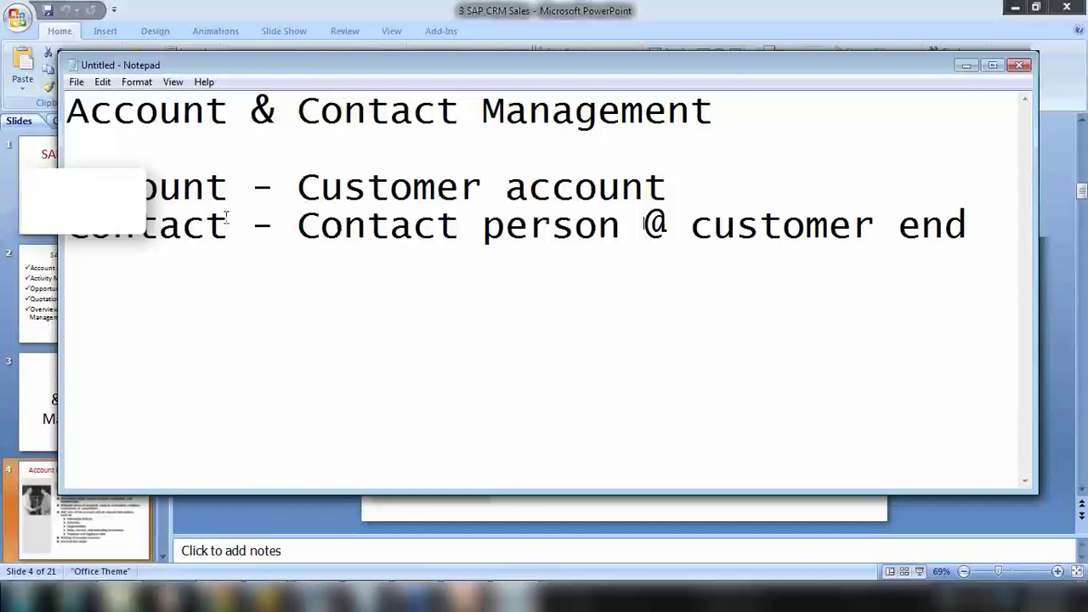
- Highlight the account definition and heading in the notes, minimize Notepad and bring the browser forward
left_click_drag(146, 187, 462, 188)
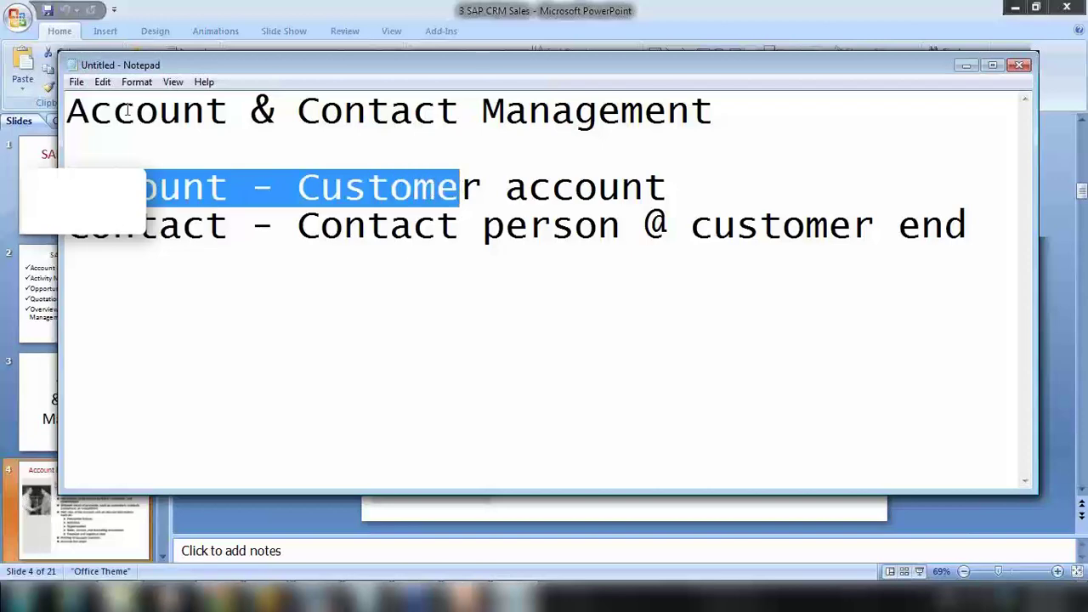
left_click_drag(68, 111, 226, 116)
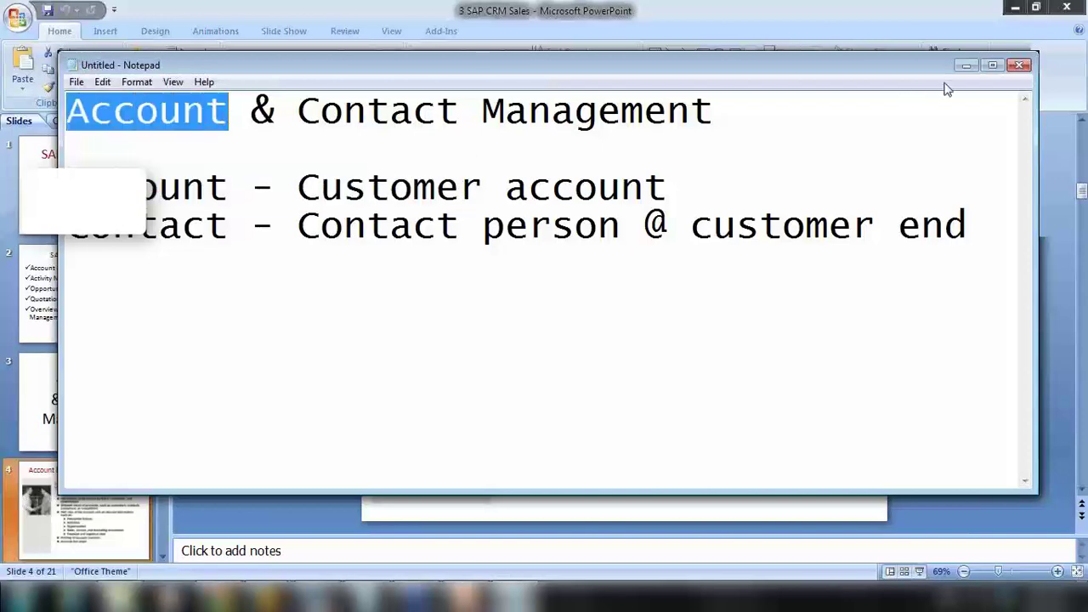
left_click(967, 65)
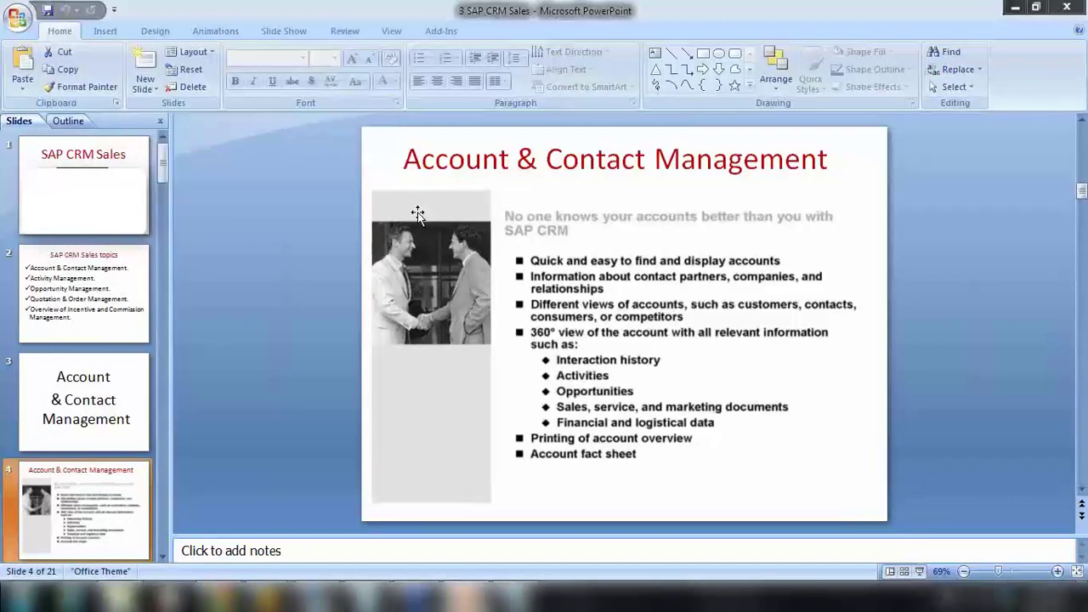
left_click(73, 601)
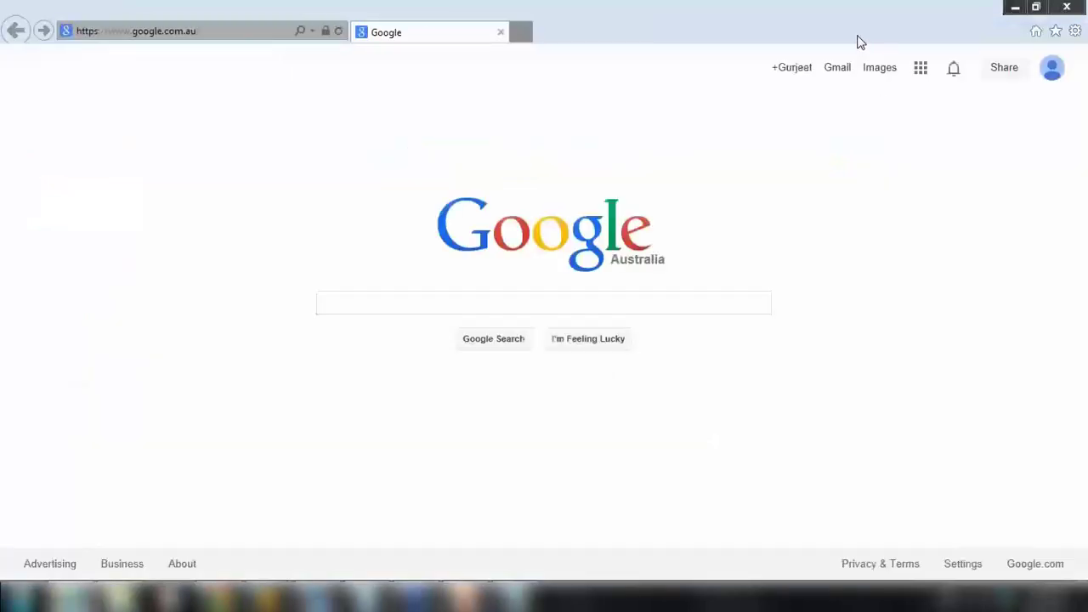
- Log on to SAP CRM New from Favorites with the saved user and choose SALESPRO-Sales Professional
left_click(1055, 30)
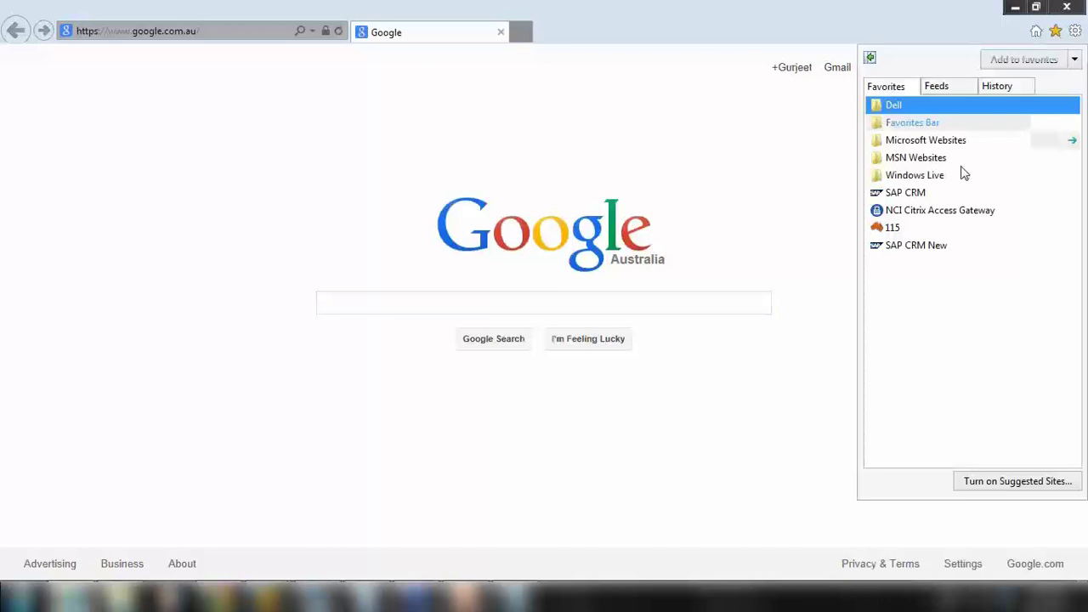
left_click(916, 246)
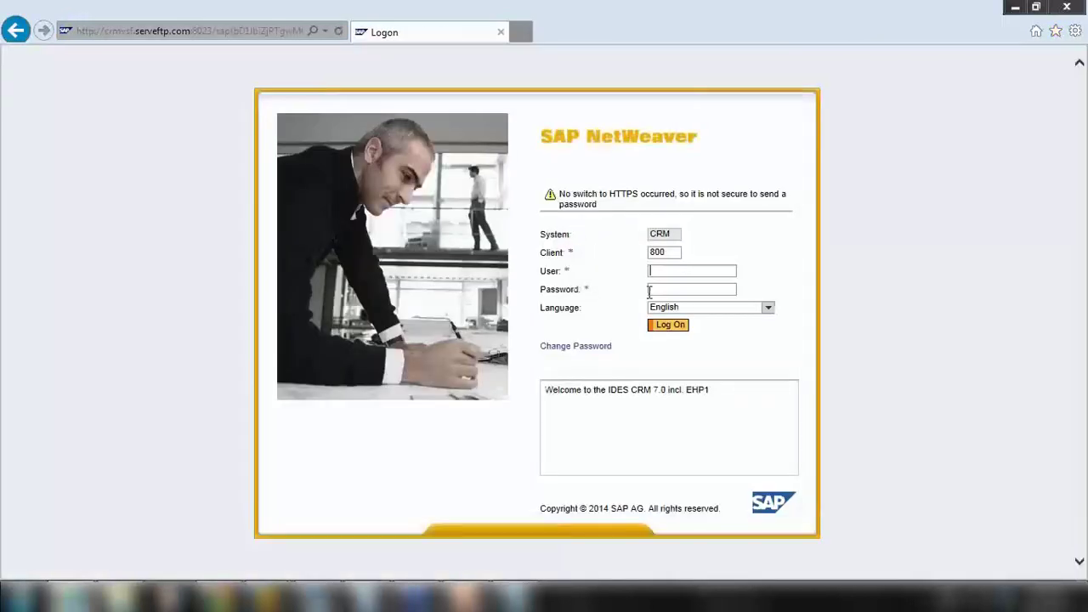
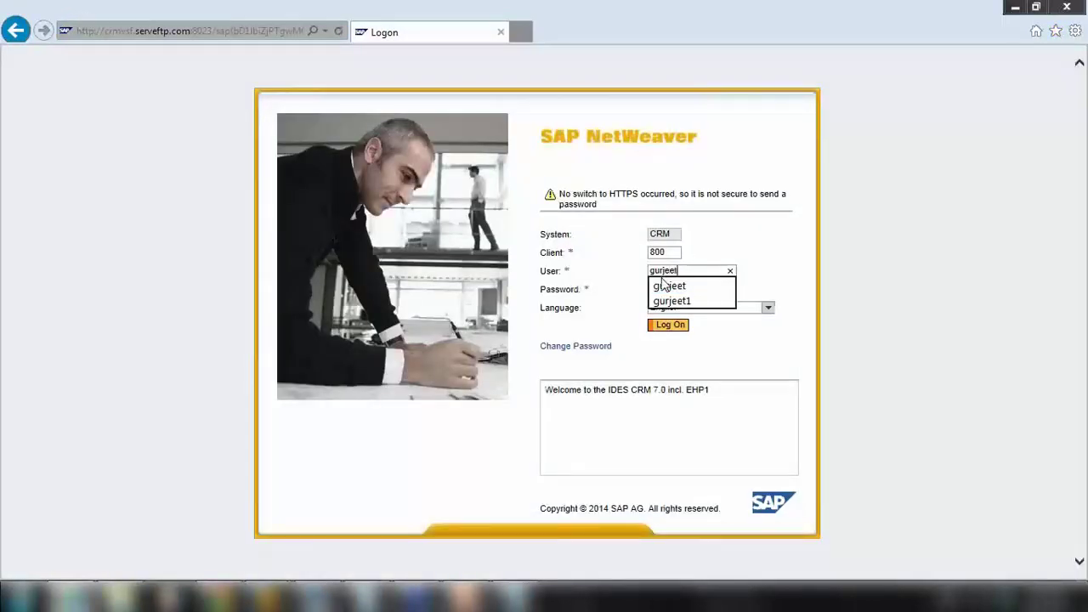
left_click(669, 286)
left_click(667, 326)
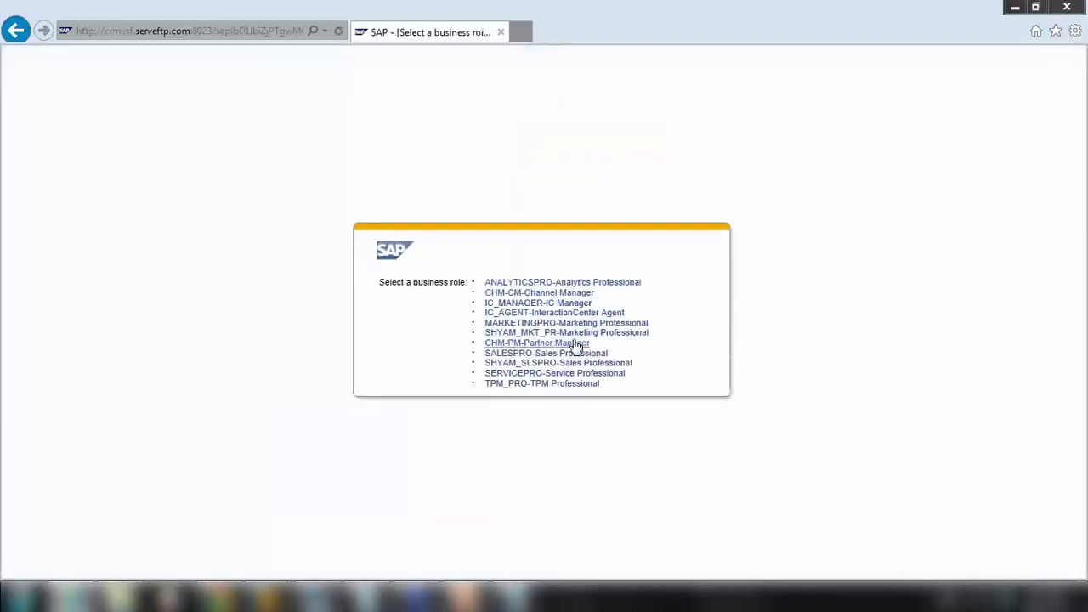
left_click(577, 353)
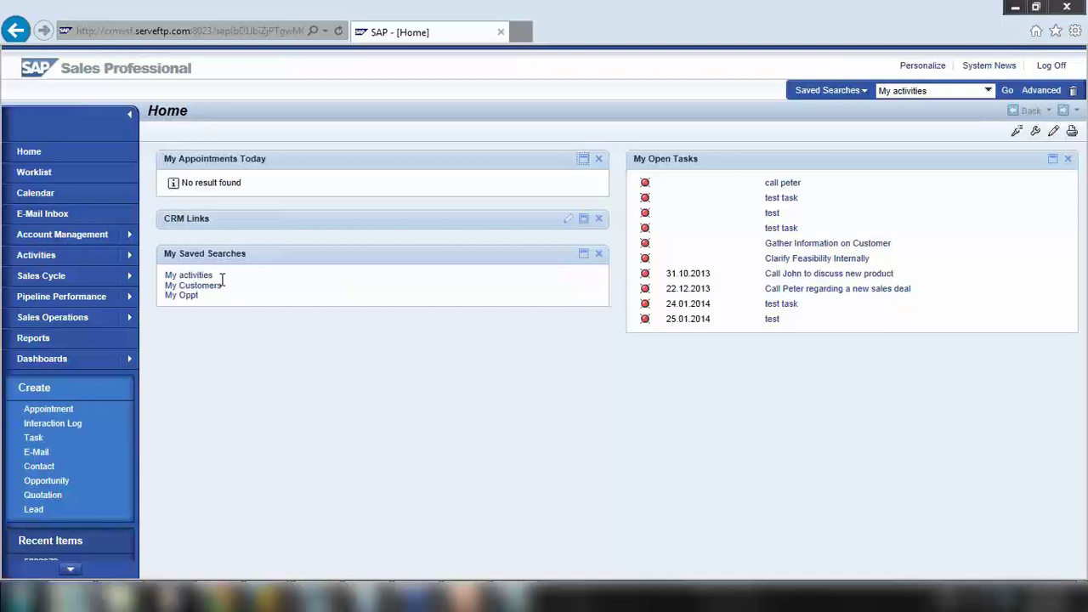
- Search accounts for Name 1 'XYZ*' and open the XYZ company account in Melbourne
left_click(31, 235)
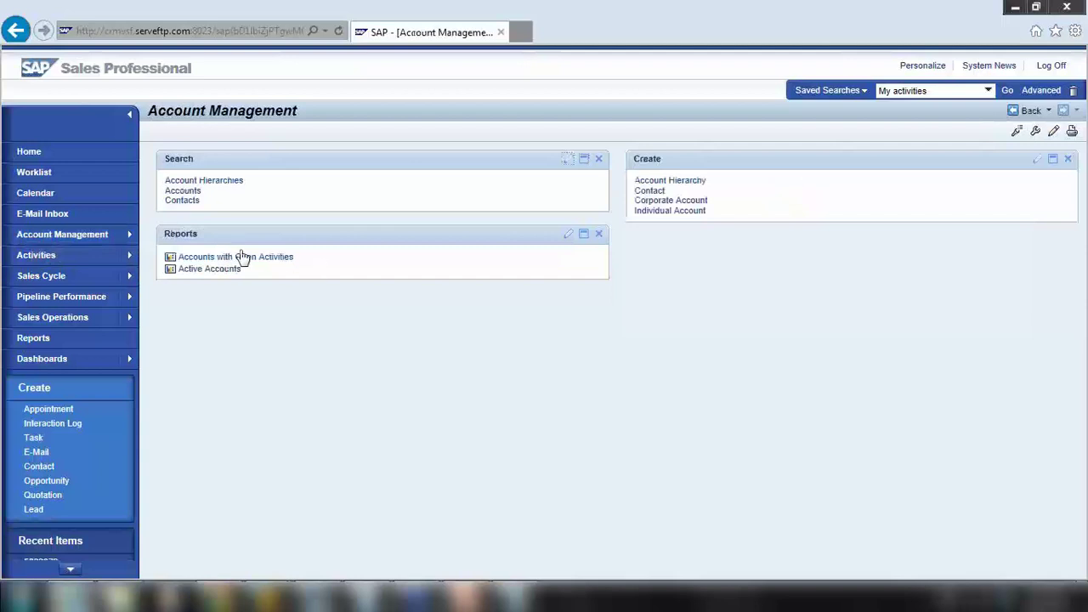
left_click(184, 193)
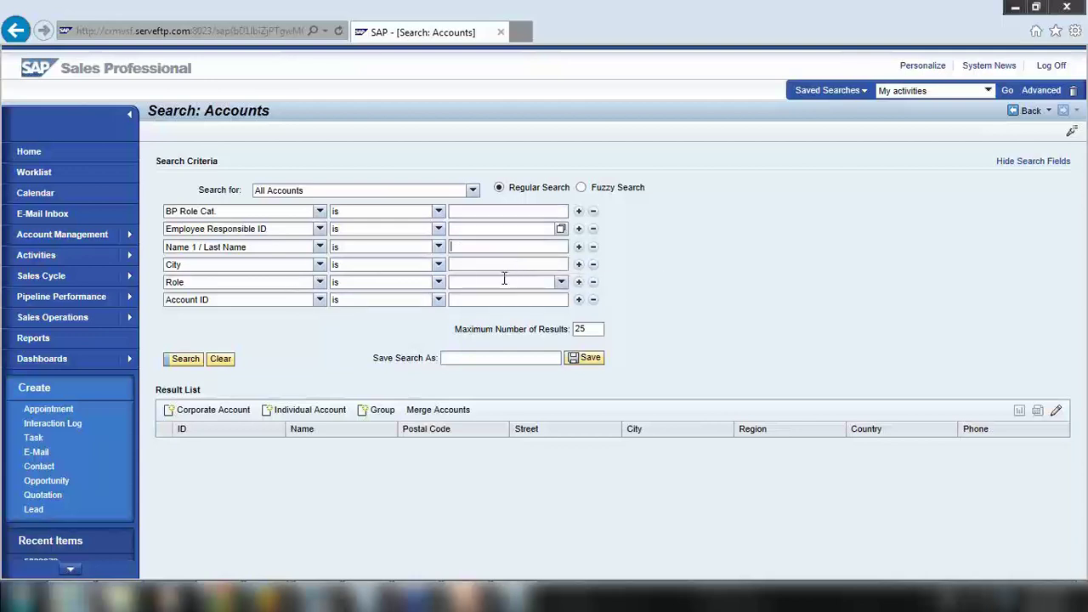
type("XYz*")
left_click(189, 360)
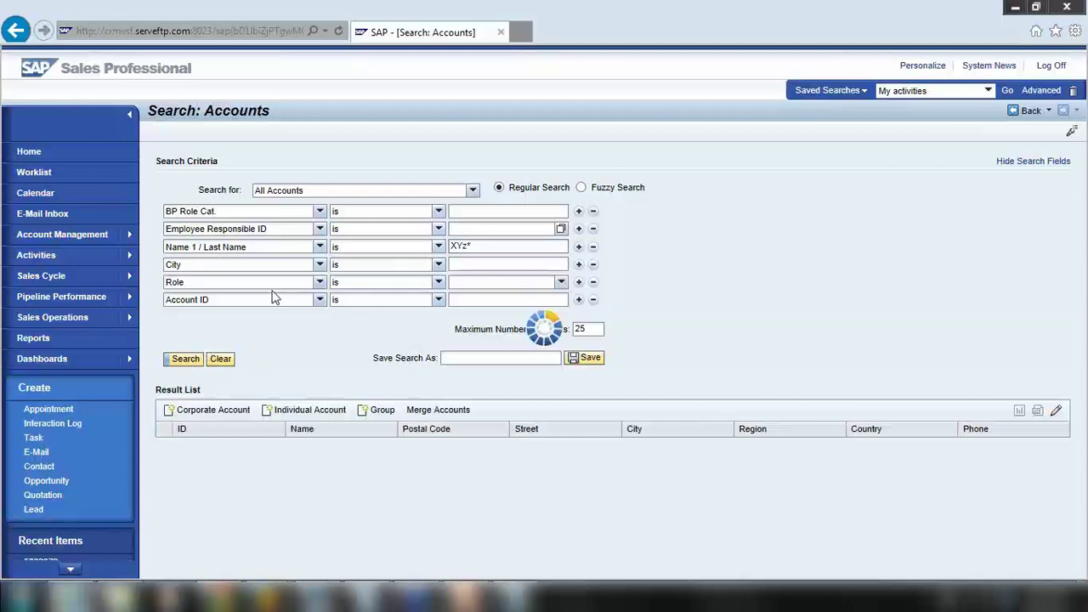
scroll(273, 295, "down", 1)
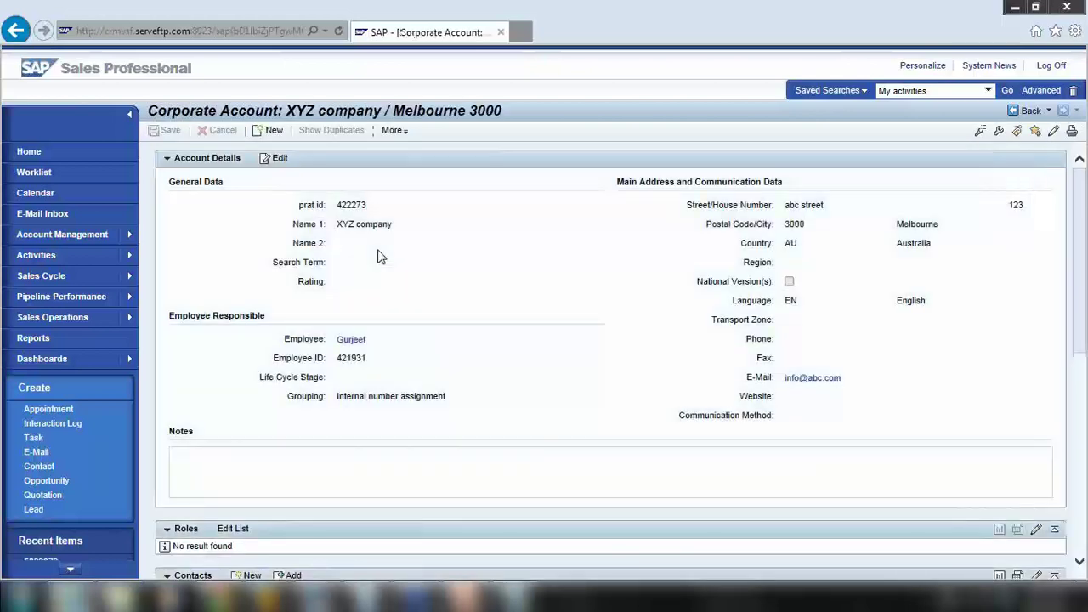
- Highlight the account name XYZ company, postal code 3000 and country AU
left_click_drag(339, 223, 403, 224)
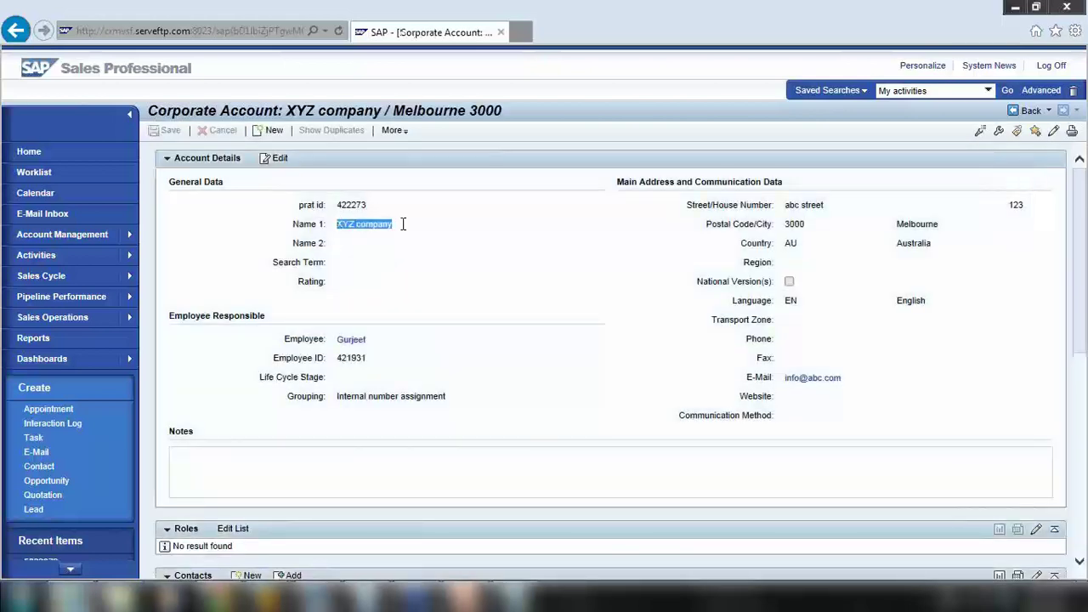
left_click(788, 219)
left_click_drag(783, 228, 875, 227)
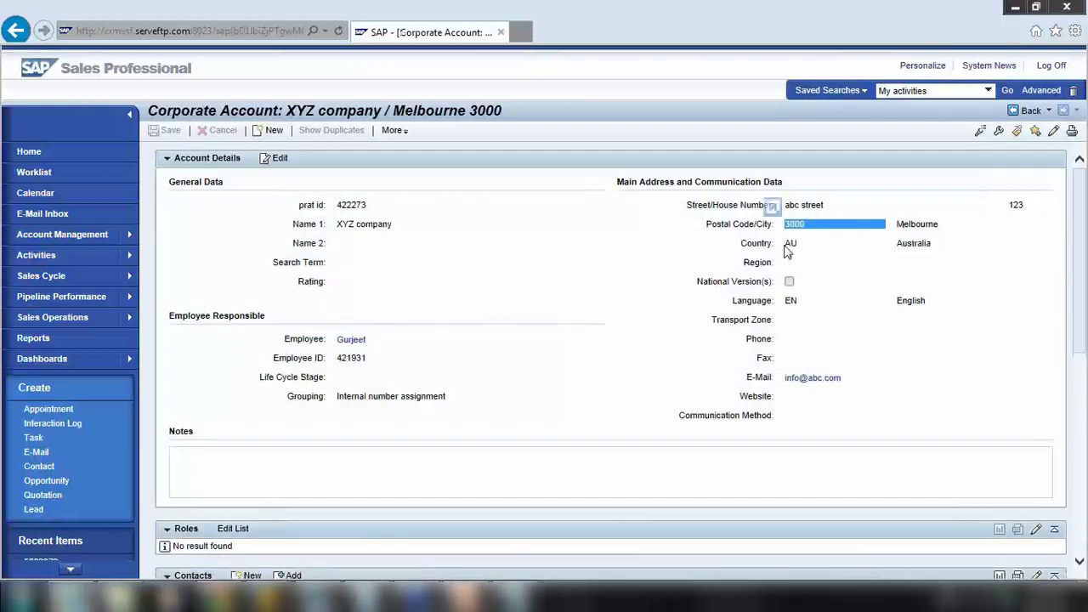
left_click_drag(785, 246, 937, 240)
- Scroll through the account's sections, then go back to the 17-account XYZ* results
scroll(584, 317, "down", 3)
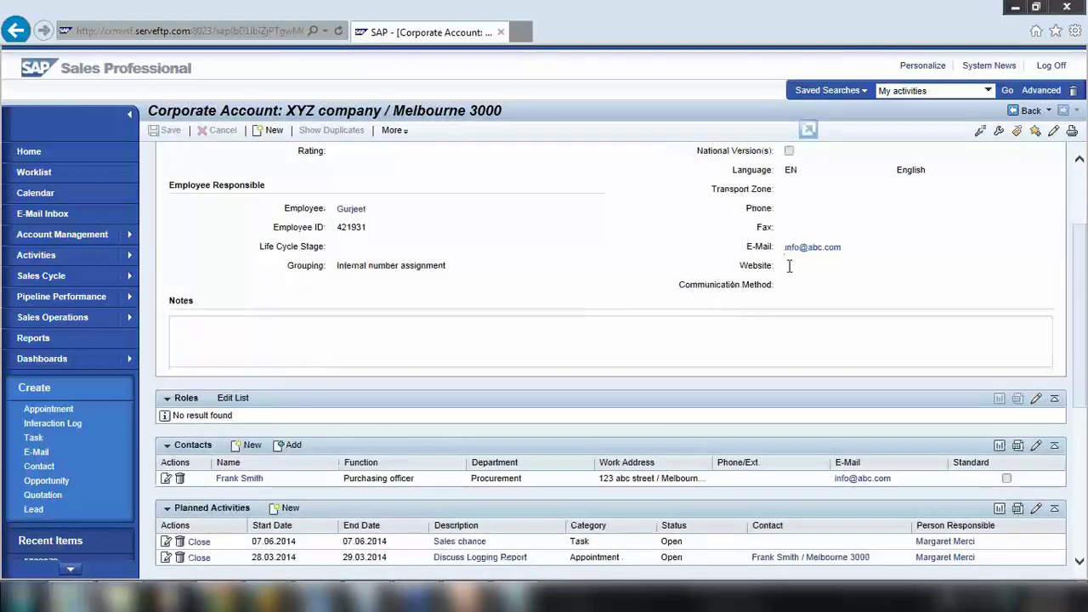
scroll(599, 323, "down", 3)
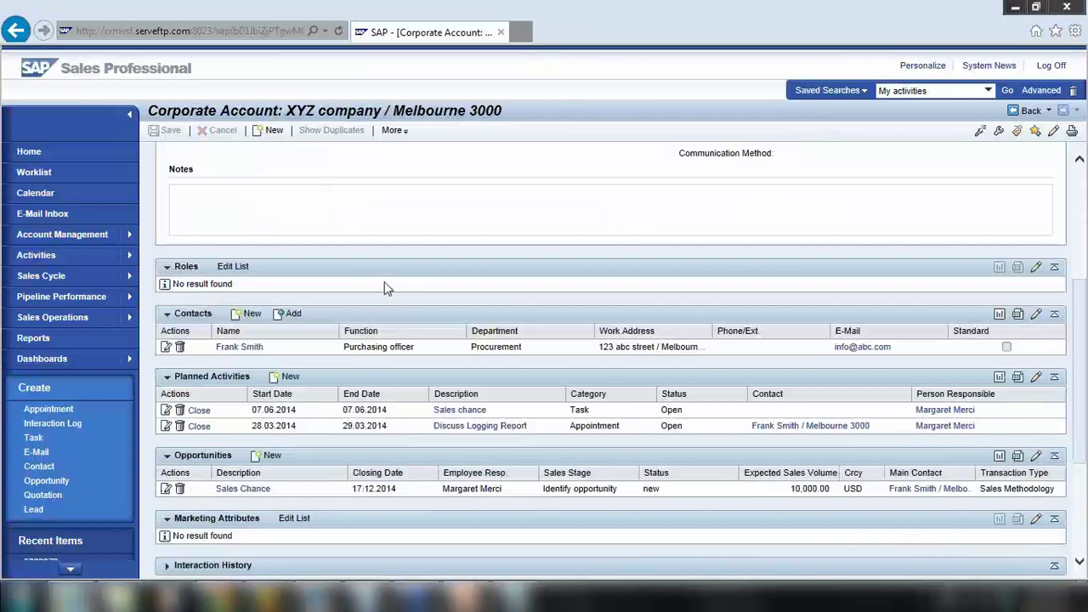
scroll(357, 287, "down", 2)
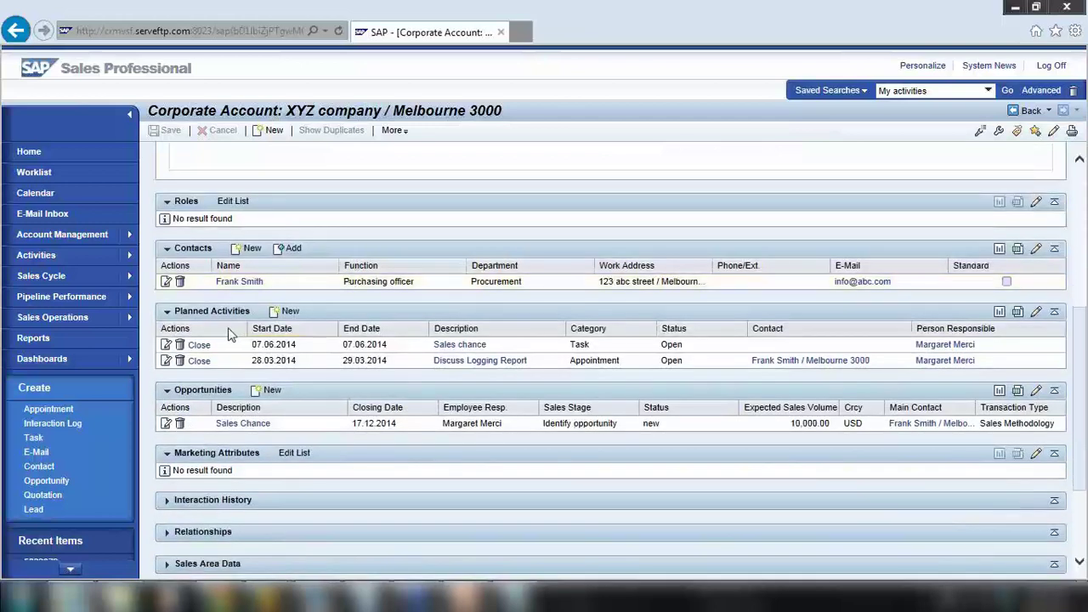
scroll(230, 364, "down", 3)
scroll(267, 377, "up", 6)
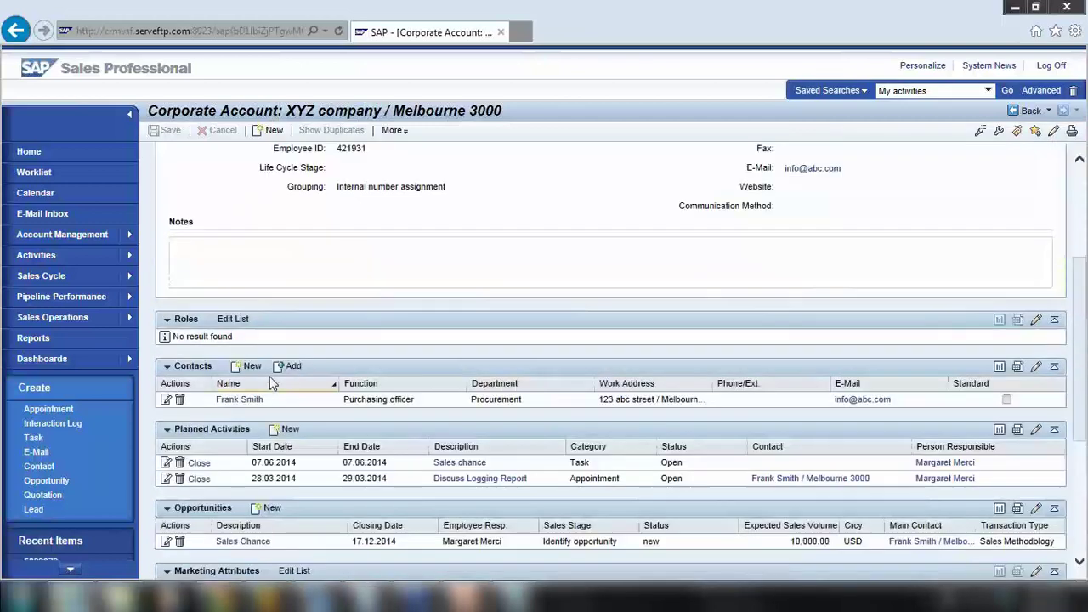
scroll(335, 437, "up", 5)
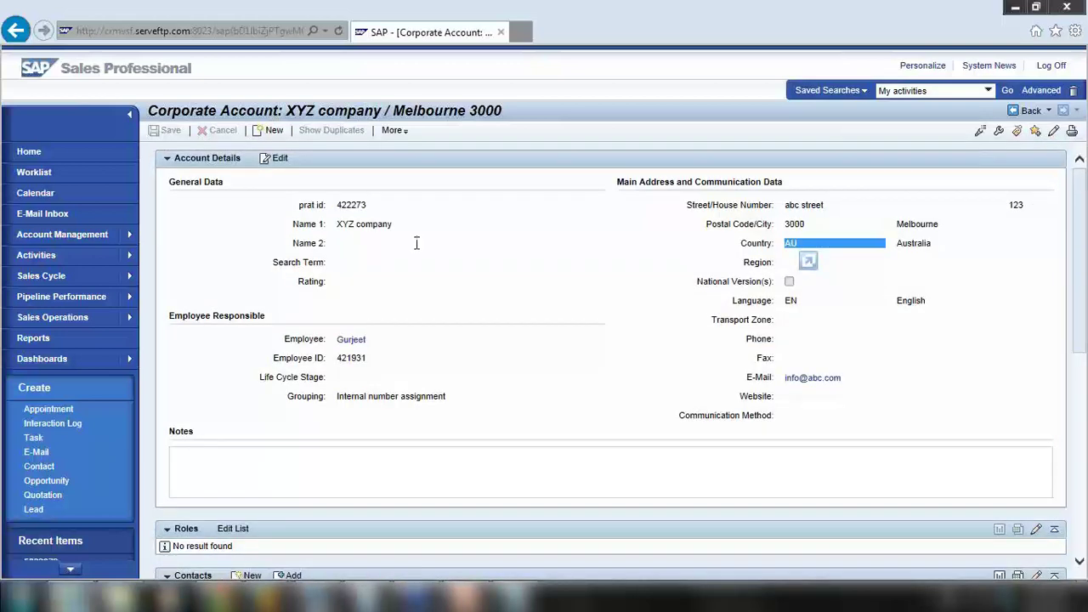
left_click(1027, 113)
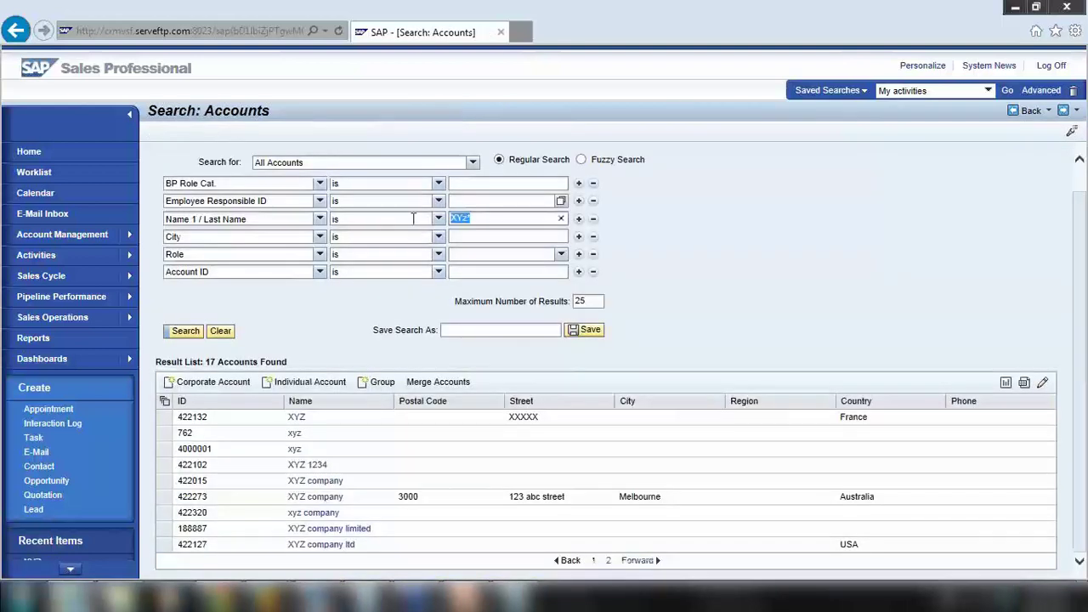
- Open the ABC Americas, Inc. account and highlight its name, address and tax jurisdiction code
type("an")
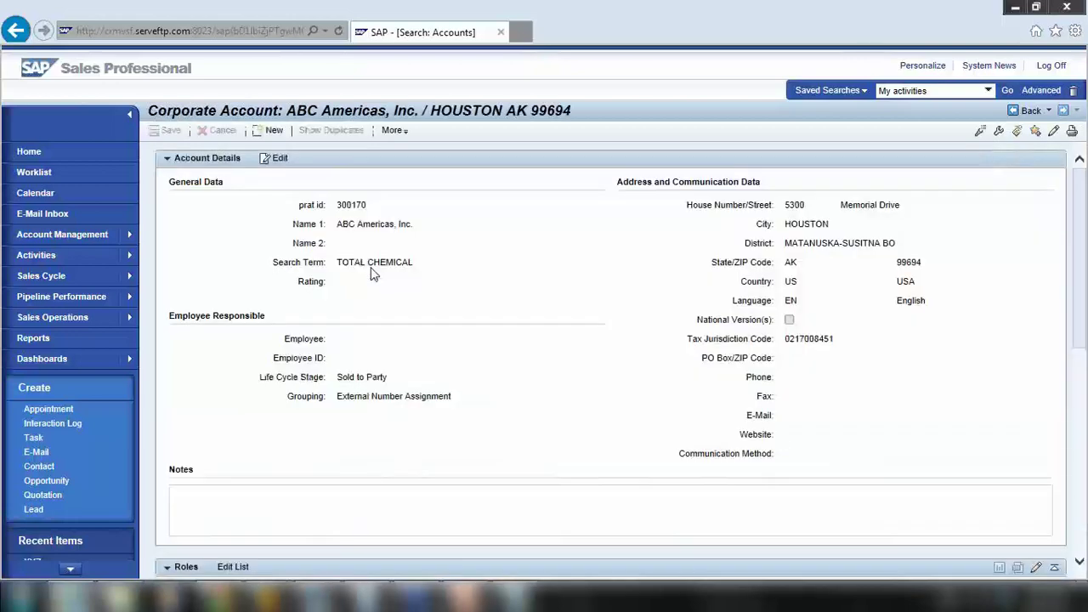
scroll(372, 271, "down", 2)
scroll(371, 272, "down", 3)
scroll(372, 273, "up", 5)
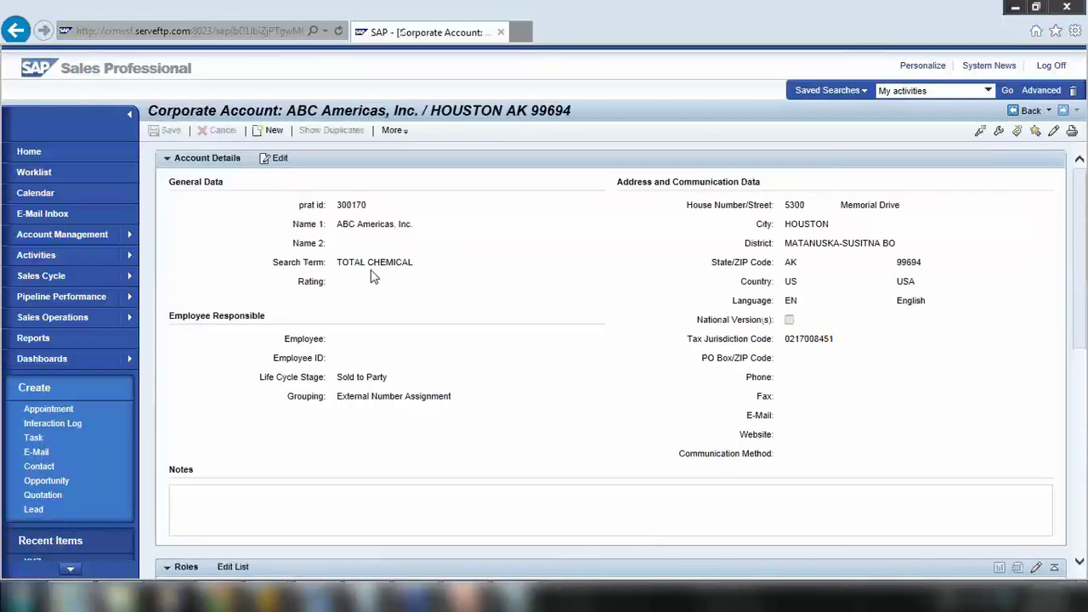
left_click_drag(338, 226, 397, 224)
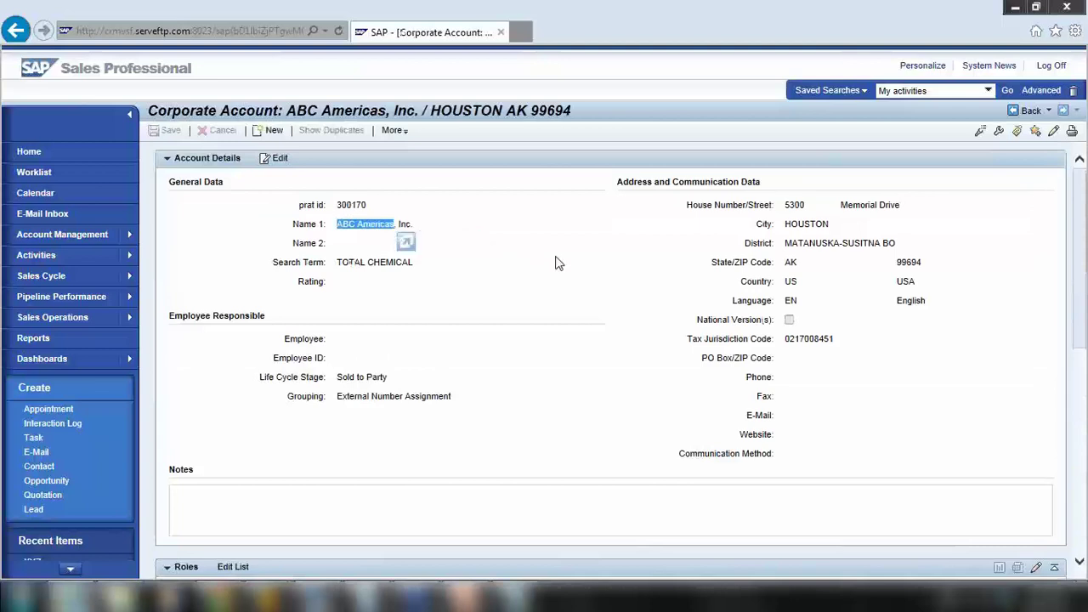
left_click_drag(783, 244, 808, 179)
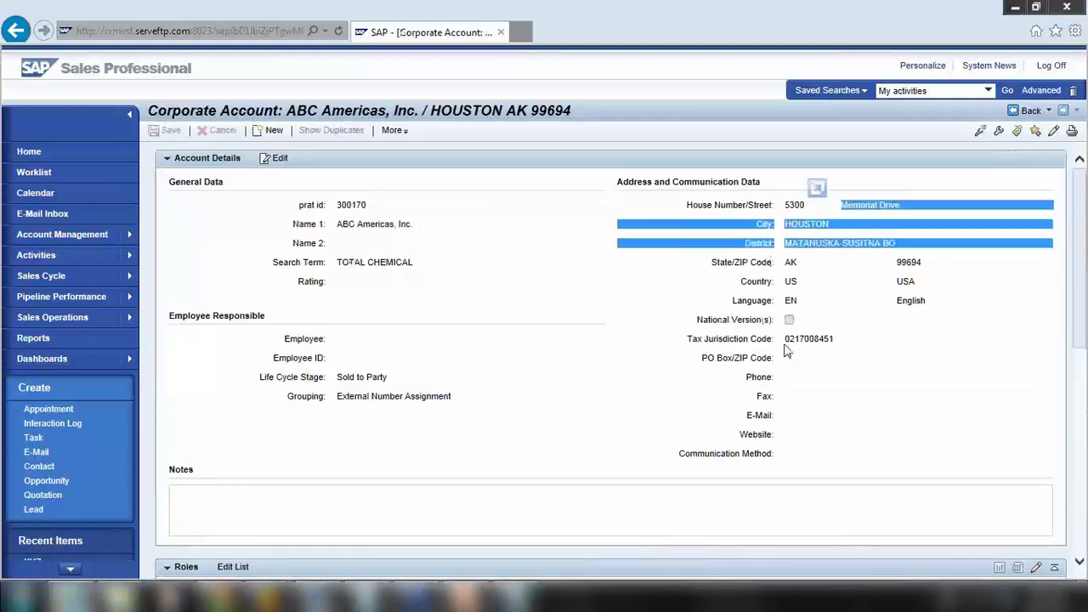
left_click_drag(784, 338, 834, 340)
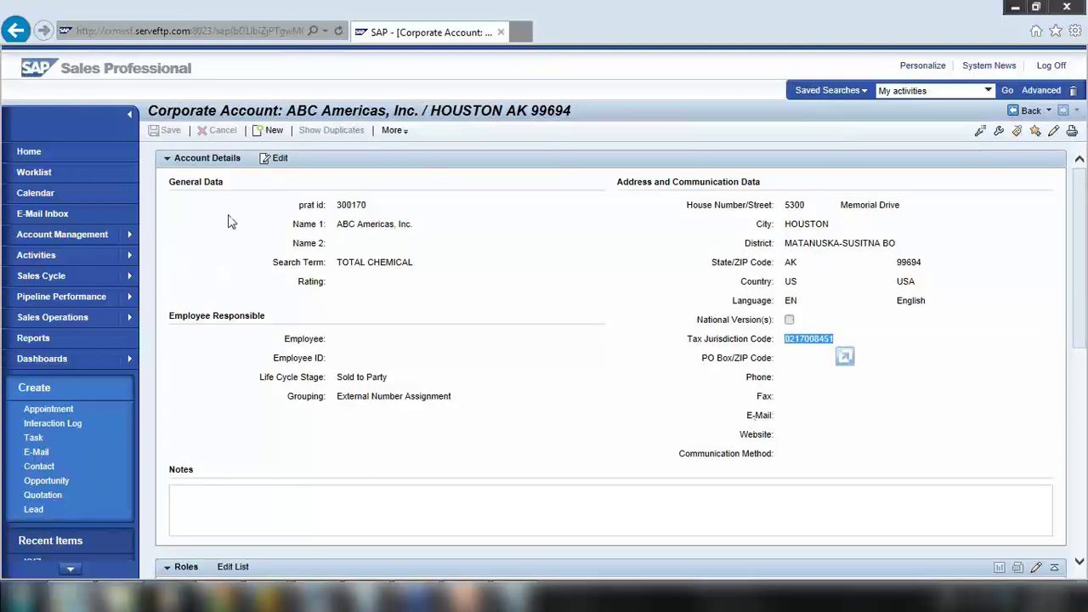
- Highlight 'Account' in the Notepad notes, then minimize Notepad to show the account page
key("alt+Tab")
left_click(160, 225)
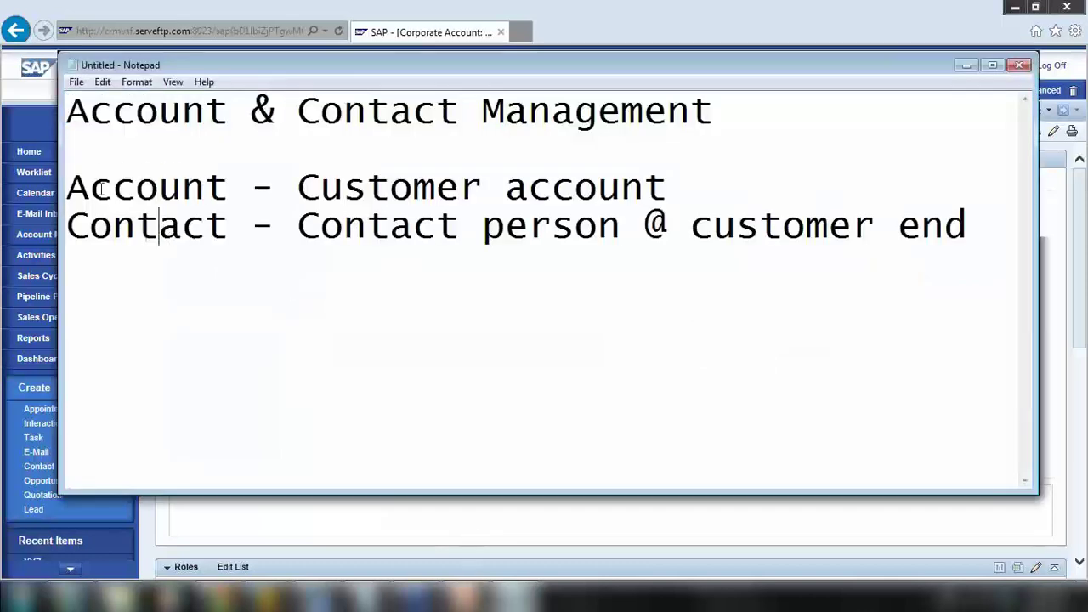
left_click_drag(68, 187, 233, 185)
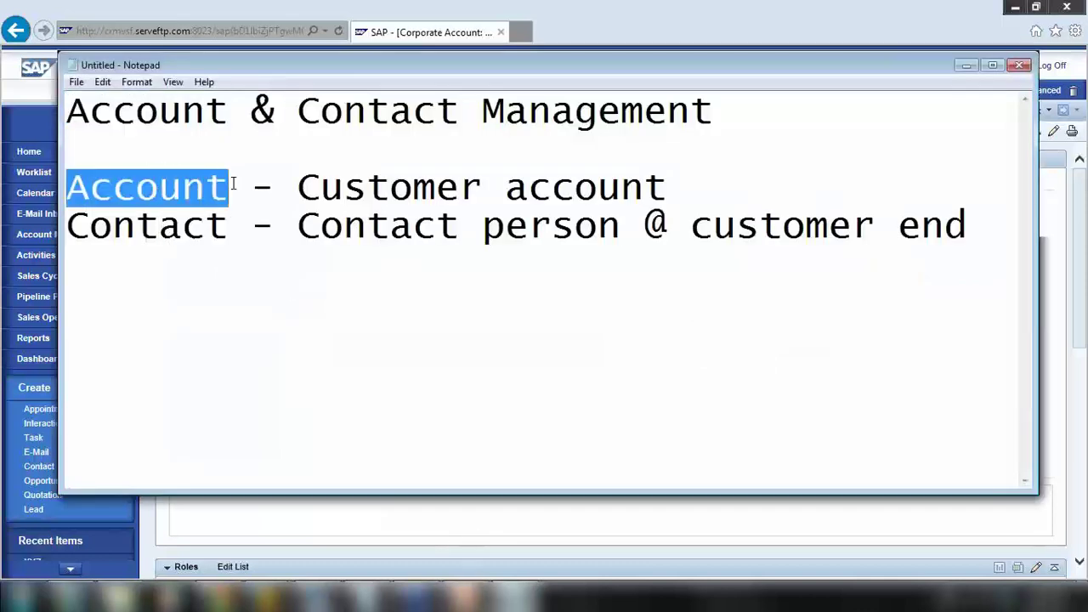
left_click(966, 66)
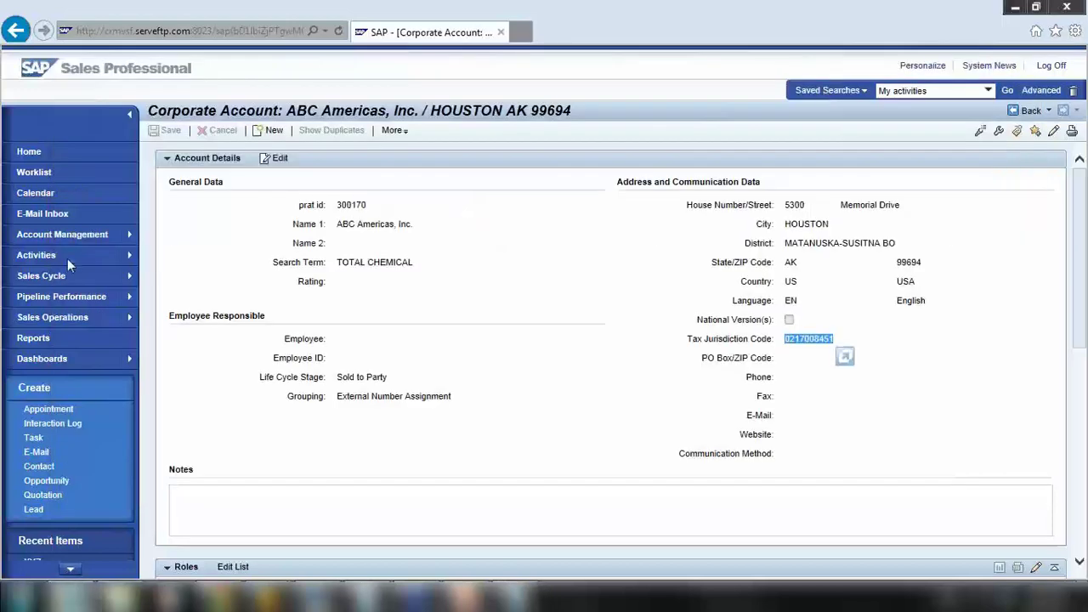
- Start a new corporate account from the Account Management Create menu
left_click(69, 238)
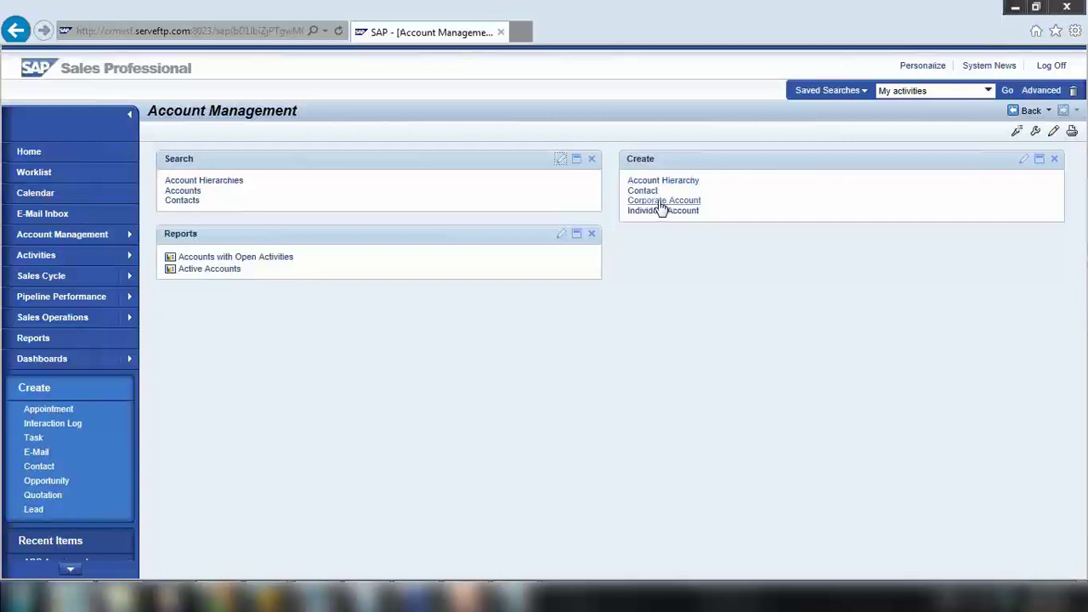
left_click_drag(651, 173, 651, 162)
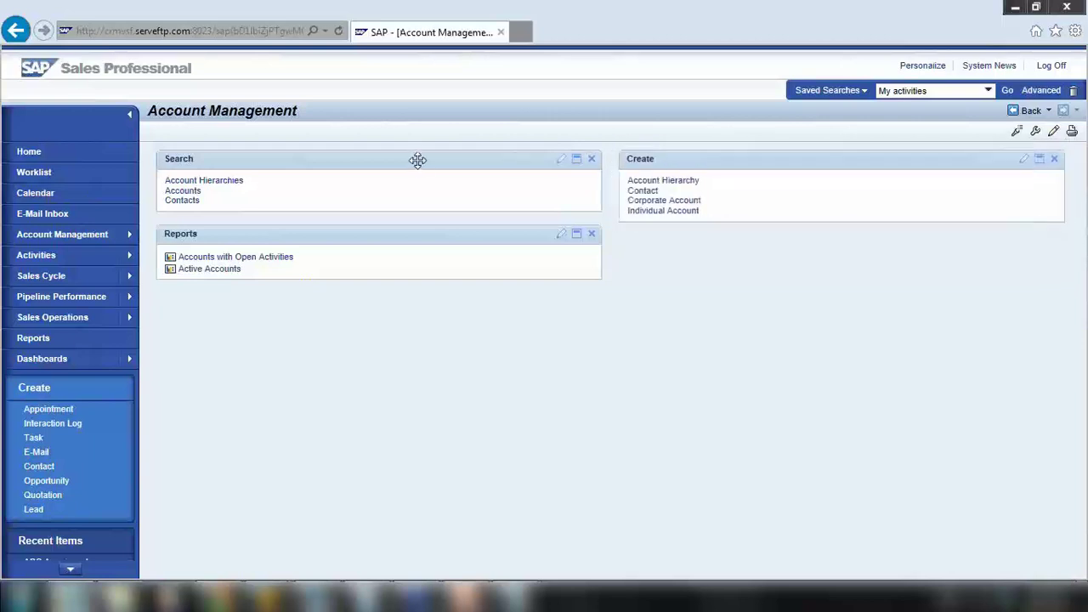
left_click_drag(418, 161, 420, 162)
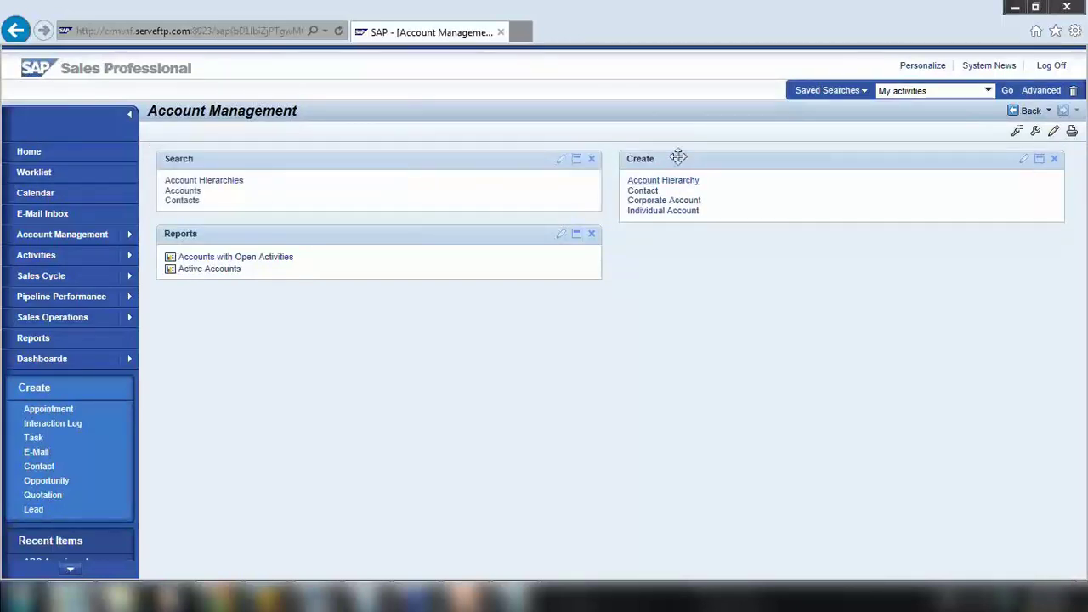
left_click_drag(680, 158, 665, 211)
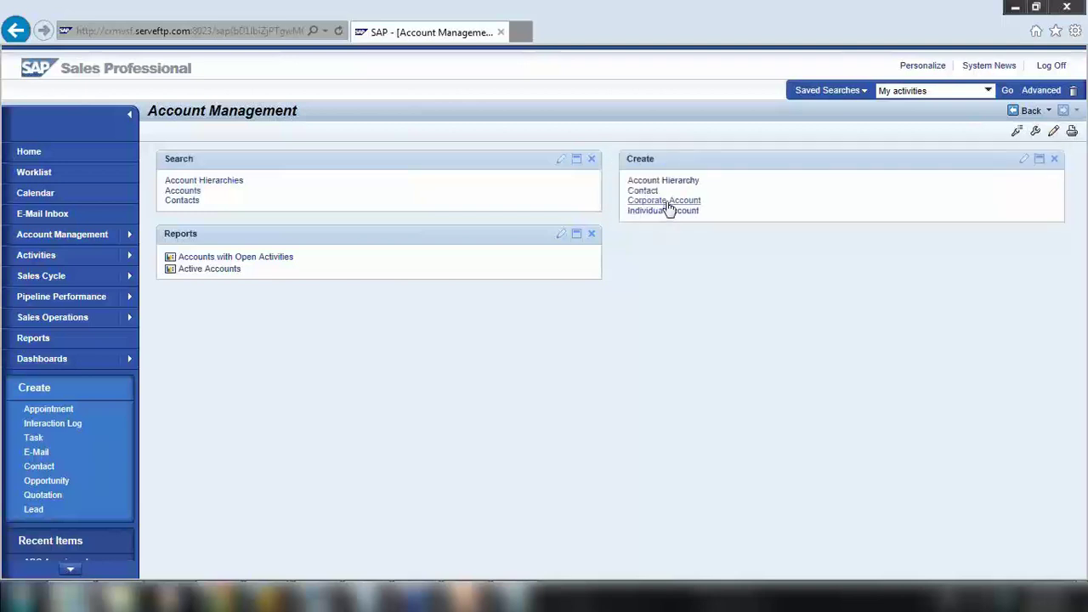
left_click(668, 204)
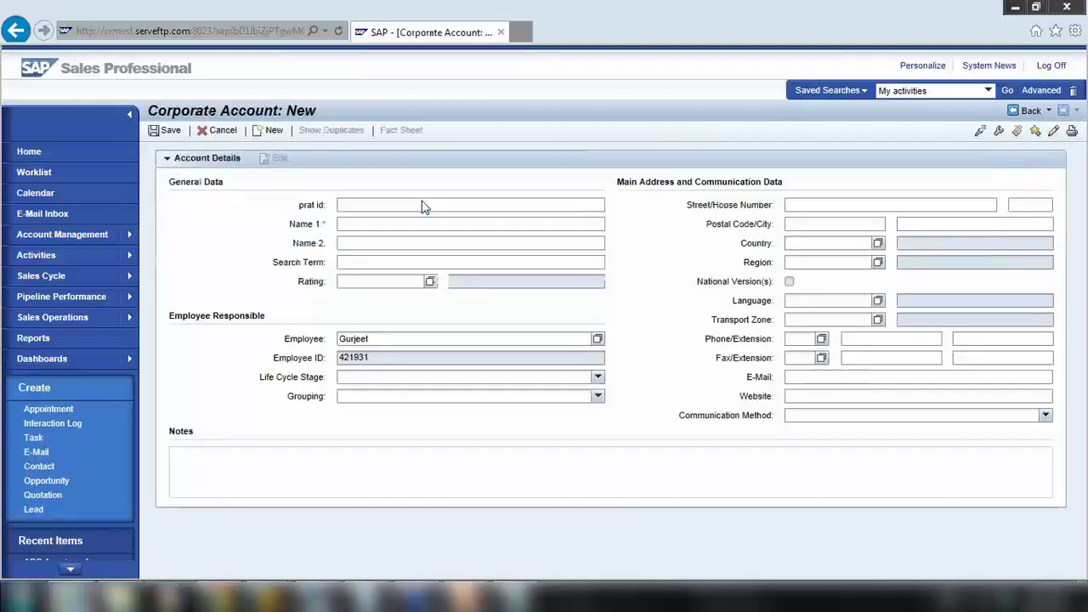
- Enter Name 1 'Pepsi Drink Ltd' with address ABC Street 123, 3000 Melbourne, country AU
left_click(432, 226)
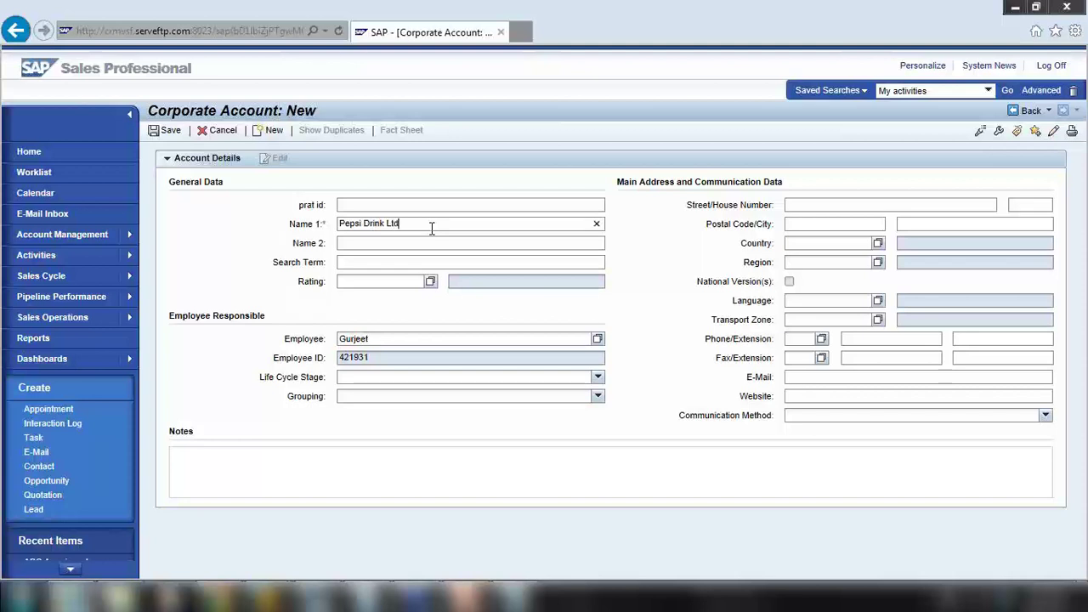
left_click(820, 208)
left_click(1014, 206)
type("123")
type("ABC Street")
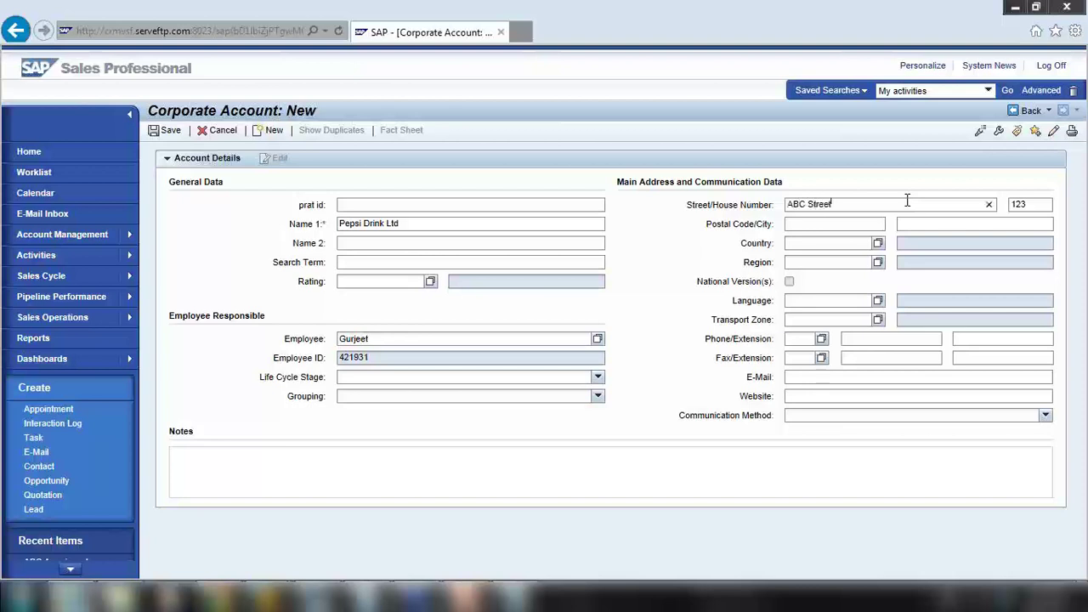
left_click(829, 221)
type("3000")
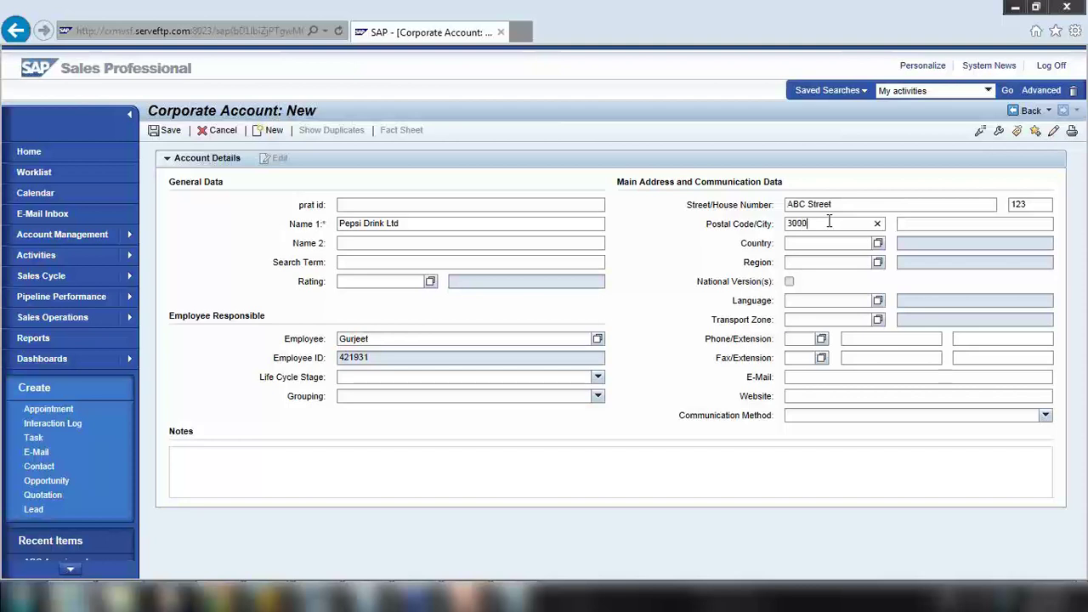
left_click(899, 223)
type("Melbourne")
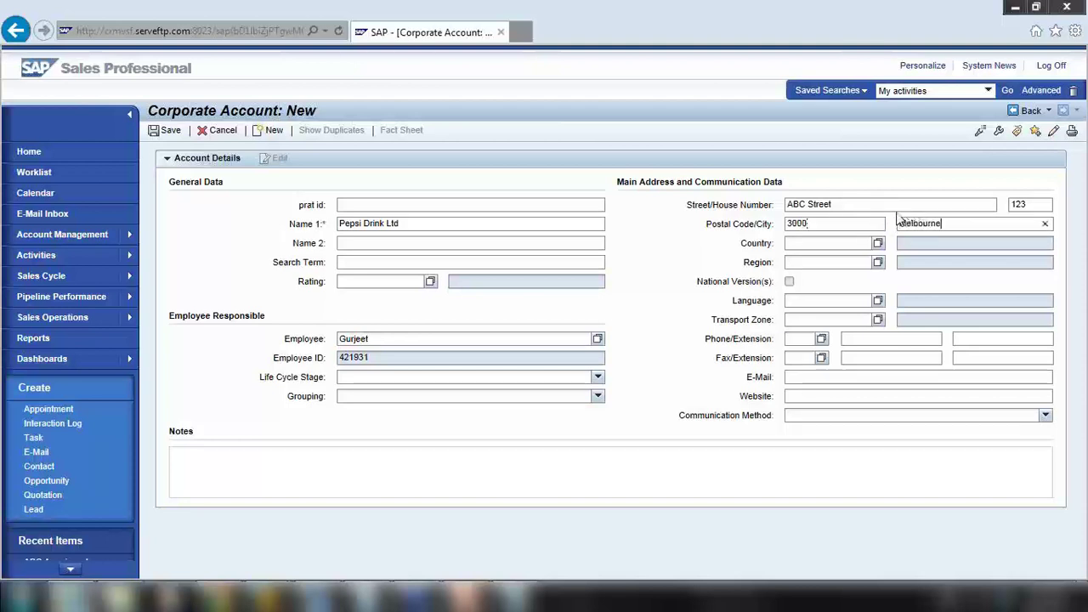
left_click(833, 243)
left_click(878, 244)
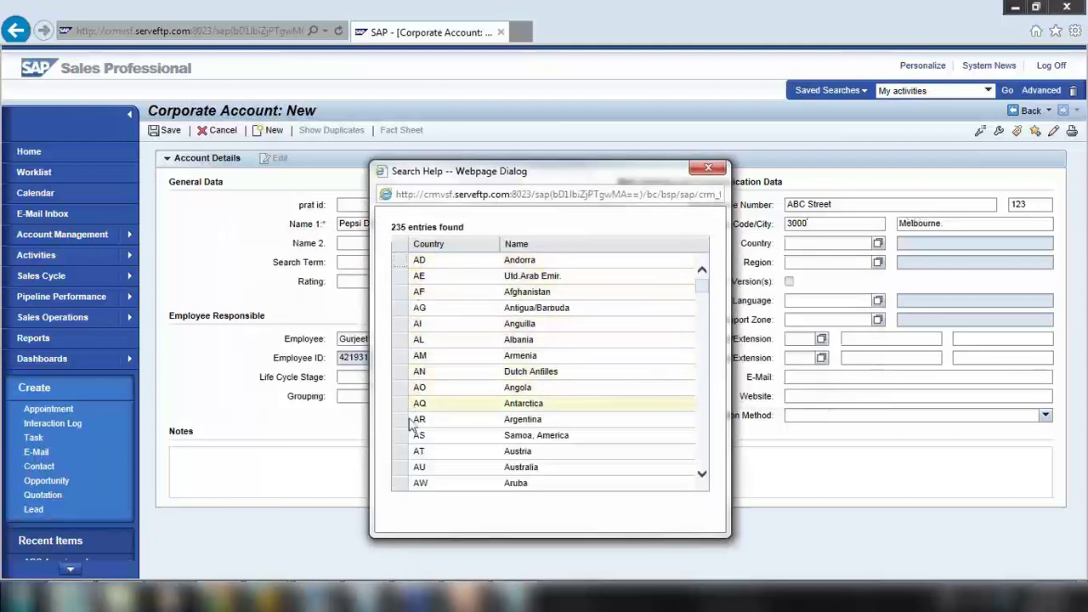
left_click(407, 468)
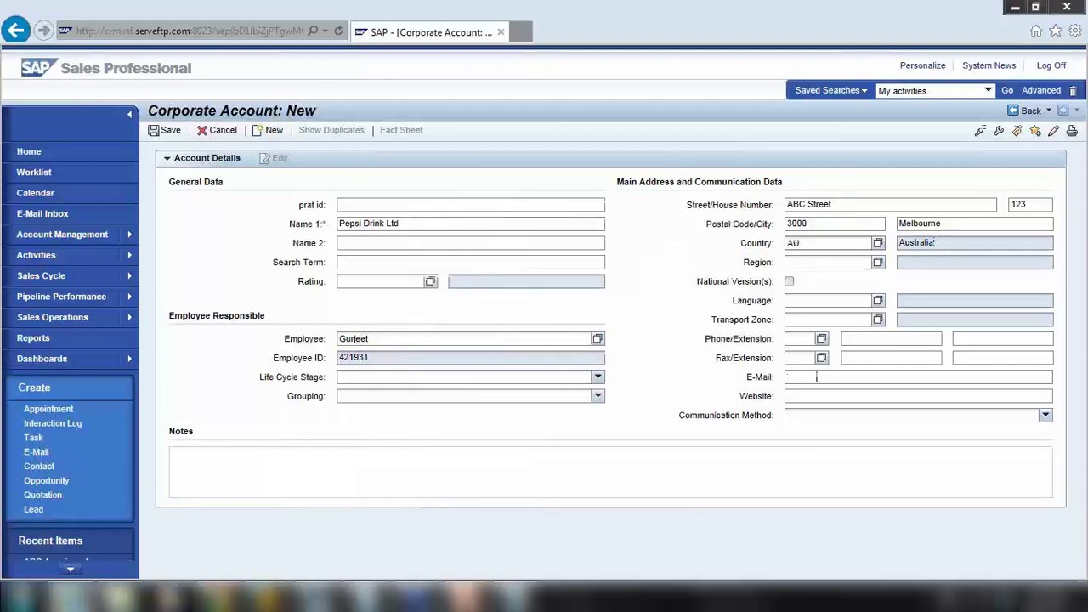
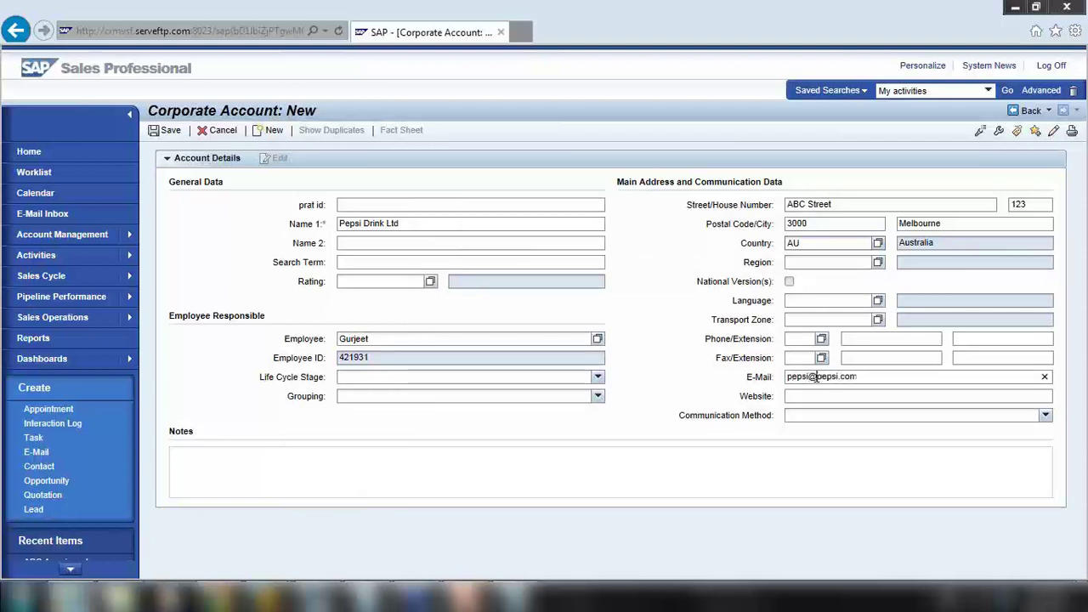
left_click(815, 396)
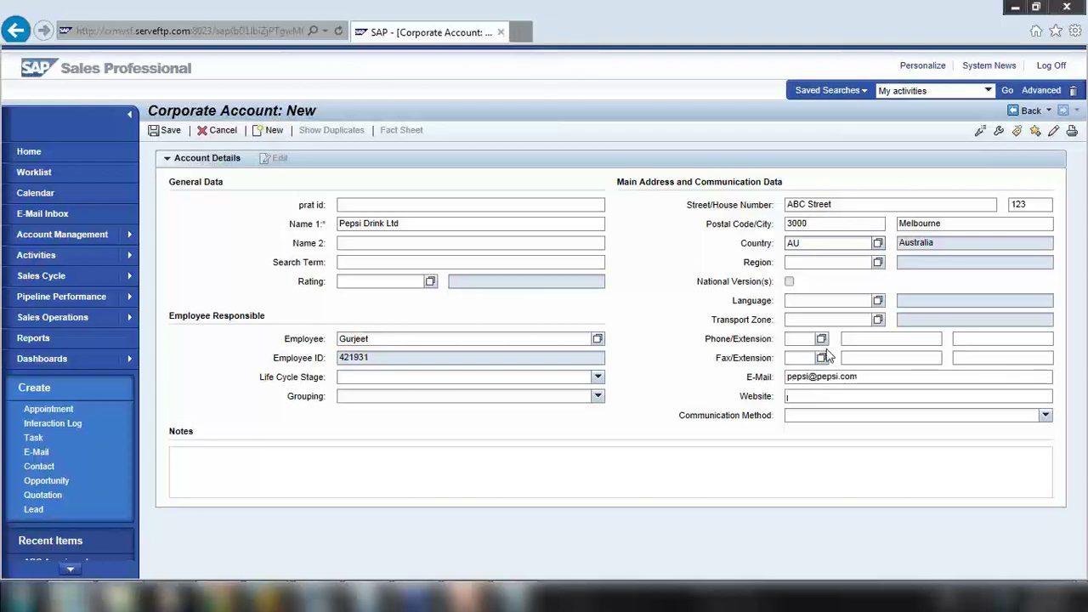
type("http://pep")
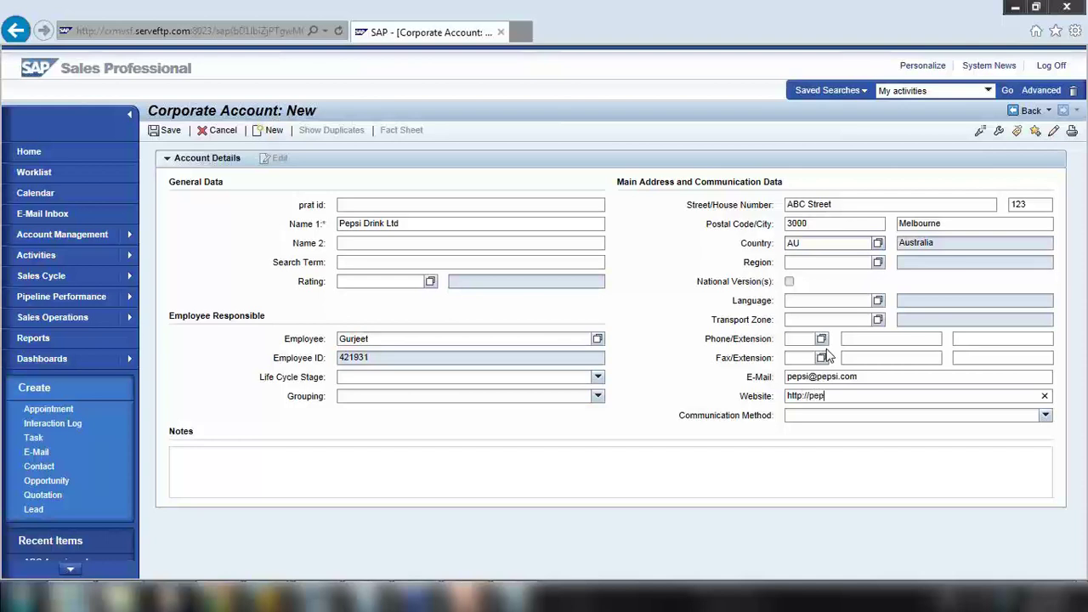
type("si.com")
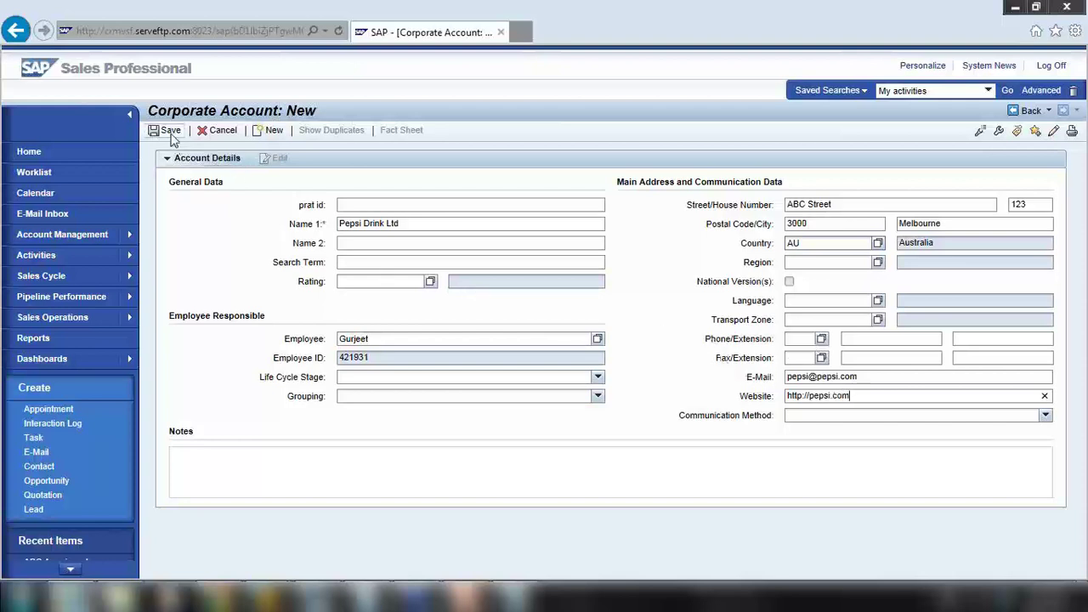
- Save Pepsi Drink Ltd, select its generated account ID and scroll down to the Roles block
left_click(356, 207)
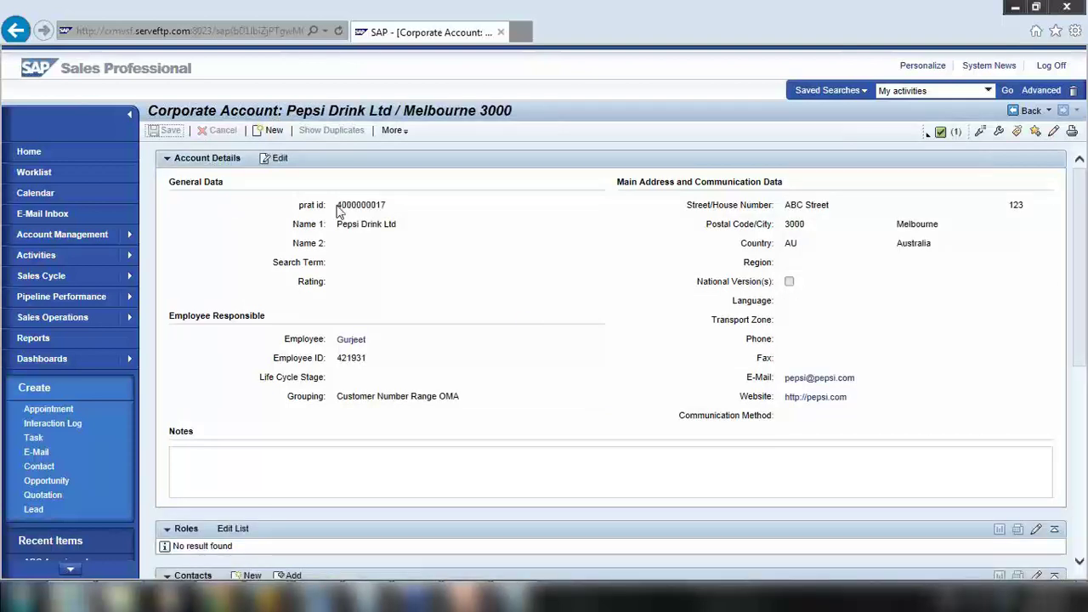
double_click(354, 206)
left_click_drag(383, 204, 383, 213)
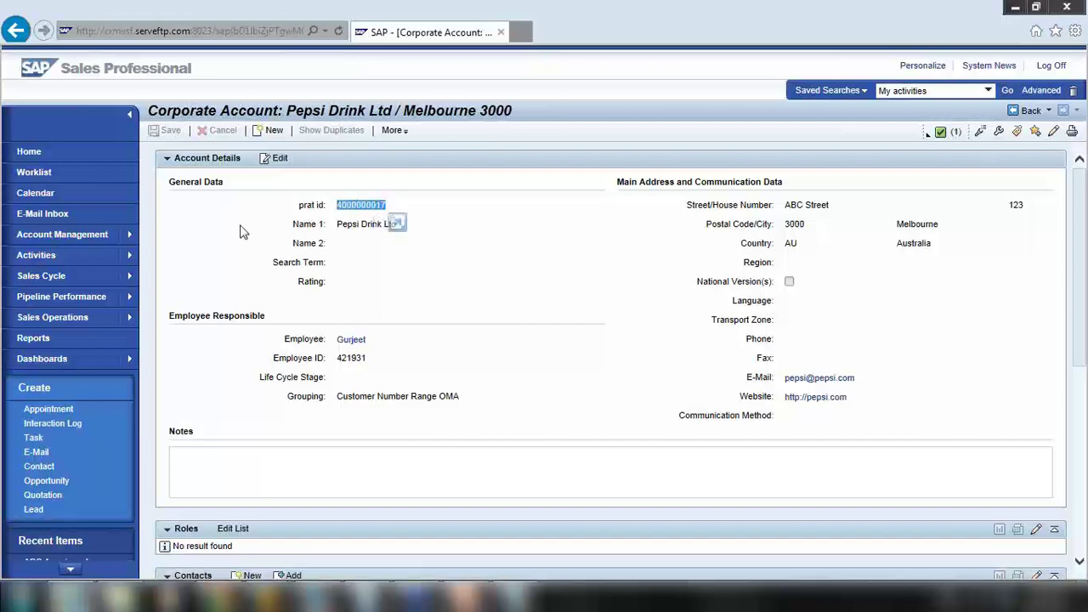
scroll(242, 231, "down", 3)
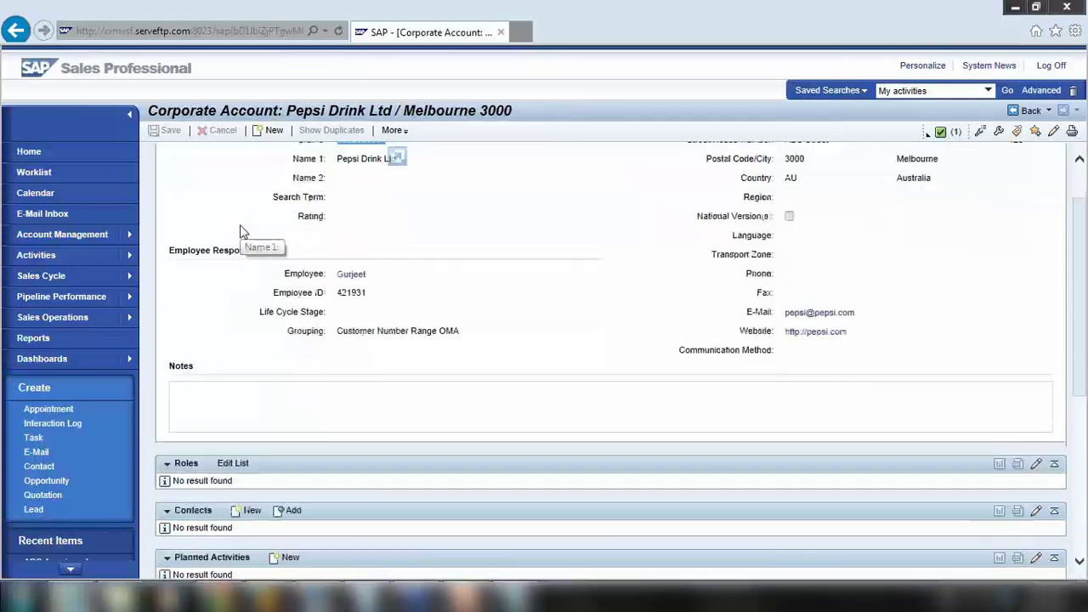
scroll(261, 290, "up", 3)
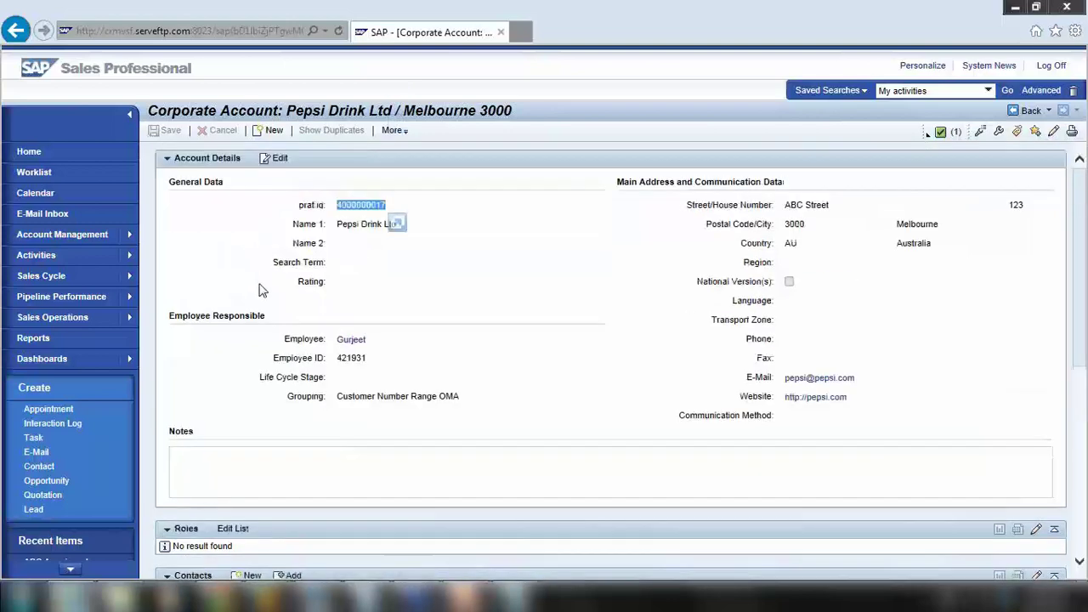
scroll(251, 349, "down", 4)
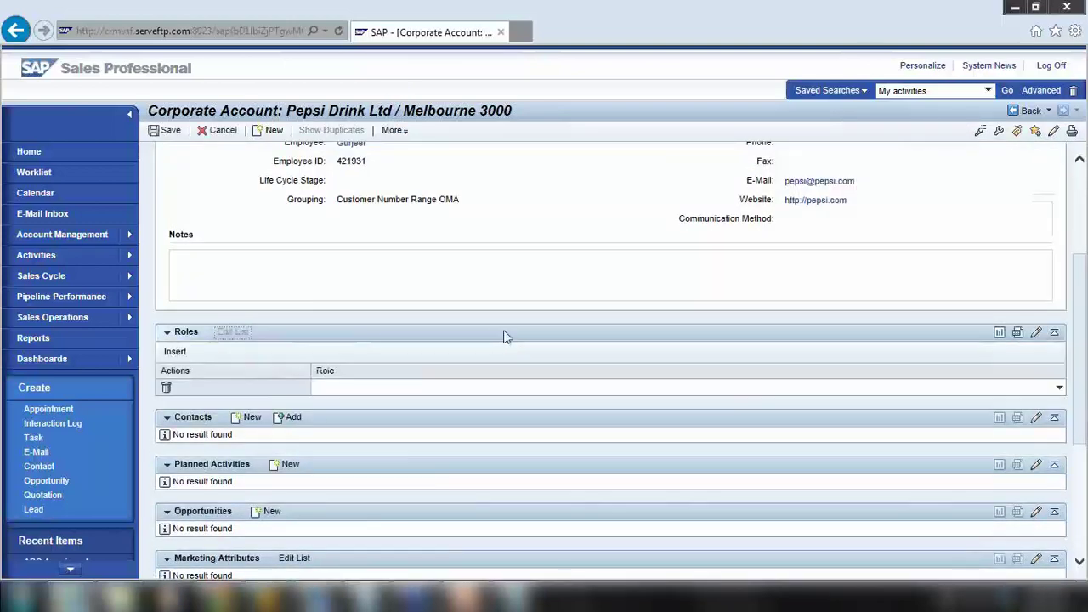
scroll(510, 335, "down", 2)
left_click(1059, 324)
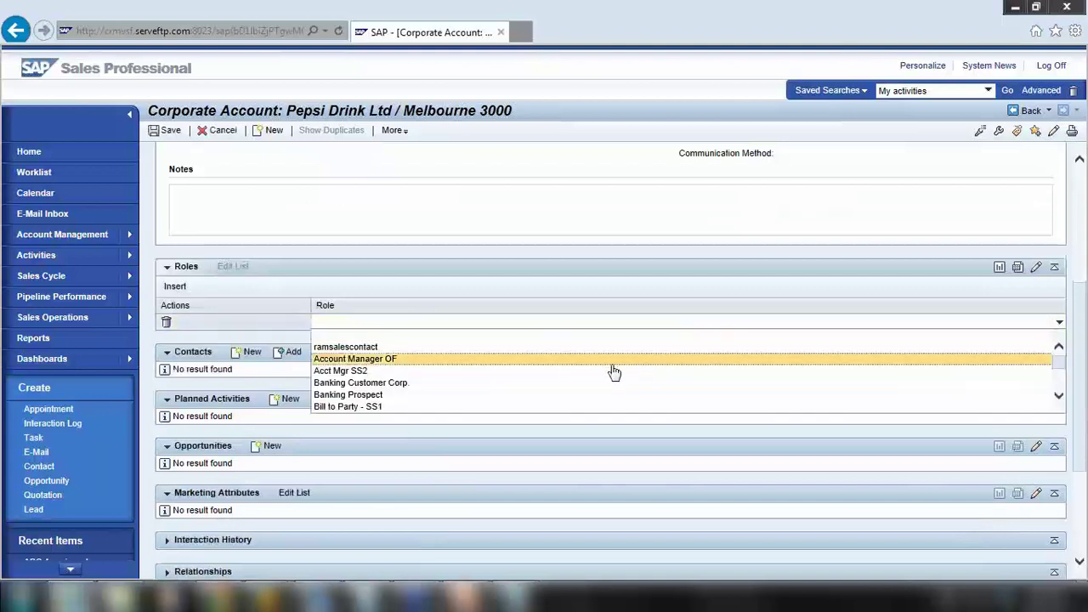
scroll(593, 382, "down", 1)
scroll(592, 382, "down", 1)
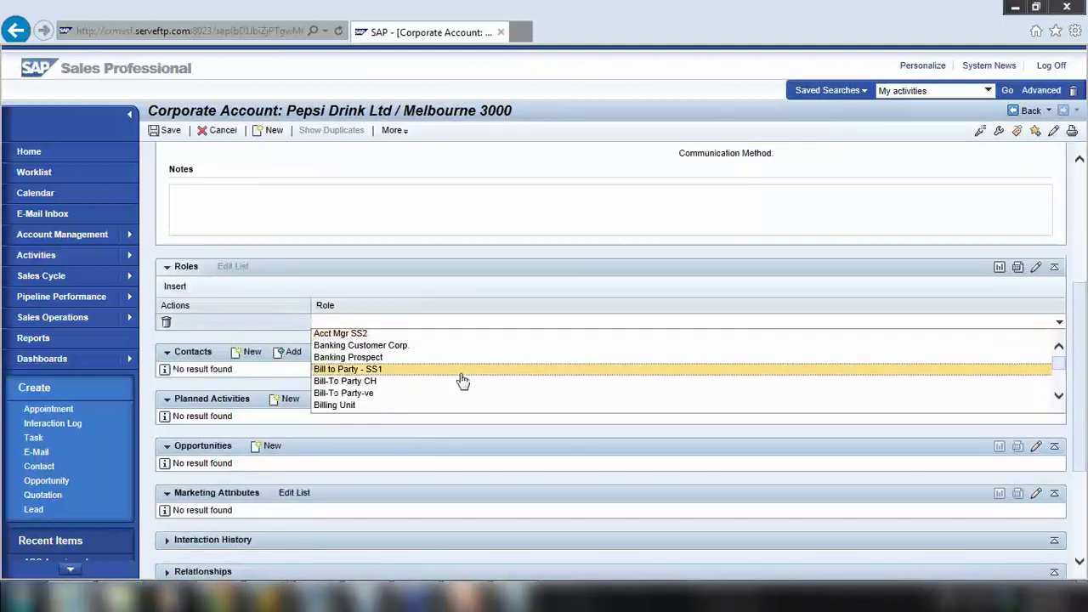
scroll(462, 382, "down", 4)
scroll(463, 381, "down", 4)
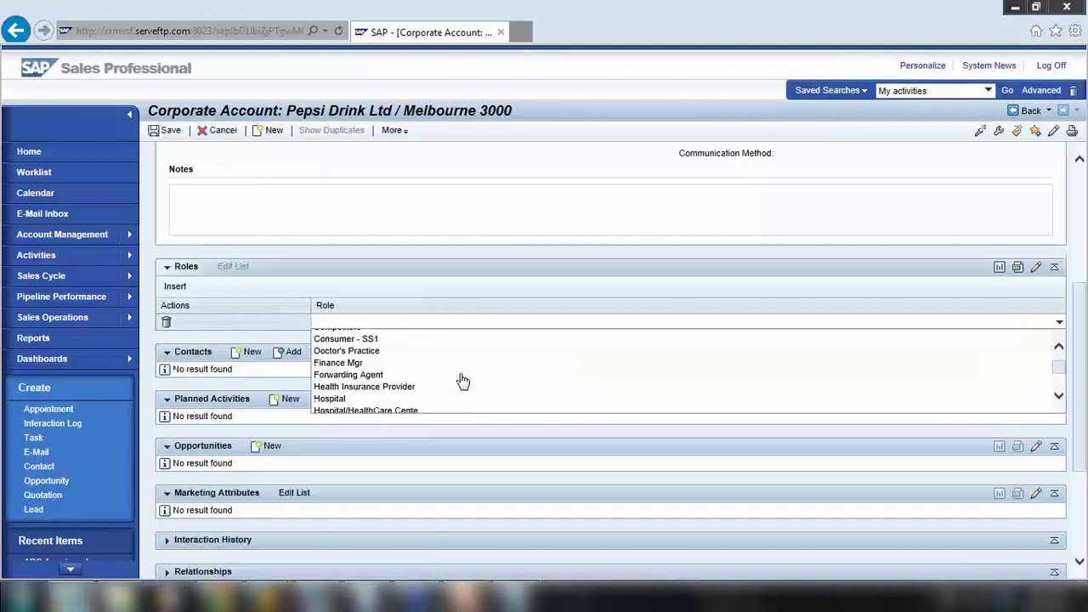
left_click(435, 227)
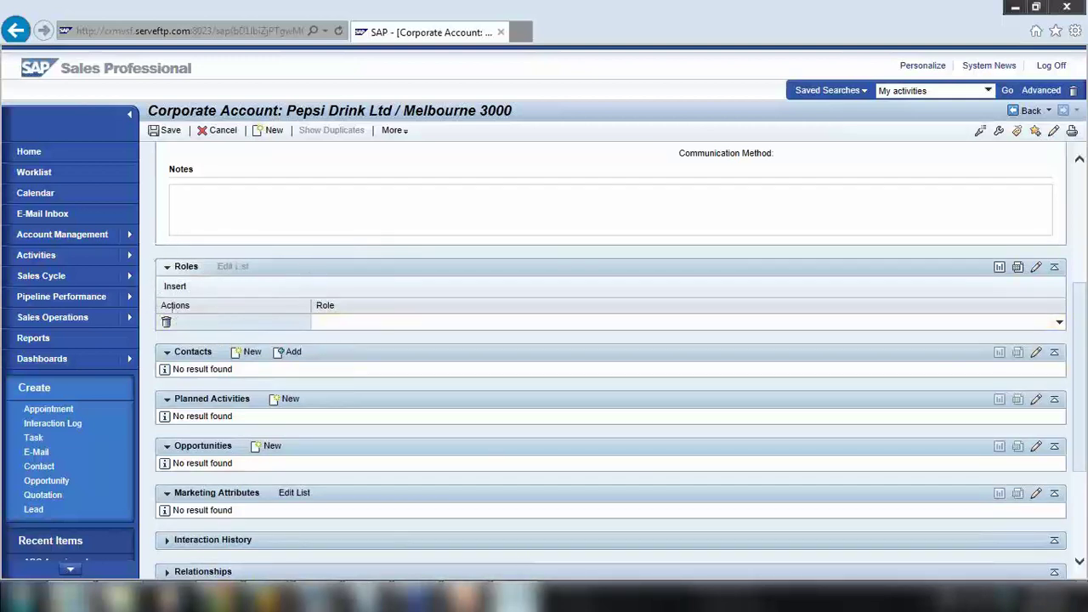
left_click(515, 597)
- Add a 'Role -' heading below the customer end line and list Sold-to-party under it
left_click(971, 224)
key("Return")
key("Return")
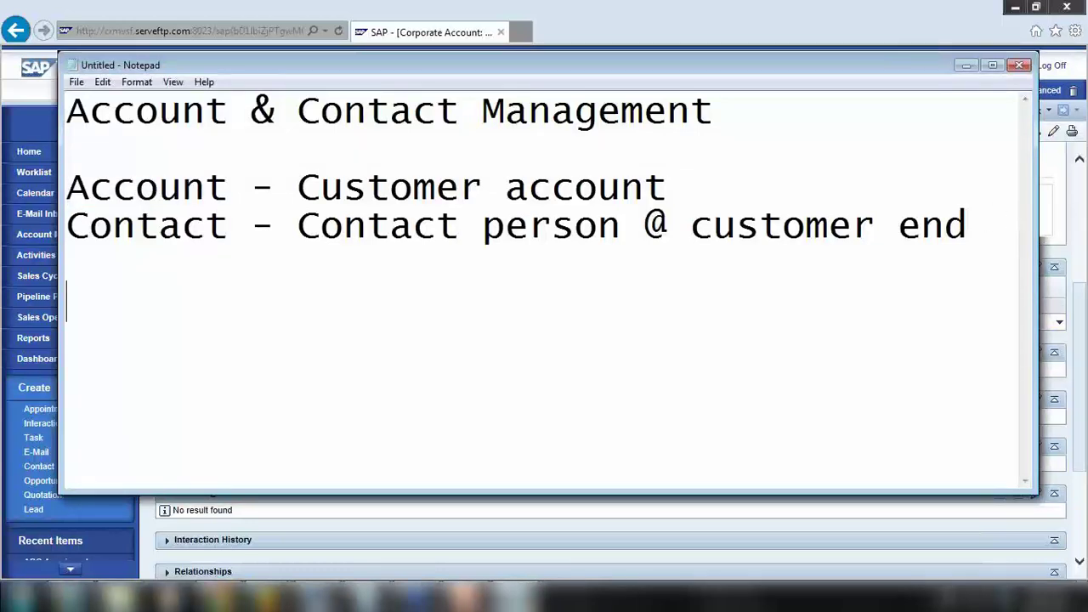
type("Role -")
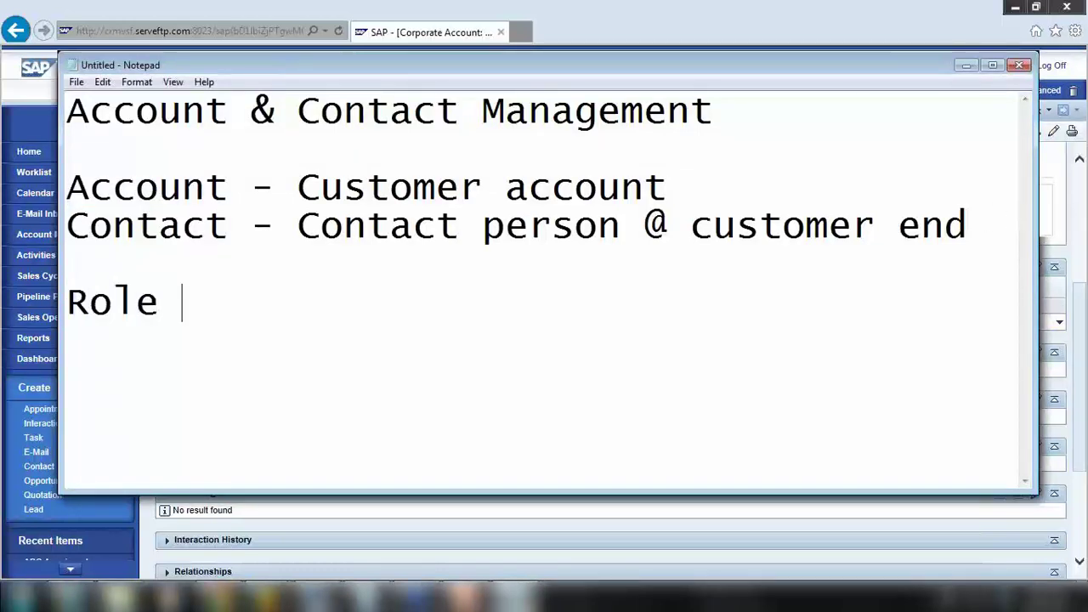
key("Return")
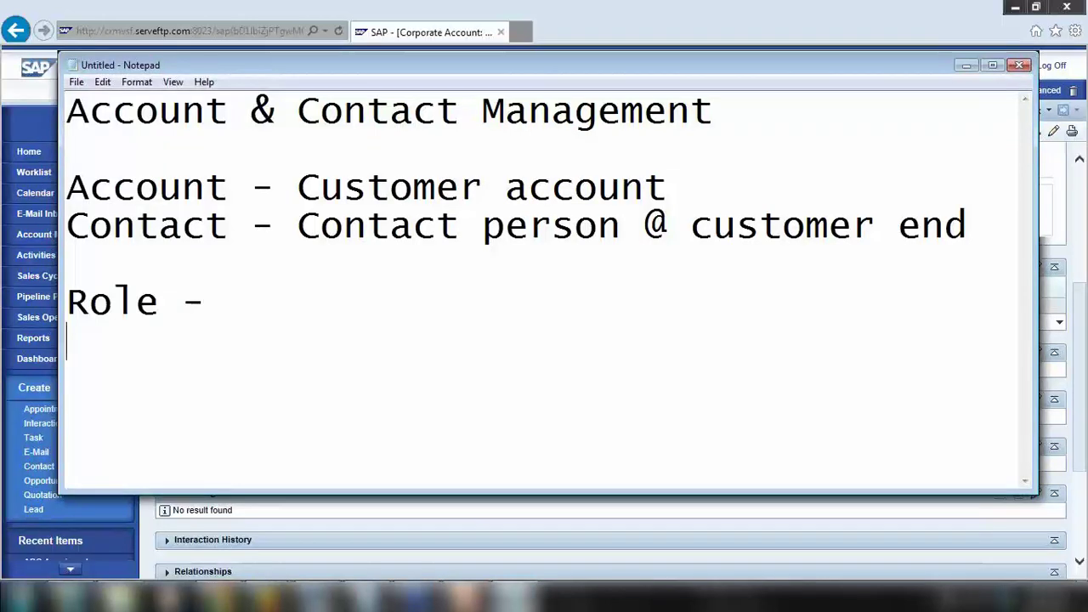
type("Sold-")
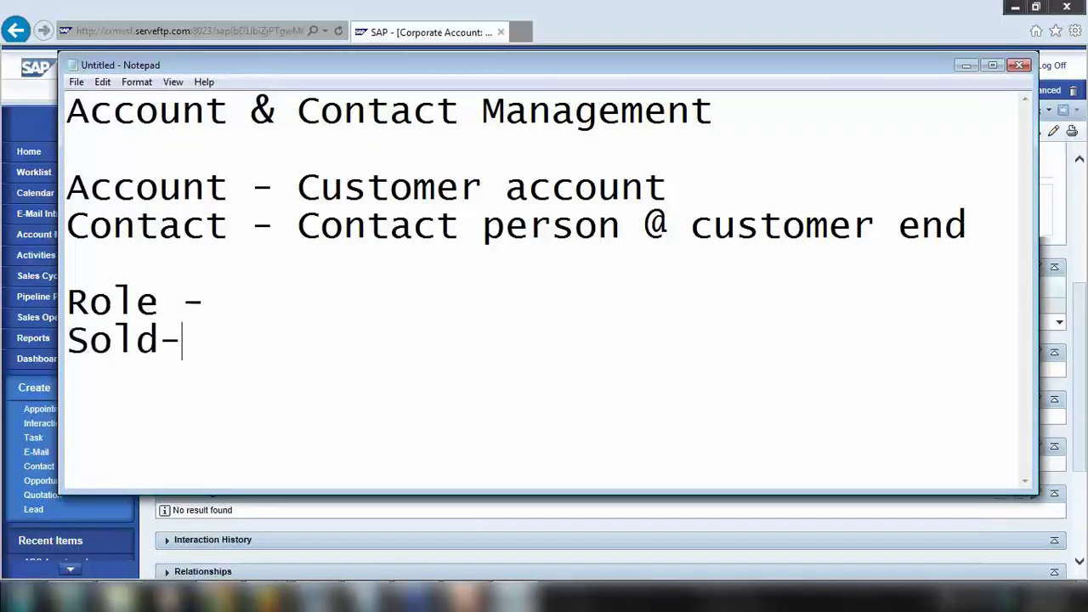
type("to-paty")
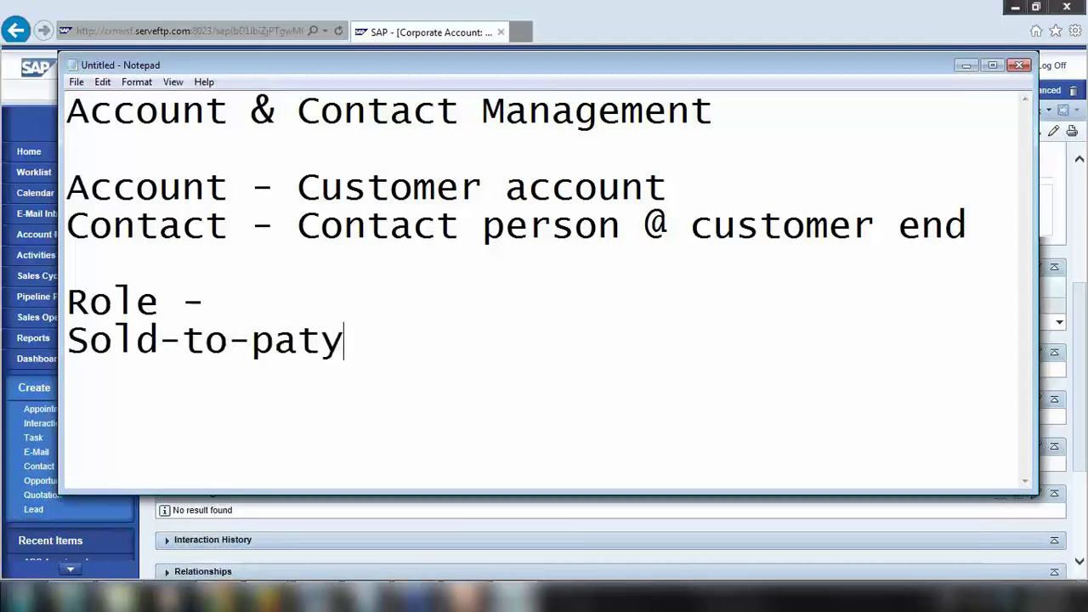
key("BackSpace")
key("BackSpace")
type("rty")
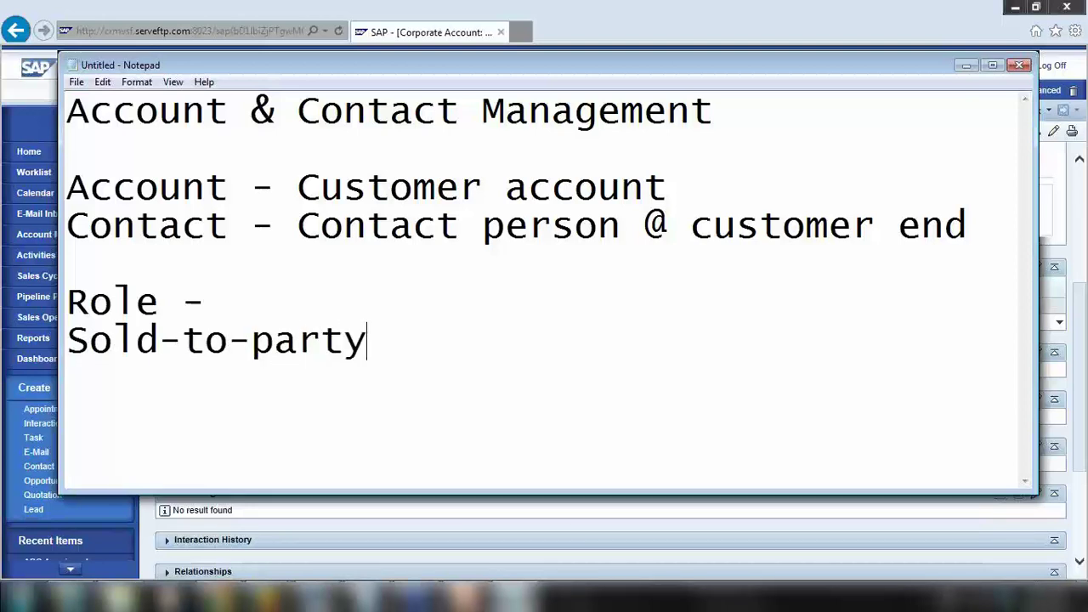
key("Return")
- List Ship-to-party, Bill-to-party and Payer on separate lines below Sold-to-party
type("Sh")
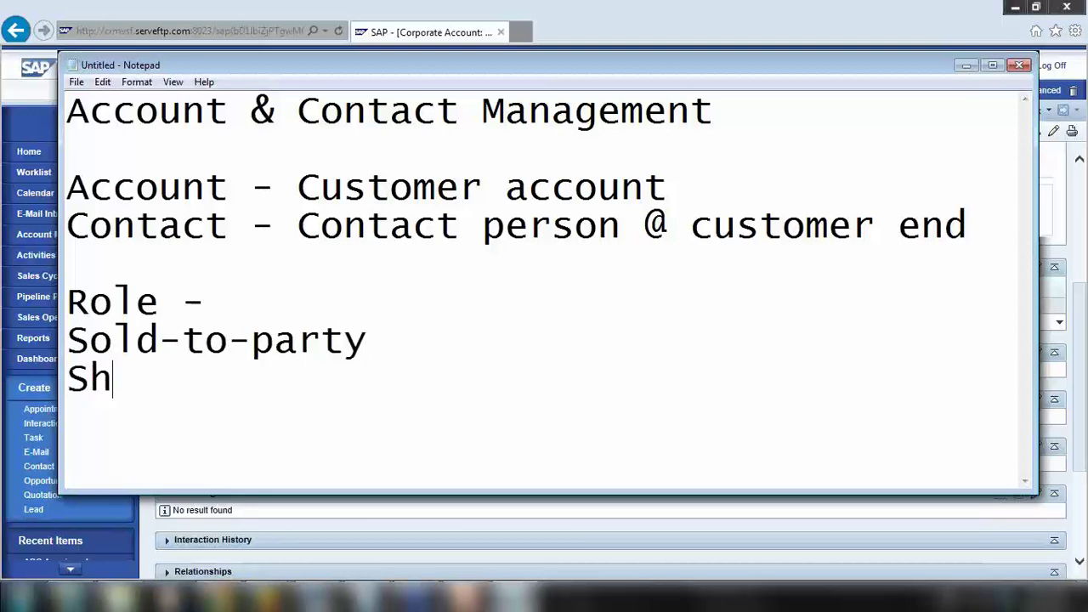
type("ip-to")
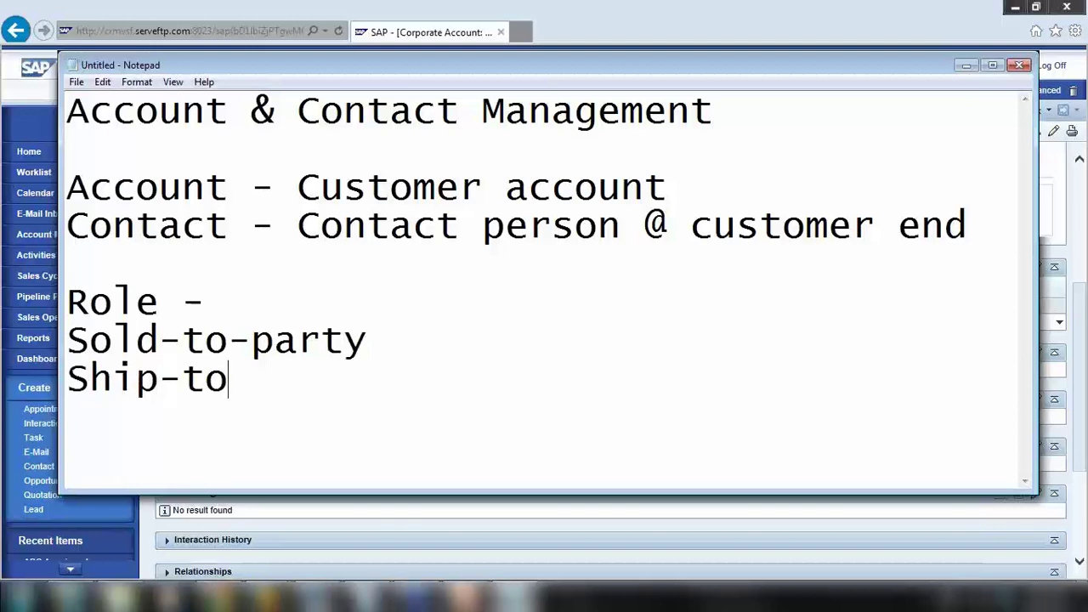
type("-party")
key("Return")
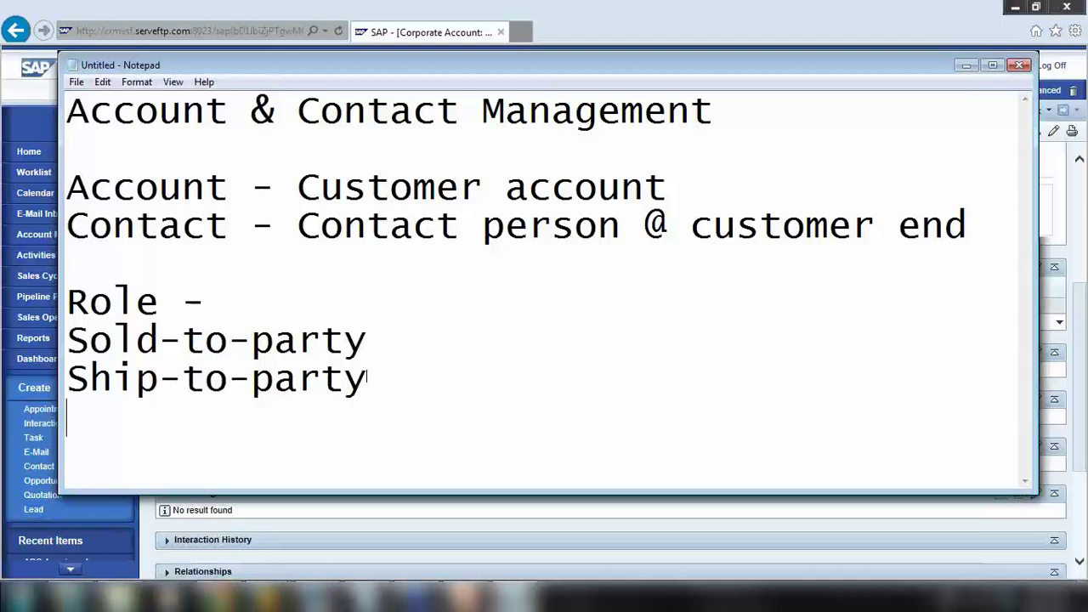
type("Bill")
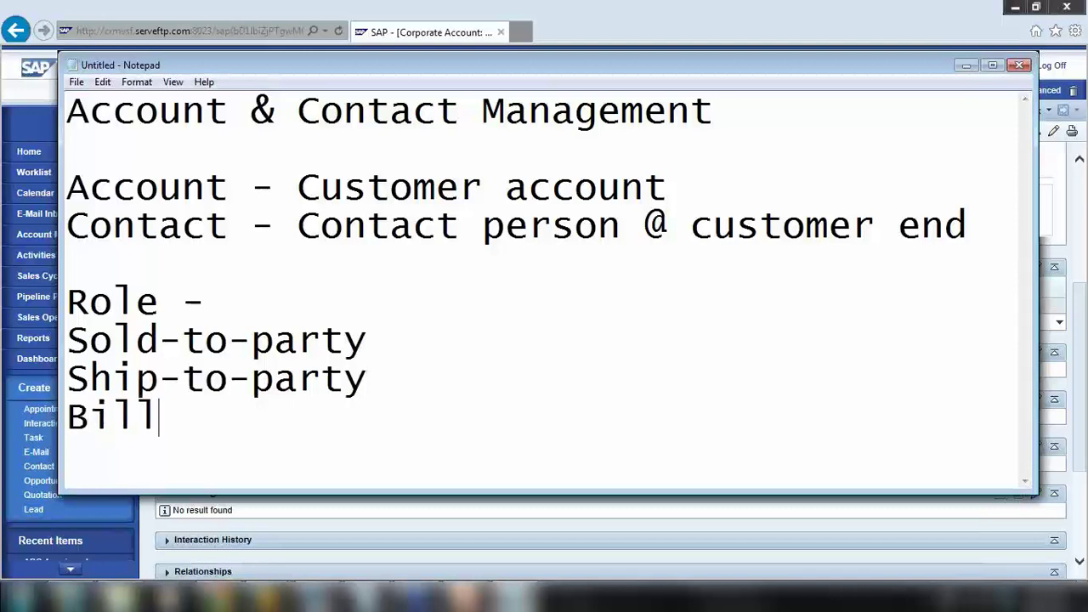
type("-to-party")
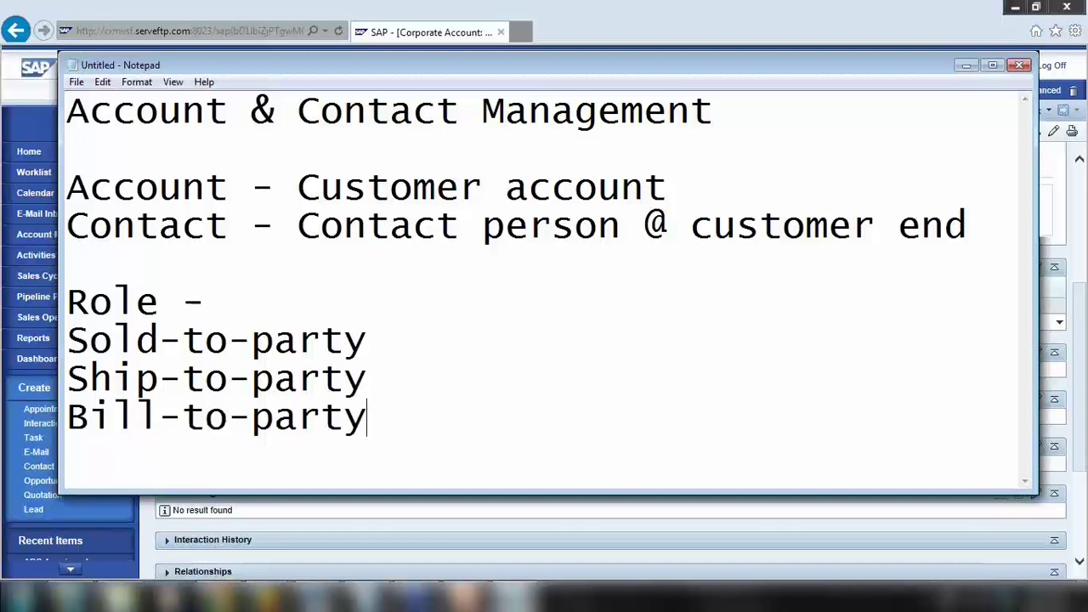
key("Return")
type("Payer")
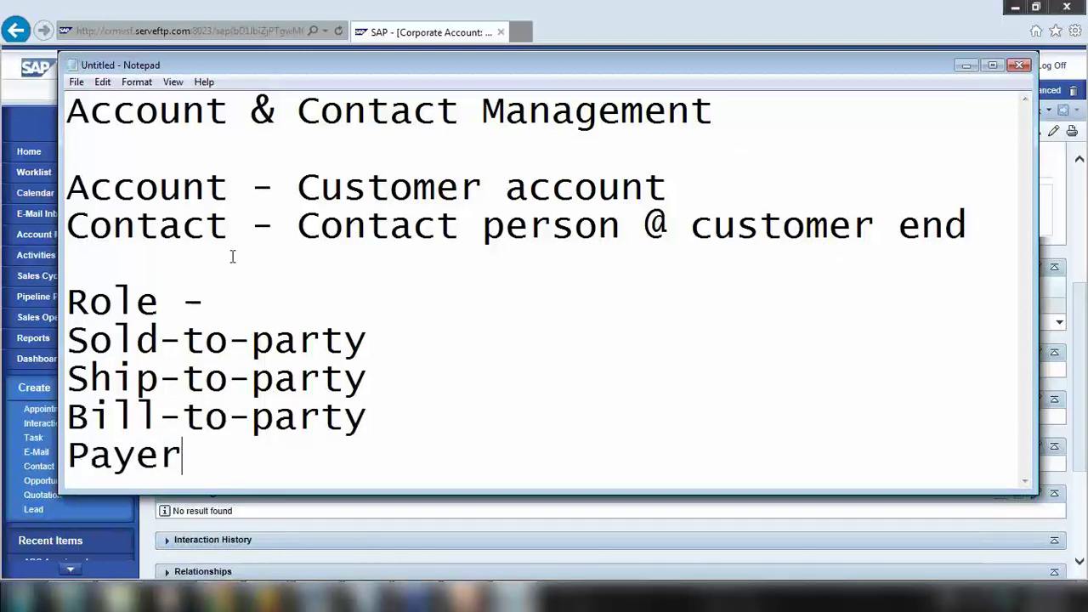
- Append '- US 1234' to the Sold-to-party line and highlight its parts
left_click_drag(68, 332, 208, 431)
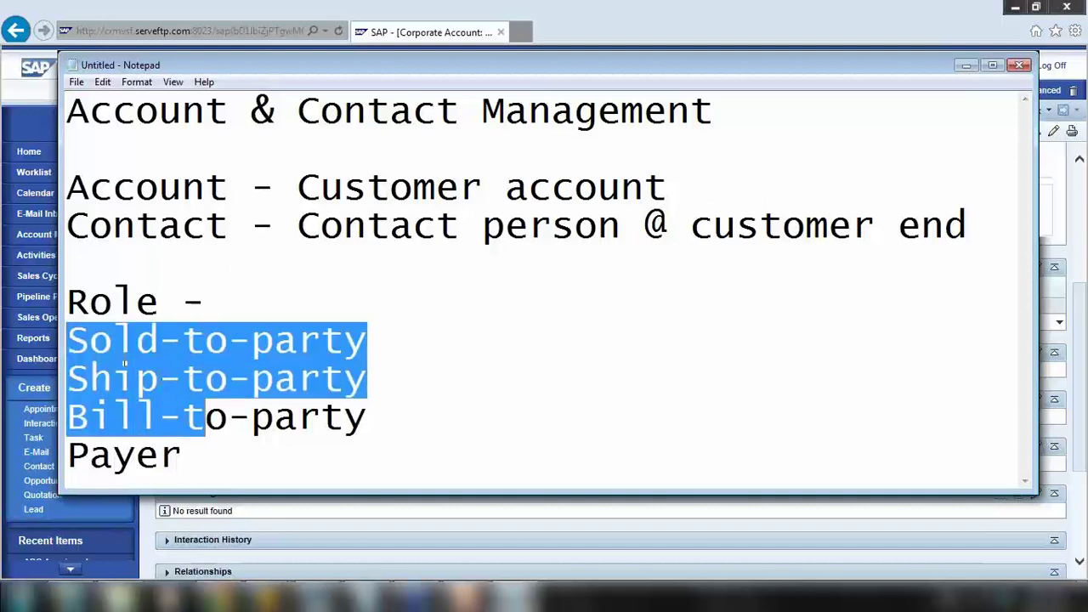
left_click(90, 341)
left_click_drag(68, 340, 379, 350)
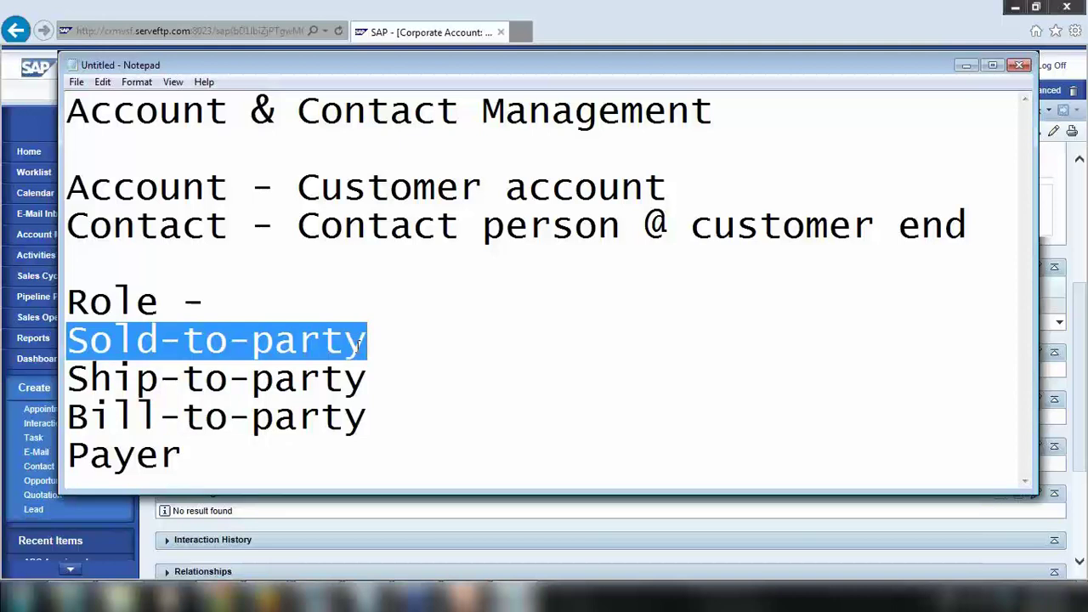
left_click(228, 367)
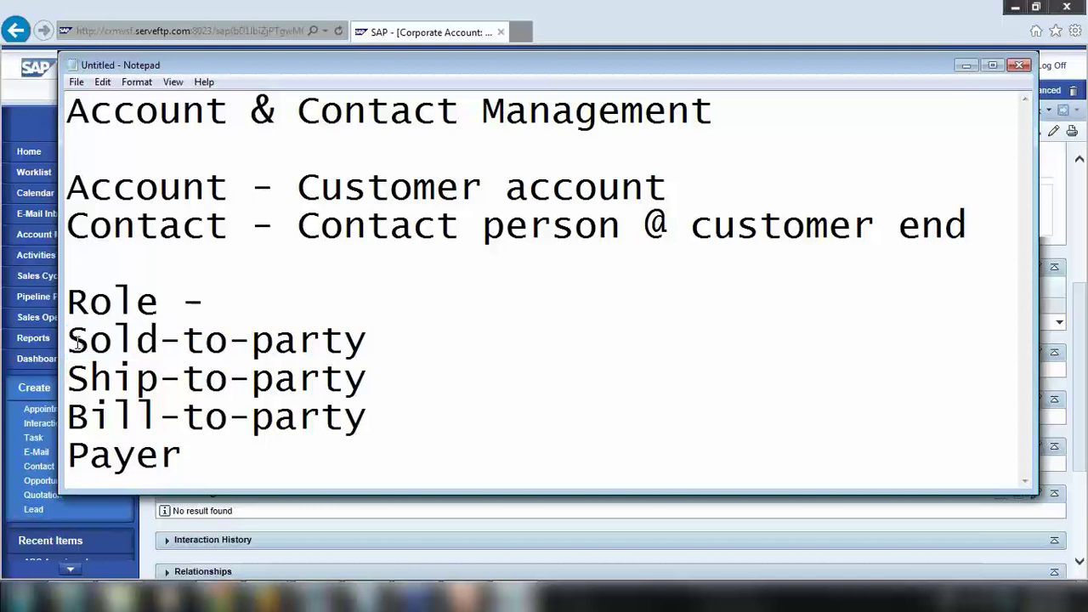
left_click_drag(68, 340, 381, 341)
left_click(381, 342)
type("- US")
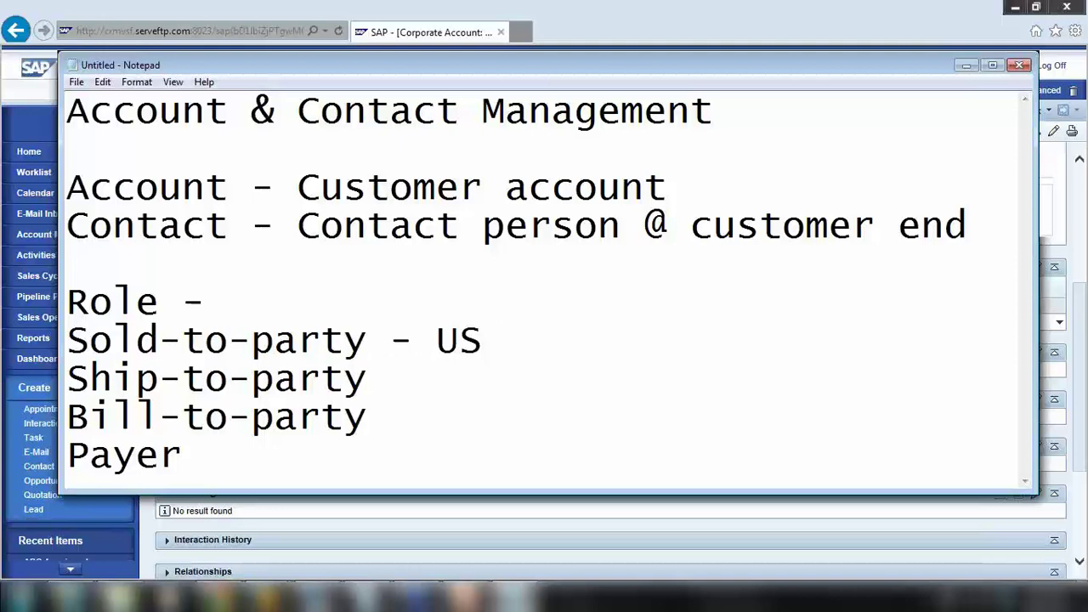
type("1234")
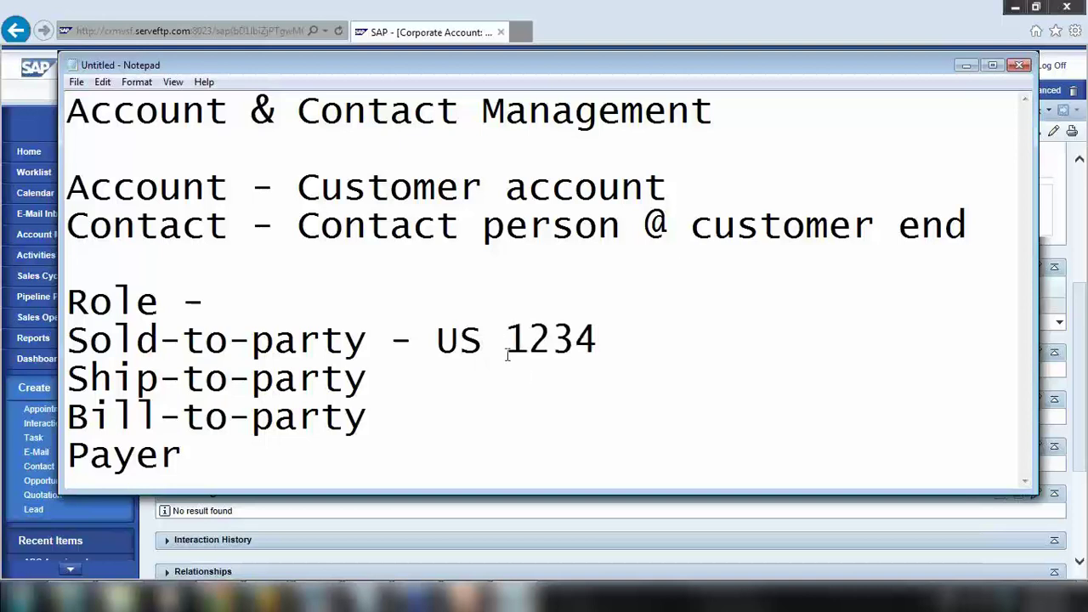
left_click_drag(506, 340, 599, 340)
left_click_drag(438, 340, 498, 341)
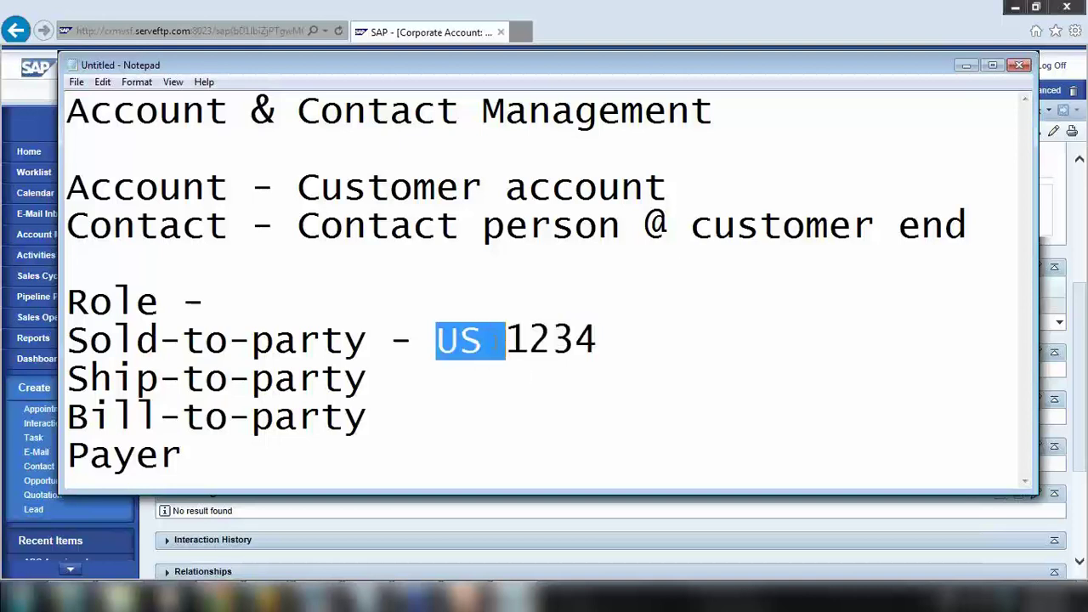
left_click_drag(67, 340, 344, 357)
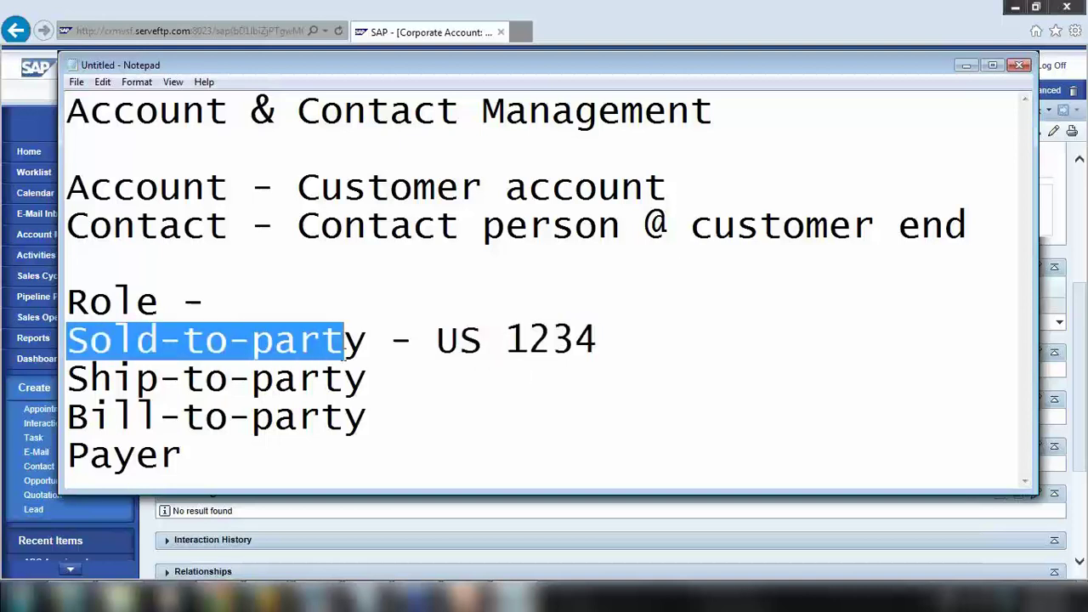
- Append '- AU 4567' to Ship-to-party, '- UK 3456' to Bill-to-party and '- SG 7899' to Payer
left_click(382, 386)
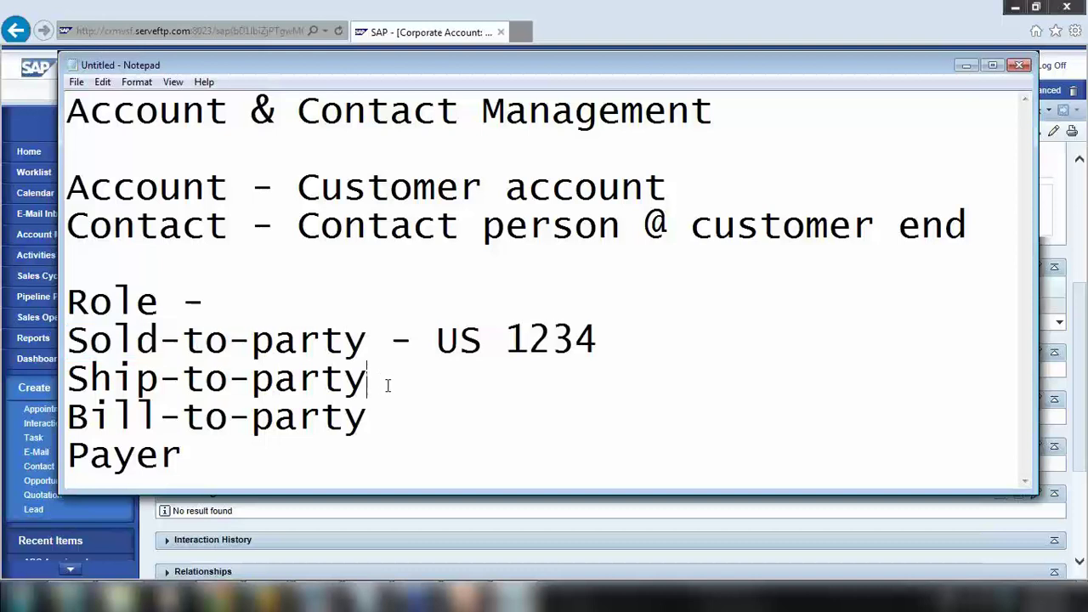
type("- AU ")
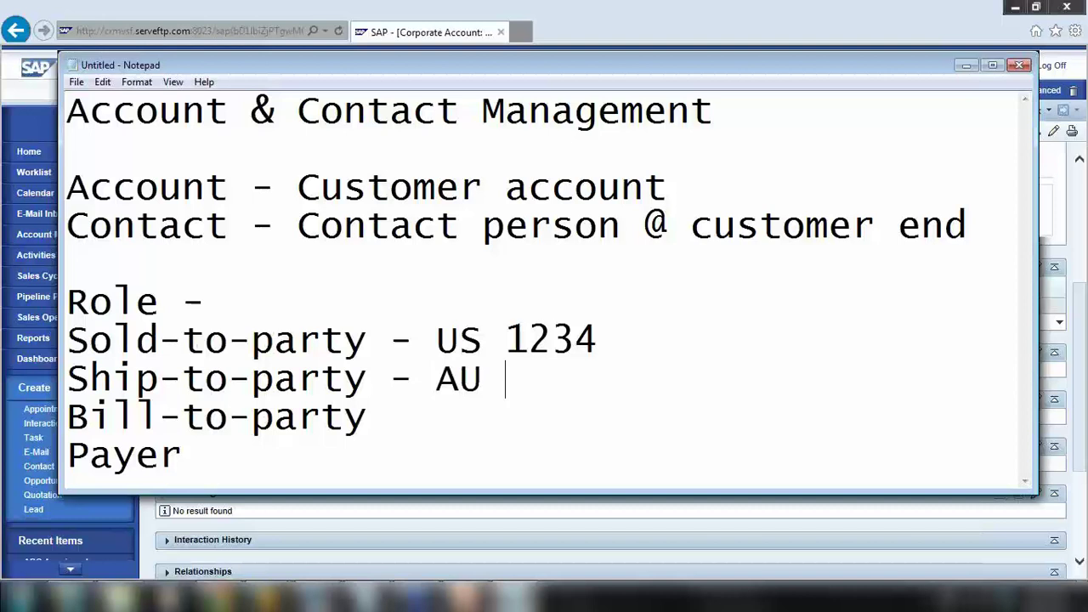
type("4567")
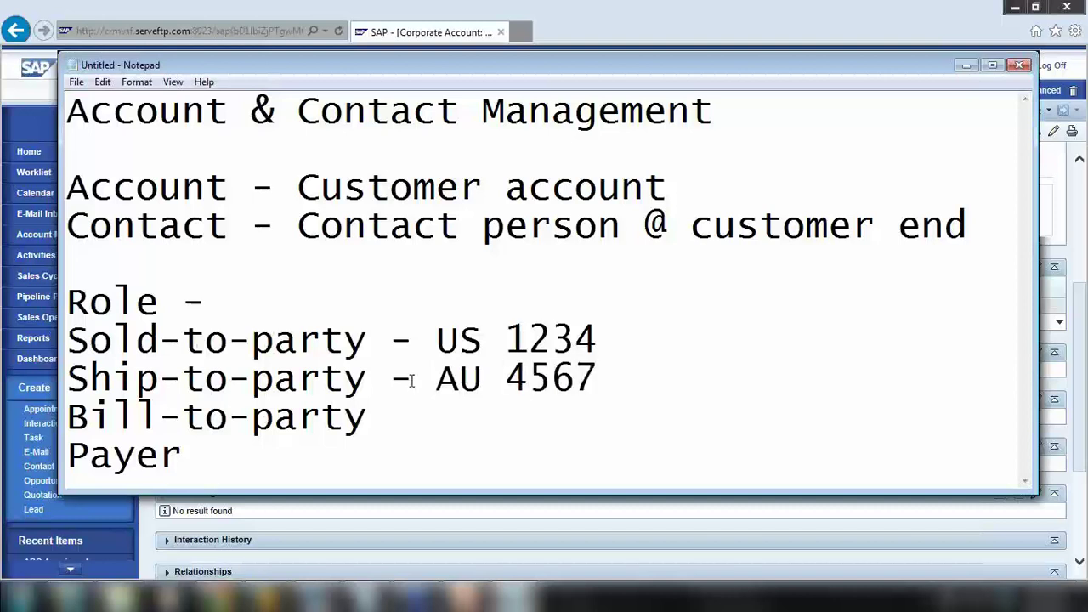
left_click_drag(437, 380, 598, 374)
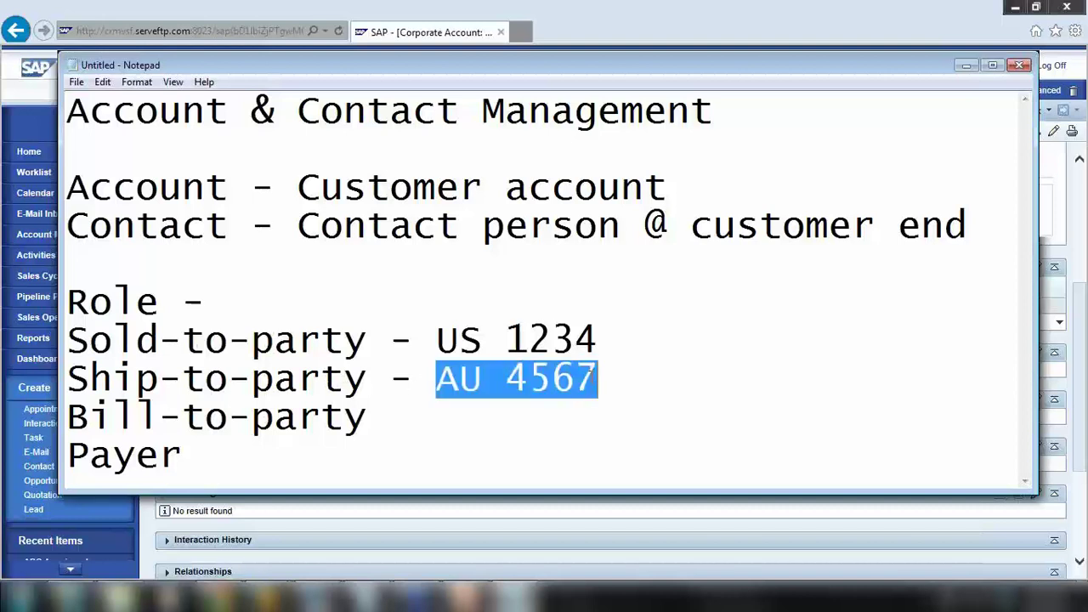
left_click(440, 422)
type("- ")
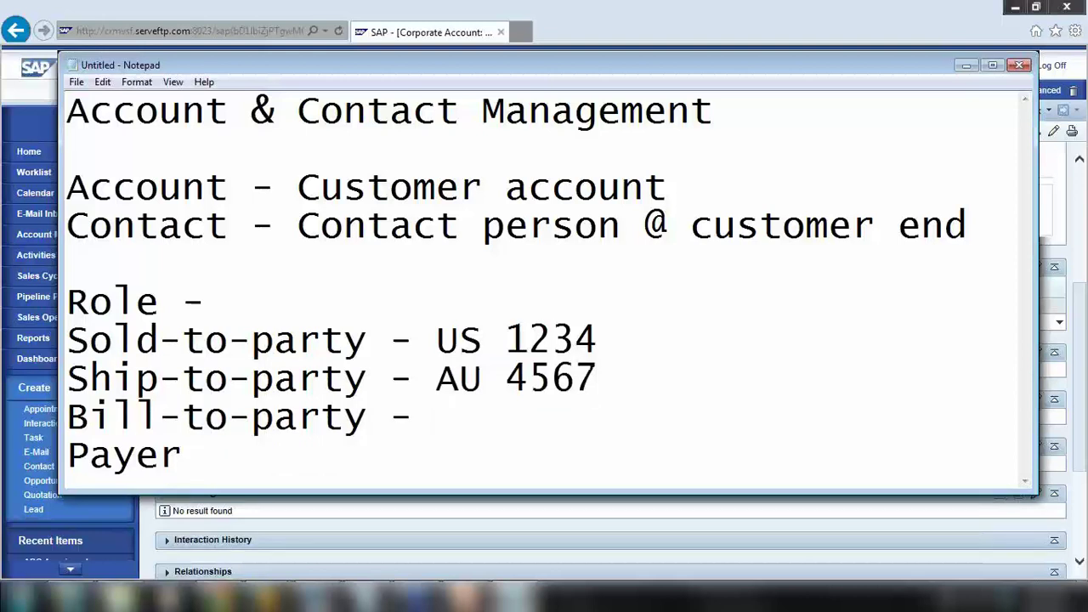
type("UK ")
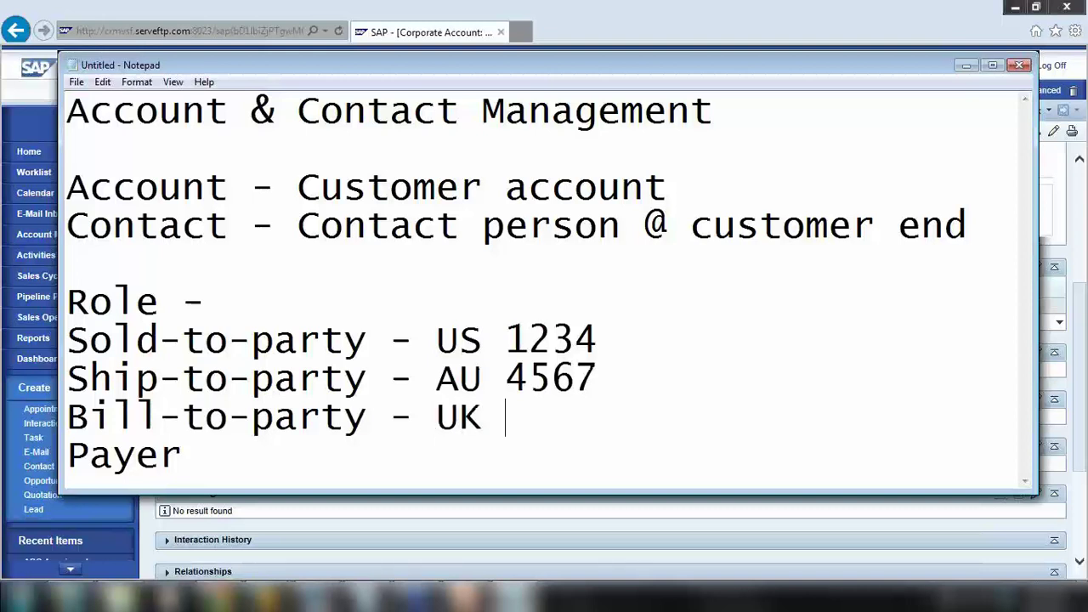
type("3456 ")
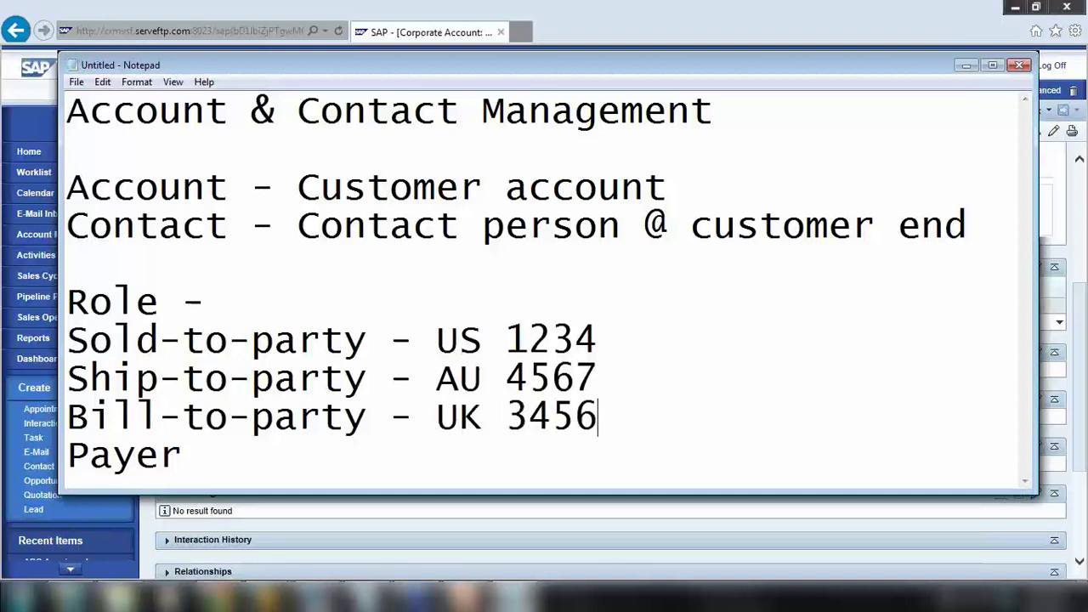
type("Payer         - SG ")
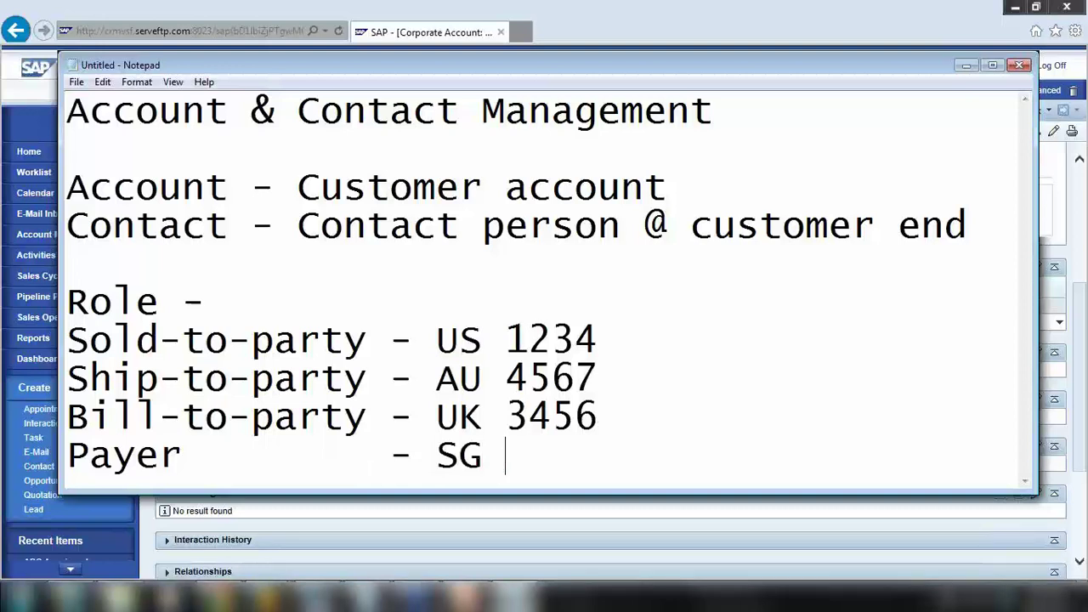
type("7899")
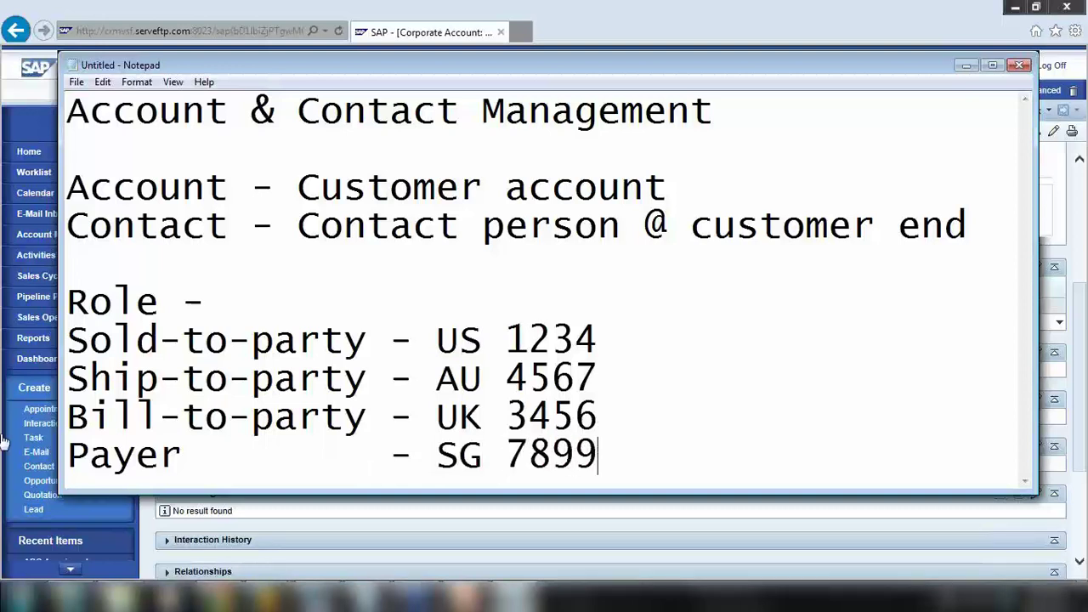
- Highlight each of the four role names in turn
left_click_drag(88, 340, 184, 343)
left_click_drag(109, 376, 184, 377)
left_click_drag(68, 340, 369, 335)
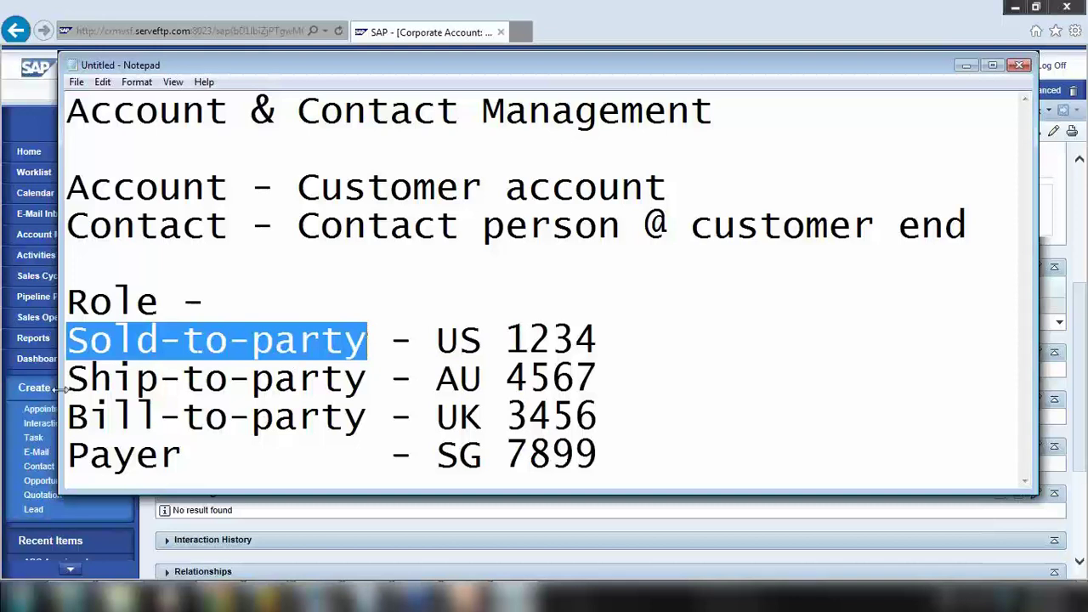
left_click_drag(68, 379, 365, 379)
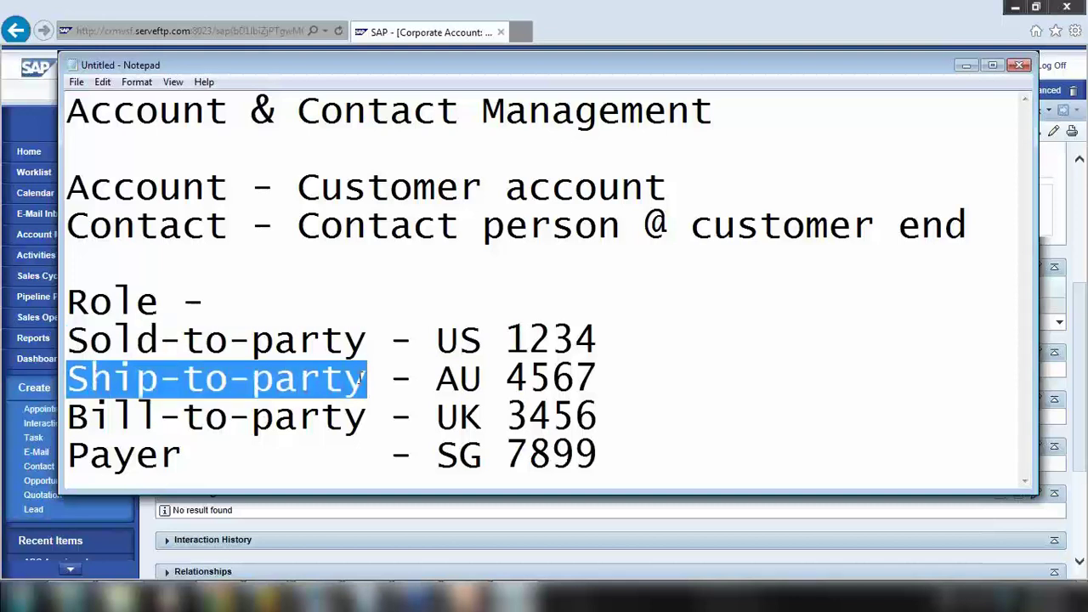
left_click_drag(69, 415, 356, 404)
left_click_drag(72, 458, 202, 454)
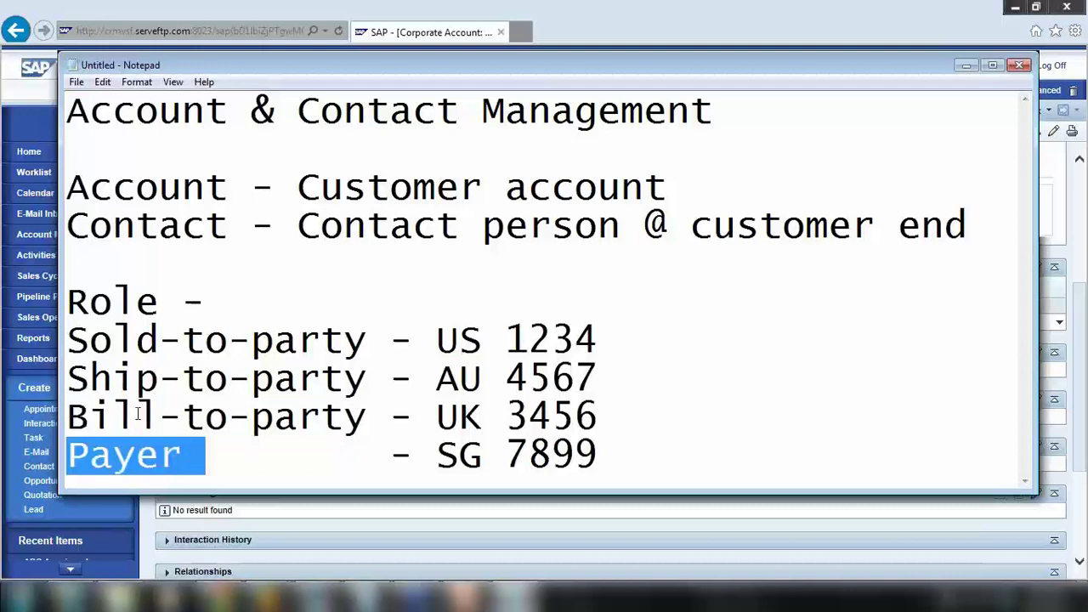
left_click_drag(137, 415, 343, 416)
- Replace AU 4567, UK 3456 and SG 7899 with the copied US 1234
left_click_drag(437, 340, 599, 340)
key("ctrl+c")
left_click_drag(436, 377, 598, 377)
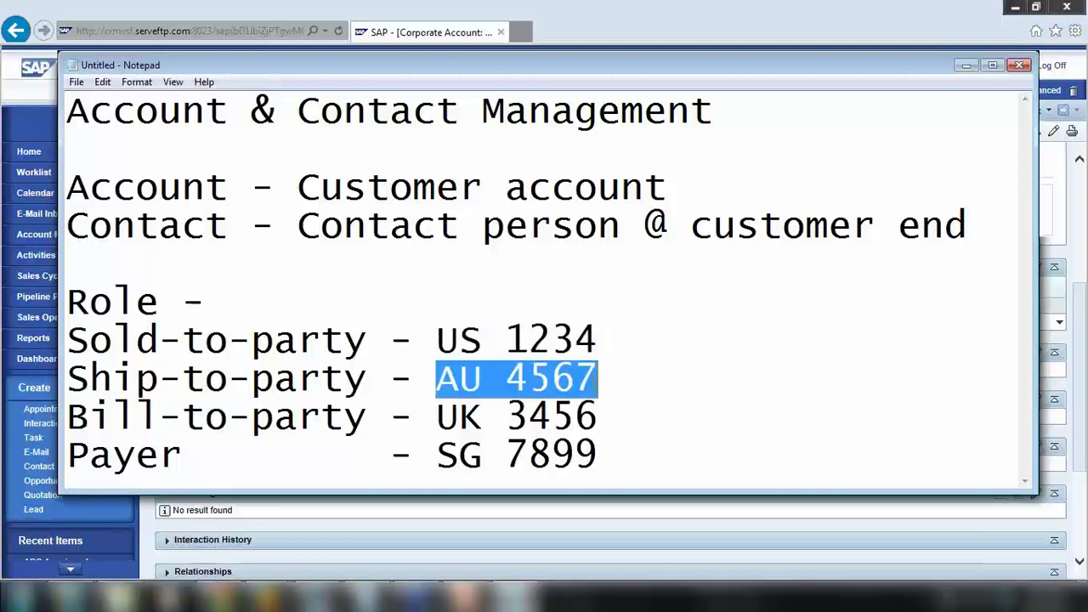
key("ctrl+v")
left_click_drag(437, 416, 610, 416)
key("ctrl+v")
left_click_drag(437, 455, 603, 452)
key("ctrl+v")
- Highlight US 1234 on each role line to confirm all four match
left_click_drag(437, 340, 606, 343)
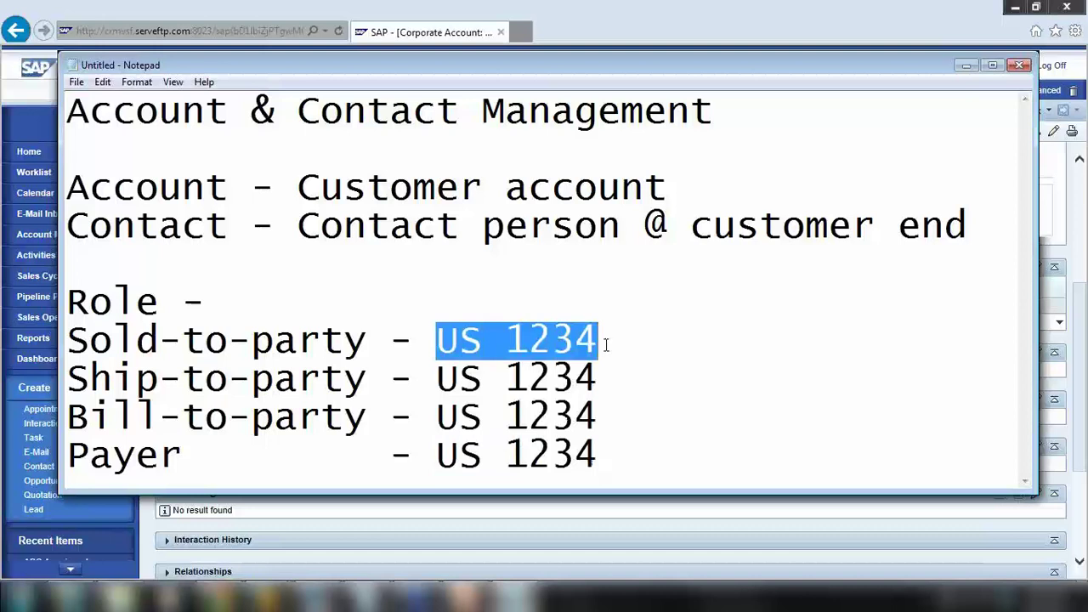
left_click_drag(437, 378, 645, 390)
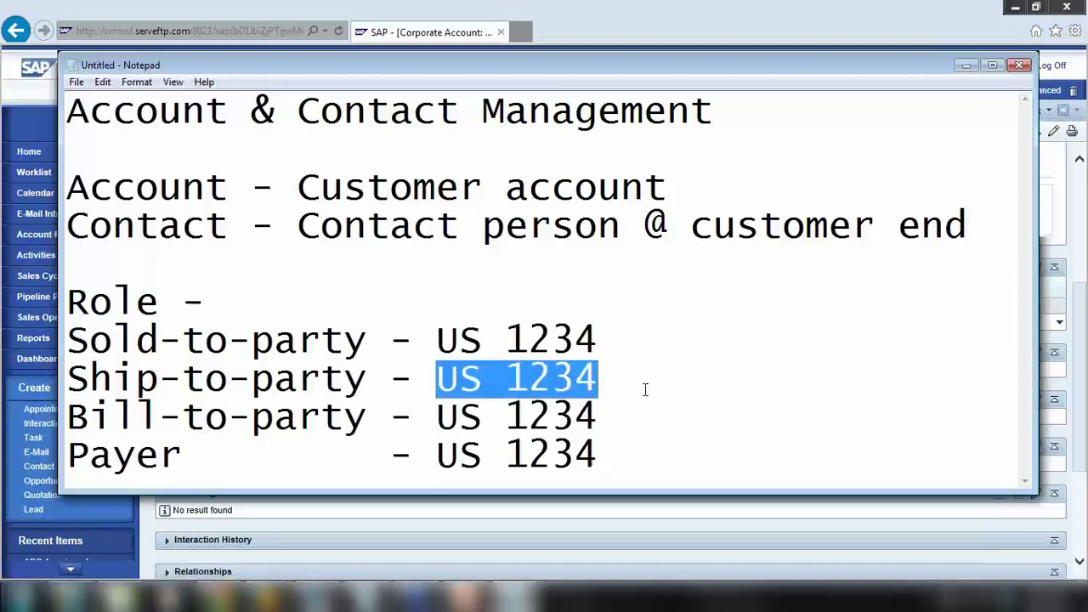
left_click(439, 416)
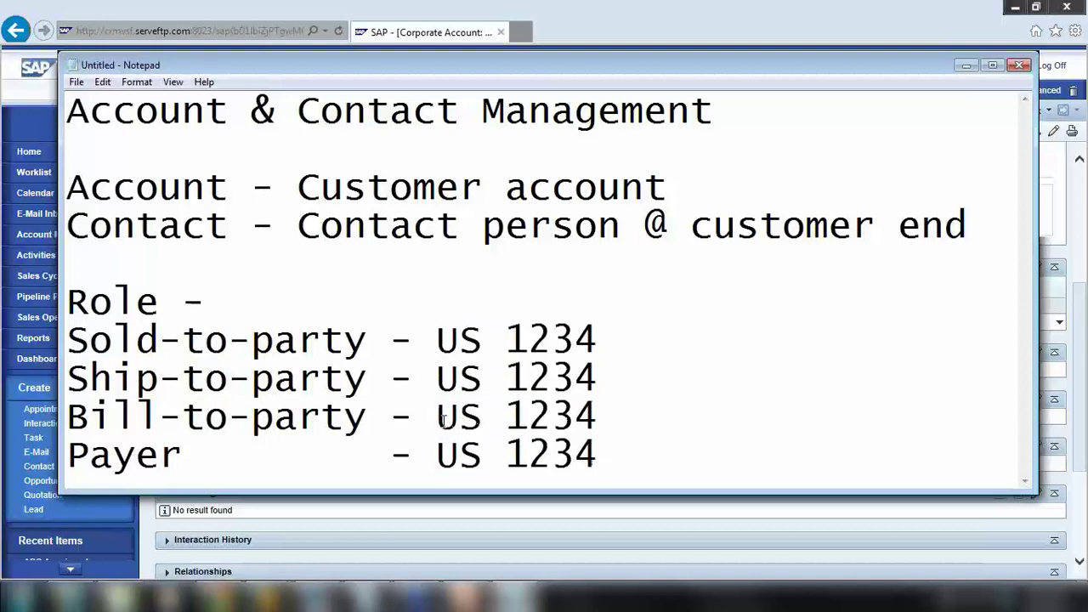
left_click_drag(442, 419, 618, 420)
left_click_drag(436, 456, 607, 459)
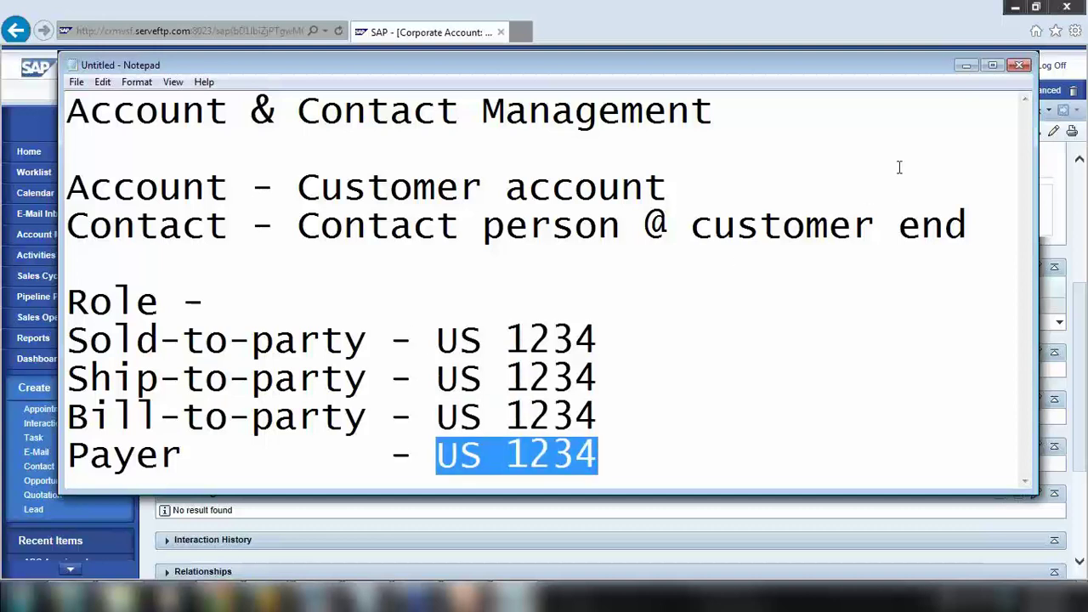
- Give the Pepsi Drink Ltd account the Sold to Party role from the Roles table
left_click(967, 65)
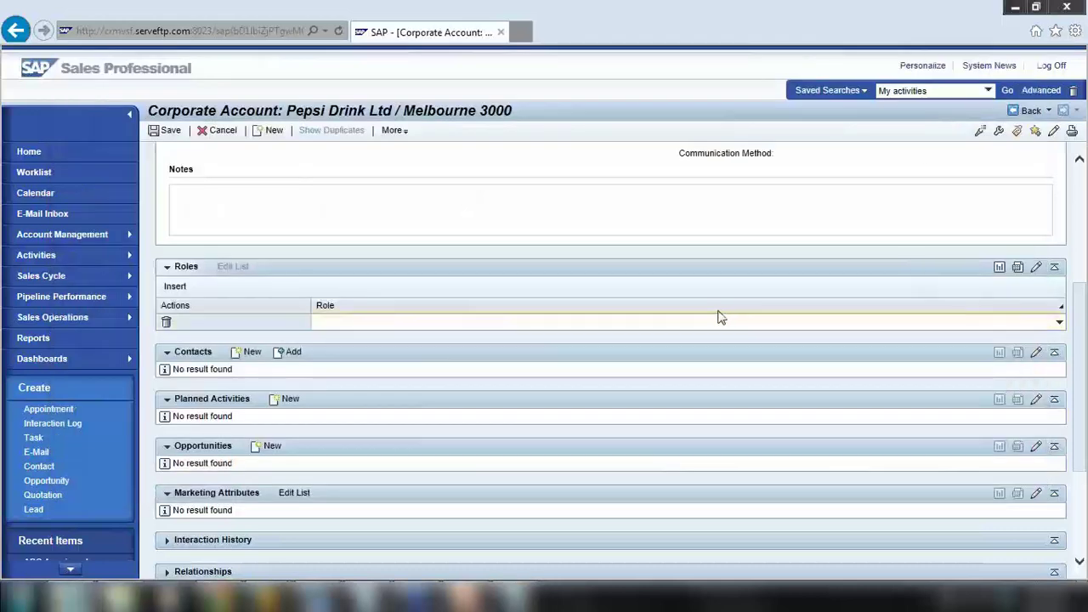
left_click(1059, 322)
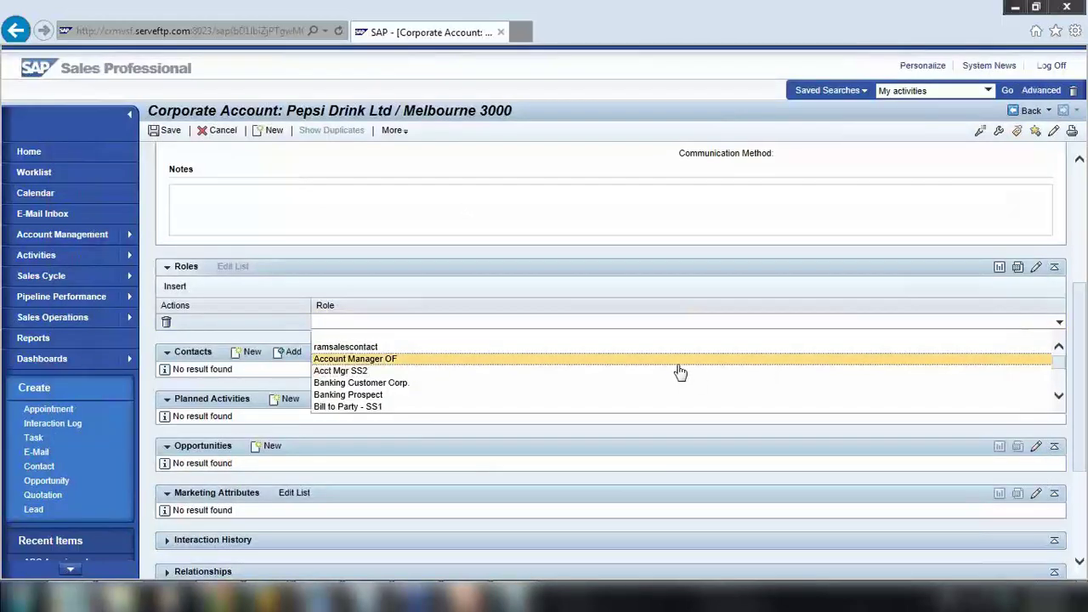
scroll(680, 372, "down", 4)
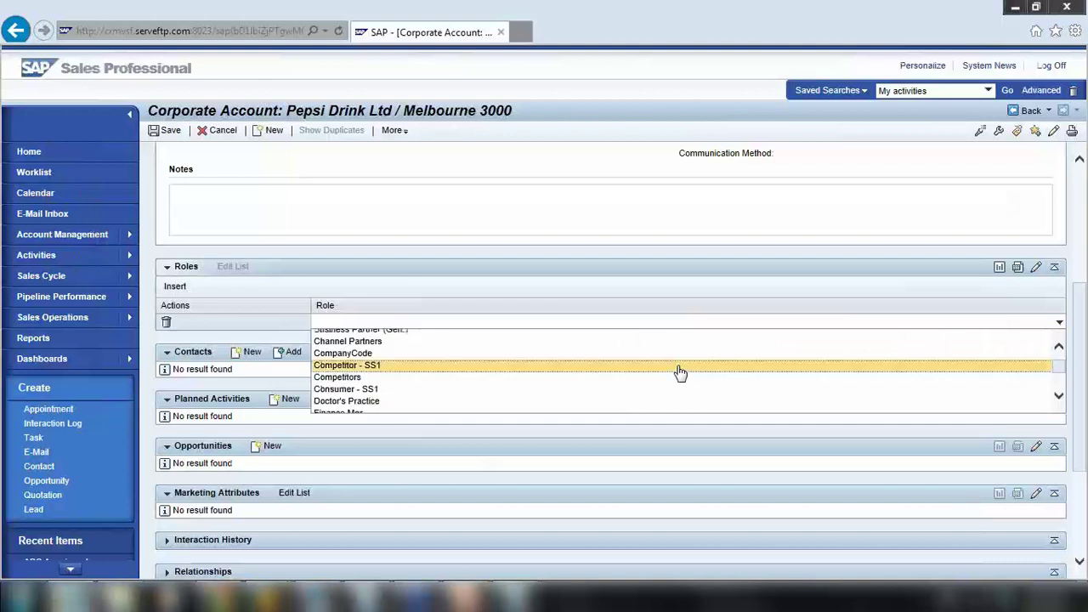
scroll(680, 372, "down", 5)
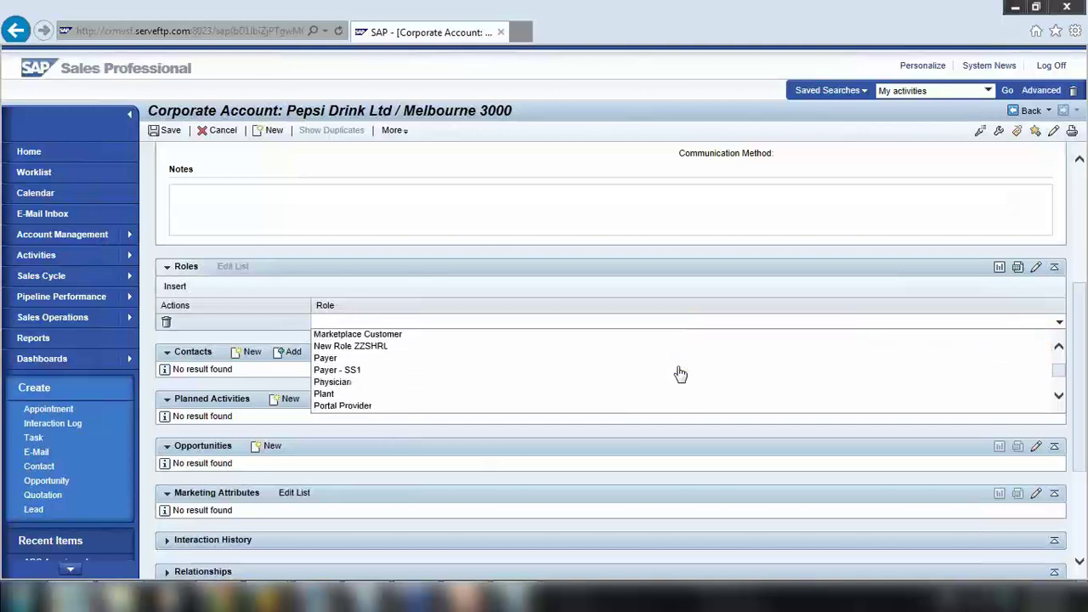
scroll(680, 372, "down", 3)
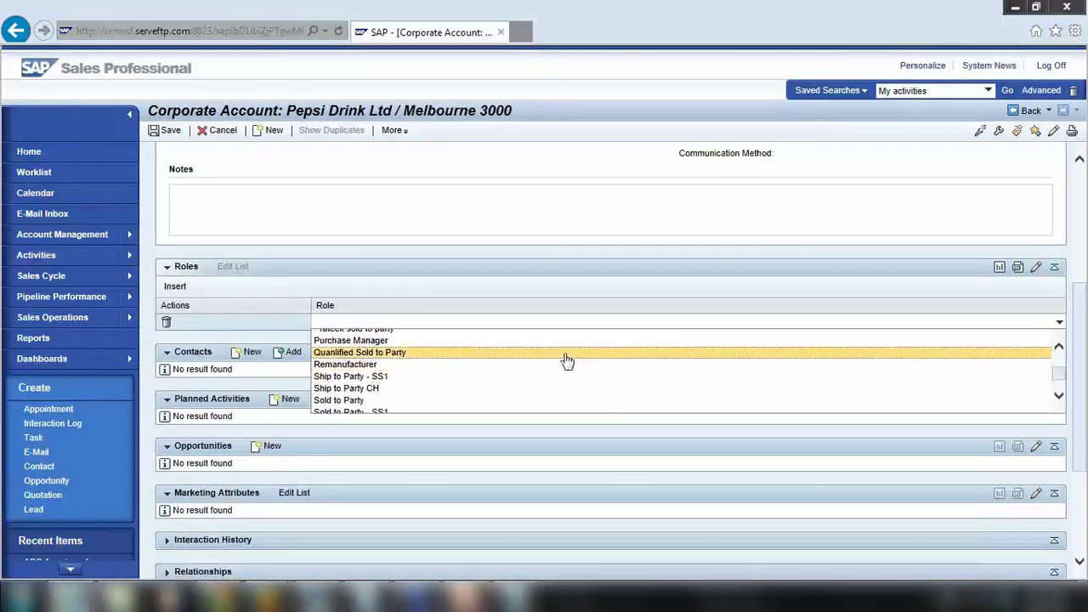
scroll(565, 361, "up", 1)
scroll(563, 361, "down", 2)
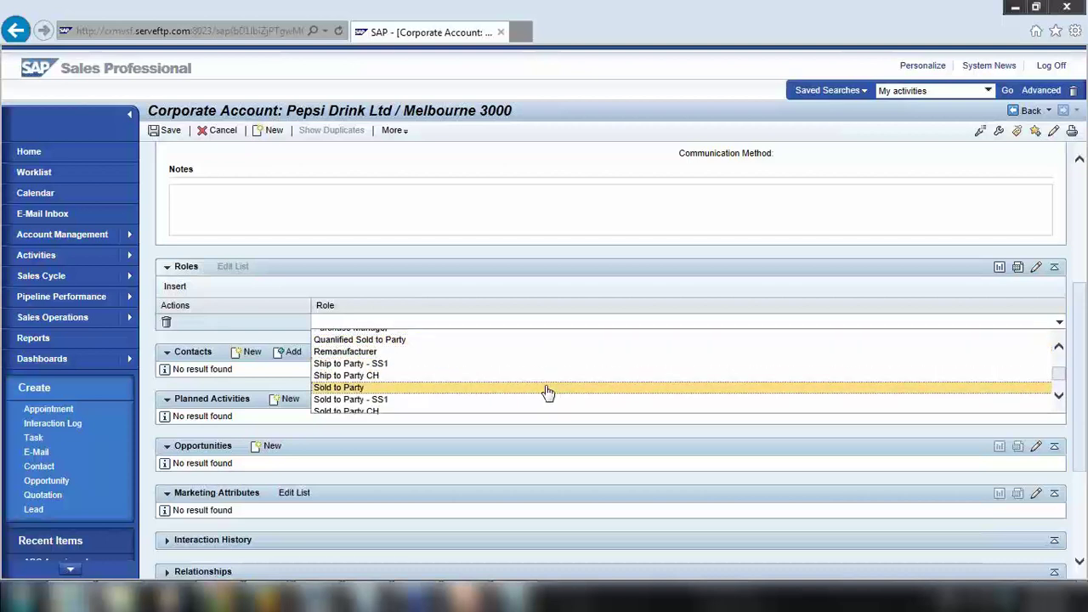
left_click(548, 389)
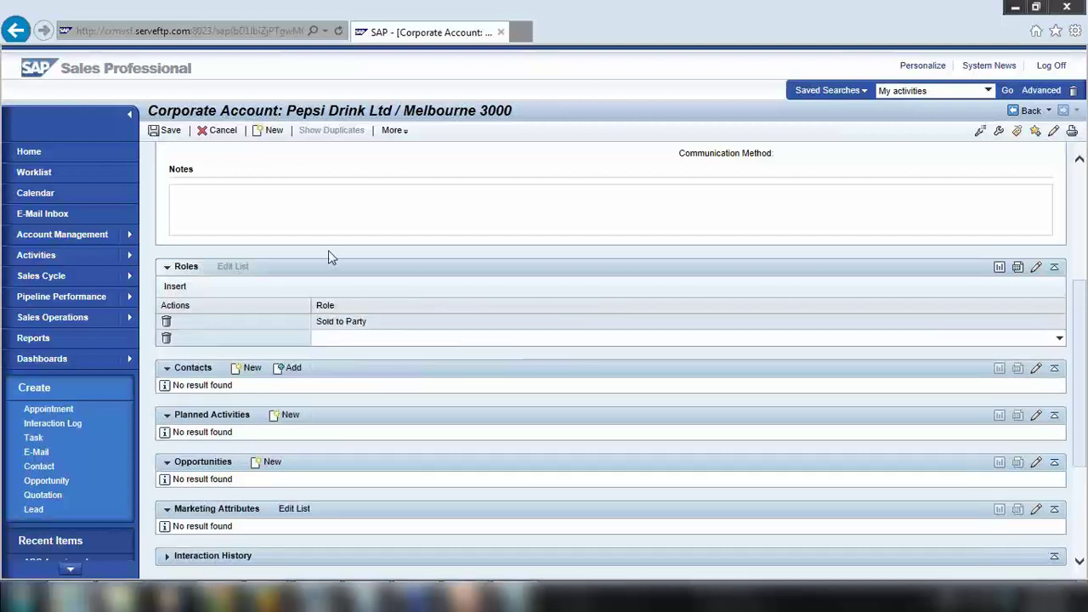
scroll(331, 258, "up", 3)
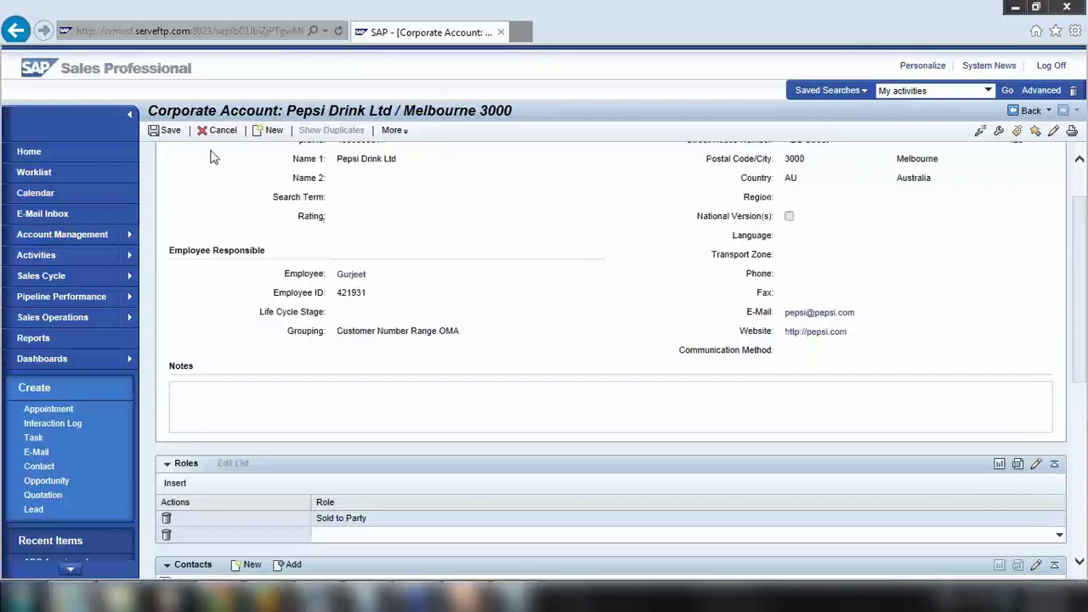
- Save the account with Ctrl+S, review its sections and select the account ID value
key("ctrl+s")
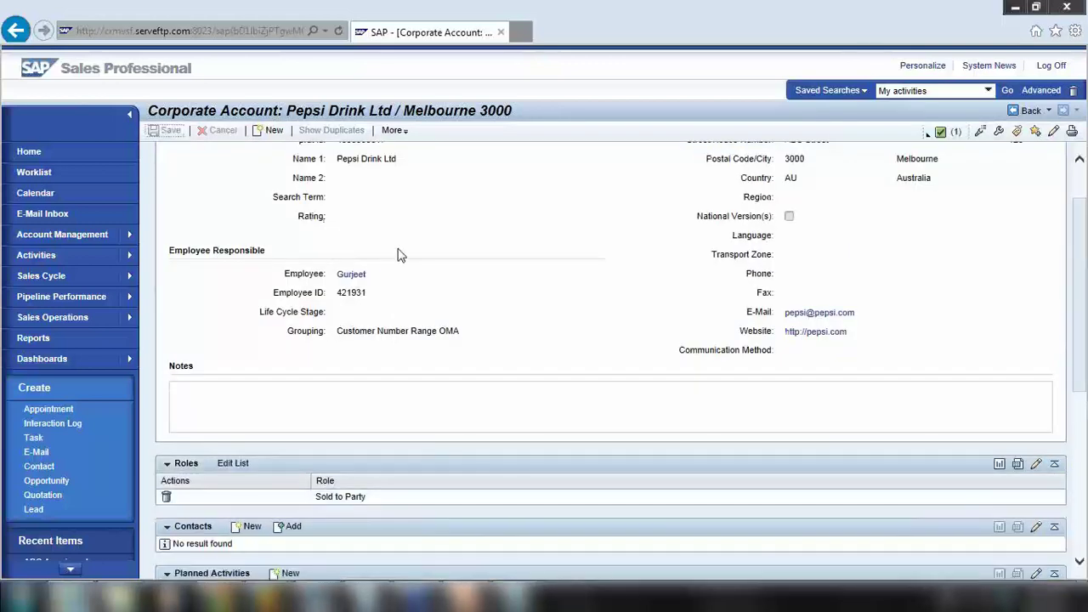
scroll(399, 255, "down", 5)
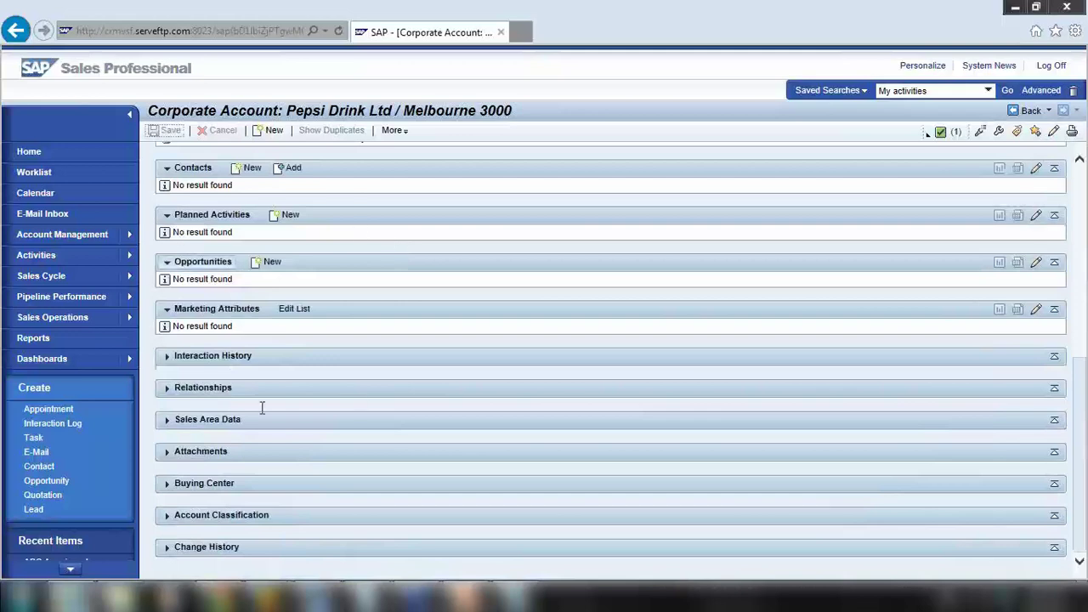
scroll(272, 443, "up", 6)
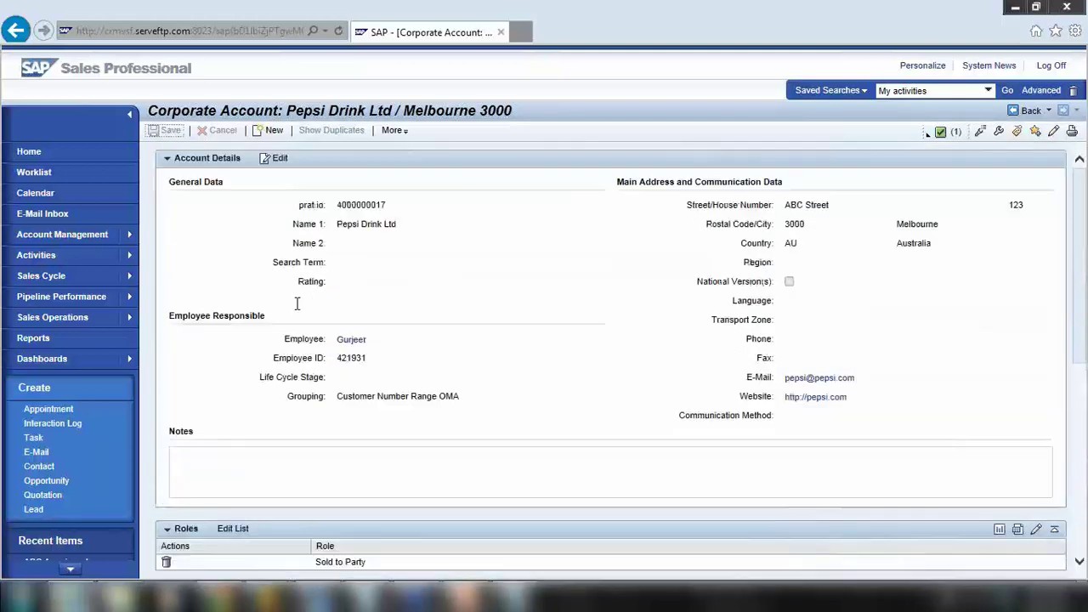
scroll(450, 300, "down", 5)
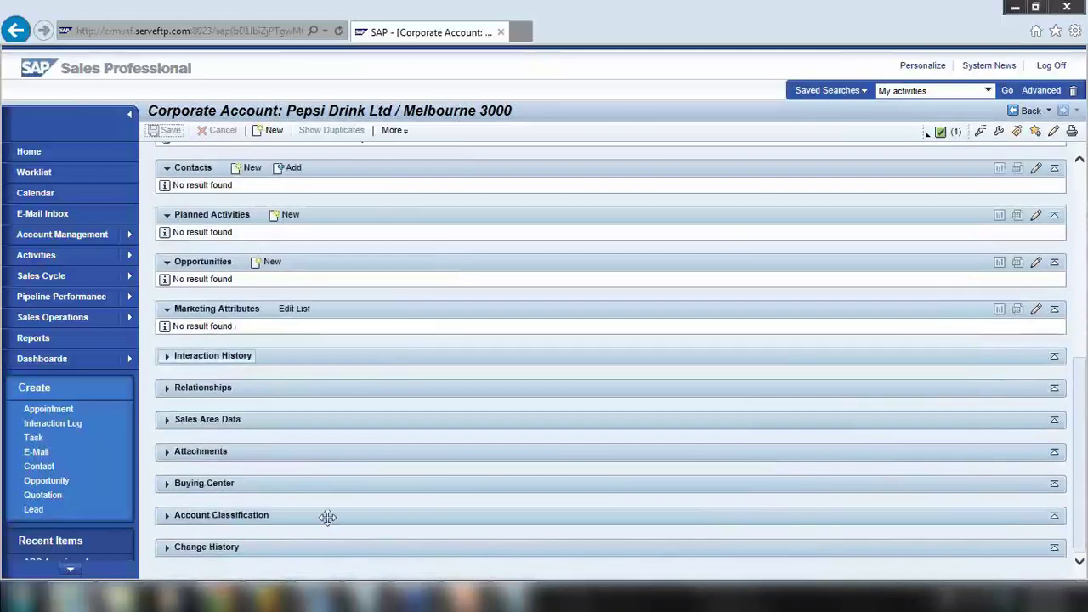
scroll(379, 403, "up", 5)
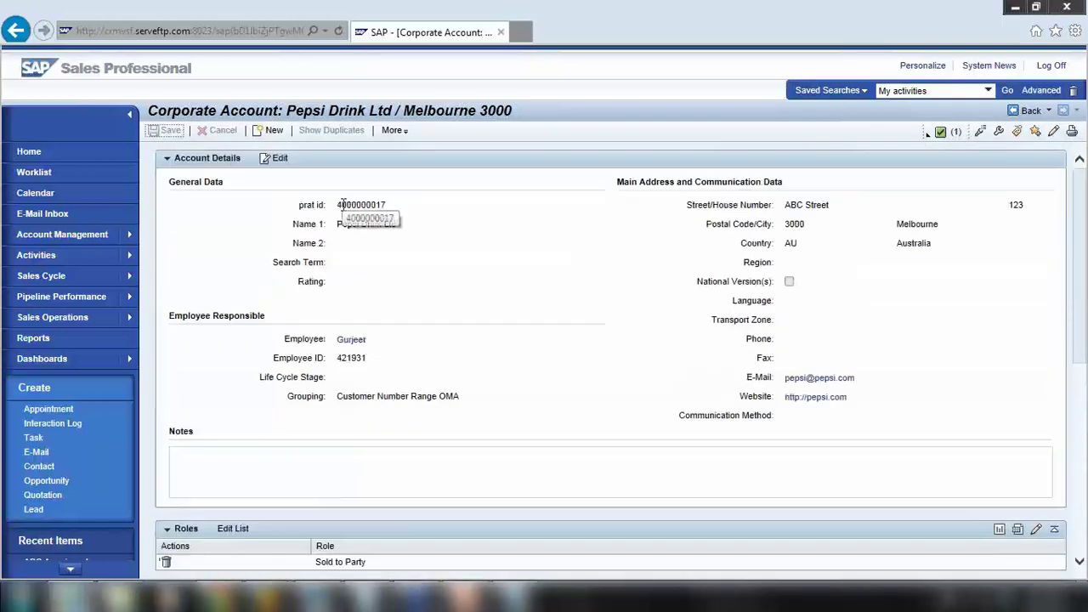
scroll(368, 319, "down", 3)
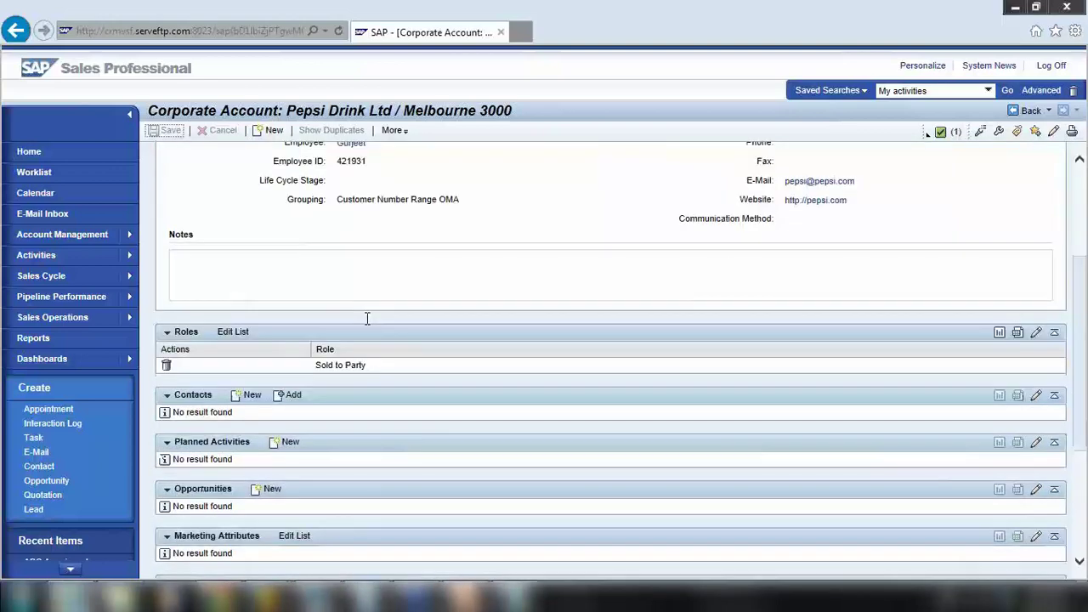
scroll(367, 319, "up", 3)
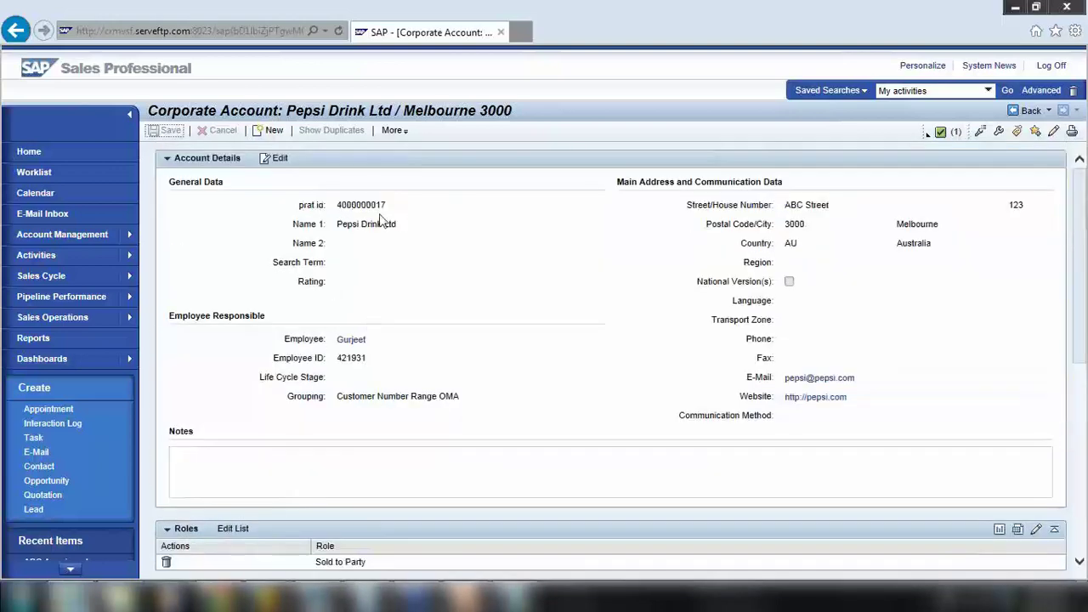
left_click_drag(337, 205, 387, 212)
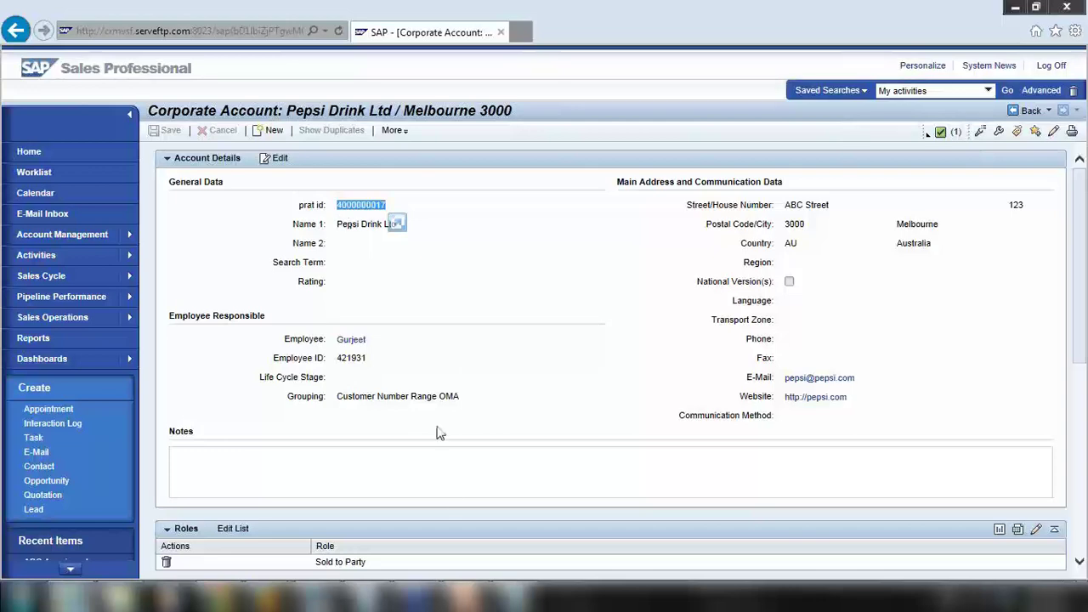
- Delete the Role lines from the Notepad notes and switch to the SAP CRM Training PPT folder
left_click(519, 597)
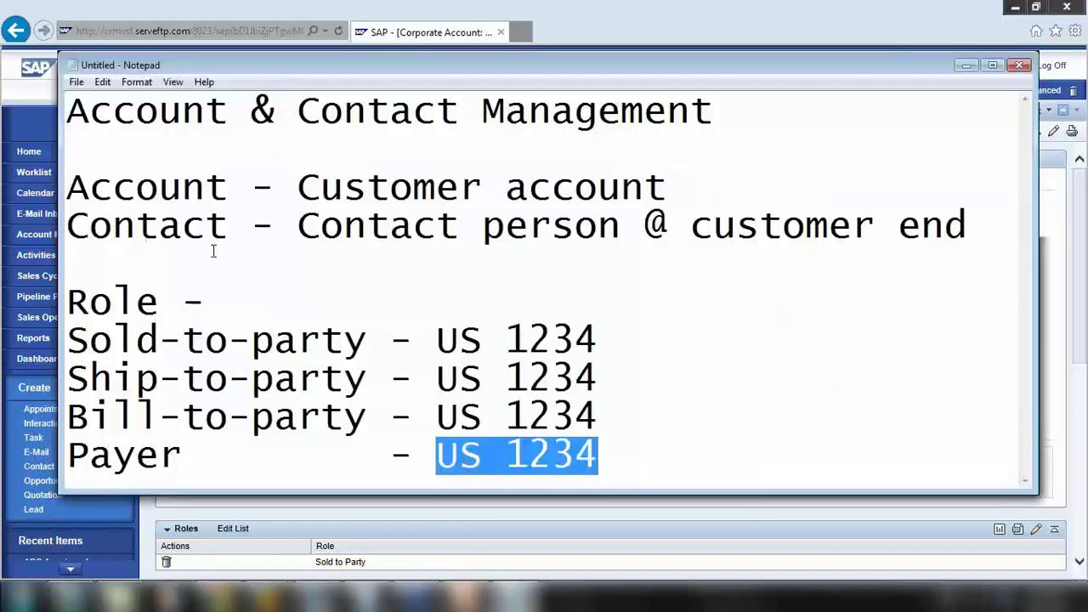
left_click_drag(88, 189, 228, 188)
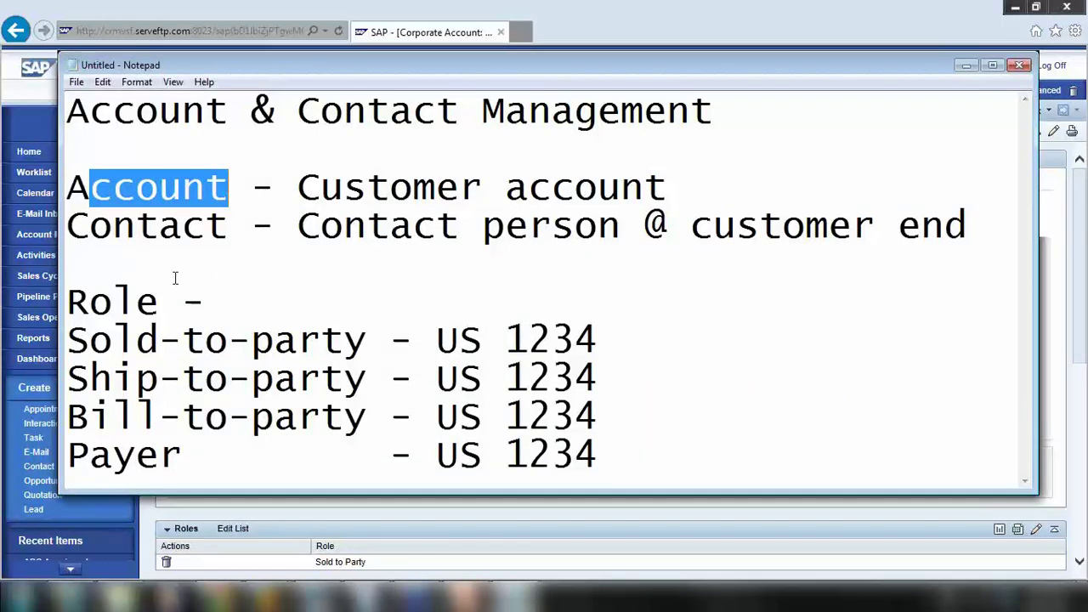
left_click_drag(69, 289, 605, 468)
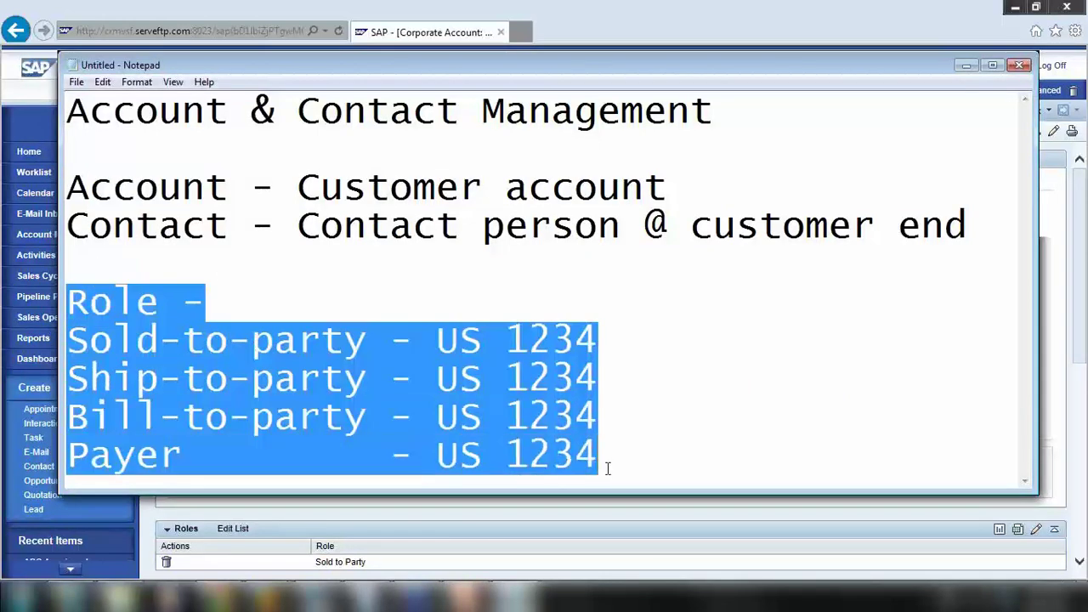
key("Delete")
key("alt+Tab")
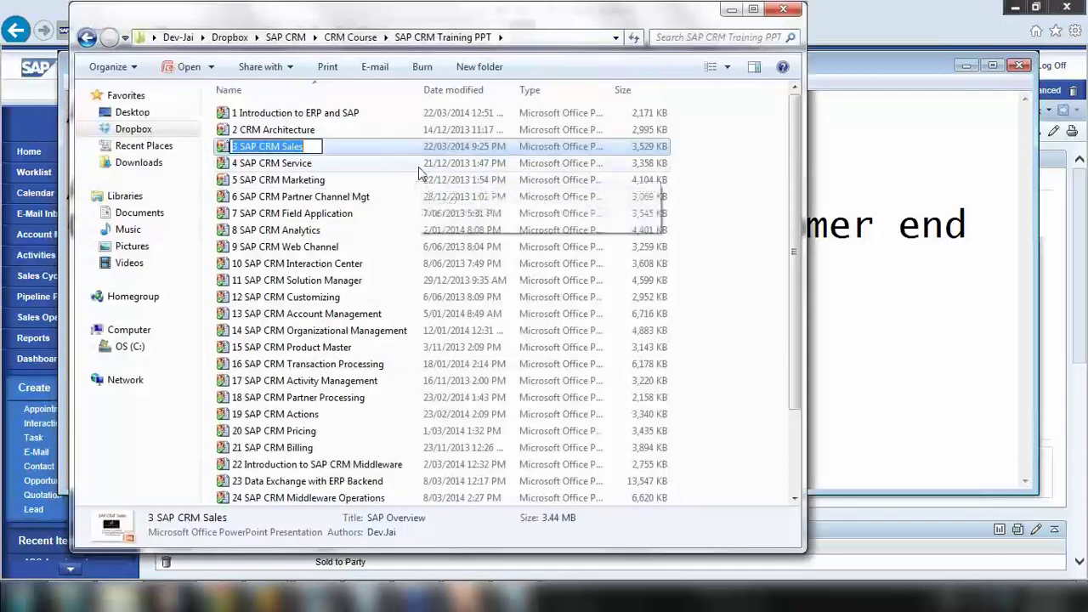
- Select the SAP CRM presentations numbered 11 through 28 in the training folder
left_click(448, 213)
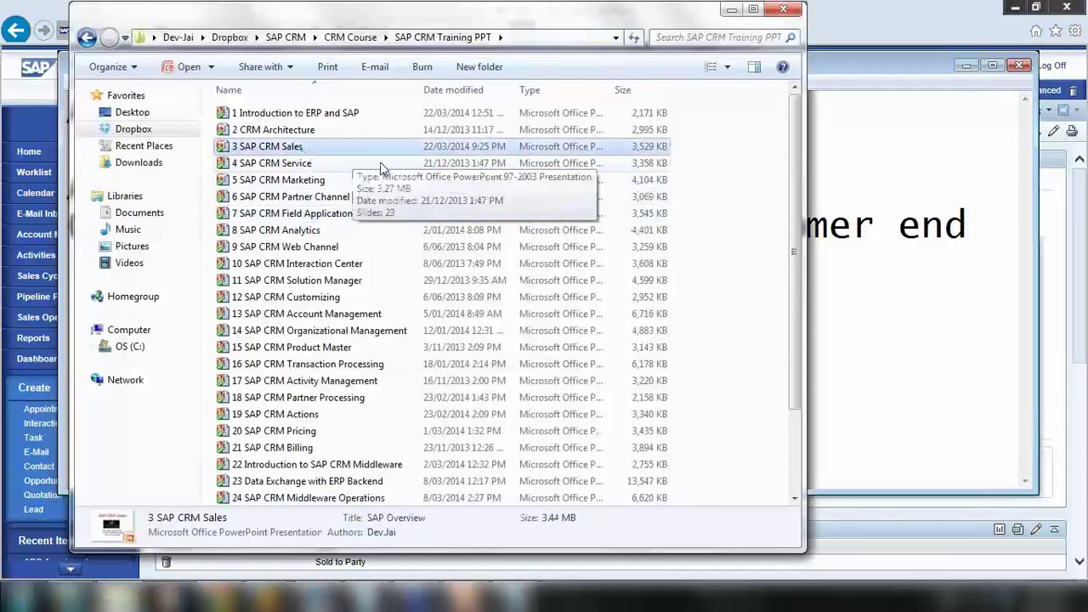
key("shift+Down")
key("shift+Down")
key("shift+Down")
key("shift+Down")
key("shift+Down")
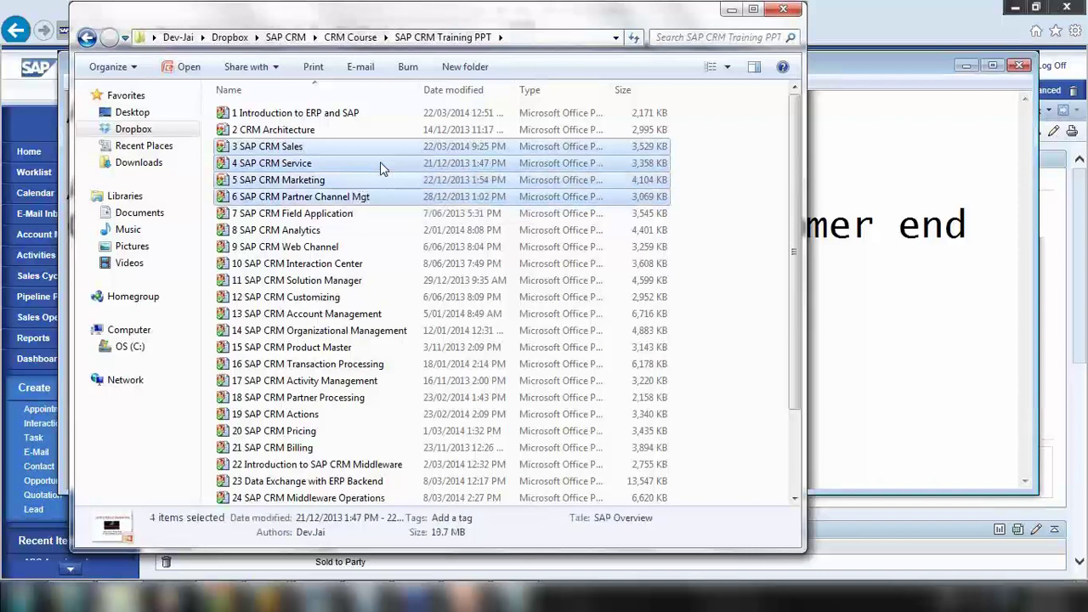
key("shift+Down")
key("shift+Down")
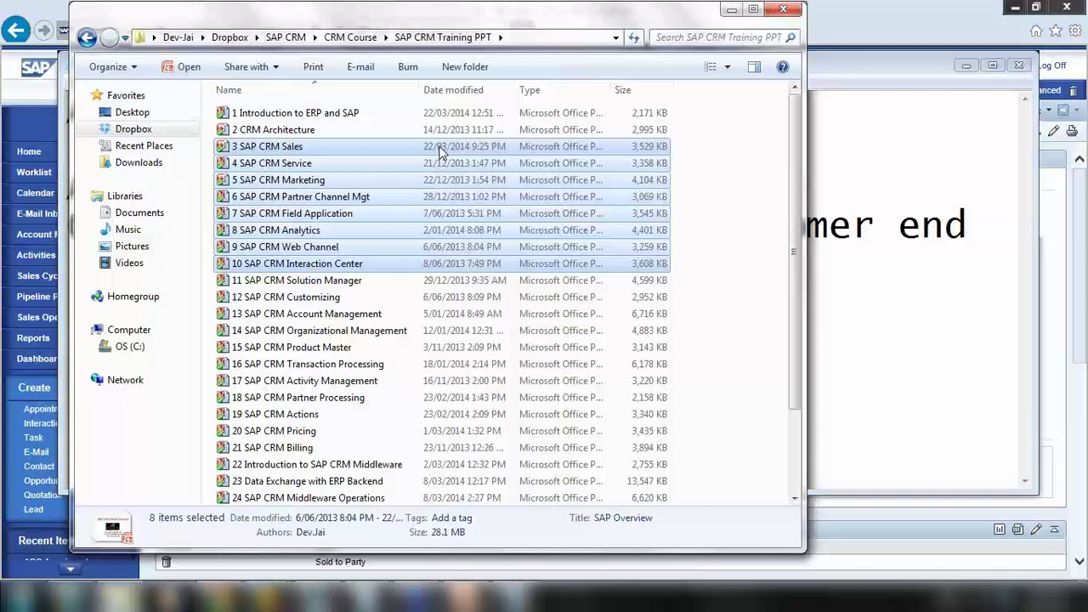
left_click(249, 285)
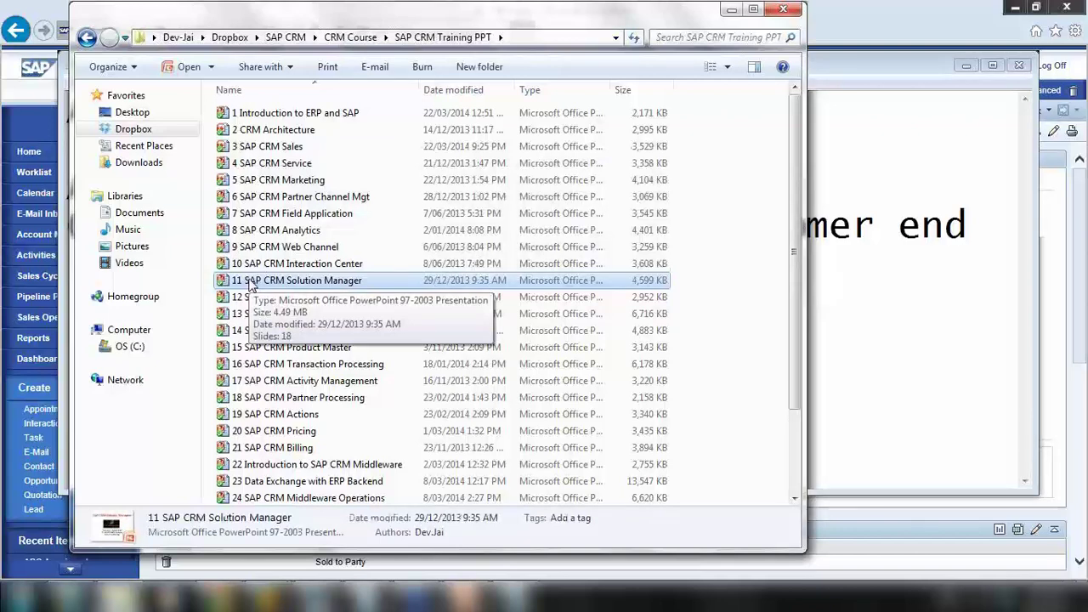
key("shift+Down")
key("shift+Down")
key("shift+Down")
key("shift+Down")
key("shift+Down")
key("shift+Down")
key("shift+Down")
key("shift+Down")
key("shift+Down")
key("shift+Down")
key("shift+Down")
key("shift+Down")
key("shift+Down")
key("shift+Down")
key("shift+Down")
key("shift+Down")
key("shift+Down")
key("shift+Down")
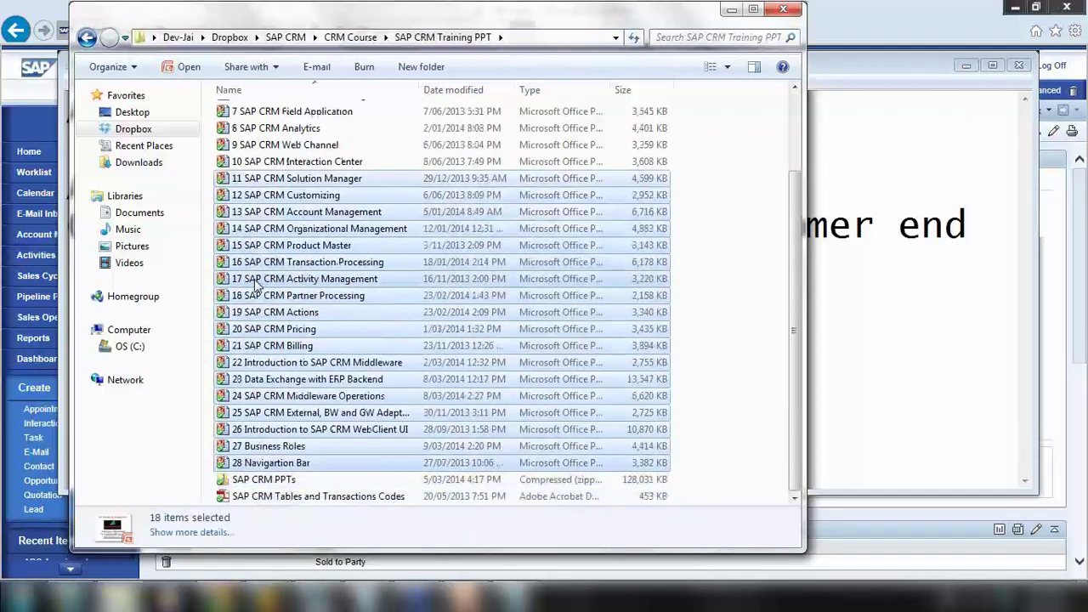
scroll(255, 286, "up", 2)
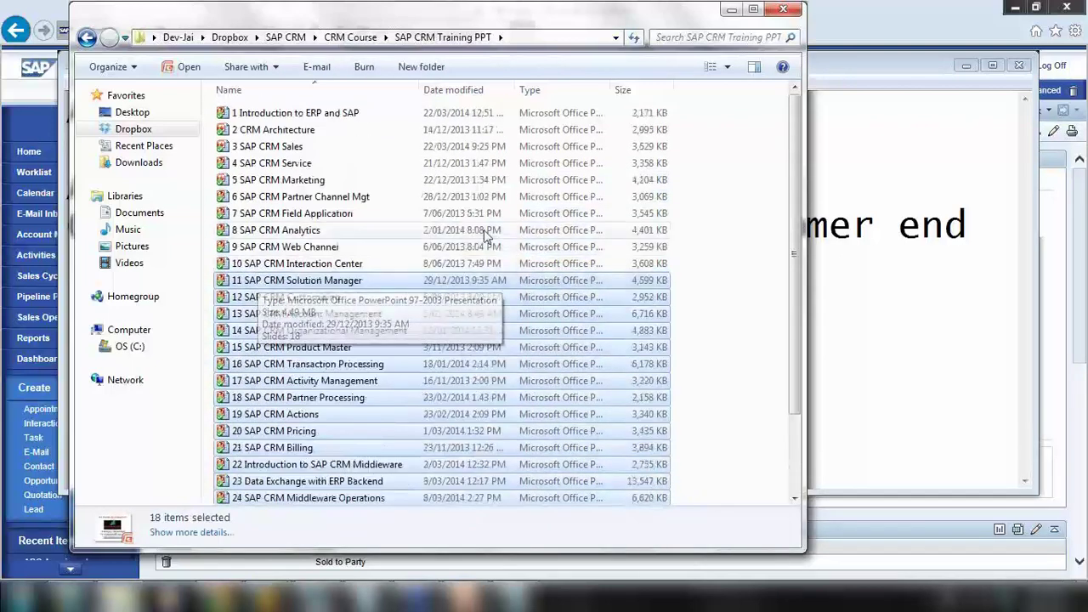
left_click(731, 10)
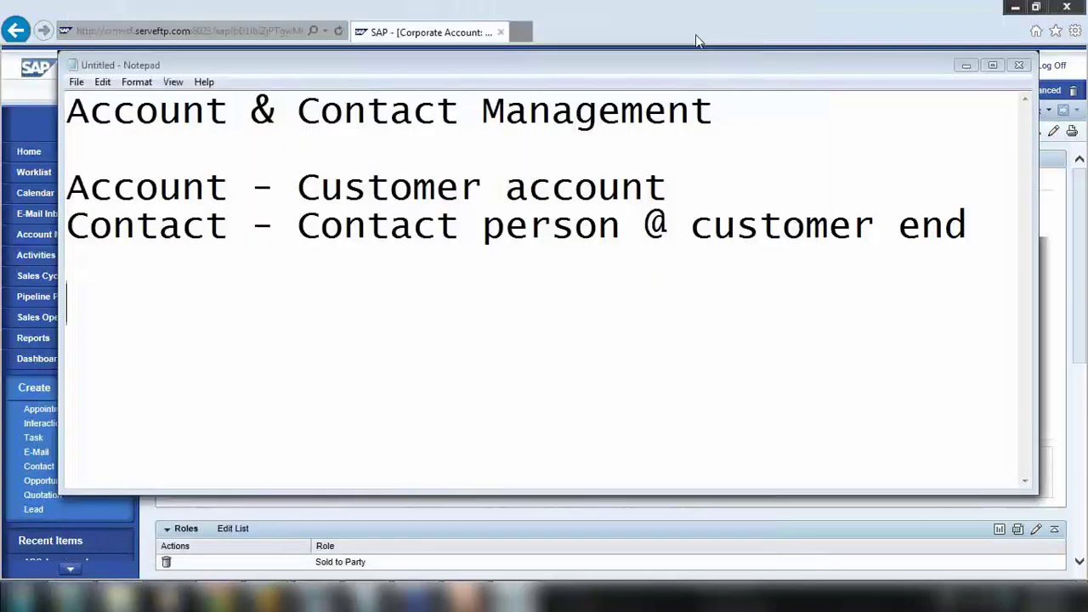
left_click(966, 64)
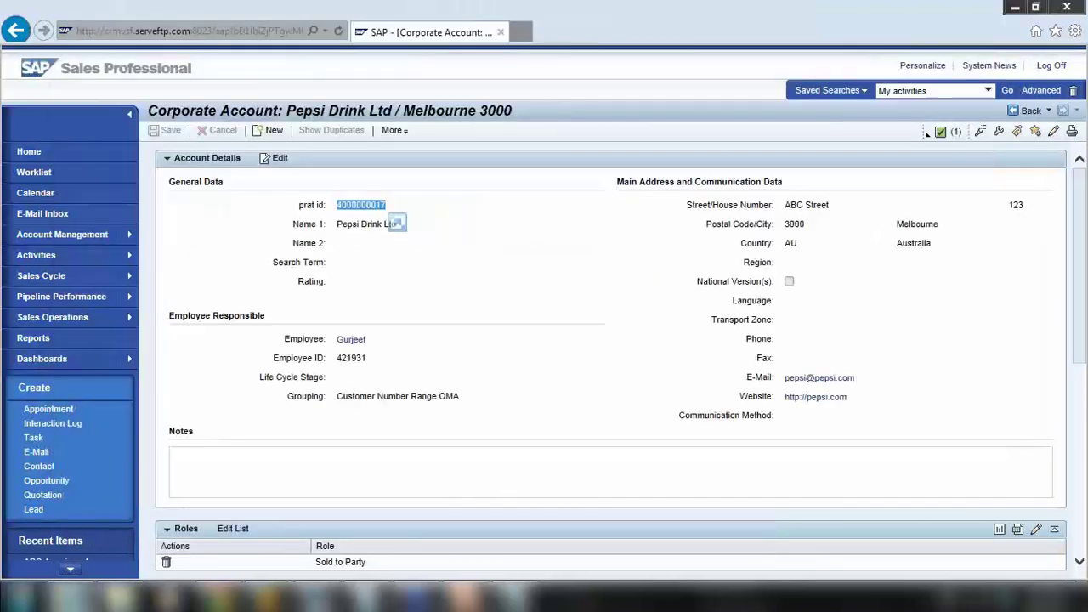
left_click(516, 595)
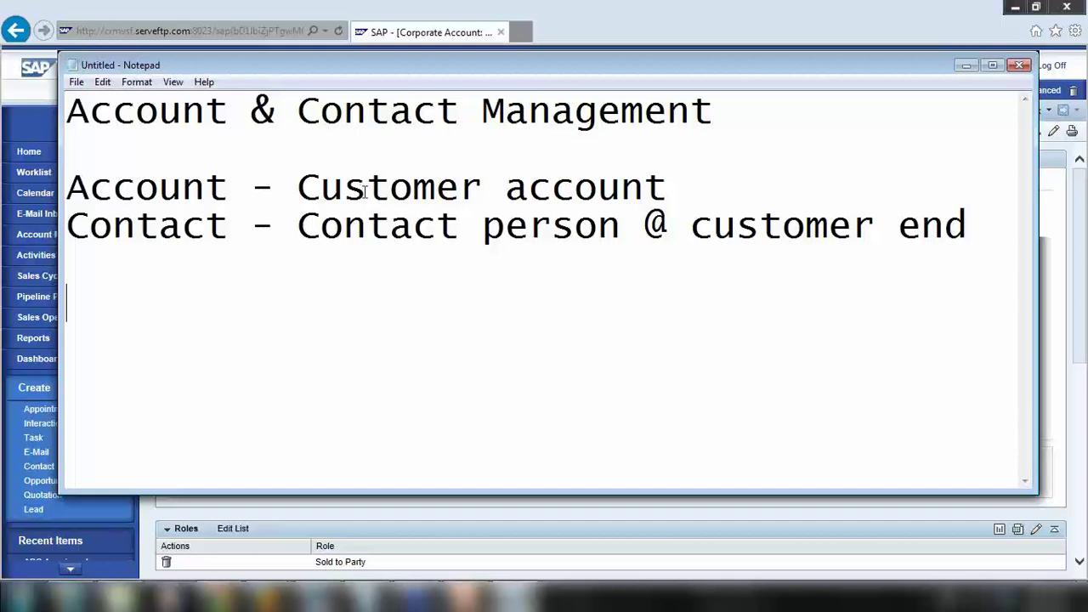
left_click(966, 66)
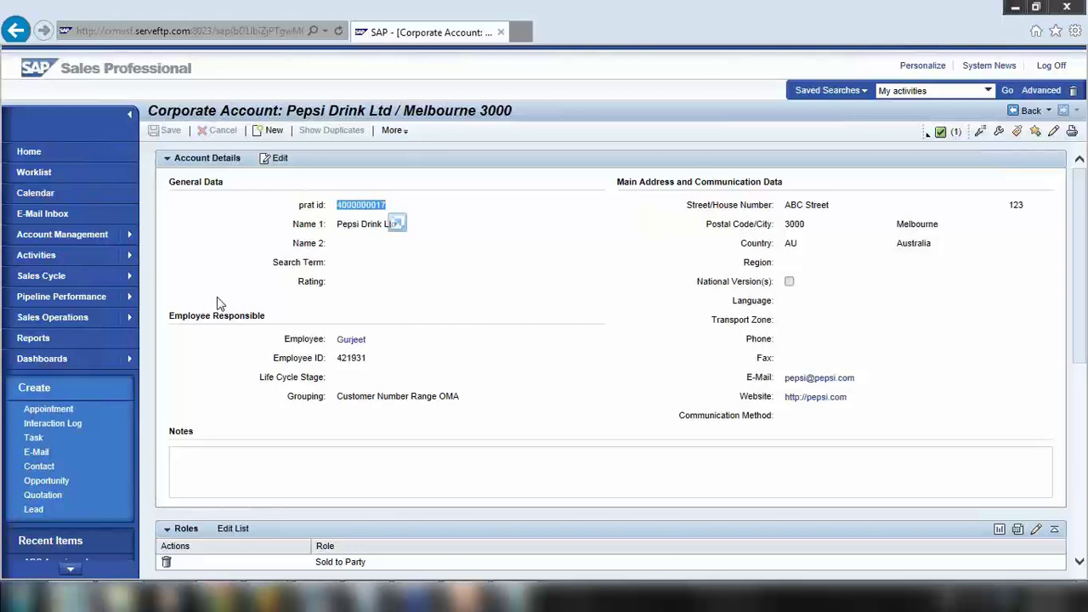
left_click(516, 595)
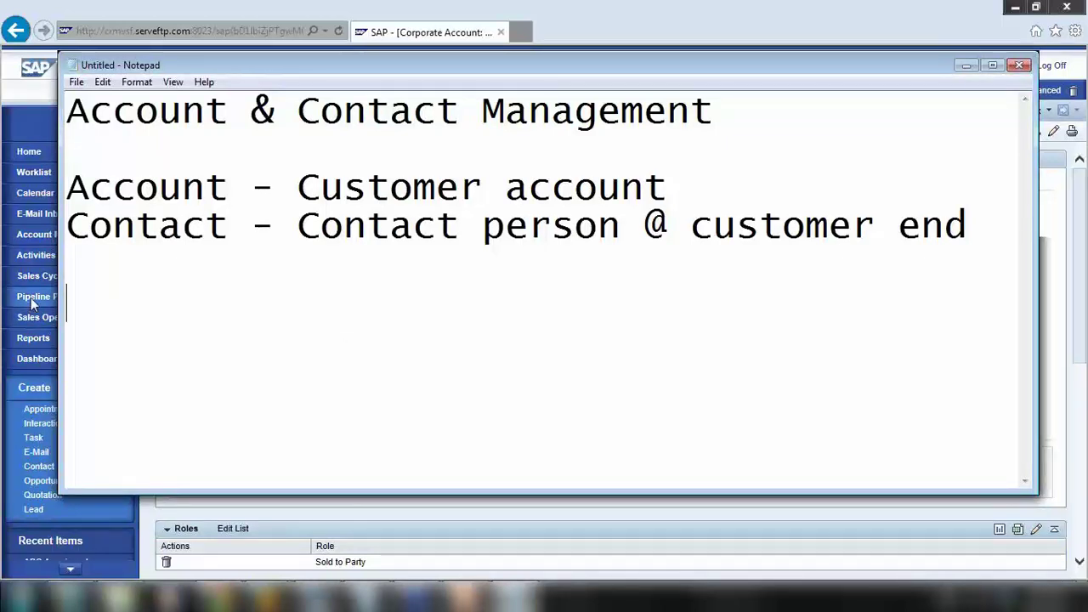
- Highlight Account, Contact and Contact person, then add blank lines below the Contact definition
left_click_drag(68, 188, 229, 187)
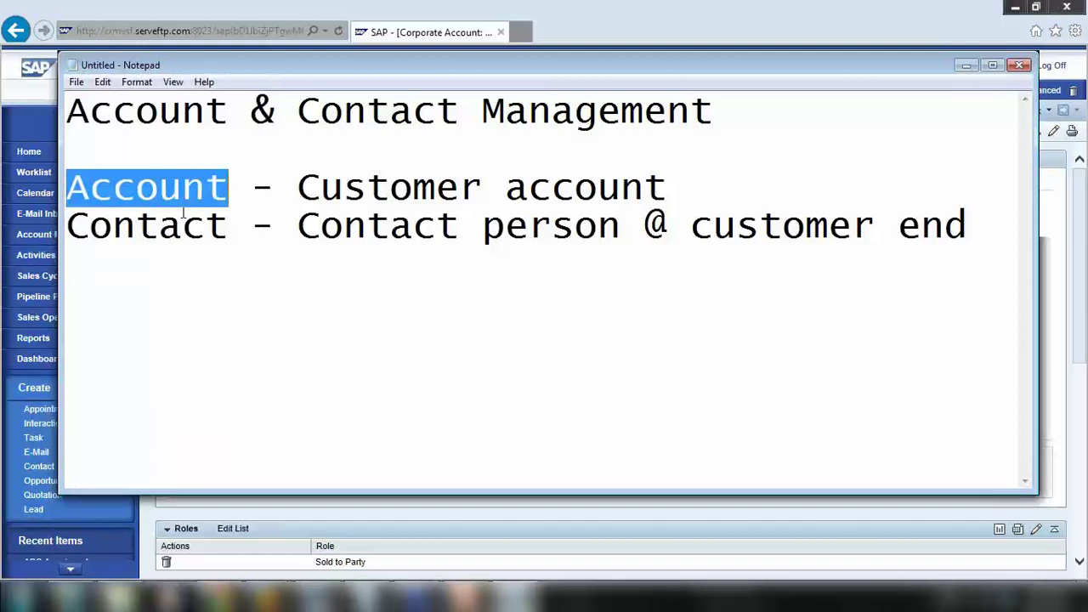
left_click(72, 228)
left_click_drag(69, 188, 228, 187)
left_click_drag(71, 222, 245, 223)
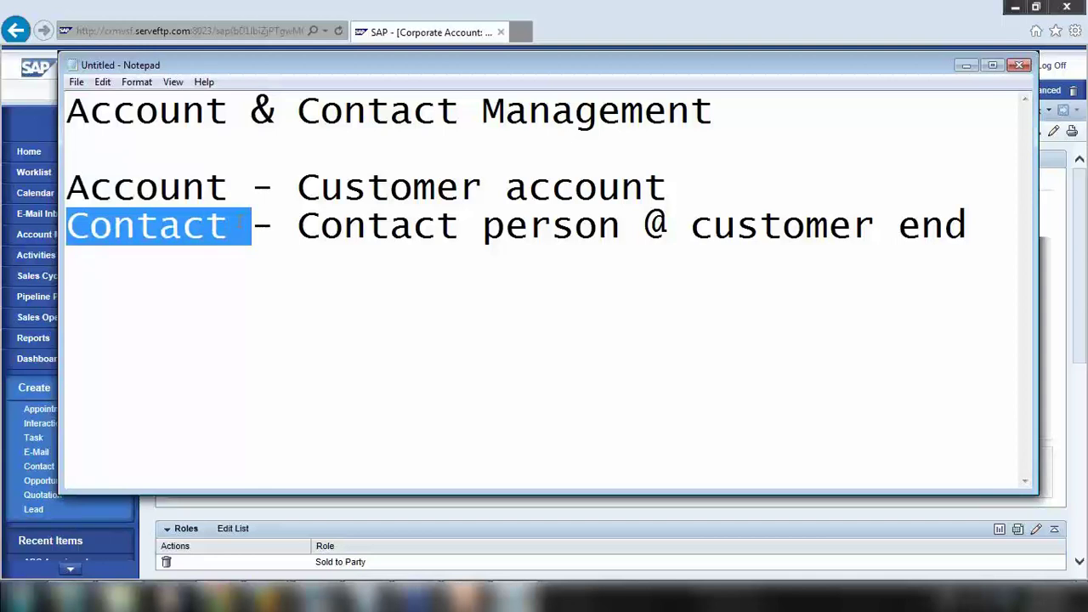
left_click_drag(299, 224, 623, 240)
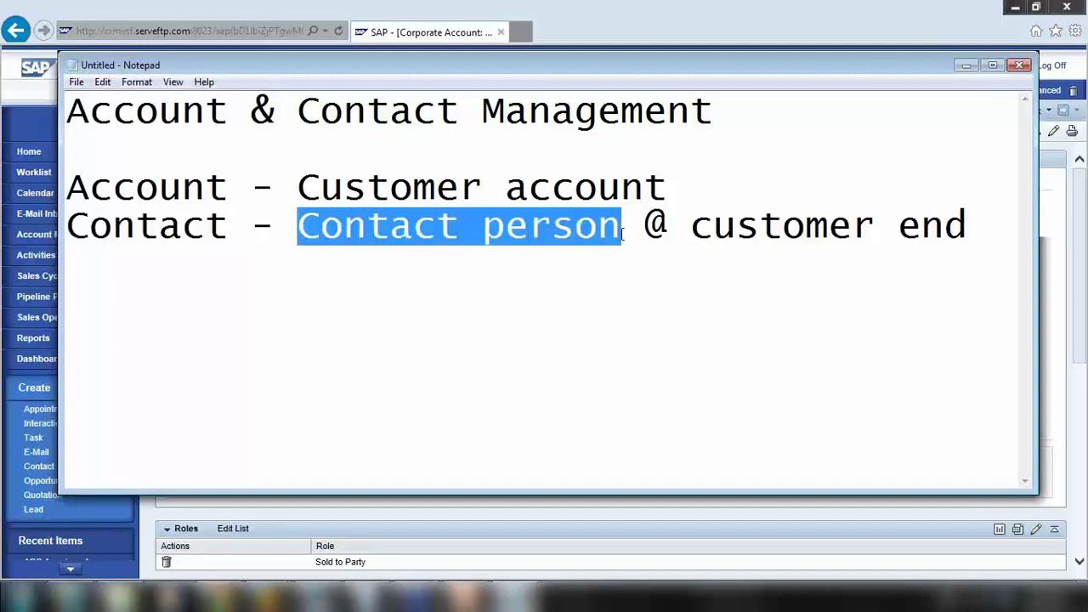
left_click(969, 225)
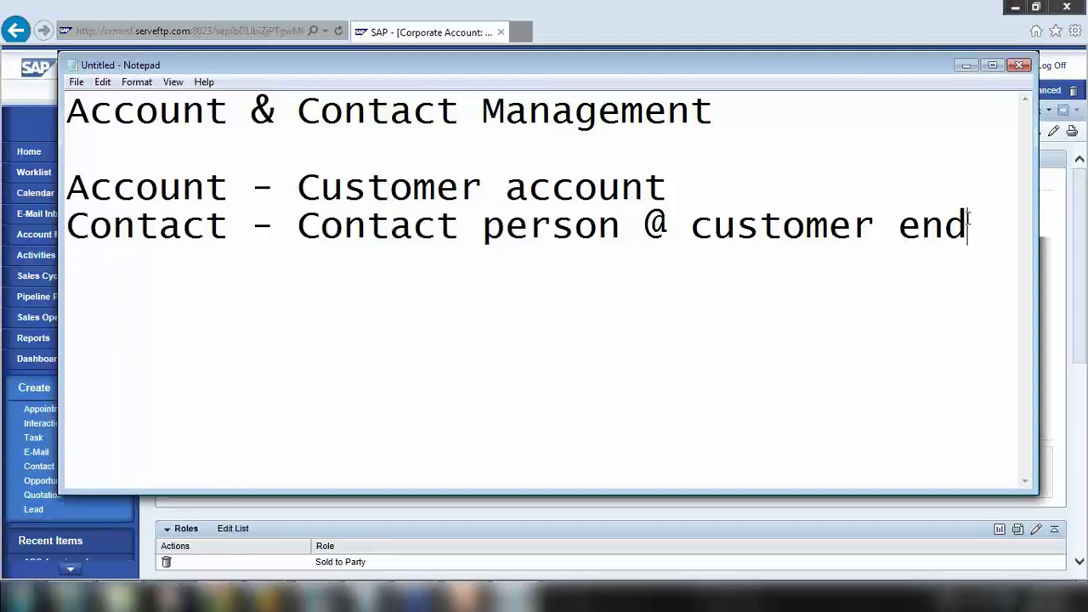
key("Return")
key("Return")
- Type the example line 'ABC ltd ==> Toyota ltd' in the notes
type("ABC ")
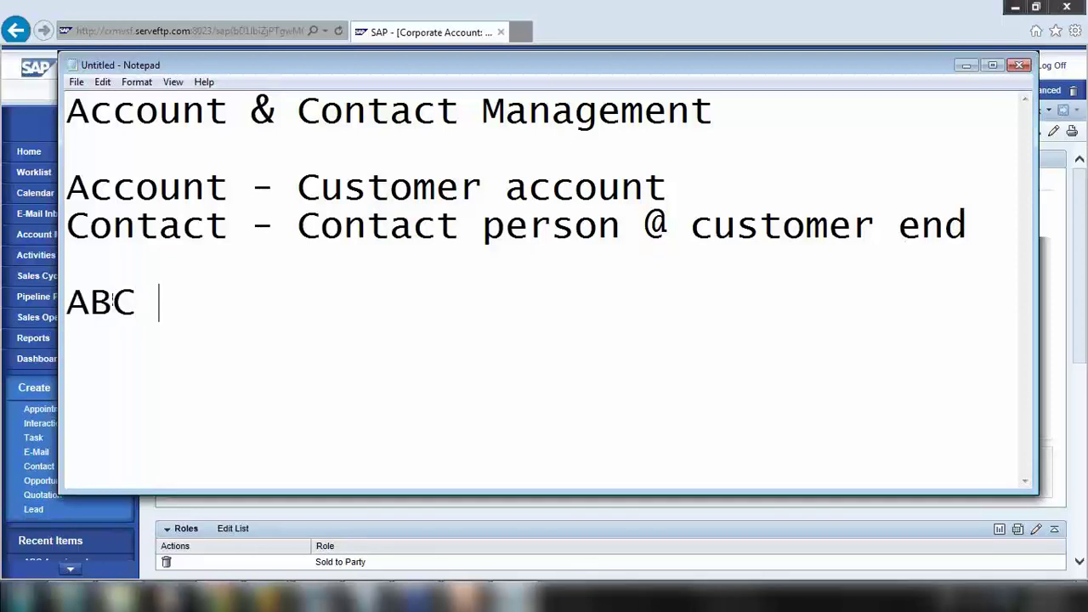
type("ltd -")
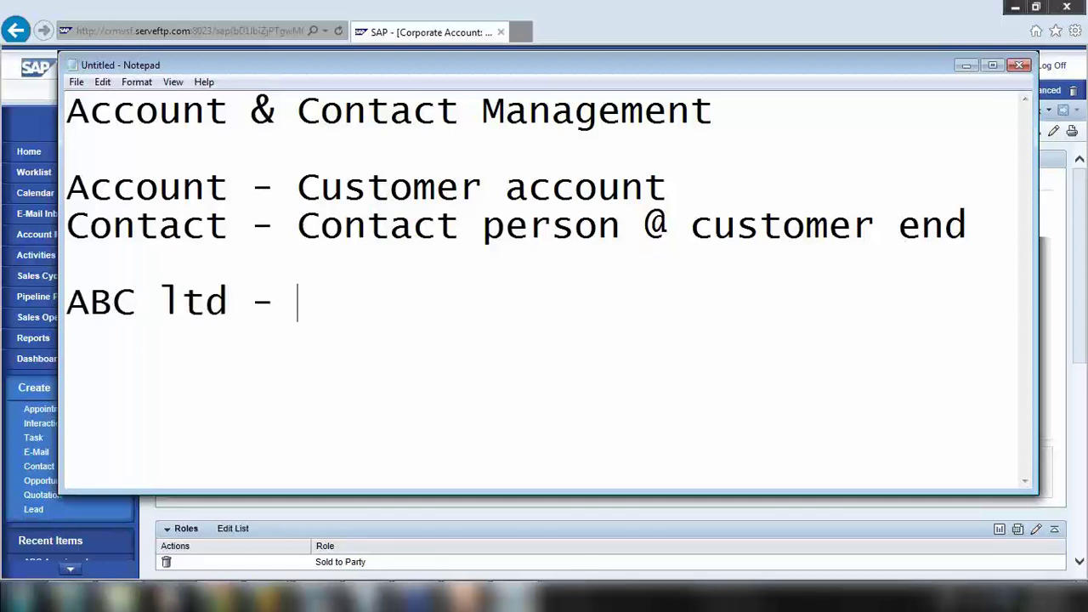
key("BackSpace")
key("BackSpace")
type("==> ")
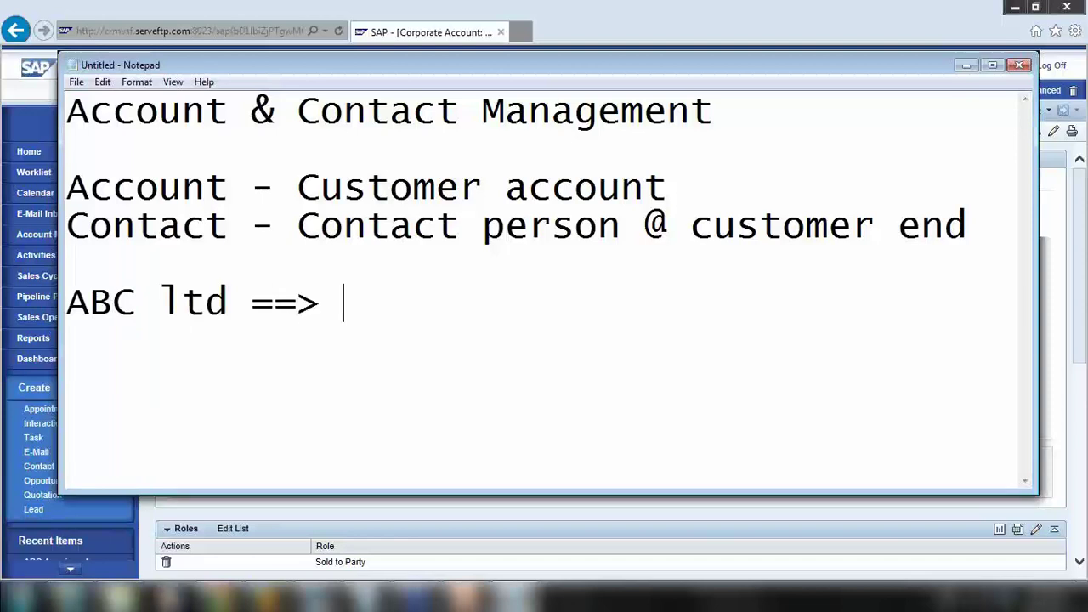
type("Tyota")
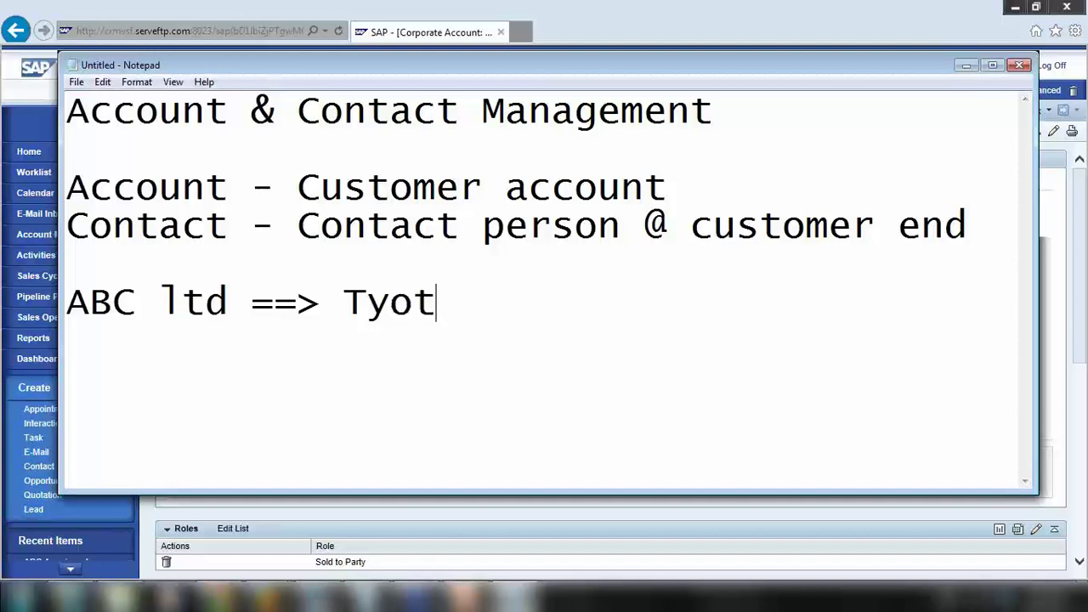
key("BackSpace")
key("BackSpace")
key("BackSpace")
key("BackSpace")
key("BackSpace")
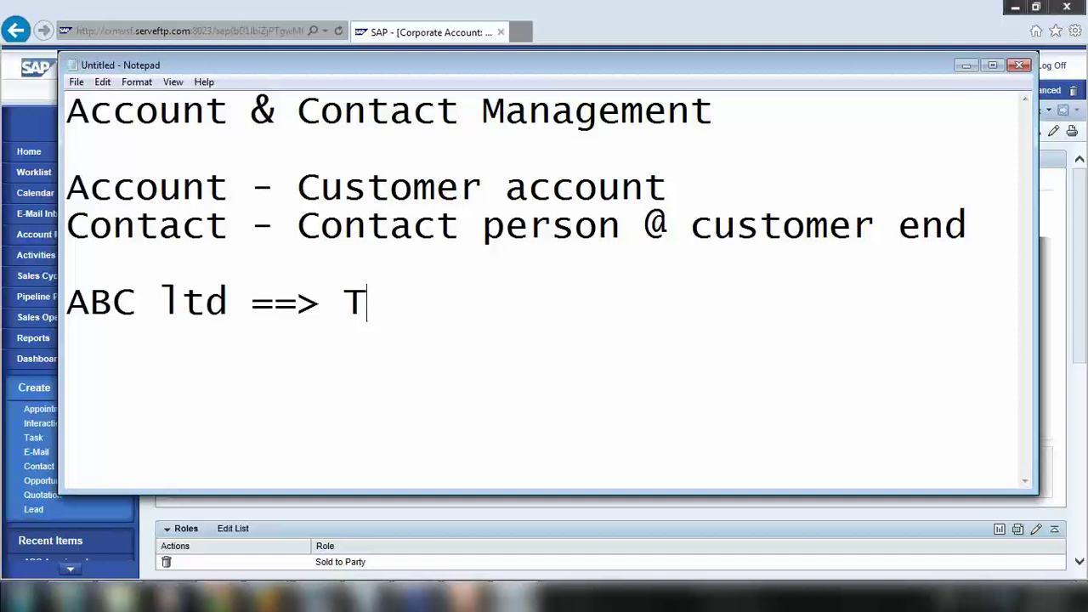
type("oyota")
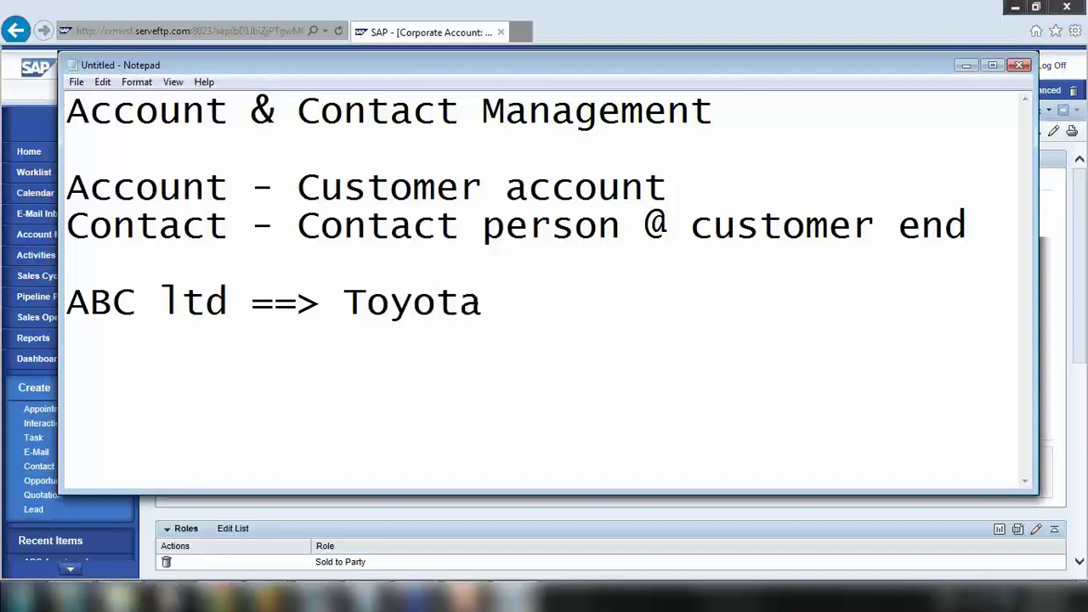
type(" ltd")
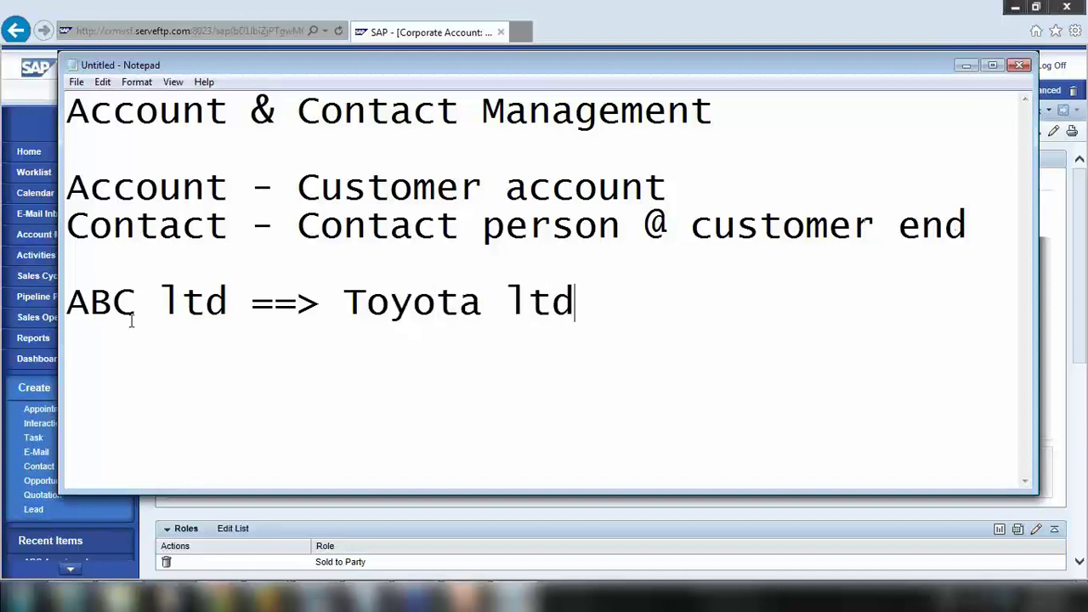
left_click_drag(67, 298, 226, 308)
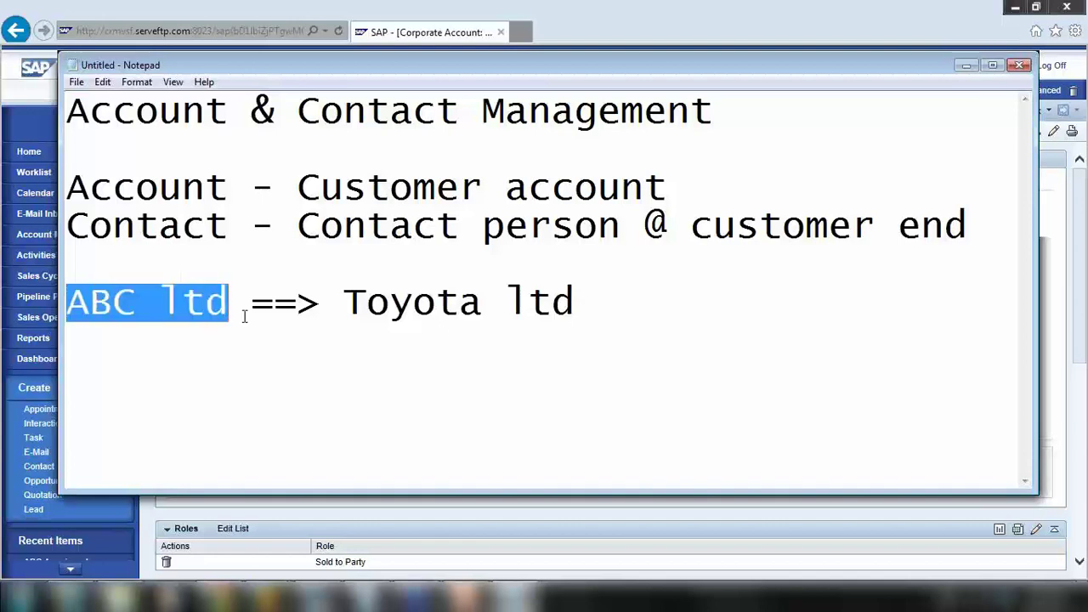
left_click(599, 304)
- Add 'Sales People' on a new line and pad the arrow with spaces
key("Return")
type("Sal")
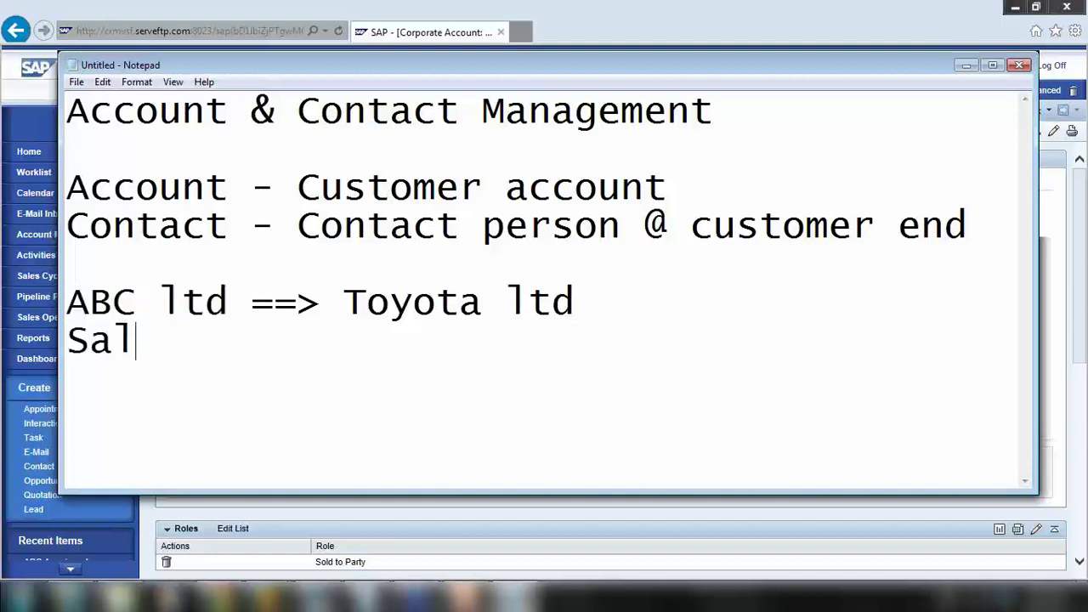
type("es Pe\\")
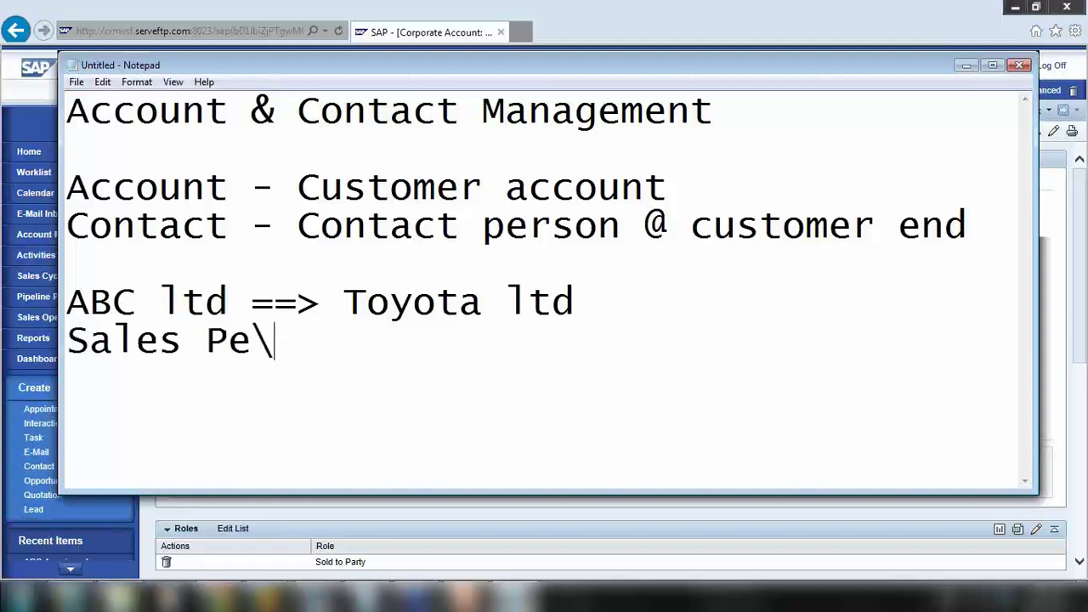
key("BackSpace")
type("ople")
left_click(252, 304)
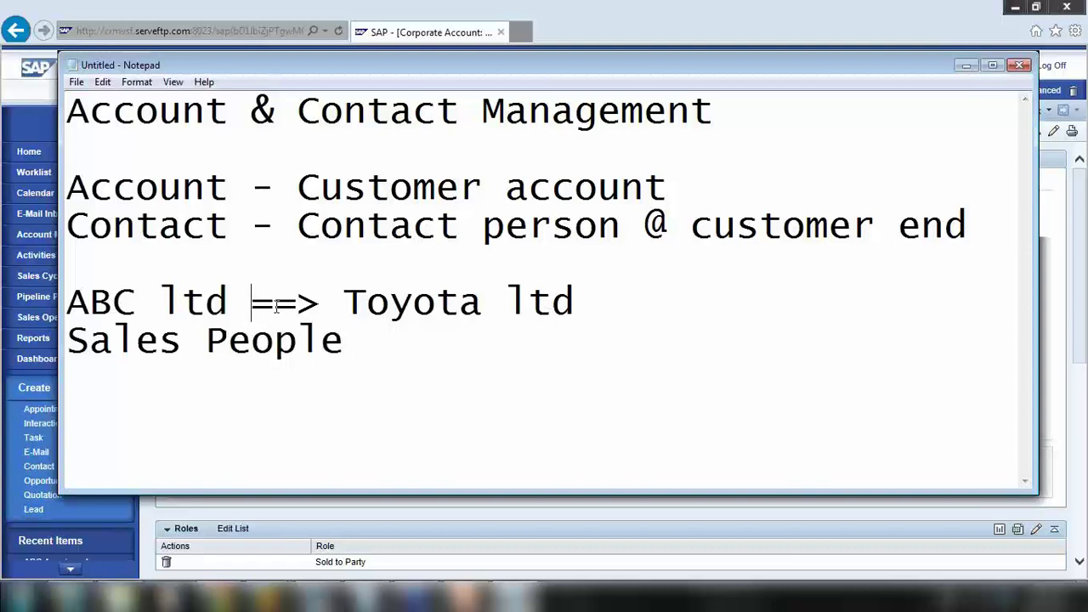
left_click(415, 304)
key("ctrl+Left")
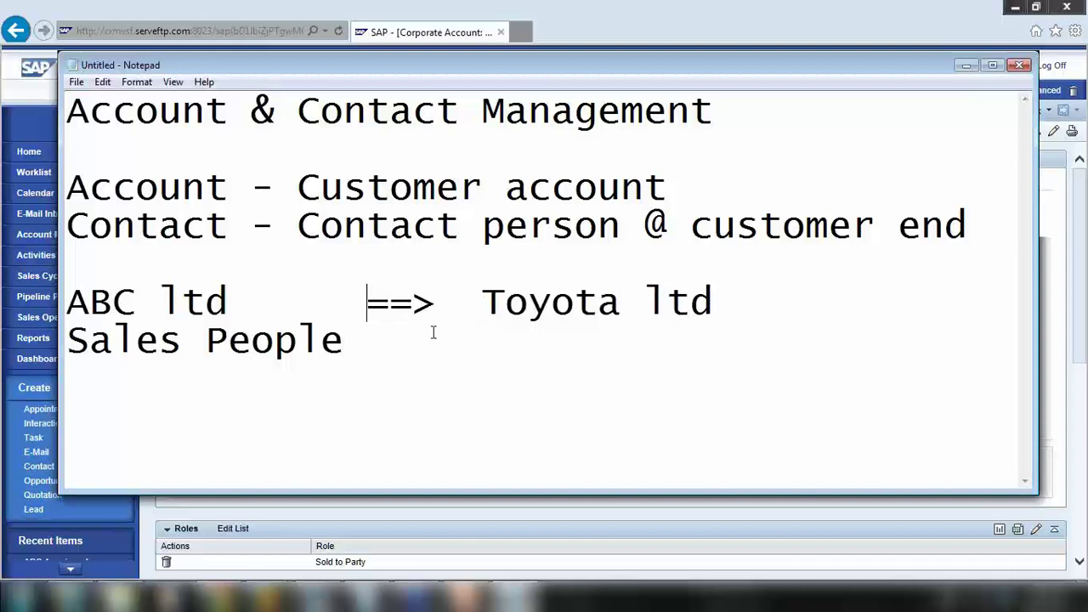
- Type 'Purchasing officer' after Sales People, aligned under Toyota ltd
left_click(513, 342)
left_click_drag(493, 305, 743, 307)
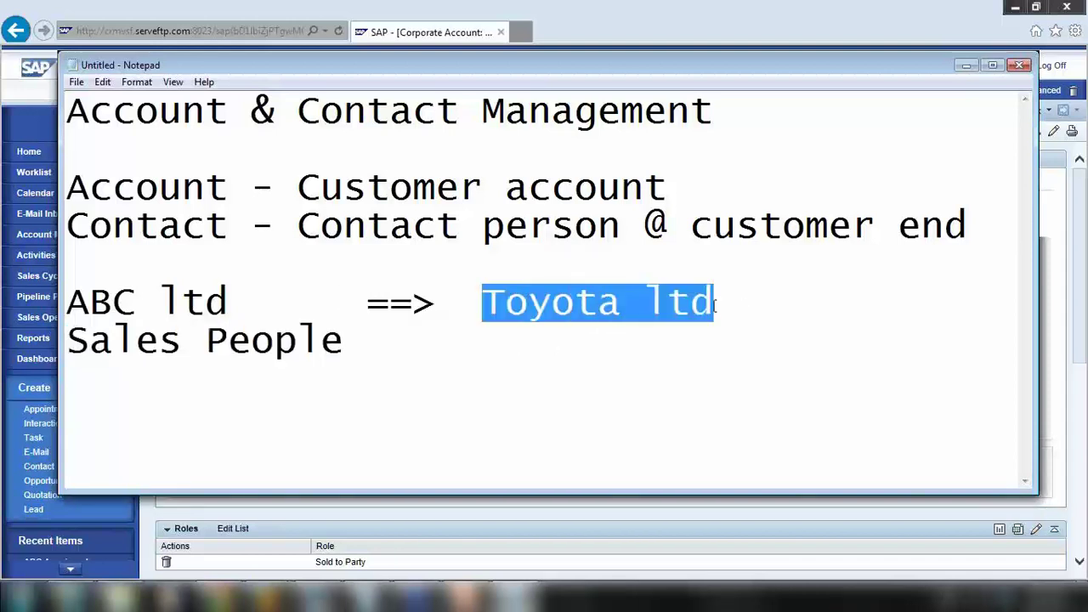
left_click(485, 340)
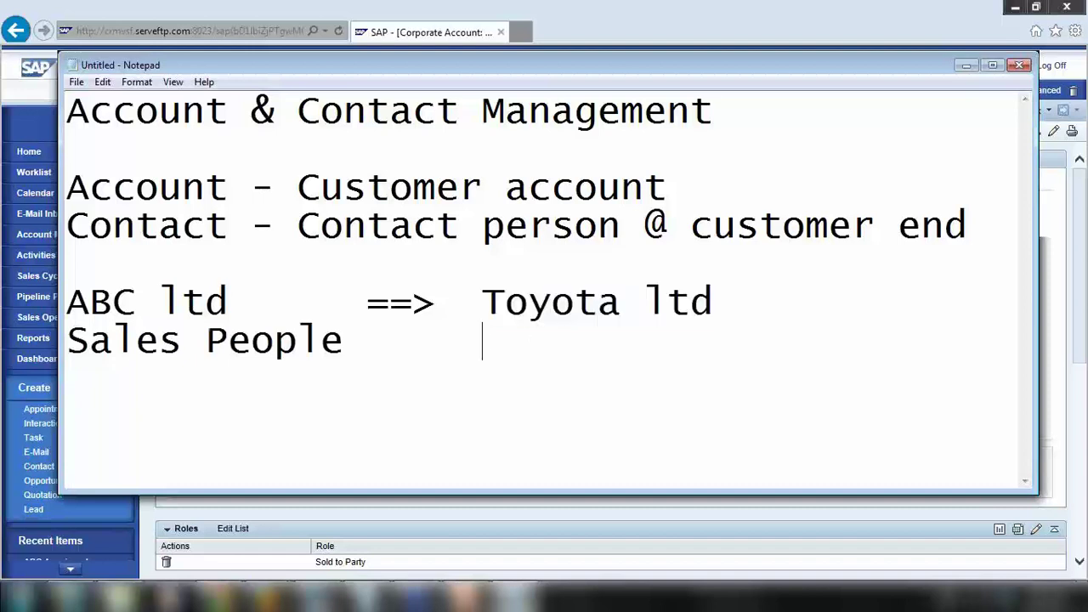
type("Purca")
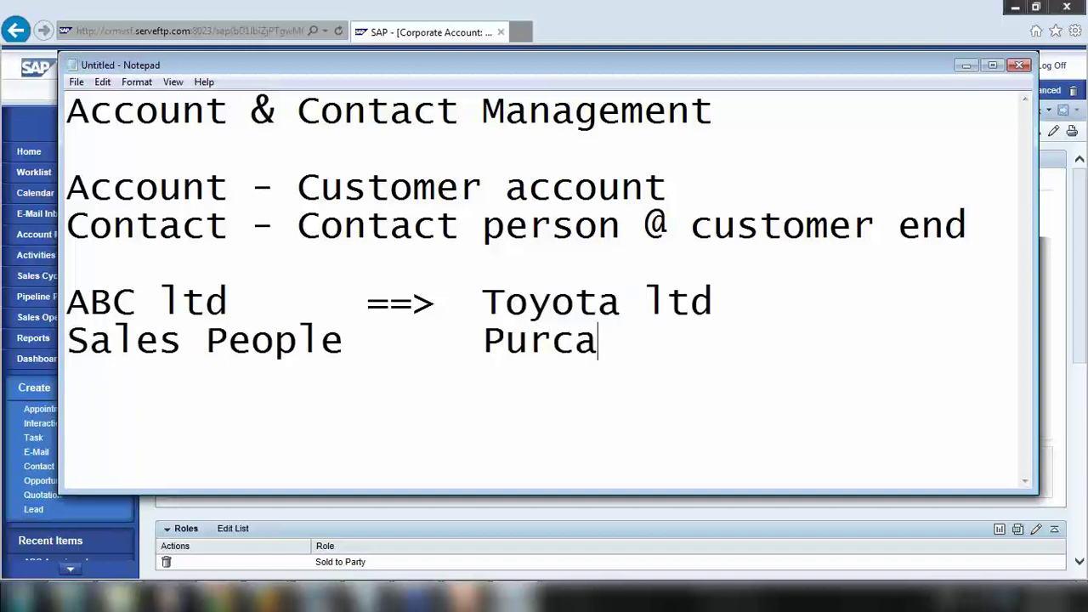
key("BackSpace")
type("hasing")
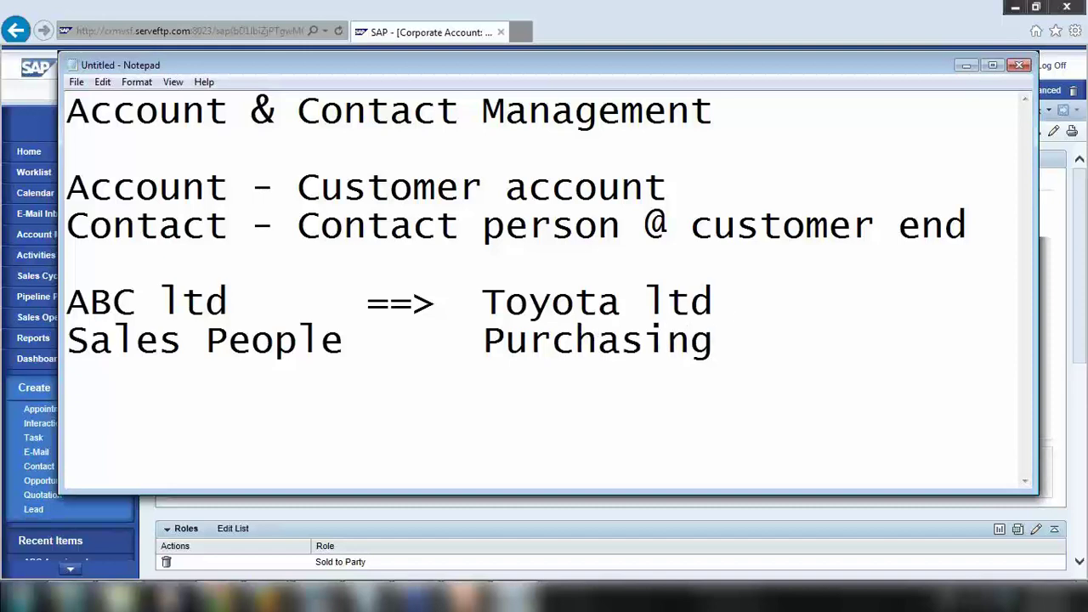
type(" officer")
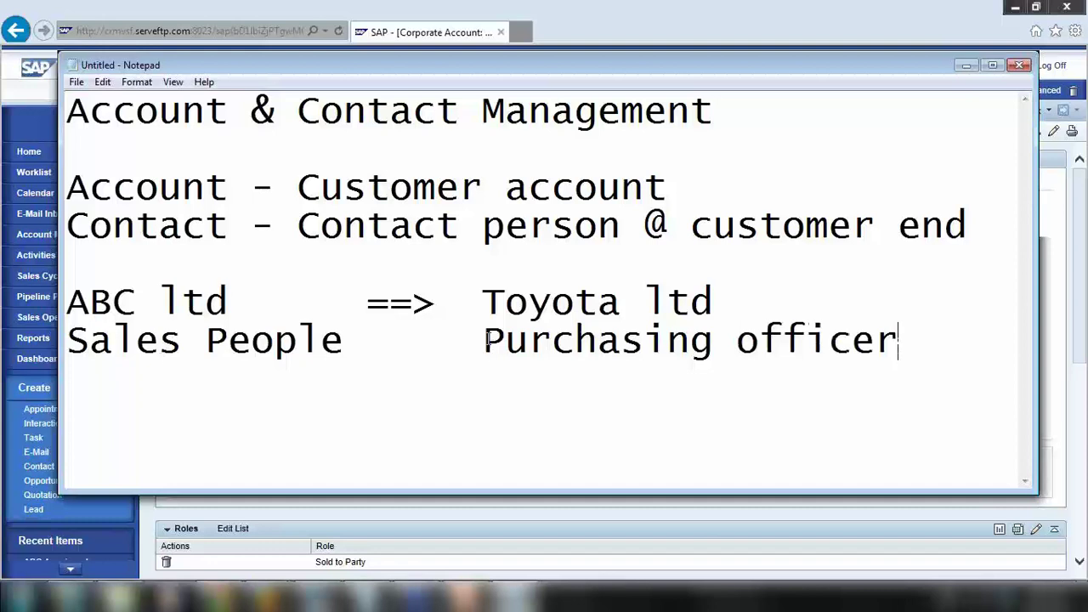
- Highlight the Sales People, Purchasing officer and Contact examples, then minimise Notepad
left_click_drag(486, 339, 865, 357)
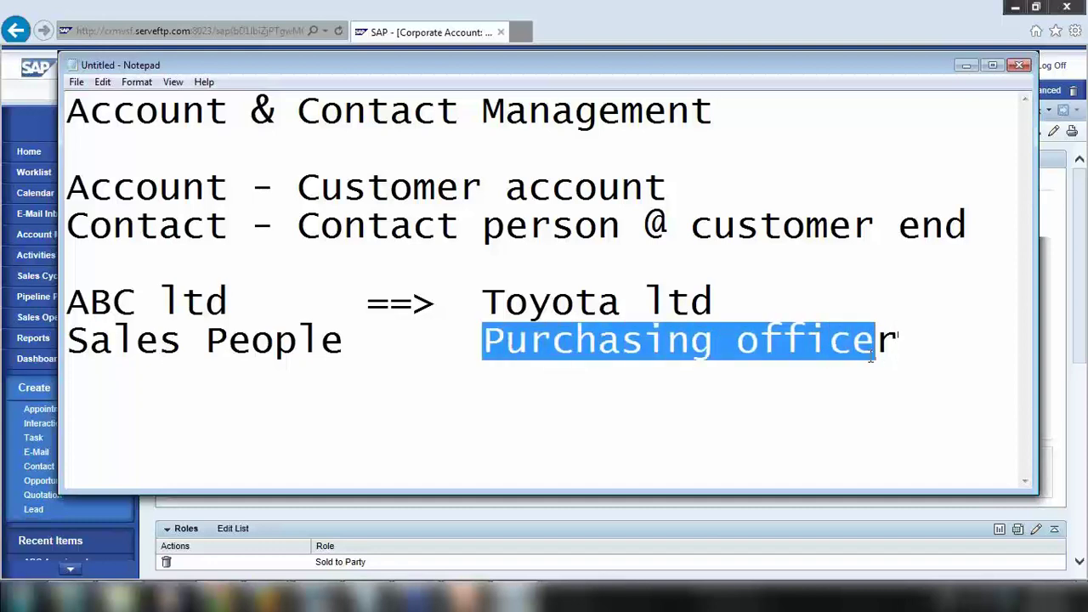
left_click_drag(483, 341, 756, 343)
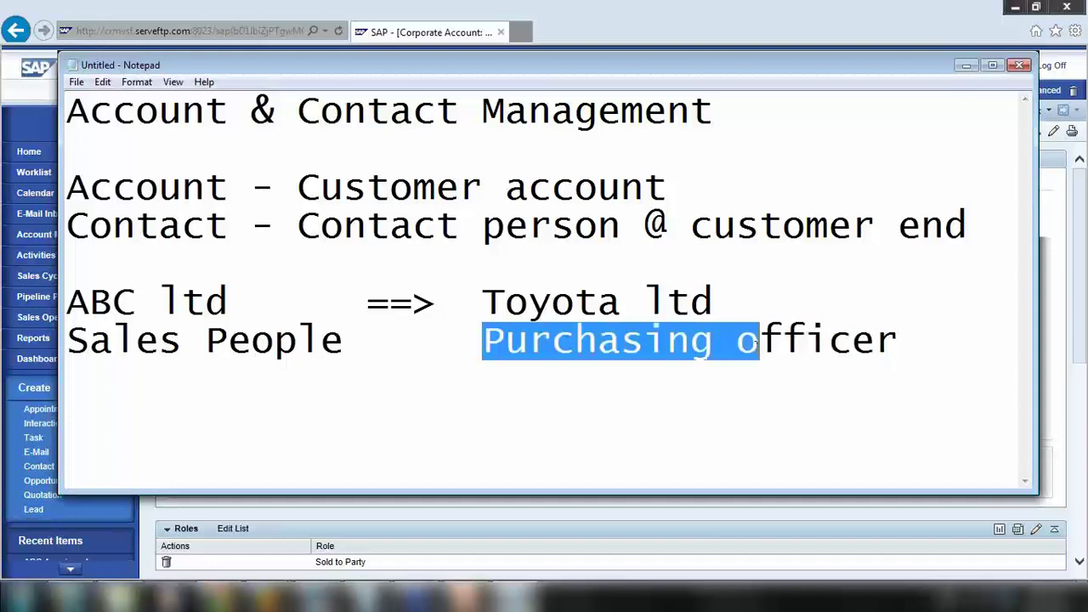
left_click_drag(68, 342, 254, 348)
left_click_drag(505, 340, 877, 355)
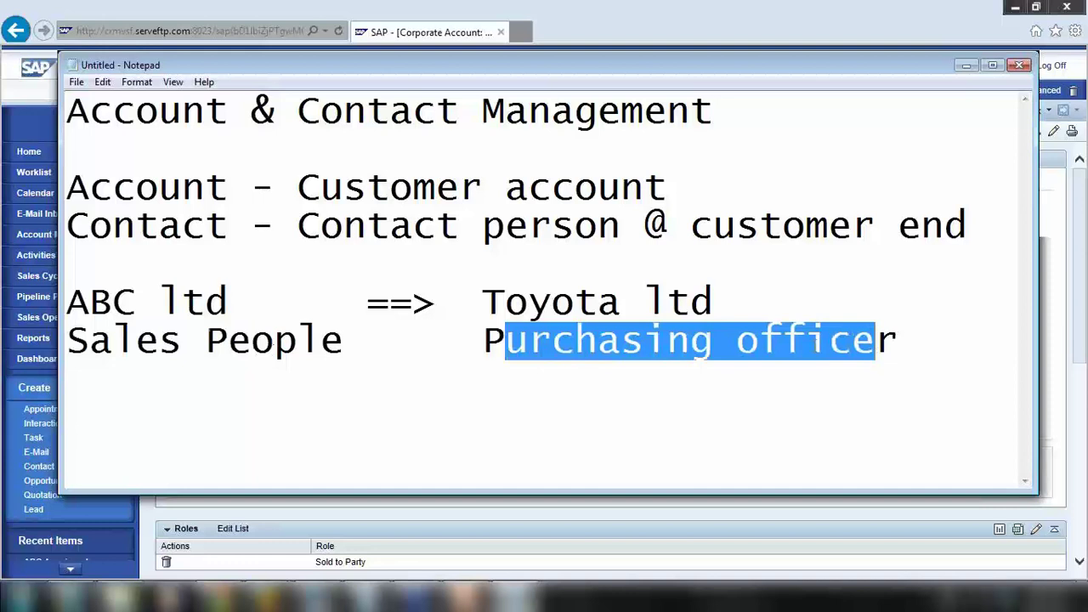
left_click_drag(68, 226, 265, 247)
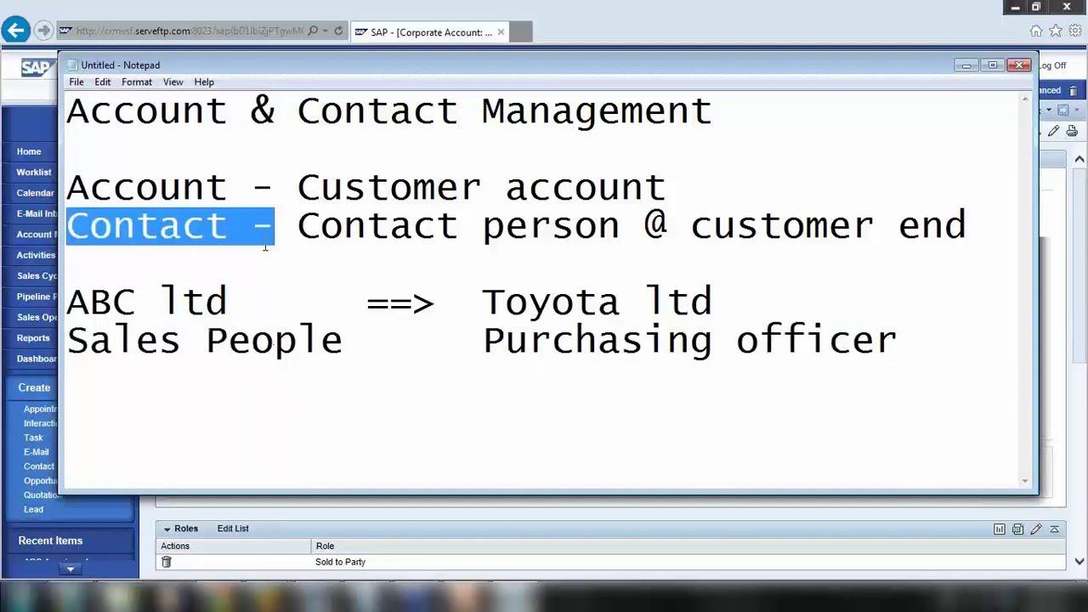
left_click_drag(481, 340, 838, 372)
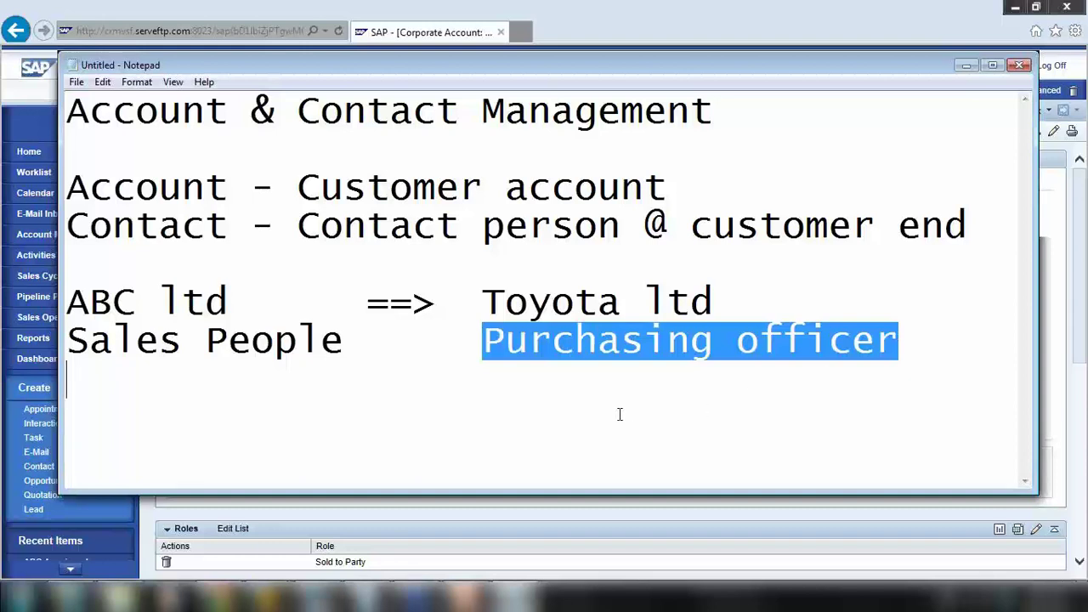
left_click_drag(483, 340, 880, 344)
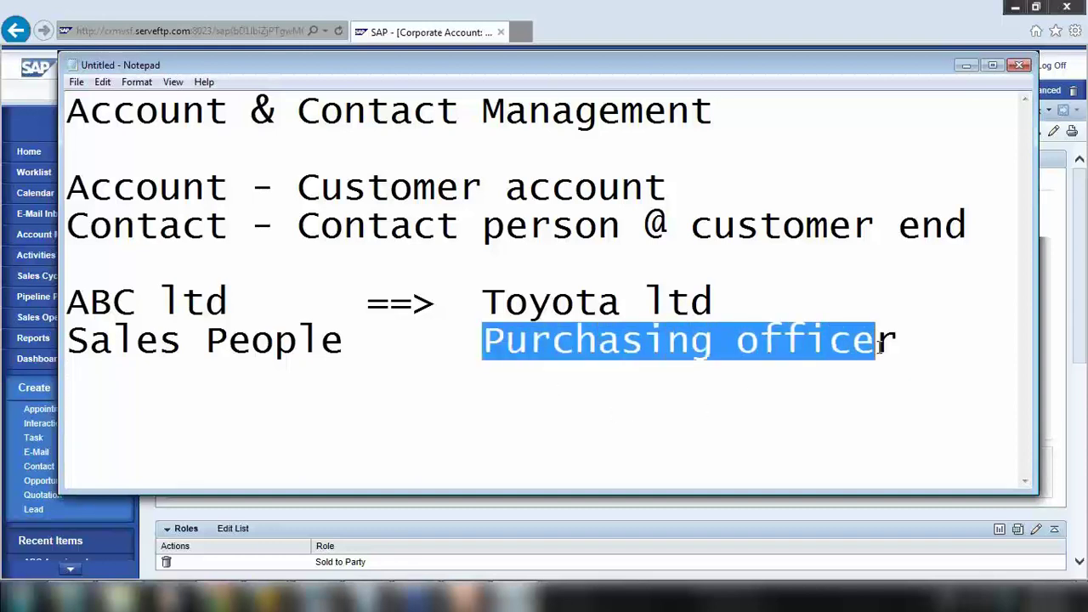
left_click_drag(89, 225, 254, 226)
left_click(459, 340)
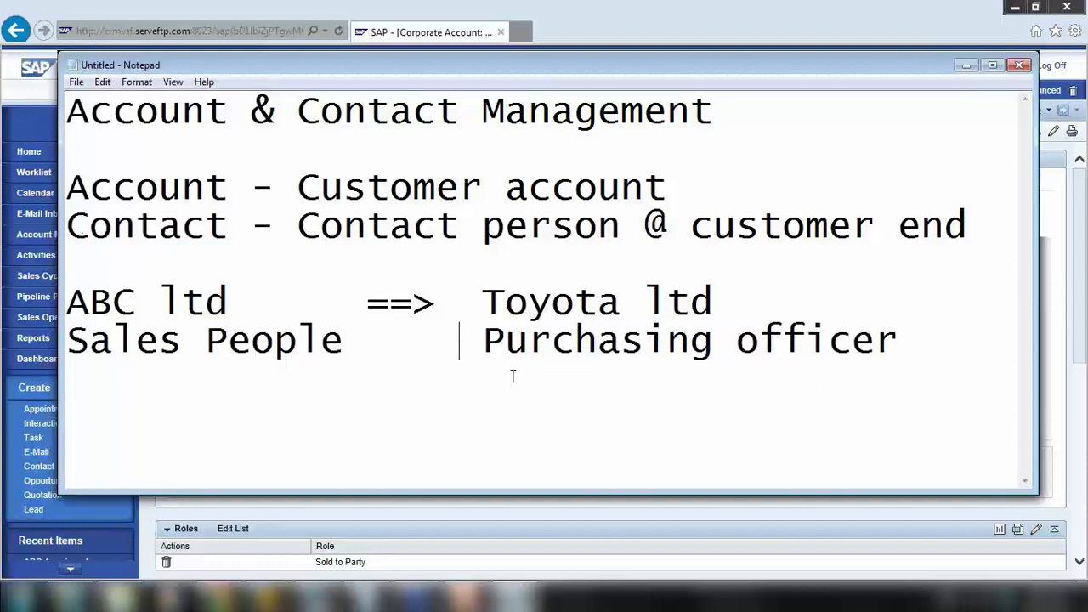
left_click_drag(503, 345, 842, 344)
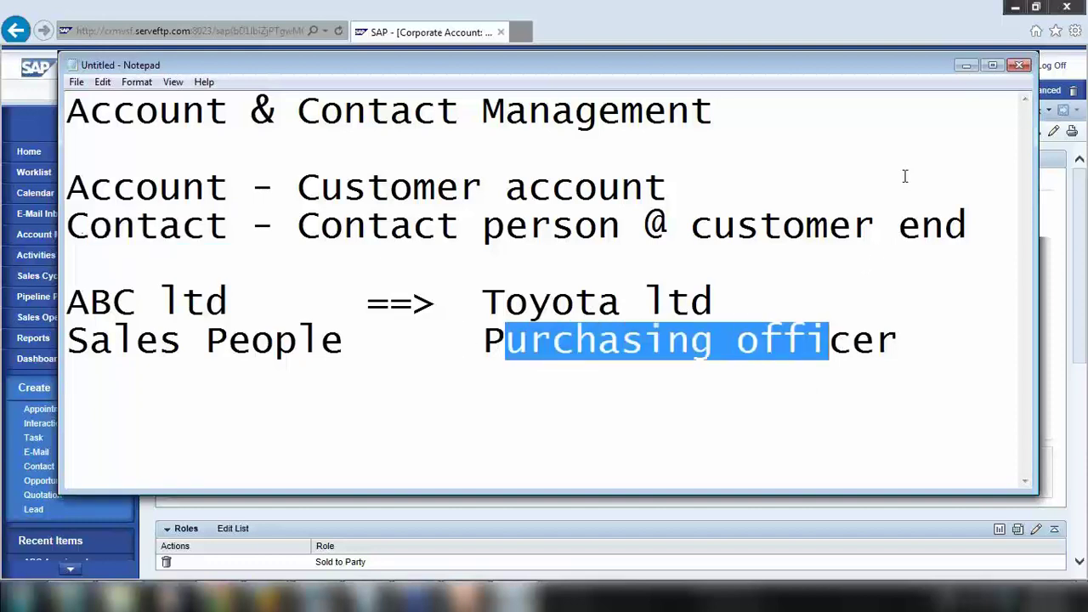
left_click_drag(68, 223, 918, 241)
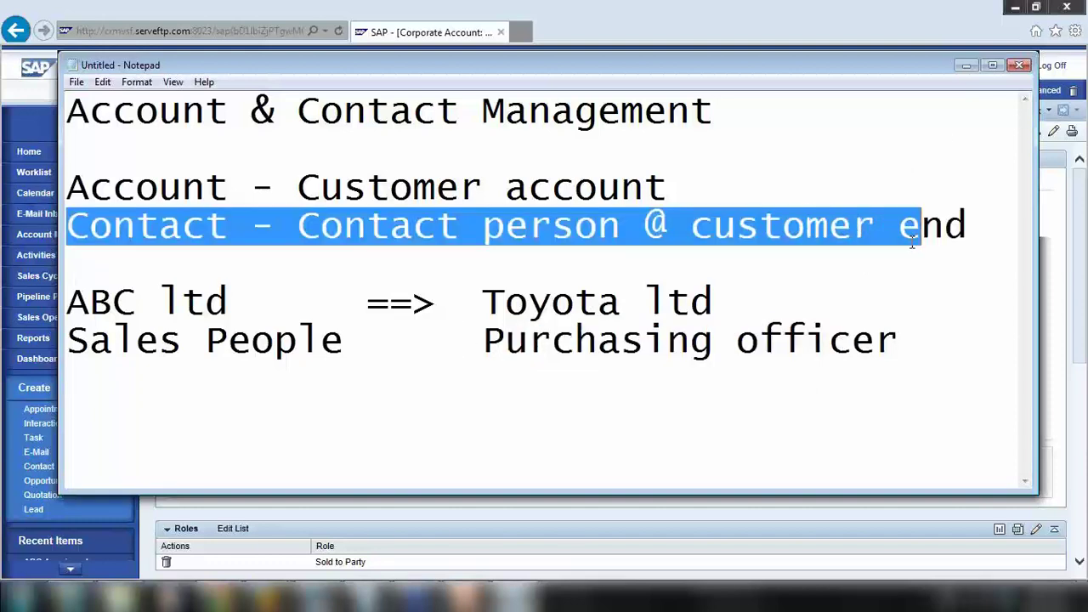
left_click(960, 66)
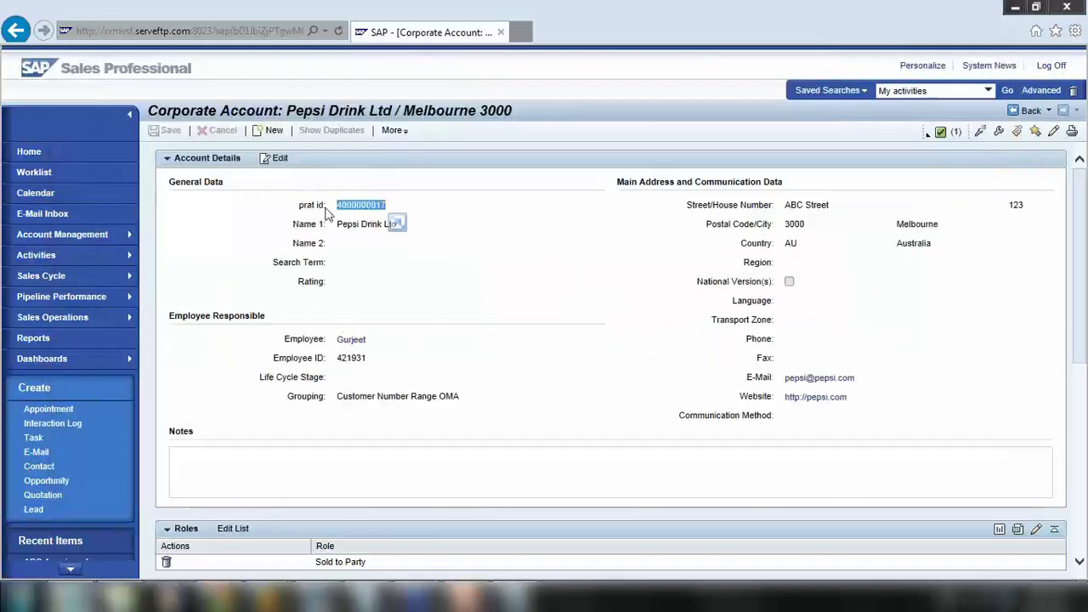
- Scroll the Pepsi Drink Ltd account page down to its empty Contacts block
scroll(323, 313, "down", 4)
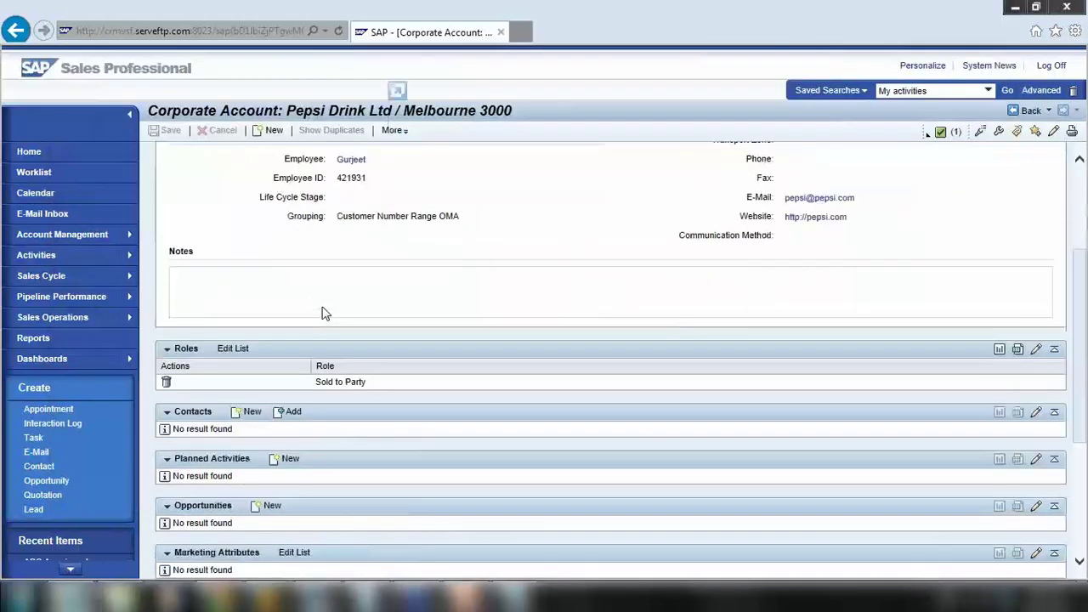
scroll(323, 313, "down", 2)
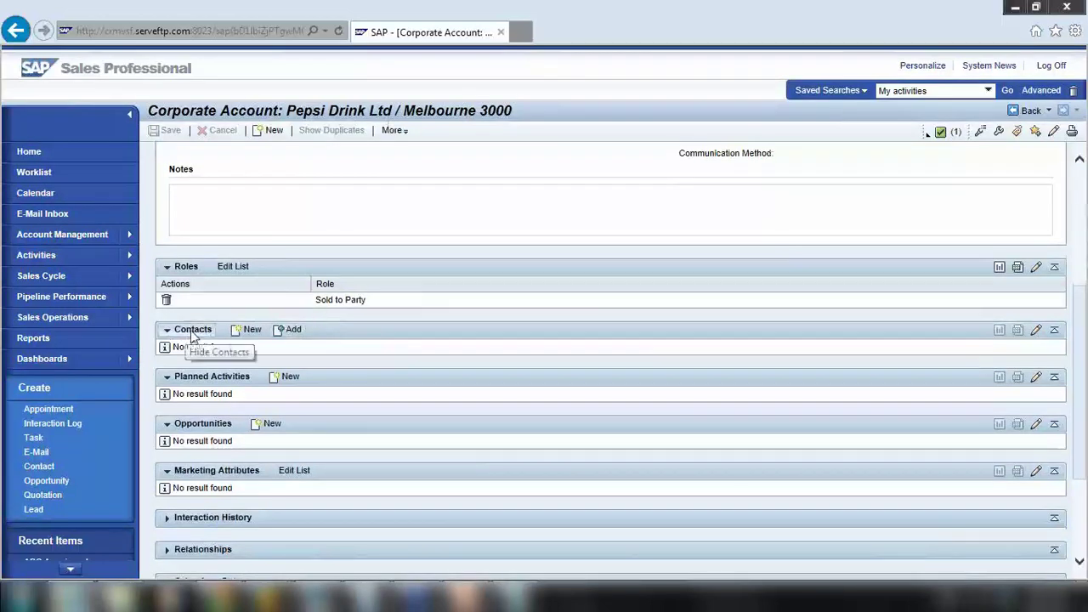
mouse_move(367, 333)
left_mouse_down()
mouse_move(376, 324)
mouse_move(393, 383)
mouse_move(359, 328)
left_mouse_up()
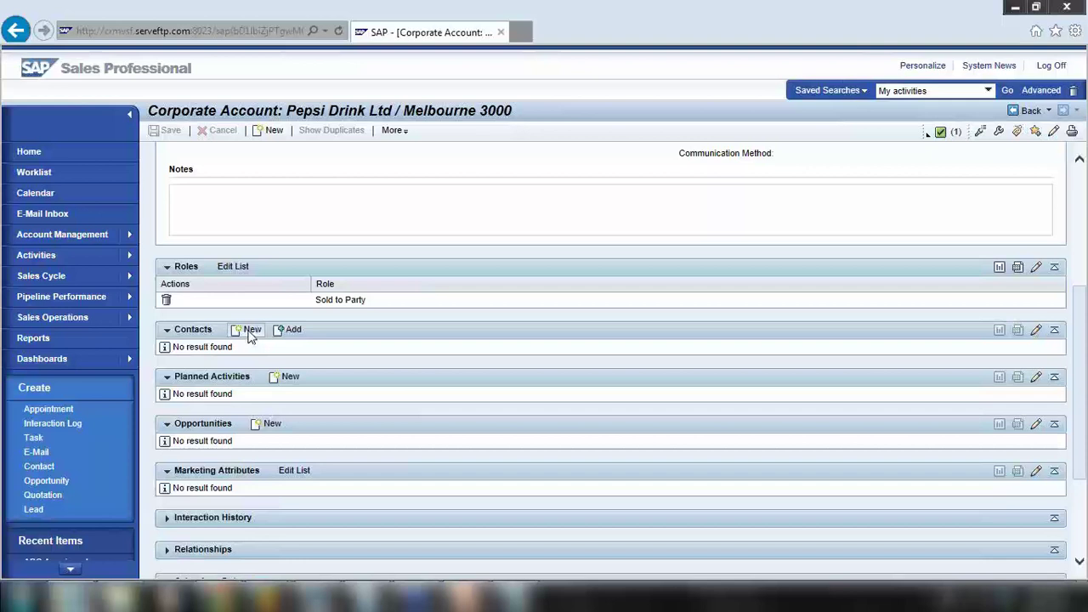
- Start a new contact with title Mr. and enter the contact's first and last name
left_click(252, 334)
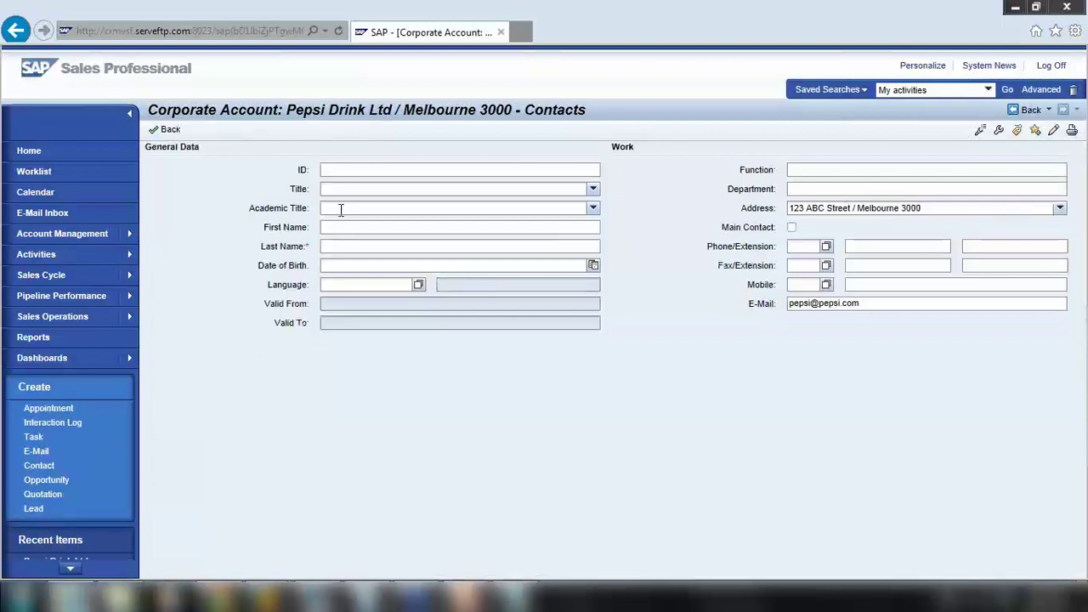
left_click(365, 193)
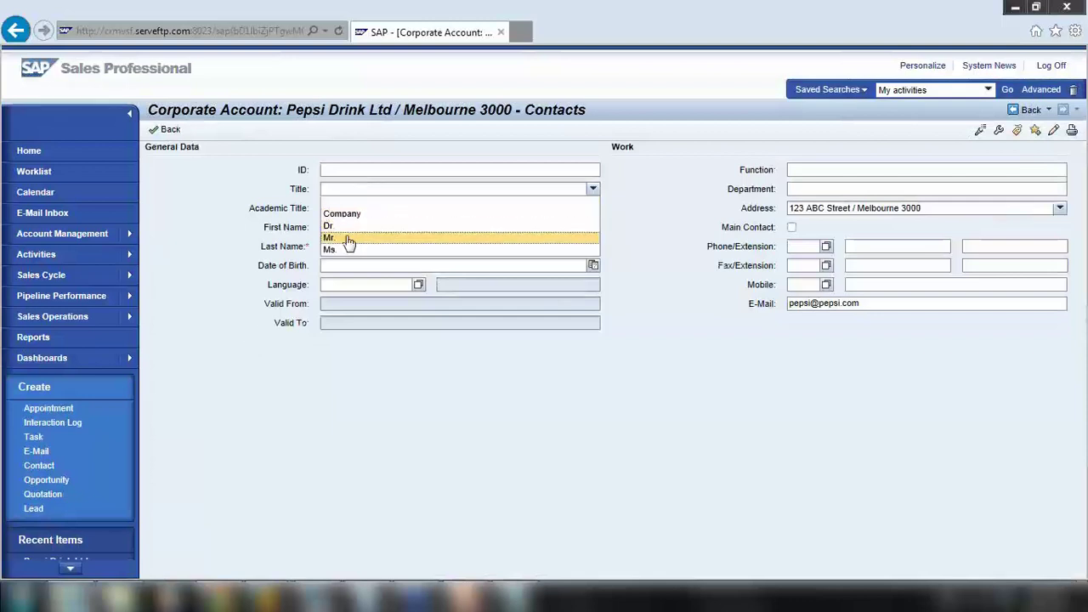
left_click(346, 242)
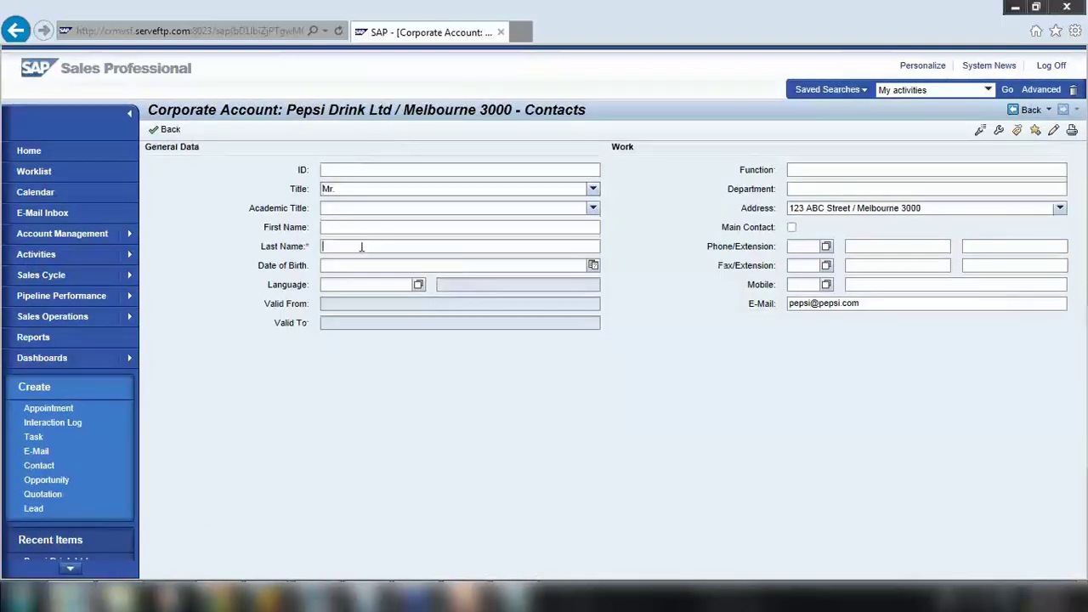
left_click(356, 230)
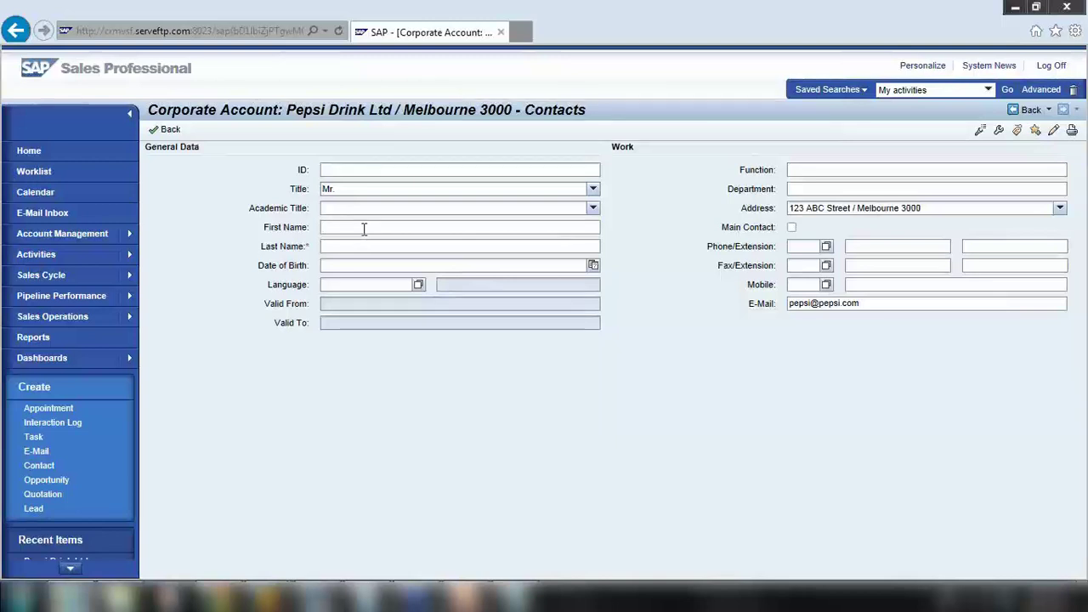
type("John")
left_click(363, 247)
type("Smith")
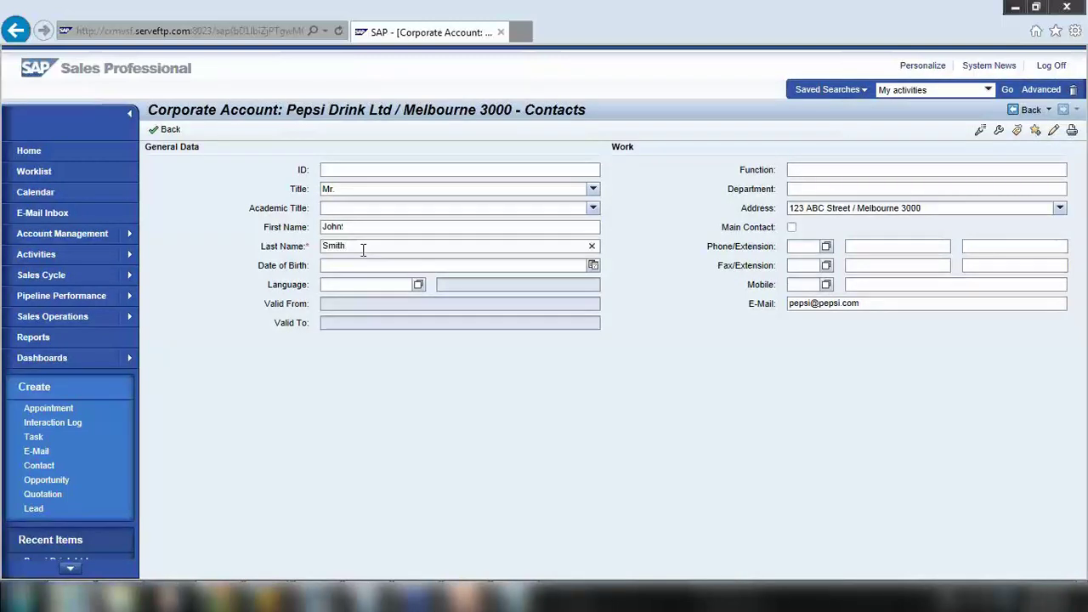
left_click(341, 266)
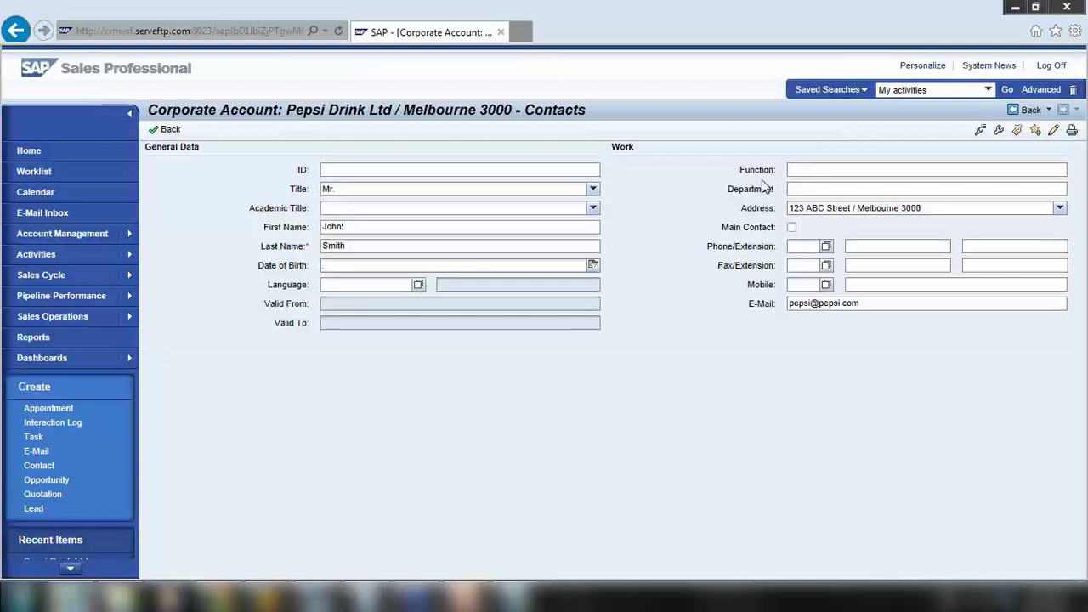
- Set the contact's function to Purchasing Officer and department to Purchasing
left_click(795, 171)
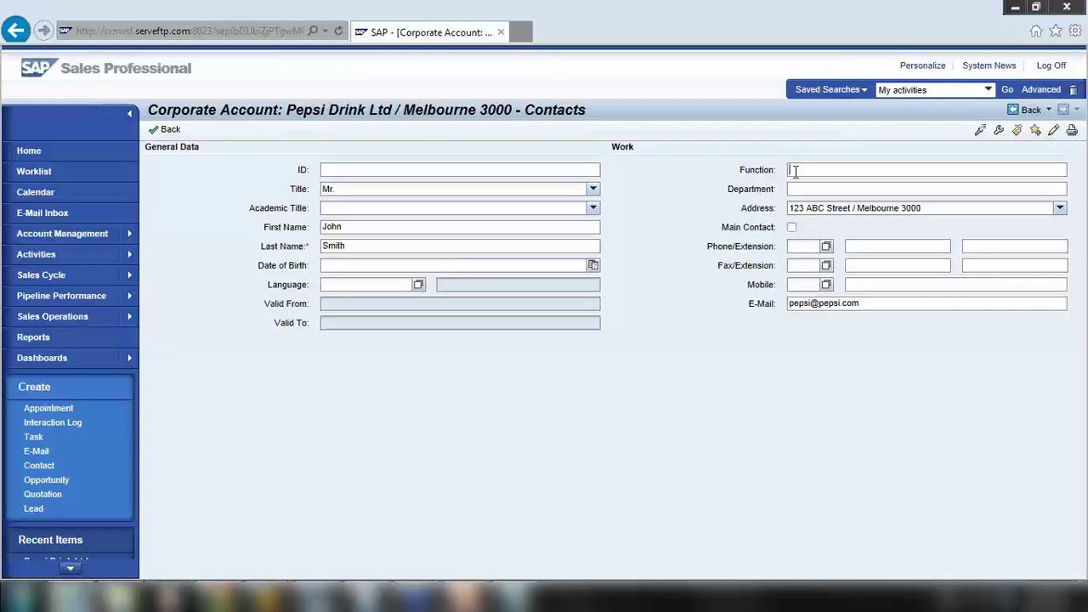
type("Purchasin")
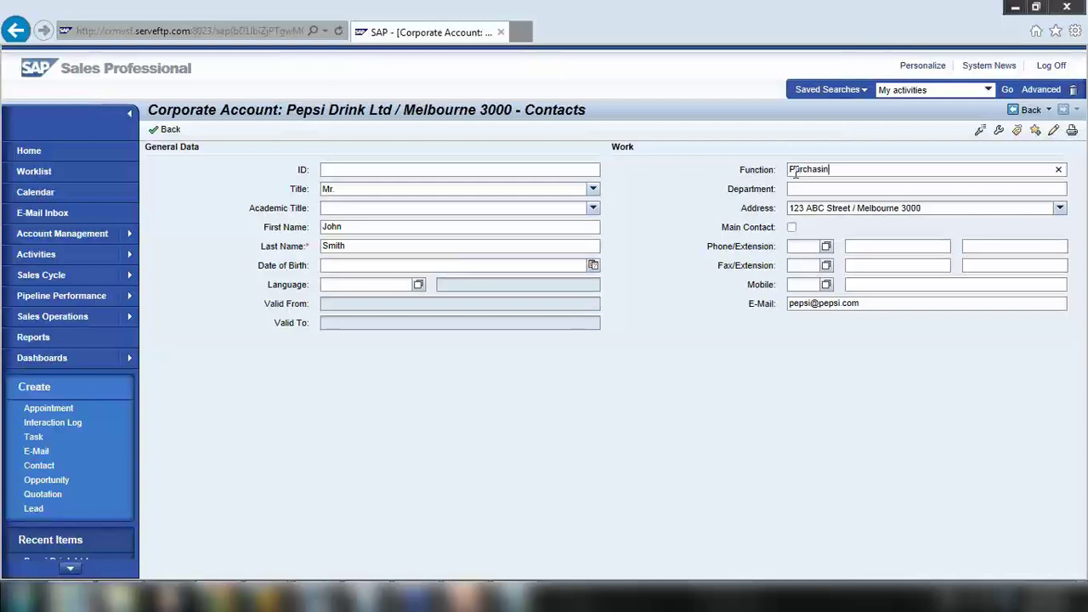
type("g;P")
key("BackSpace")
key("BackSpace")
type("Officer")
type("Pur")
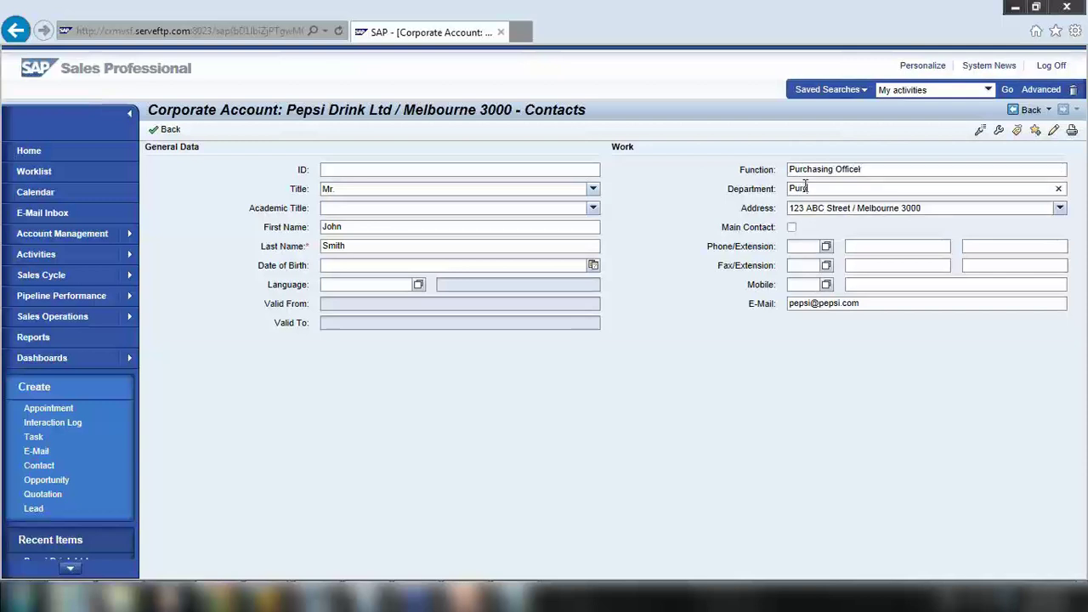
type("chasing Department")
double_click(841, 189)
key("BackSpace")
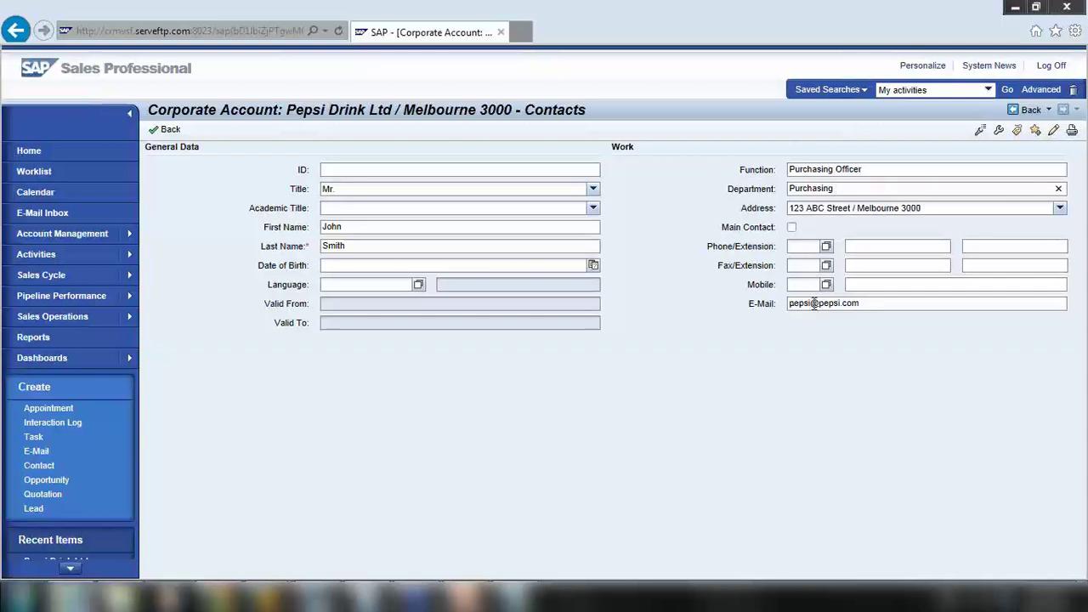
- Edit the mailbox part of the contact's e-mail and enter the mobile number
left_click_drag(811, 304, 779, 303)
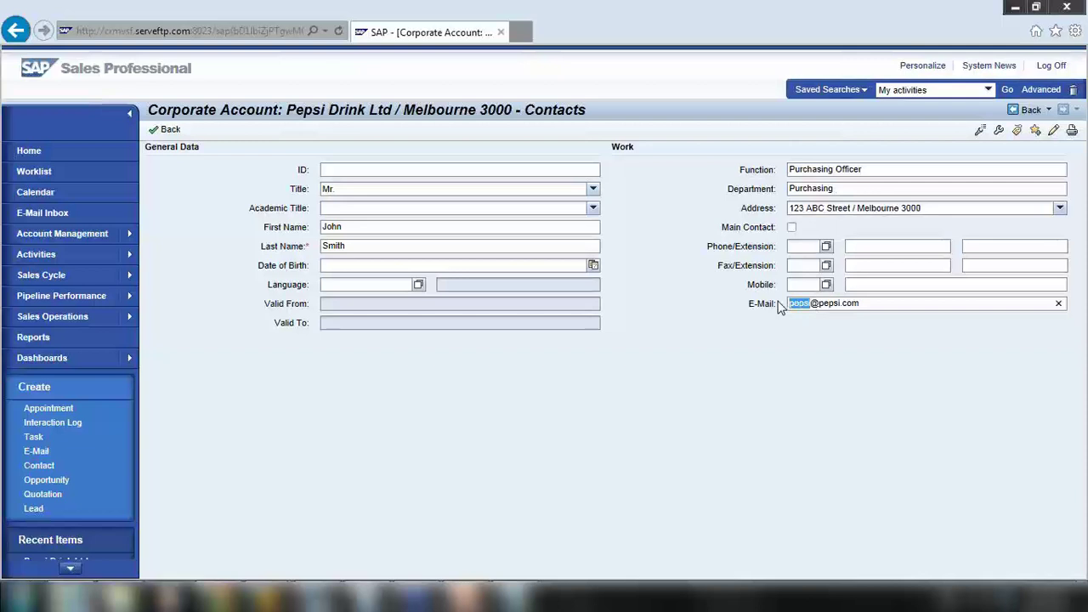
type("john")
left_click(871, 285)
type("145330747")
- Finish the mobile entry and review the new Purchasing Officer contact record for Pepsi Drink Ltd
left_click(888, 267)
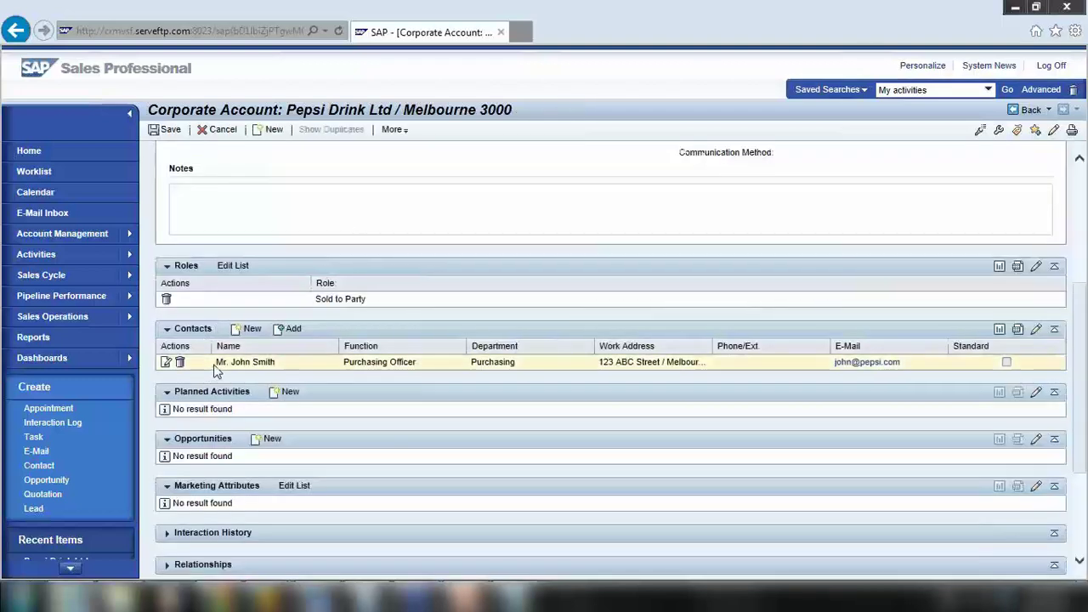
left_click_drag(218, 362, 289, 366)
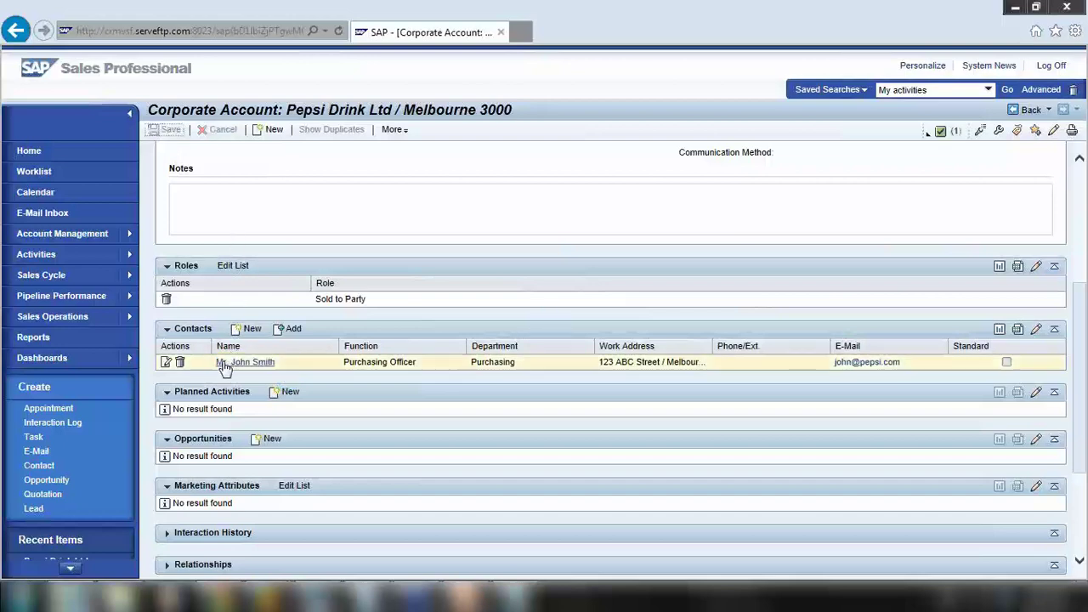
scroll(348, 280, "up", 3)
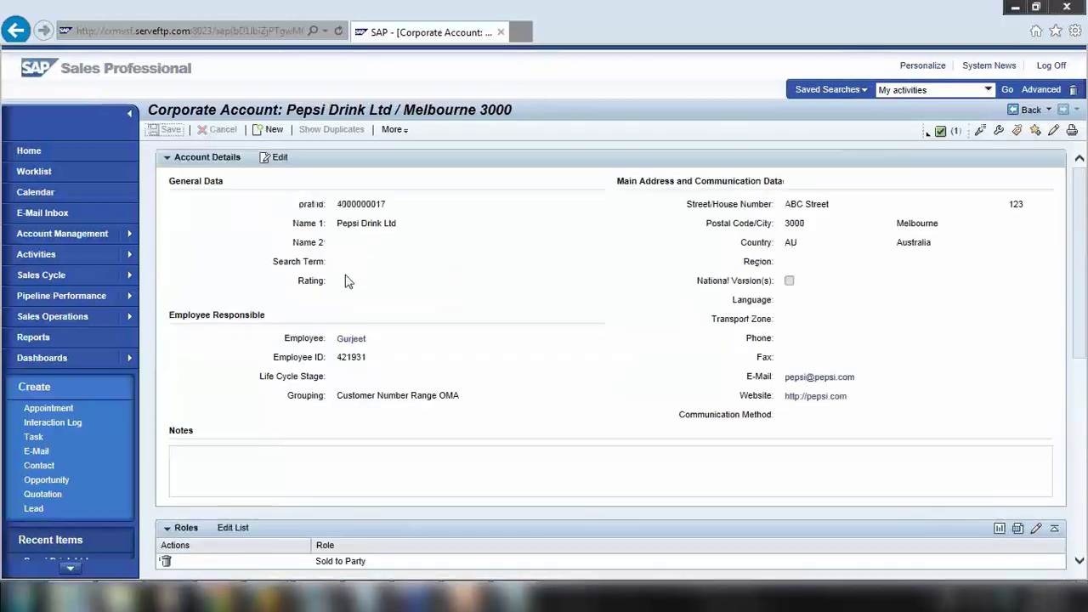
scroll(348, 280, "down", 5)
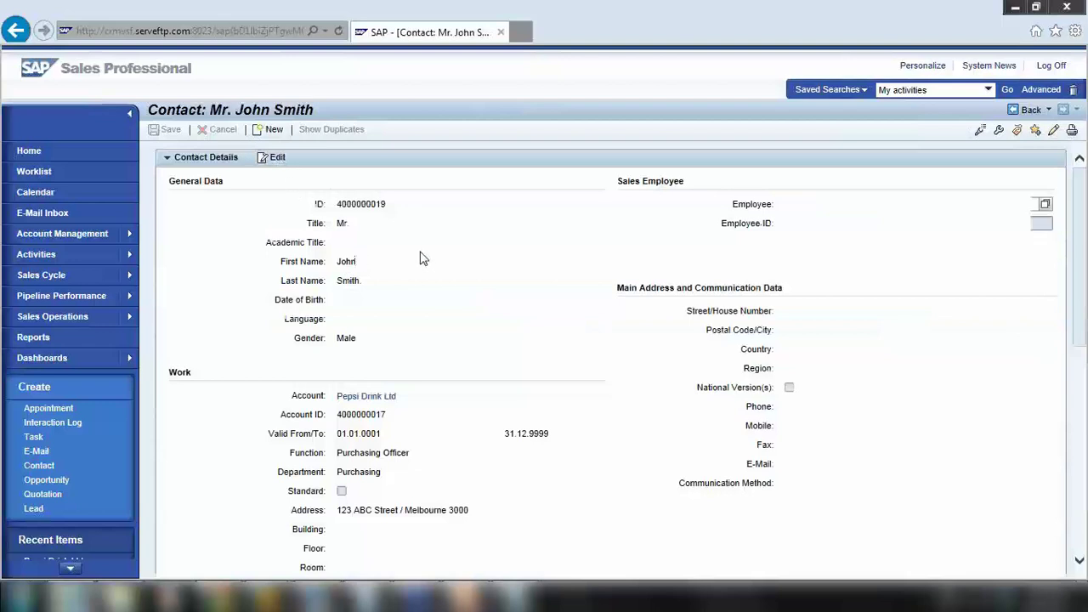
- Check the contact's first name and Purchasing department, then go back to the Pepsi Drink Ltd account
left_click_drag(374, 261, 331, 264)
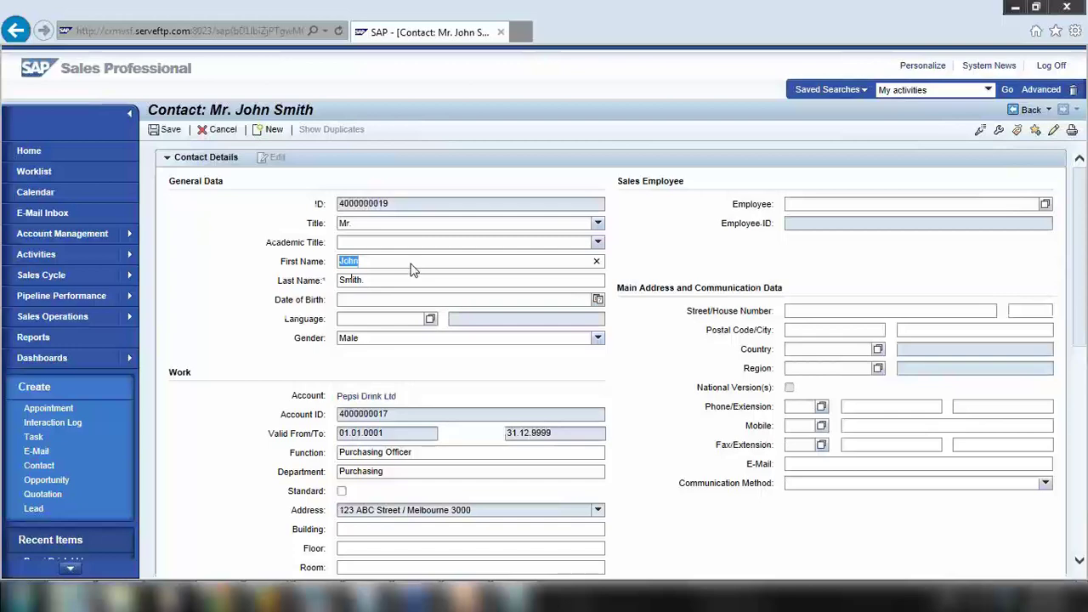
scroll(411, 272, "down", 3)
left_click_drag(415, 257, 339, 258)
double_click(347, 275)
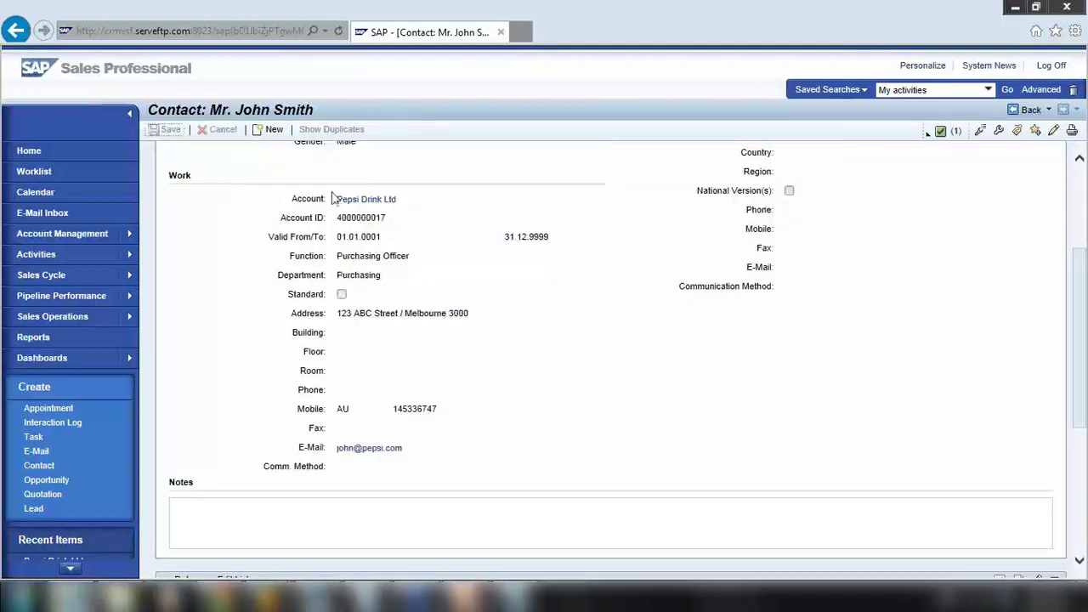
left_click(1025, 111)
scroll(423, 272, "up", 3)
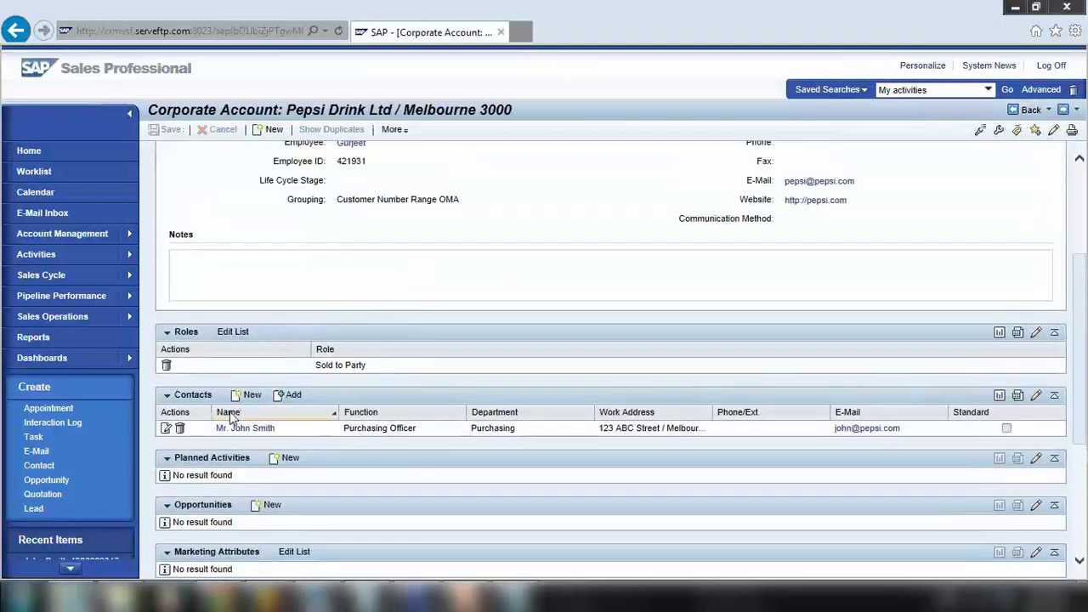
- Use Add in the account's Contacts block to open the form for linking an existing contact
left_click(291, 396)
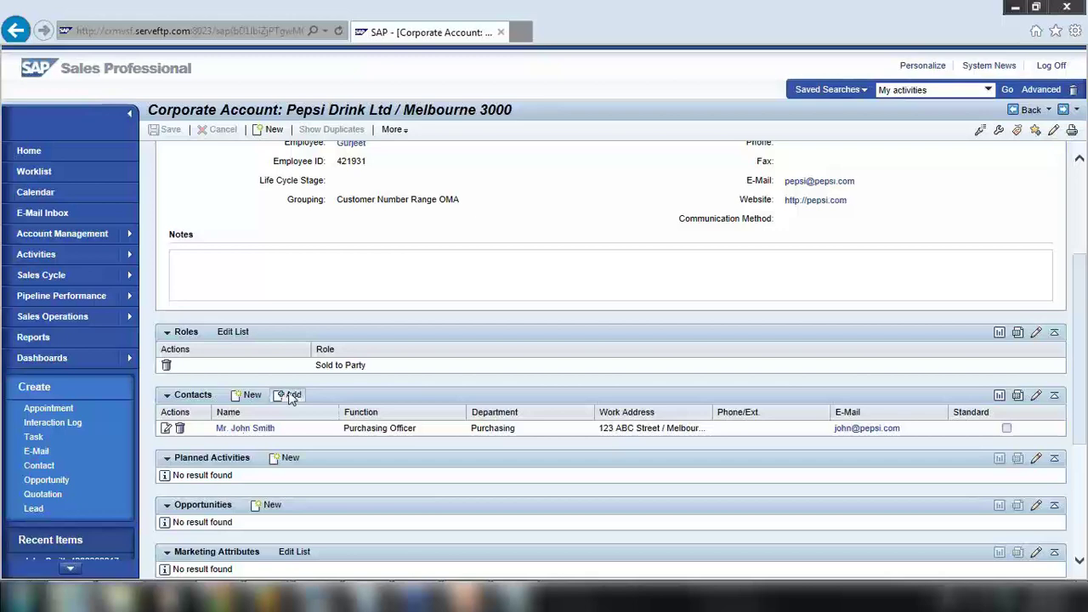
scroll(291, 397, "up", 3)
left_click_drag(338, 222, 418, 245)
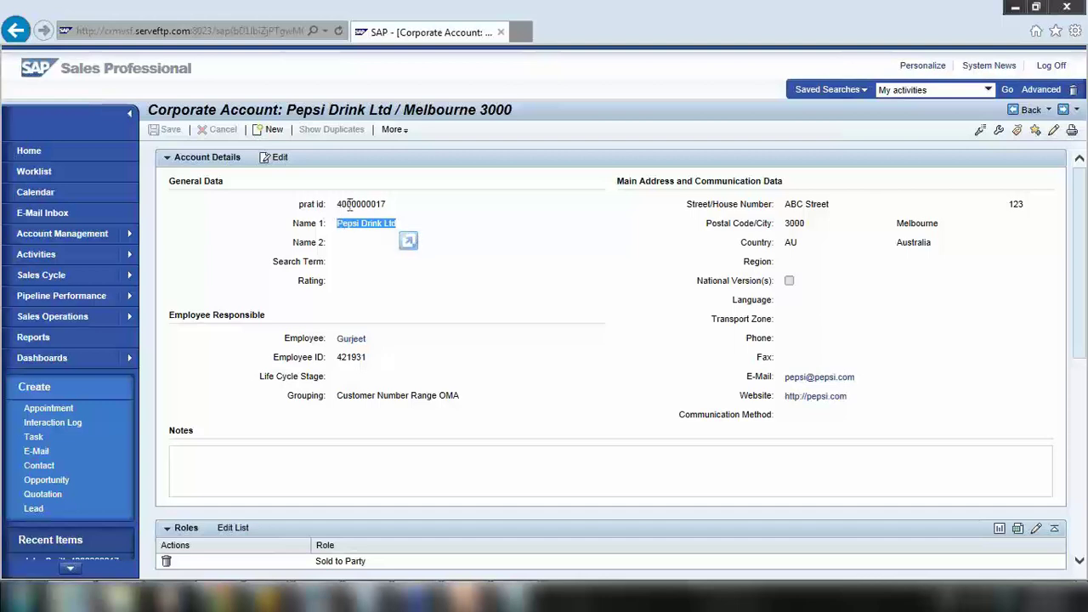
scroll(336, 246, "down", 5)
scroll(305, 317, "up", 3)
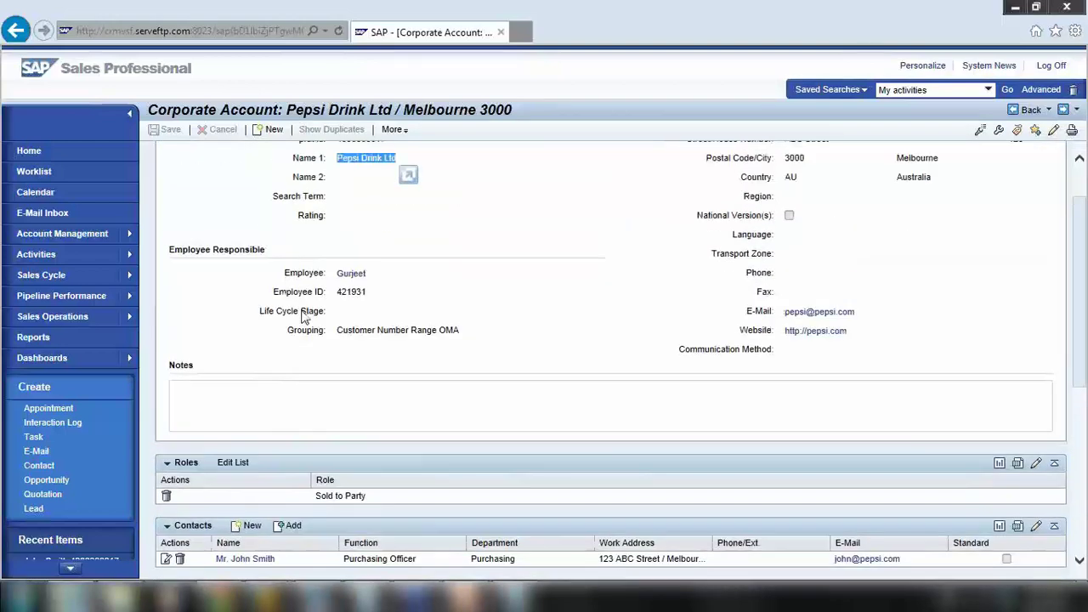
scroll(305, 317, "down", 3)
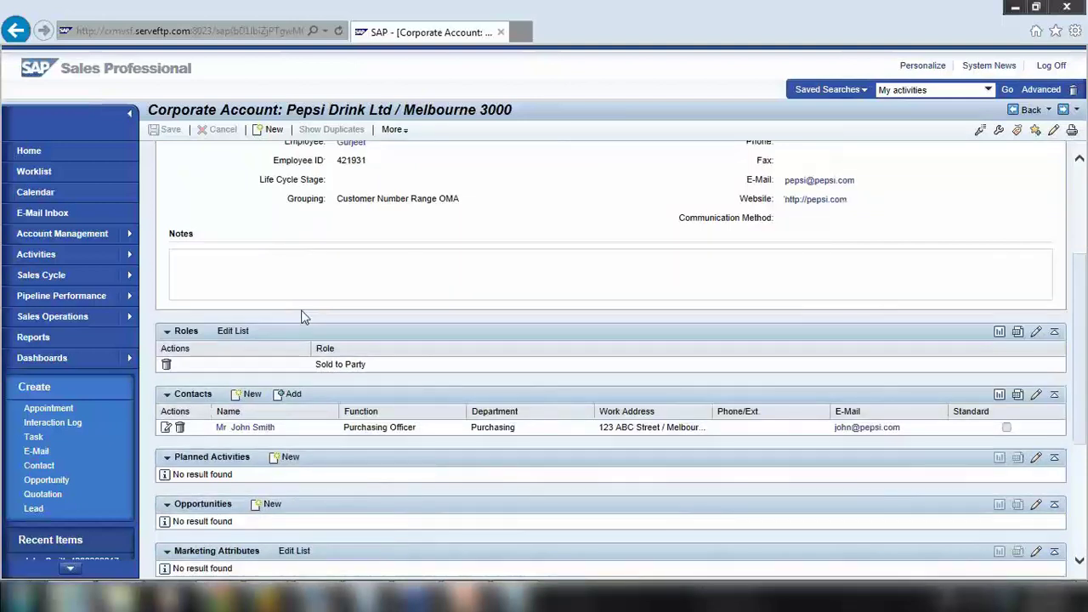
left_click(292, 395)
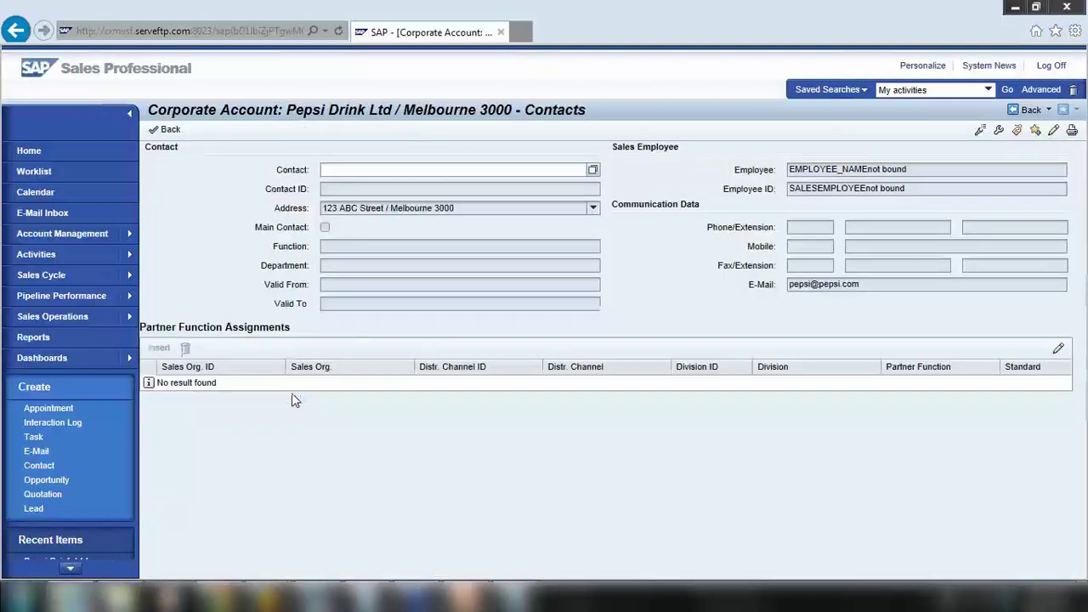
- Search existing contacts by first name and pick the matching person into the Contact field
left_click(594, 171)
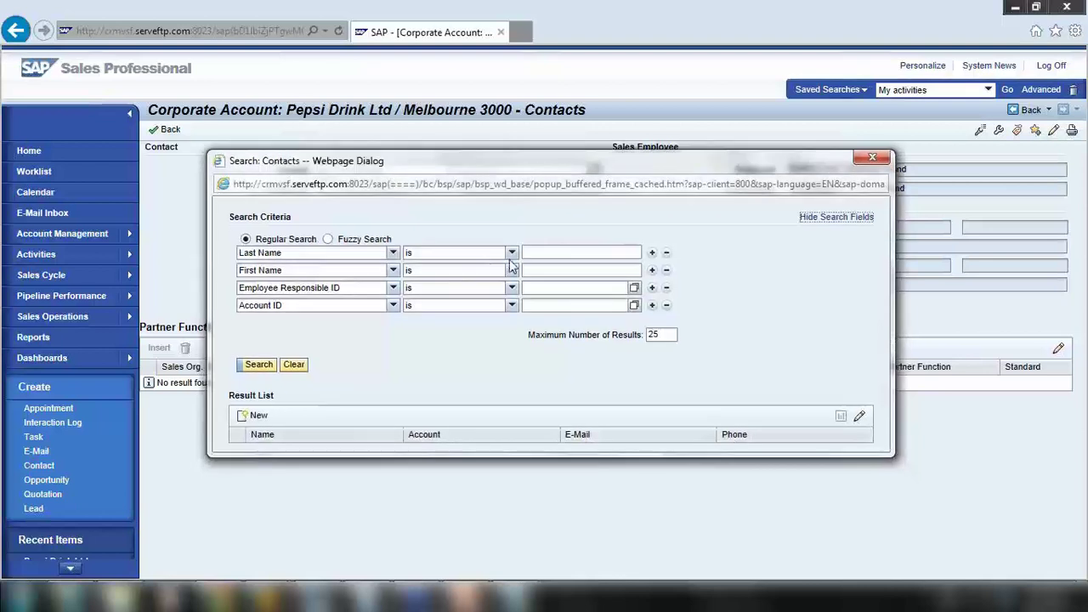
left_click(535, 269)
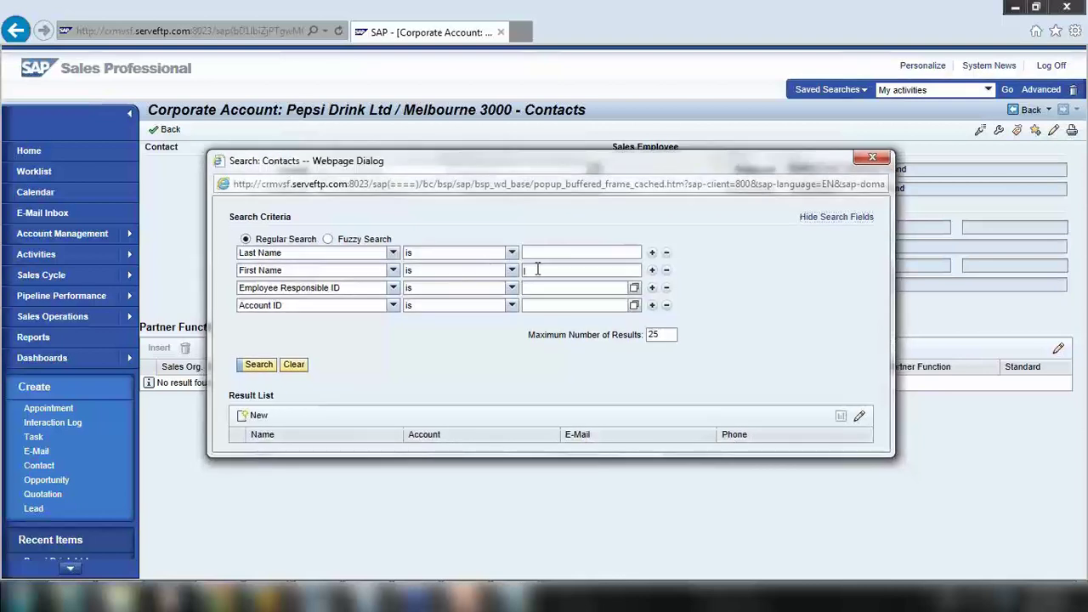
left_click(303, 352)
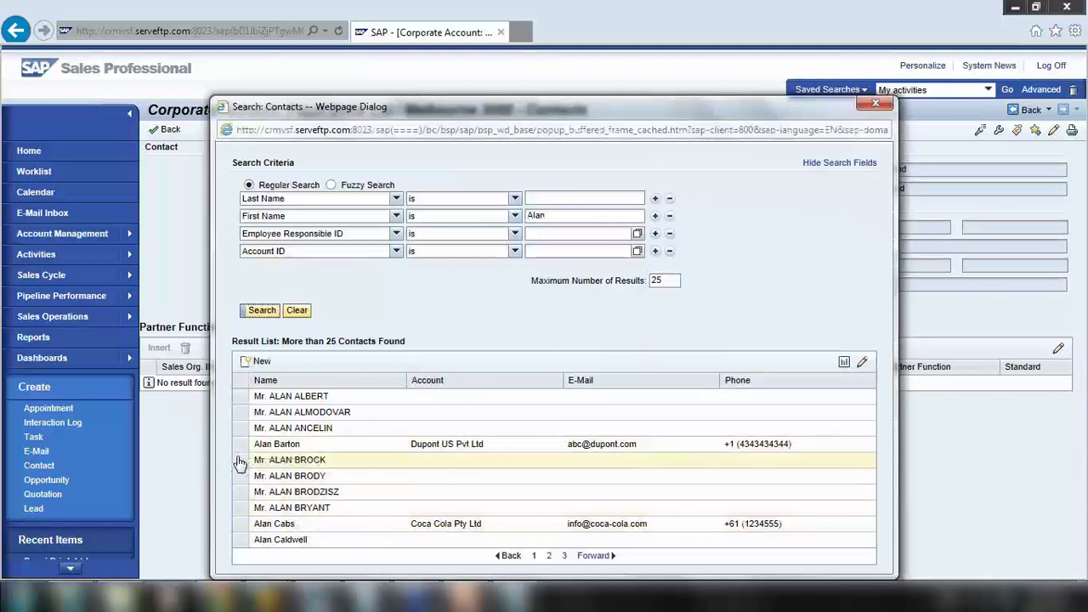
left_click(244, 460)
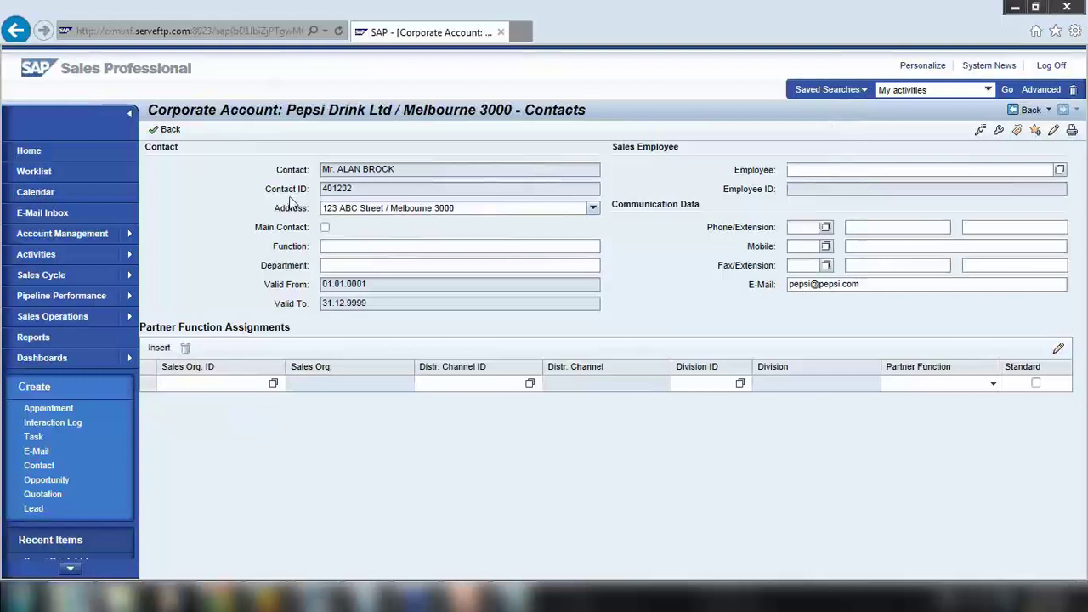
- Save the Pepsi Drink Ltd account with the newly linked contact and open that contact's record
left_click(168, 132)
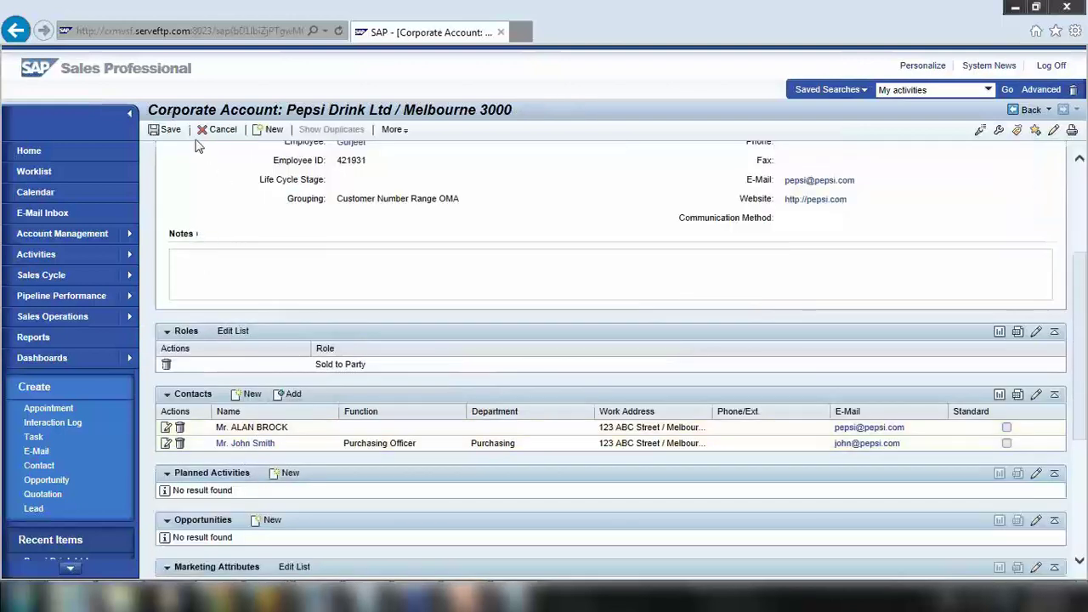
left_click(170, 132)
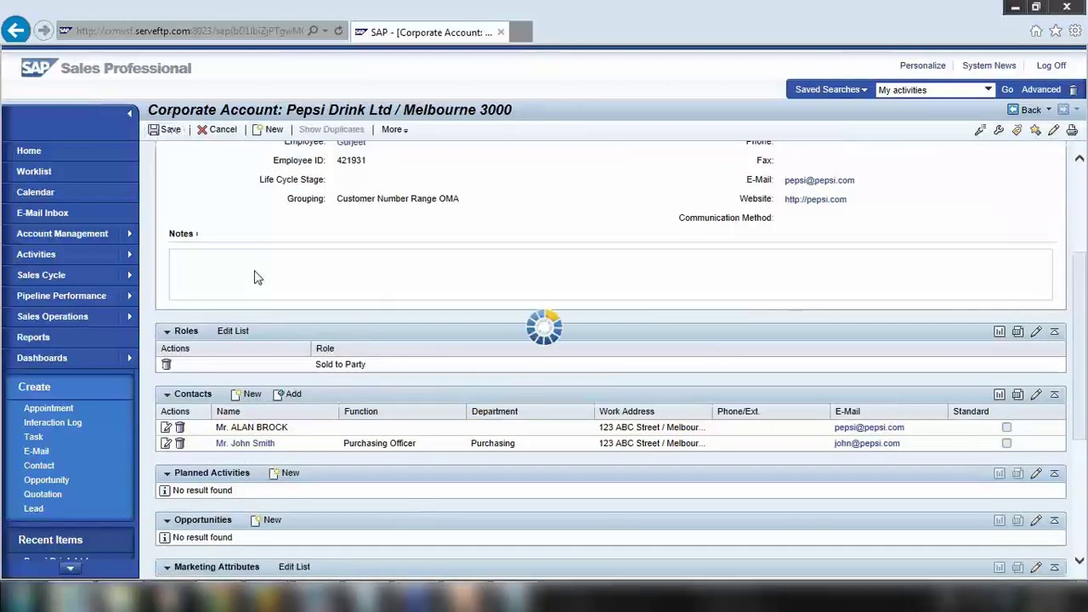
left_click(342, 429)
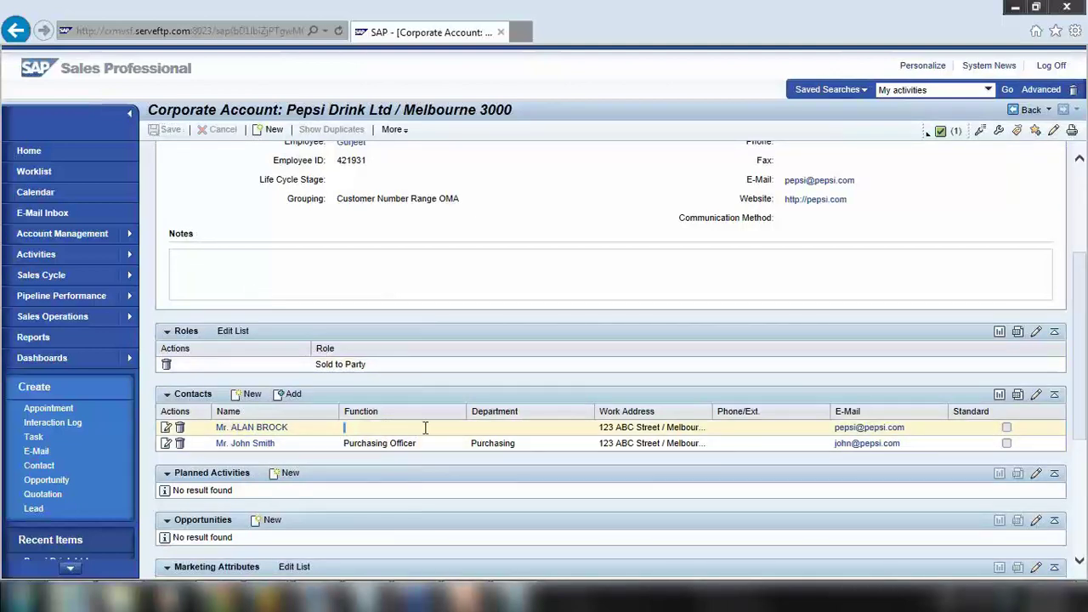
left_click(251, 427)
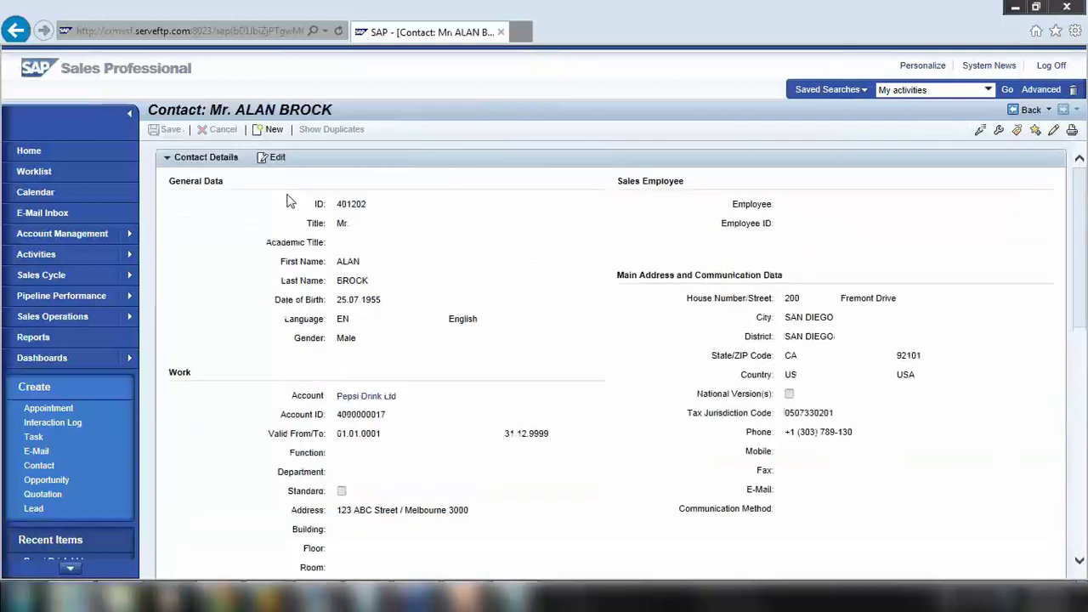
- Edit the contact to set Function 'Managing Director' and Department 'Management'
left_click(278, 159)
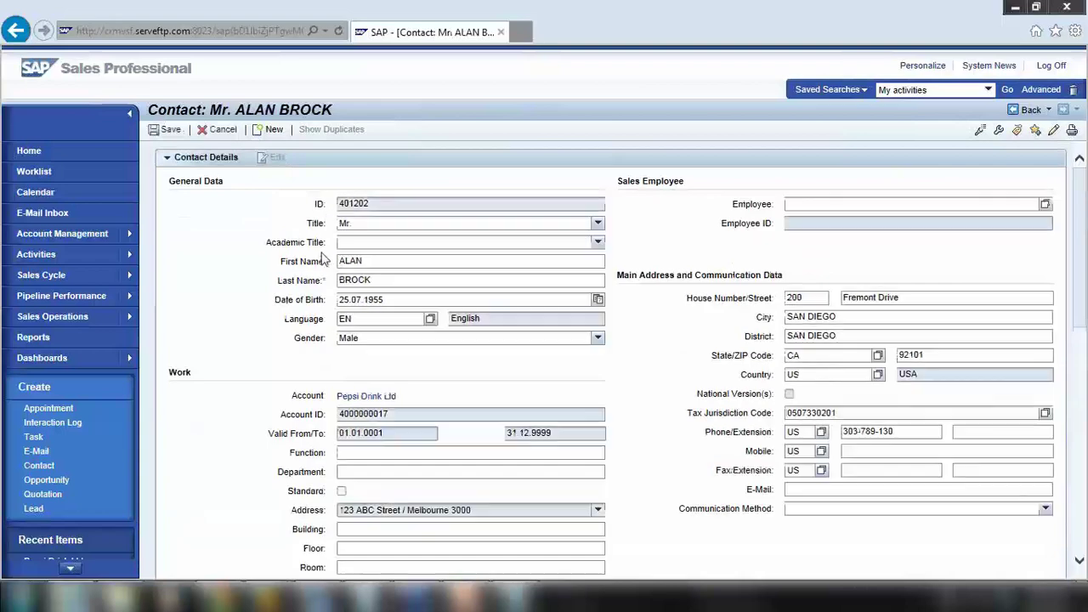
scroll(389, 246, "down", 3)
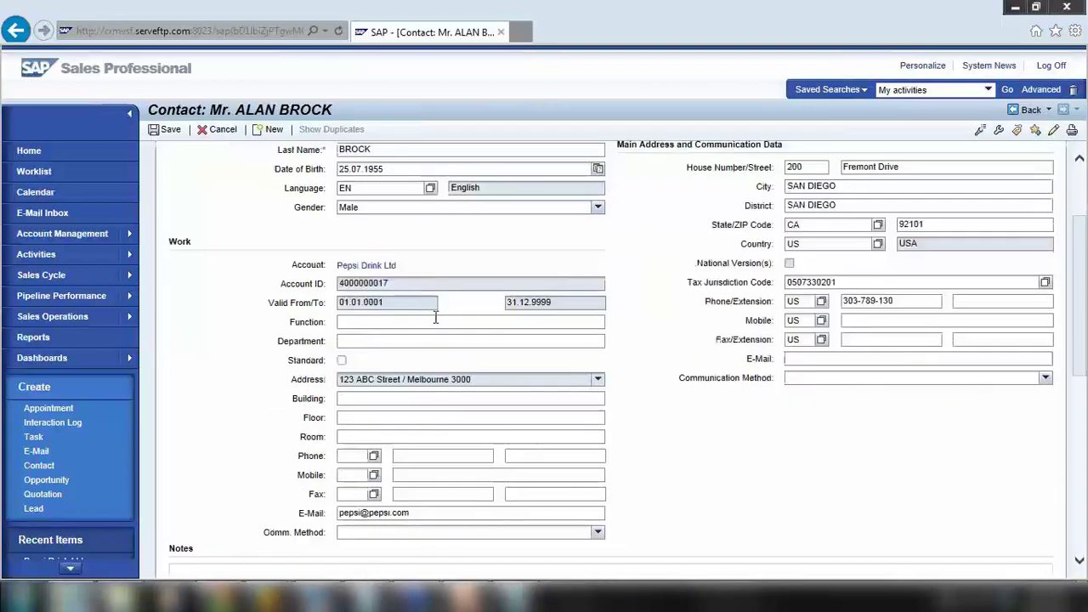
left_click(379, 322)
type("Managing Dire")
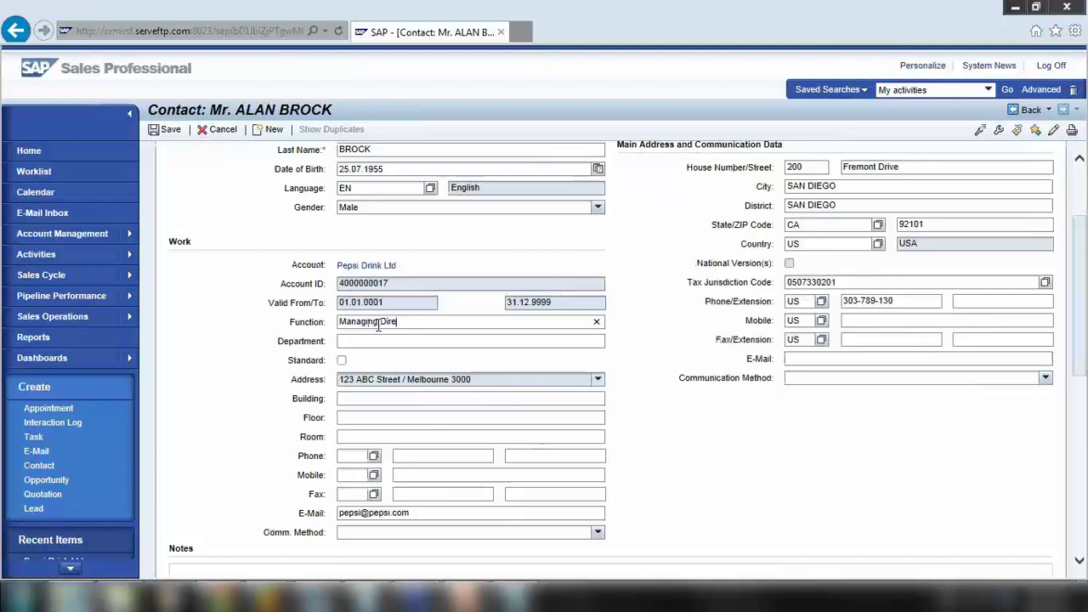
type("ctor")
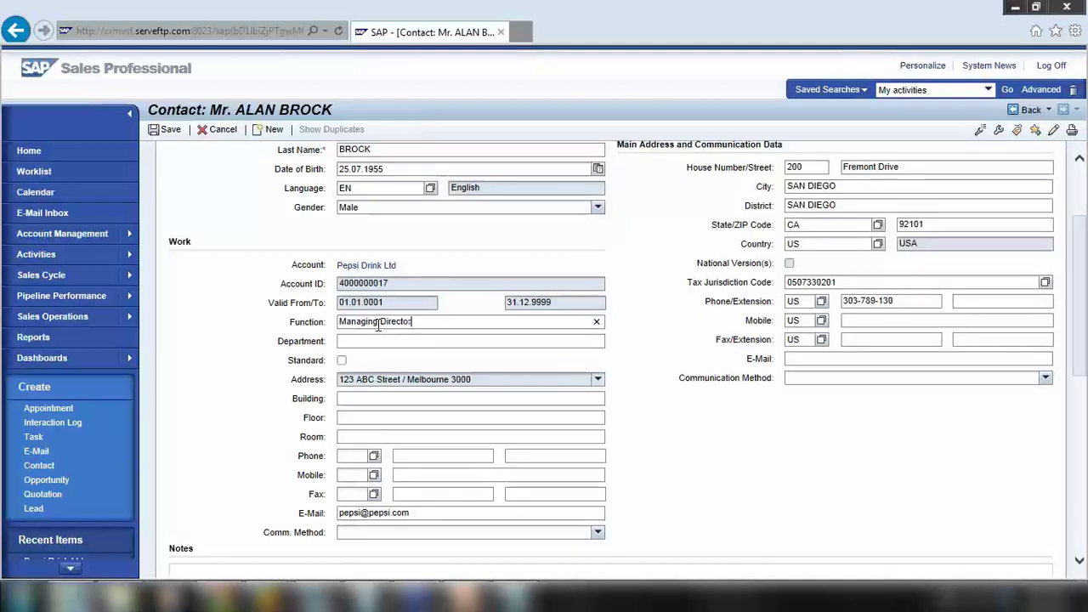
left_click(365, 342)
type("Management")
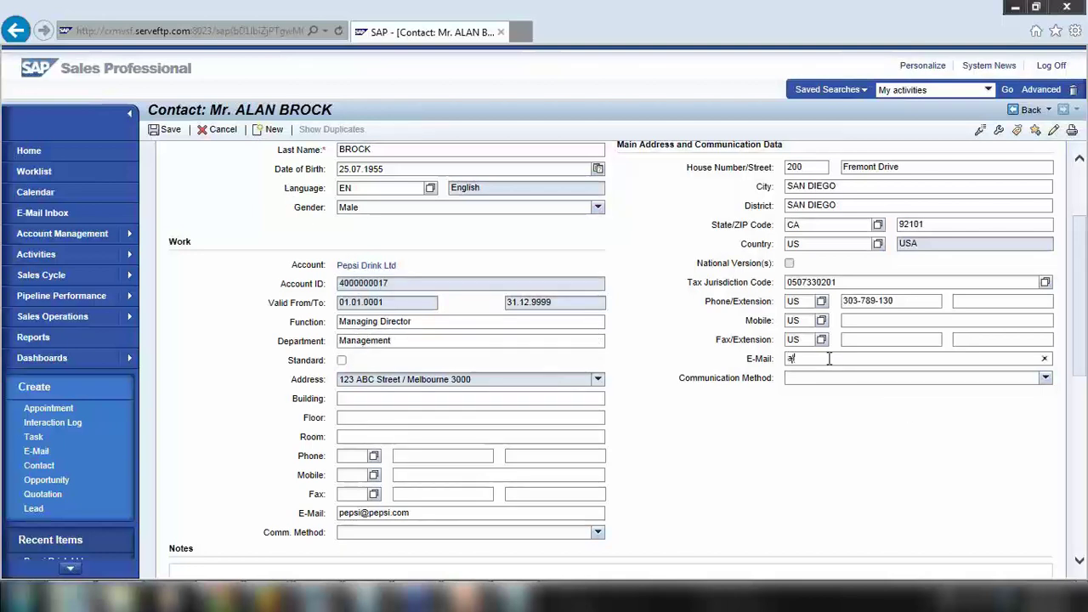
- Enter the contact's e-mail address and return to the Pepsi Drink Ltd account
left_click(829, 358)
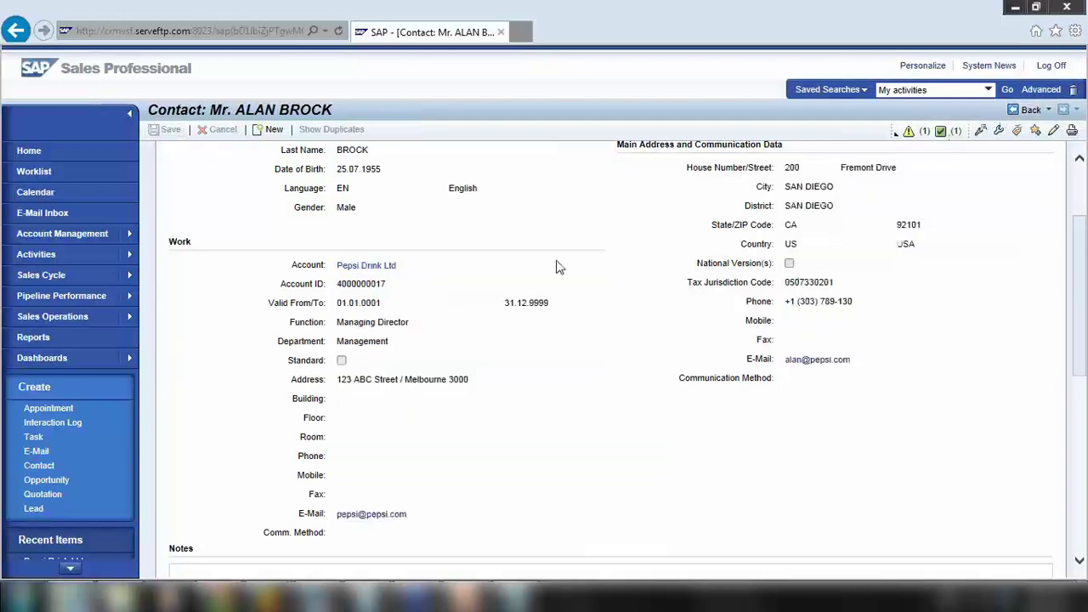
left_click(366, 266)
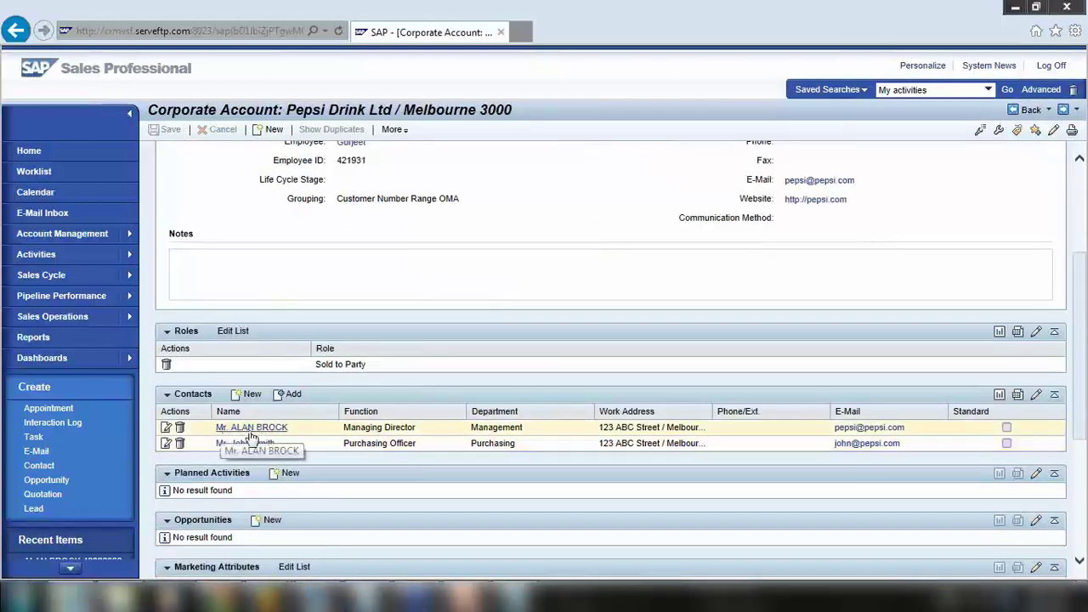
scroll(251, 436, "up", 3)
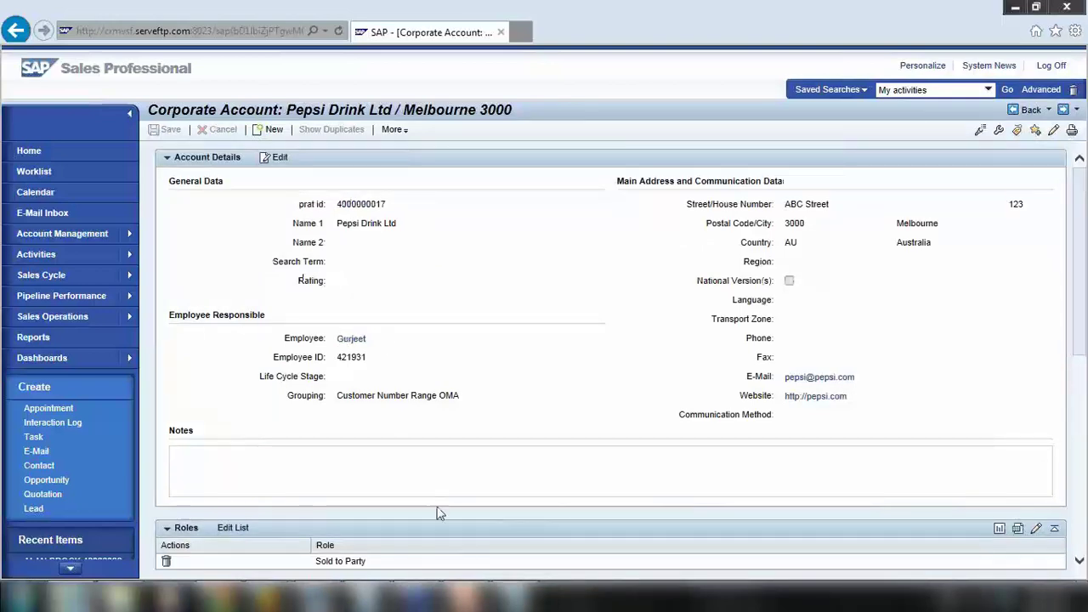
scroll(425, 378, "down", 3)
scroll(425, 378, "down", 3)
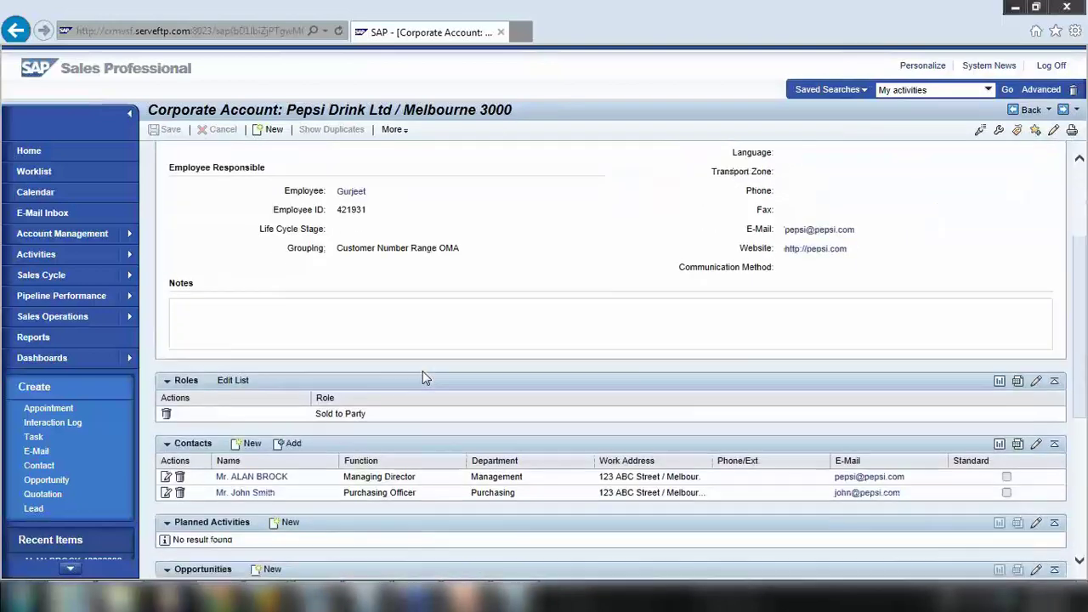
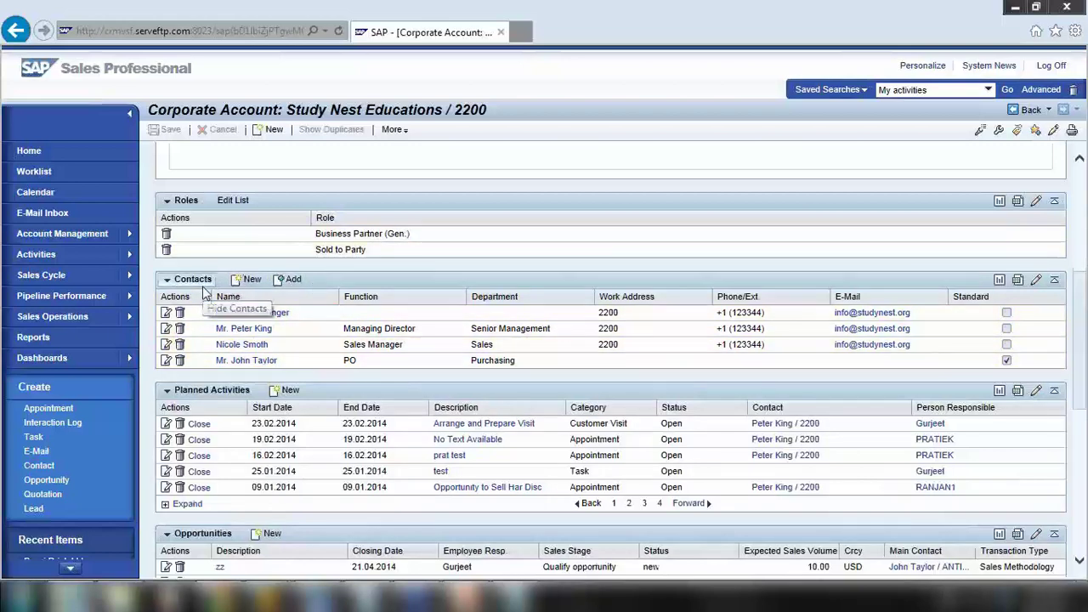
scroll(204, 293, "down", 2)
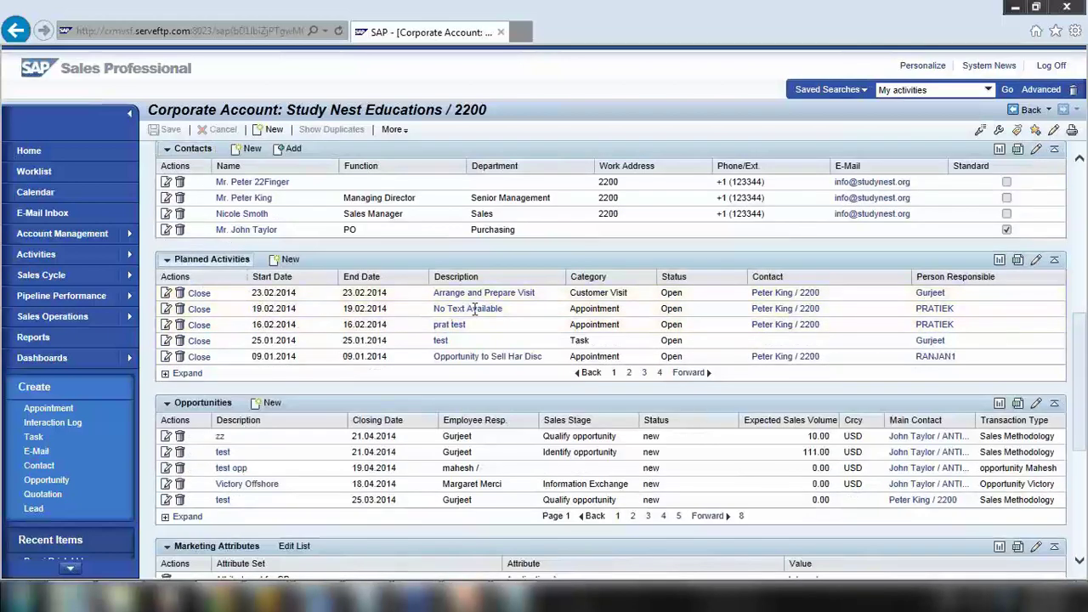
scroll(464, 301, "up", 6)
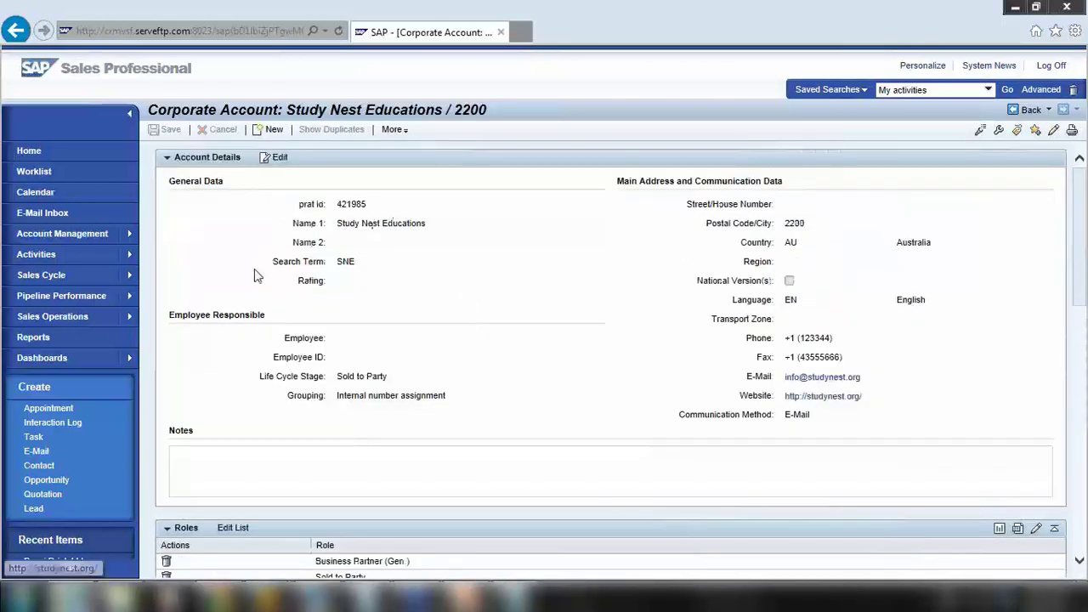
scroll(385, 275, "down", 12)
scroll(384, 274, "up", 12)
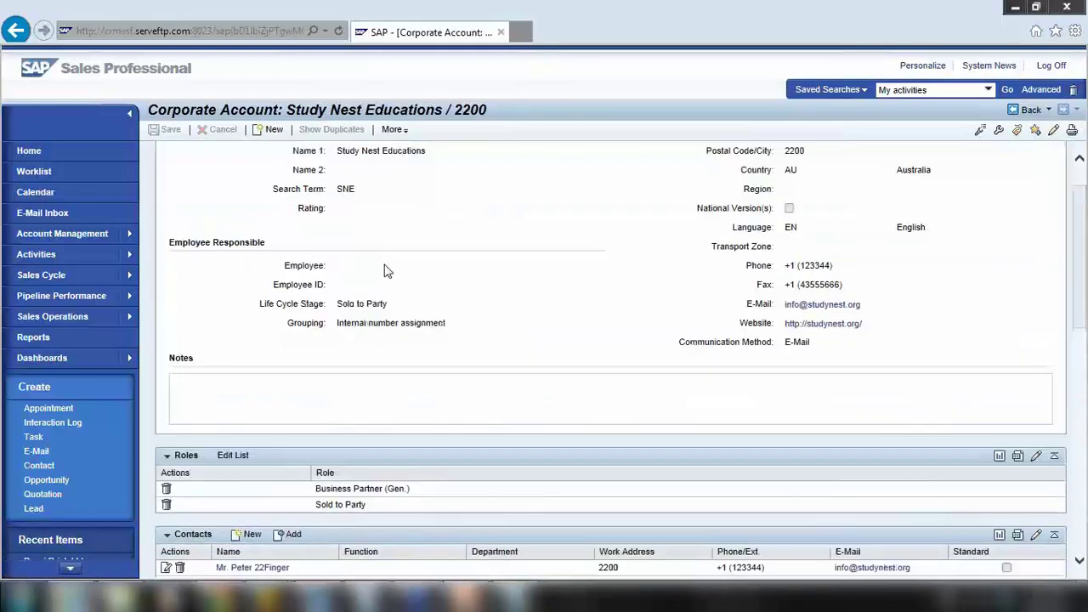
scroll(368, 241, "down", 4)
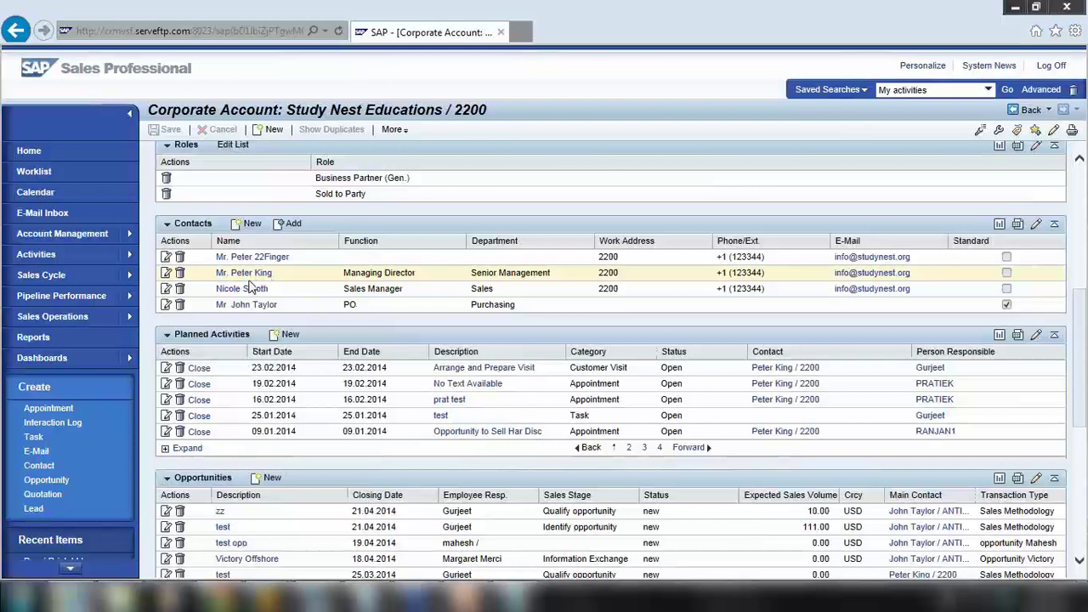
scroll(253, 281, "up", 5)
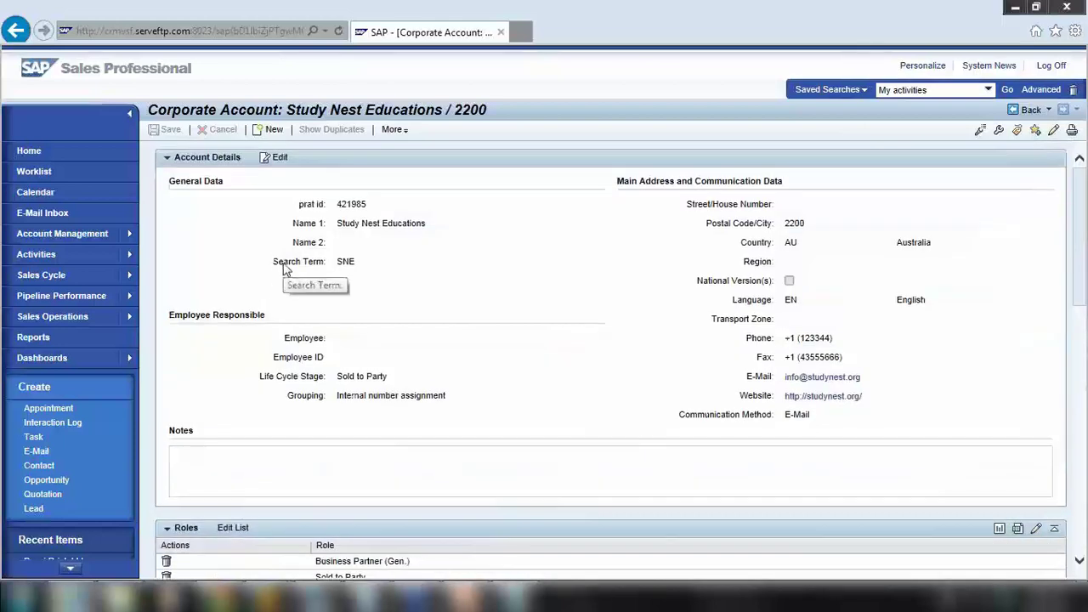
scroll(286, 268, "down", 5)
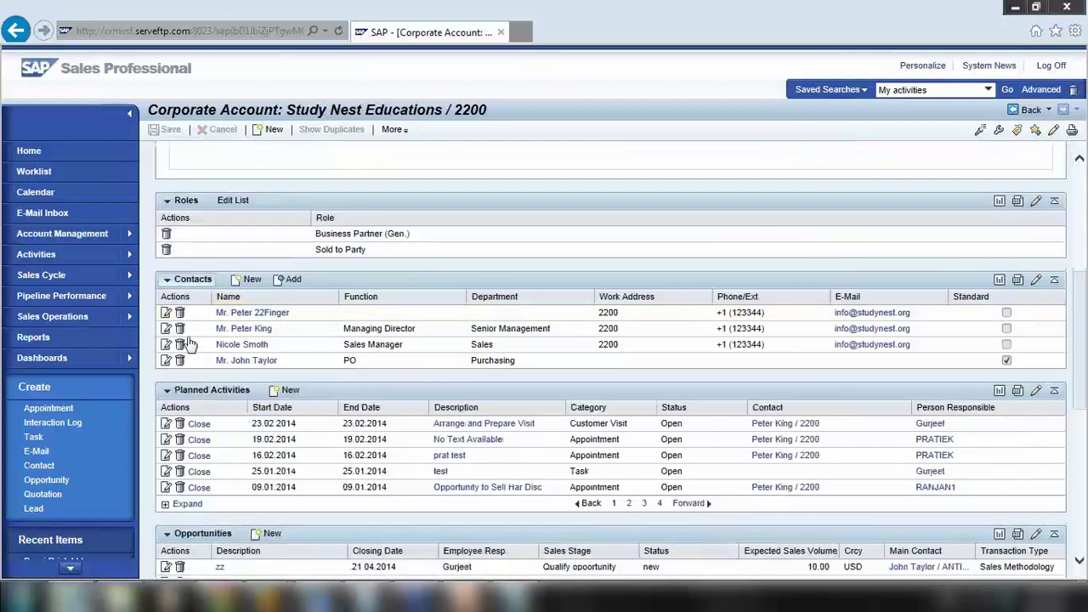
scroll(198, 324, "down", 3)
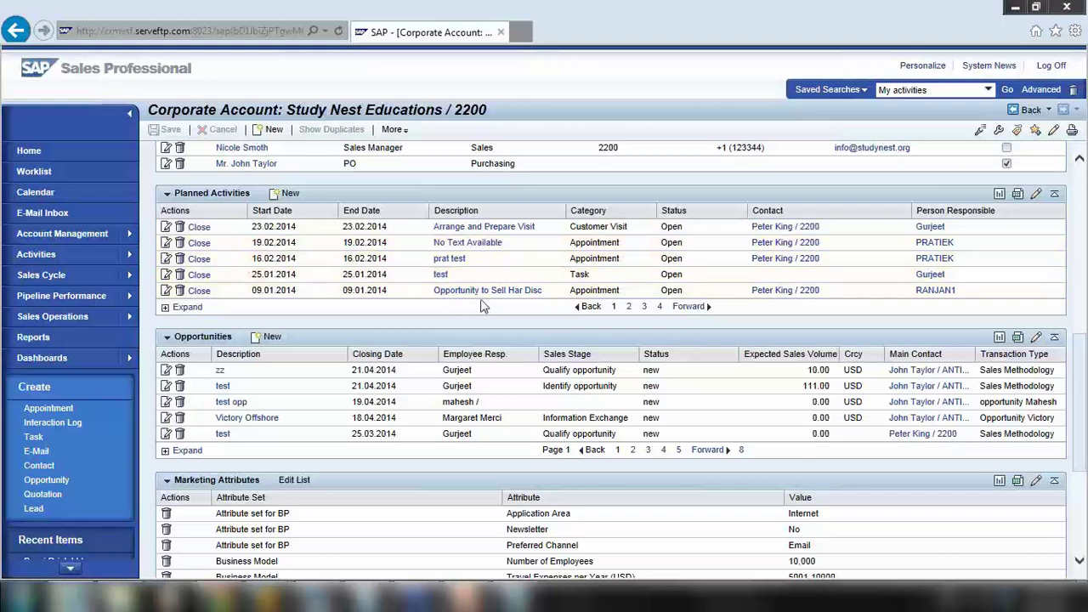
scroll(330, 333, "down", 3)
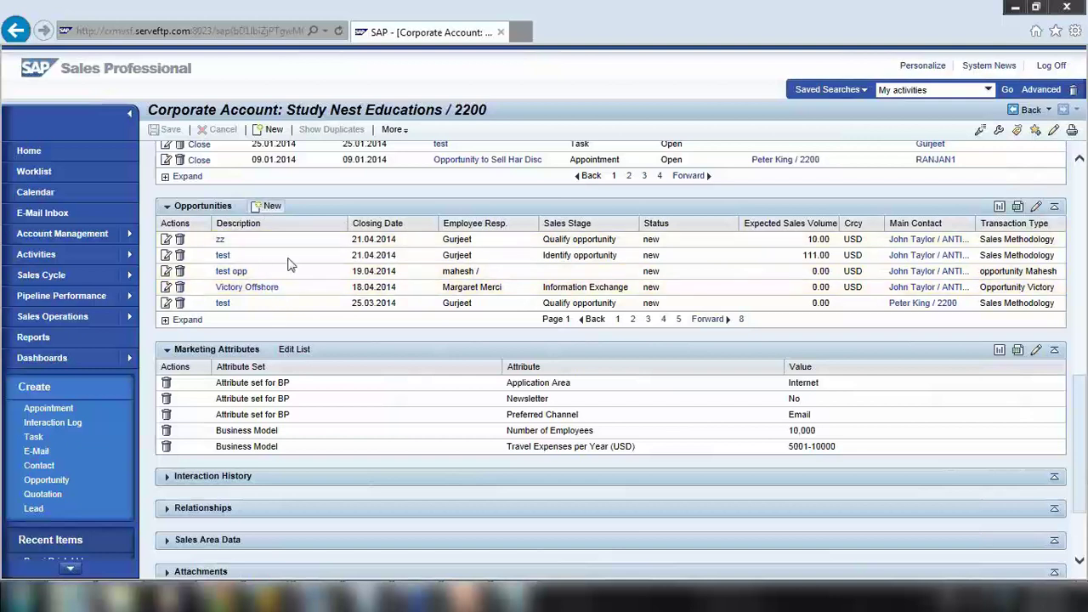
left_click(238, 288)
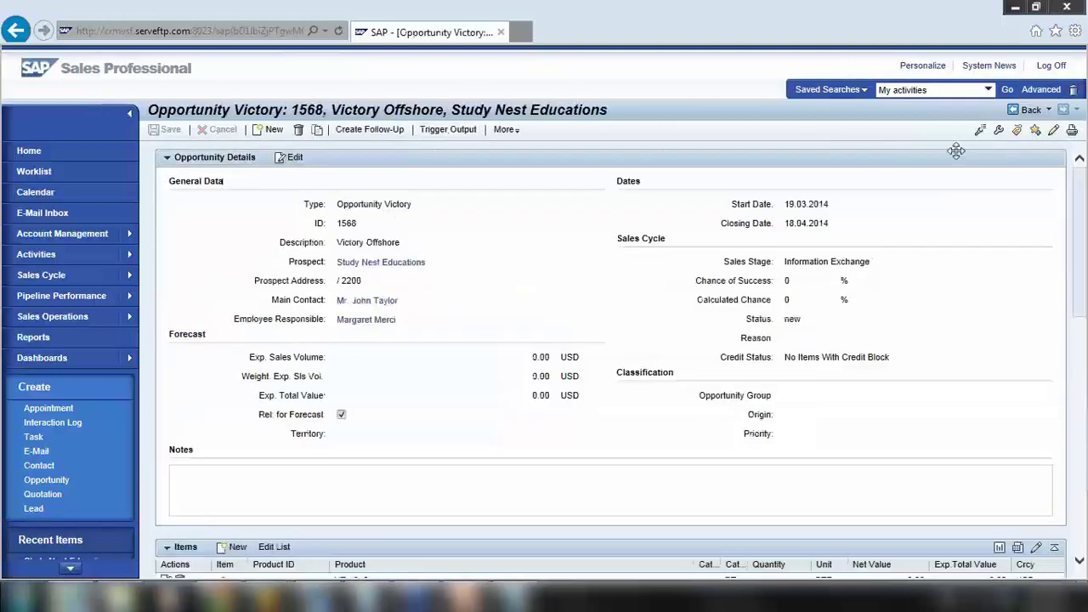
left_click(1029, 110)
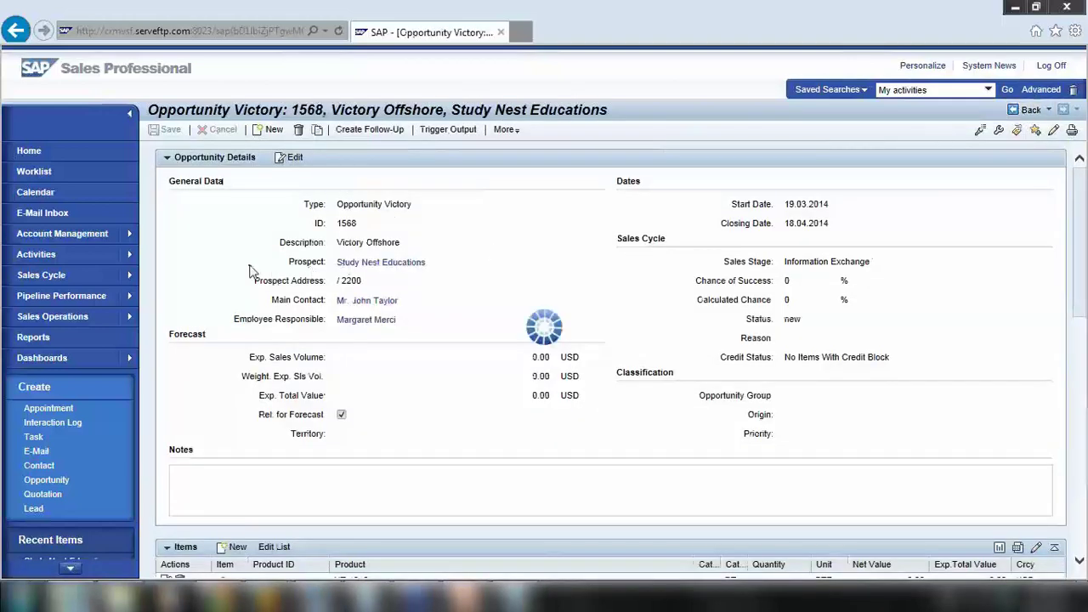
scroll(252, 270, "down", 2)
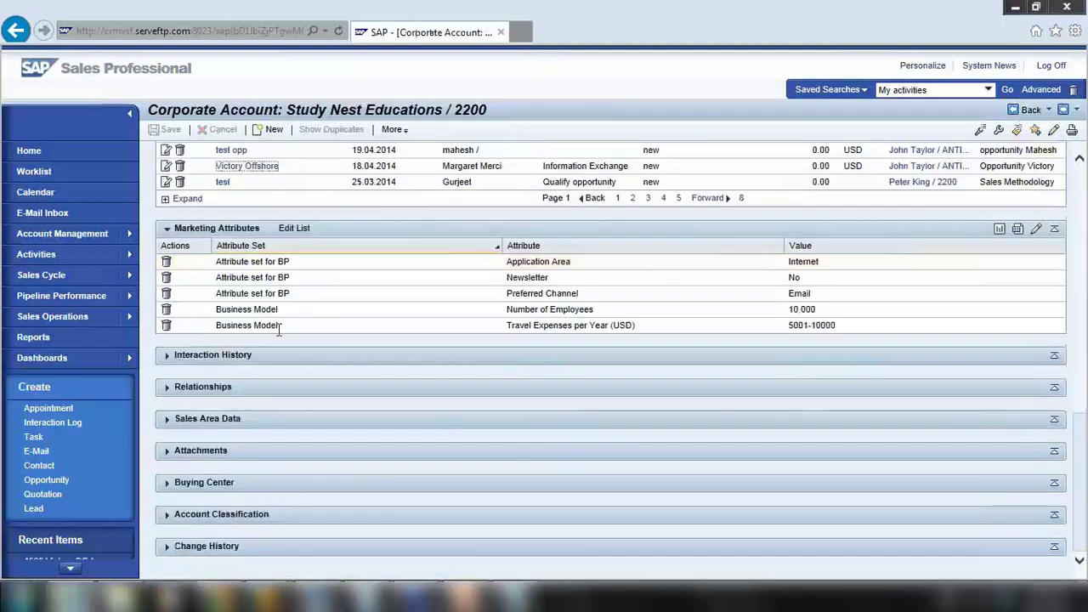
scroll(224, 425, "up", 8)
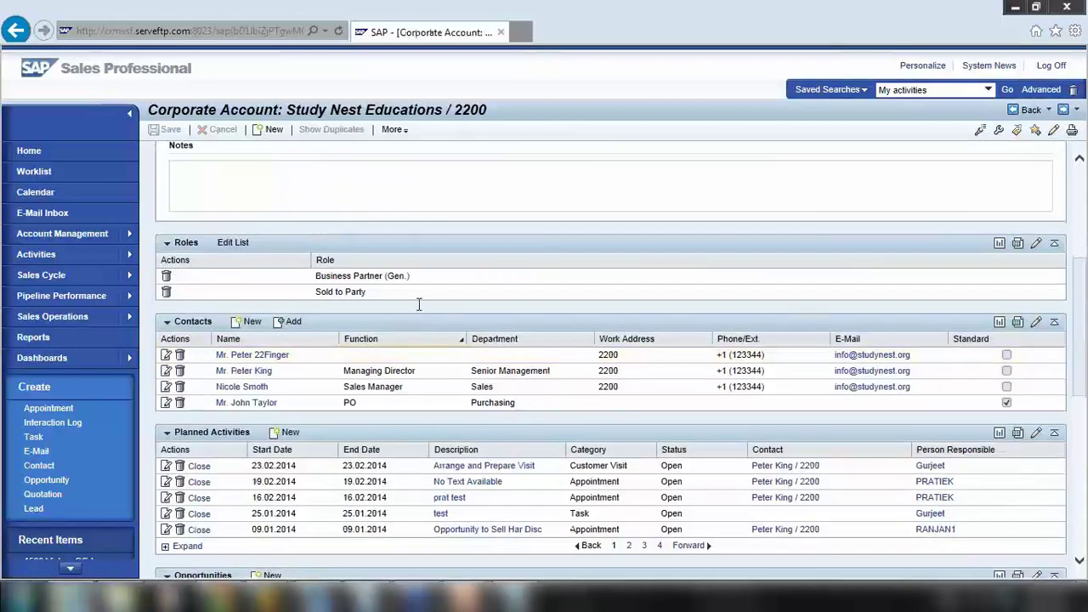
scroll(357, 374, "down", 9)
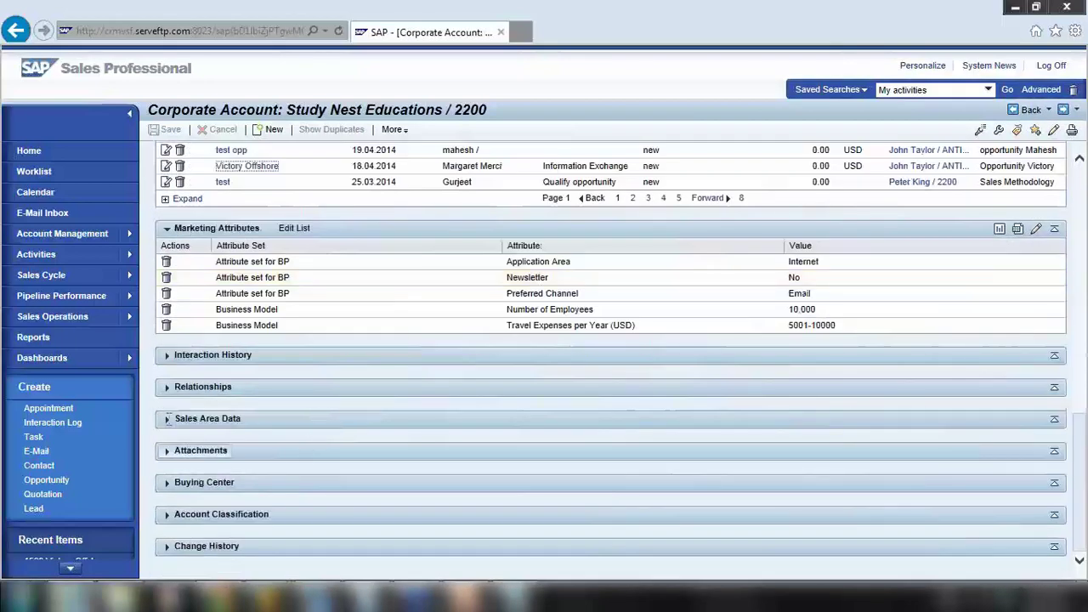
scroll(297, 369, "up", 5)
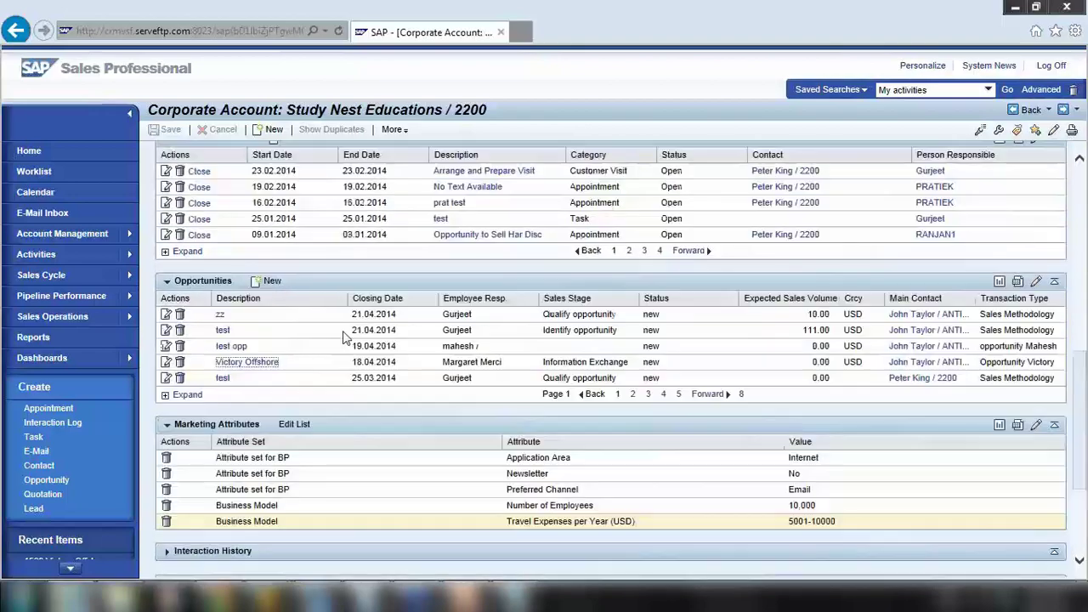
scroll(343, 338, "up", 5)
scroll(343, 337, "up", 8)
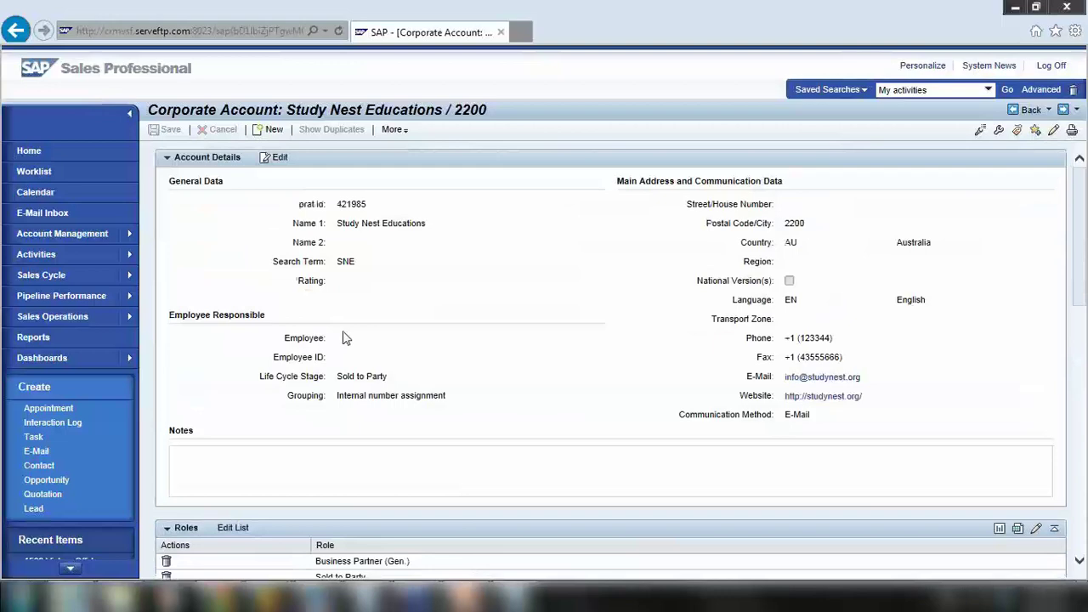
scroll(438, 307, "down", 4)
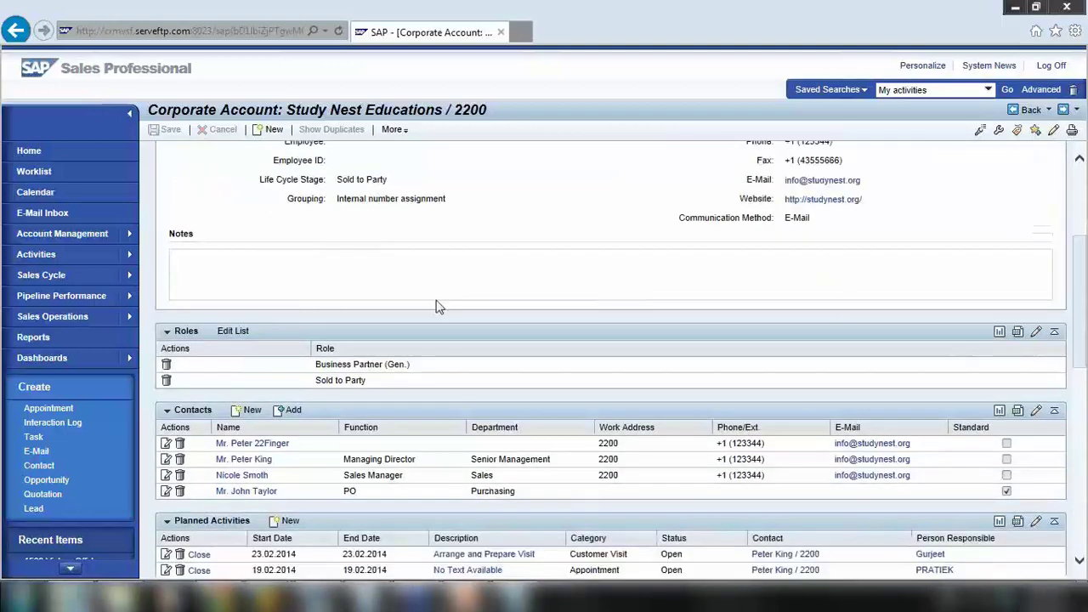
scroll(438, 307, "down", 4)
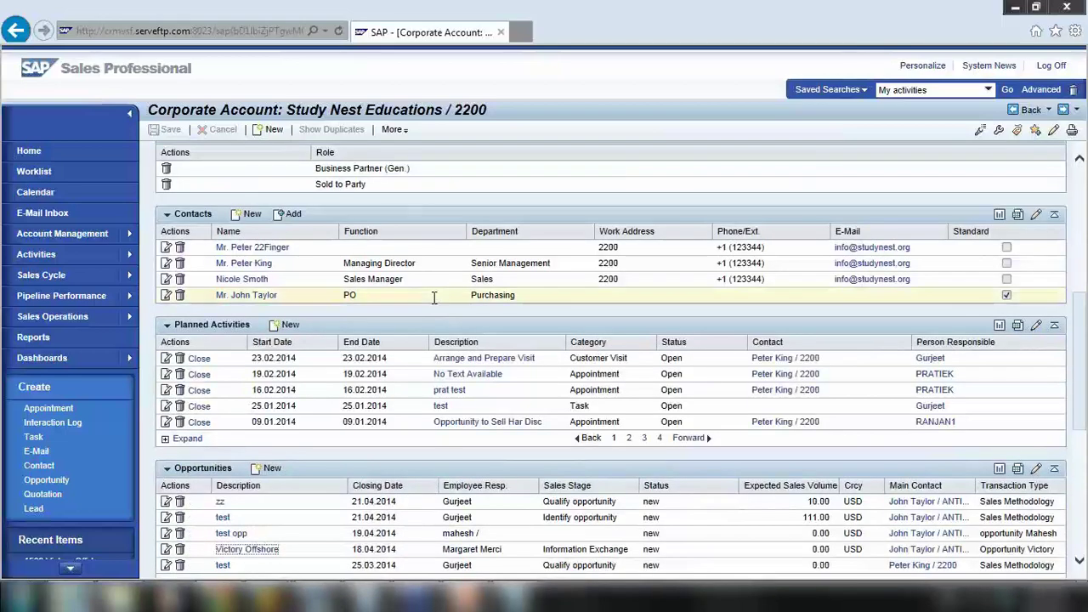
scroll(438, 300, "up", 8)
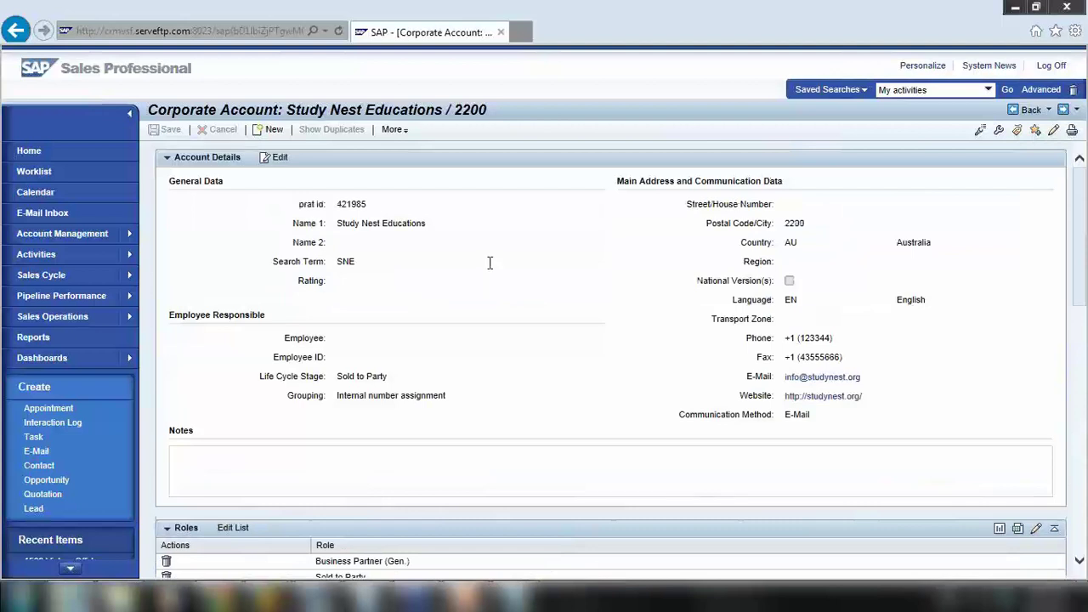
- Request the Study Nest Educations PDF fact sheet from the account's fact sheet options
left_click(402, 133)
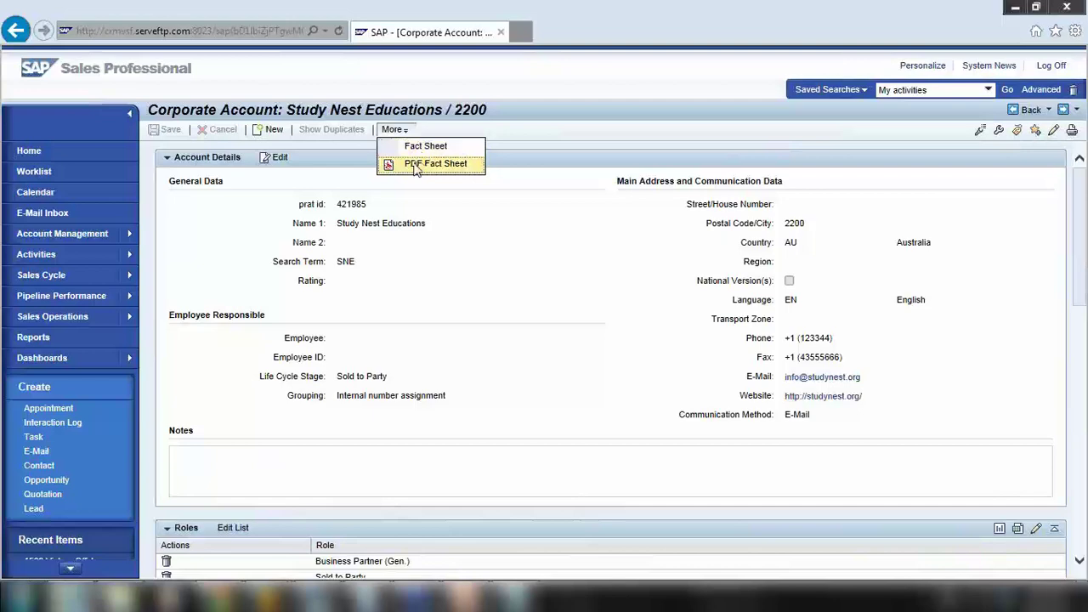
left_click(414, 166)
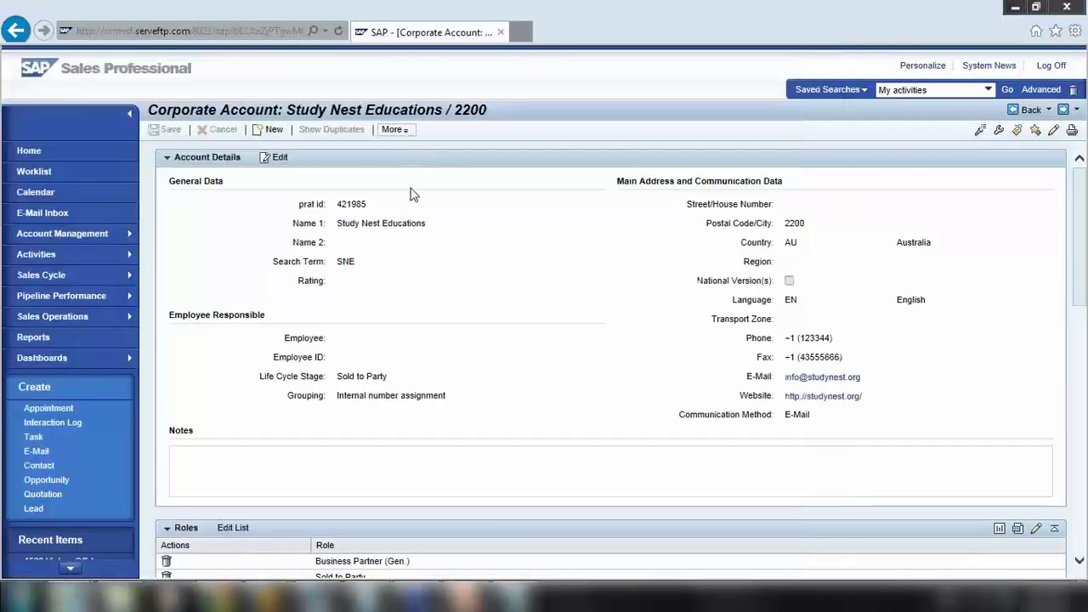
scroll(383, 306, "down", 10)
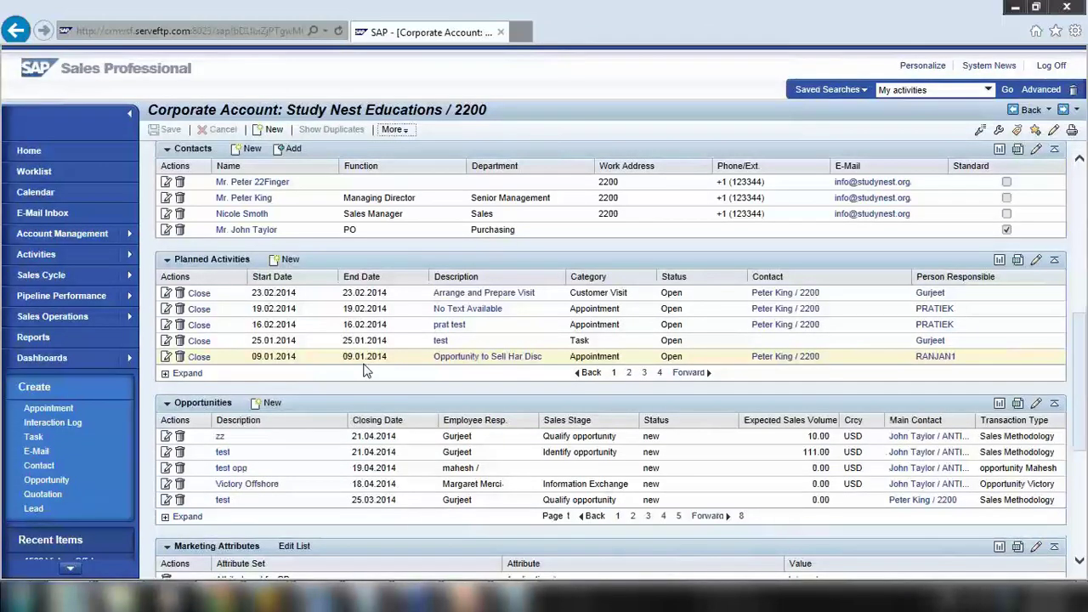
scroll(365, 372, "up", 5)
left_click(394, 131)
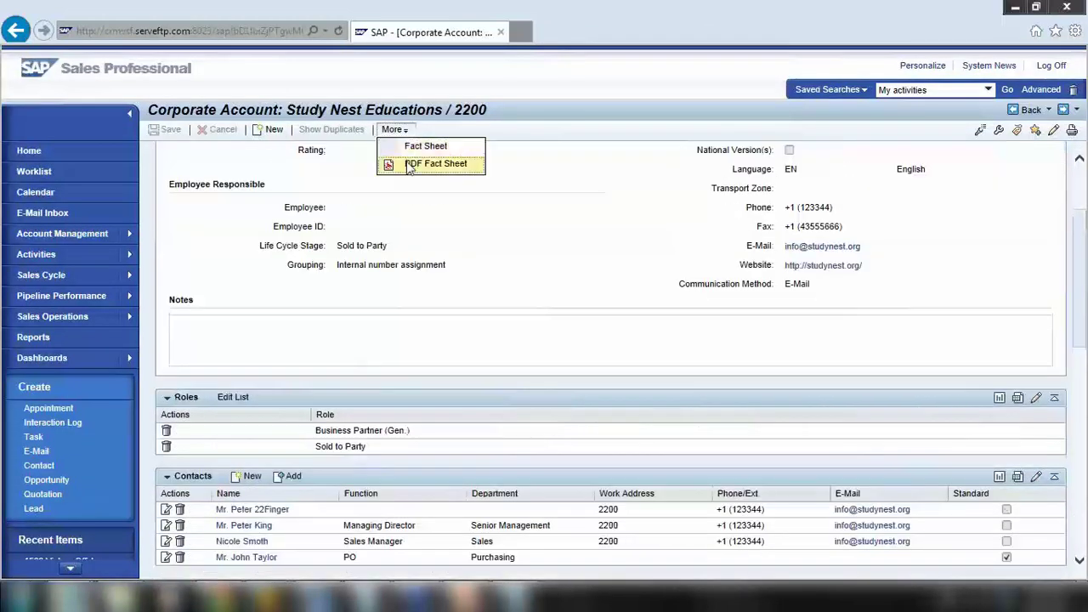
left_click(436, 164)
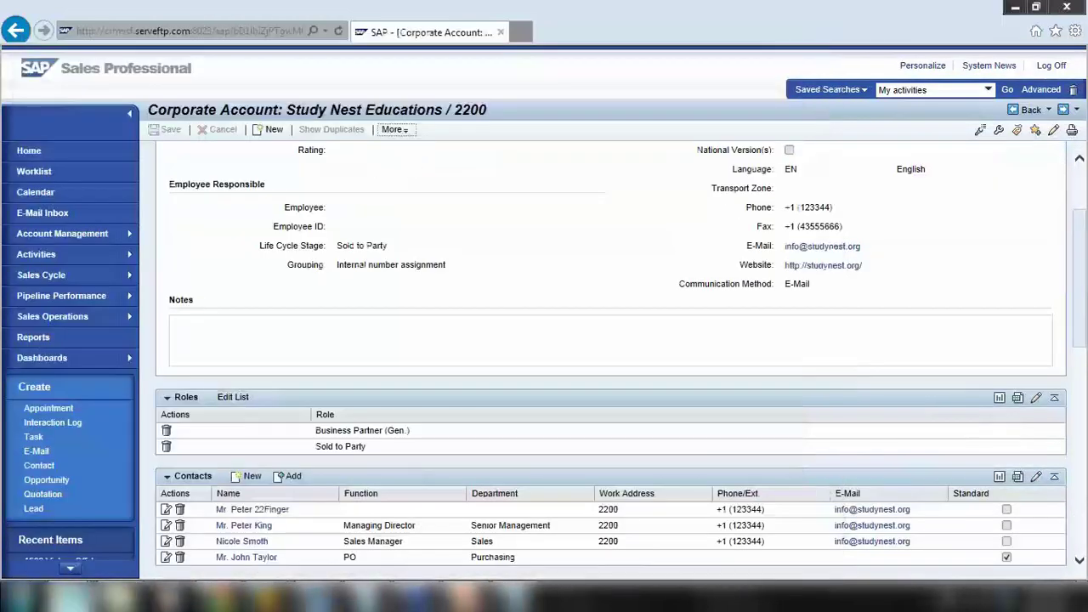
- Close the leftover blank browser window, minimize the PDF fact sheet, and bring Notepad forward
mouse_move(124, 595)
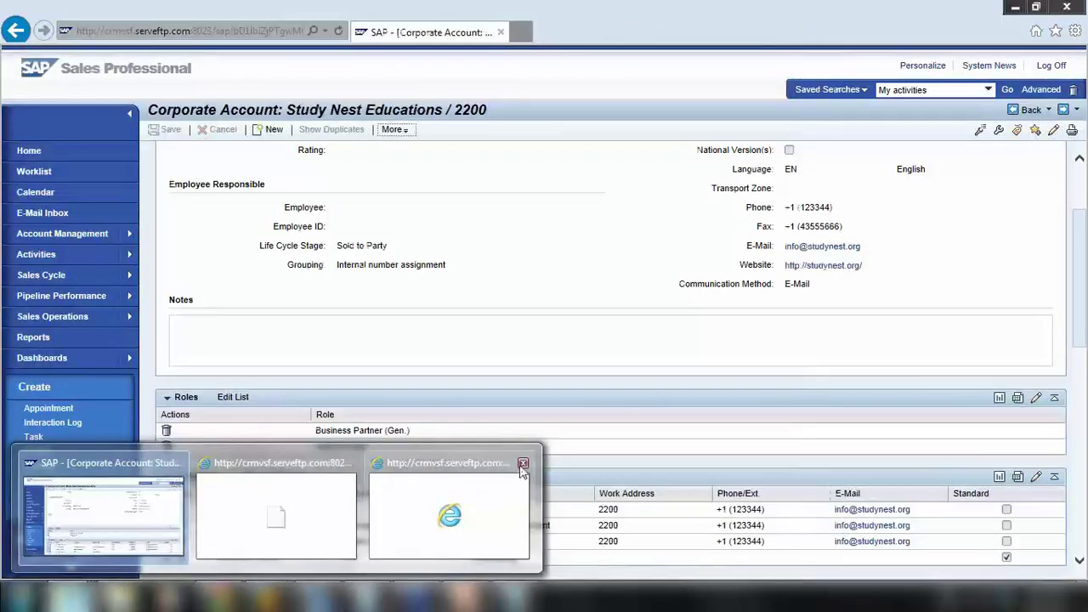
left_click(522, 464)
left_click(276, 510)
left_click(760, 35)
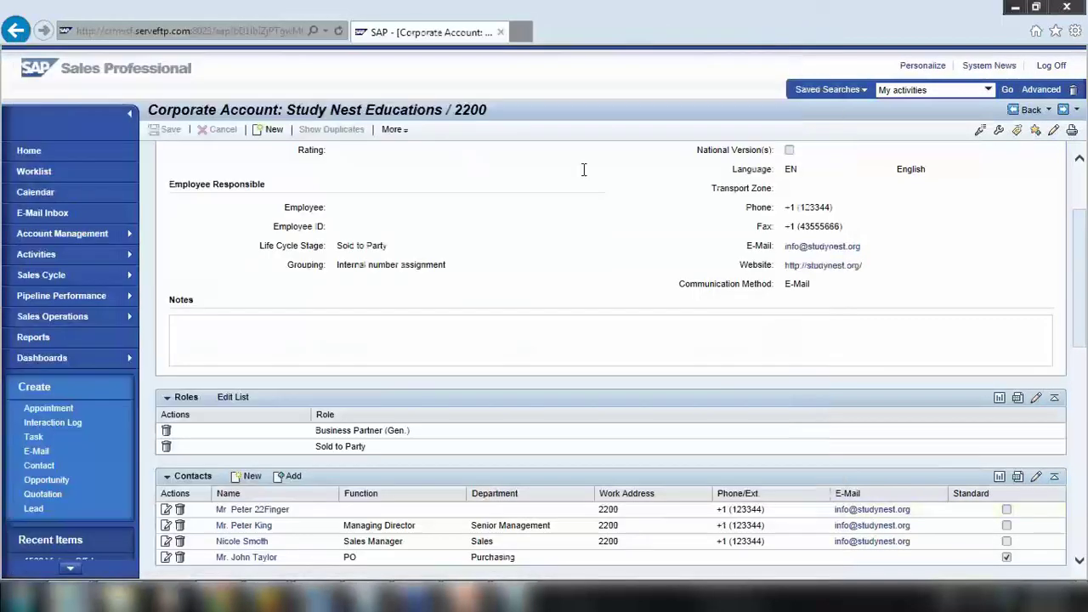
scroll(260, 255, "up", 5)
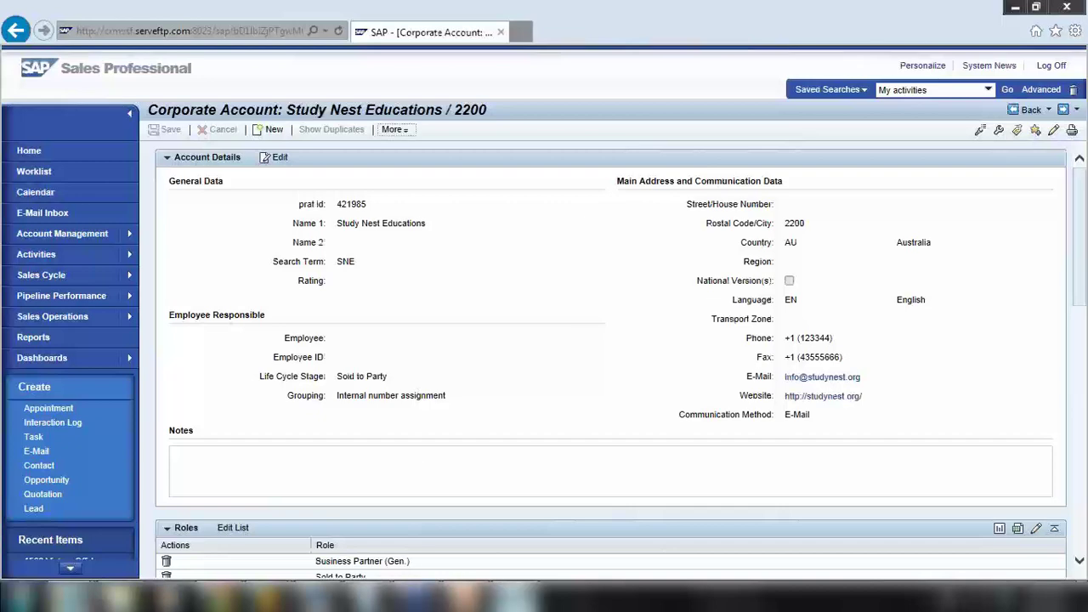
left_click(516, 597)
- Replace the old note lines with 'Fact Sheet' and 'ABC COmpany - Sales emp', adding a blank line above
left_click_drag(894, 347, 47, 297)
type("Fact Sheer")
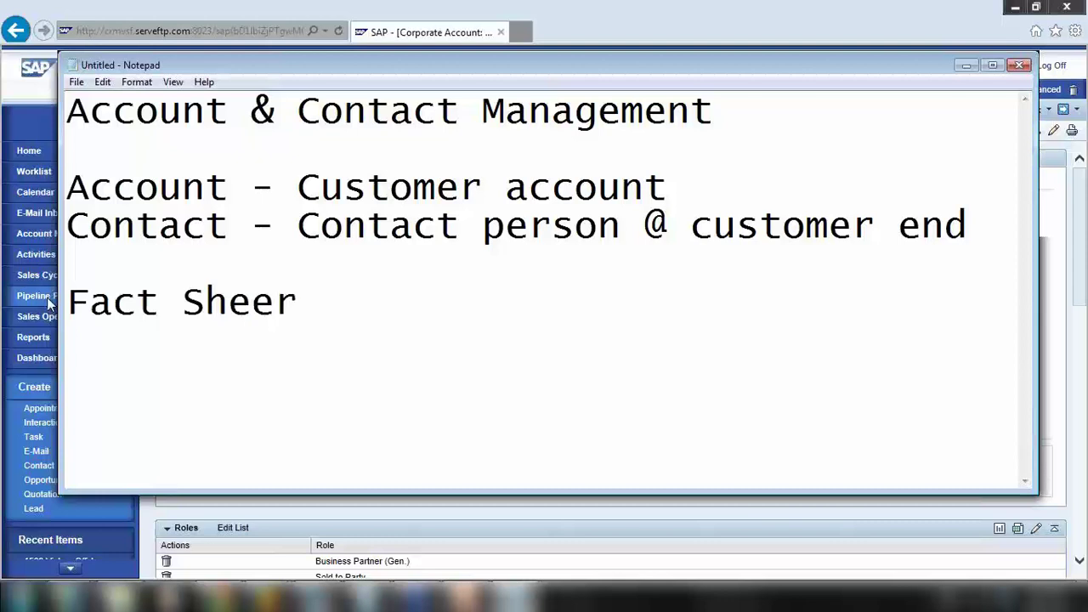
key("BackSpace")
type("t")
key("Return")
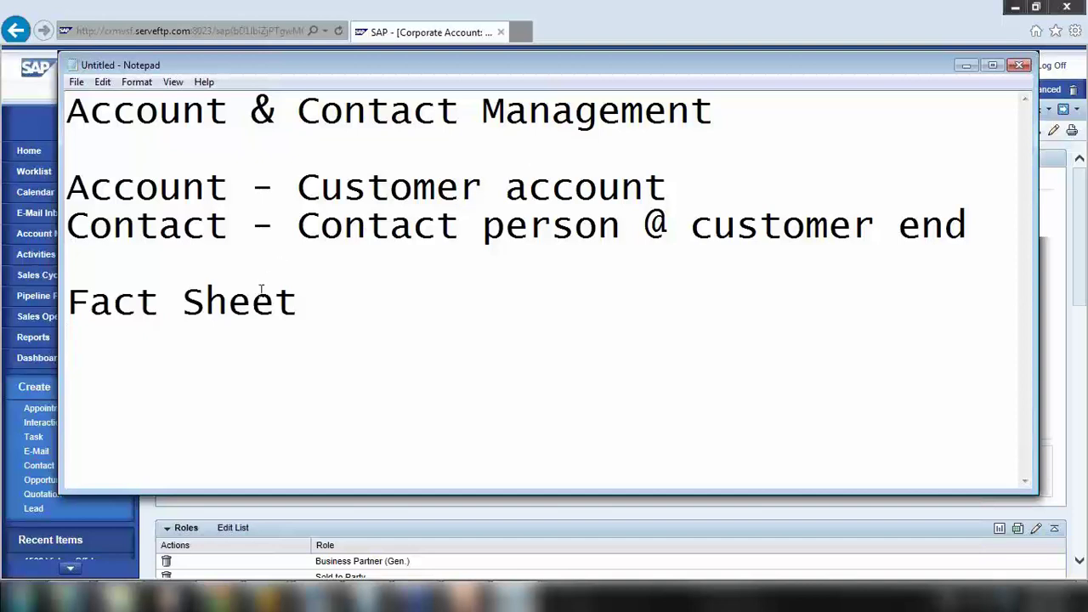
type("ABC ")
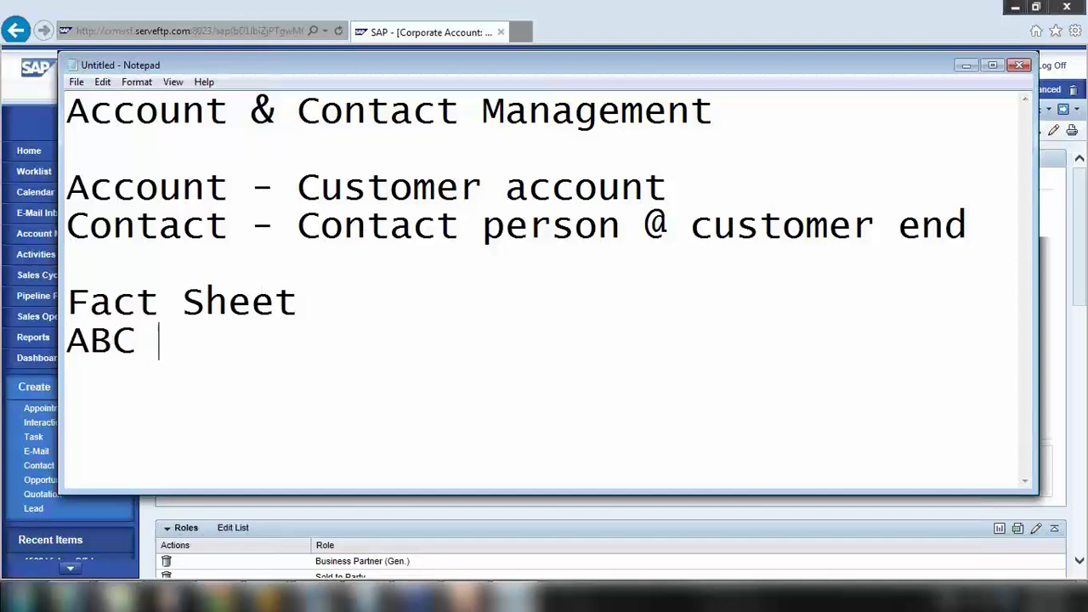
type("COmpany - ")
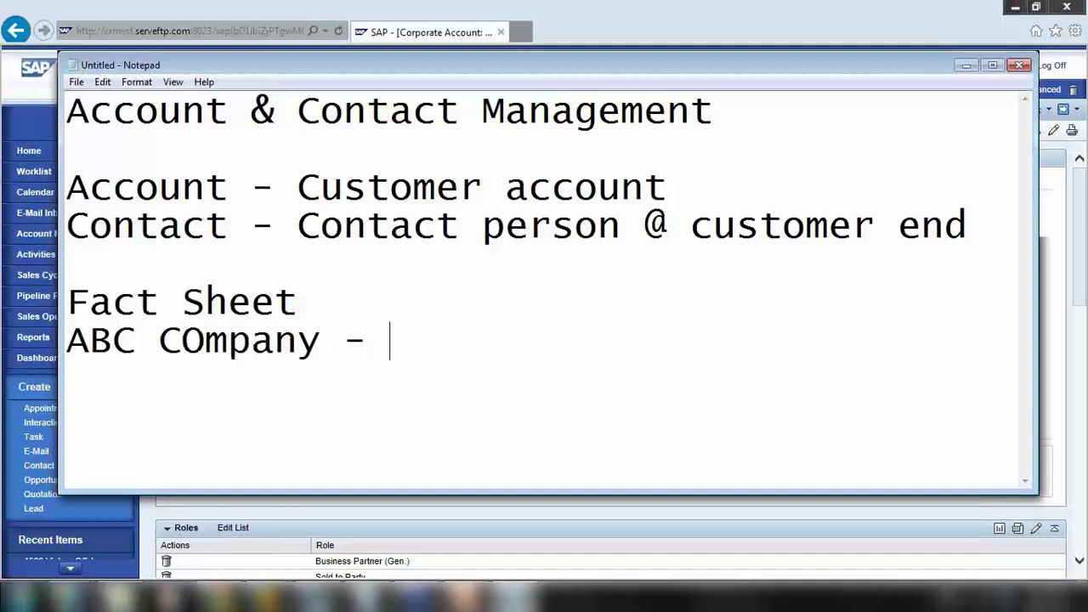
type("Sales emp")
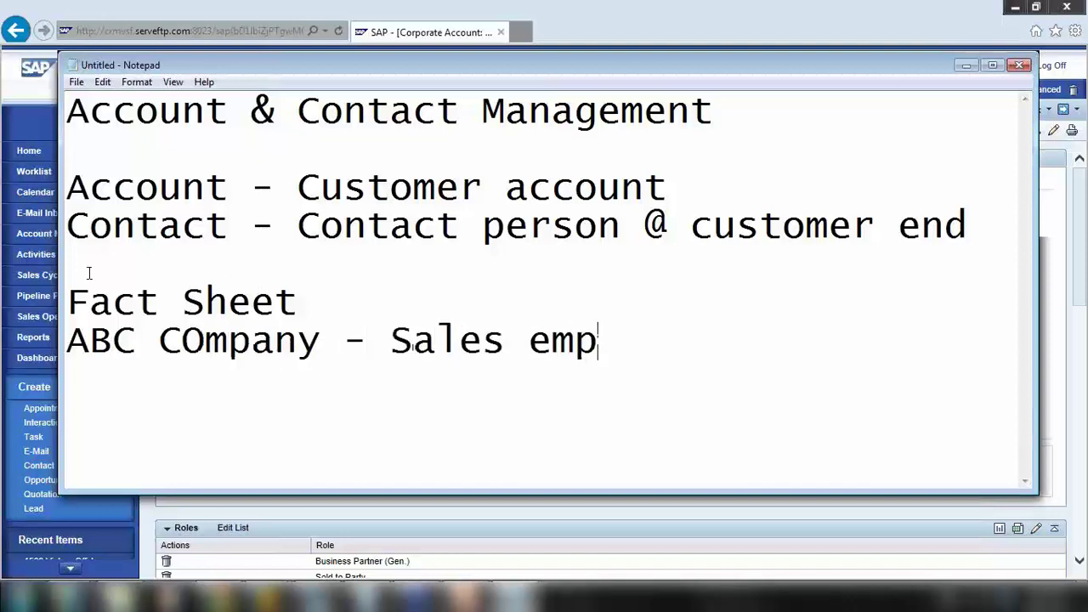
left_click(119, 271)
key("Return")
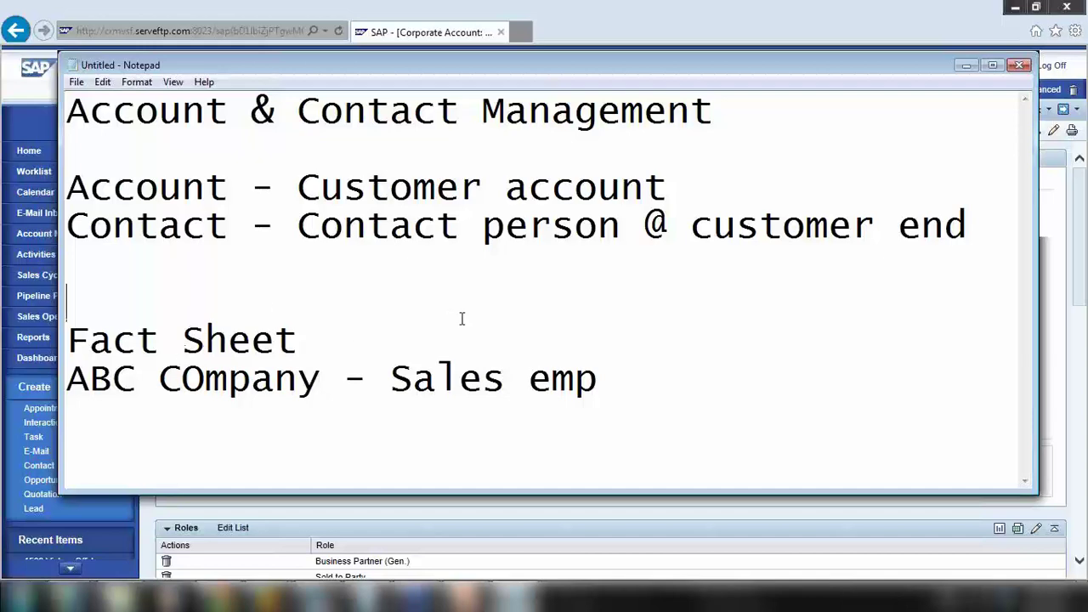
left_click(967, 65)
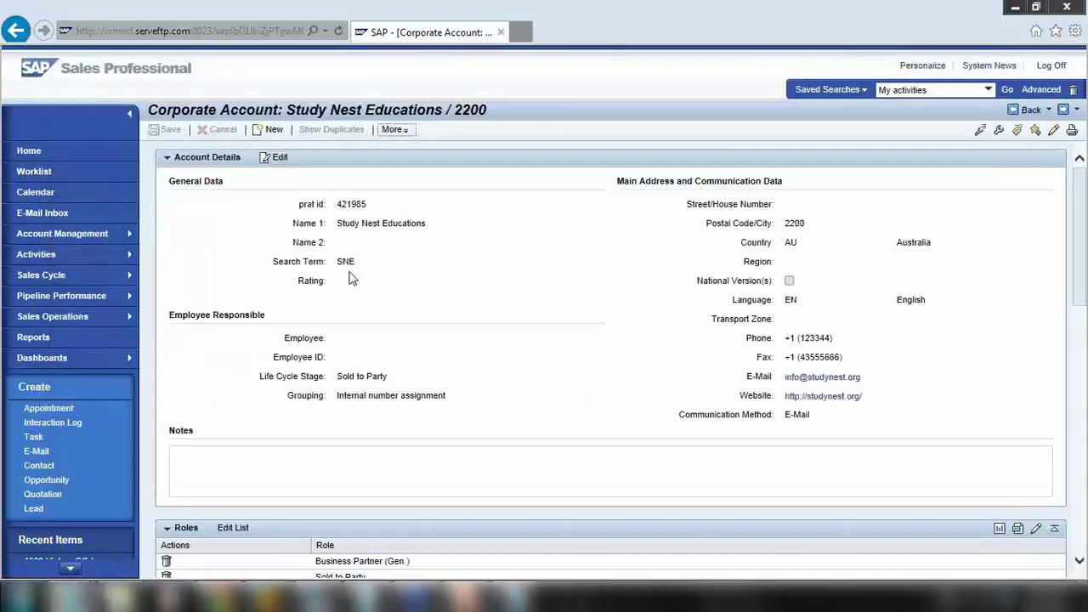
left_click_drag(338, 204, 377, 204)
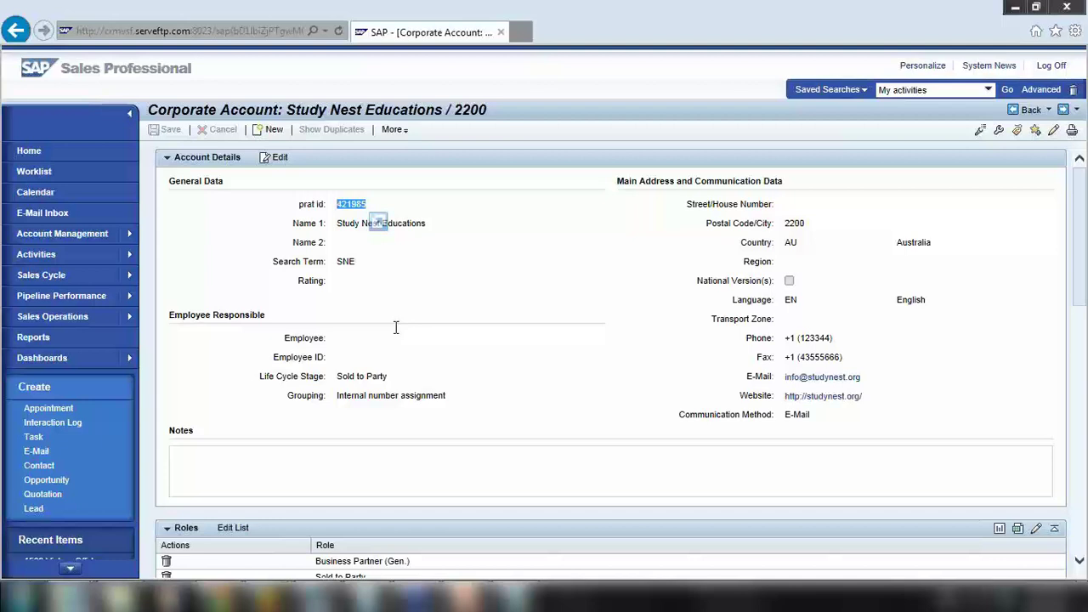
left_click(514, 595)
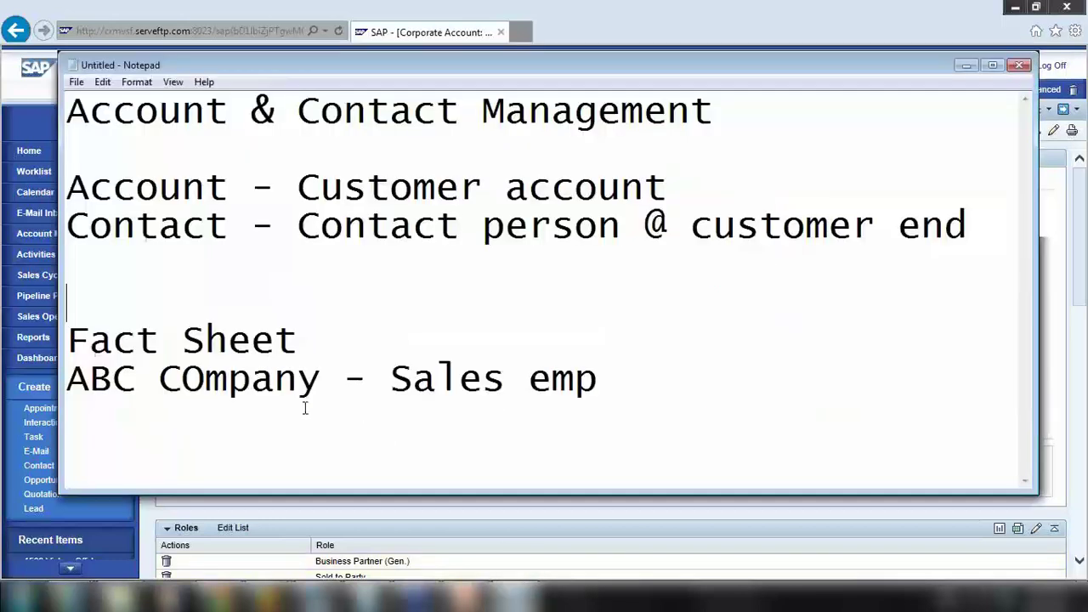
left_click_drag(68, 340, 299, 331)
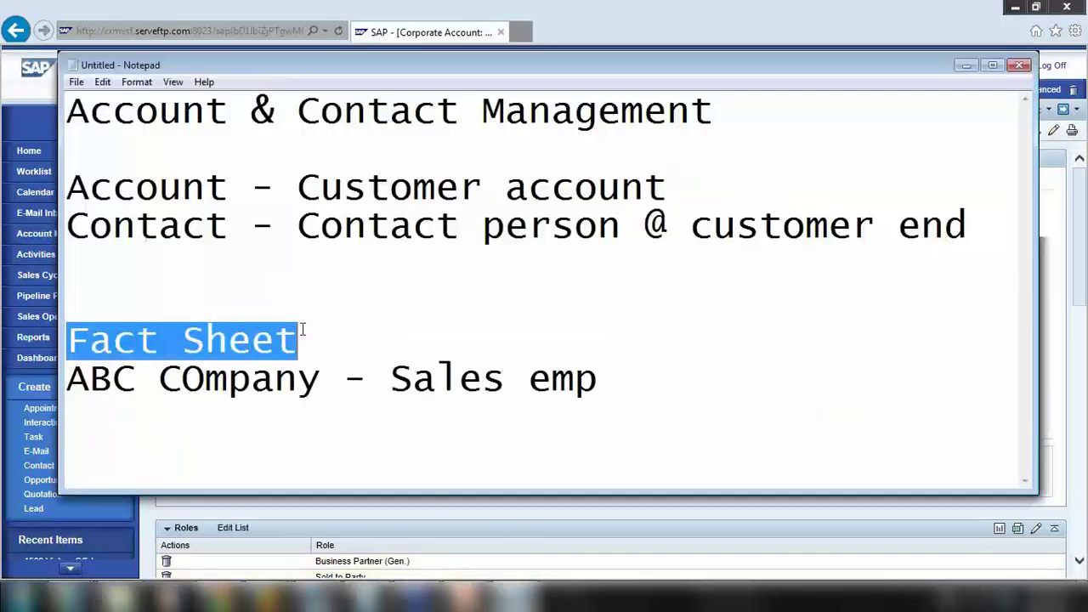
left_click(964, 66)
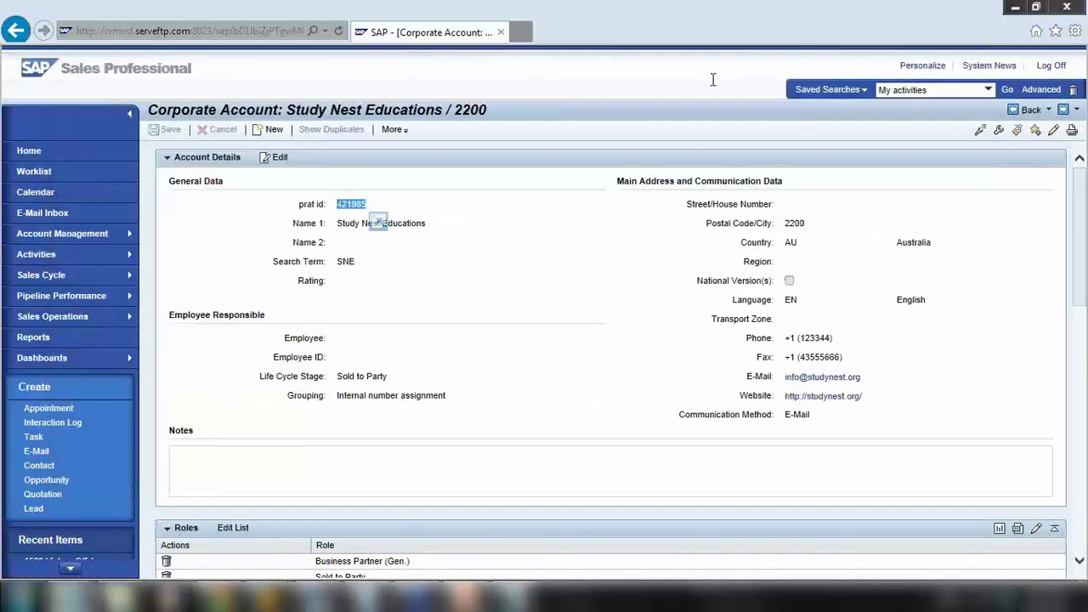
- Generate the account's PDF fact sheet from More and bring its window forward
left_click(395, 129)
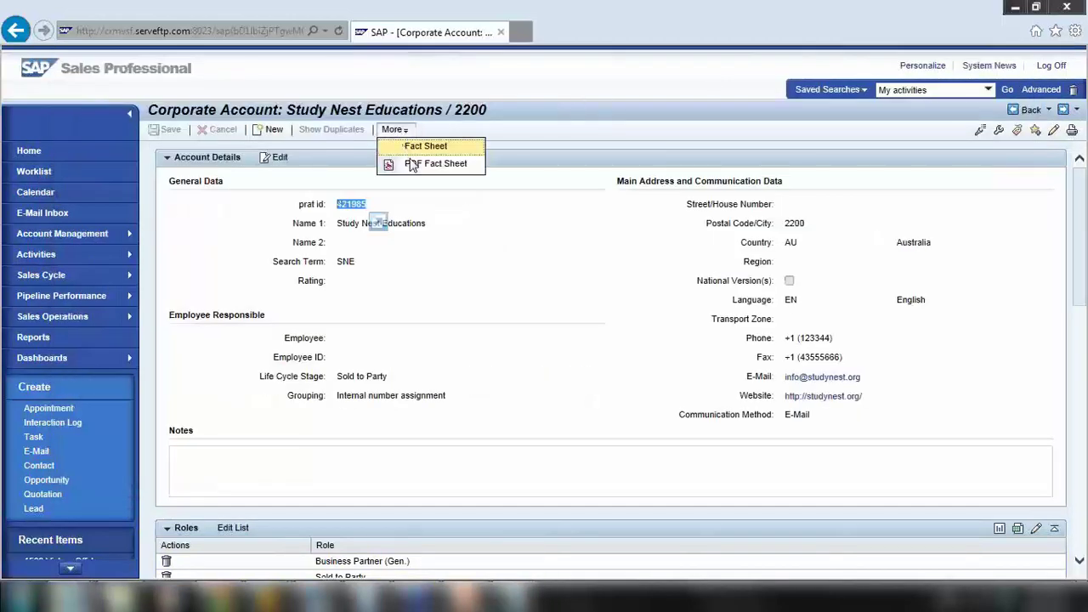
left_click(413, 165)
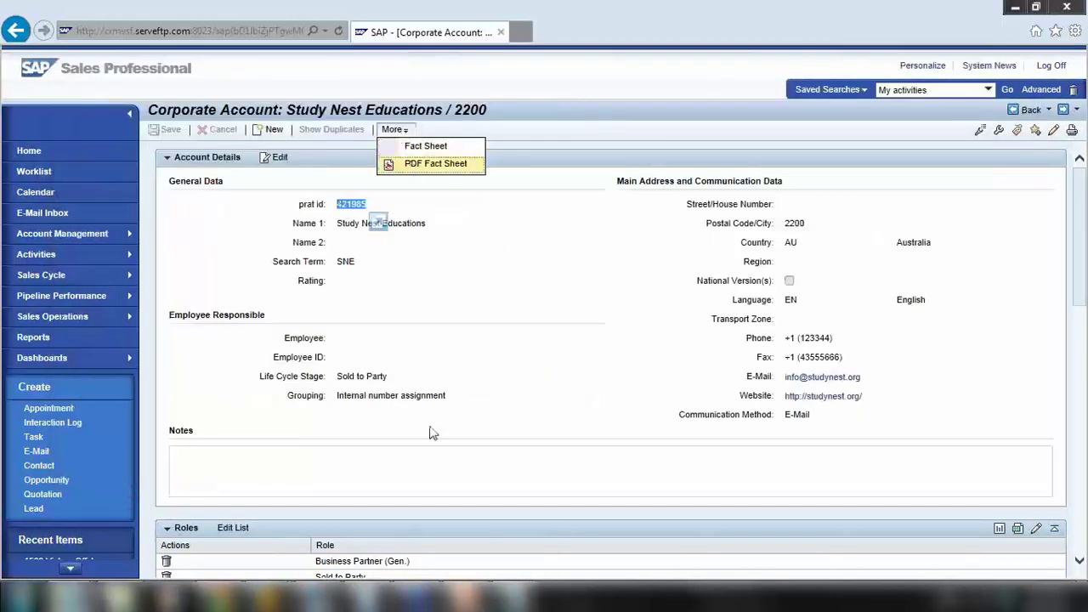
mouse_move(126, 597)
left_click(295, 532)
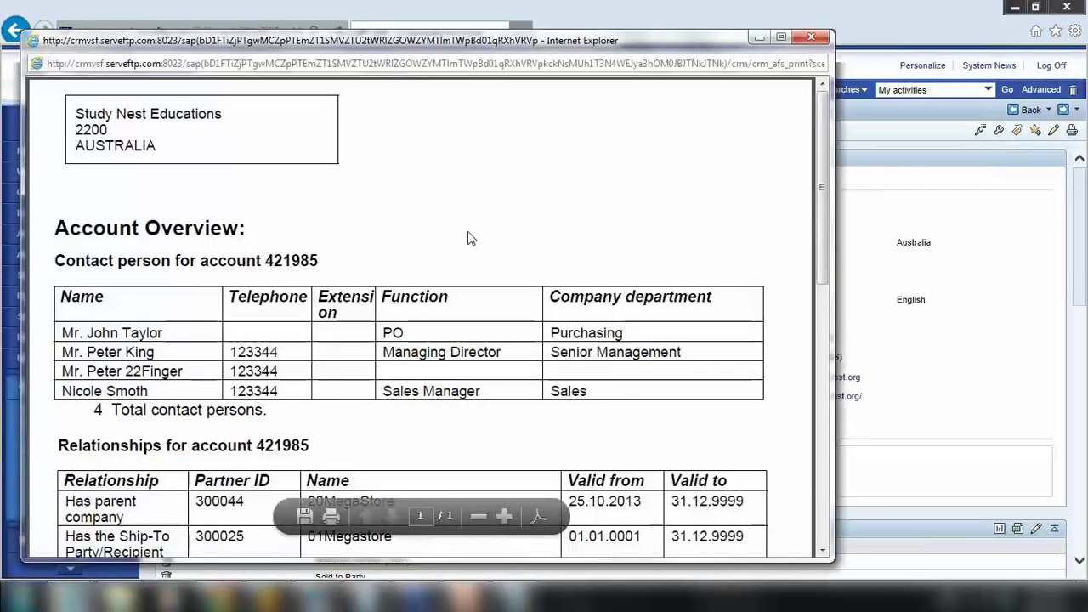
- Scroll through the PDF fact sheet, highlighting the four contact persons and five relationships
scroll(402, 263, "down", 3)
left_click_drag(61, 217, 171, 216)
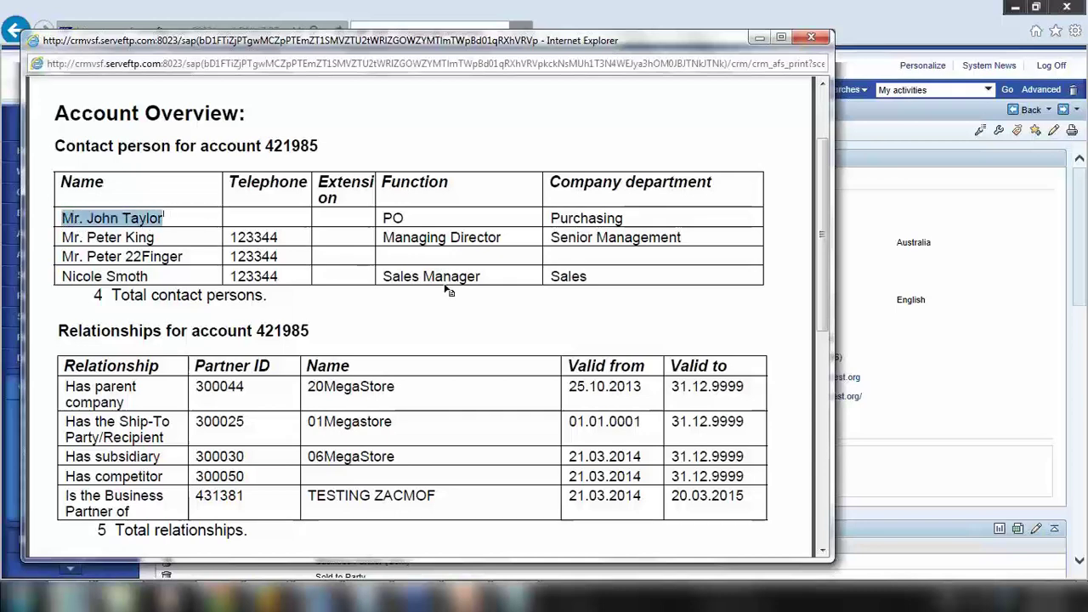
left_click(398, 230)
scroll(252, 244, "down", 1)
left_click_drag(252, 221, 318, 228)
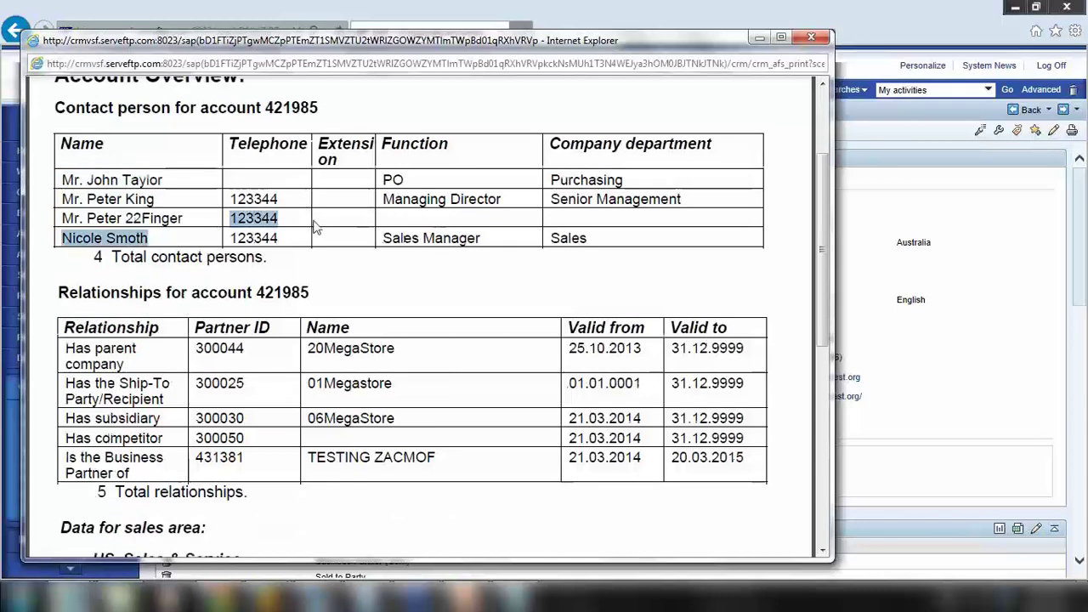
scroll(255, 263, "down", 3)
left_click_drag(141, 249, 479, 358)
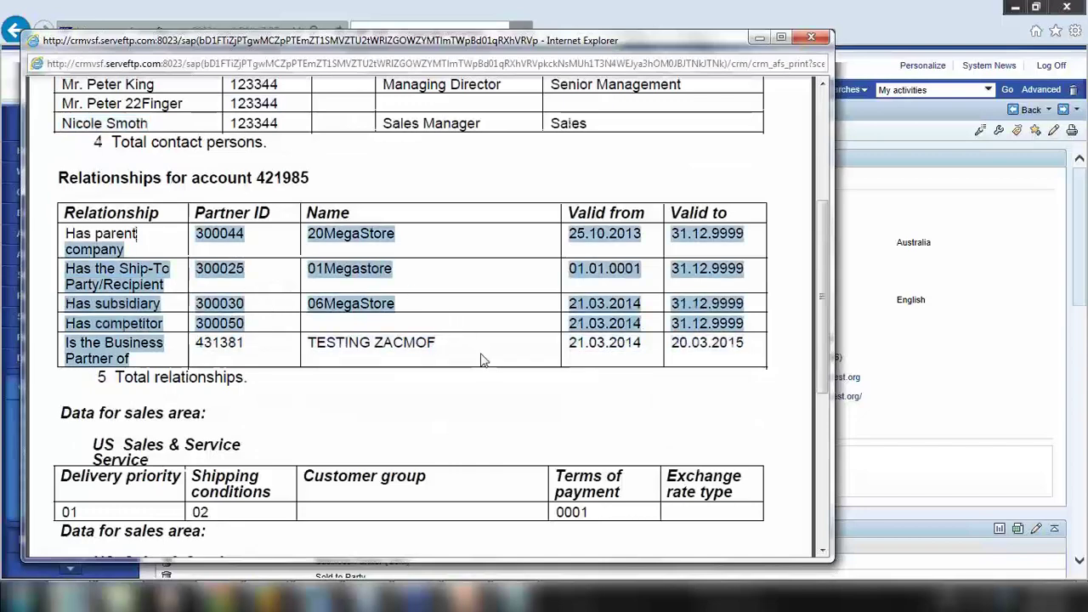
scroll(347, 329, "down", 3)
scroll(347, 329, "down", 3)
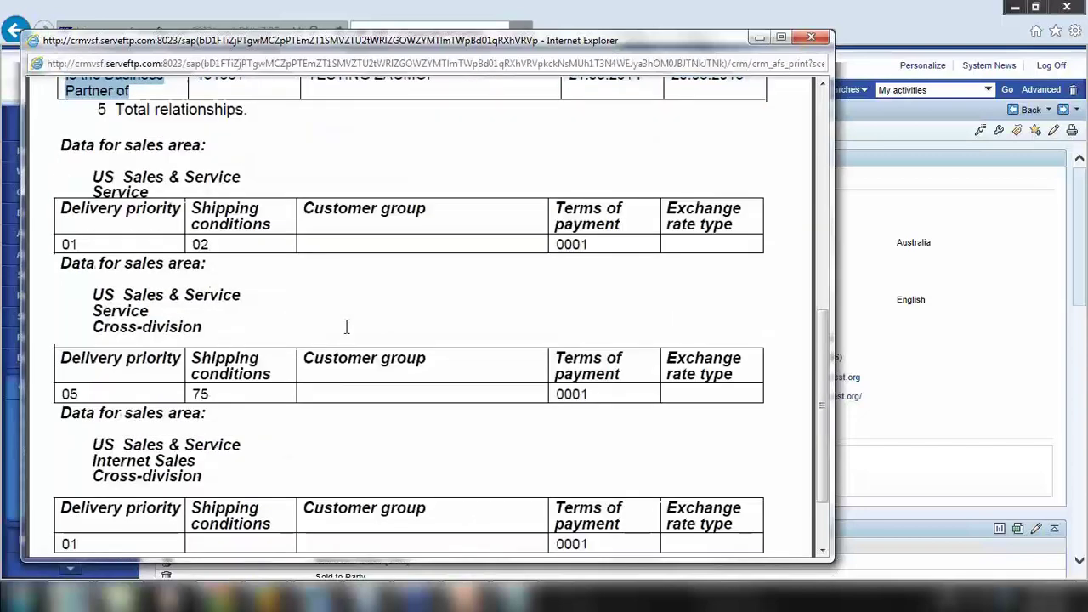
scroll(347, 327, "down", 3)
scroll(347, 326, "up", 15)
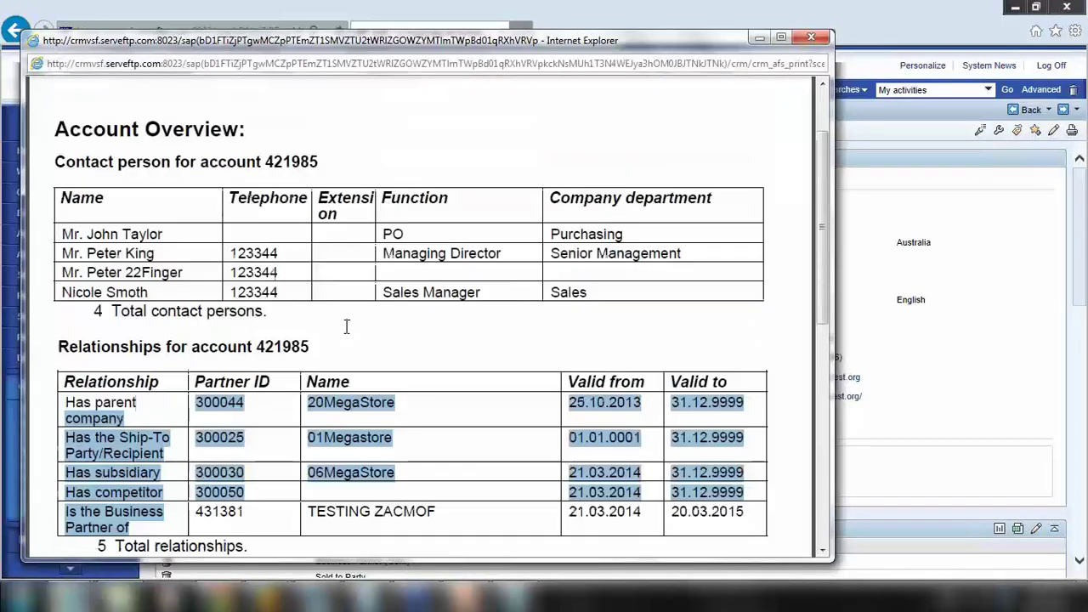
- Close the browser PDF window, open the saved Fact Sheet.pdf from Dropbox, and hide the folder
left_click(812, 36)
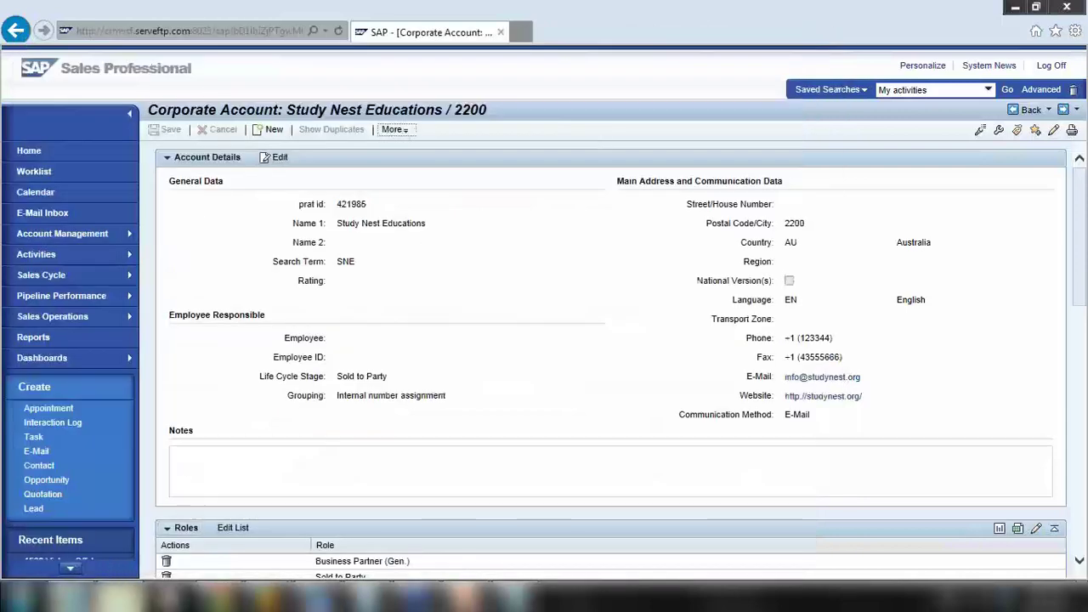
left_click(119, 595)
left_click(158, 128)
double_click(264, 162)
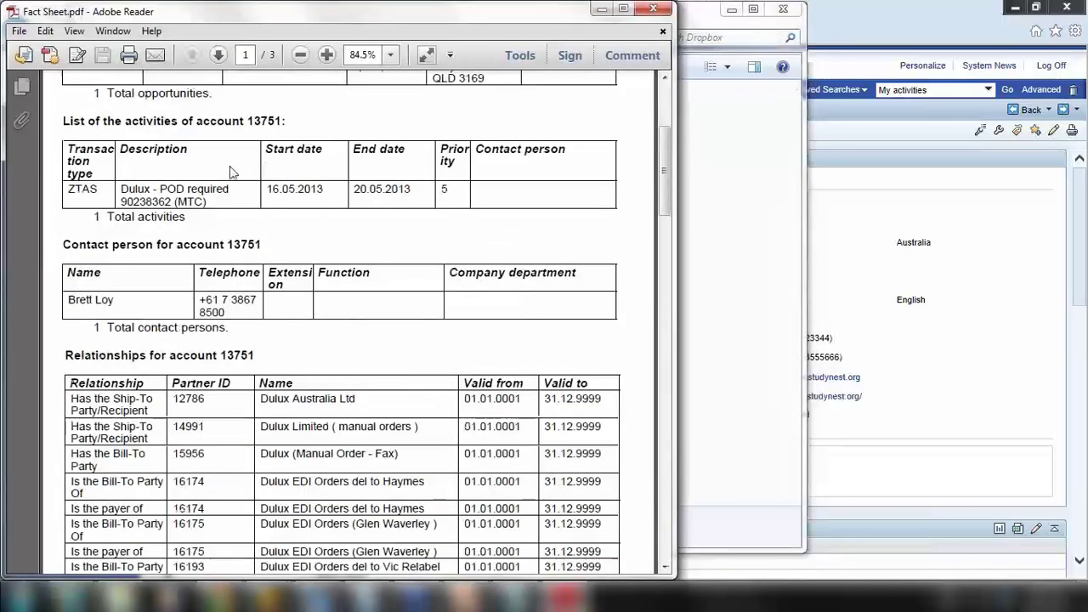
left_click(701, 22)
left_click(730, 11)
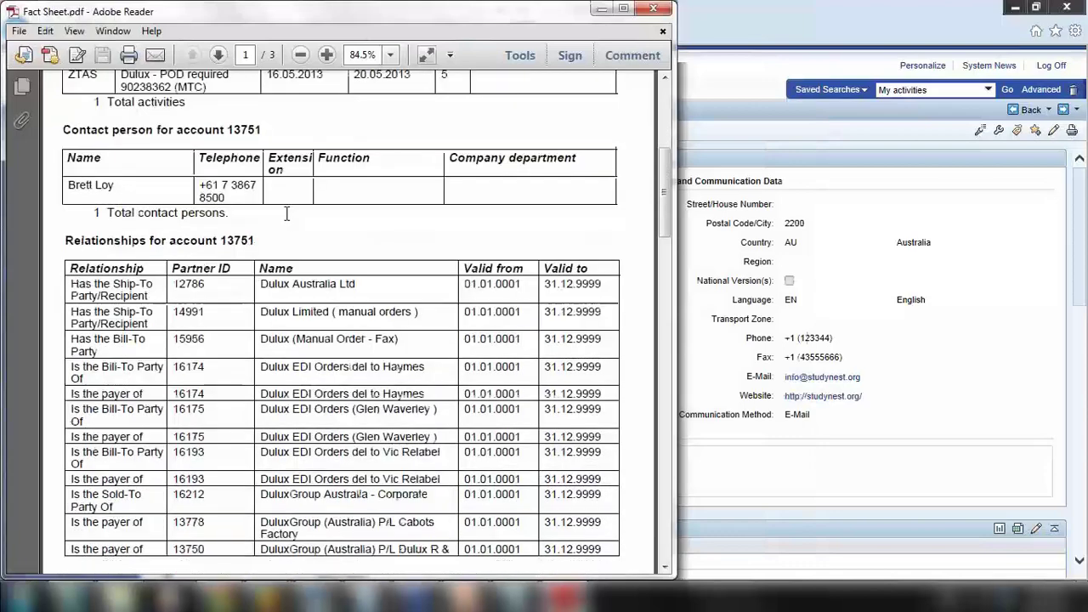
scroll(287, 221, "down", 10)
scroll(287, 221, "down", 7)
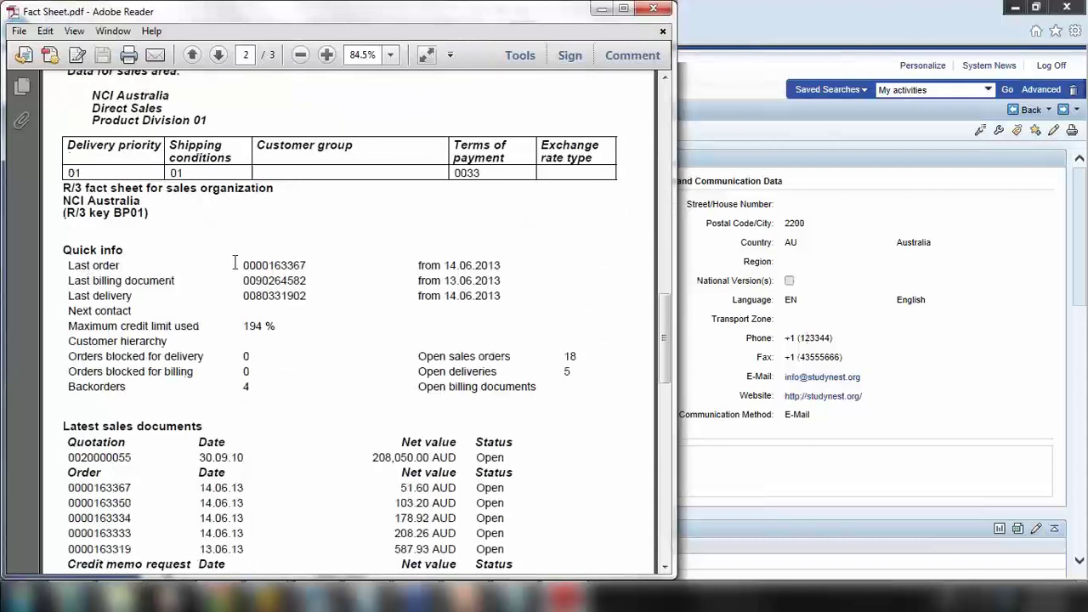
left_click_drag(275, 260, 442, 264)
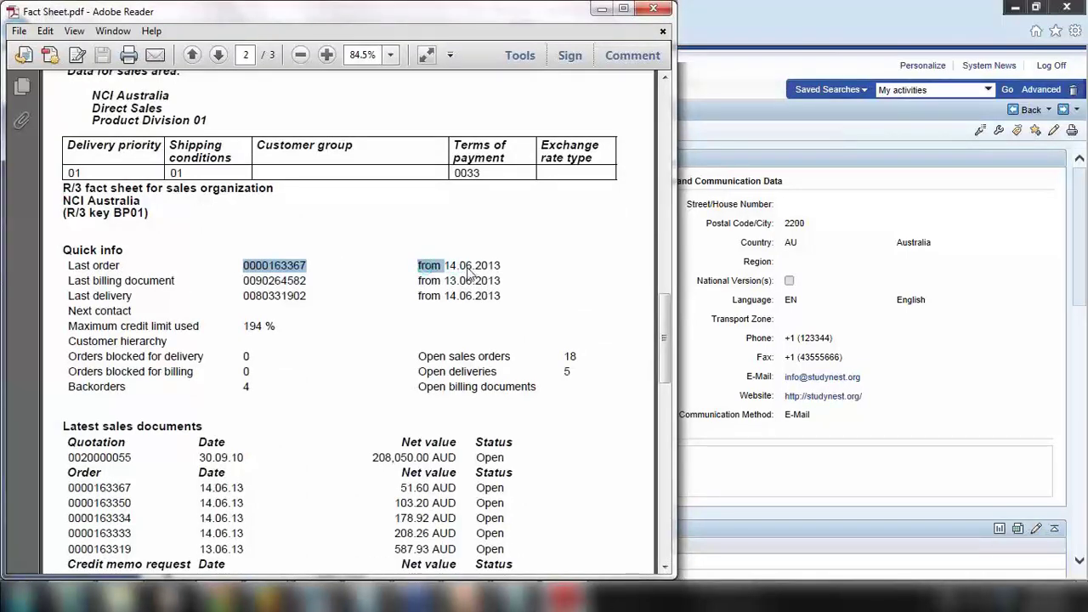
left_click_drag(244, 280, 500, 280)
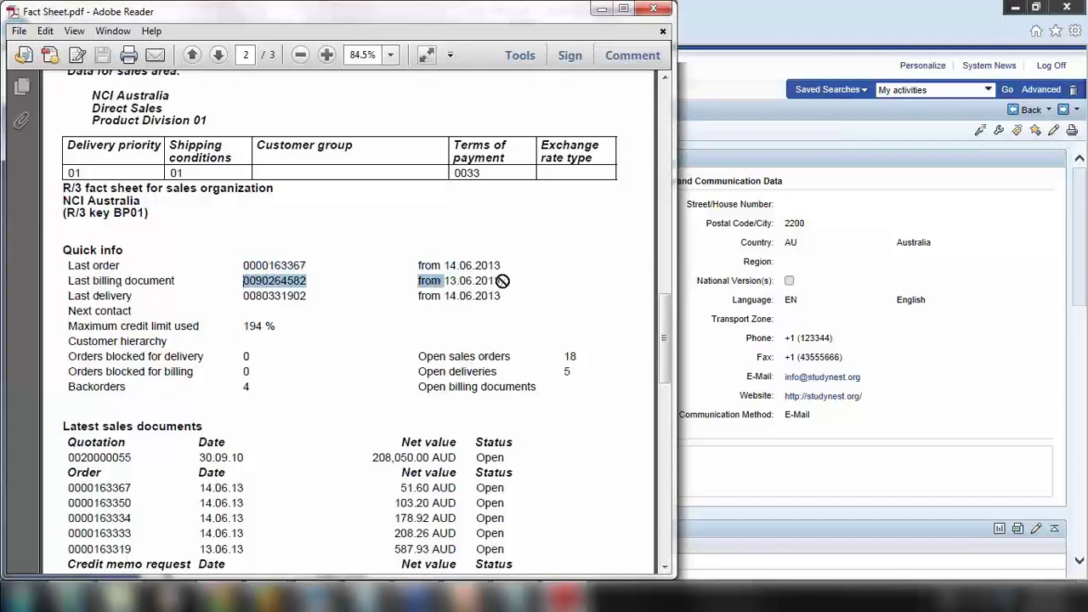
left_click_drag(244, 296, 308, 297)
scroll(225, 336, "down", 3)
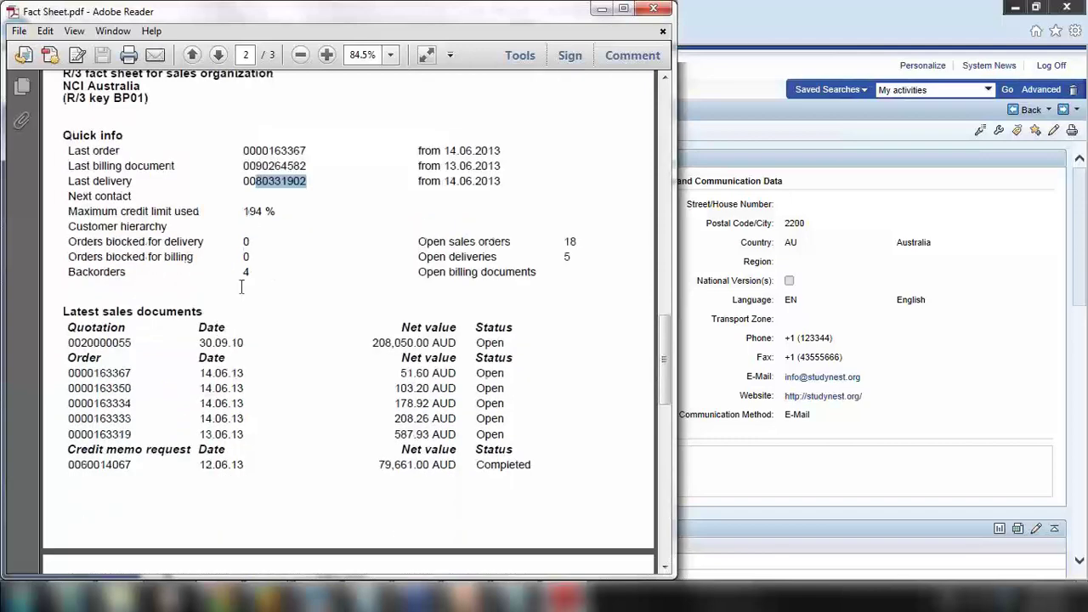
left_click(251, 216)
double_click(251, 216)
- Highlight the quotation rows, the five latest order rows, and the credit memo row
scroll(190, 294, "down", 2)
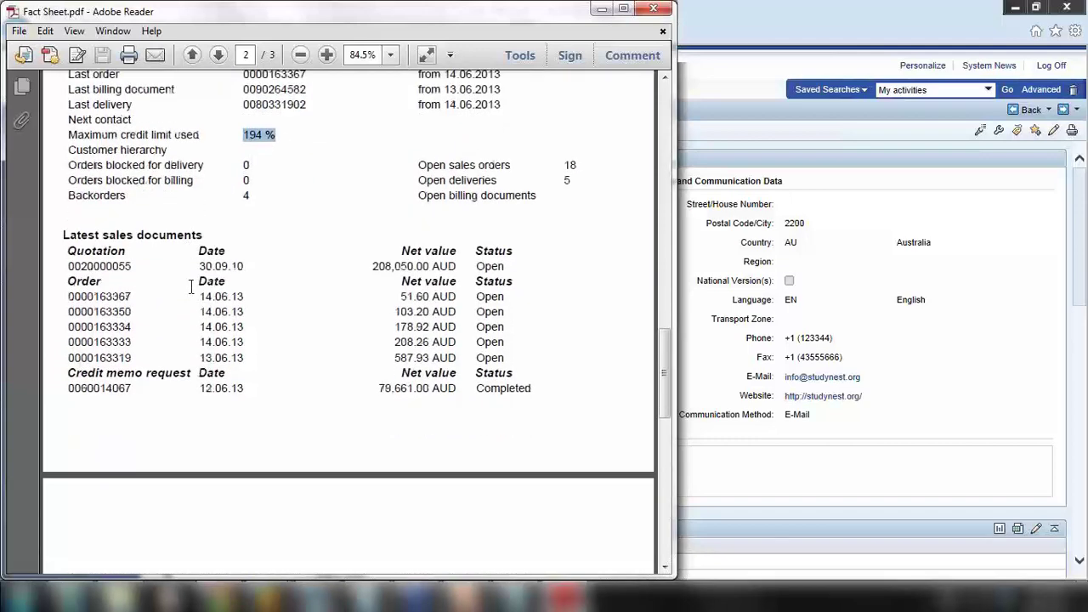
left_click_drag(73, 266, 506, 285)
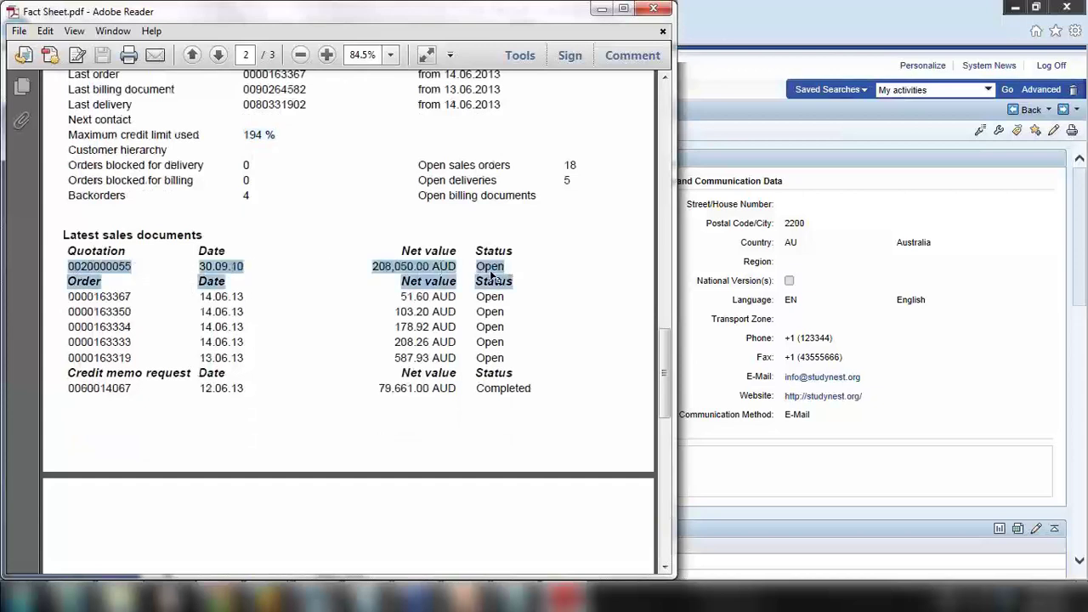
left_click(117, 311)
left_click_drag(68, 296, 508, 358)
scroll(204, 365, "down", 2)
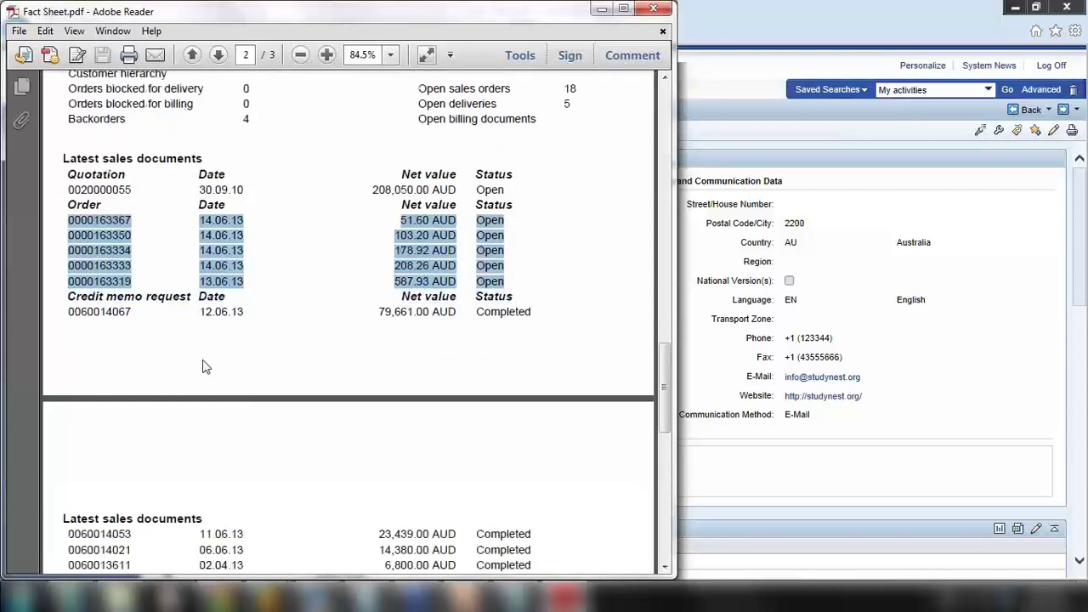
triple_click(289, 323)
scroll(242, 358, "down", 1)
scroll(242, 359, "down", 3)
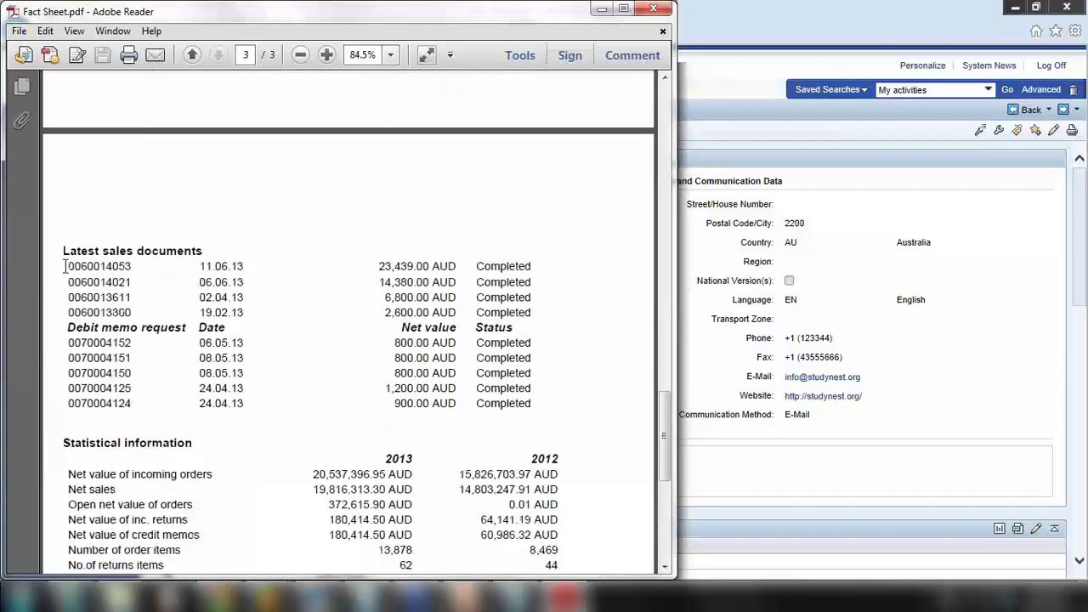
left_click_drag(66, 266, 418, 317)
scroll(222, 350, "down", 3)
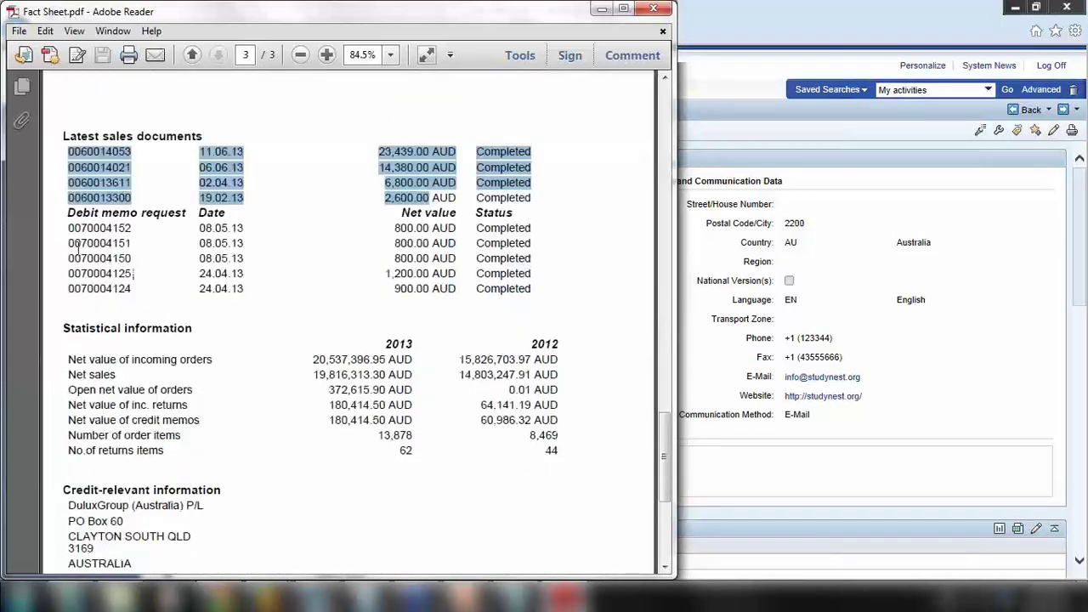
left_click_drag(68, 242, 301, 277)
scroll(225, 345, "down", 4)
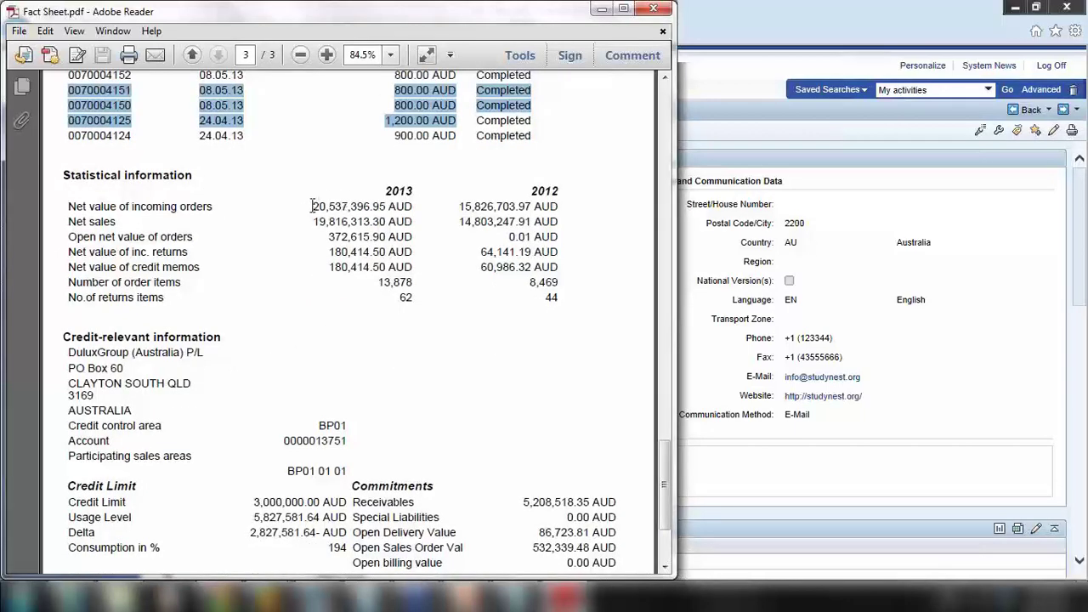
- Highlight the 2013 and 2012 net values of incoming orders and the 2013 open order value
left_click_drag(312, 205, 561, 206)
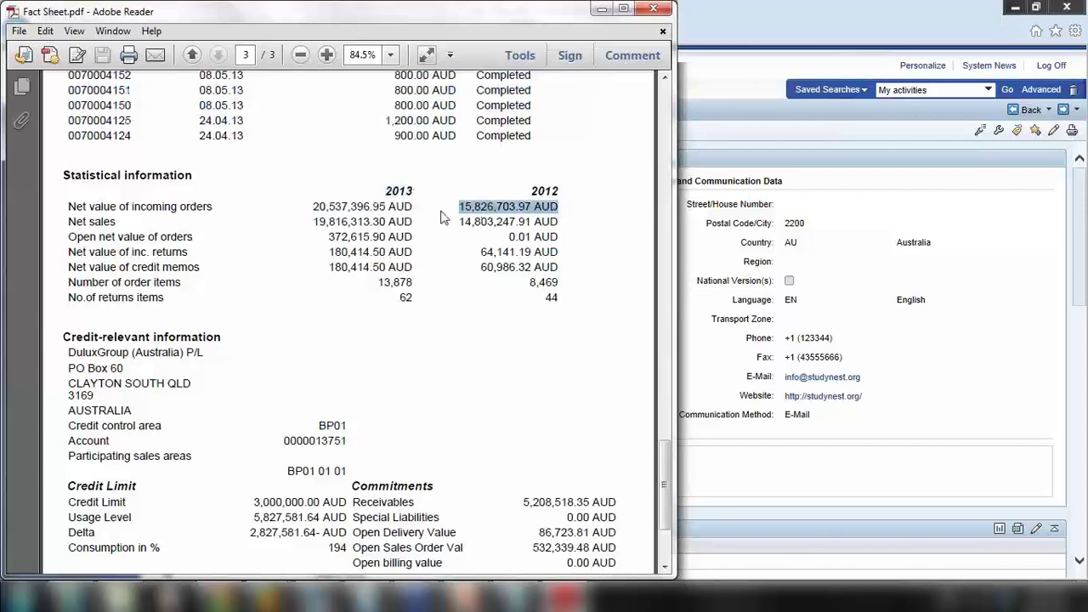
left_click_drag(314, 206, 575, 212)
left_click_drag(329, 235, 431, 235)
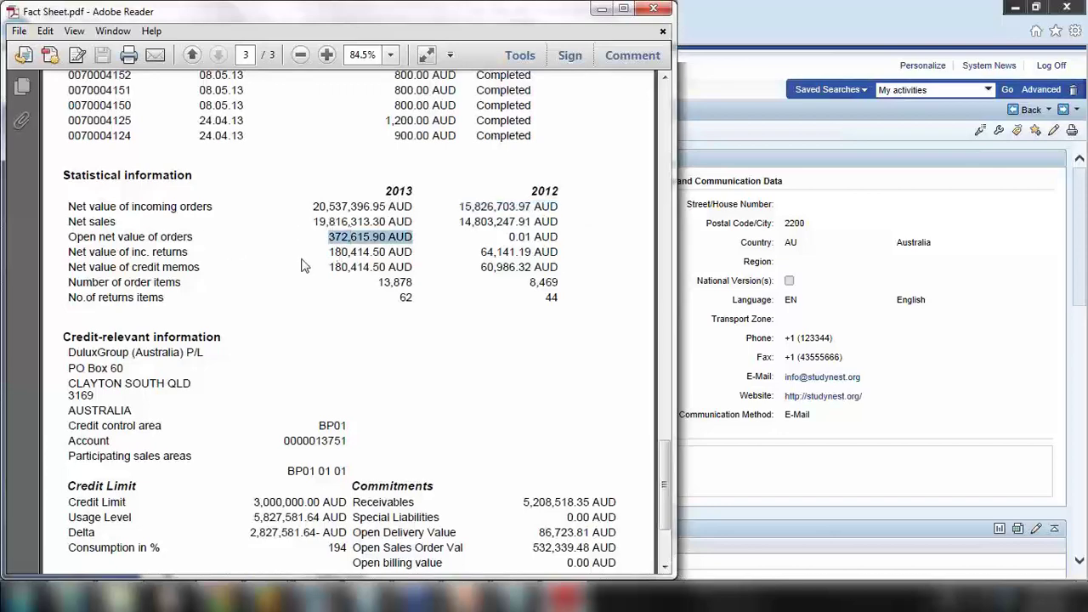
scroll(301, 266, "down", 4)
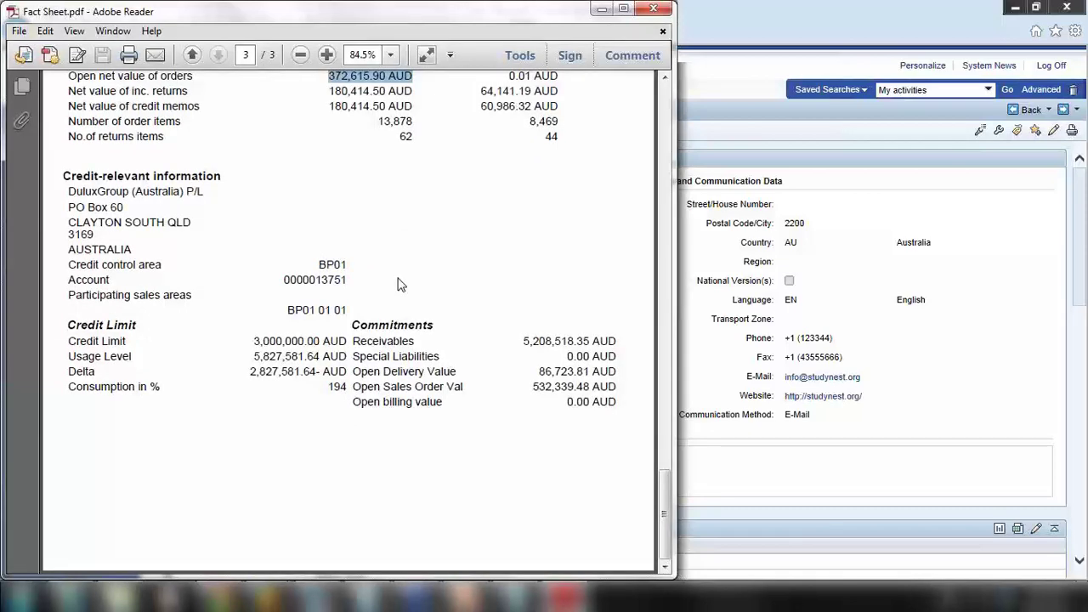
- Close the PDF fact sheet and dismiss the account's fact sheet options without choosing one
left_click(653, 9)
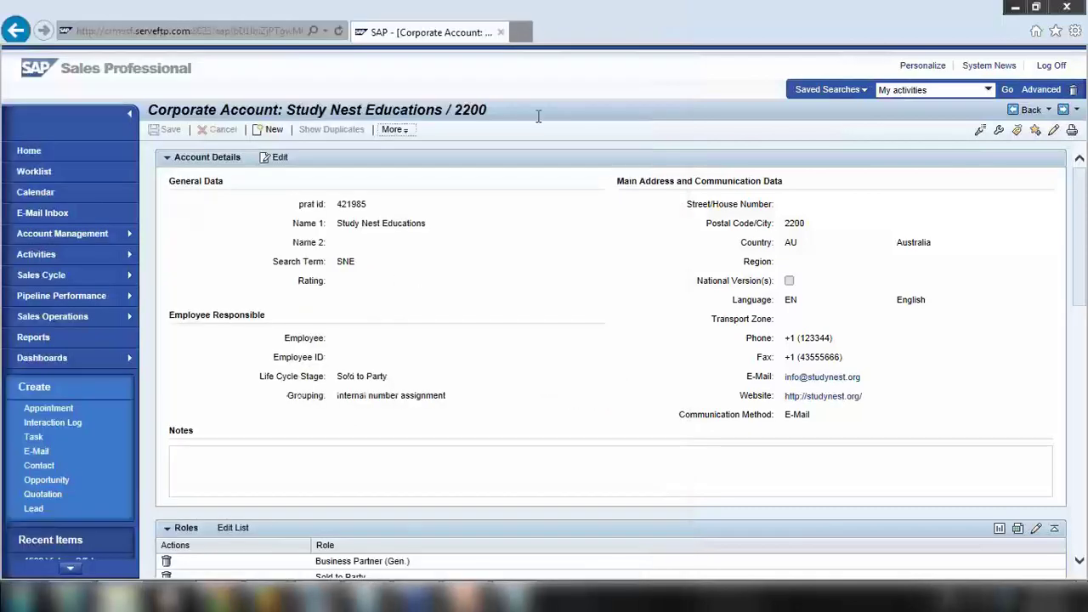
left_click(407, 130)
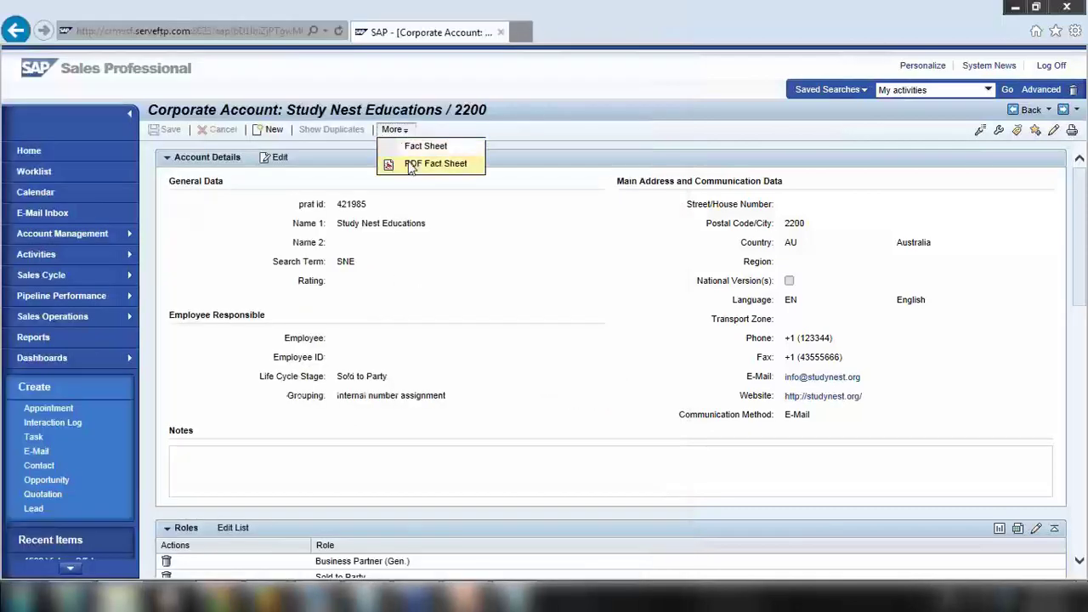
left_click(447, 304)
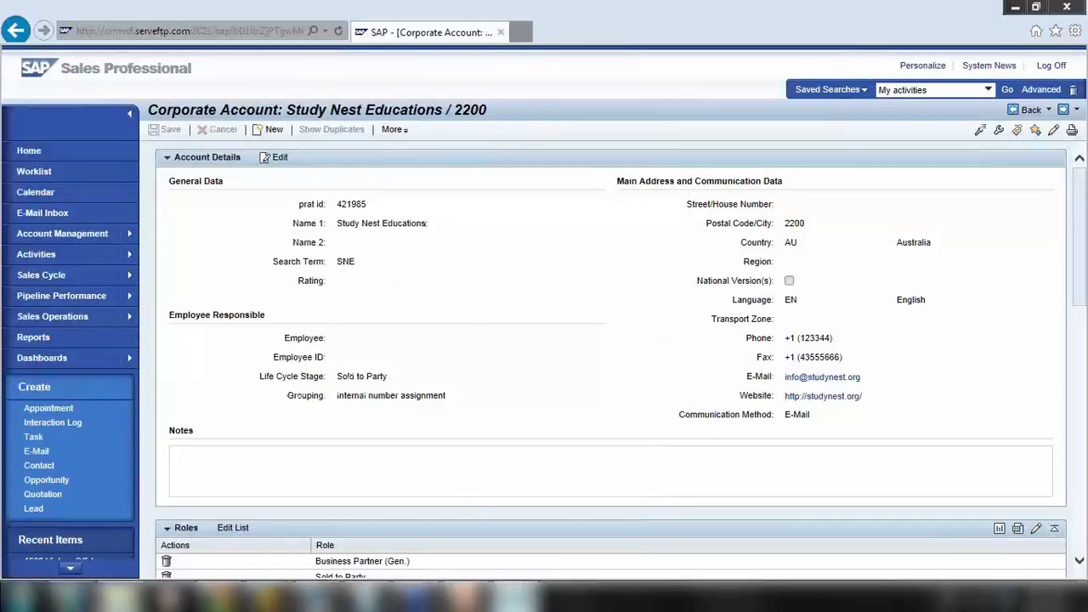
- Highlight 'Sheet' in the Notepad notes, minimize Notepad, and show PowerPoint slide 3, Account & Contact Management
left_click(514, 597)
left_click(183, 344)
double_click(261, 351)
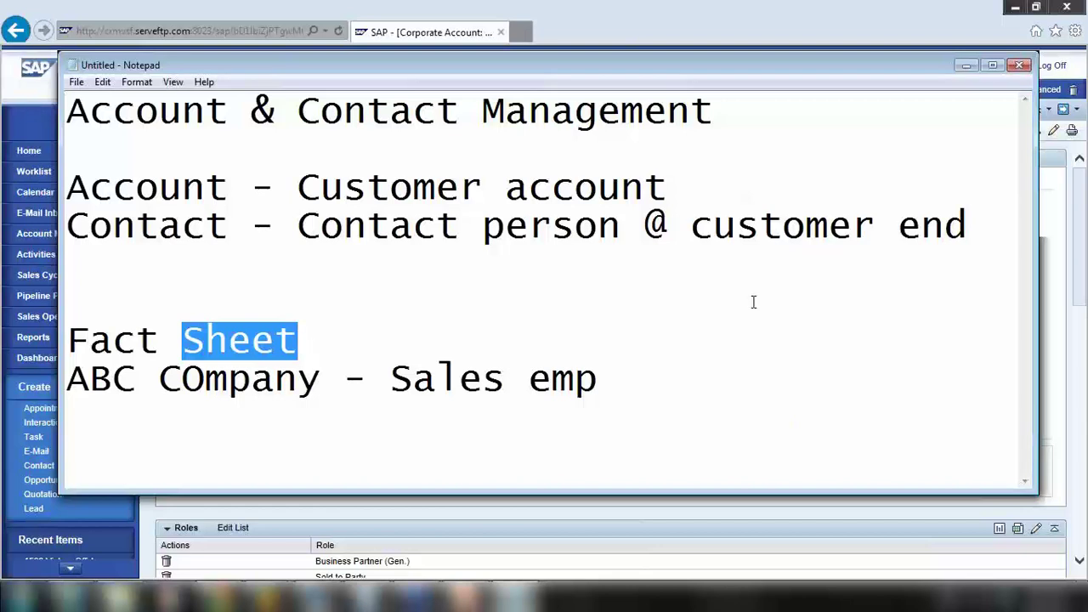
left_click(964, 68)
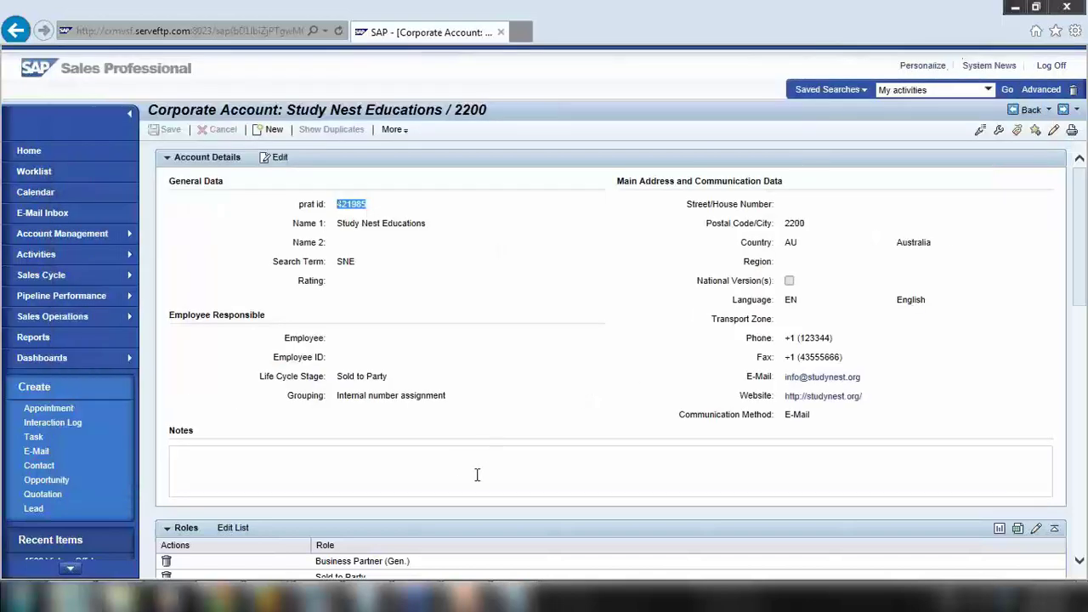
left_click(469, 597)
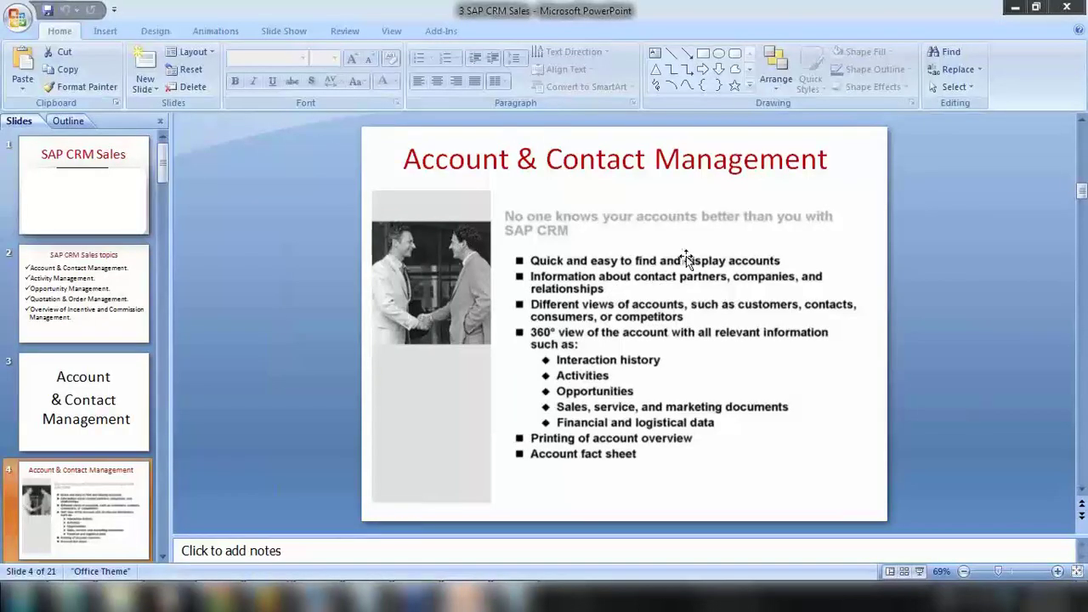
left_click(64, 384)
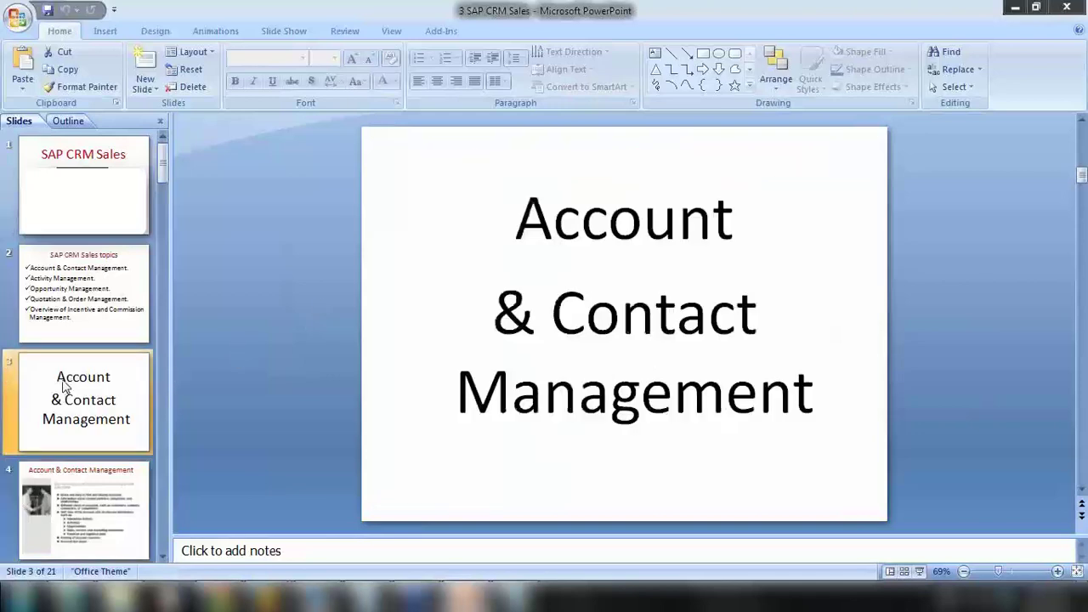
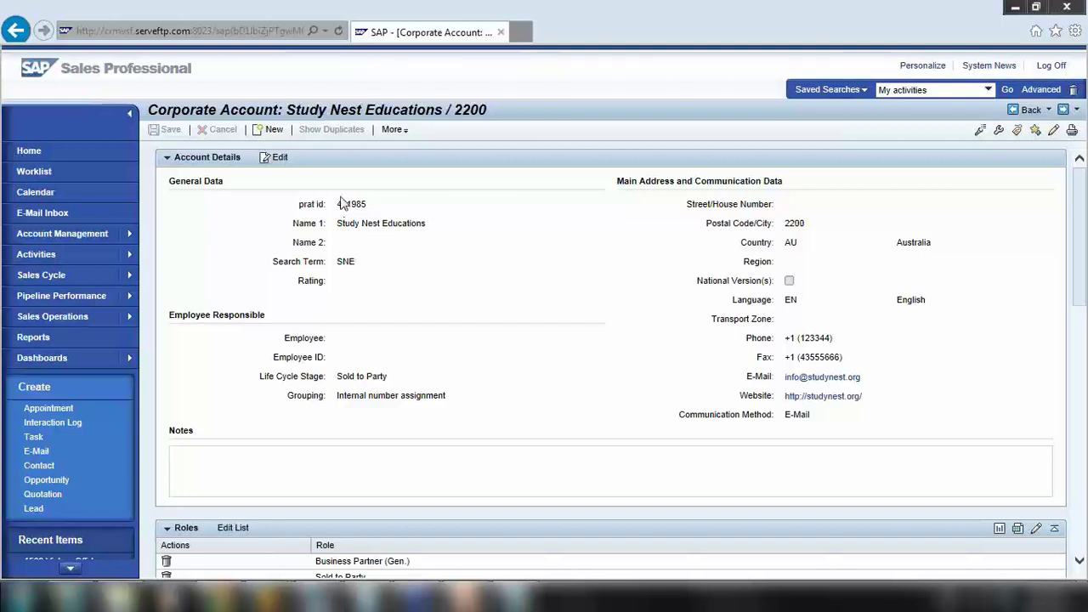
- Show the account's More fact-sheet options, then dismiss them without choosing one
left_click(408, 136)
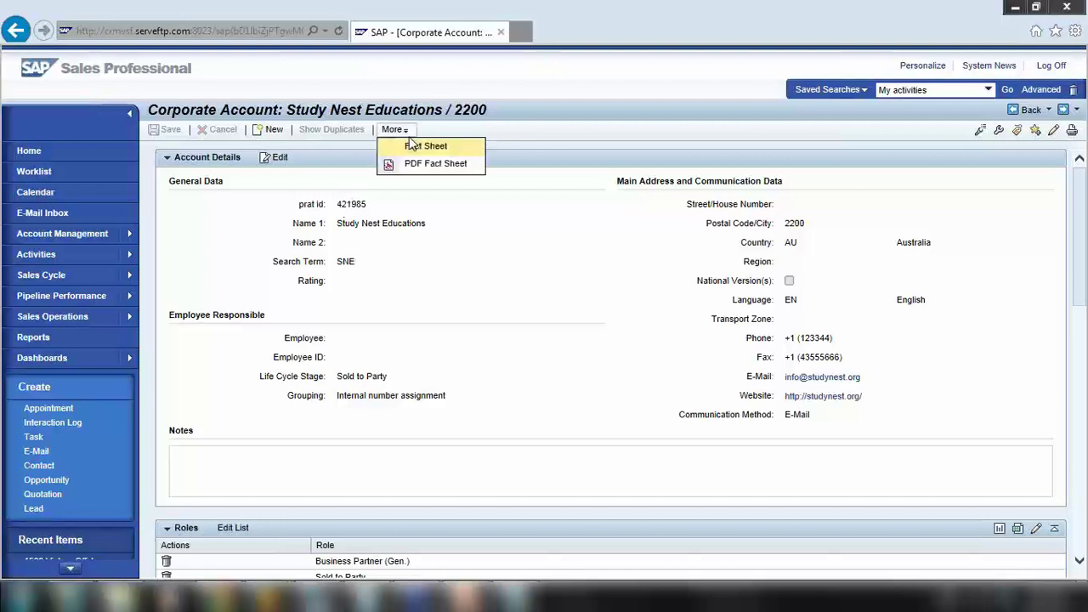
left_click(331, 190)
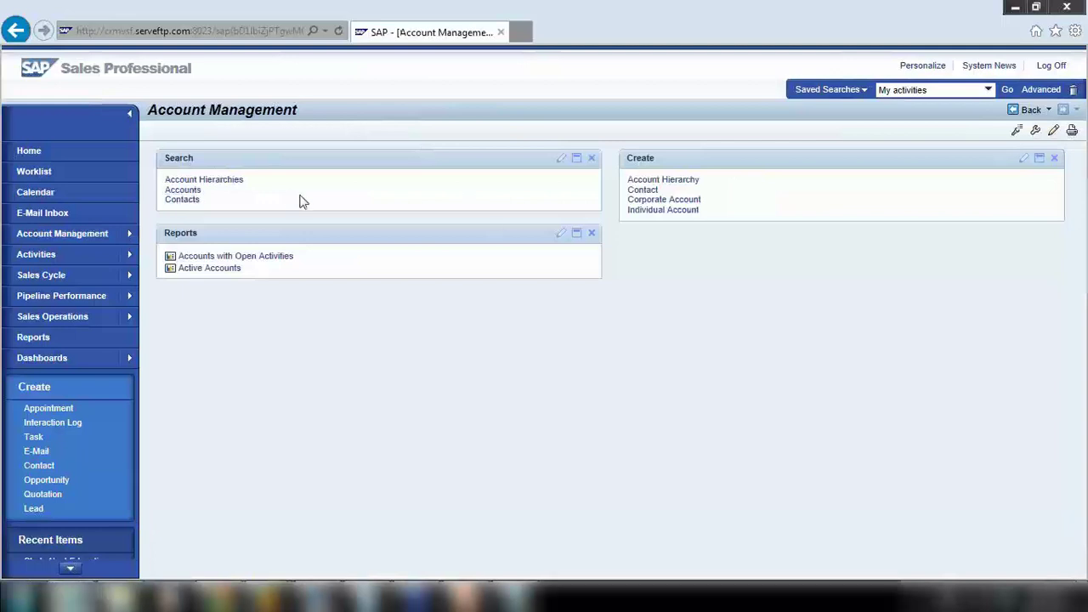
- Open the account search, toggle Fuzzy Search and back to Regular Search, then bring up Explorer
left_click(183, 190)
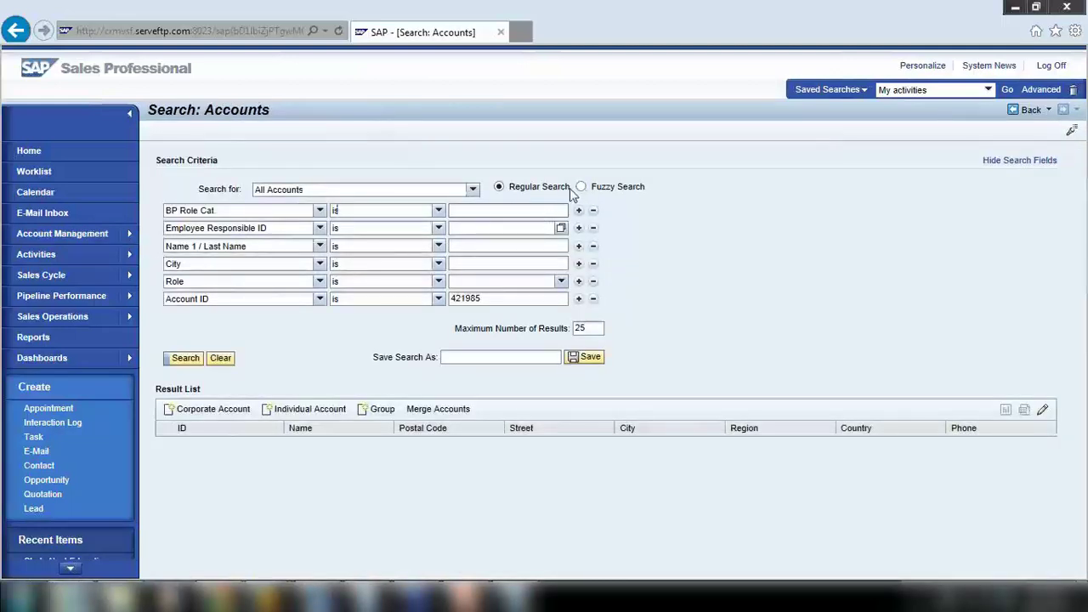
left_click(506, 210)
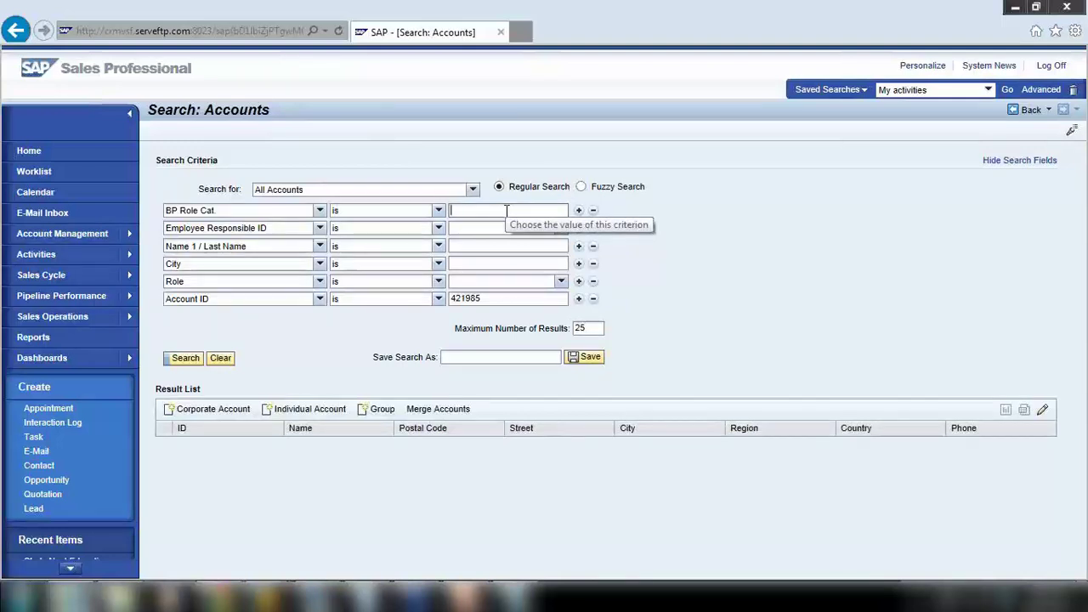
left_click(580, 186)
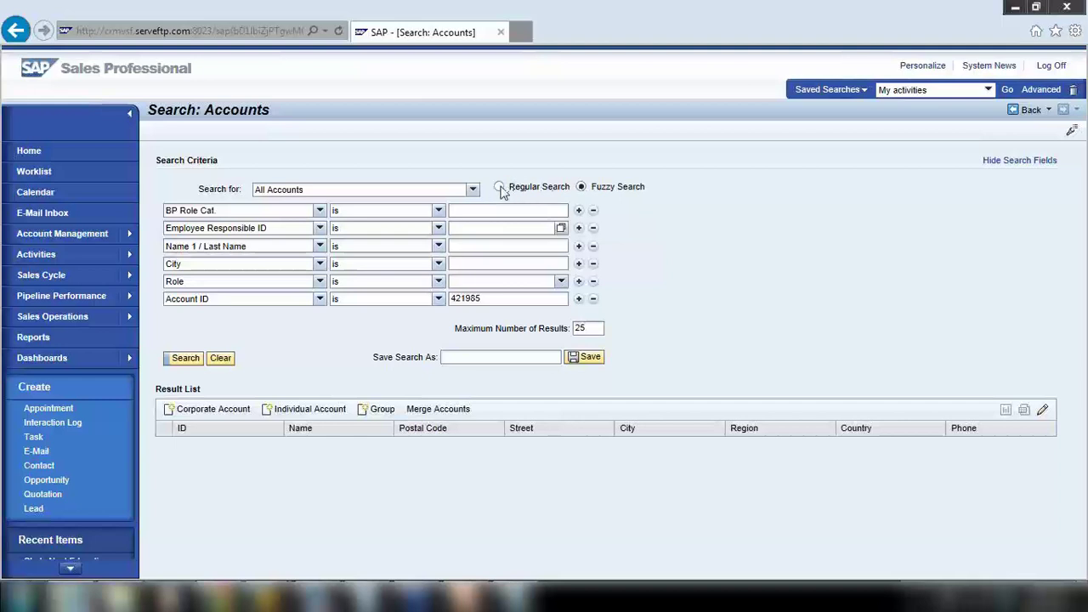
left_click(500, 187)
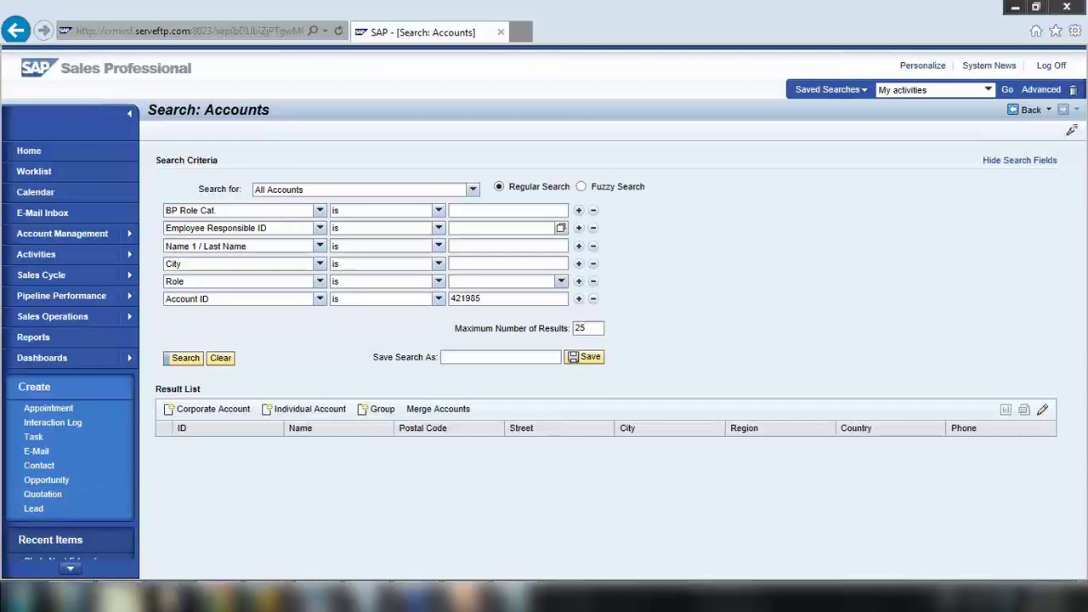
left_click(123, 597)
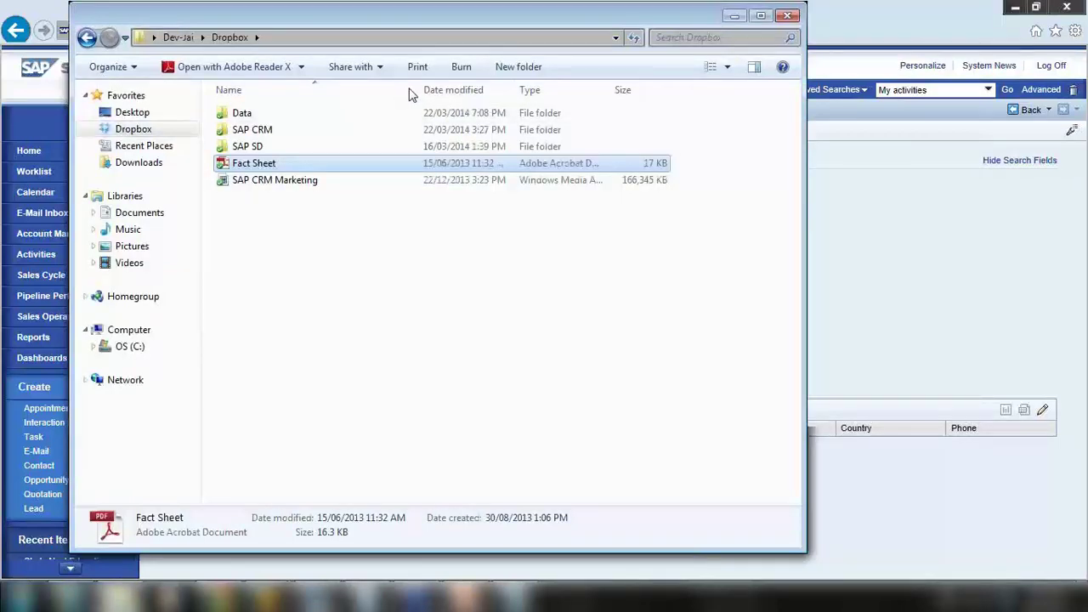
- Open 13 SAP CRM Account Management from SAP CRM > CRM Course > SAP CRM Training PPT
left_click(285, 130)
double_click(284, 129)
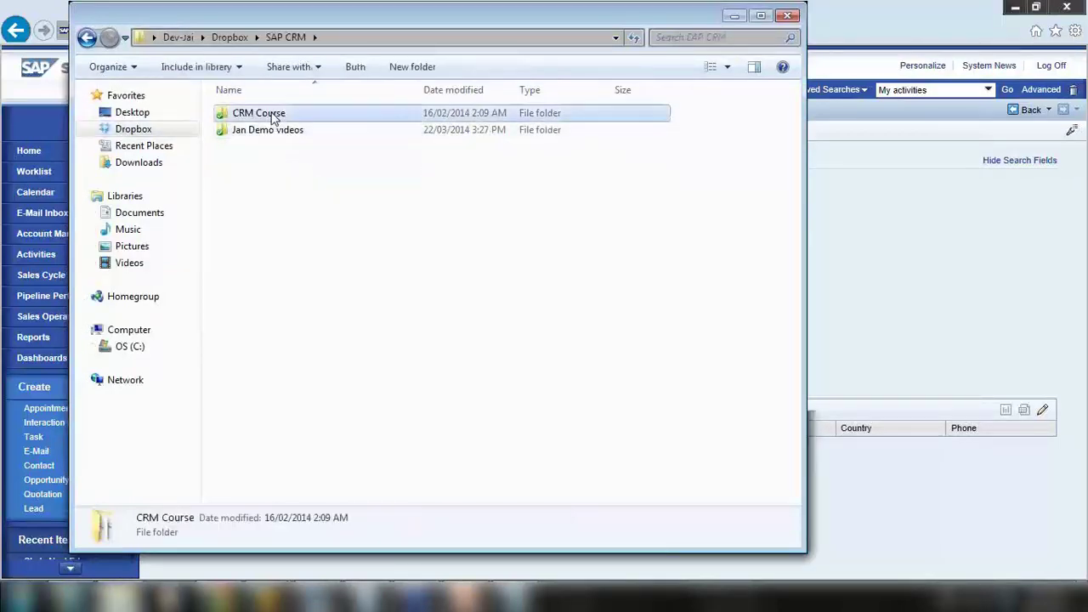
double_click(272, 114)
double_click(288, 200)
scroll(289, 232, "down", 2)
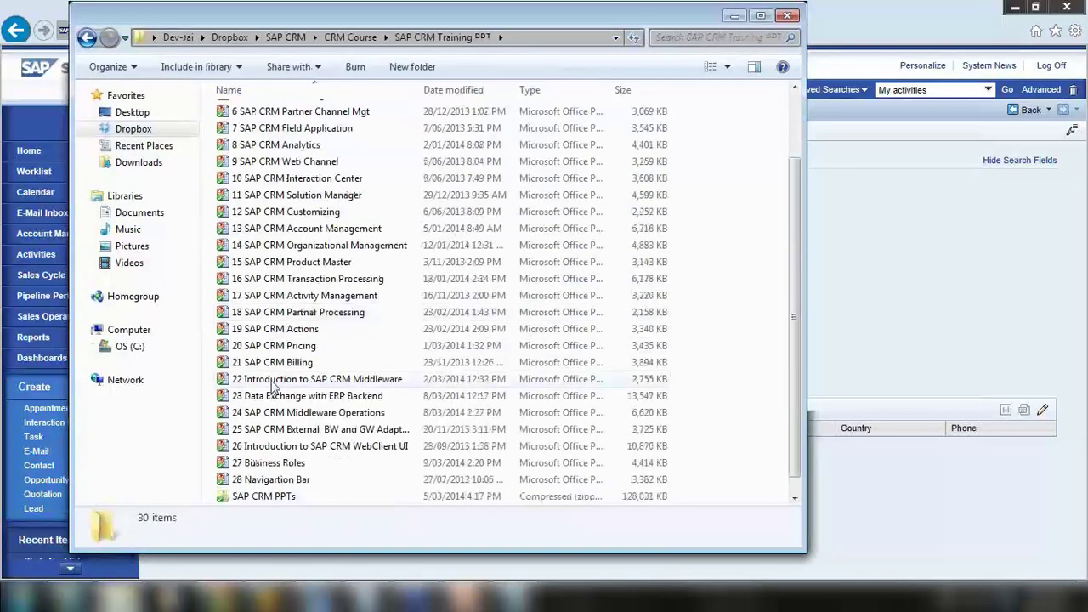
left_click(291, 235)
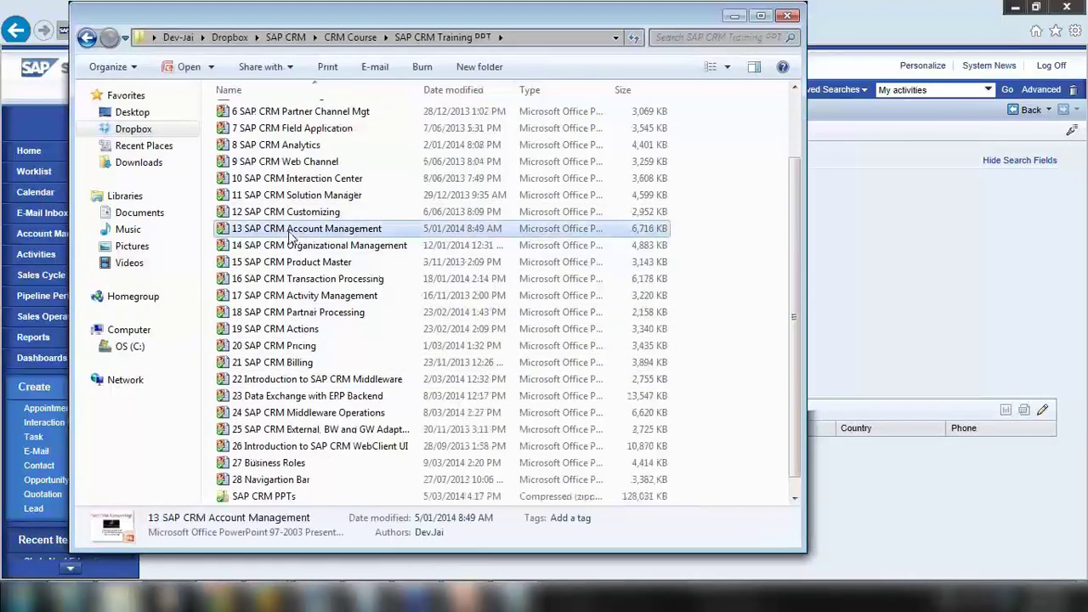
double_click(291, 234)
scroll(116, 390, "down", 3)
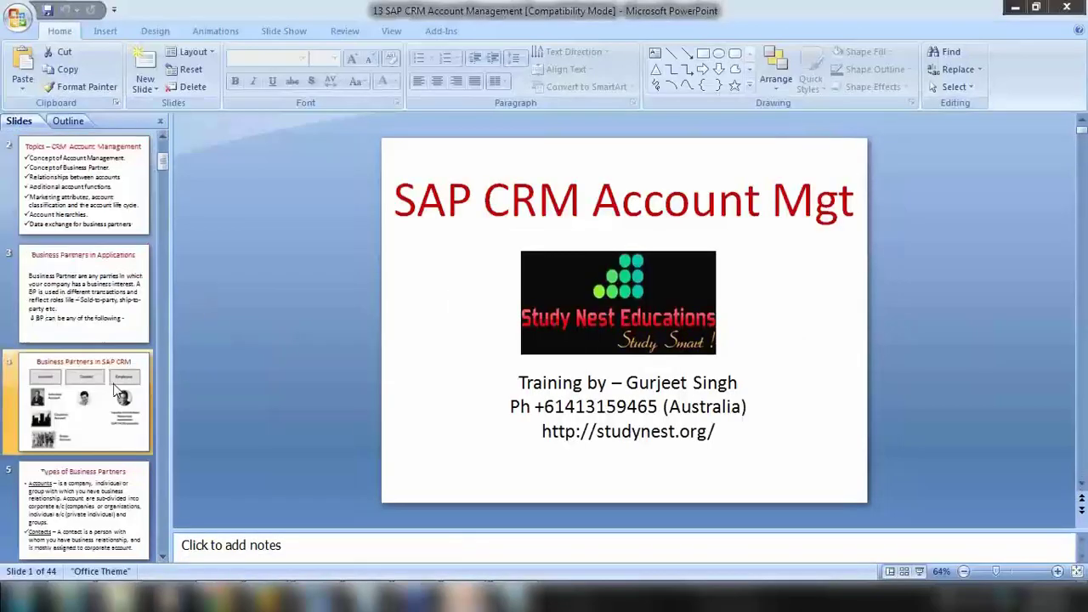
- Browse the Business Partner Roles slides 11 and 12 in the Account Management deck
scroll(116, 389, "down", 5)
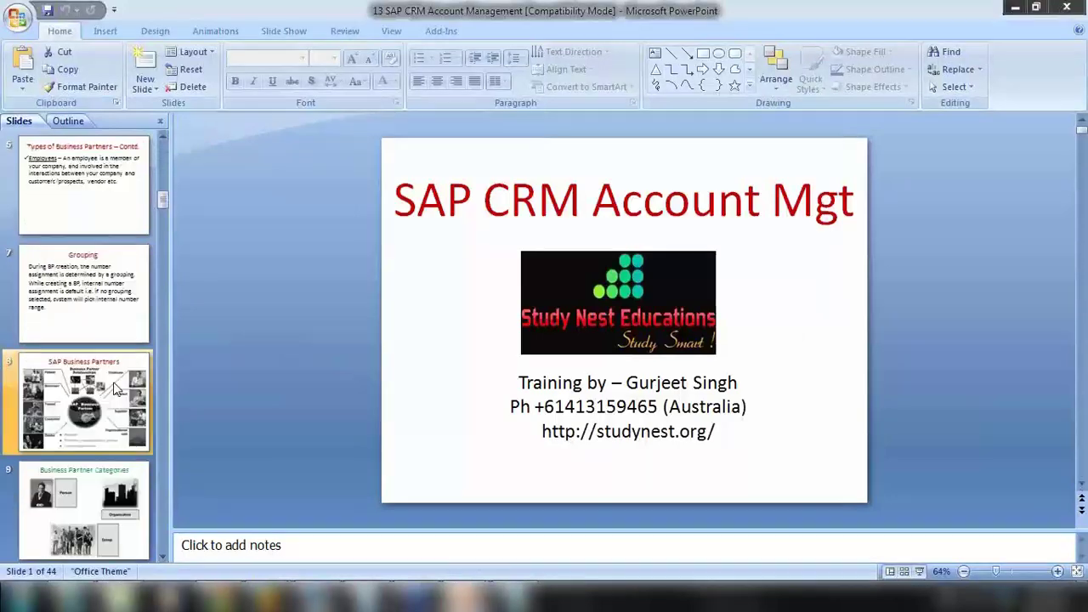
scroll(116, 387, "down", 1)
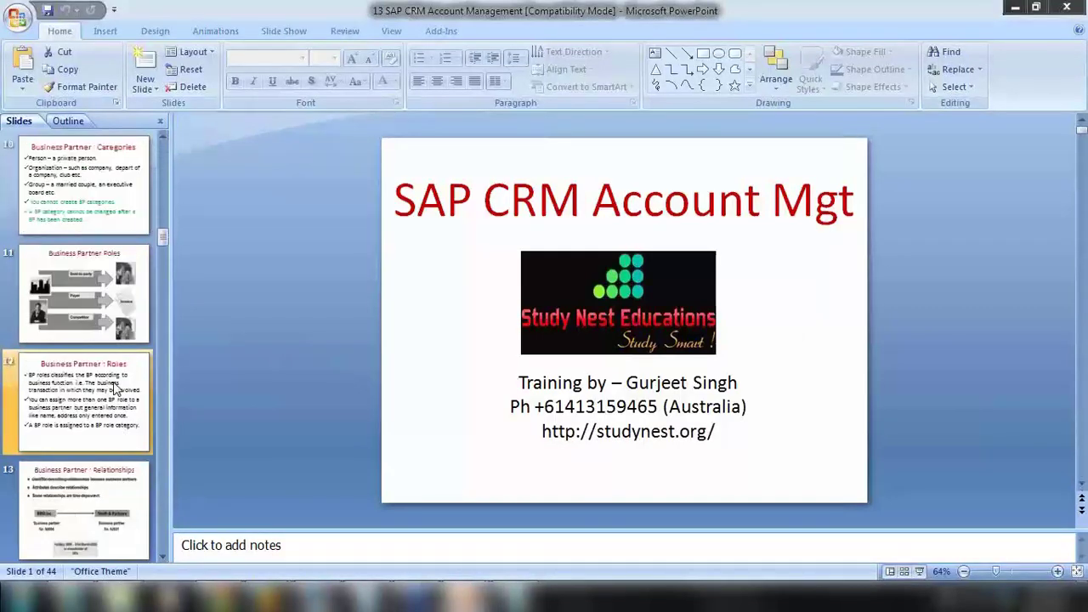
left_click(106, 323)
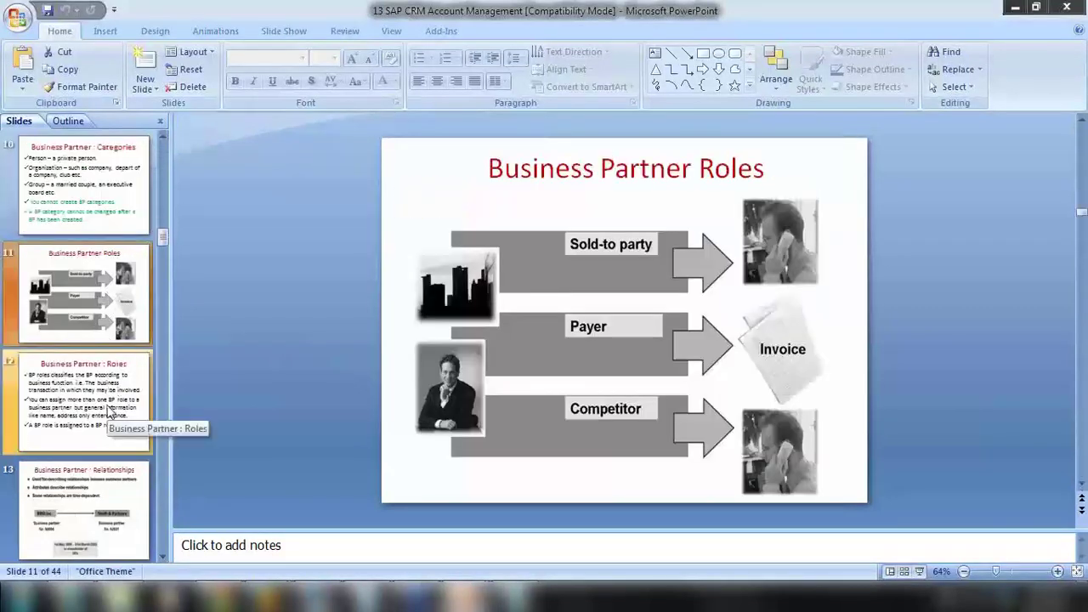
left_click(109, 413)
left_click(115, 315)
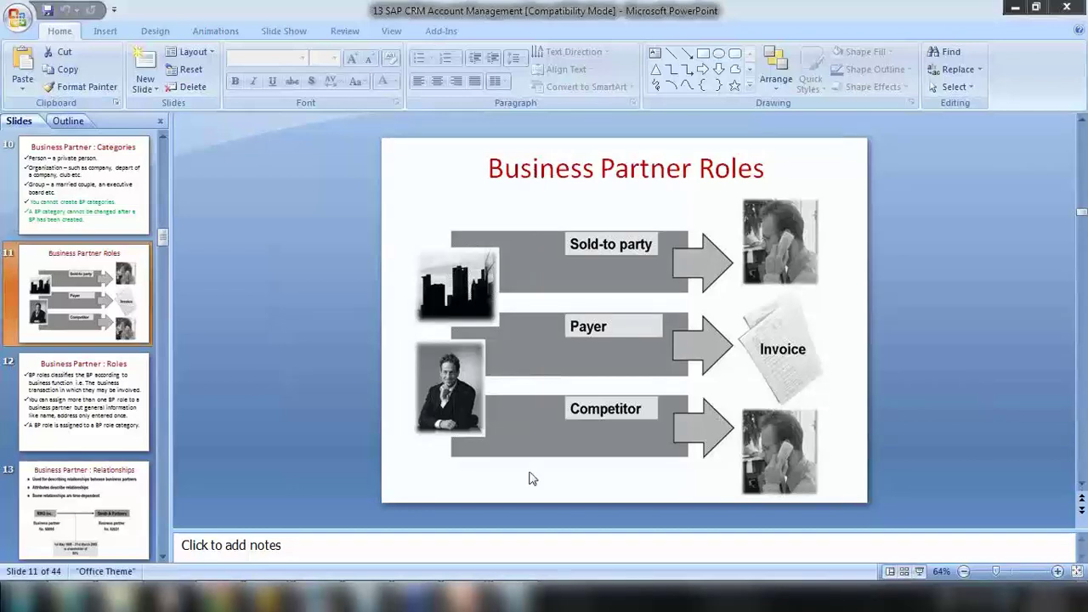
- Close the Account Management deck and return to the SAP account search page
mouse_move(465, 597)
left_click(626, 463)
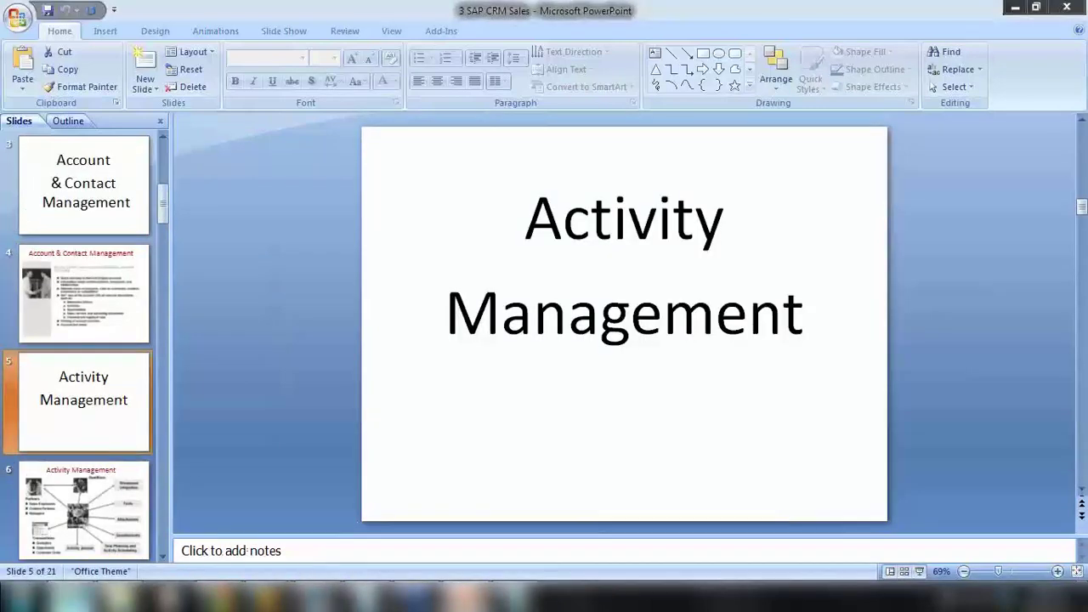
left_click(72, 597)
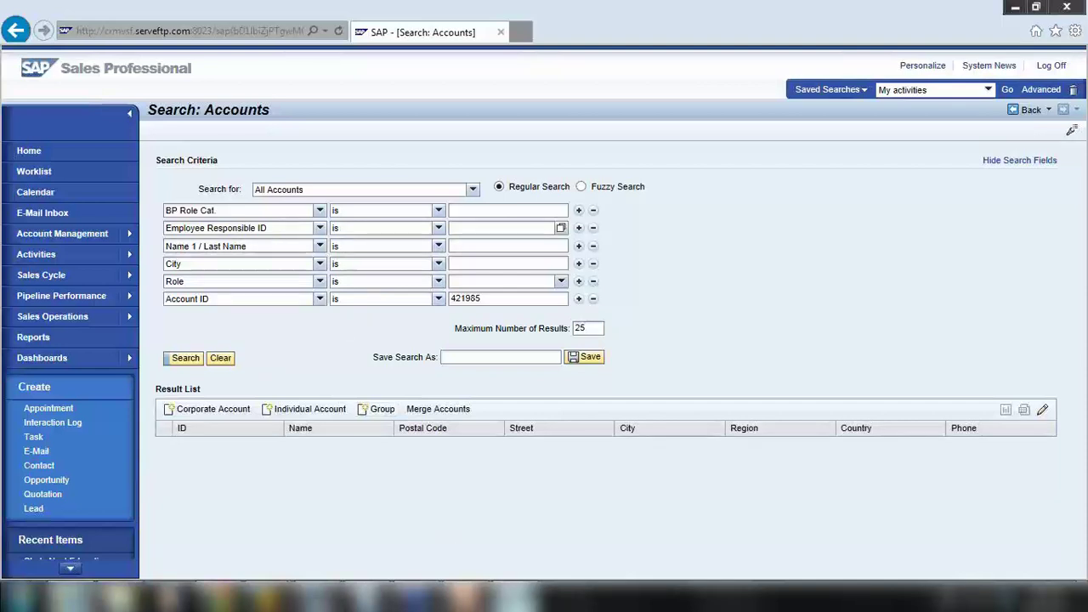
- Replace the Fact Sheet and ABC COmpany lines in Notepad with 'BP - Business partner'
left_click(514, 596)
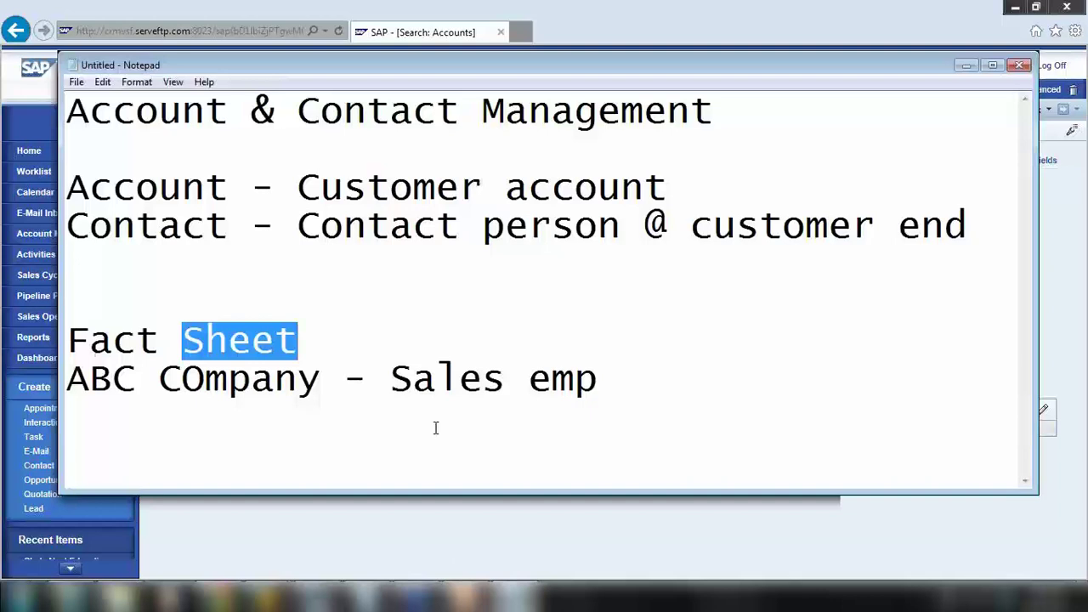
left_click(607, 392)
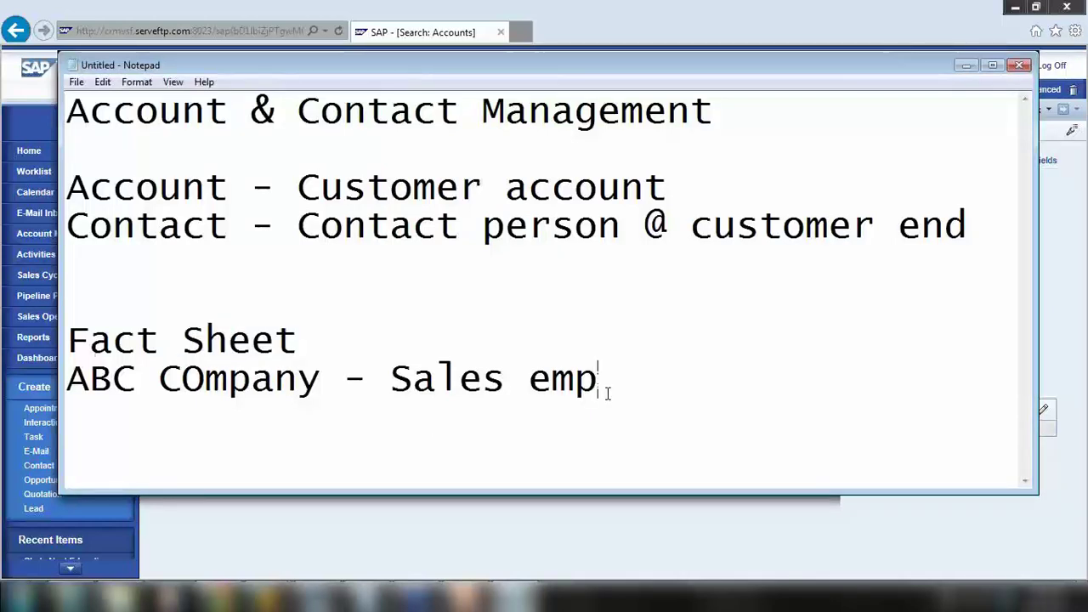
left_click_drag(607, 392, 82, 340)
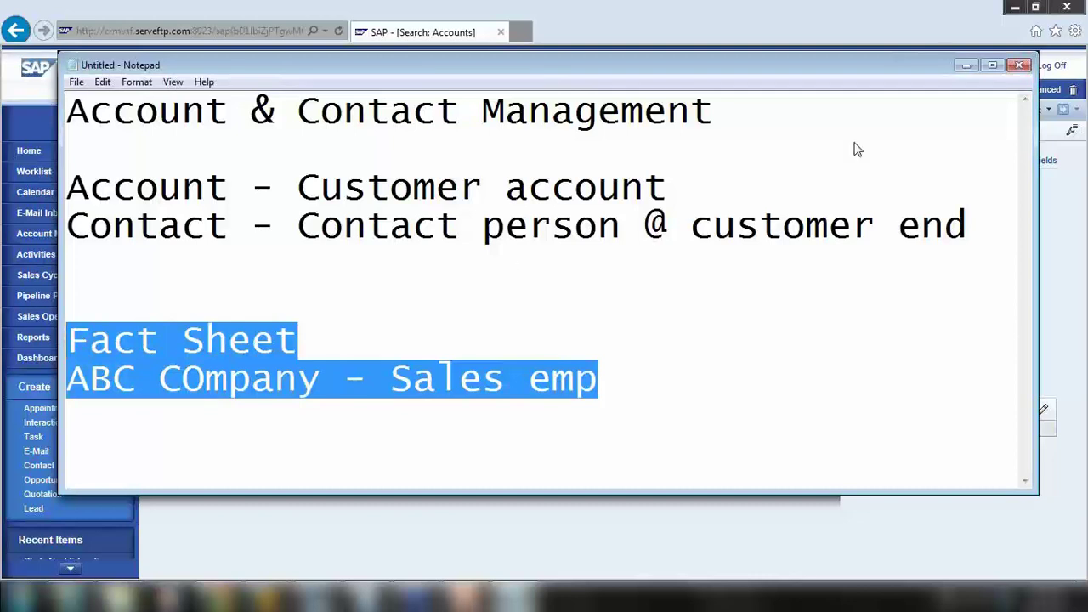
left_click(331, 336)
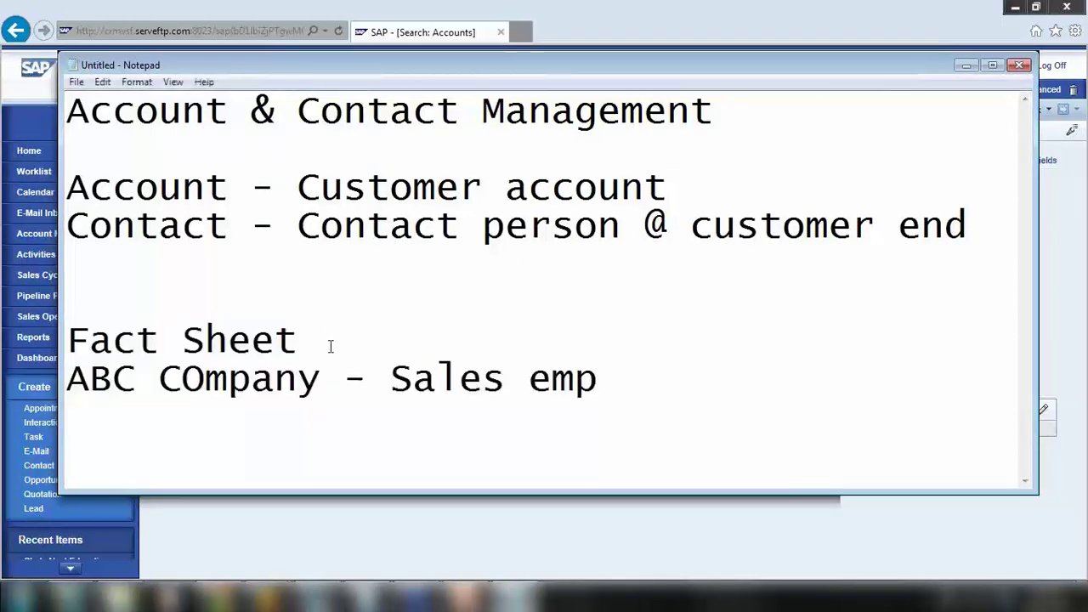
left_click_drag(599, 381, 75, 324)
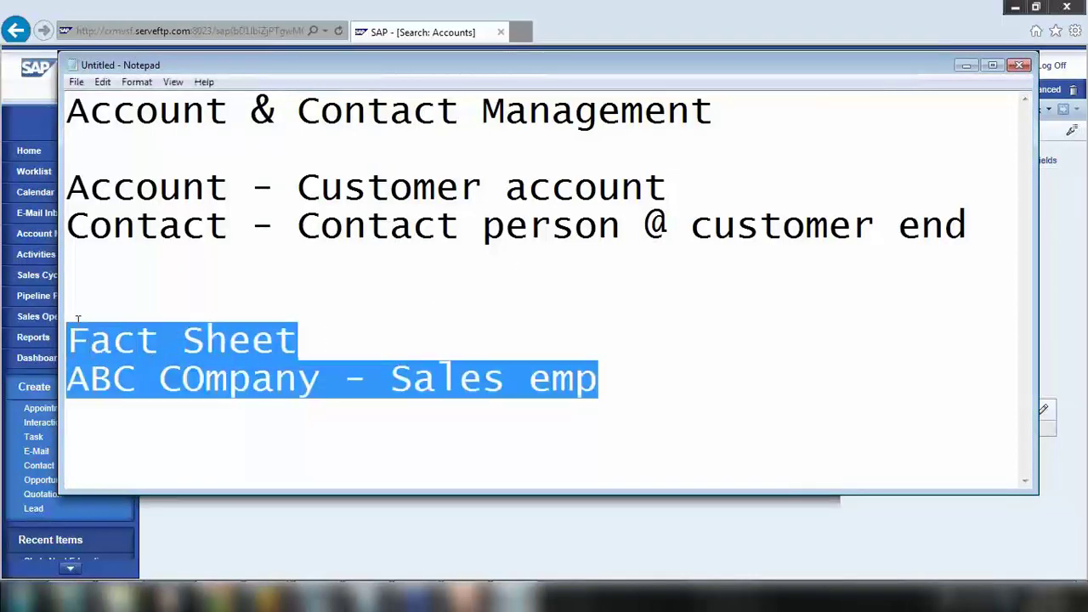
type("BP - Business p")
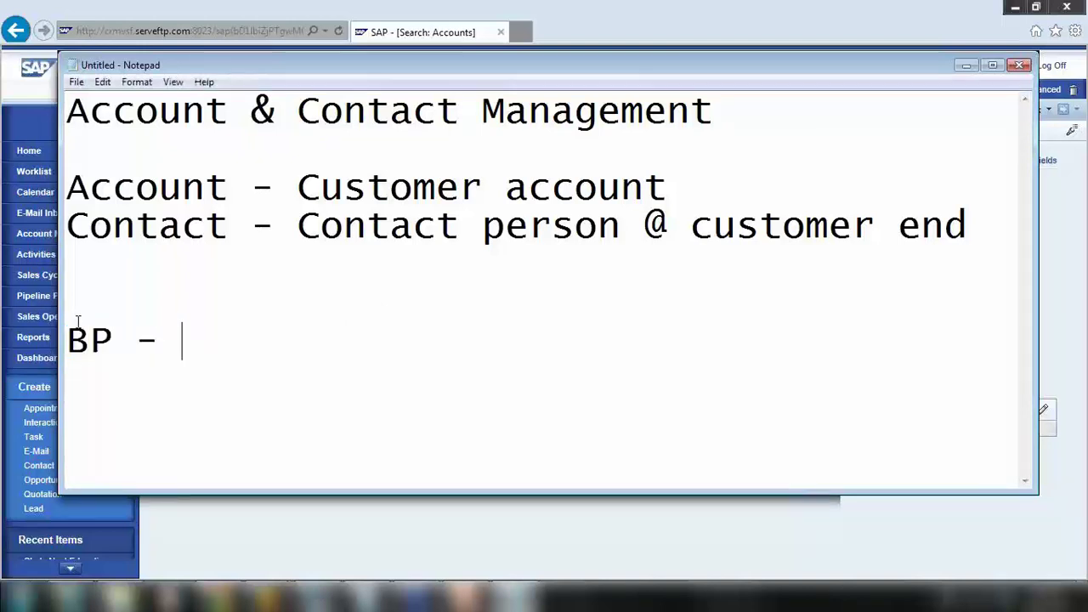
type("artner")
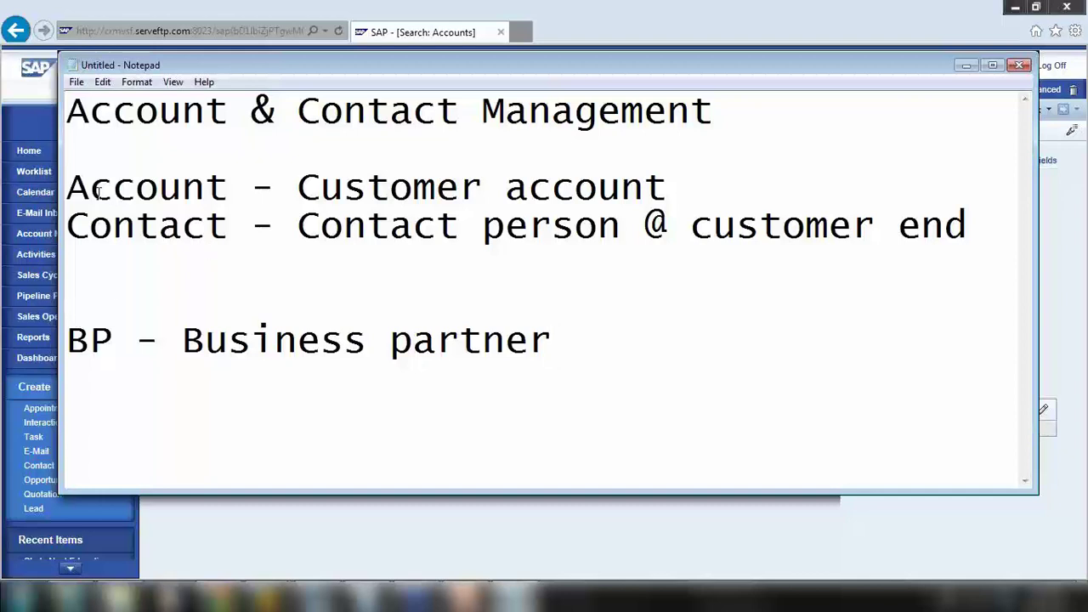
- Highlight the words Account, Contact and BP in the notes while explaining them
left_click_drag(88, 187, 208, 187)
left_click_drag(88, 225, 214, 224)
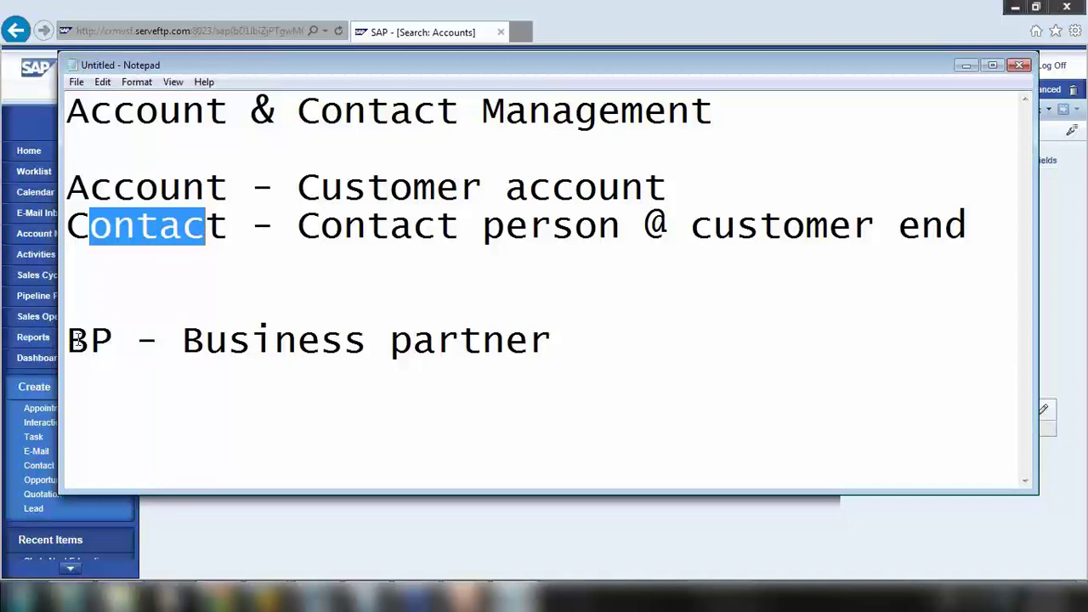
left_click_drag(67, 340, 136, 340)
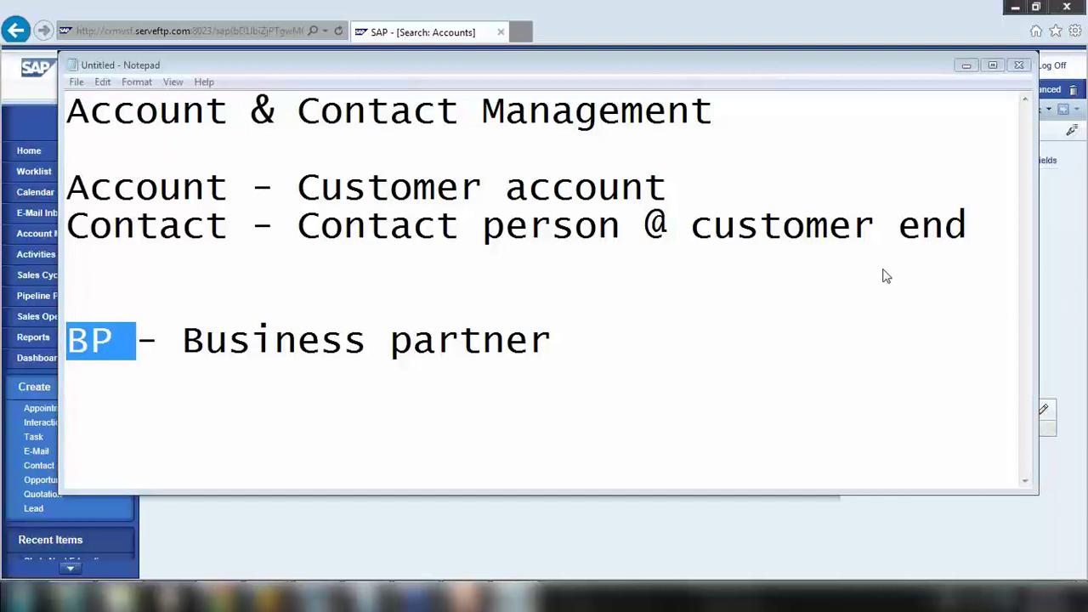
- Raise the system volume to about 73, then bring the Notepad notes back in front
left_click(990, 599)
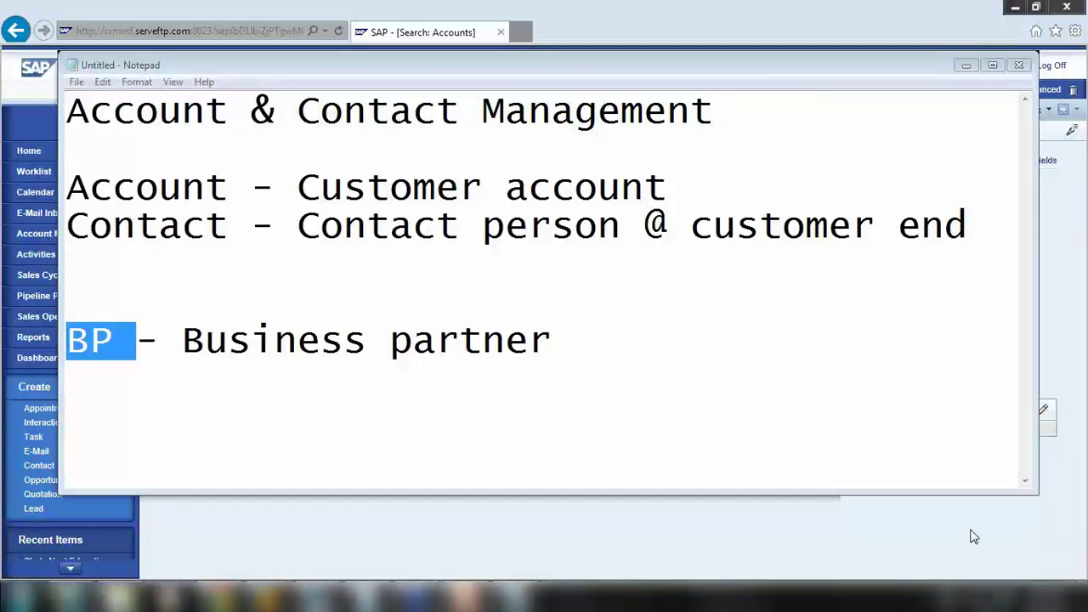
left_click_drag(978, 482, 978, 416)
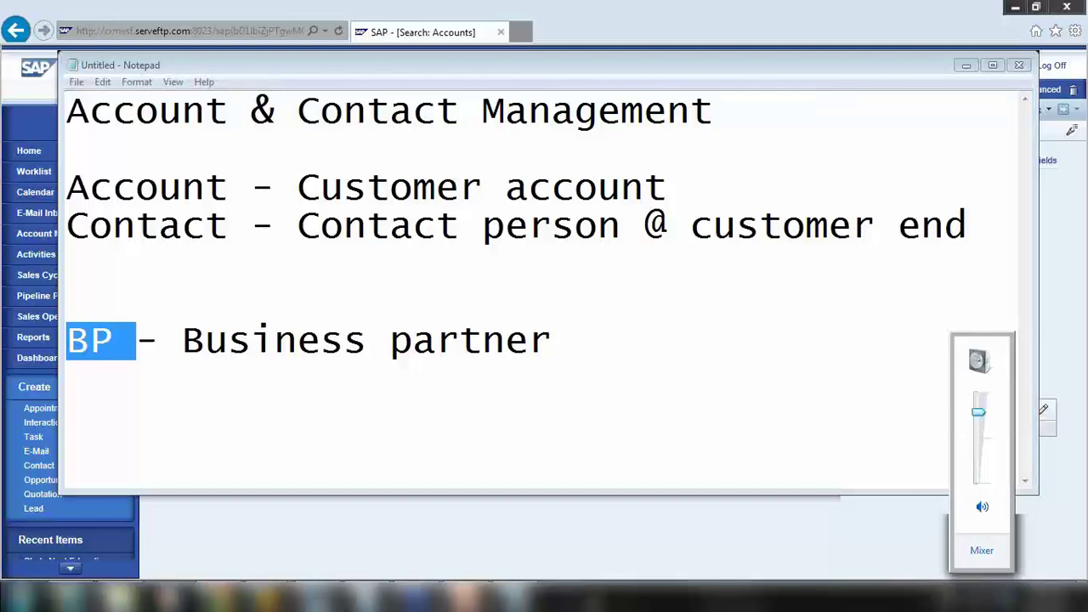
left_click(466, 598)
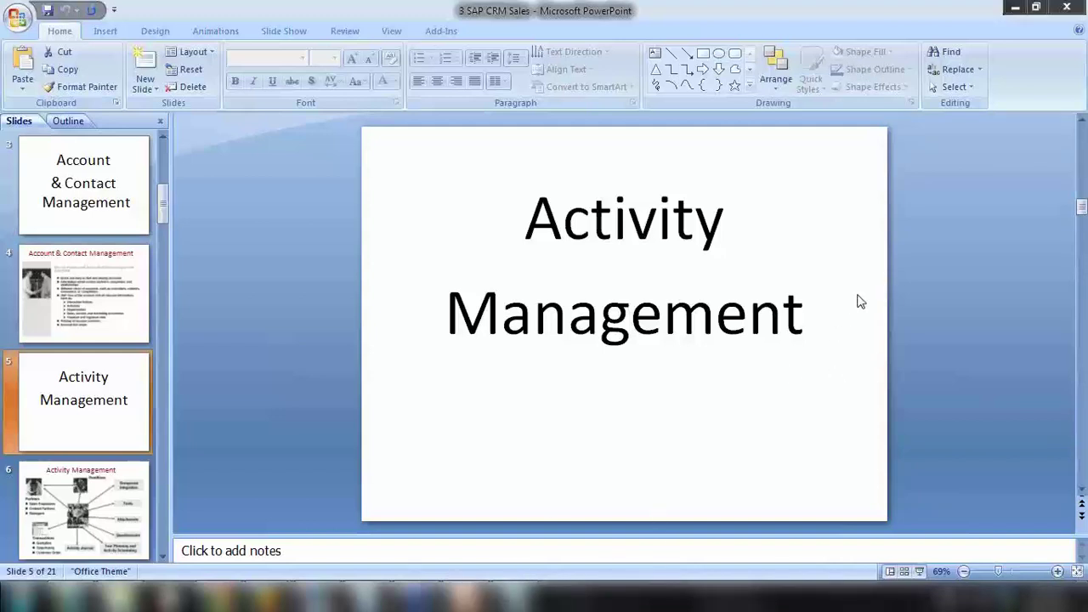
left_click(513, 595)
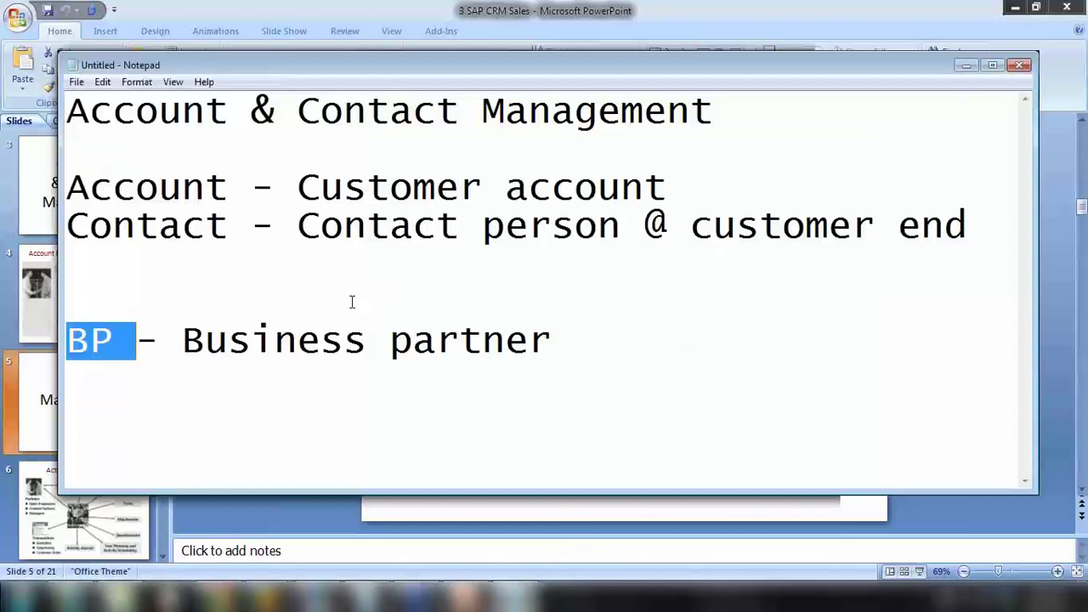
- Overwrite the BP - Business partner line with 'SAP CRM SAP ECC'
left_click(115, 342)
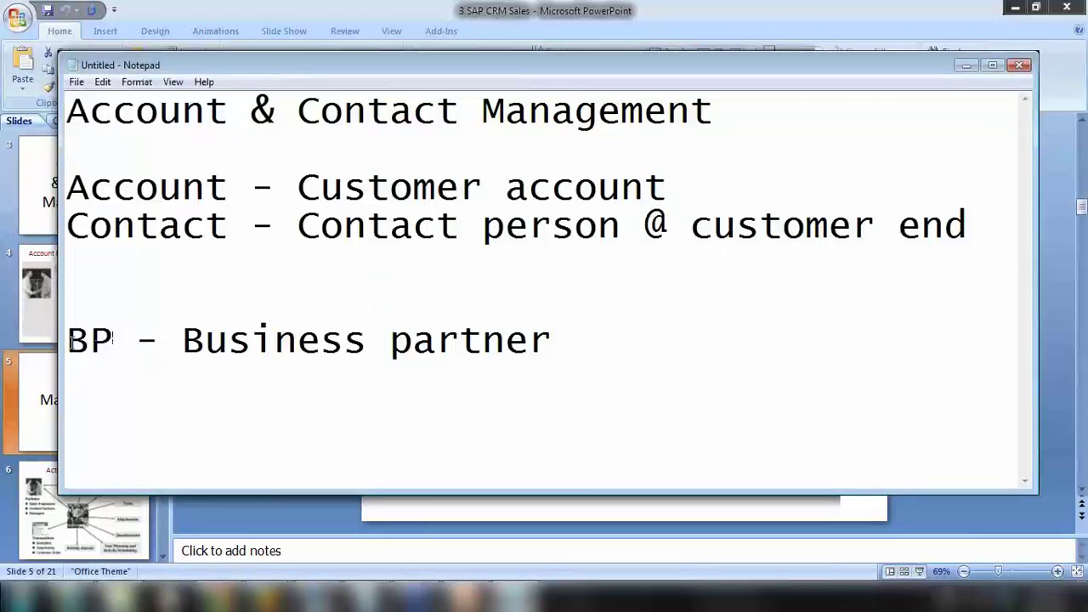
left_click_drag(68, 342, 574, 336)
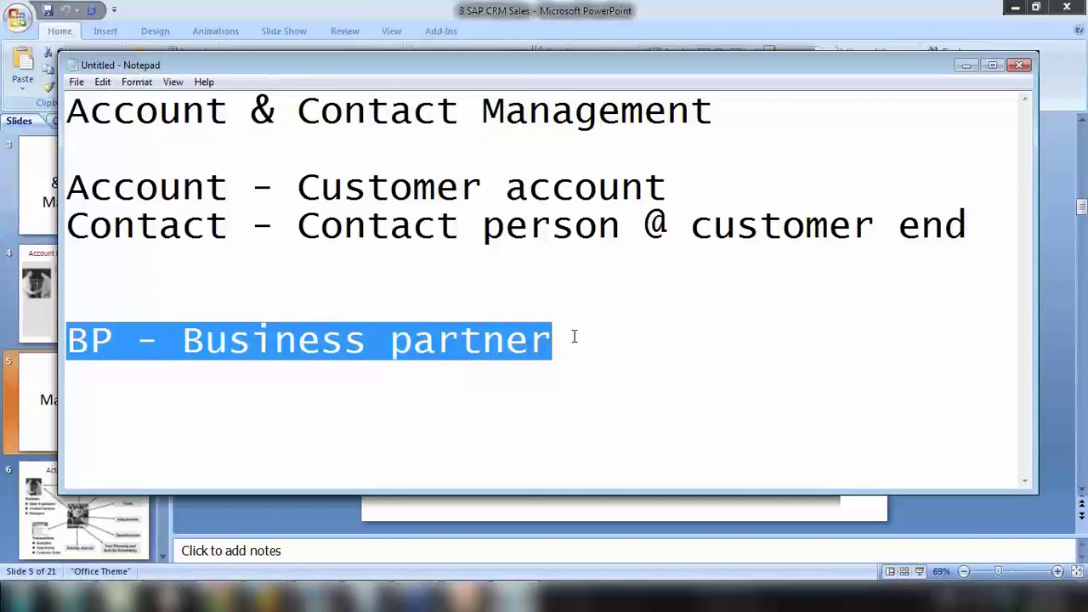
type("SA")
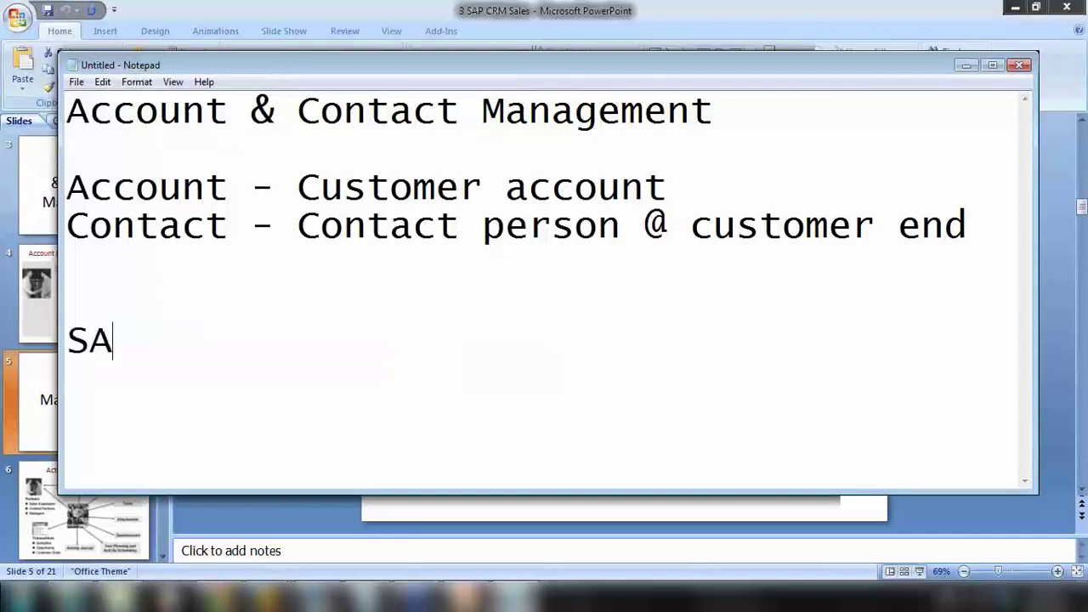
type("P CRM SAP ECC")
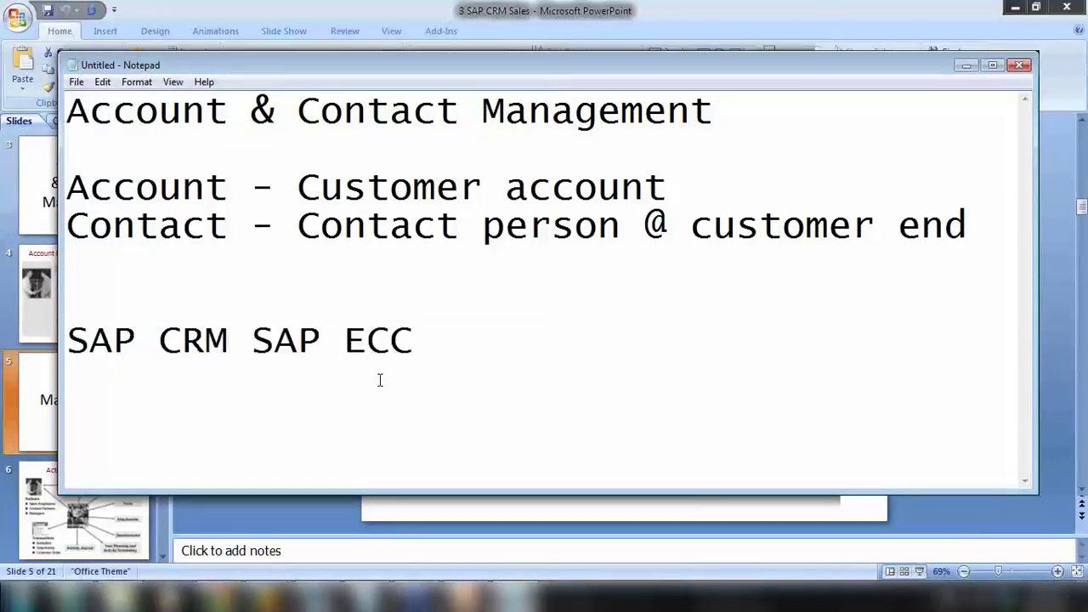
- Insert '==>' between SAP CRM and SAP ECC and remove the extra spaces
left_click(252, 340)
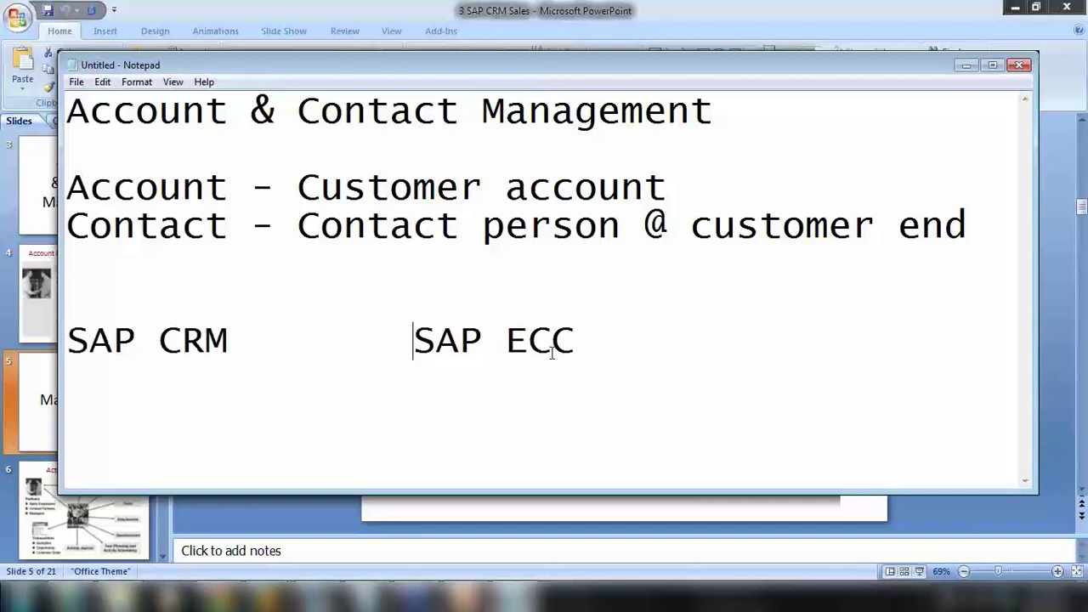
left_click(607, 347)
left_click_drag(68, 340, 321, 342)
left_click(291, 342)
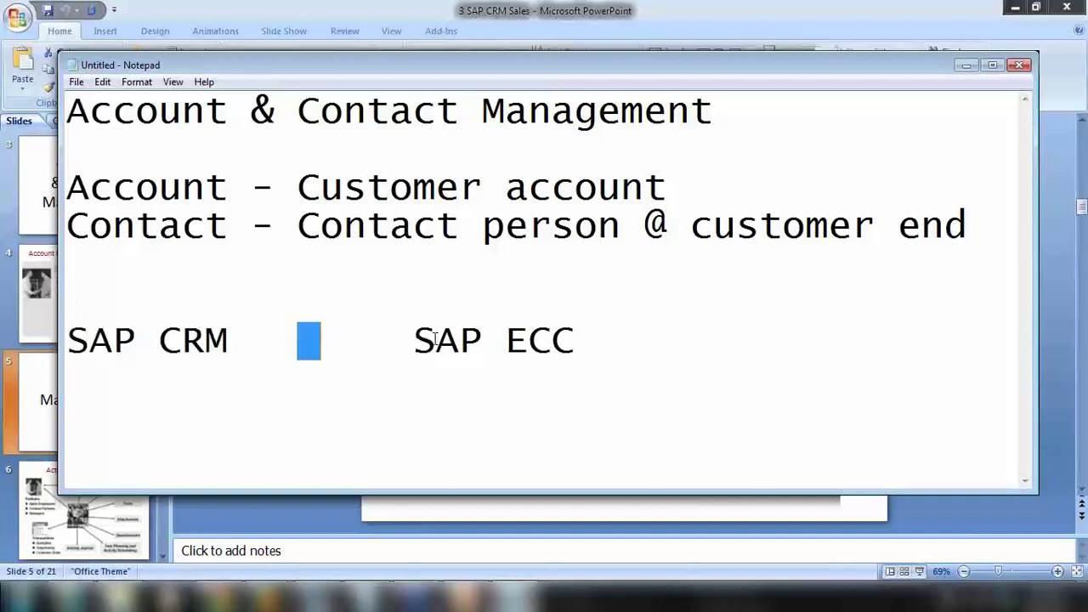
left_click_drag(413, 340, 640, 353)
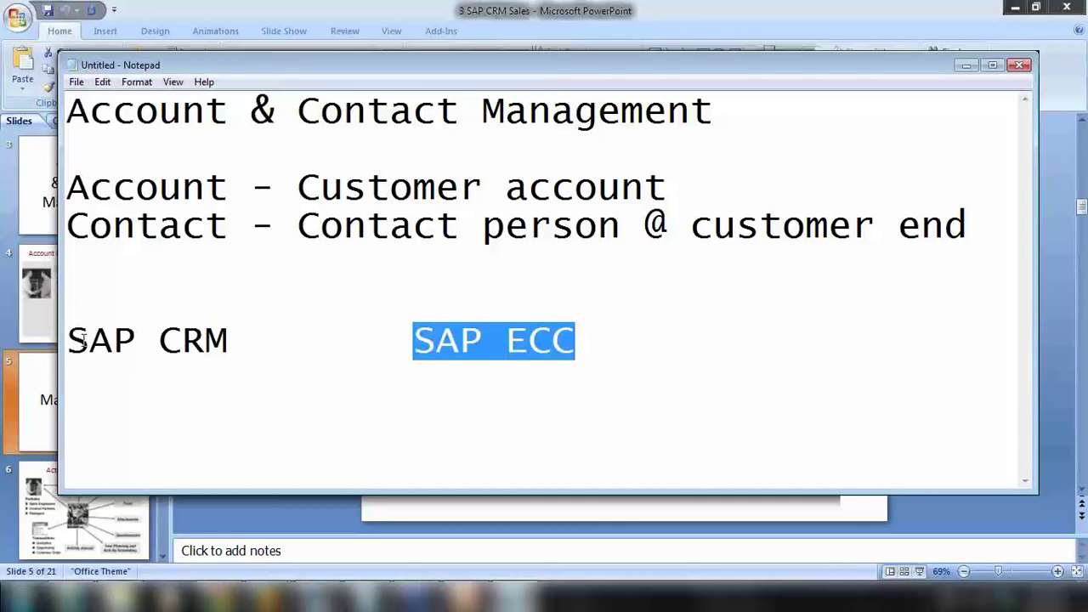
left_click_drag(69, 340, 189, 338)
left_click(264, 337)
type("==>")
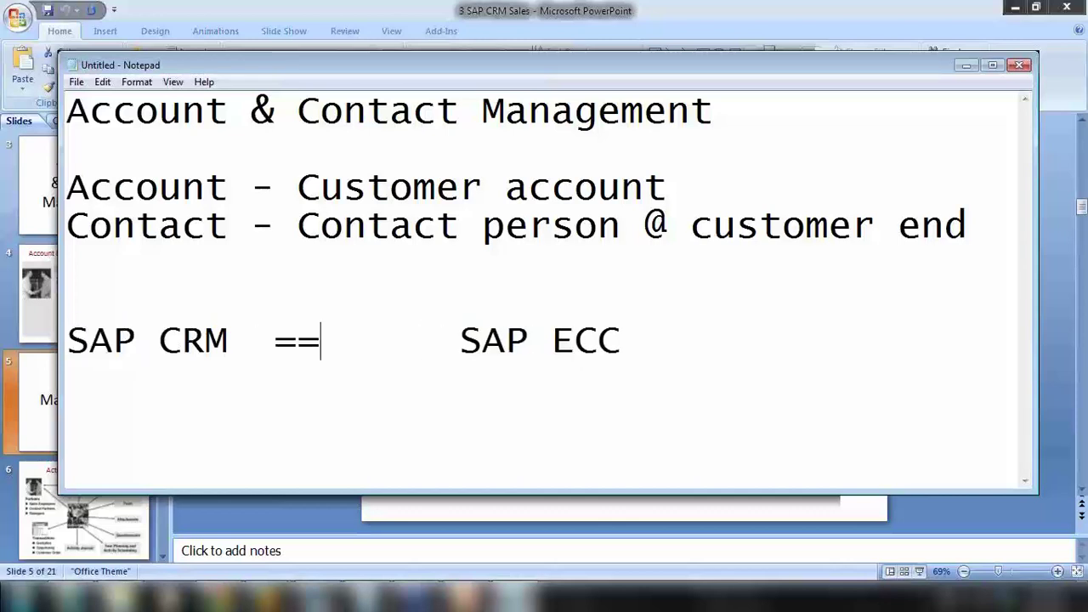
key("Delete")
key("Delete")
key("Delete")
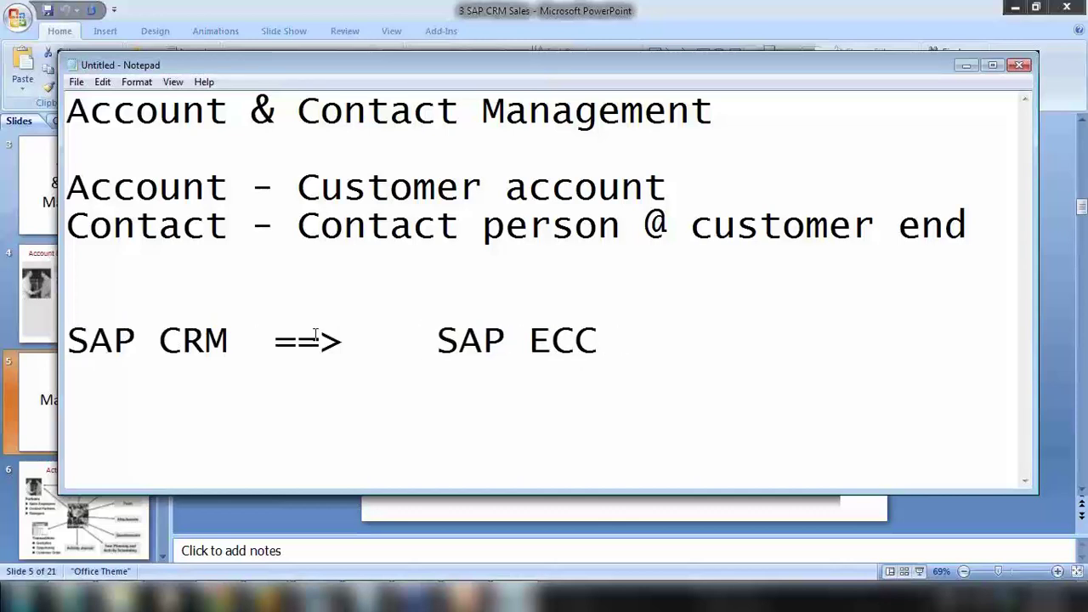
left_click_drag(425, 339, 611, 341)
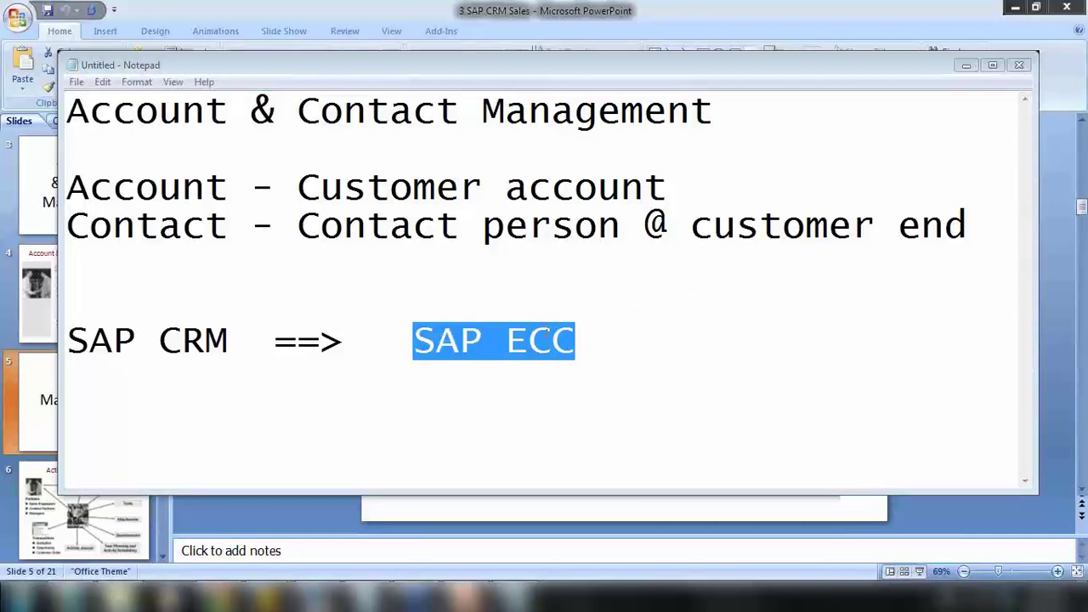
- Open the SAP CRM PPTs archive in Explorer, then go back to the SAP CRM Training PPT folder
left_click(813, 338)
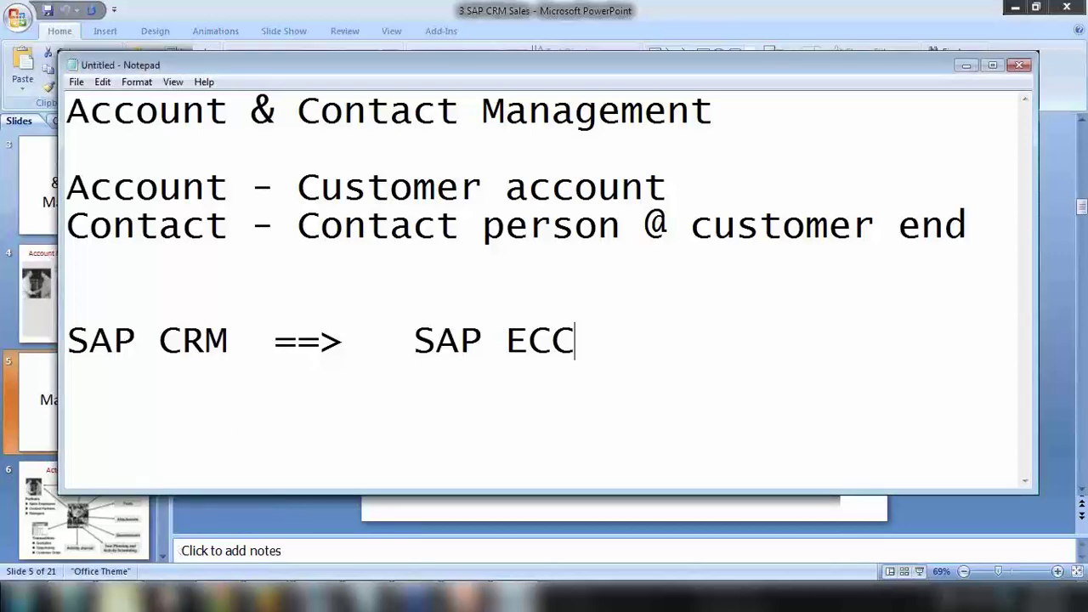
mouse_move(122, 595)
left_click(110, 502)
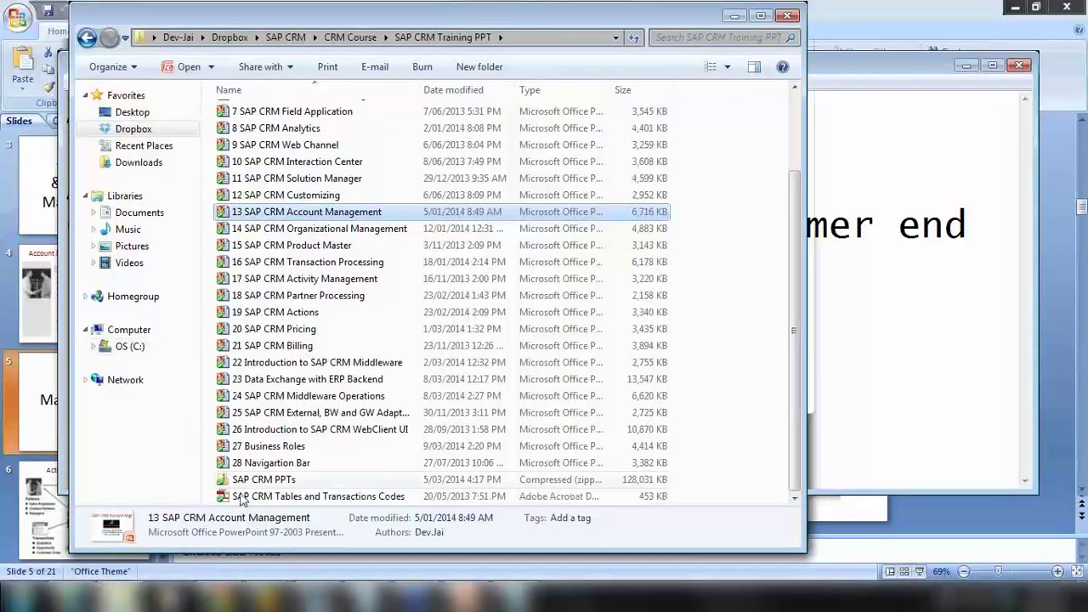
left_click(251, 481)
double_click(250, 481)
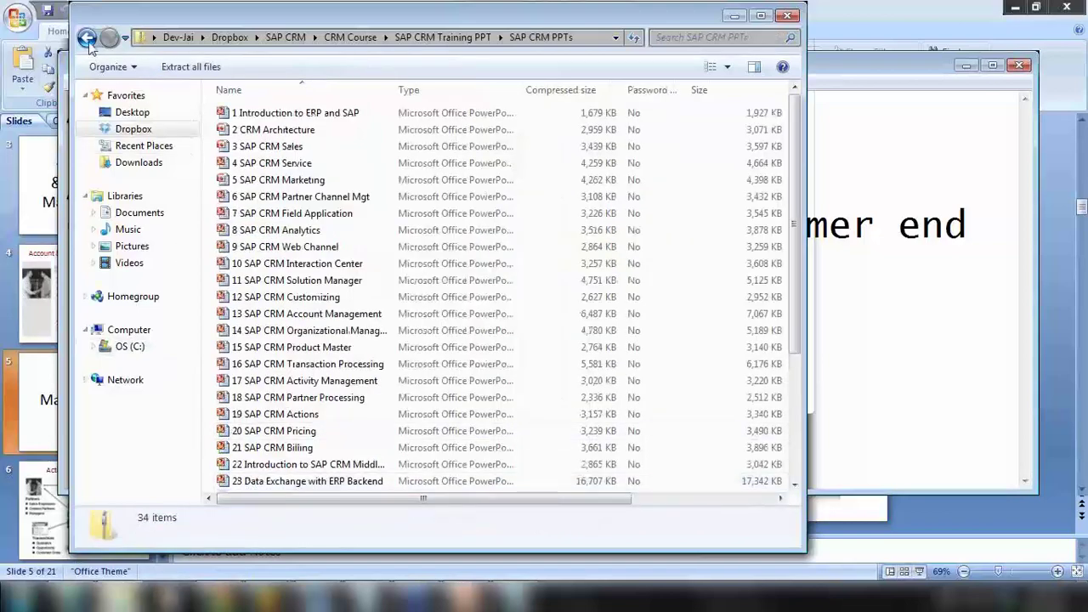
left_click(88, 37)
double_click(274, 497)
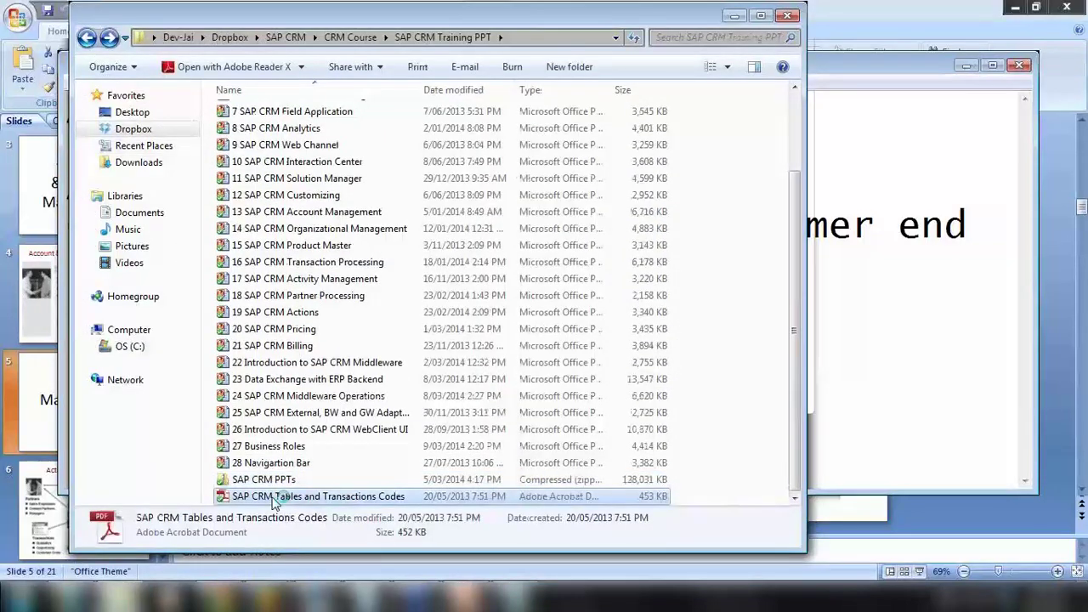
scroll(170, 374, "down", 20)
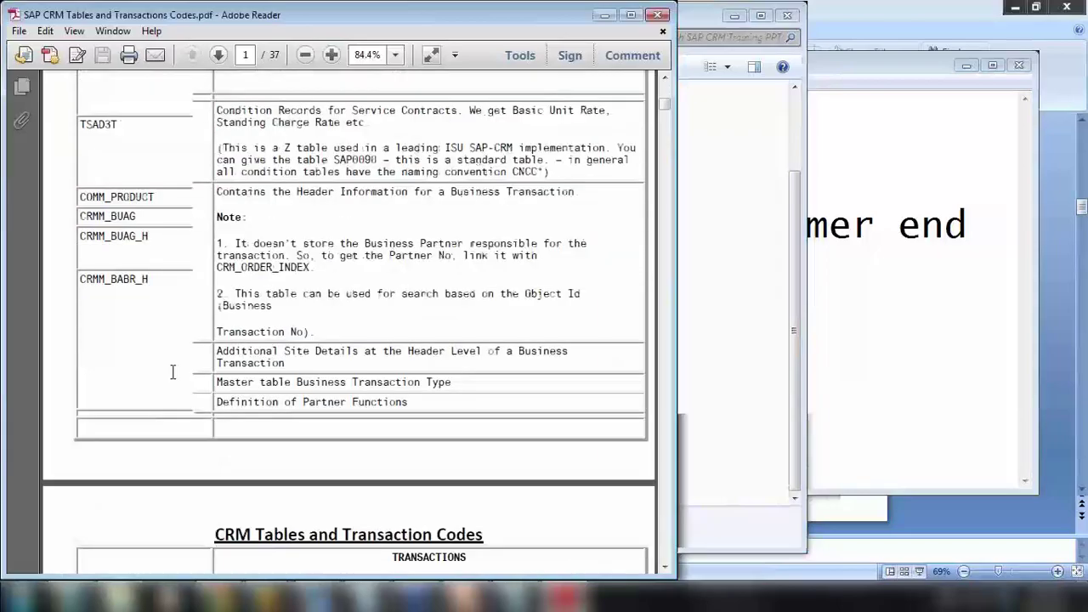
scroll(172, 372, "down", 20)
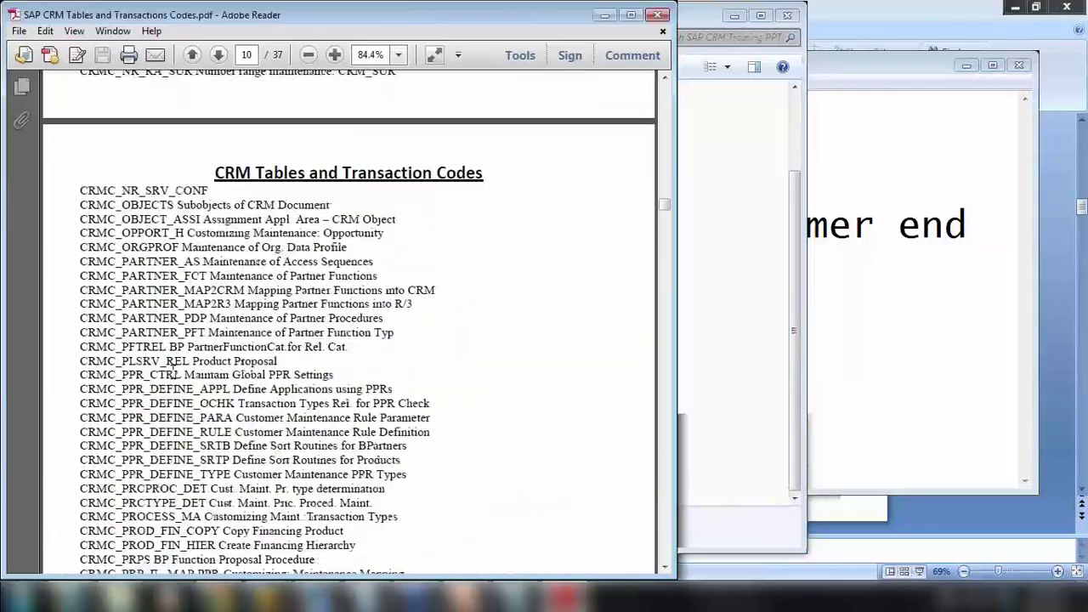
scroll(173, 371, "down", 20)
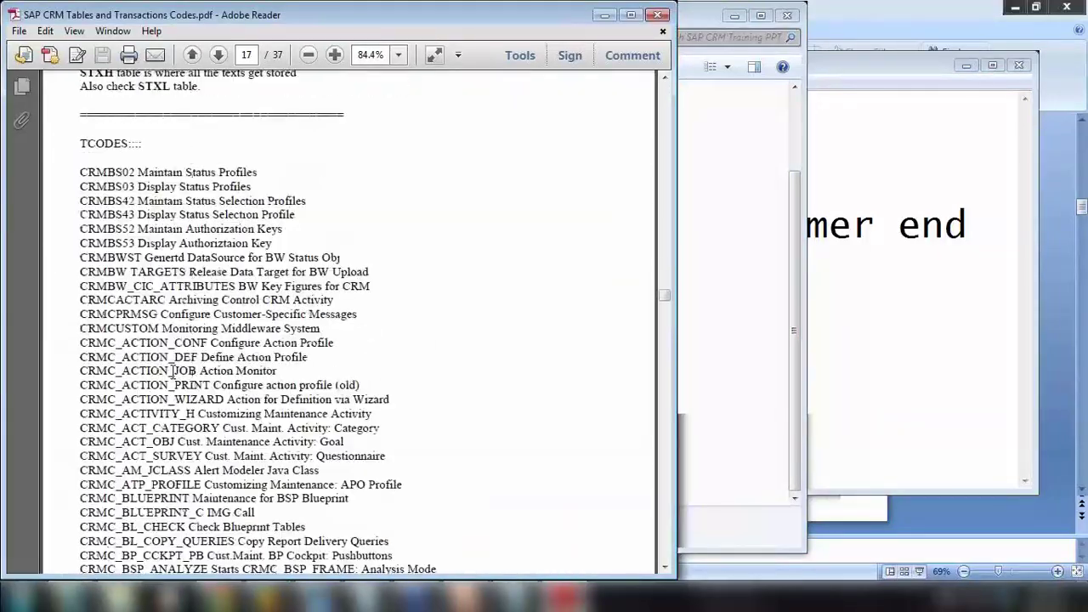
left_click(661, 17)
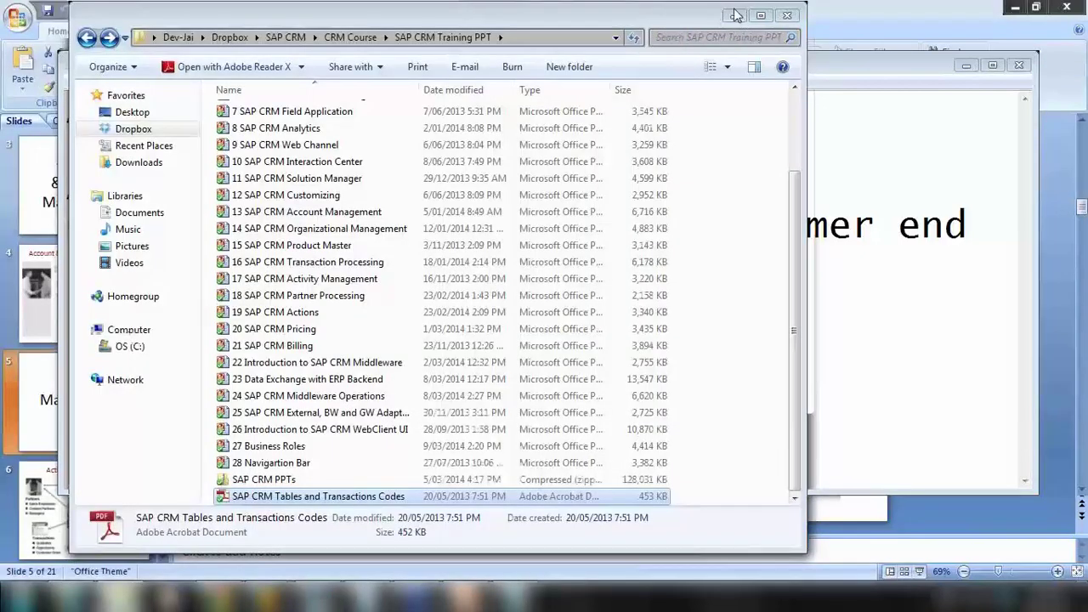
- Run the 3 SAP CRM Sales slide show from Activity Management, stepping to Groupware Integration and back
key("alt+Tab")
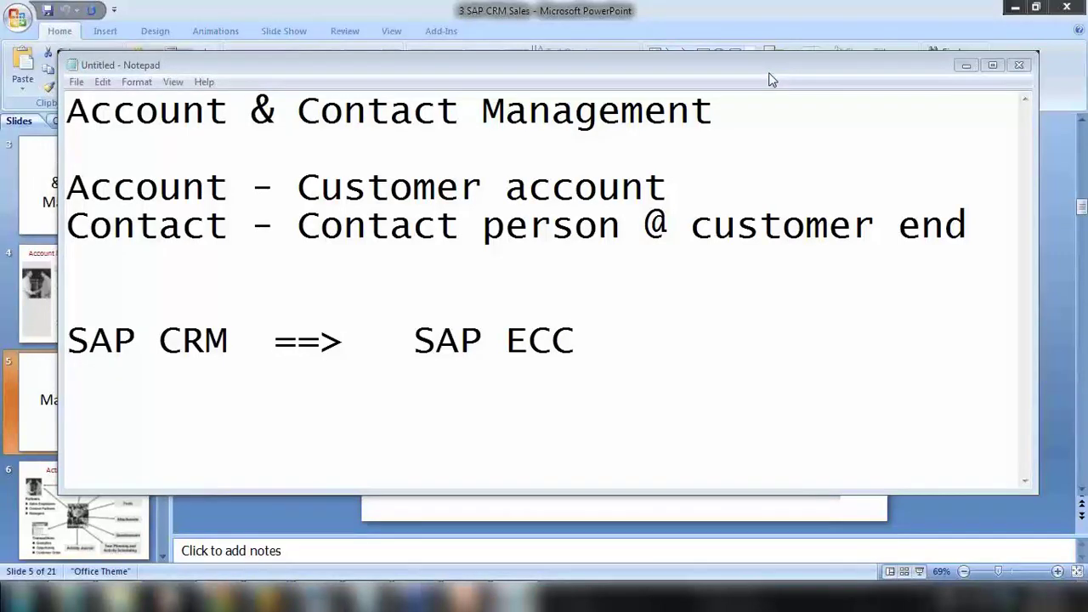
left_click(689, 508)
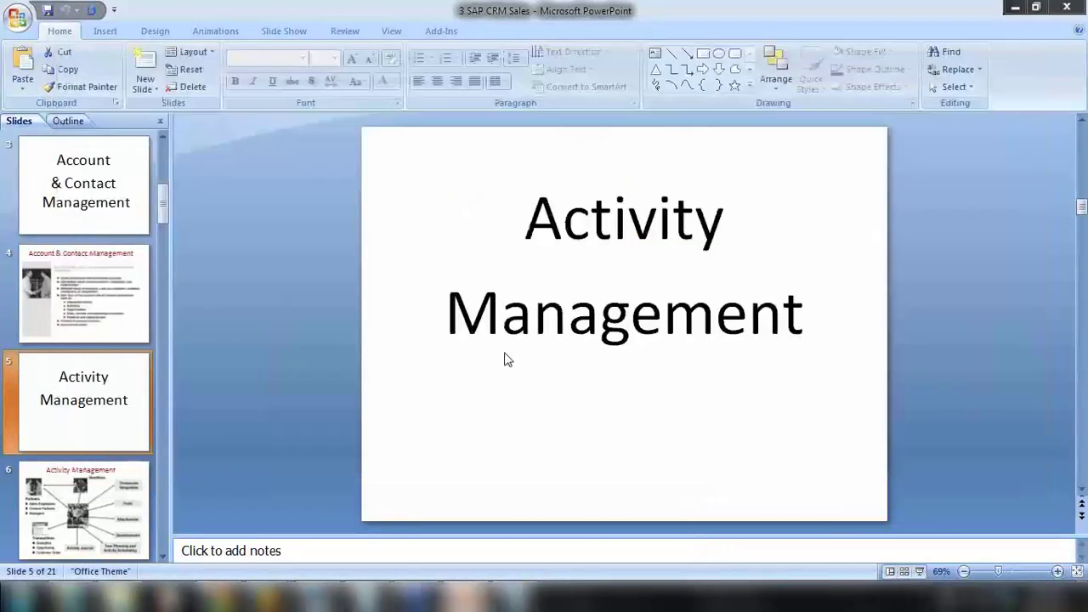
left_click(919, 572)
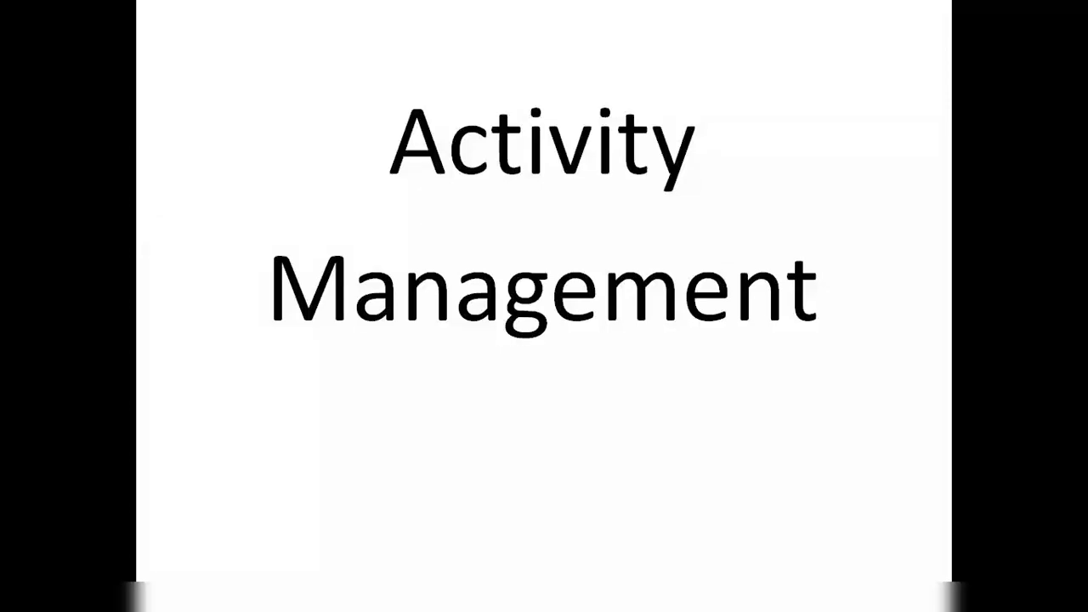
key("Right")
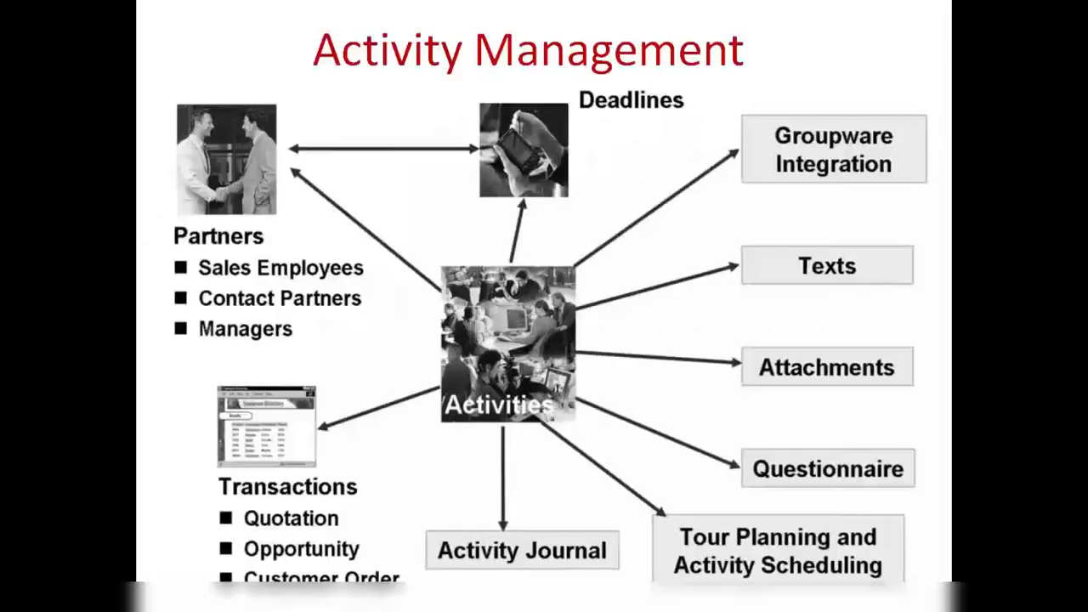
key("Right")
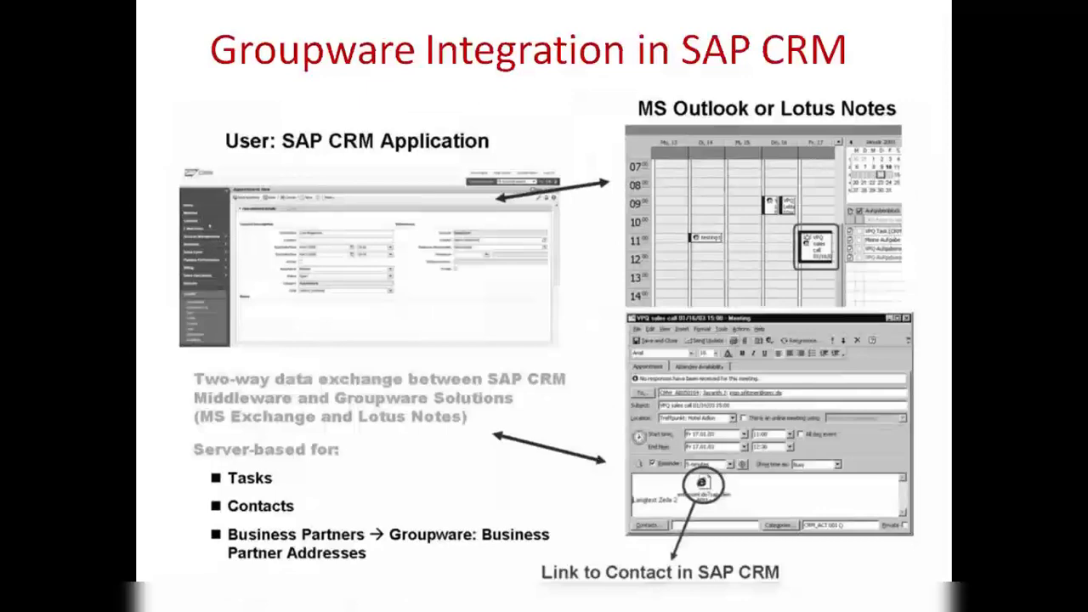
key("Left")
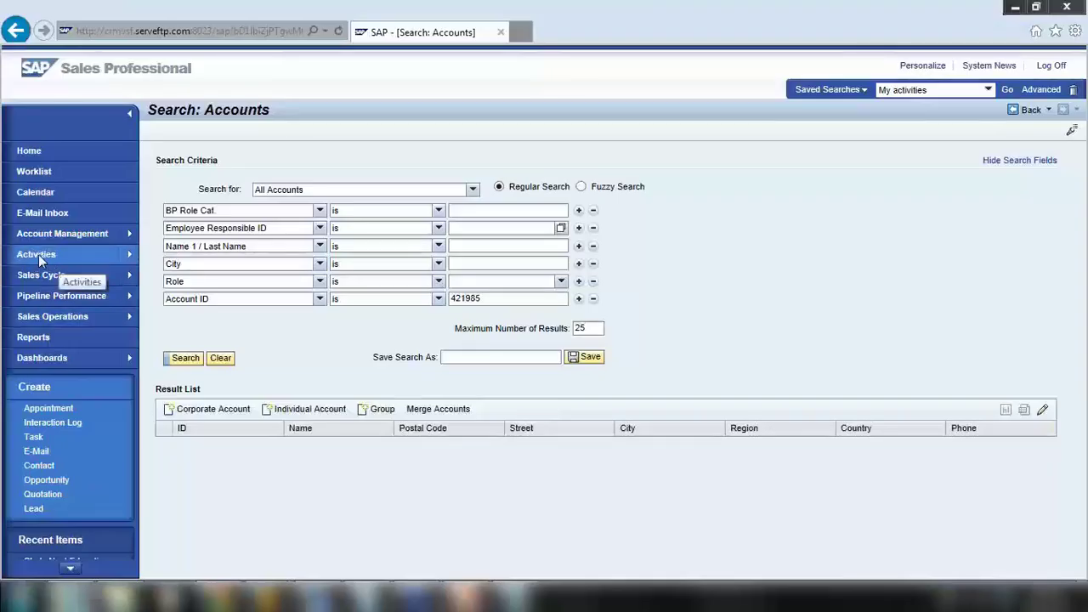
- Open the Activities work center in SAP CRM, then bring the Notepad notes back in front
left_click(36, 254)
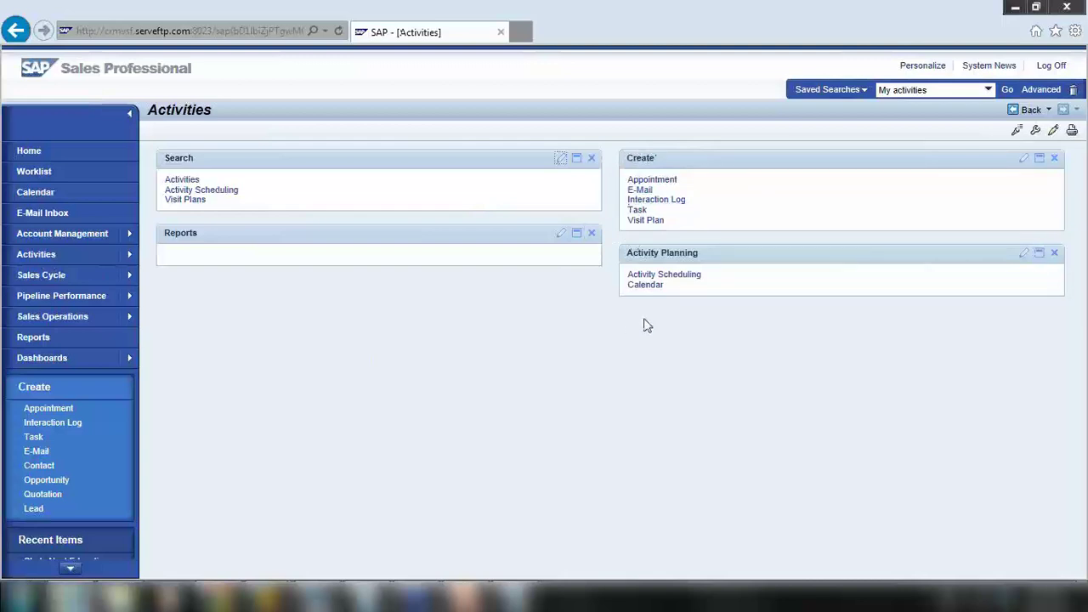
left_click(514, 597)
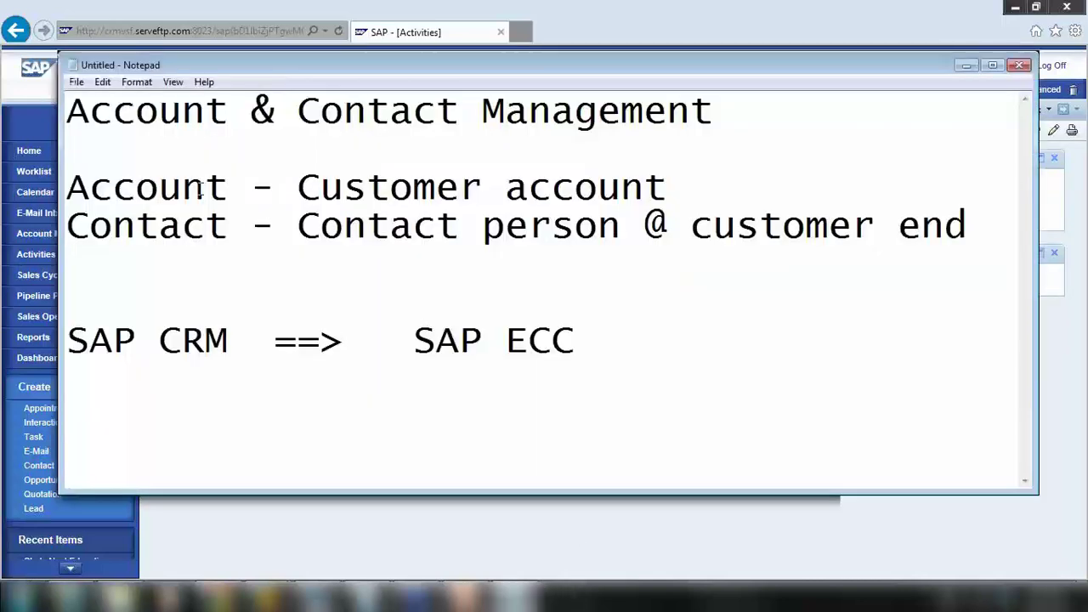
- Delete the Account and Contact note lines and change the heading to 'Activity Management'
left_click_drag(68, 186, 583, 365)
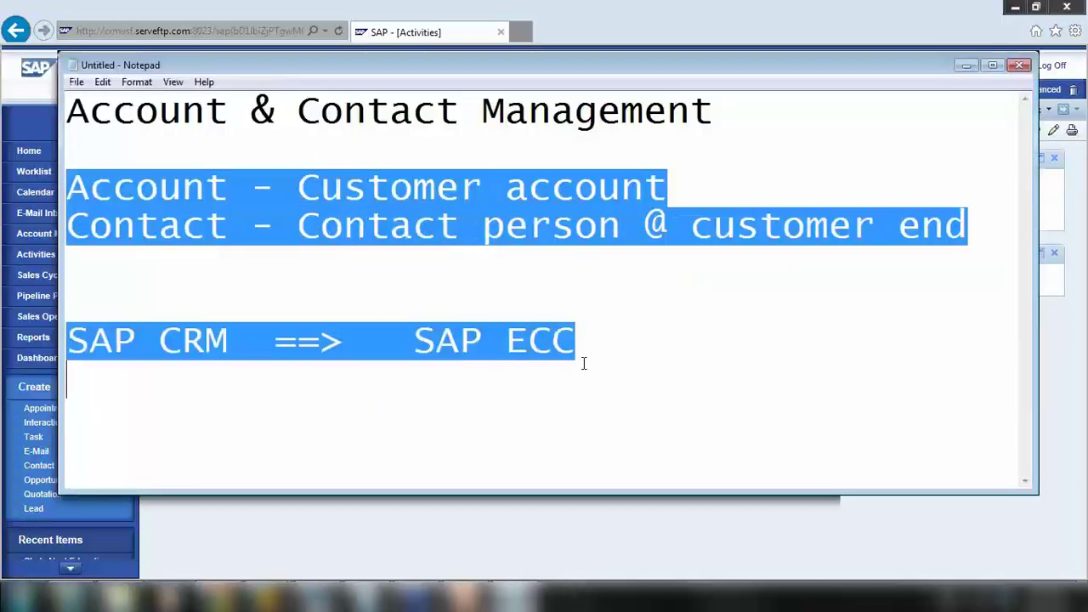
key("Delete")
left_click_drag(460, 111, 105, 94)
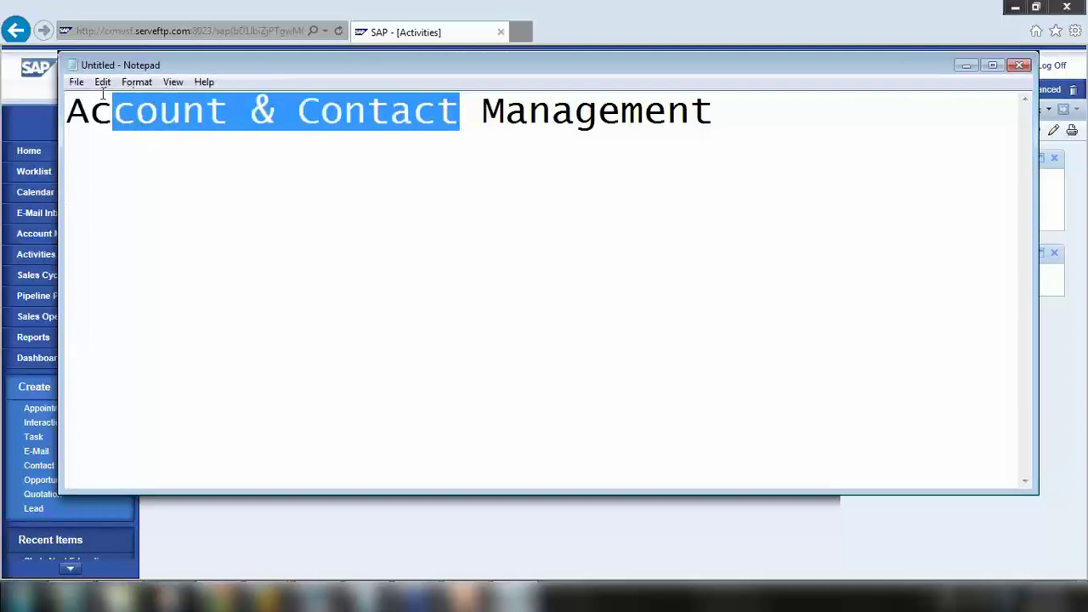
key("Delete")
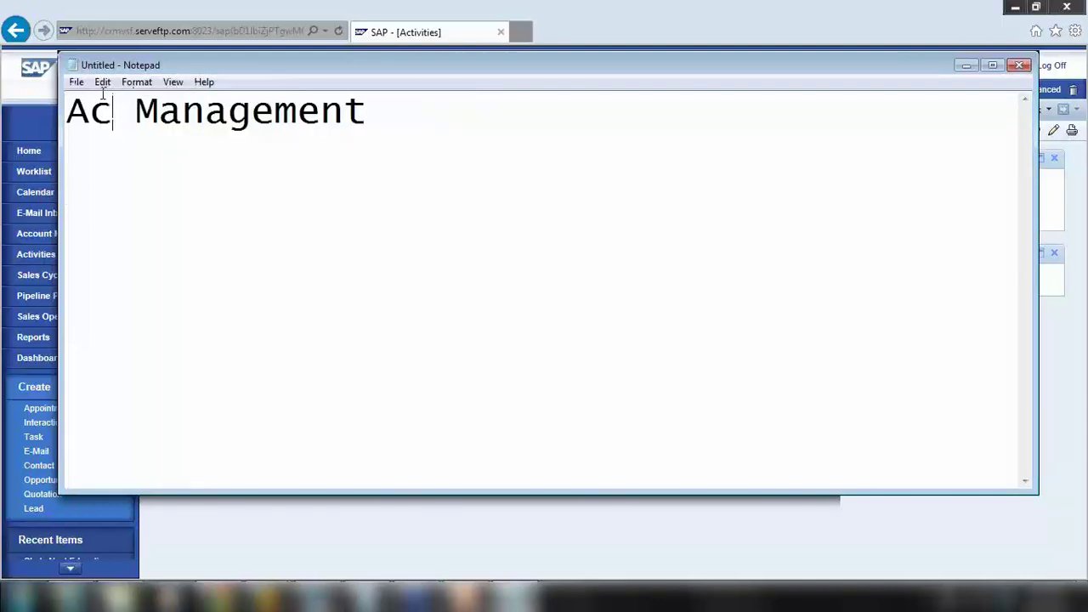
type("tivity")
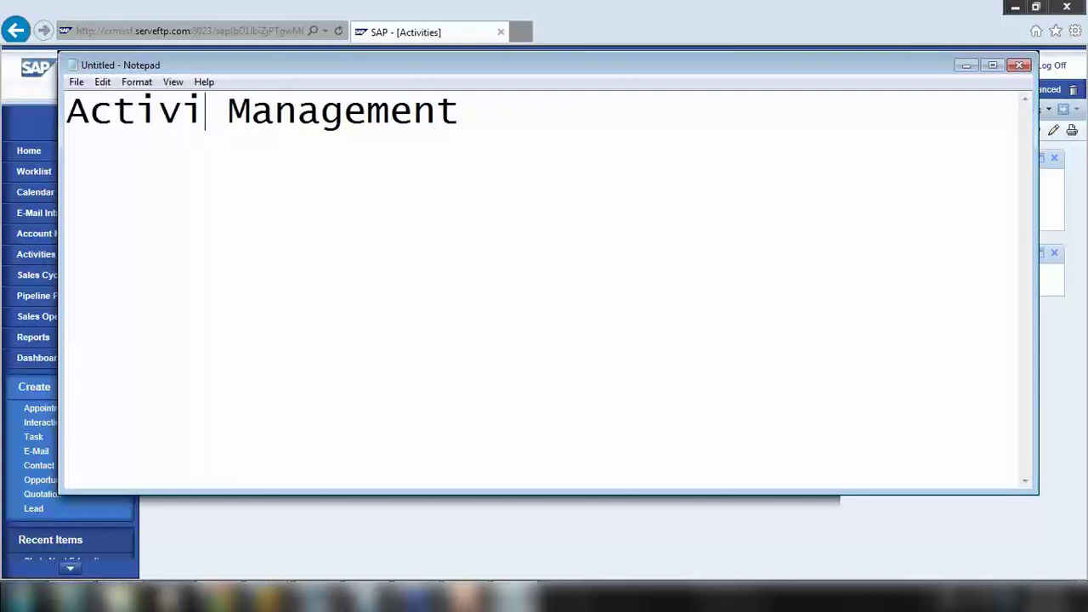
key("BackSpace")
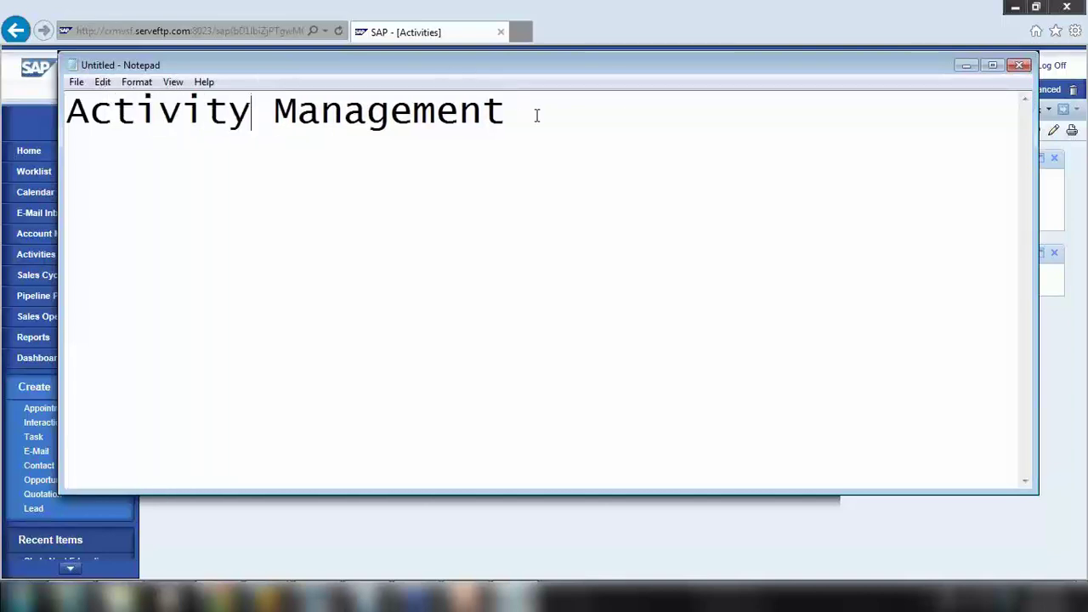
- Add '1. Appointment' below the heading and return to the SAP Activities page
left_click(536, 115)
key("Return")
key("Return")
type("1")
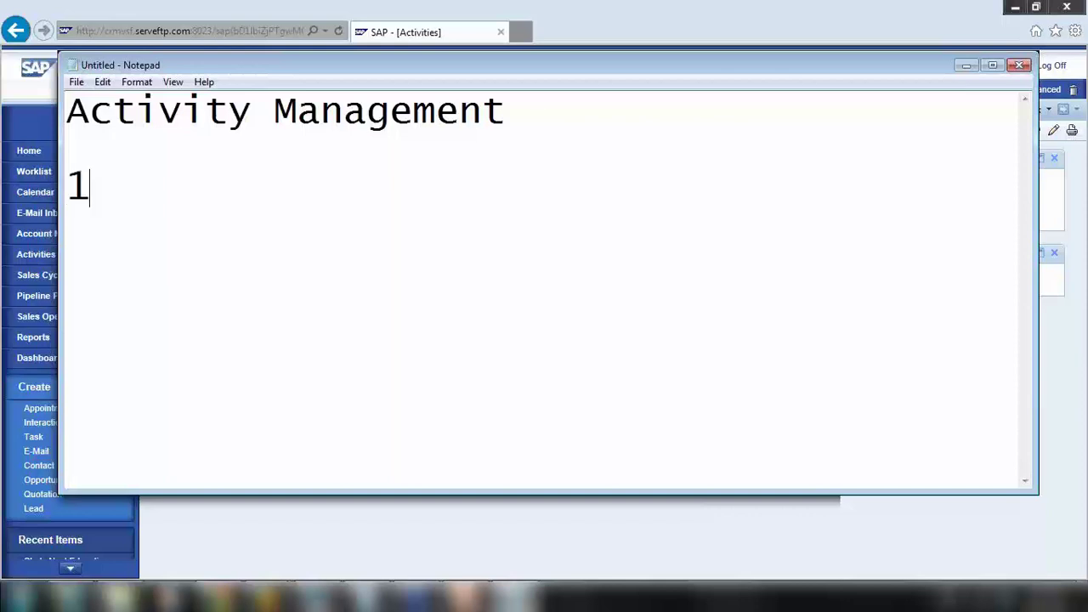
type(". Appoin")
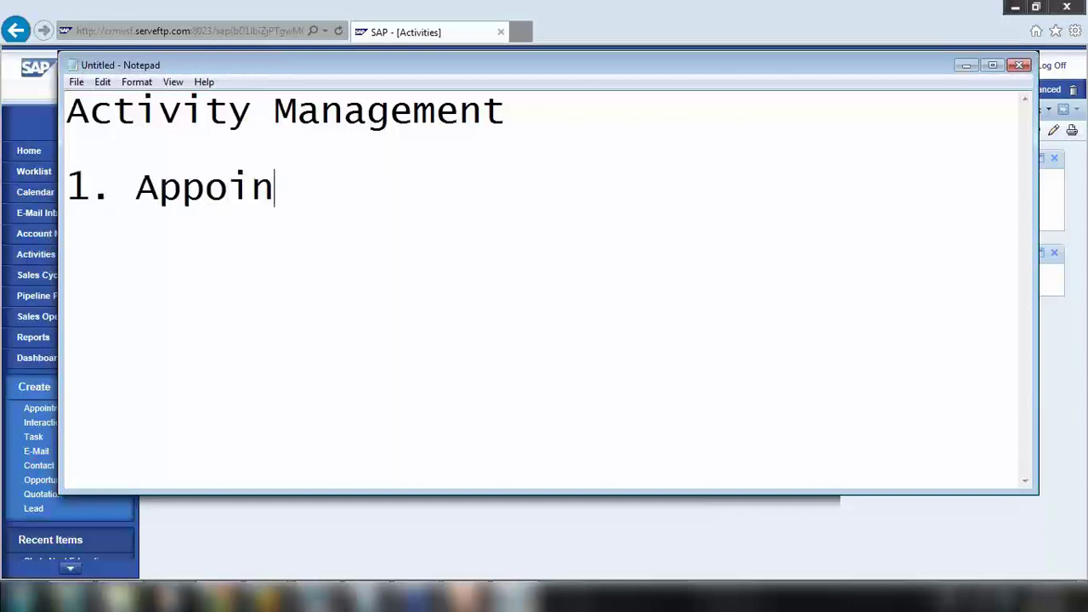
type("tment")
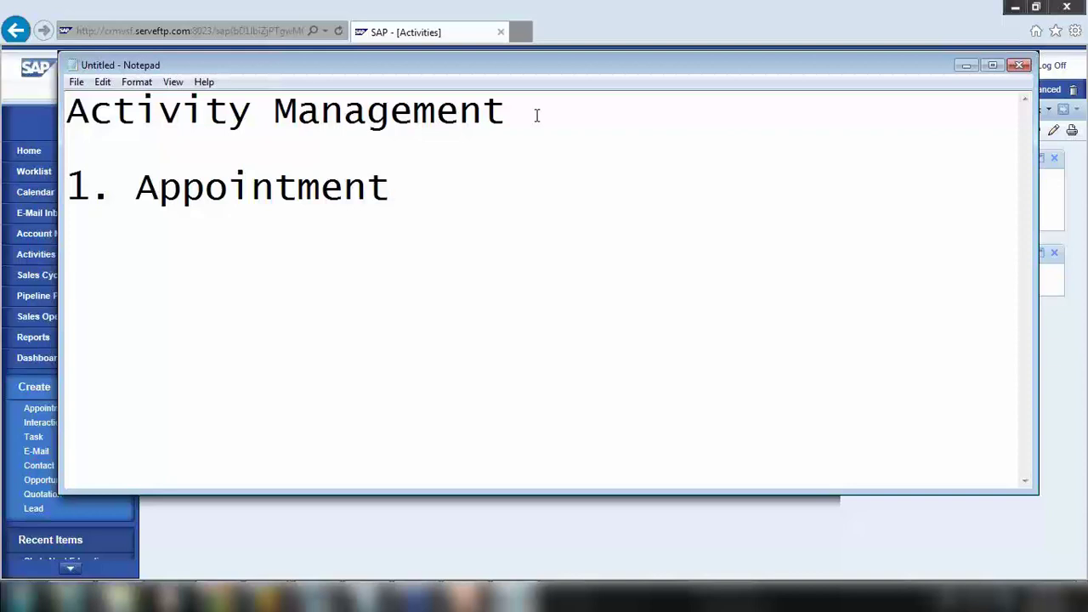
left_click(582, 31)
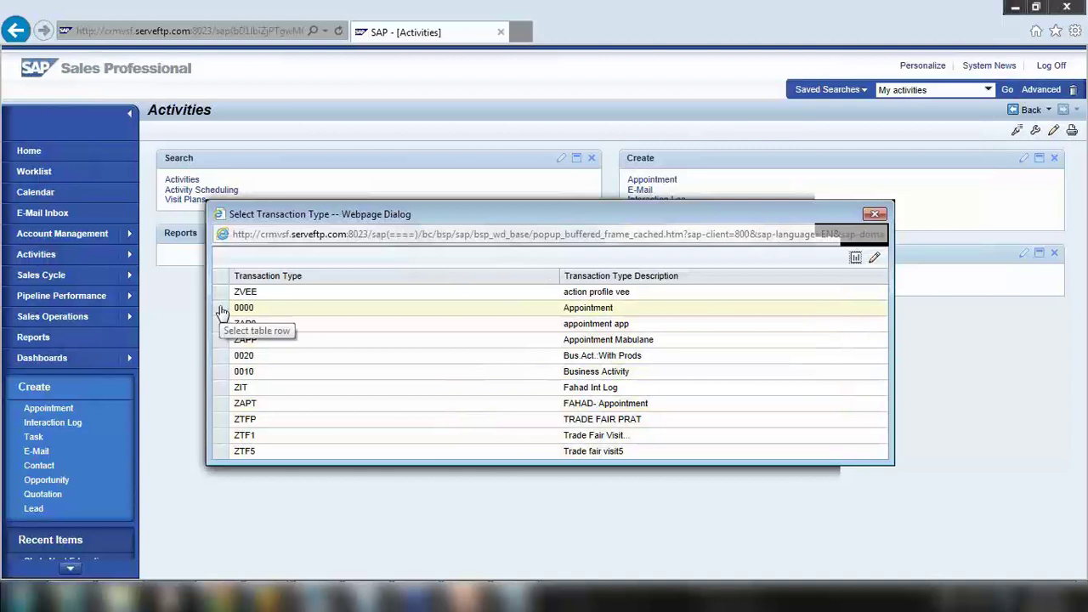
- Start a 0000 Appointment described 'Meeing with Customer ABC for product XYZ' and look up its account
left_click(220, 312)
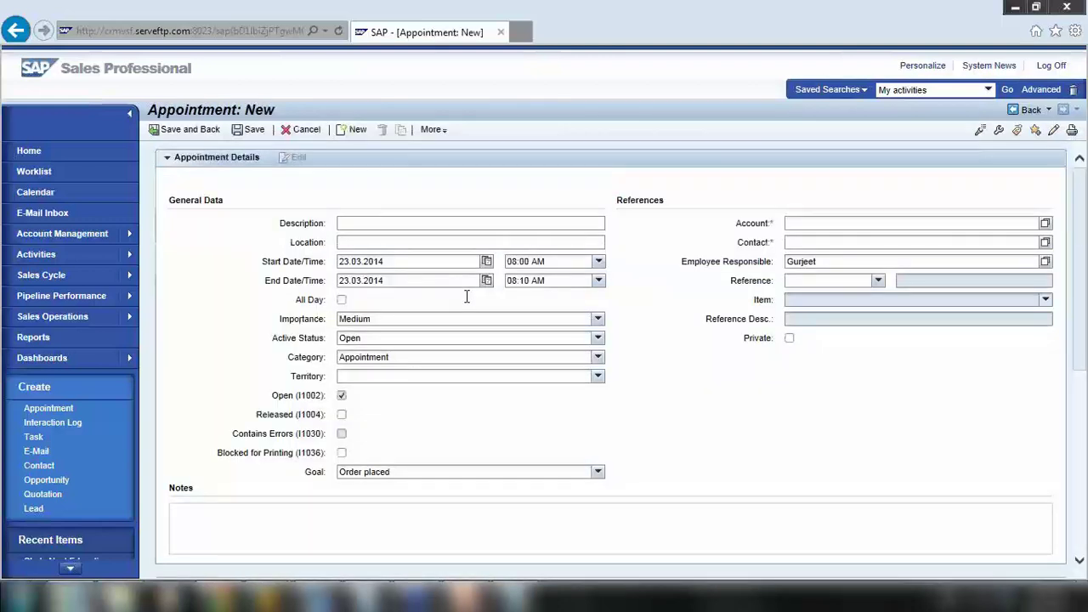
left_click(368, 225)
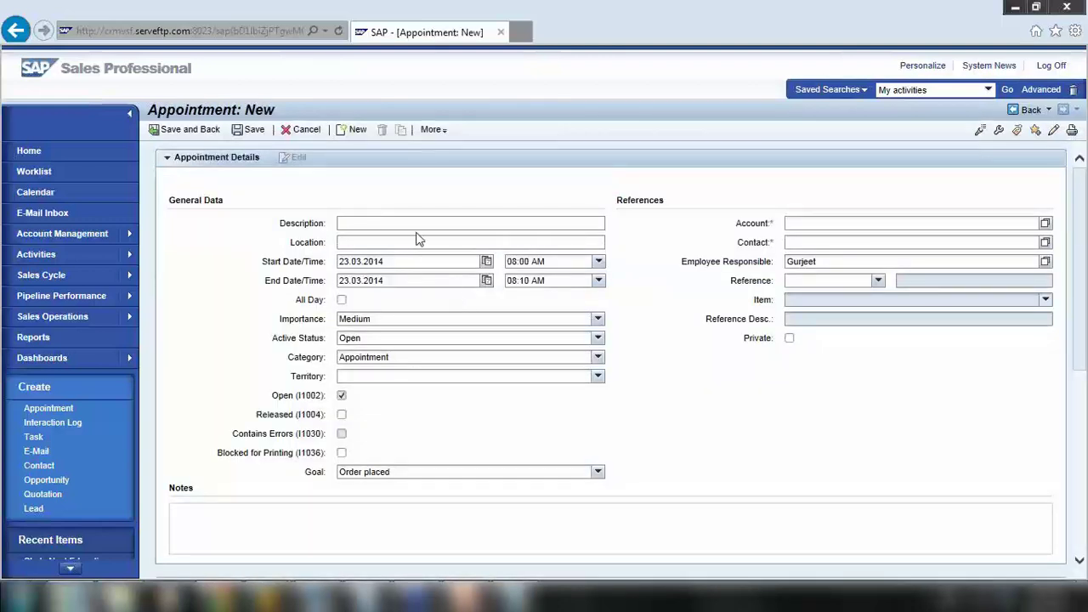
type("Meeing wi")
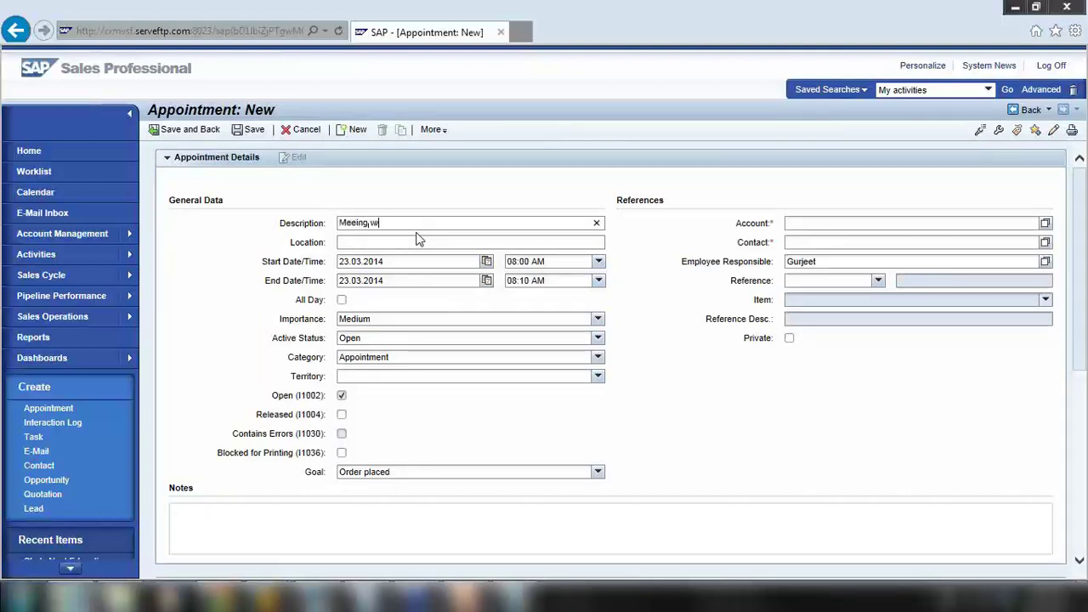
type("th Customer ABC for product XYZ")
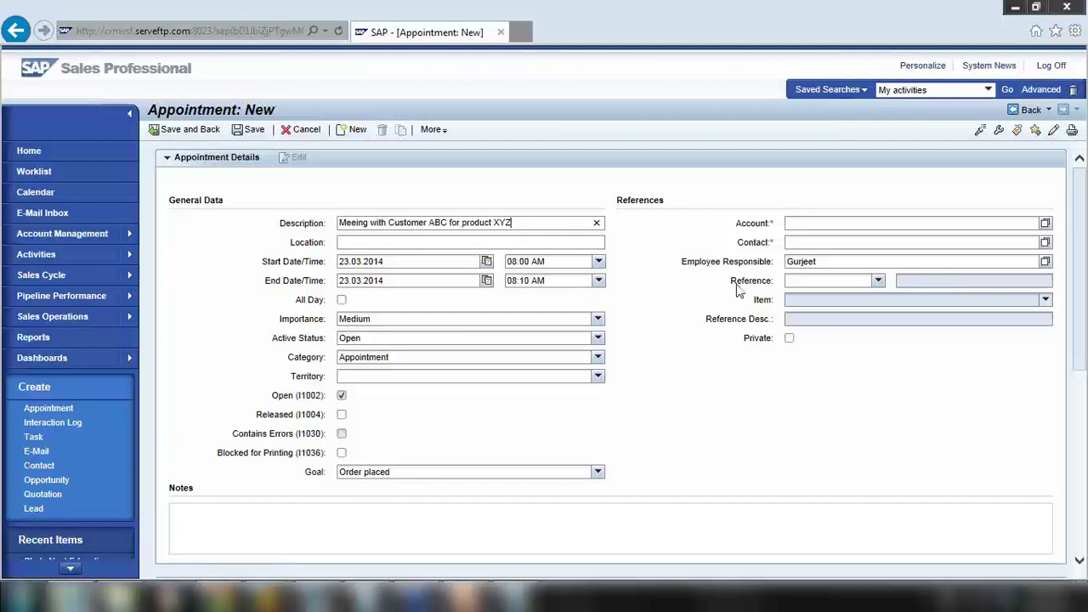
left_click(797, 223)
left_click(1045, 224)
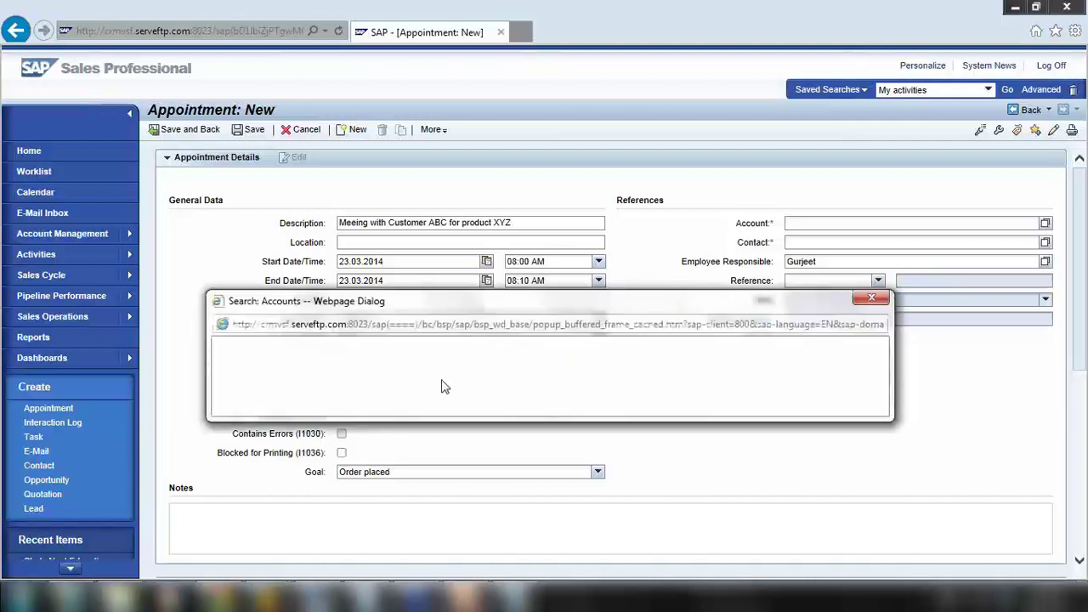
- Search accounts for 'study*' and assign Study Nest Educations to the appointment
left_click(544, 290)
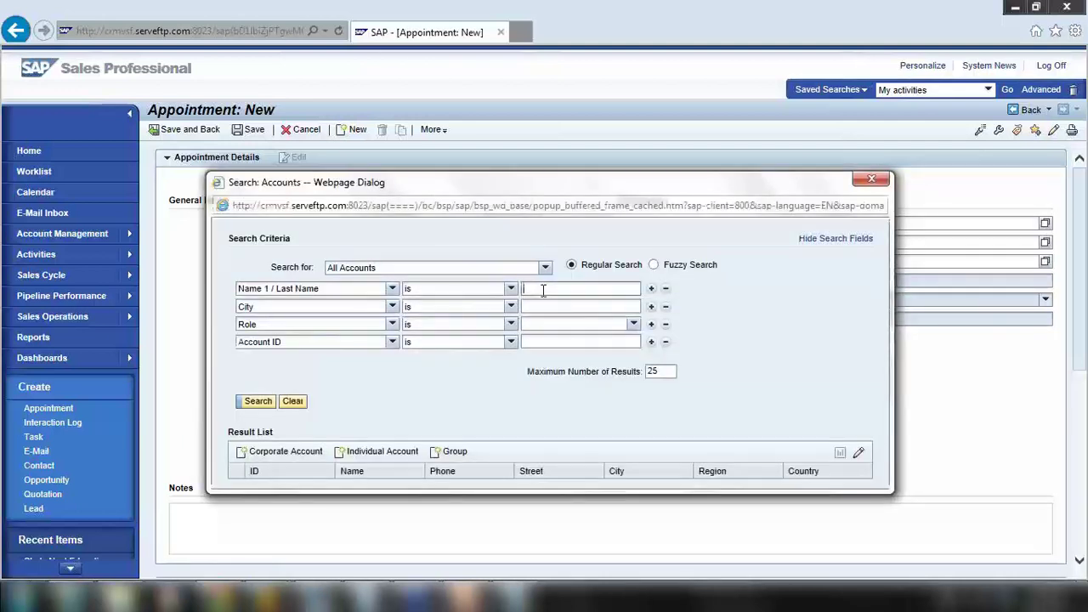
type("study*")
left_click(258, 400)
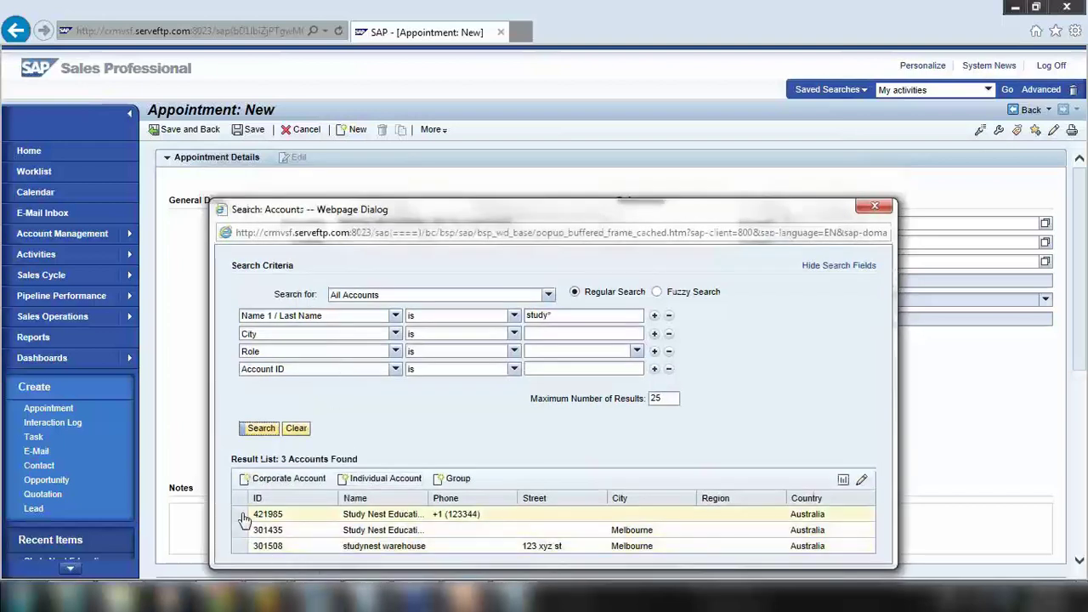
left_click(245, 515)
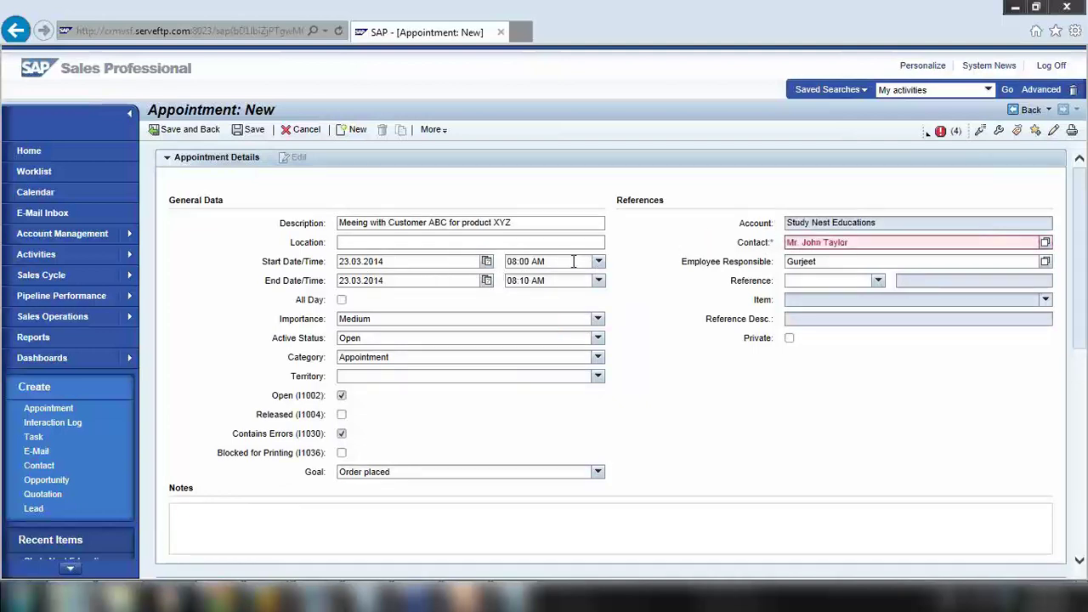
- Set the appointment to run 08:30 AM to 11:00 AM and review the error messages
left_click(598, 262)
scroll(554, 312, "down", 3)
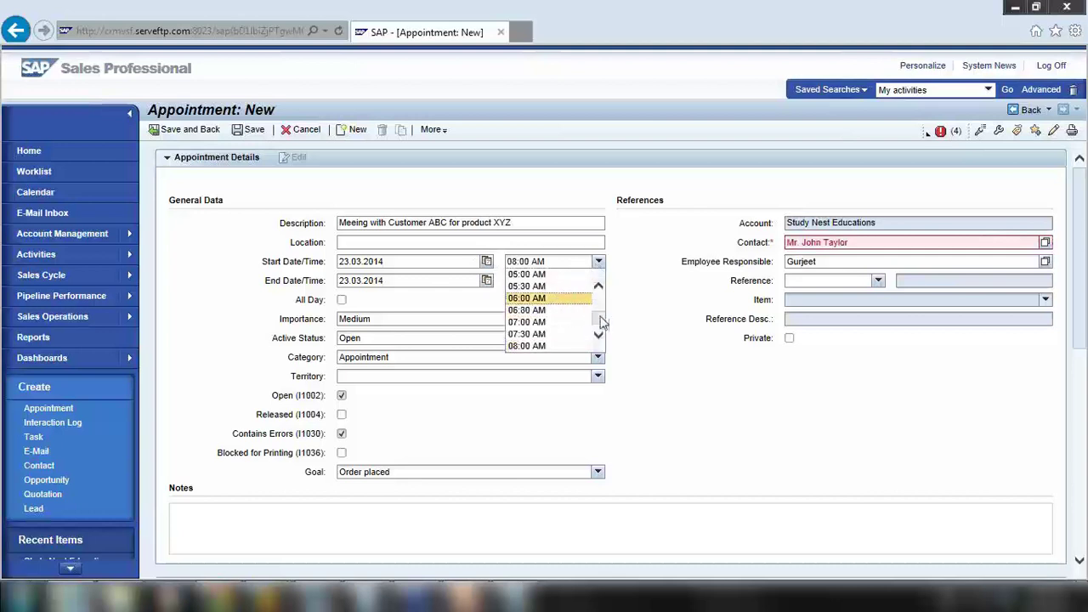
left_click(558, 323)
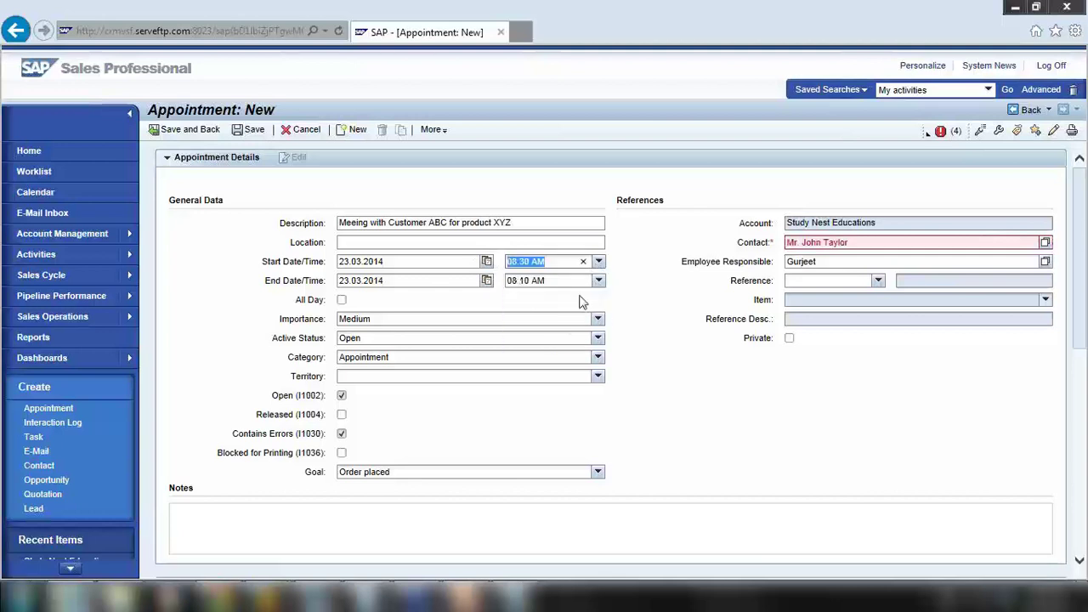
left_click(598, 280)
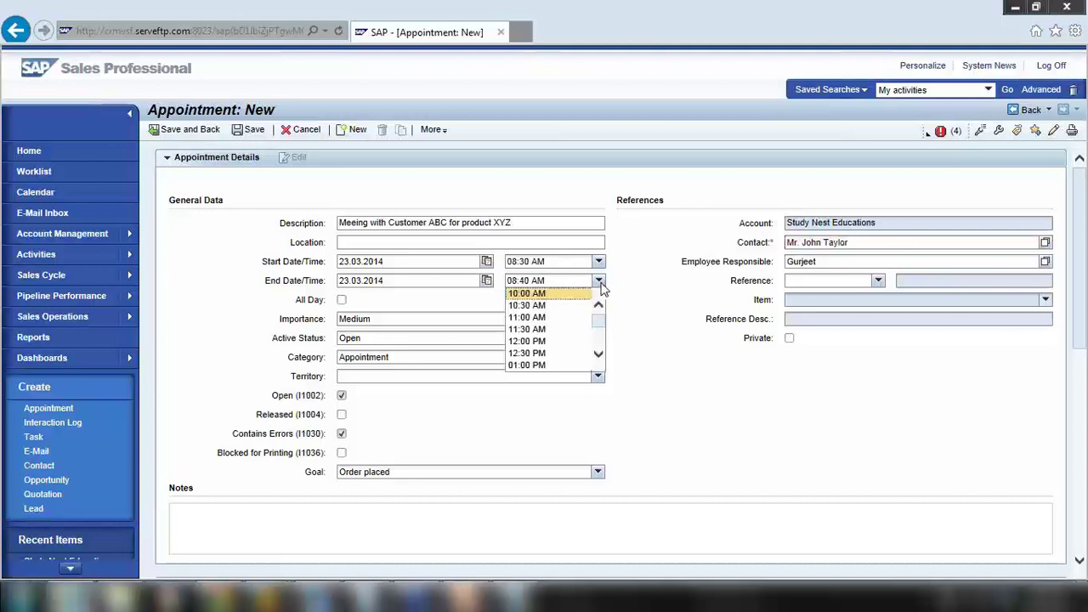
left_click(549, 318)
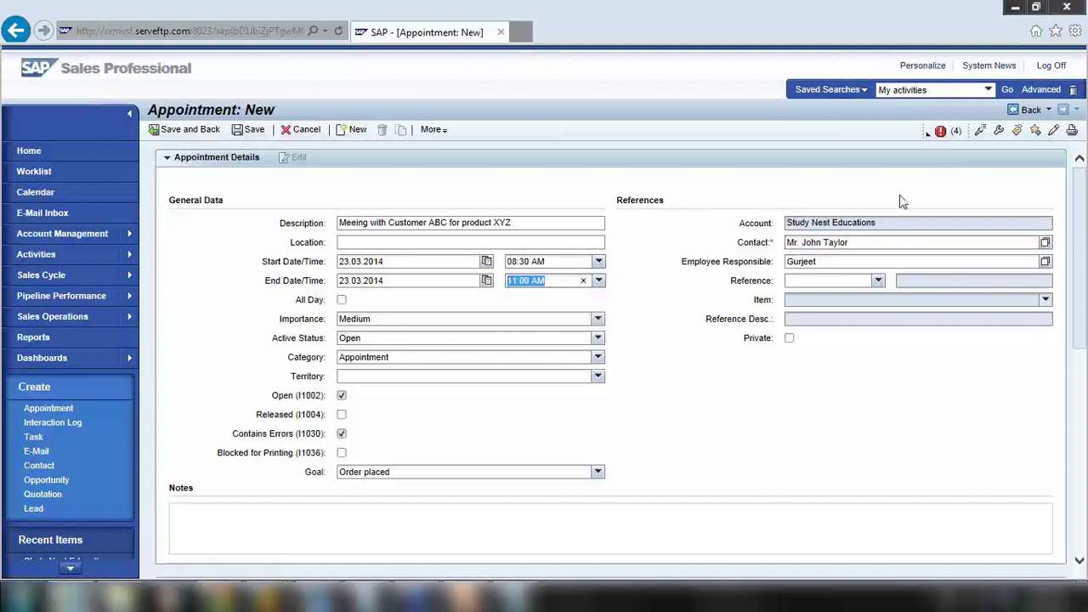
left_click(938, 132)
left_click(964, 151)
scroll(462, 229, "down", 2)
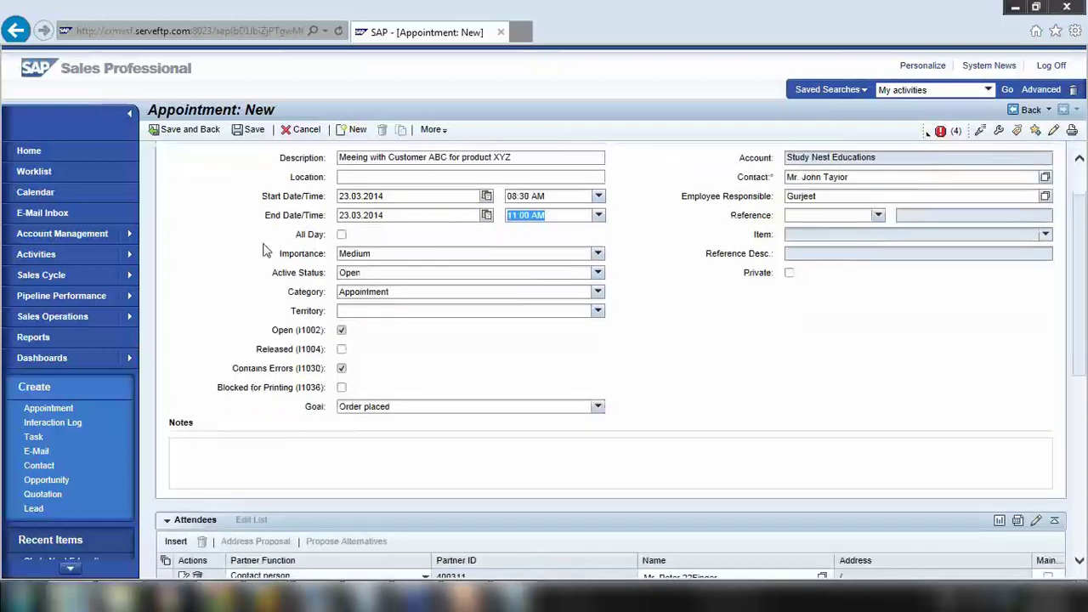
scroll(251, 241, "up", 2)
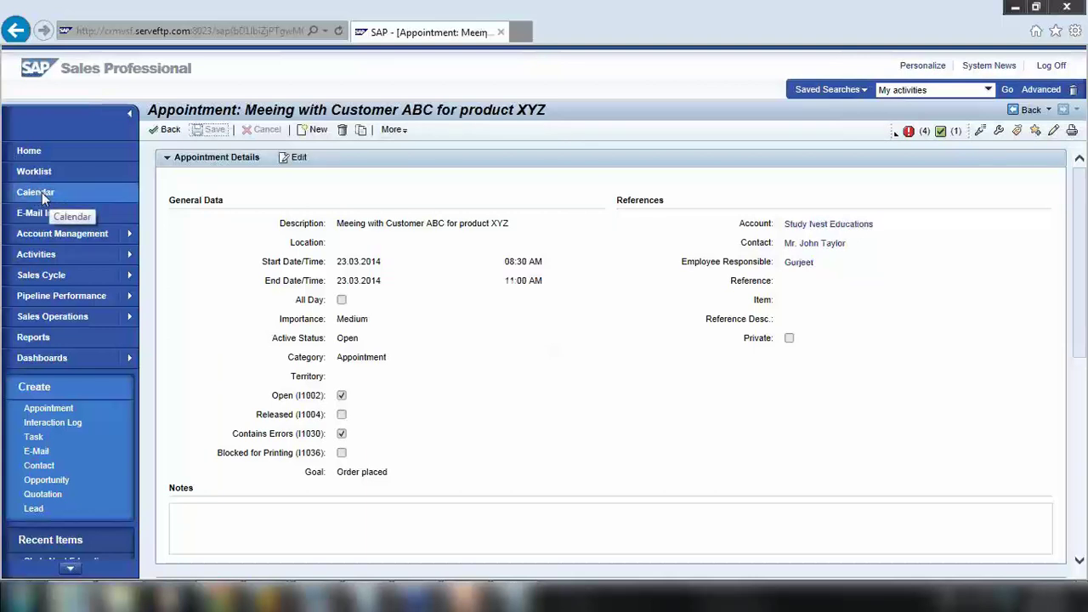
- Check the meeting in the calendar's Week view, then go back to the Home page
left_click(111, 196)
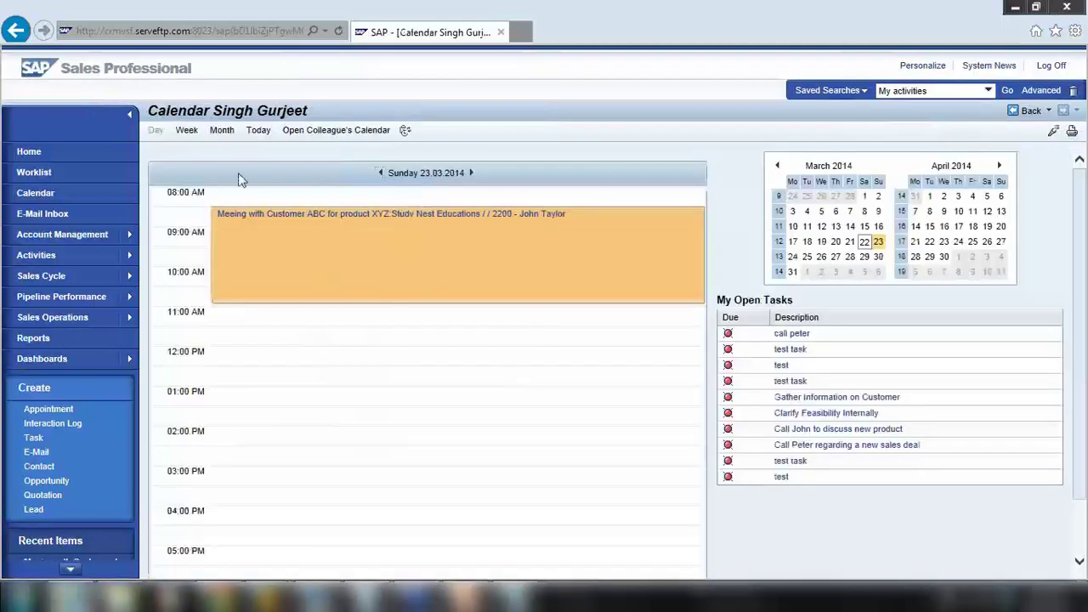
left_click(187, 132)
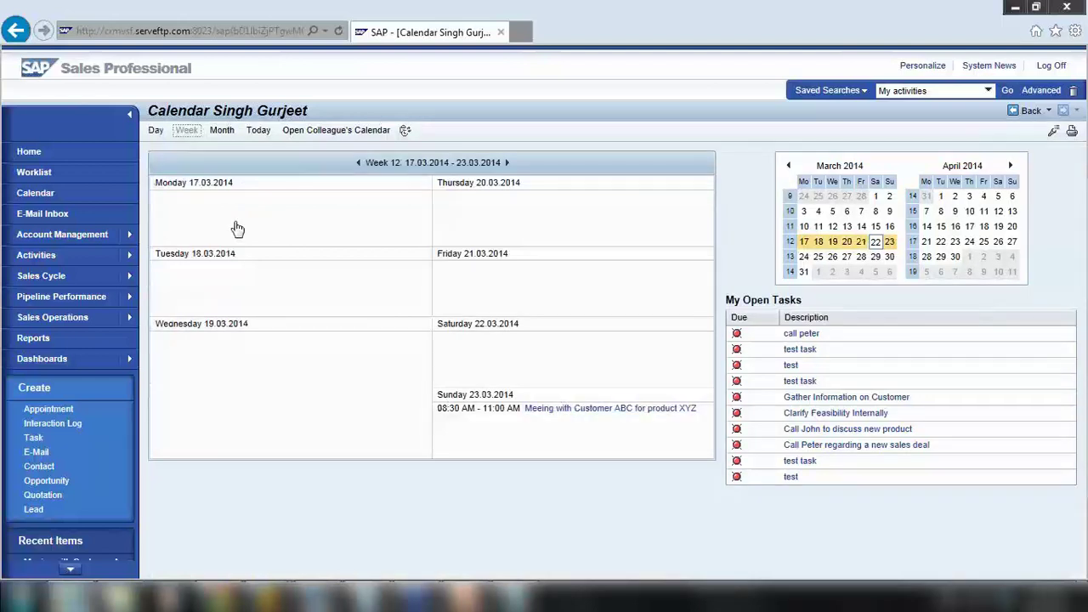
left_click(59, 153)
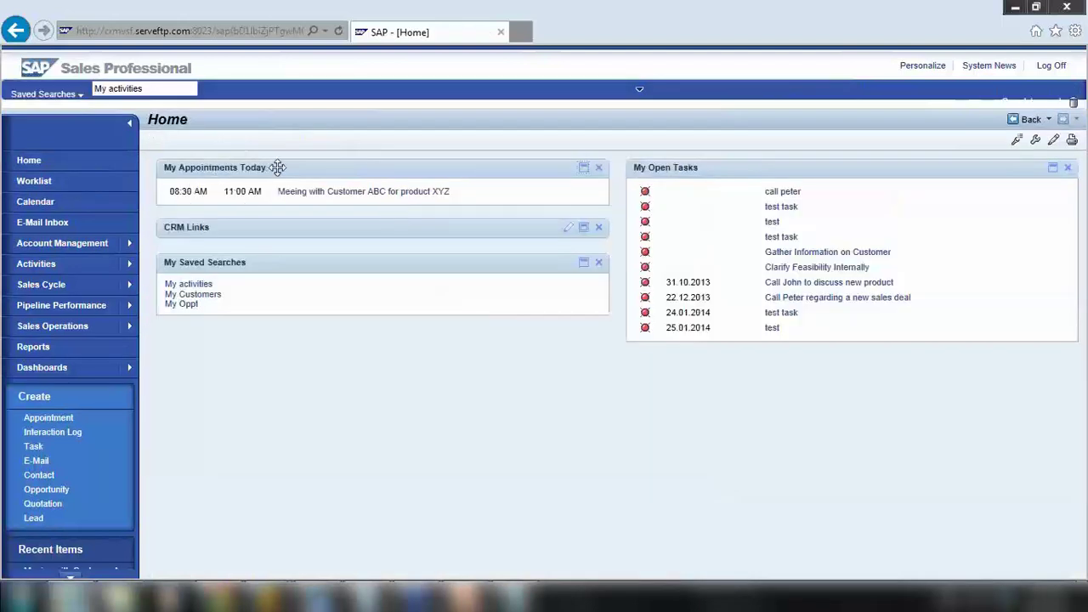
- Move the My Appointments Today panel back in place and bring Notepad forward
left_click_drag(284, 168, 296, 188)
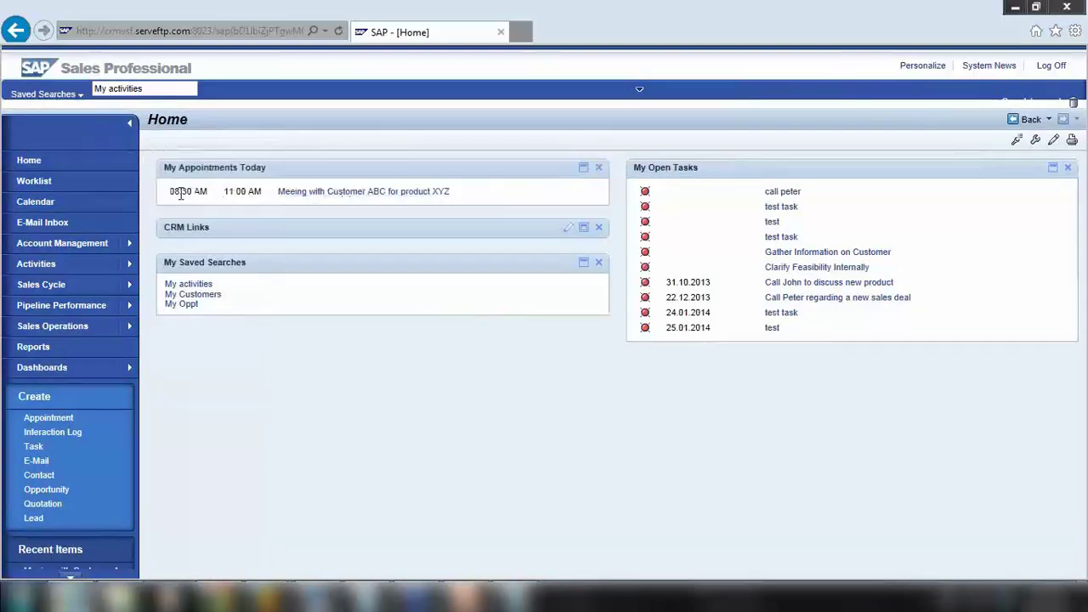
left_click_drag(388, 162, 379, 201)
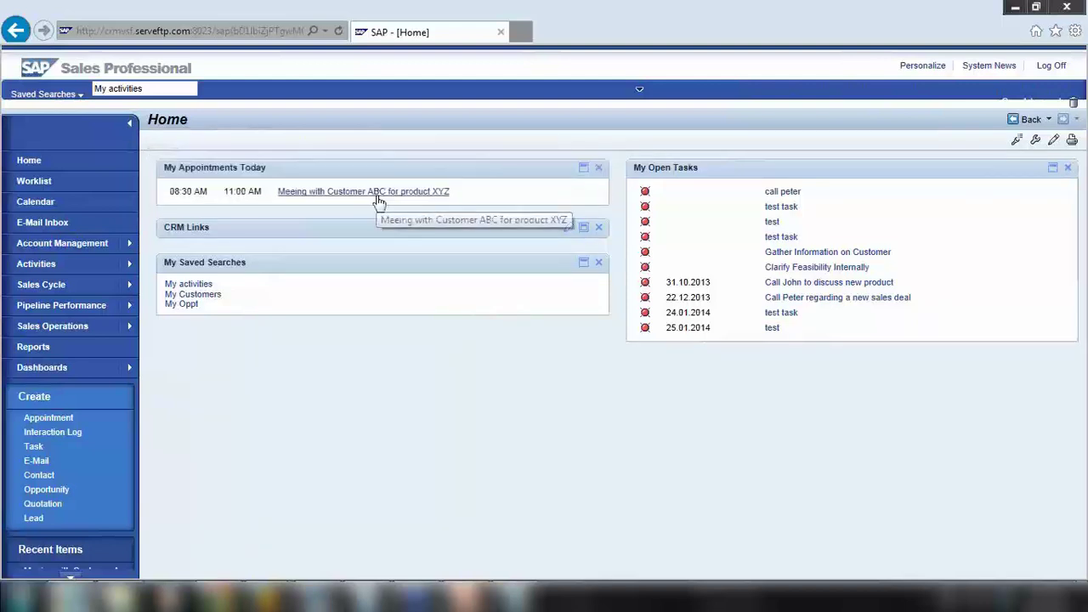
key("alt+Tab")
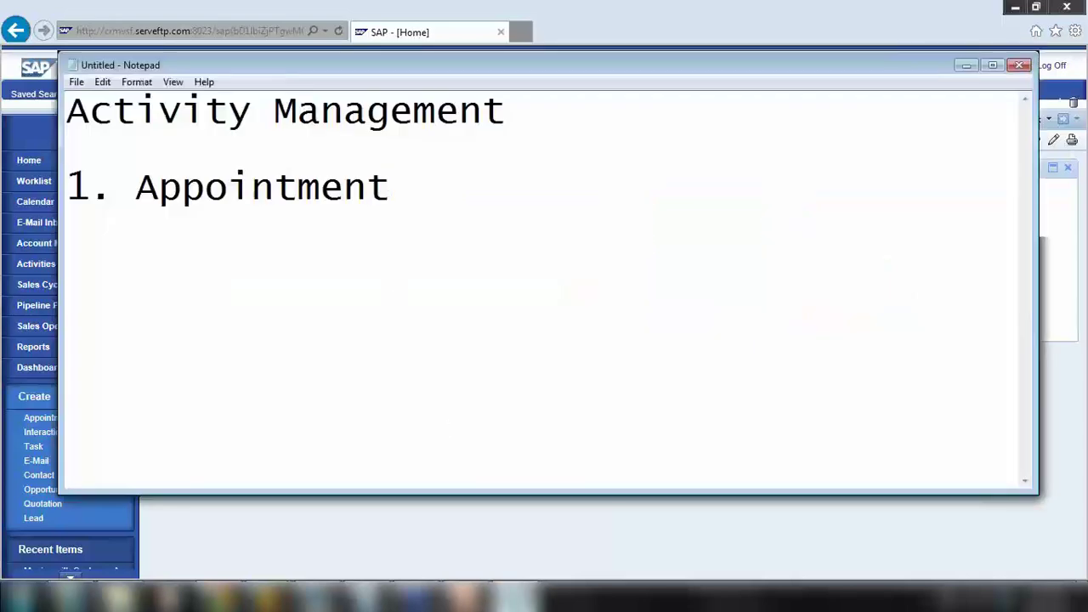
- Return to SAP and open the Activities overview under Account Management
key("alt+Tab")
key("alt+Tab")
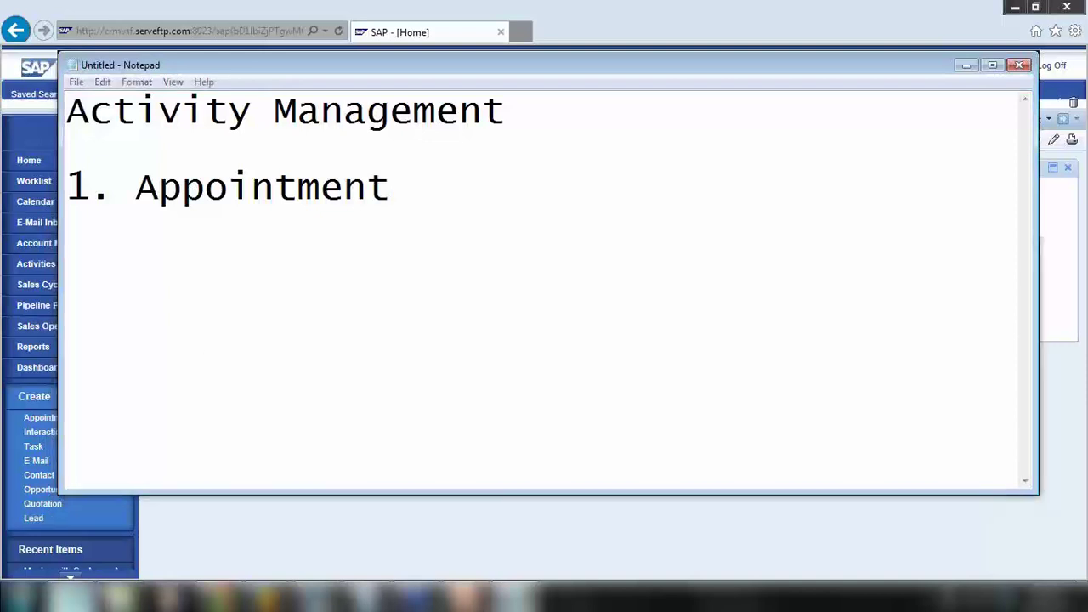
key("alt+Tab")
left_click(38, 243)
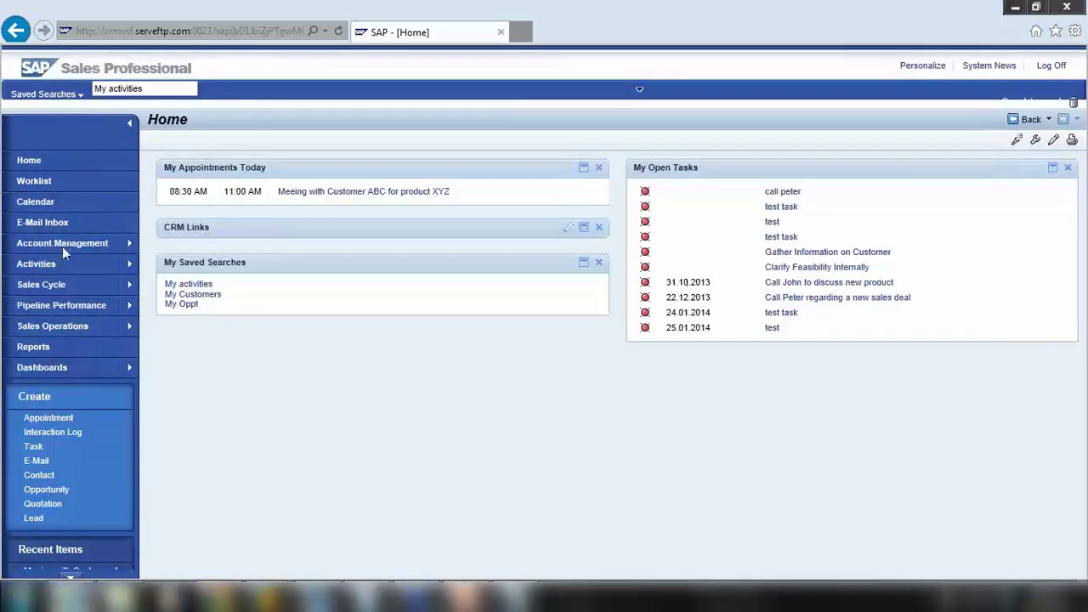
left_click(64, 267)
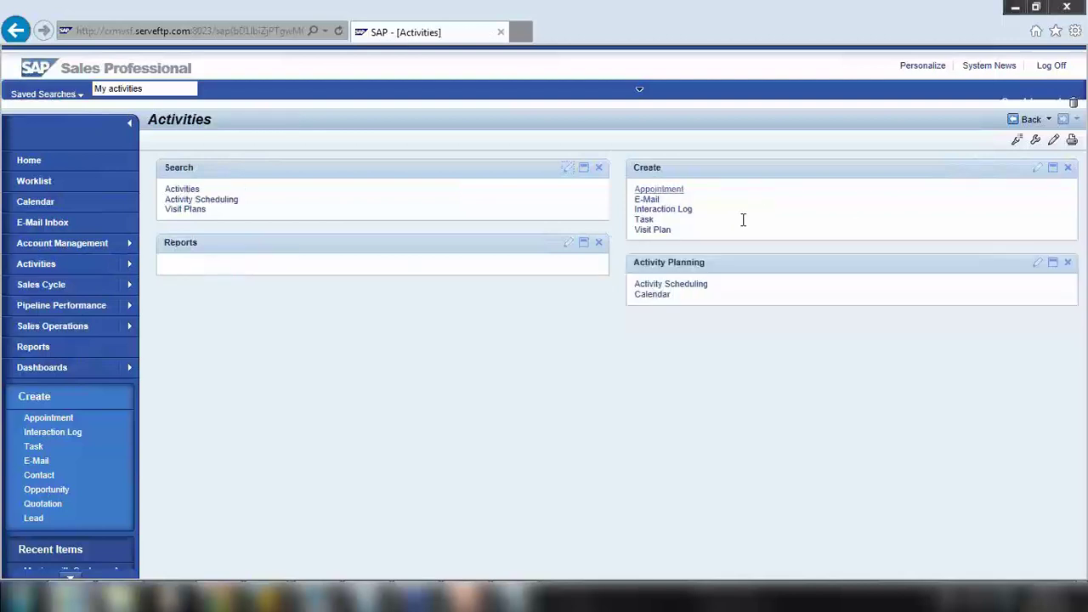
- Run the 'My activities' saved search, then bring the Activity Management notes forward
left_click(80, 95)
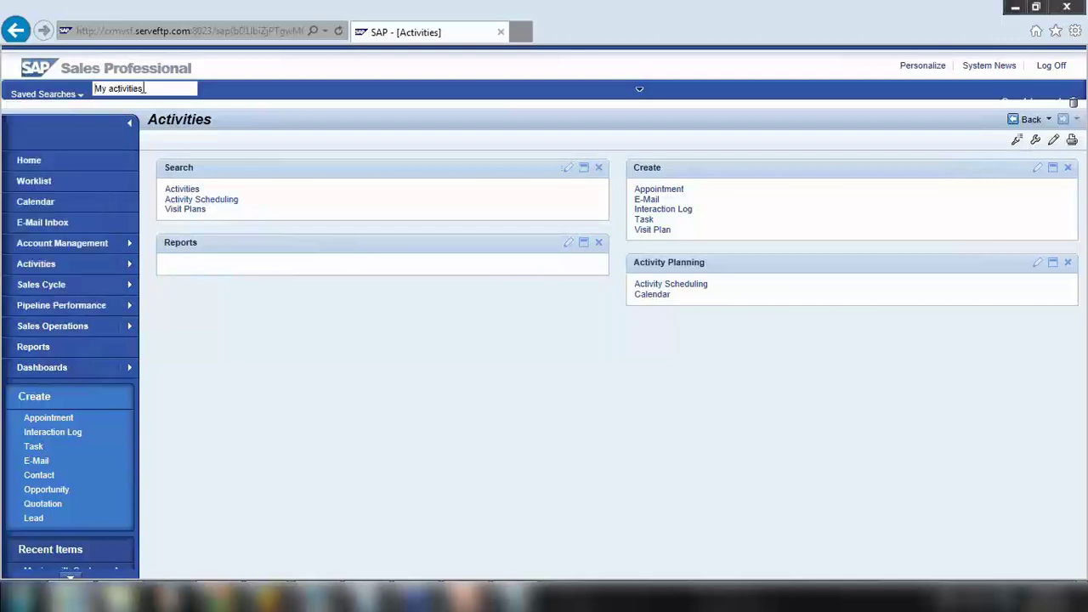
left_click(140, 89)
left_click(365, 101)
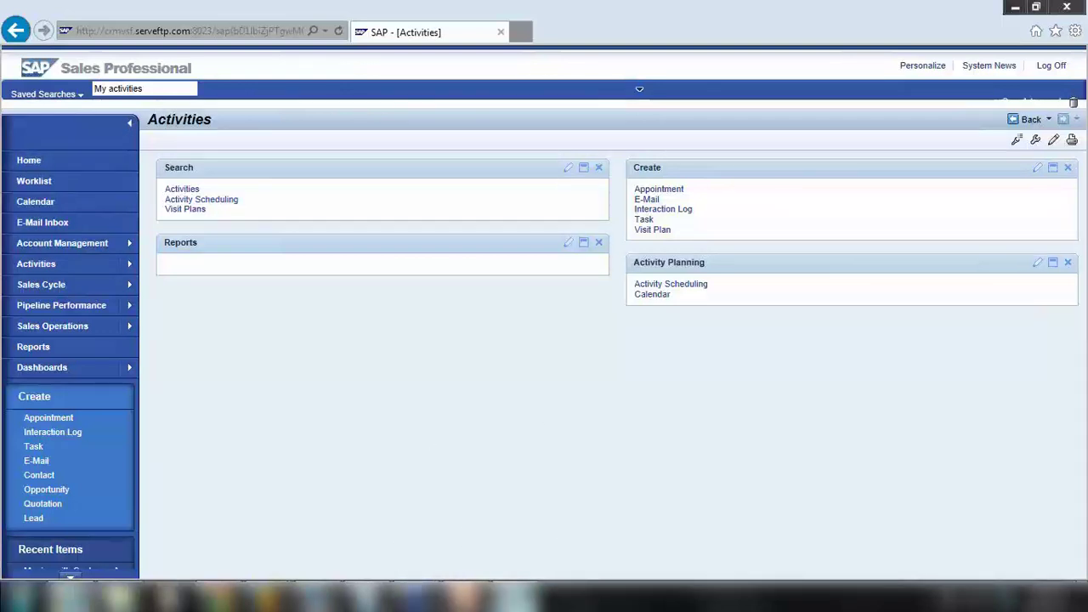
key("alt+Tab")
key("alt+Tab")
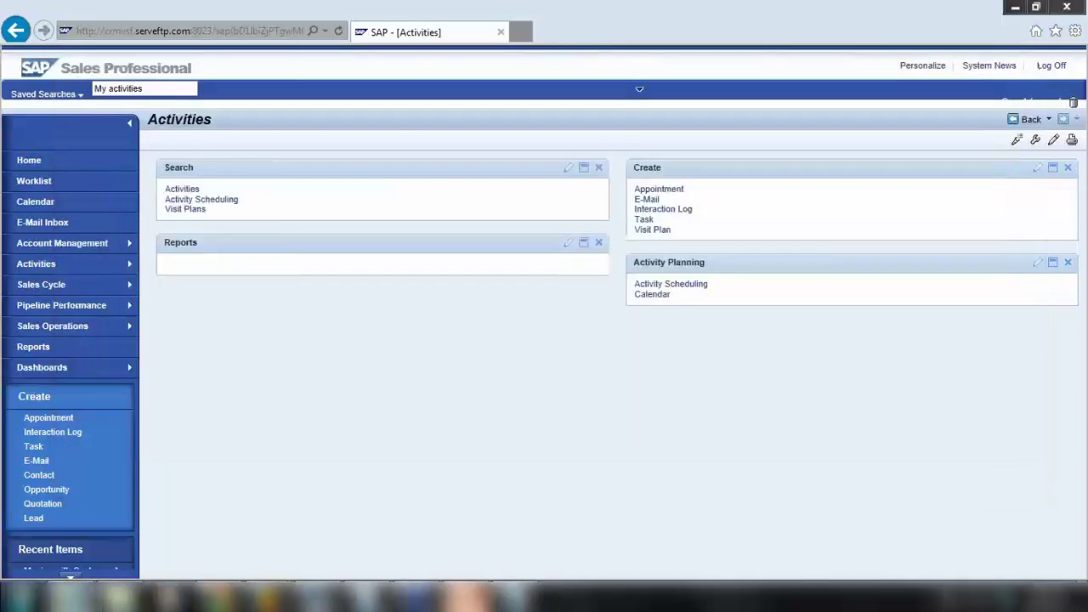
key("alt+Tab")
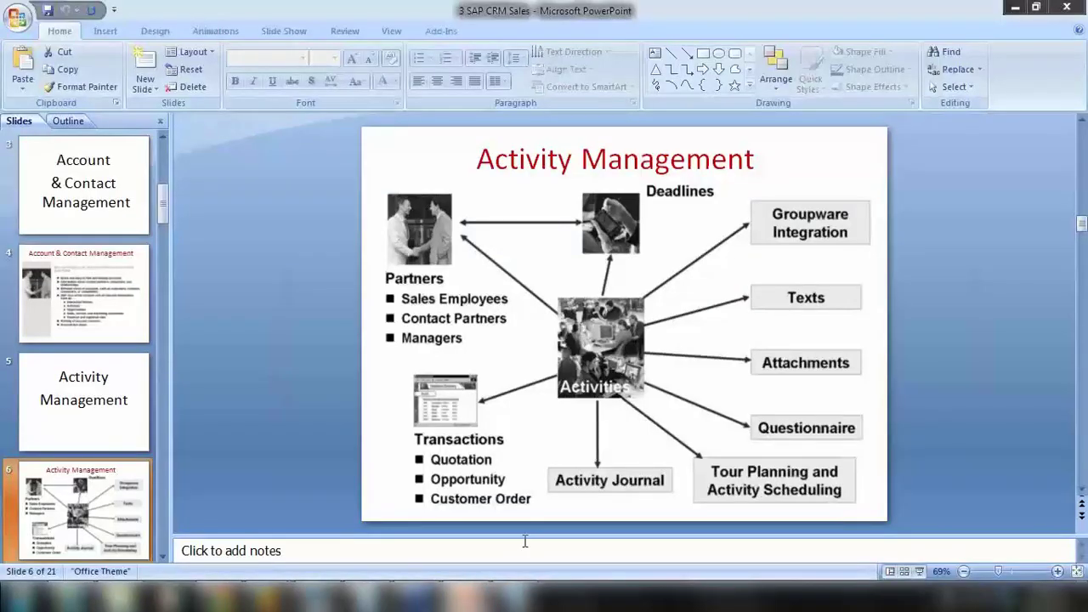
left_click(440, 539)
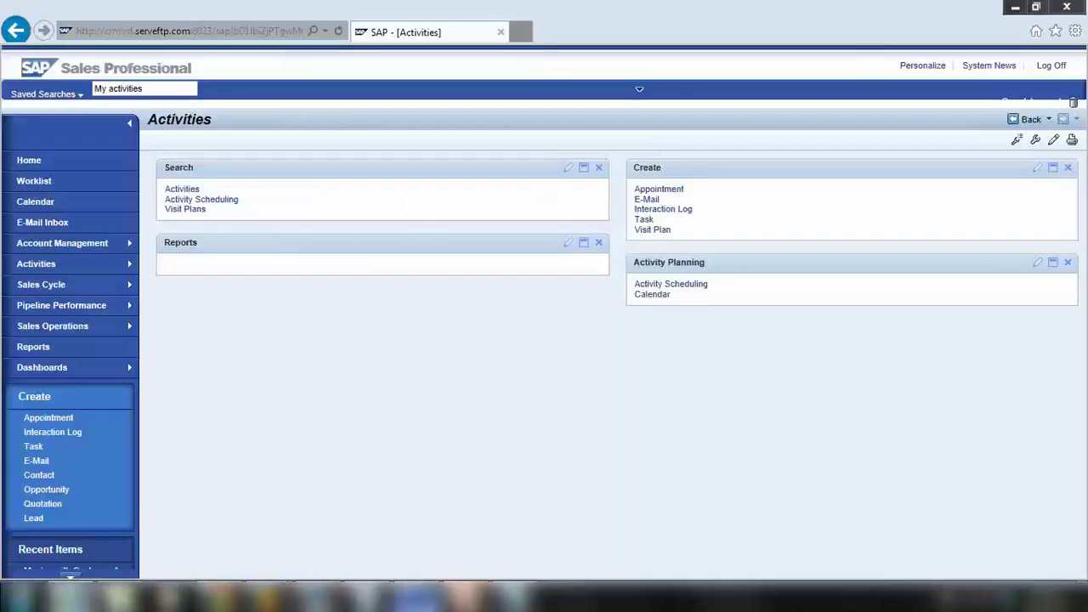
left_click(514, 596)
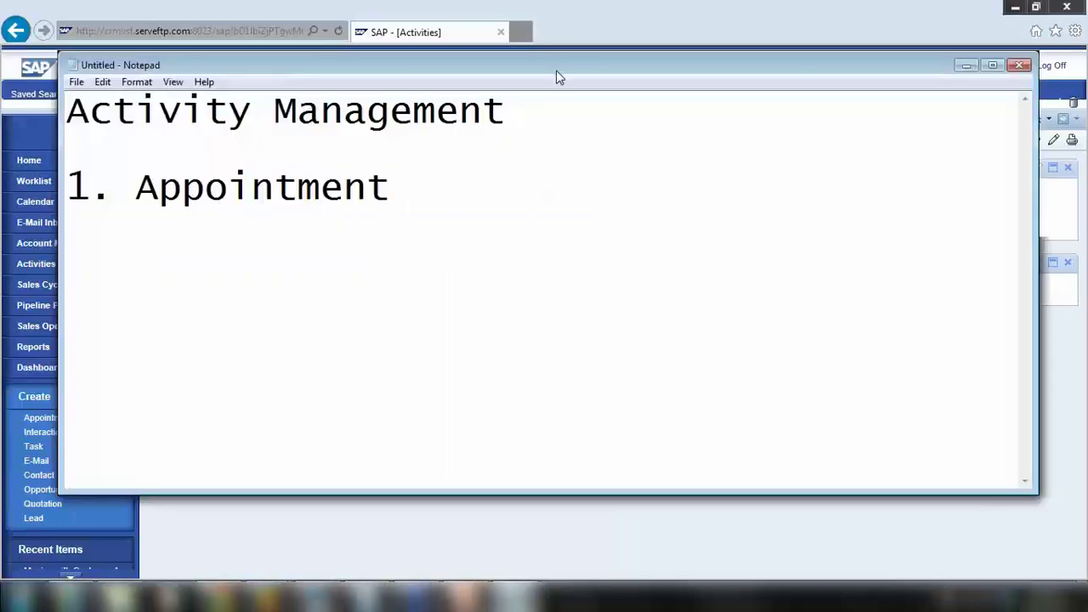
- Add '2. E-mail' as the second note item and minimize Notepad
key("Return")
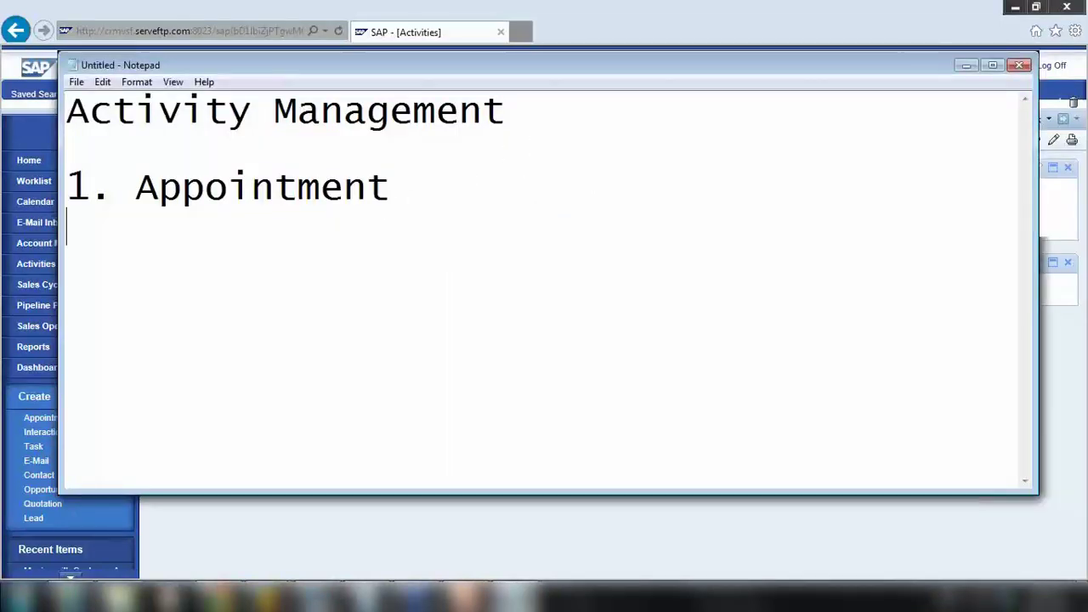
type("2. E")
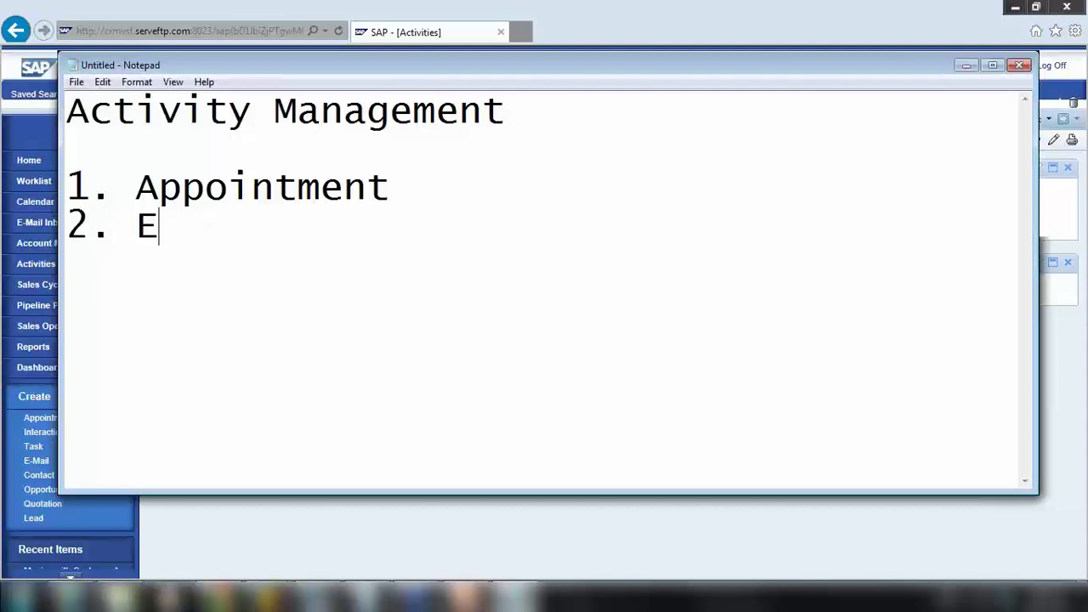
type("-mail")
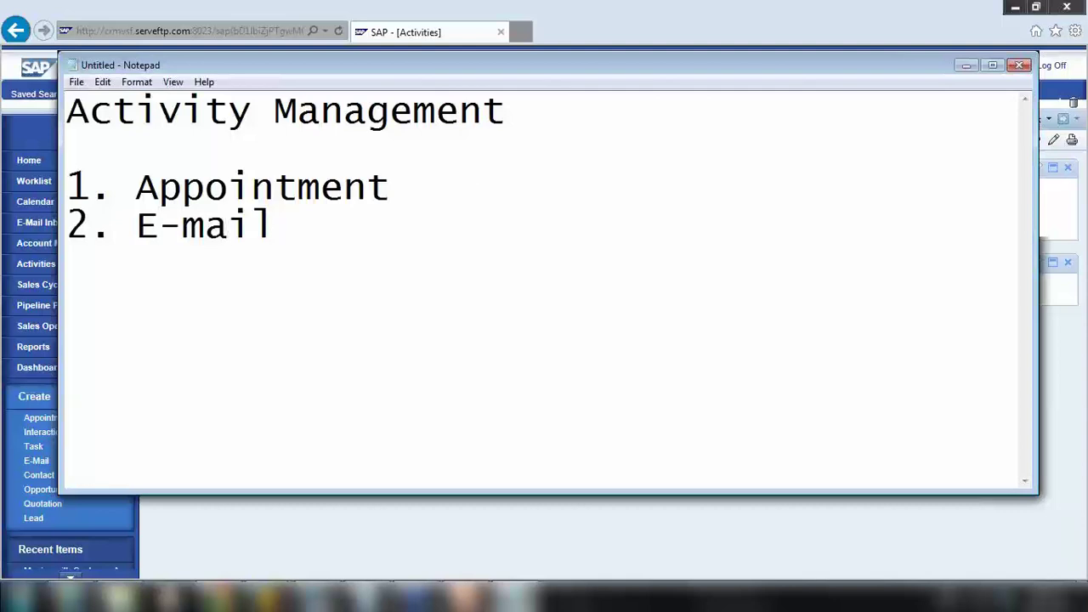
left_click(966, 65)
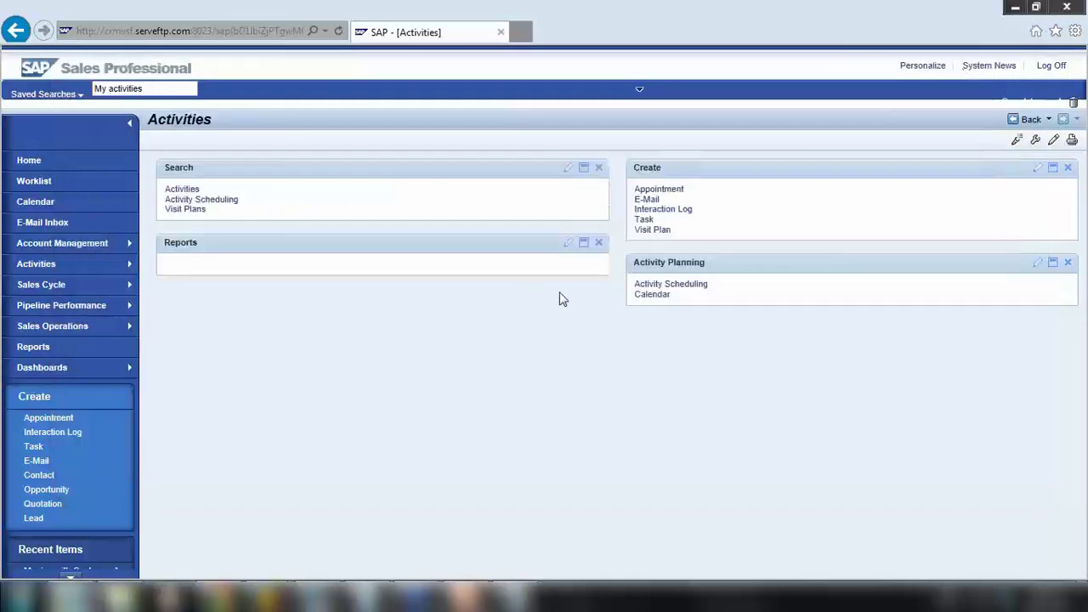
- Try the Create E-Mail option, decline the external program, then open Study Nest Educations from Recent Items
left_click(637, 221)
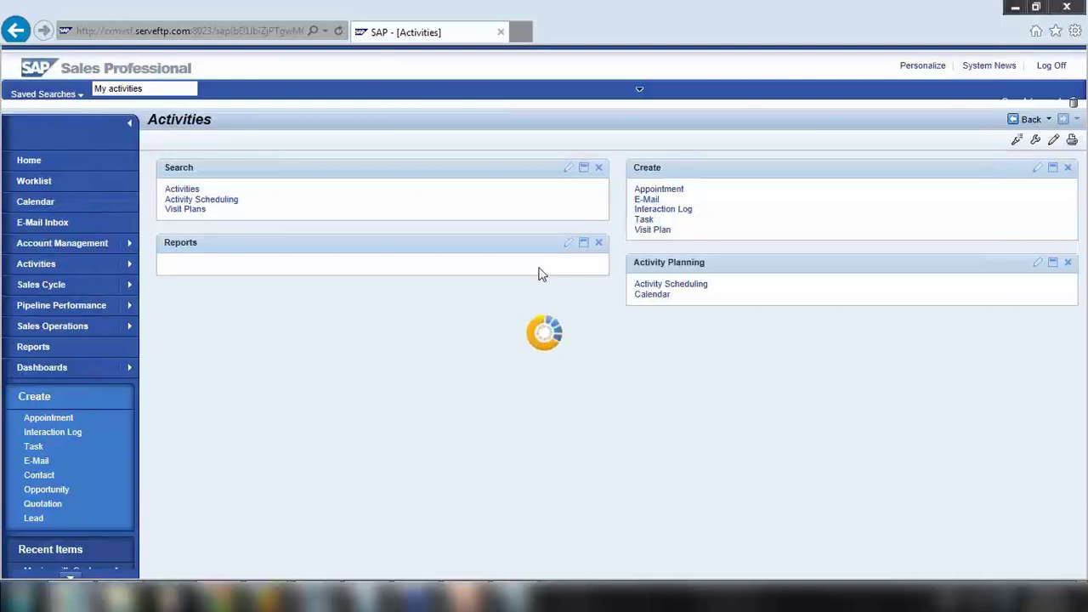
left_click(691, 374)
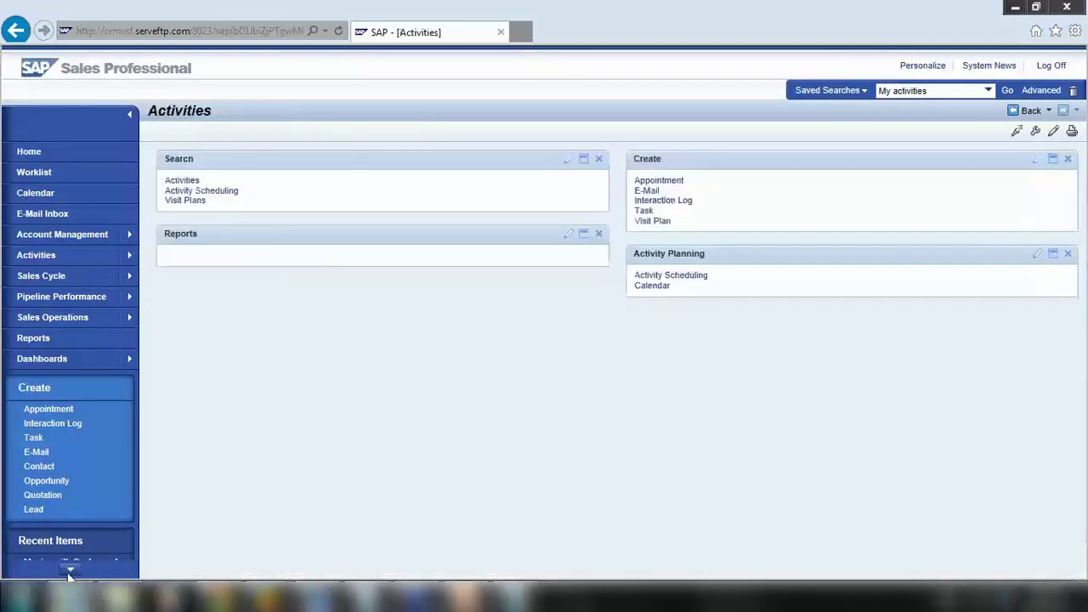
left_click(71, 570)
left_click(70, 573)
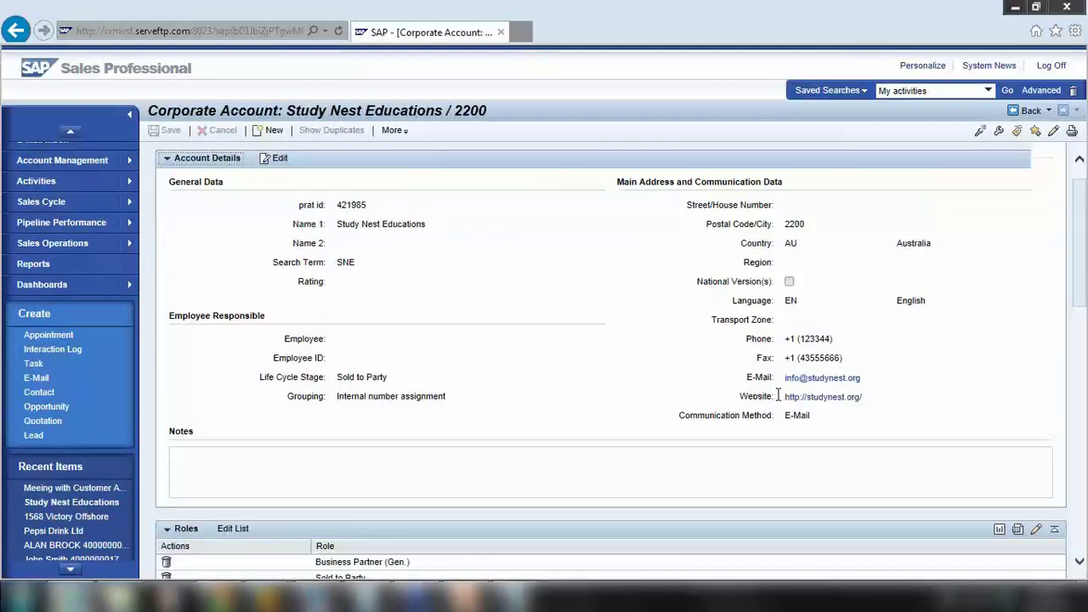
scroll(776, 396, "down", 2)
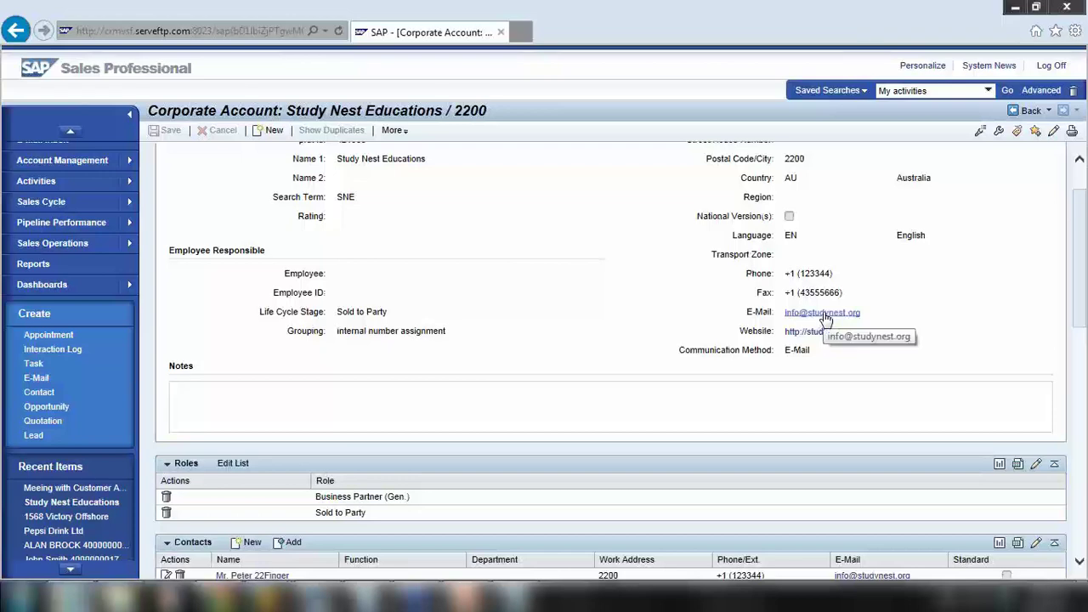
- Start an e-mail from the account's E-Mail link, declining Outlook in the security prompt
left_click(823, 313)
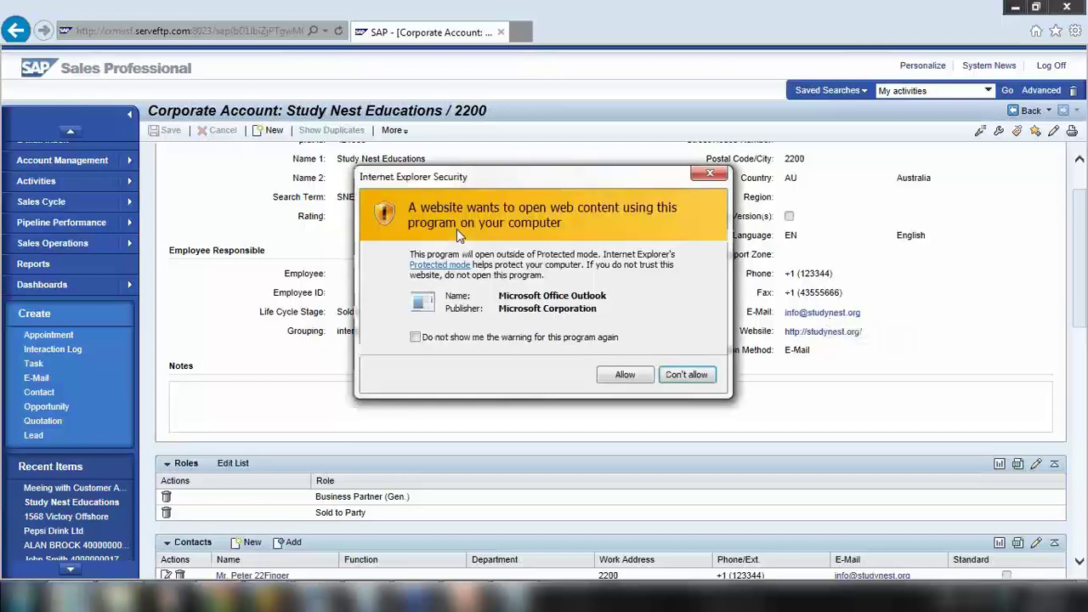
left_click(687, 374)
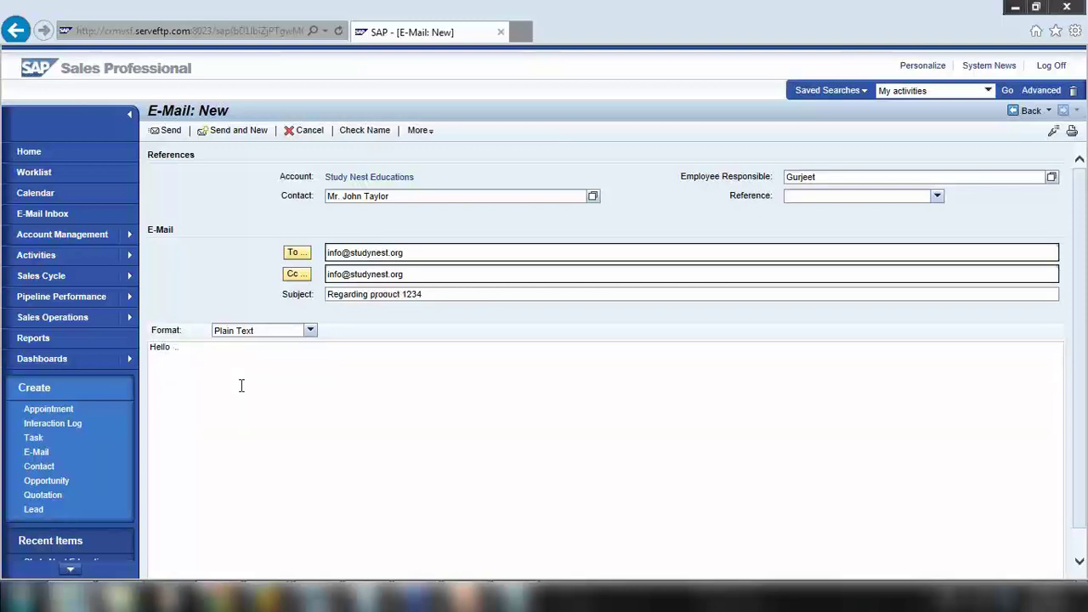
- Enter a line of test text as the e-mail body and send it, clearing the security prompts and Outlook error
type("ho45hrkkmh5rmn54mnl5mt lhmtlnml")
left_click(164, 135)
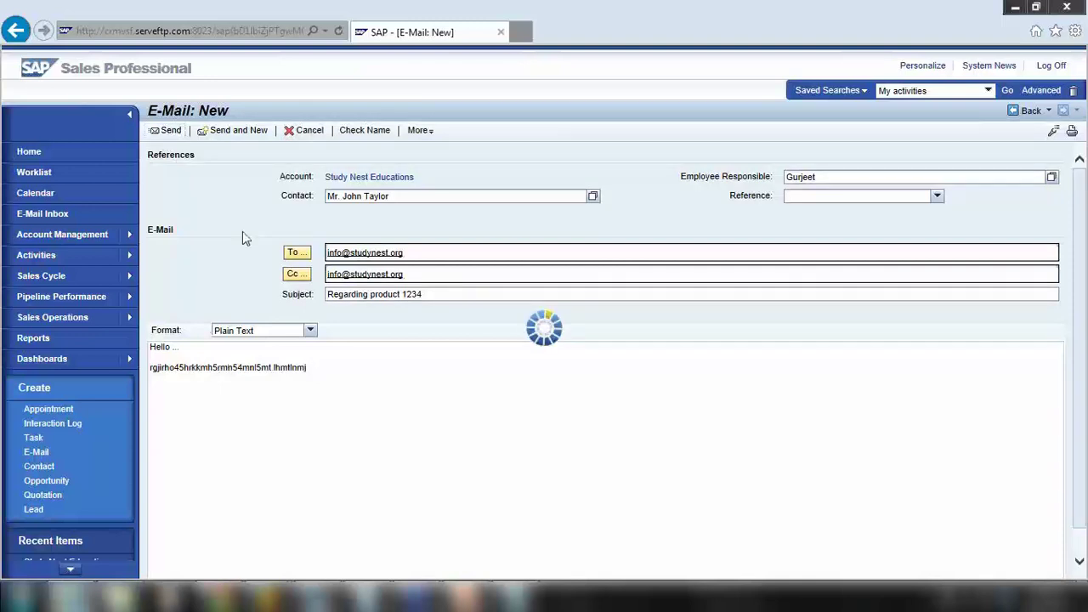
left_click(691, 374)
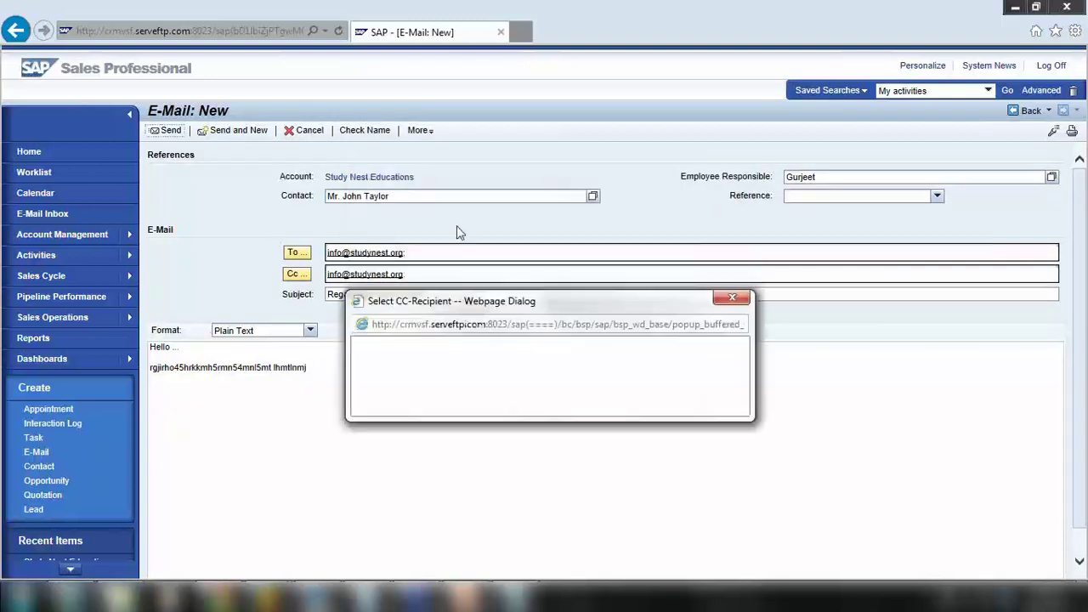
left_click(370, 369)
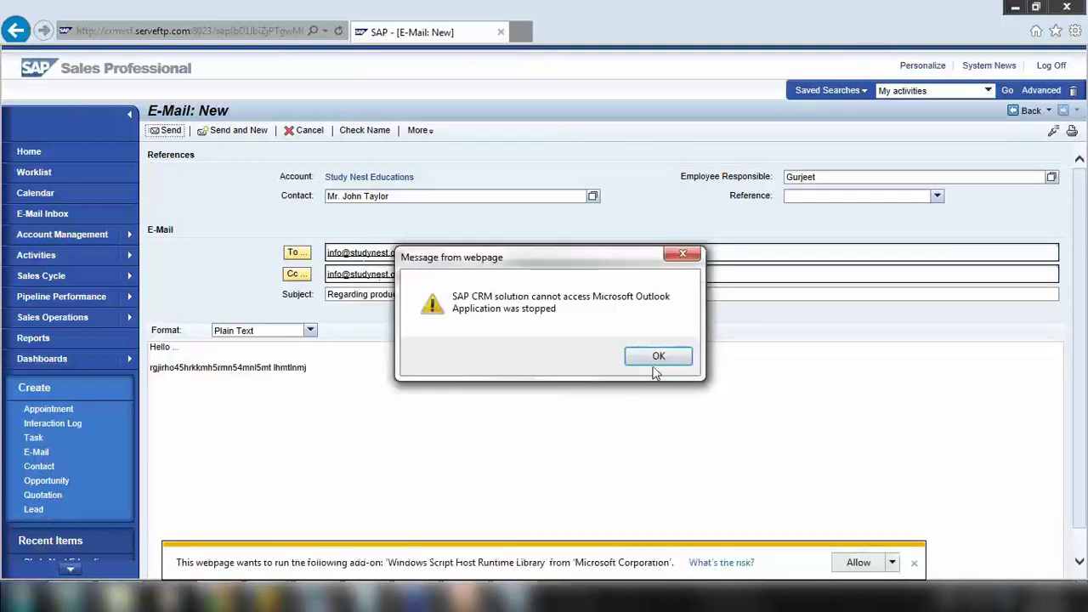
left_click(653, 362)
left_click(686, 375)
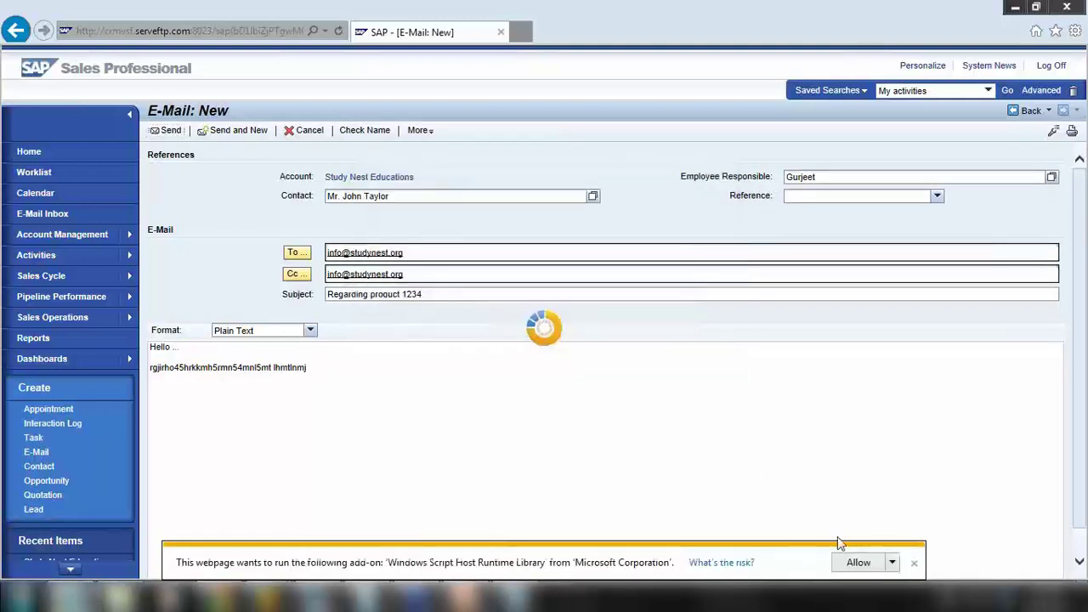
left_click(914, 563)
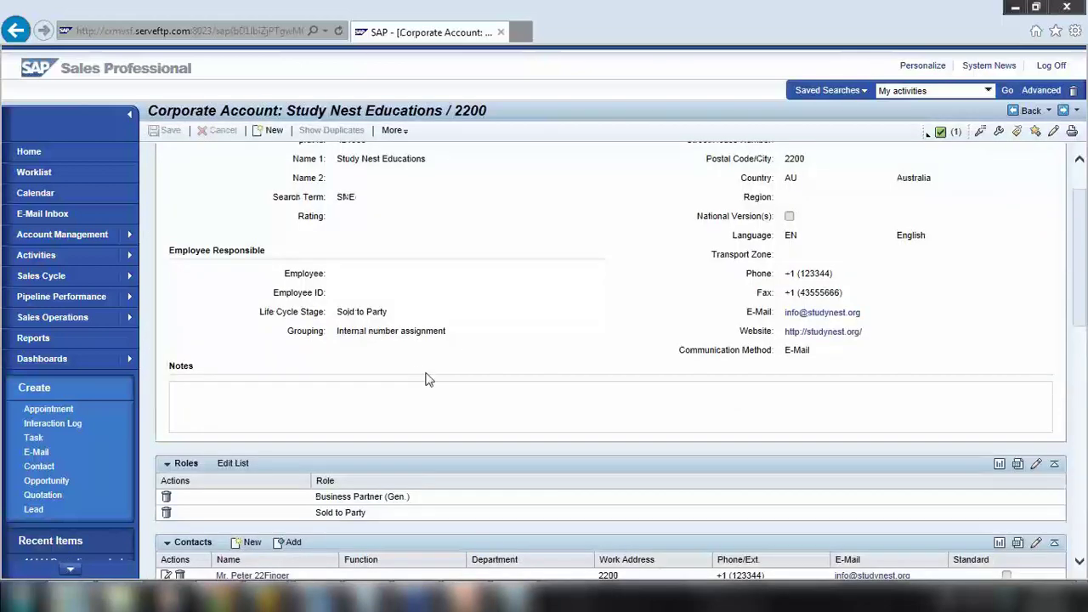
- Review the Activity Management notes, highlighting Appointment and E-mail, then minimize them
scroll(426, 372, "down", 3)
scroll(427, 378, "down", 3)
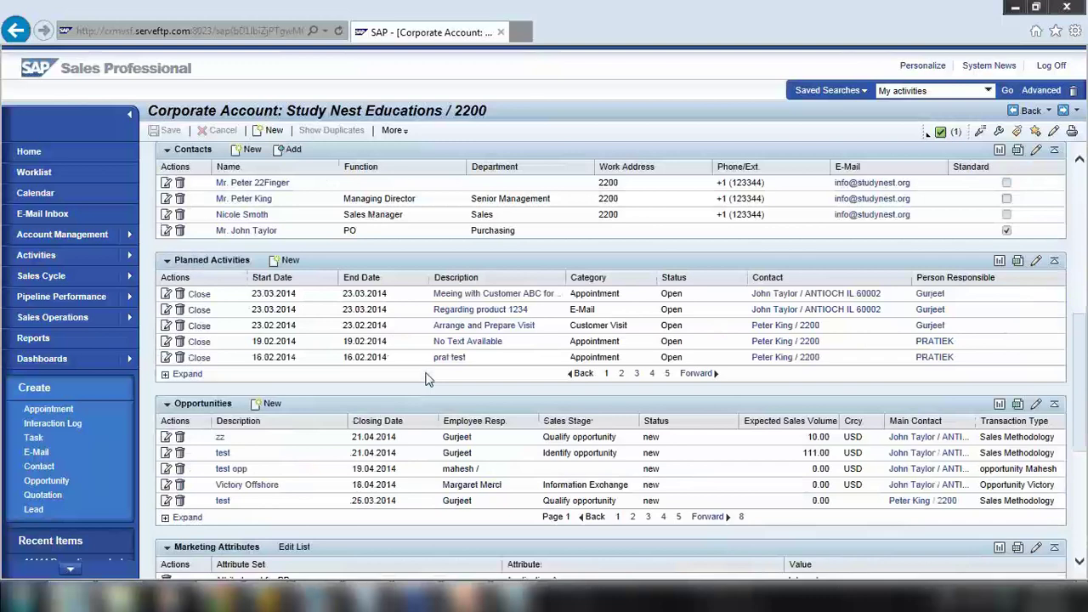
left_click(514, 595)
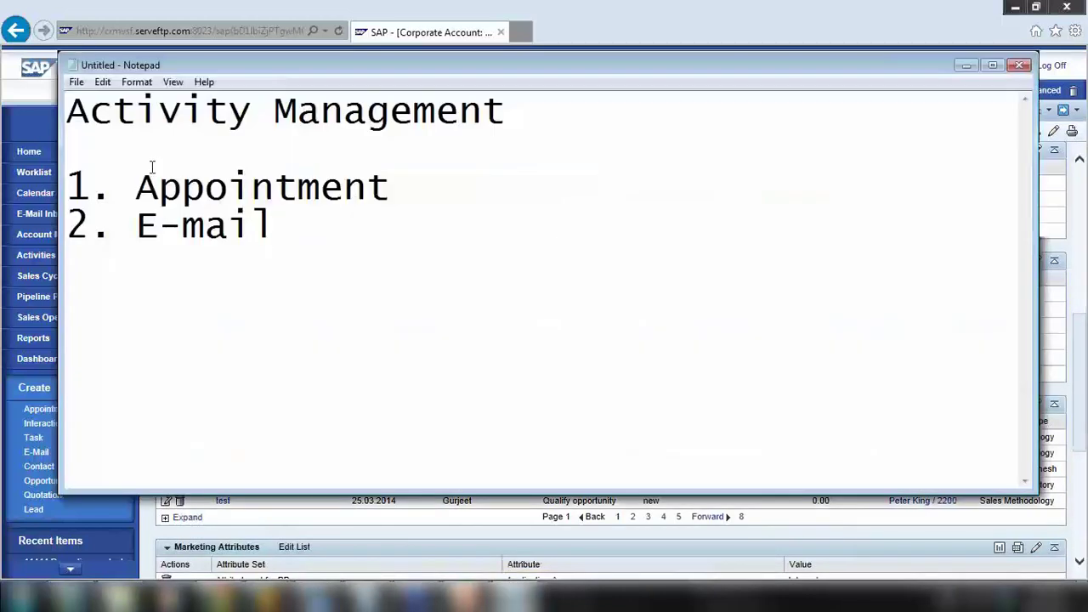
left_click_drag(154, 178, 297, 187)
left_click_drag(158, 225, 309, 235)
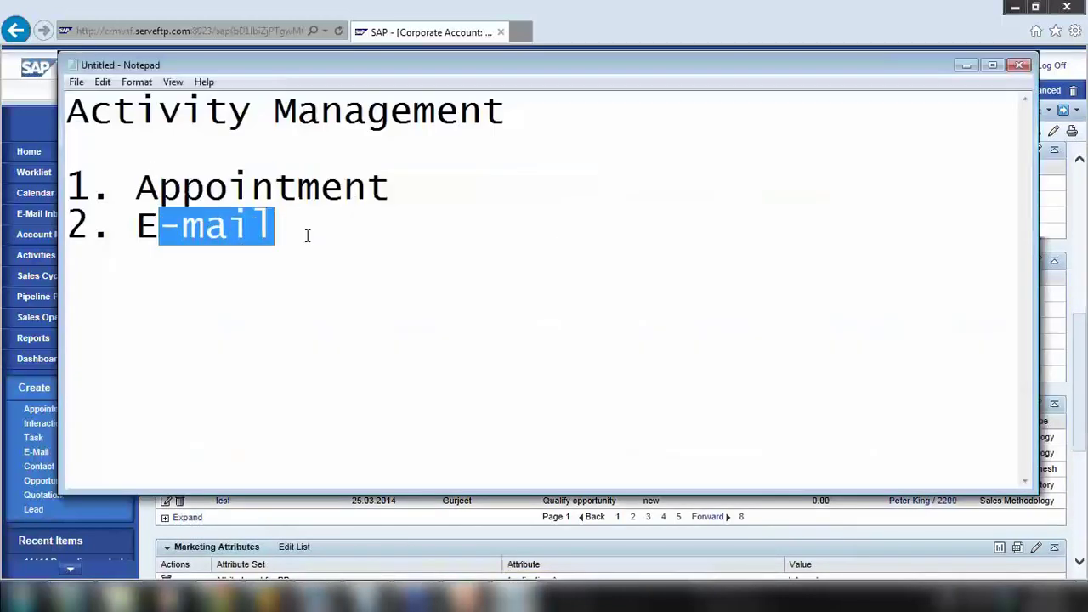
left_click(963, 67)
- Highlight the account name Study Nest Educations and the first planned activity's Appointment category
scroll(595, 255, "up", 5)
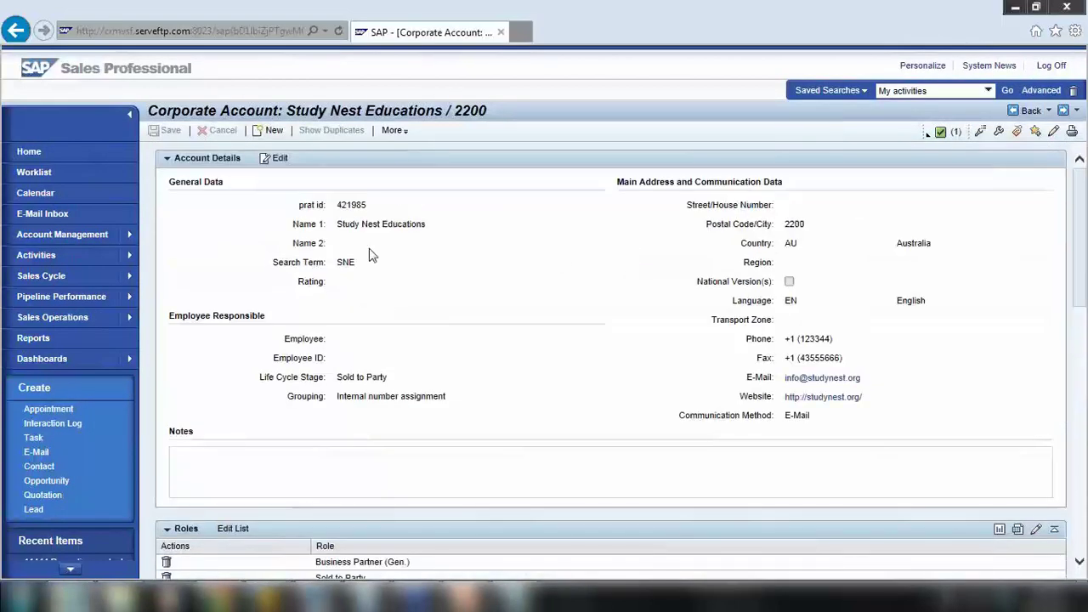
triple_click(340, 224)
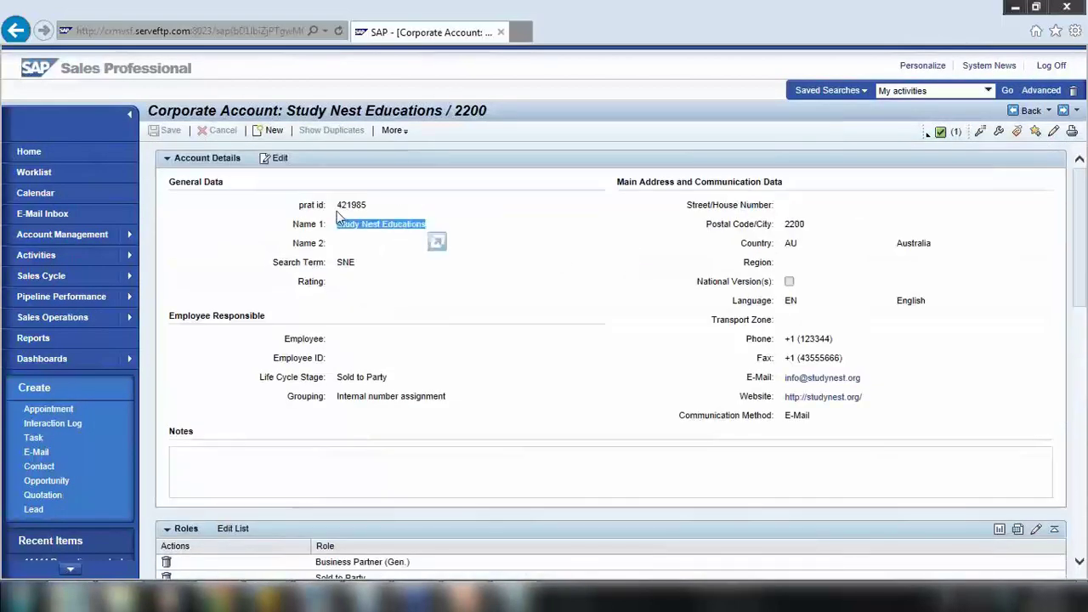
left_click(368, 214)
double_click(406, 225)
scroll(411, 232, "down", 5)
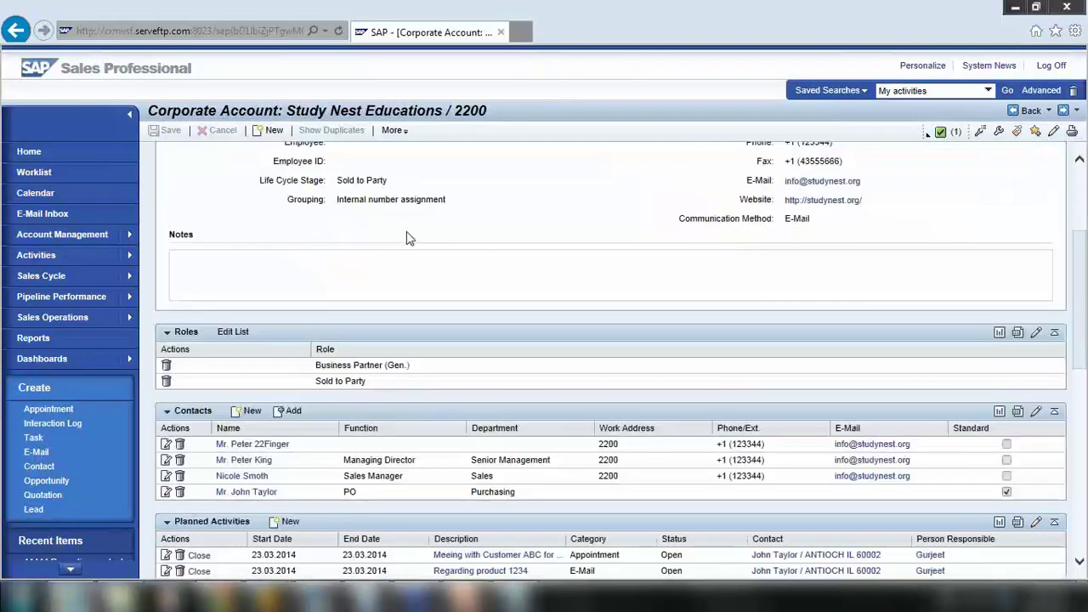
scroll(408, 234, "up", 1)
scroll(411, 240, "down", 2)
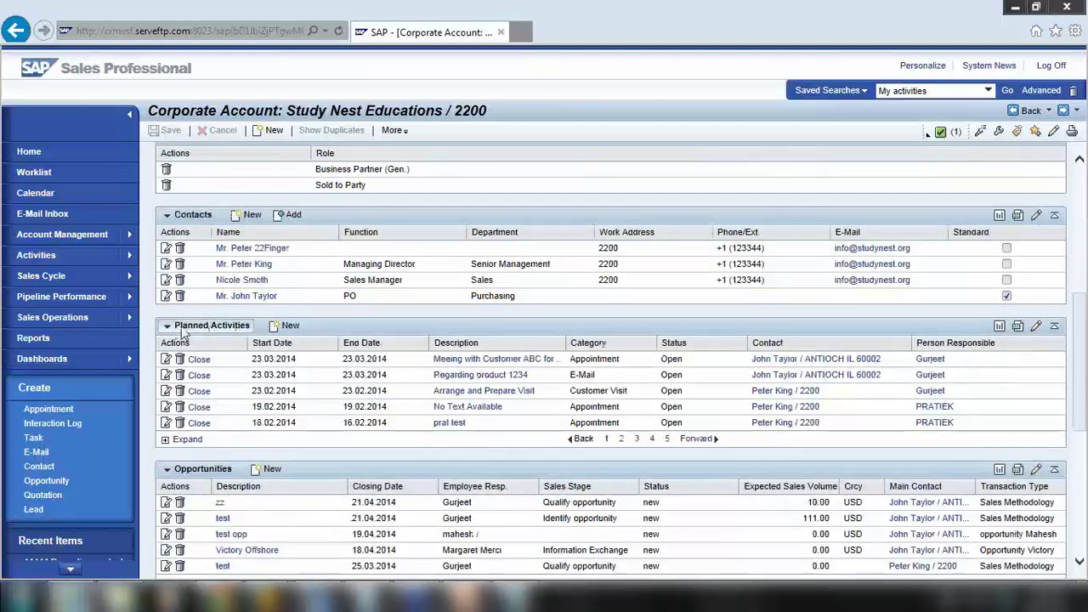
scroll(188, 332, "down", 1)
left_click_drag(348, 260, 352, 264)
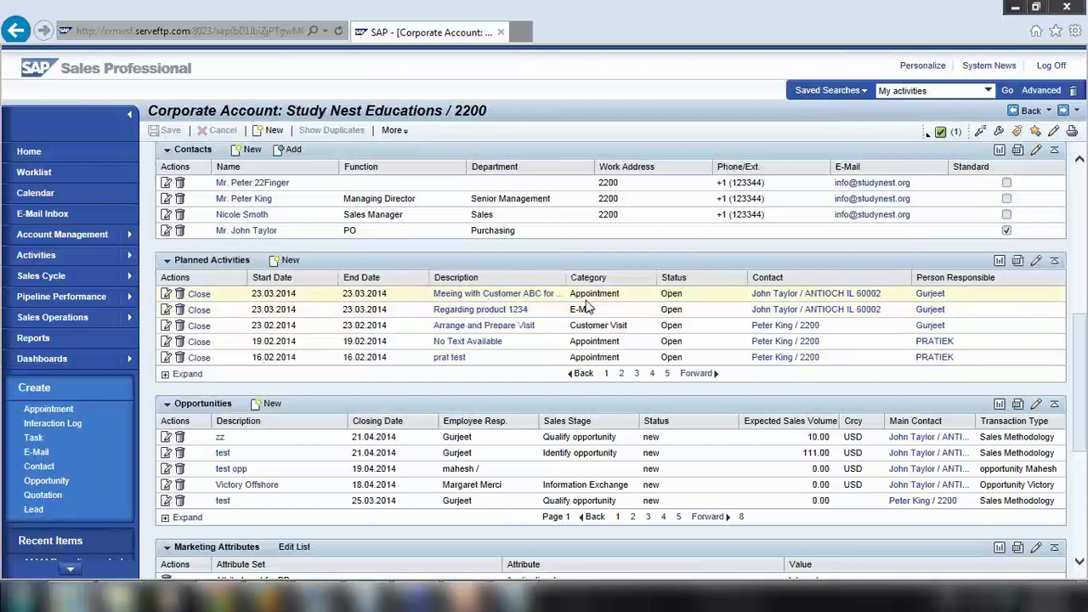
left_click_drag(573, 294, 608, 295)
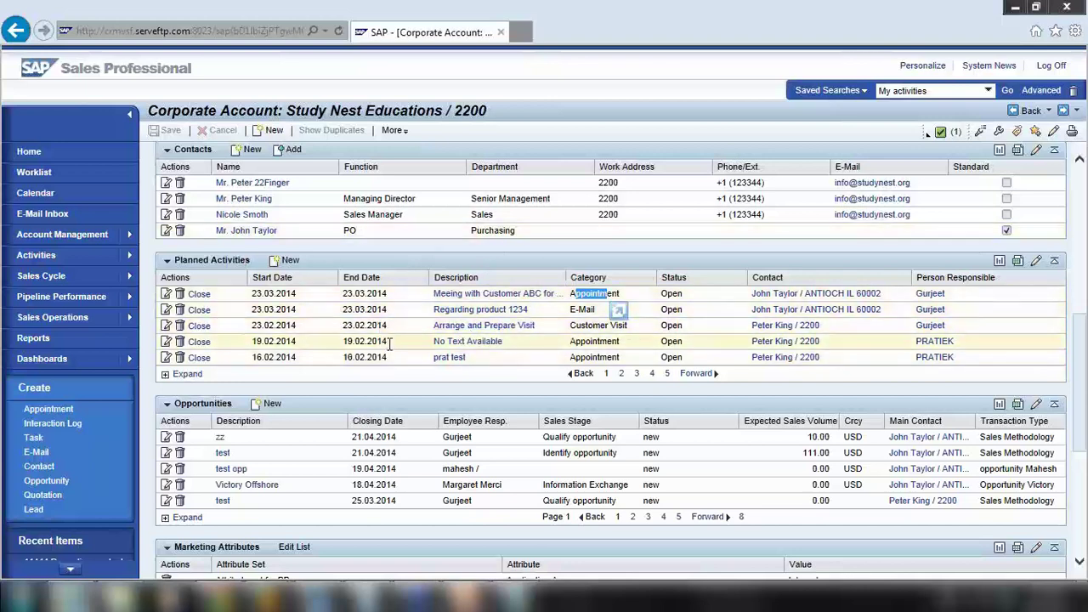
- Open the first planned appointment, 'Meeing with Customer ABC for product XYZ'
scroll(454, 336, "up", 2)
scroll(454, 330, "down", 2)
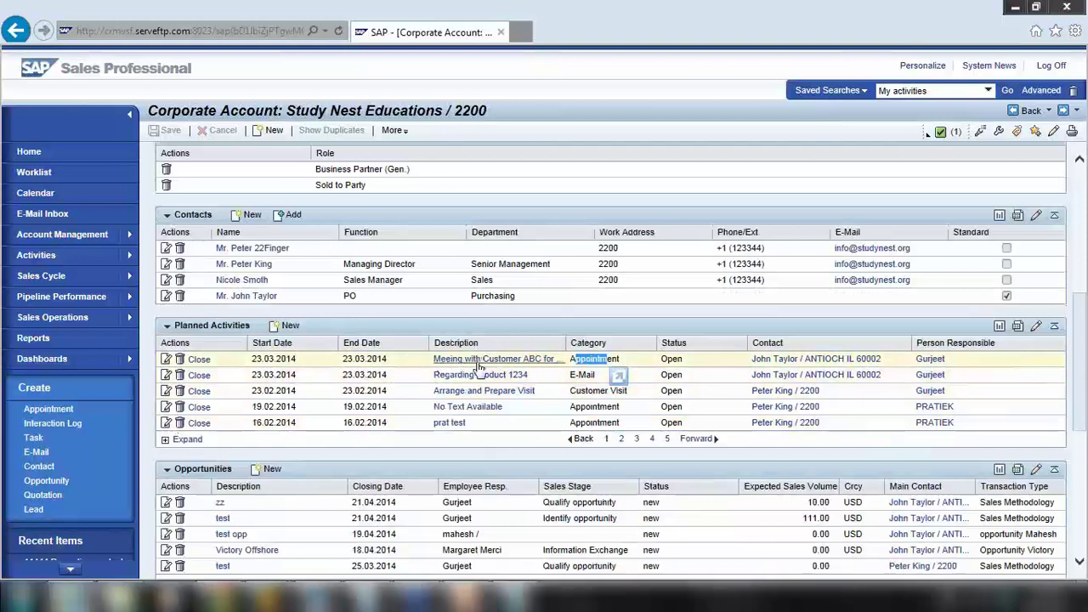
left_click(523, 361)
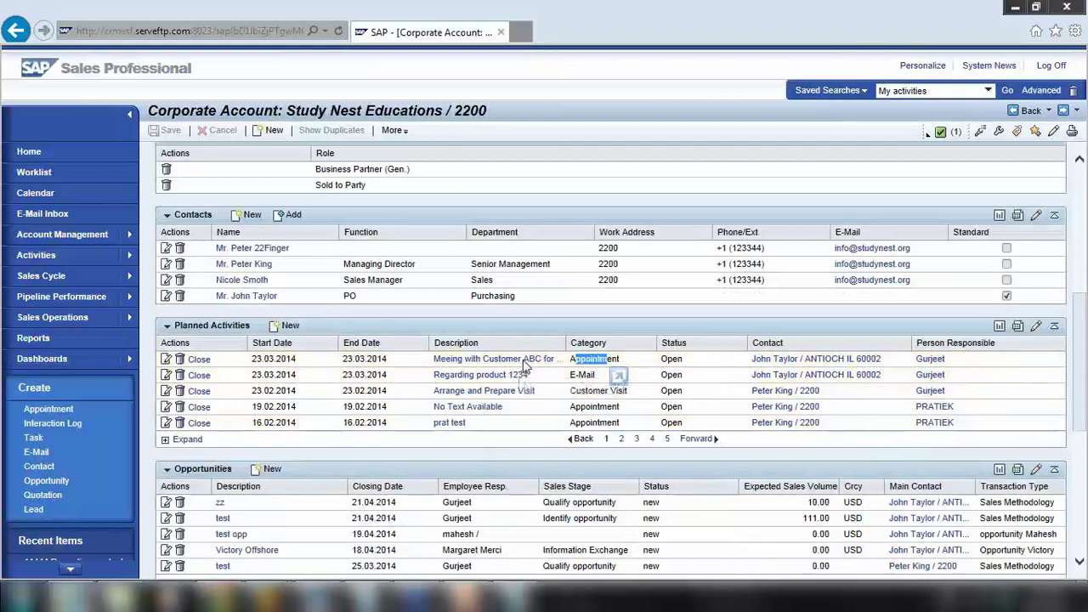
scroll(522, 364, "down", 3)
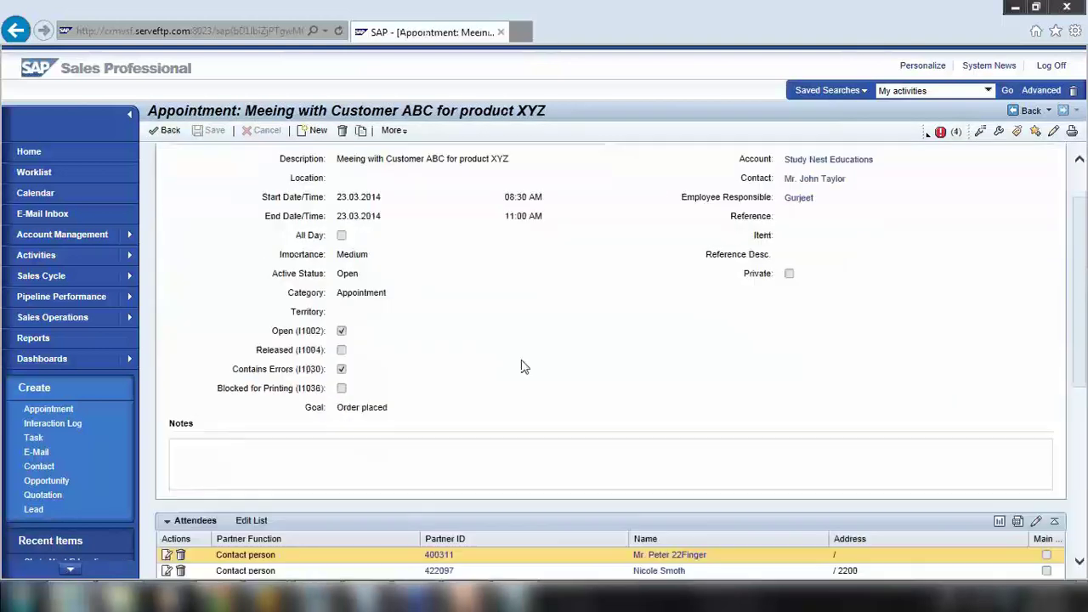
- Change the appointment's end time to 10:30 AM and save it
scroll(338, 187, "up", 3)
left_click(294, 159)
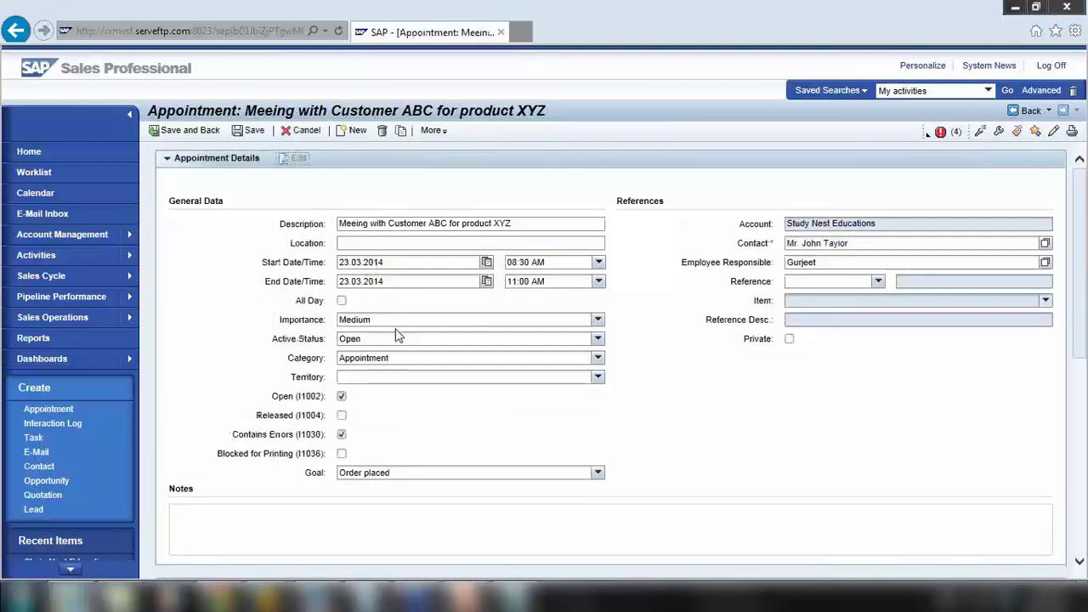
left_click(598, 282)
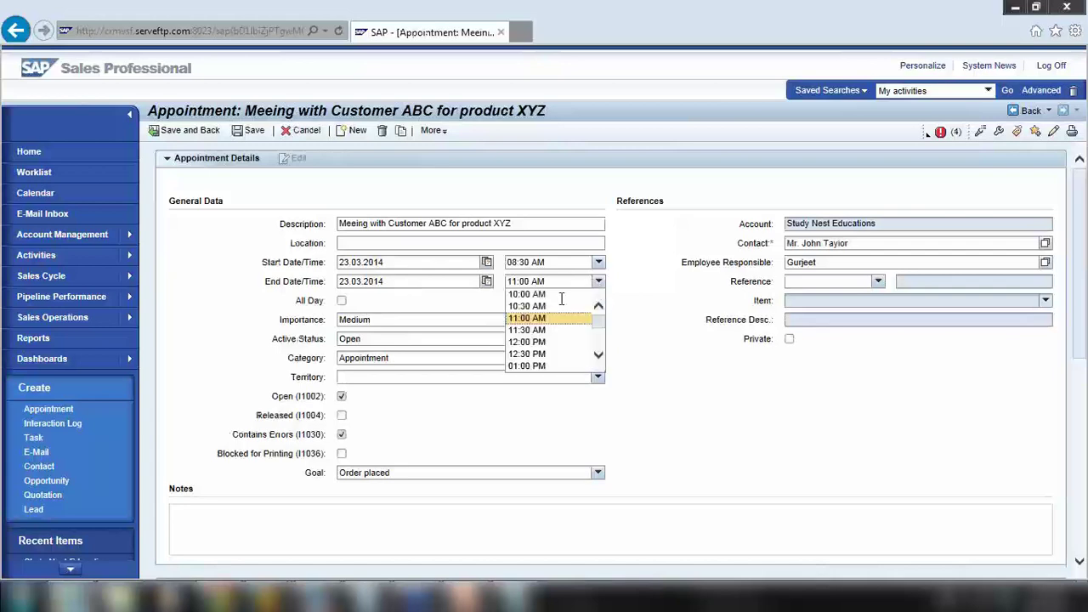
left_click(559, 302)
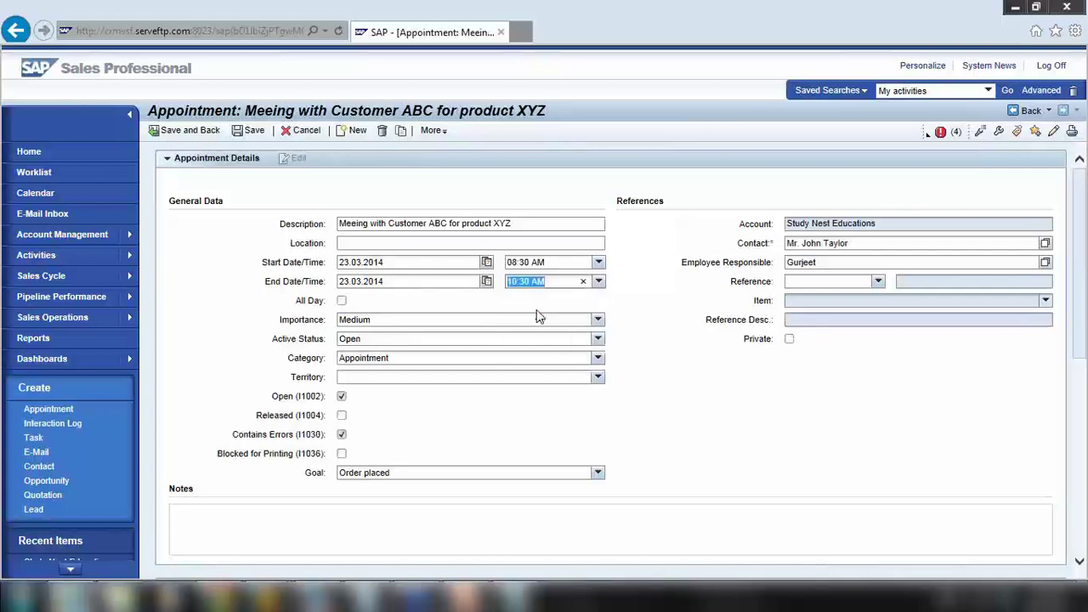
left_click(188, 133)
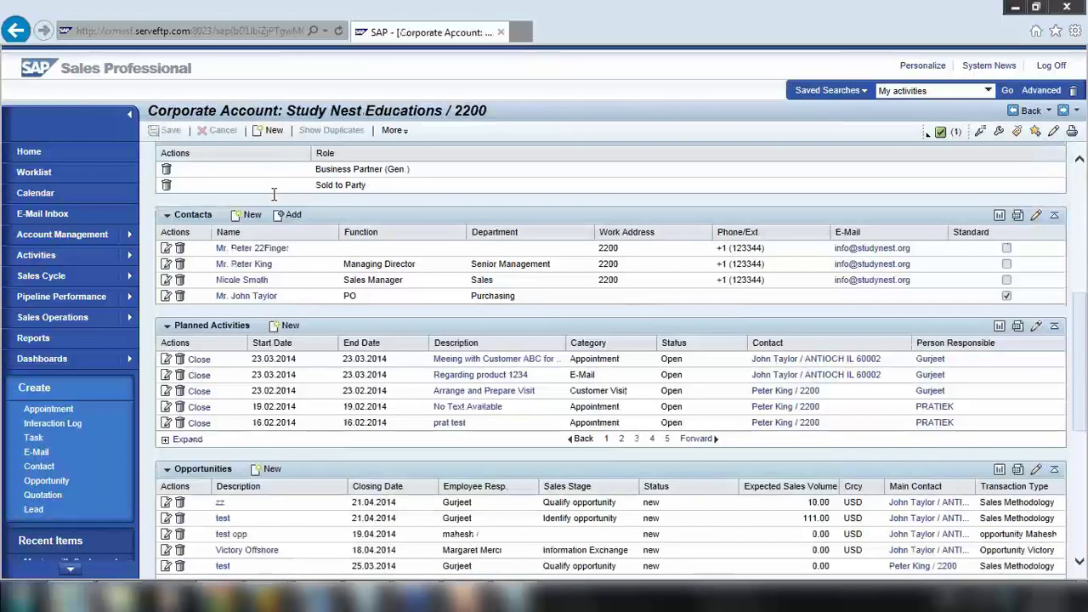
scroll(341, 313, "down", 2)
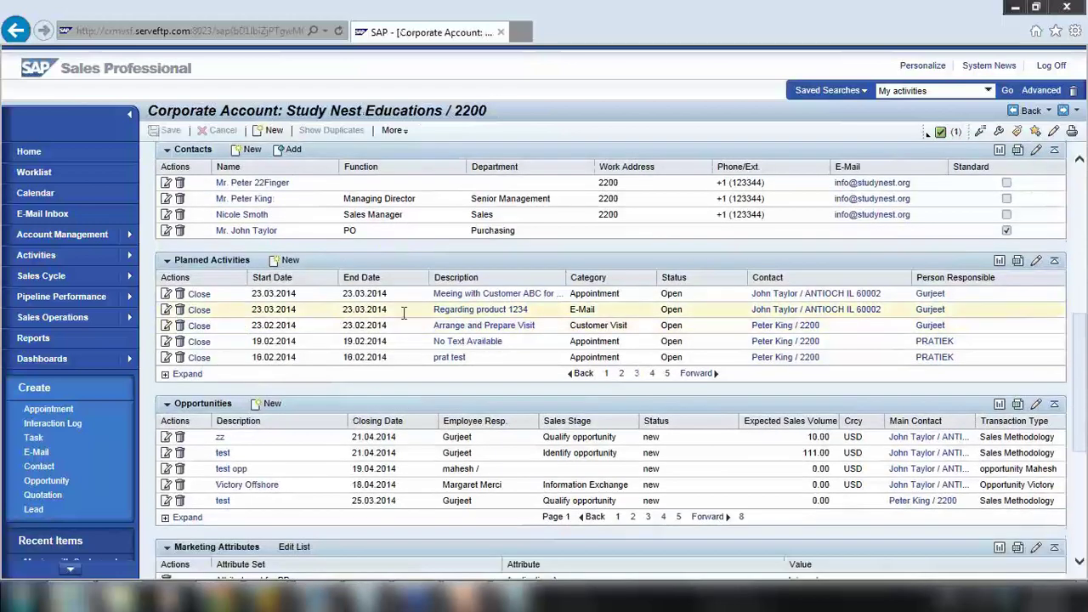
scroll(374, 306, "up", 4)
scroll(378, 300, "down", 4)
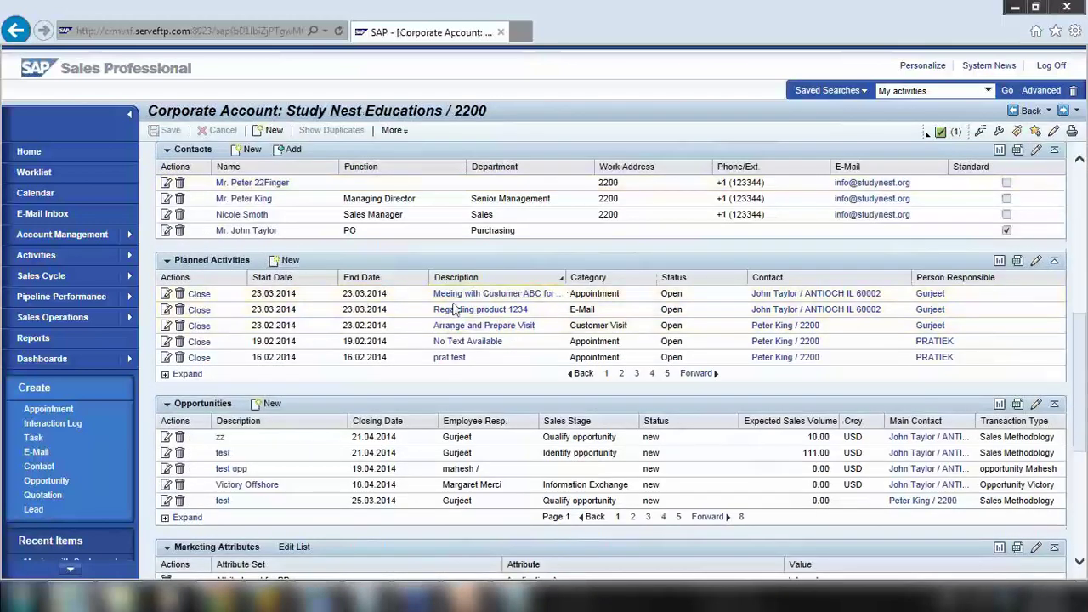
scroll(382, 284, "up", 10)
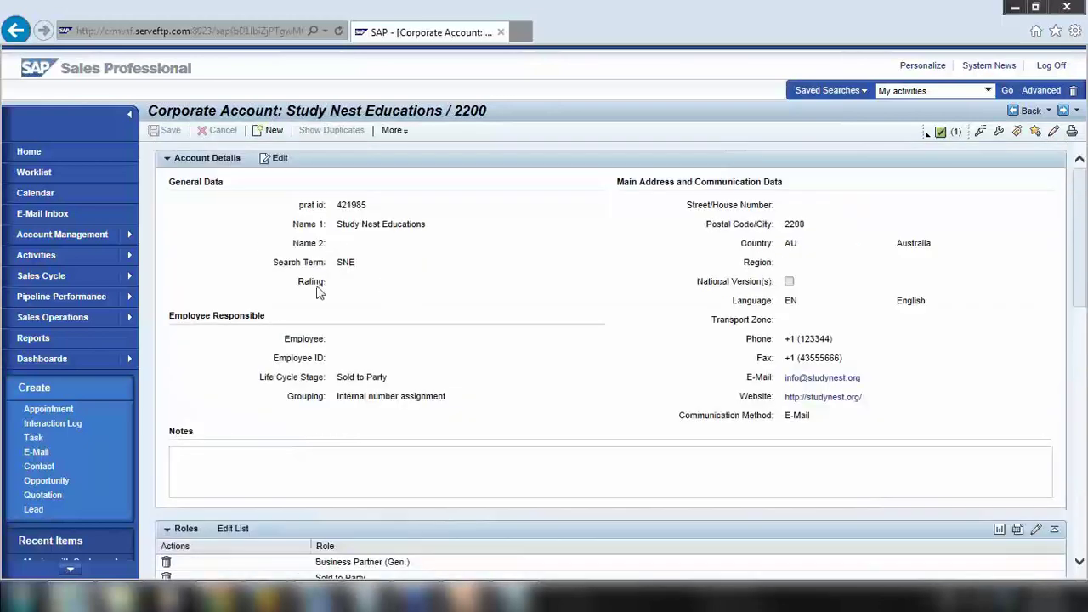
scroll(320, 293, "down", 3)
scroll(320, 292, "down", 5)
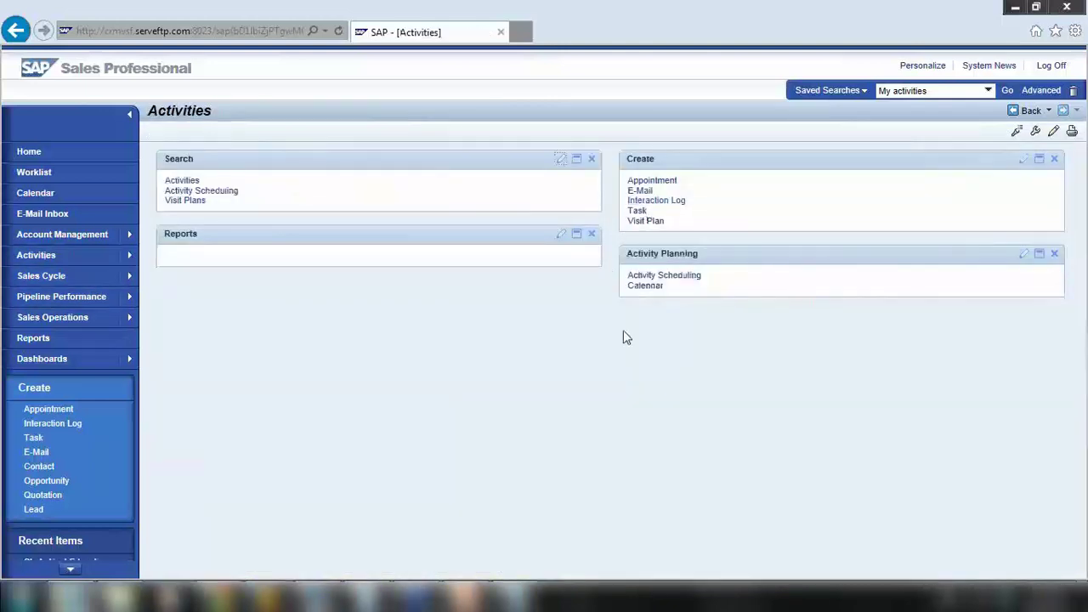
- Add '3. Interaction Log' as a new line under '2. E-mail' in the Notepad notes
key("alt+Tab")
left_click(356, 219)
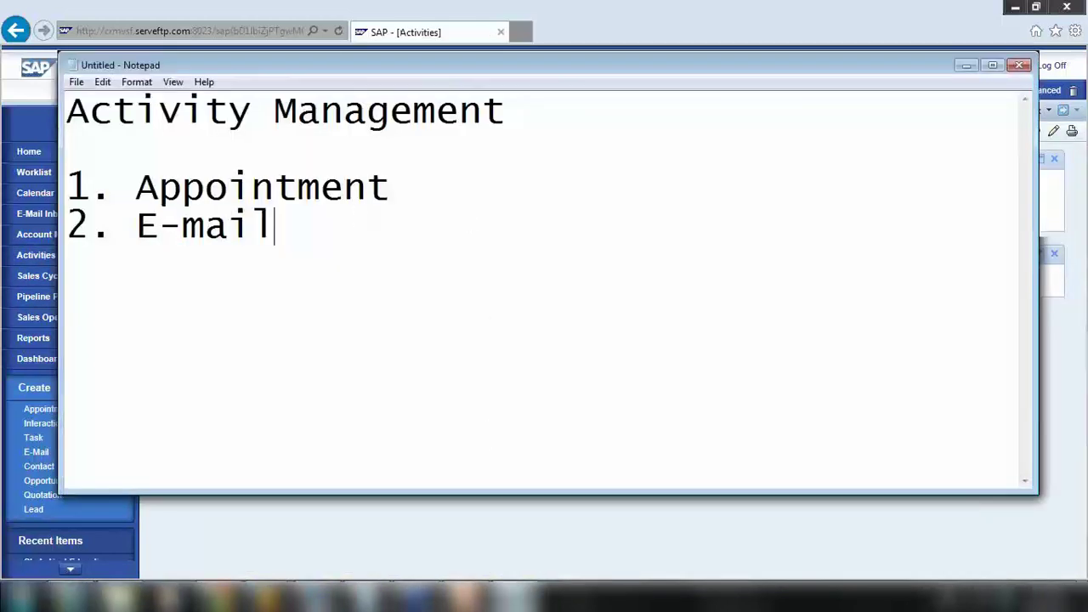
key("Return")
type("3. In")
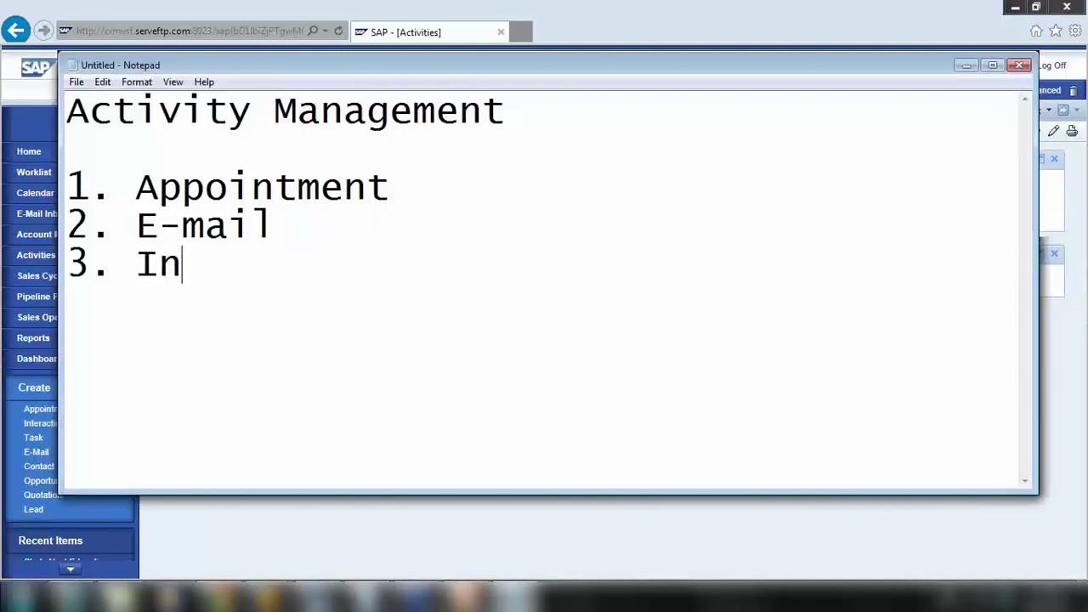
type("teraction Log")
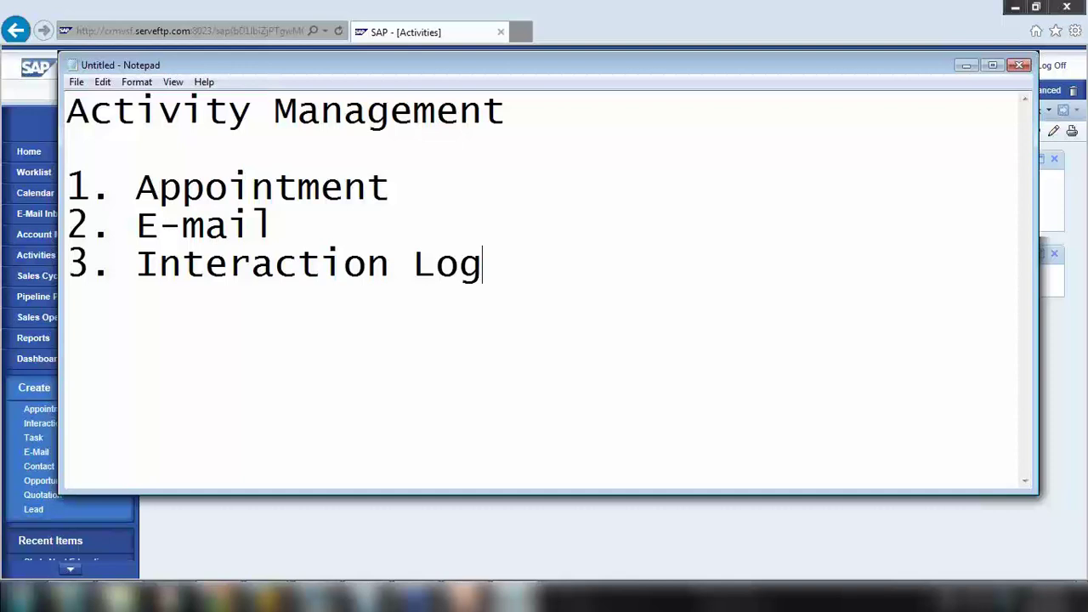
left_click(966, 66)
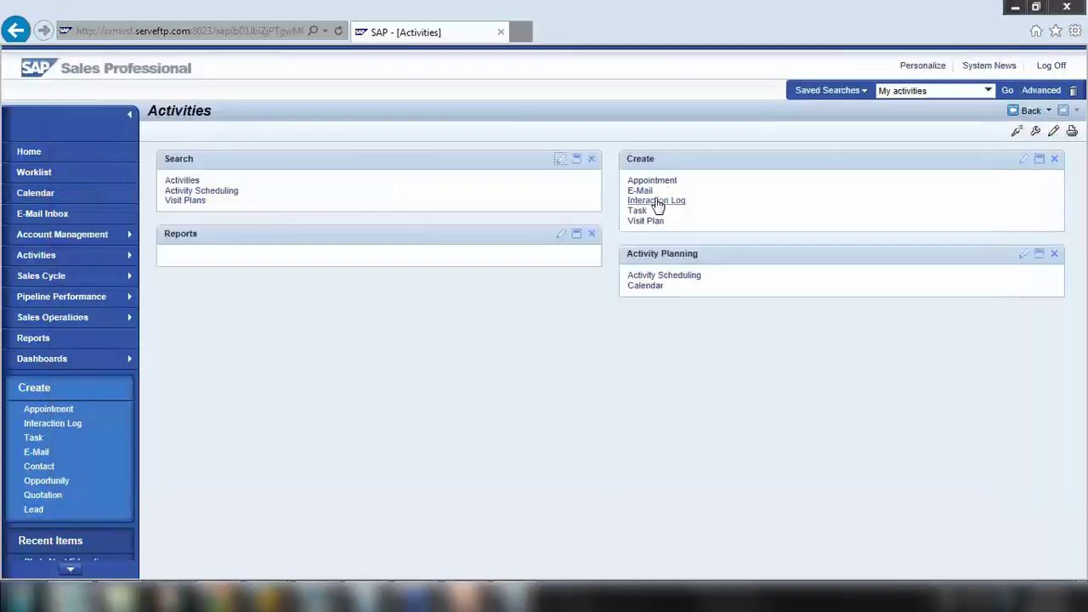
- Start a new Incoming Call planned activity for the Study Nest Educations account
scroll(89, 482, "down", 1)
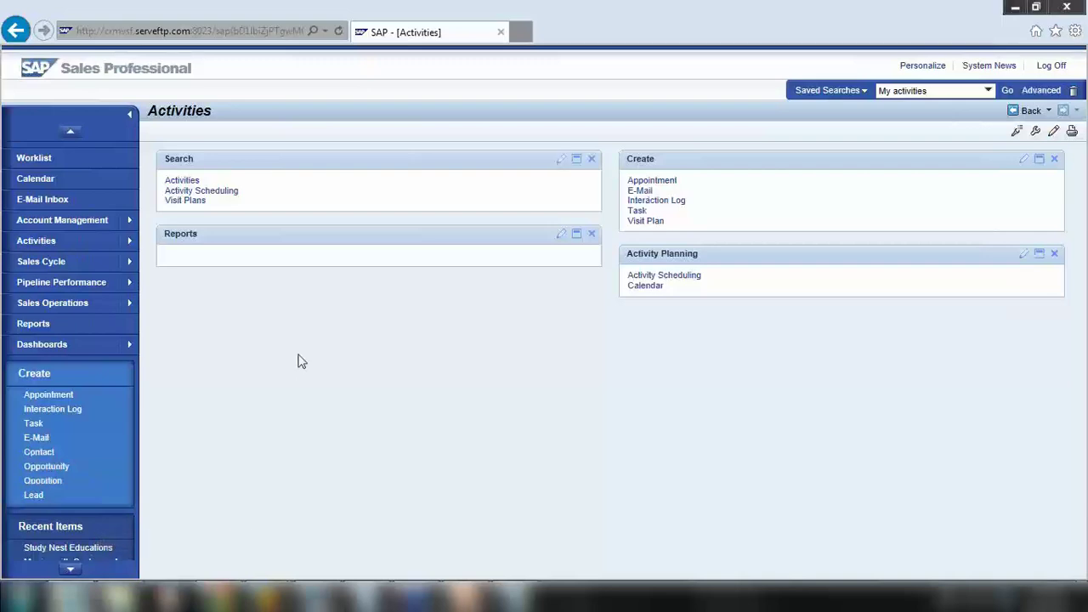
scroll(291, 295, "down", 2)
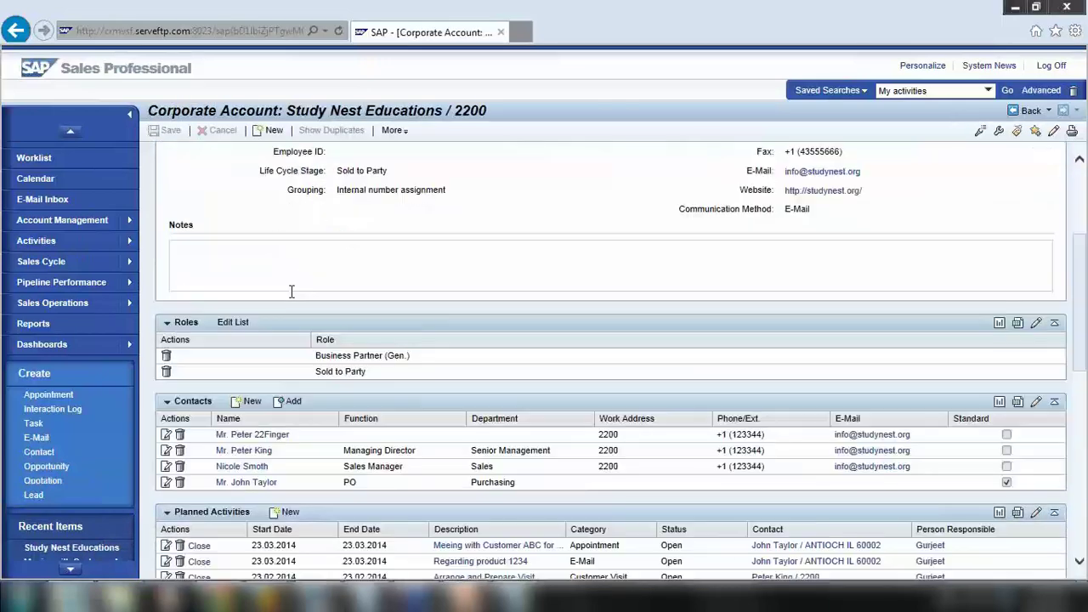
scroll(291, 291, "down", 2)
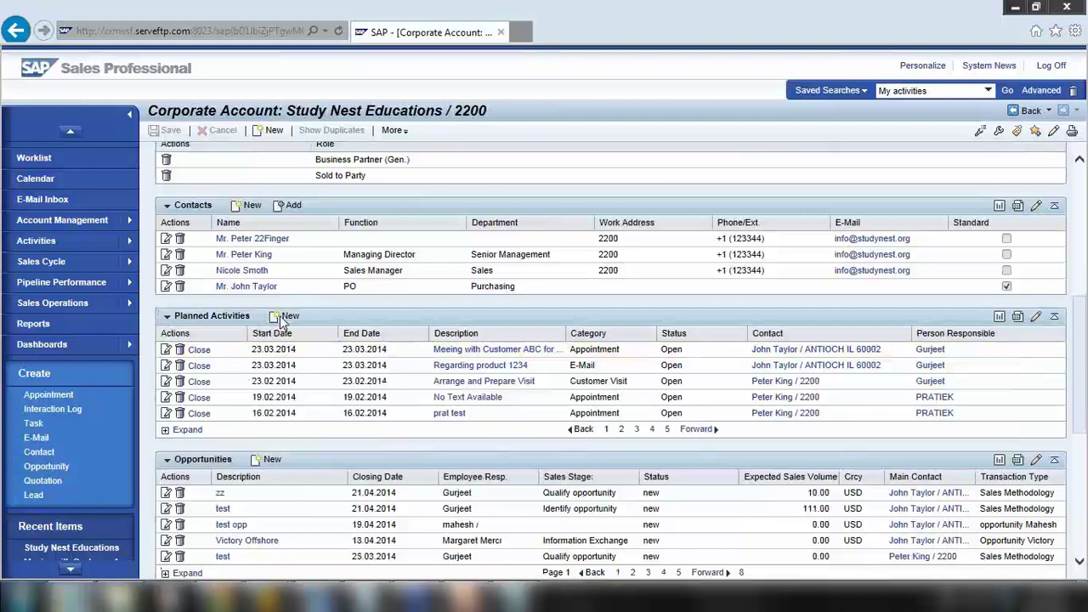
left_click(282, 318)
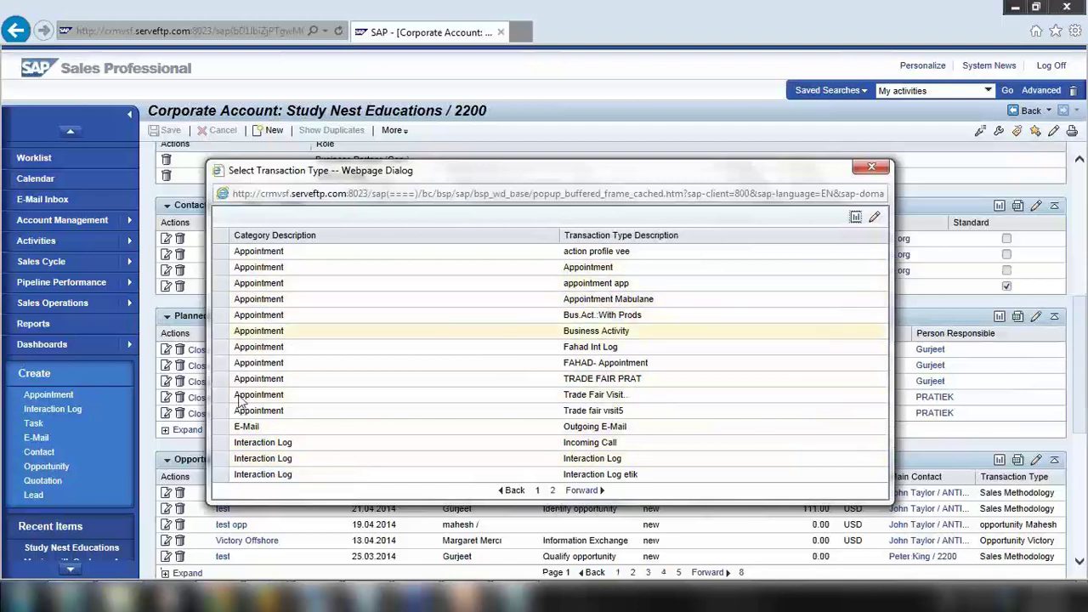
left_click(219, 444)
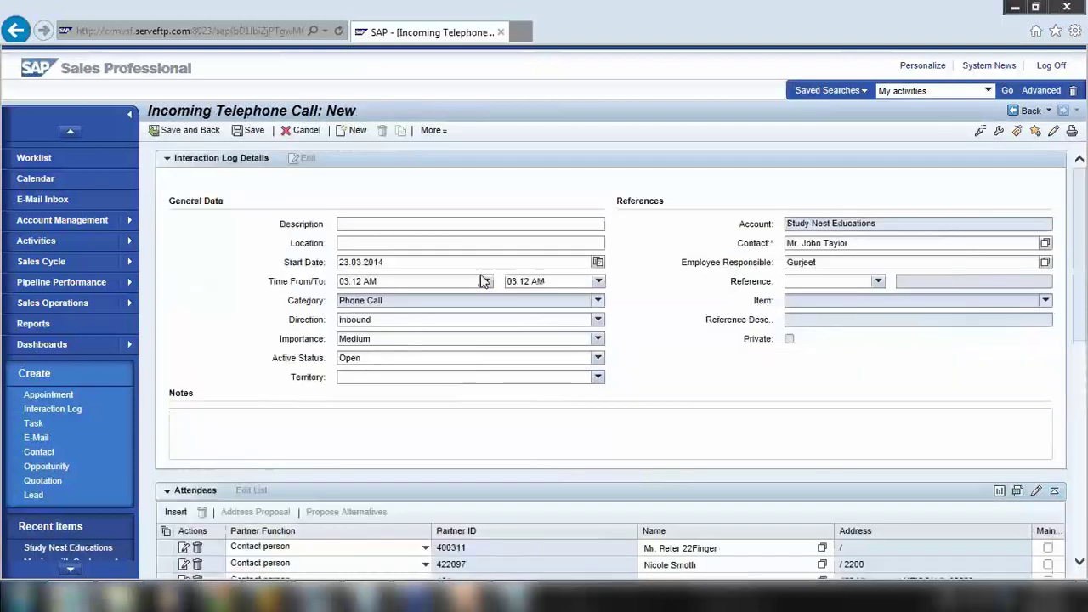
- Set the phone call's description to 'Regarding Sales order 5678'
left_click_drag(891, 223, 741, 223)
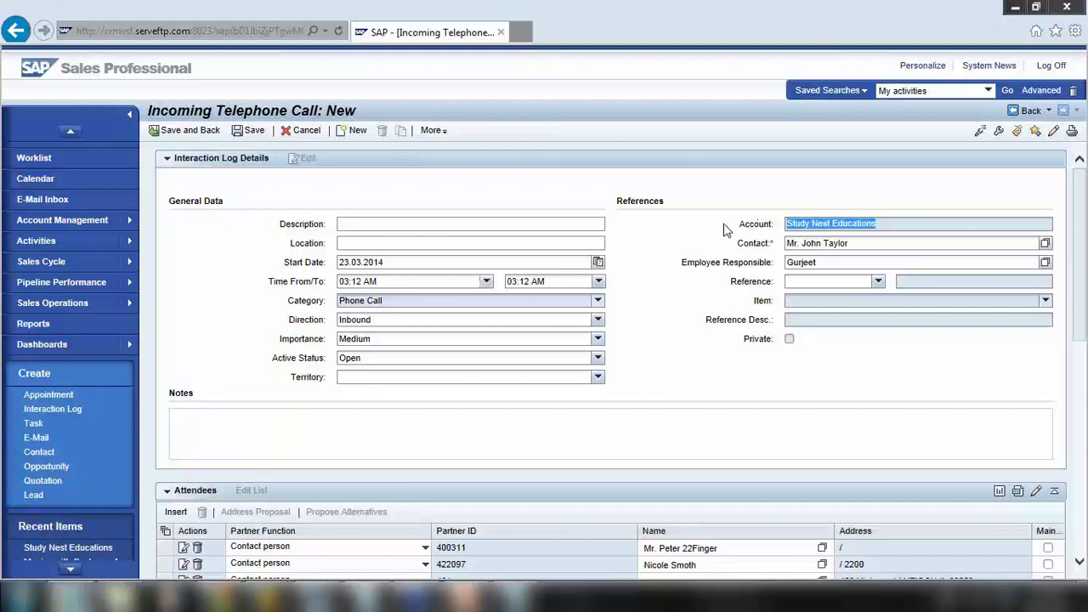
left_click(388, 226)
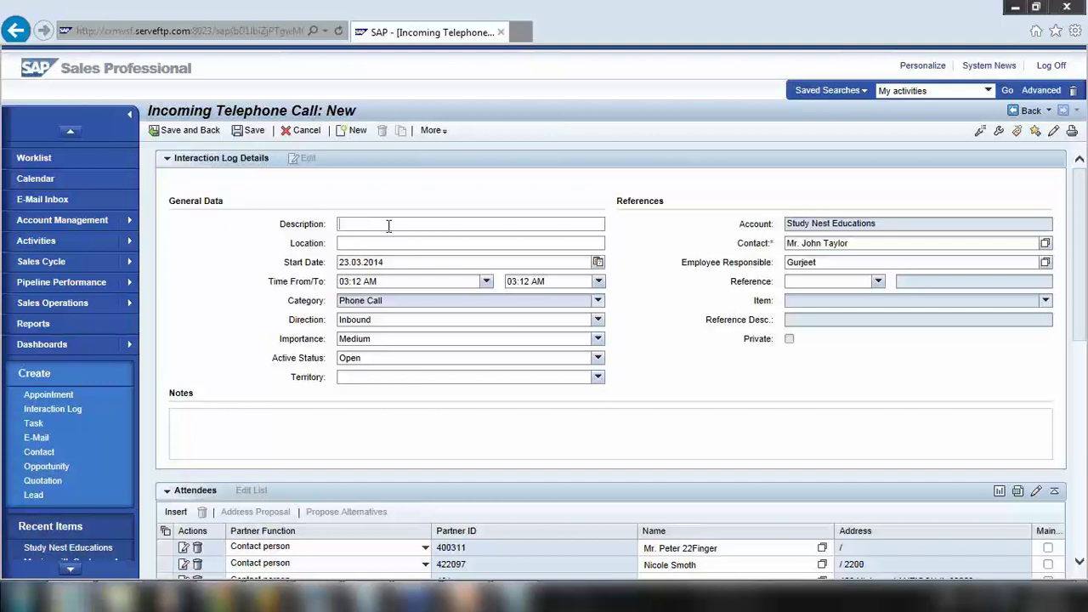
type("Regarding qu")
type("ery")
key("BackSpace")
key("BackSpace")
key("BackSpace")
key("BackSpace")
key("BackSpace")
type("Sales order 5678.")
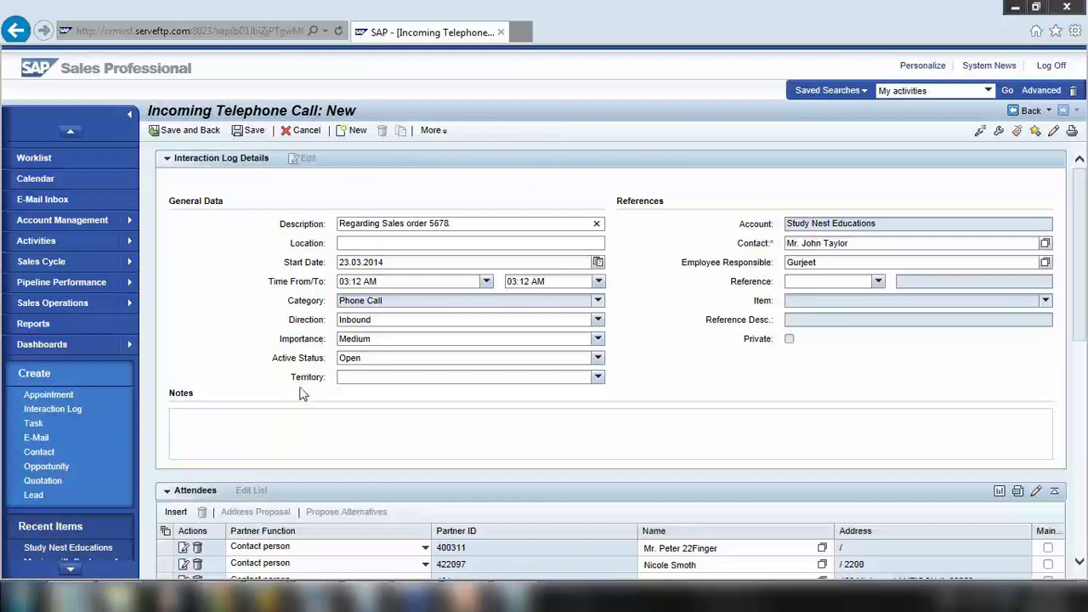
- Enter a line of test text as the call's notes
left_click(289, 414)
type("etgfirk rhgir hbj hirh thkjthtn")
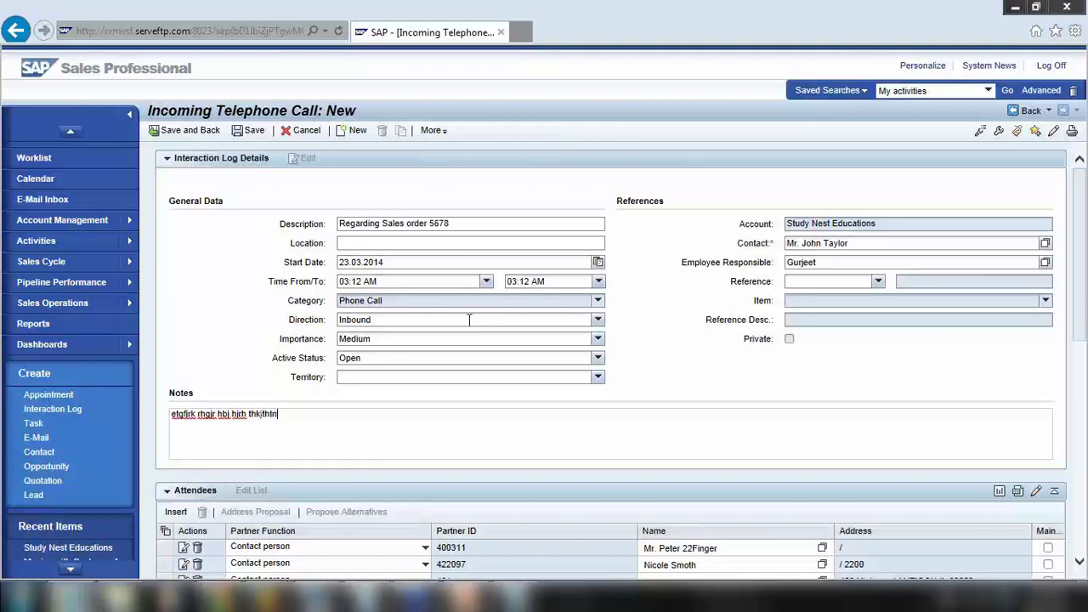
type(" jkrhertkjhkrn fkjhkrn")
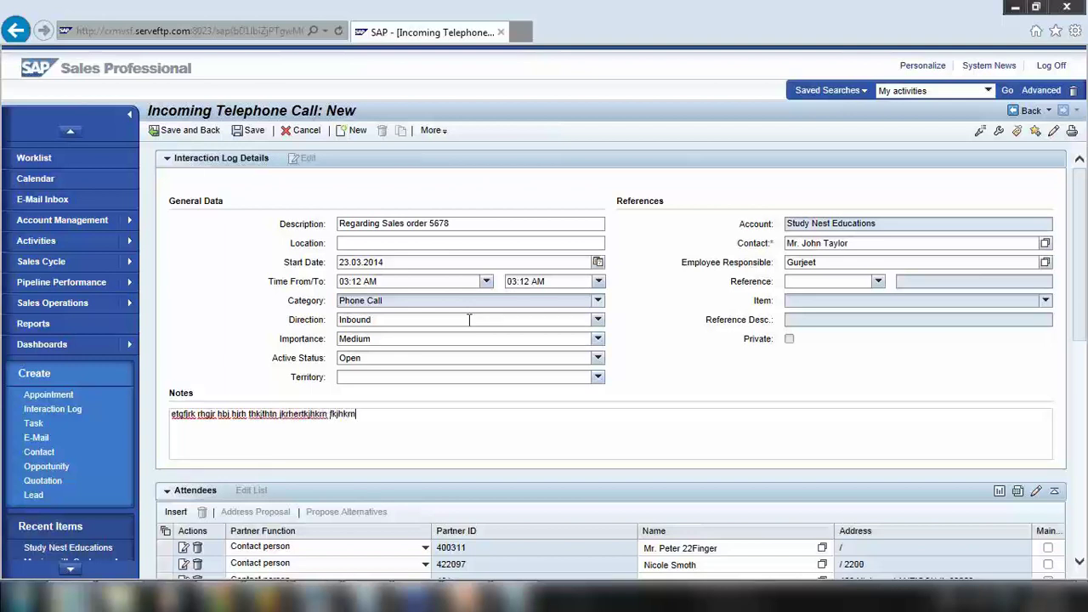
type("kh")
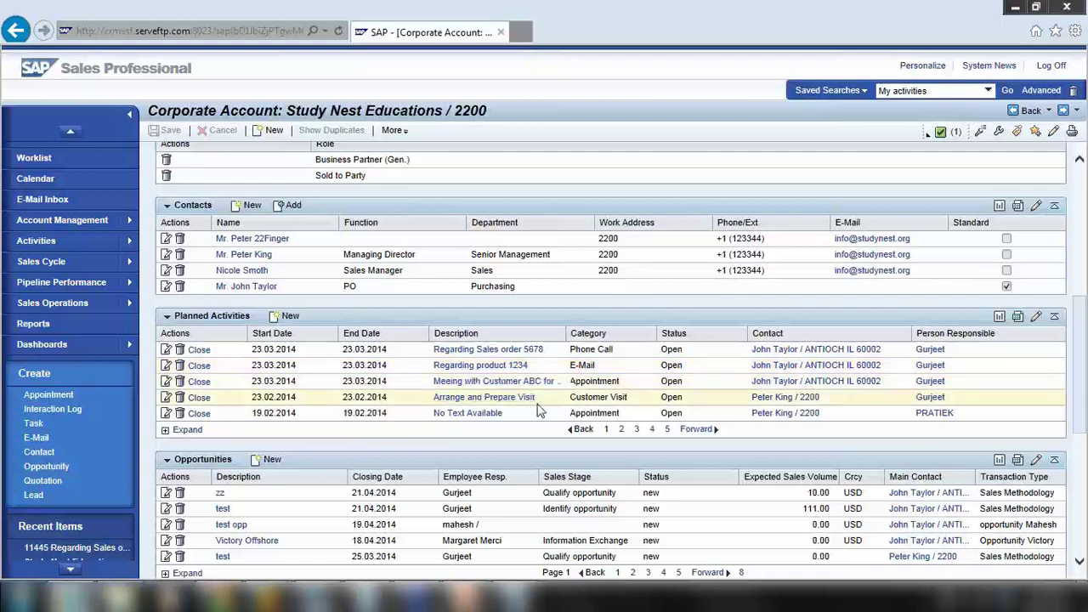
scroll(585, 428, "down", 1)
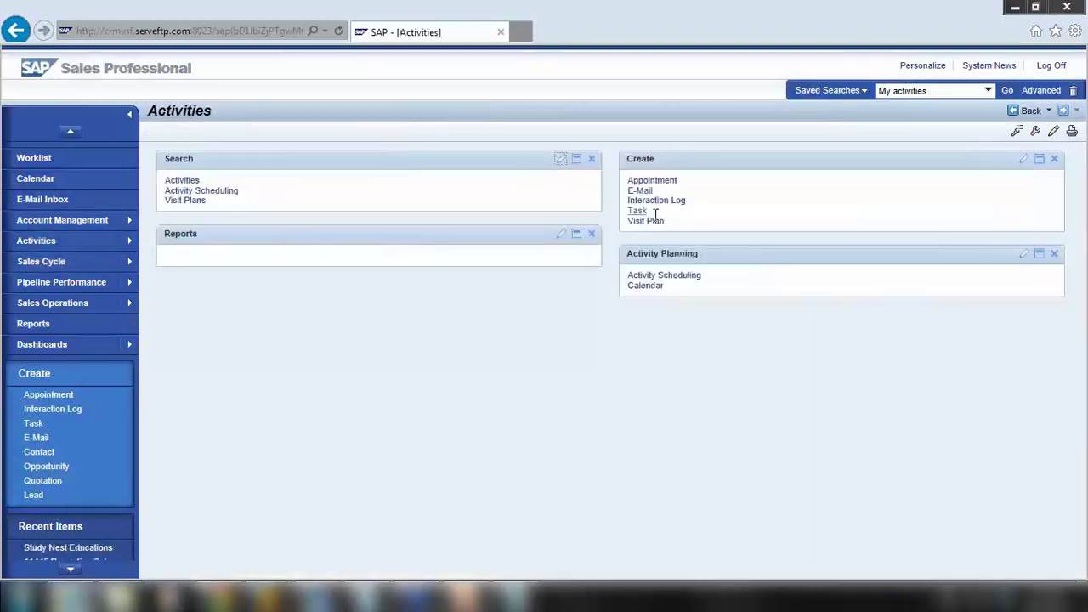
left_click(664, 204)
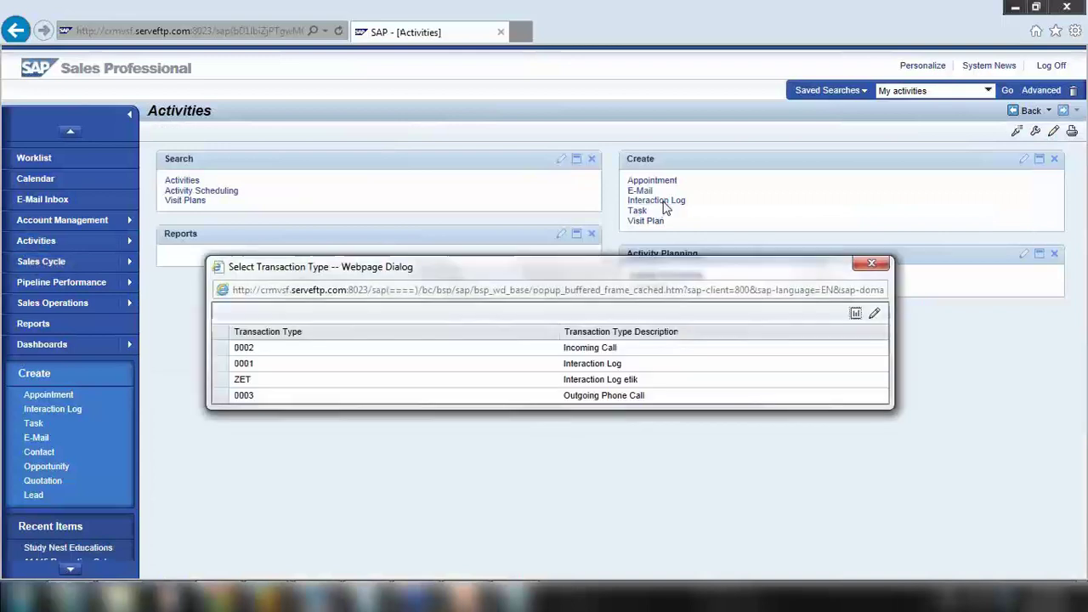
left_click(220, 367)
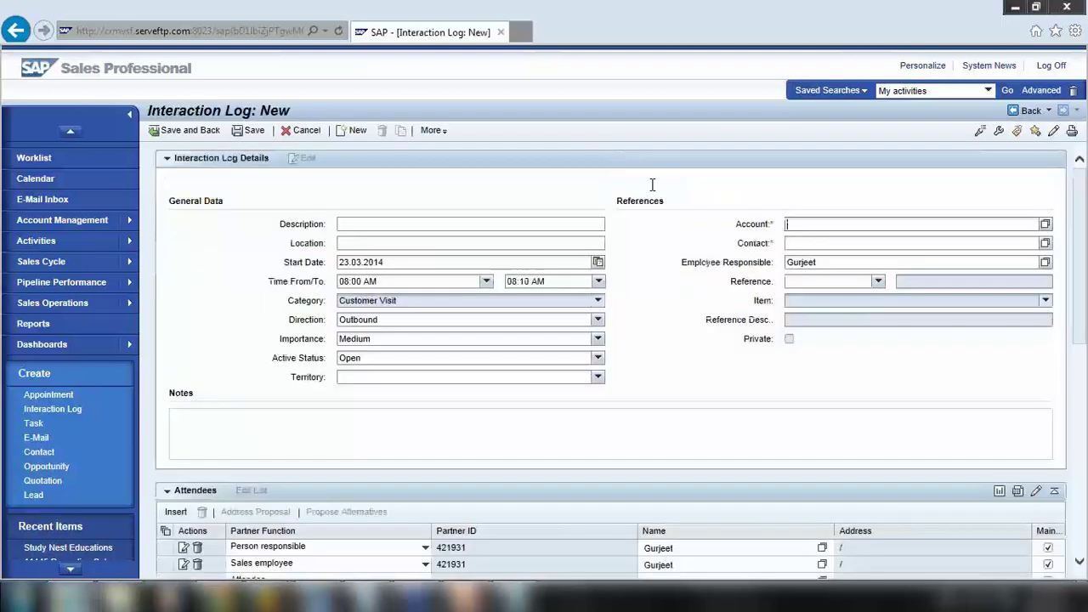
left_click_drag(808, 226, 737, 224)
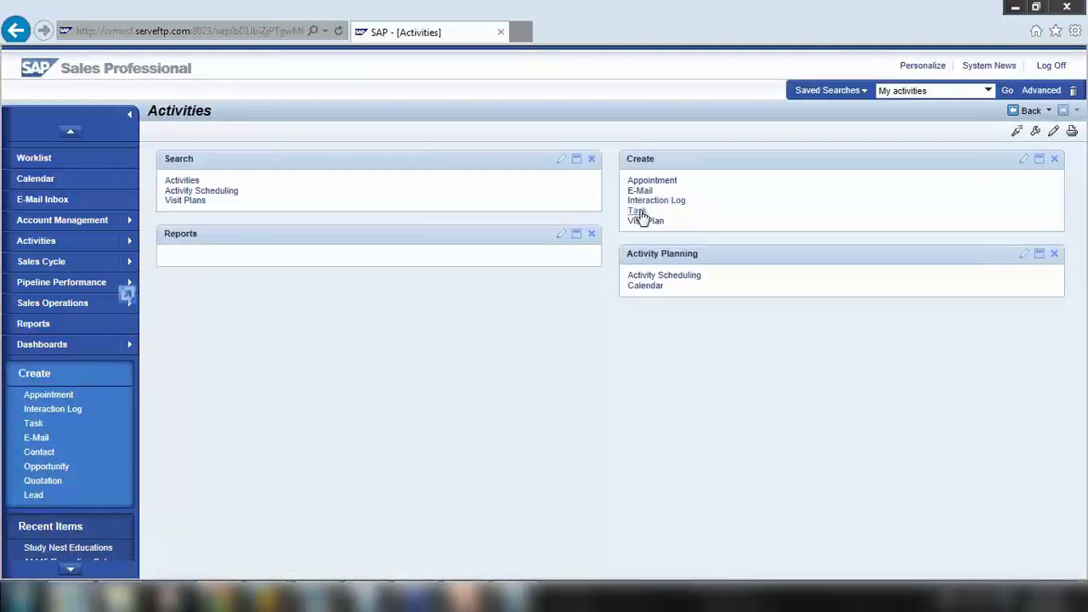
- Add '4. Task ( To do list)' as a new line under Interaction Log in Notepad
key("alt+Tab")
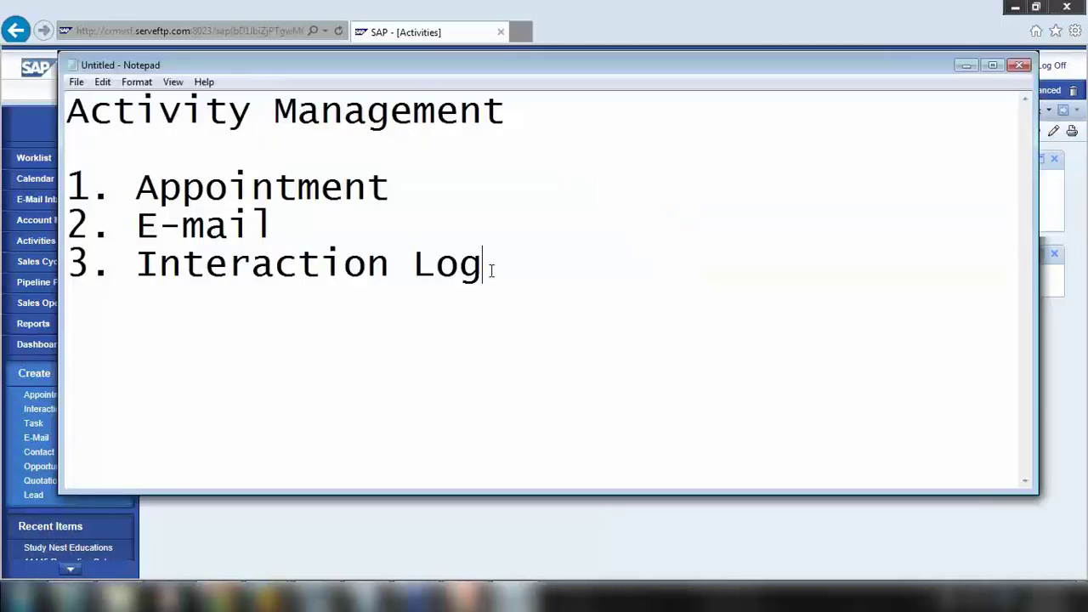
key("Return")
type("4. Ta")
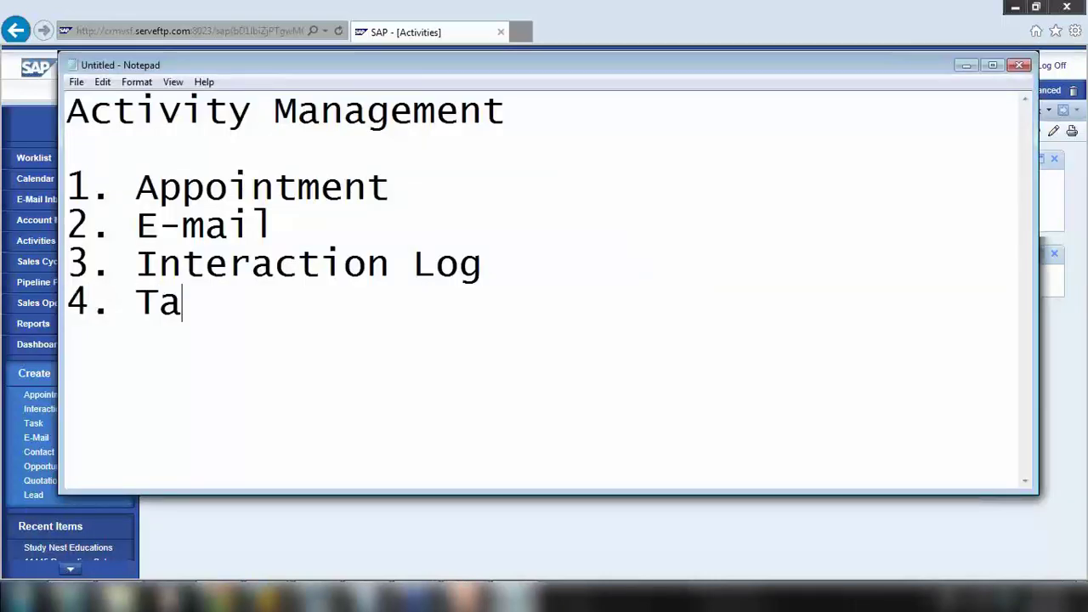
type("sk ( ")
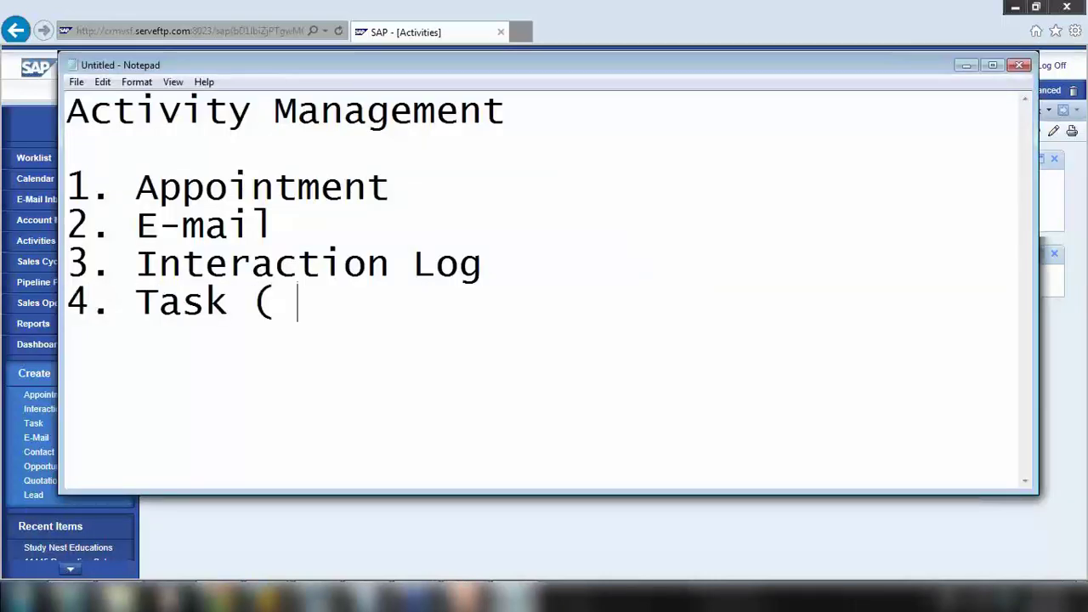
type("To do list)")
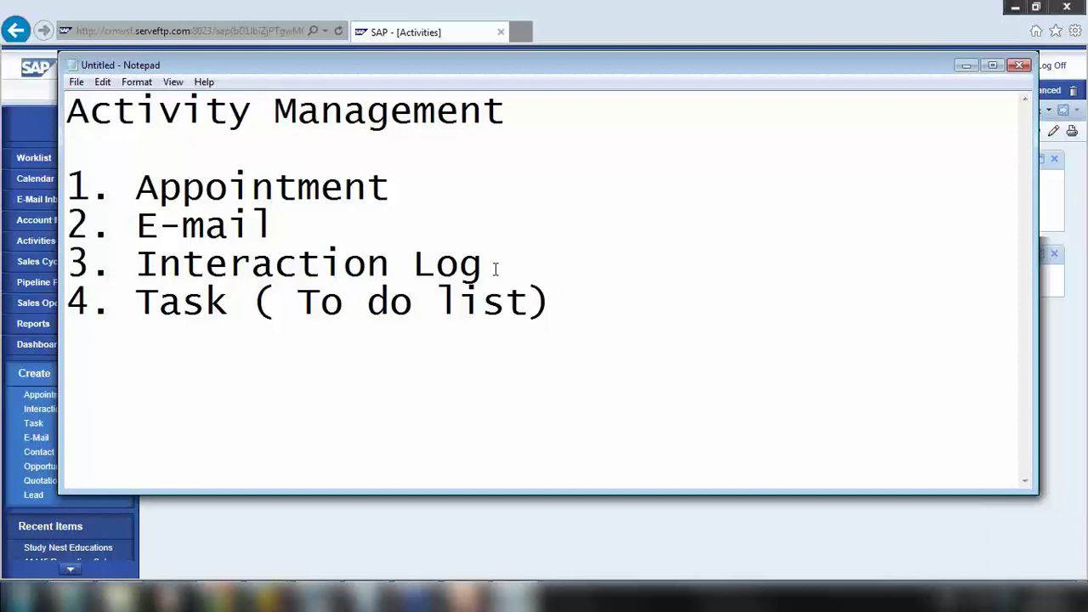
left_click(967, 66)
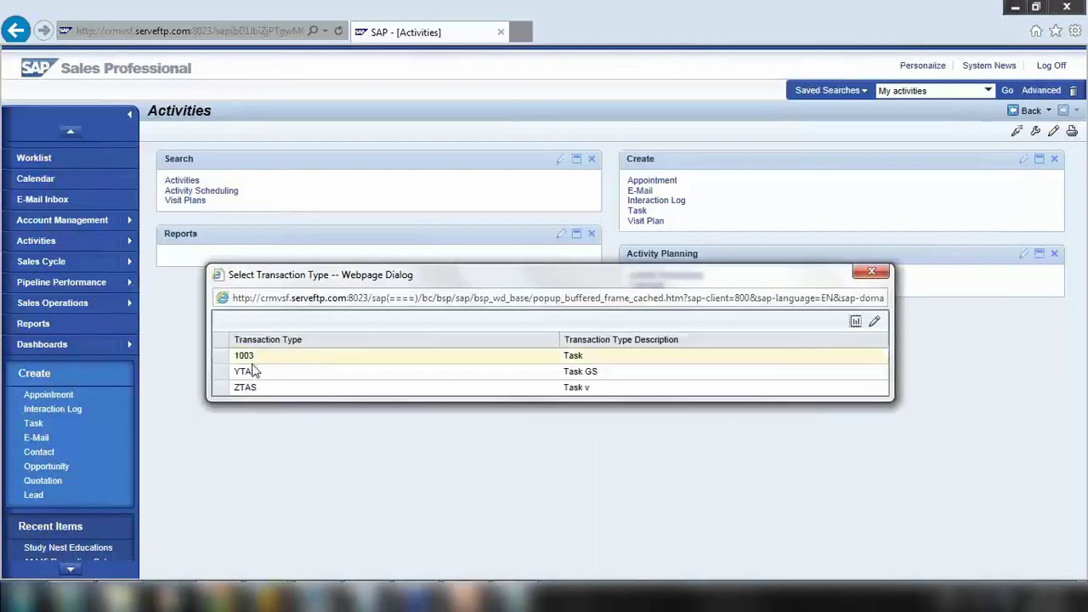
- Create a 1003 Task described as calling a contact at 10am on 25/03/2014, and save it
left_click(232, 357)
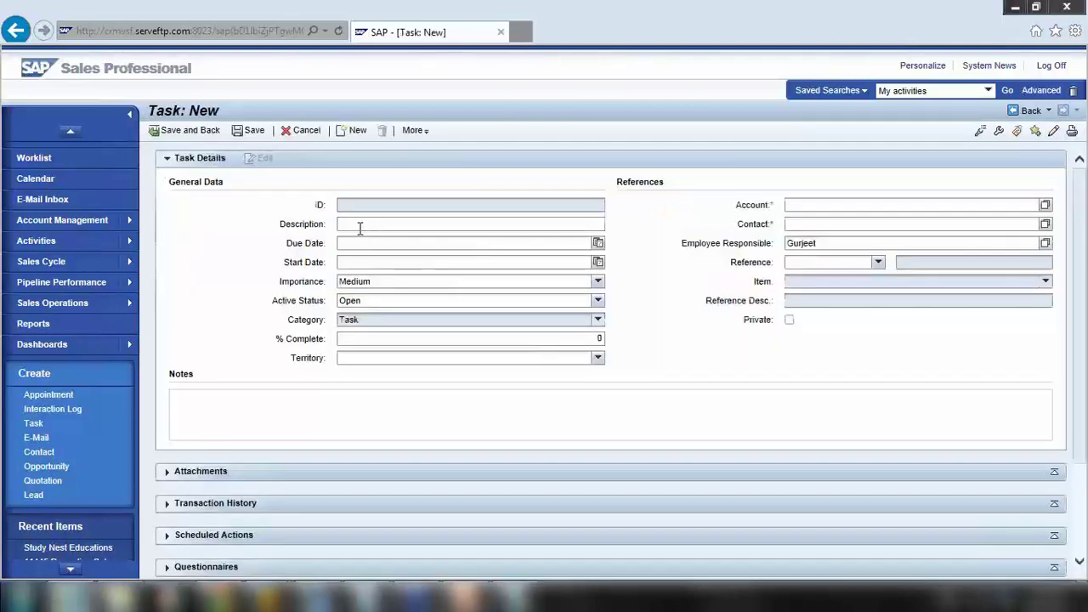
left_click(359, 225)
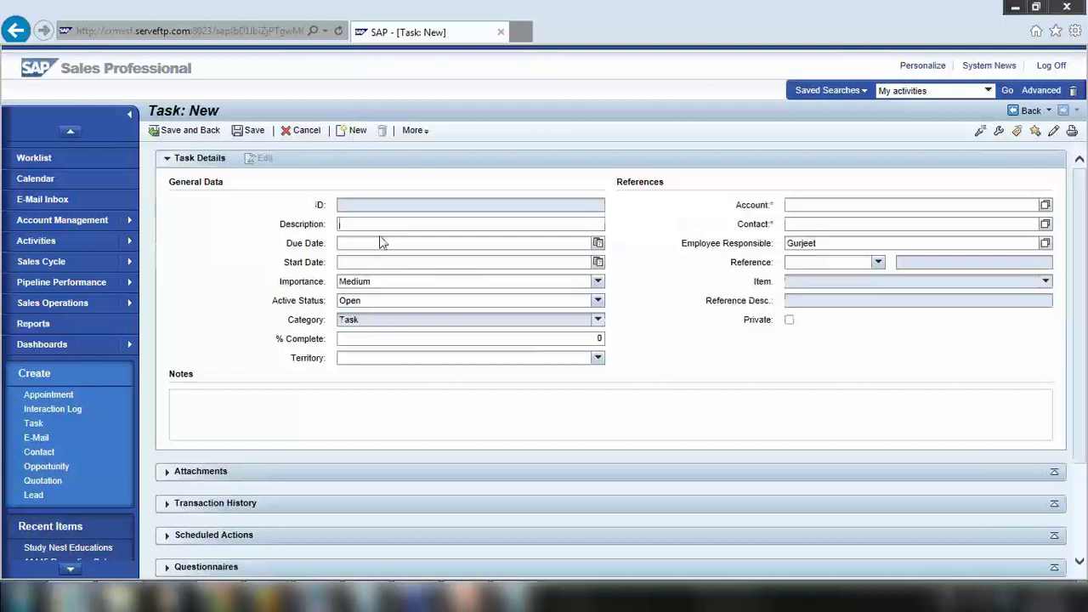
type("Call jo")
type("Alan")
type(" at 10am")
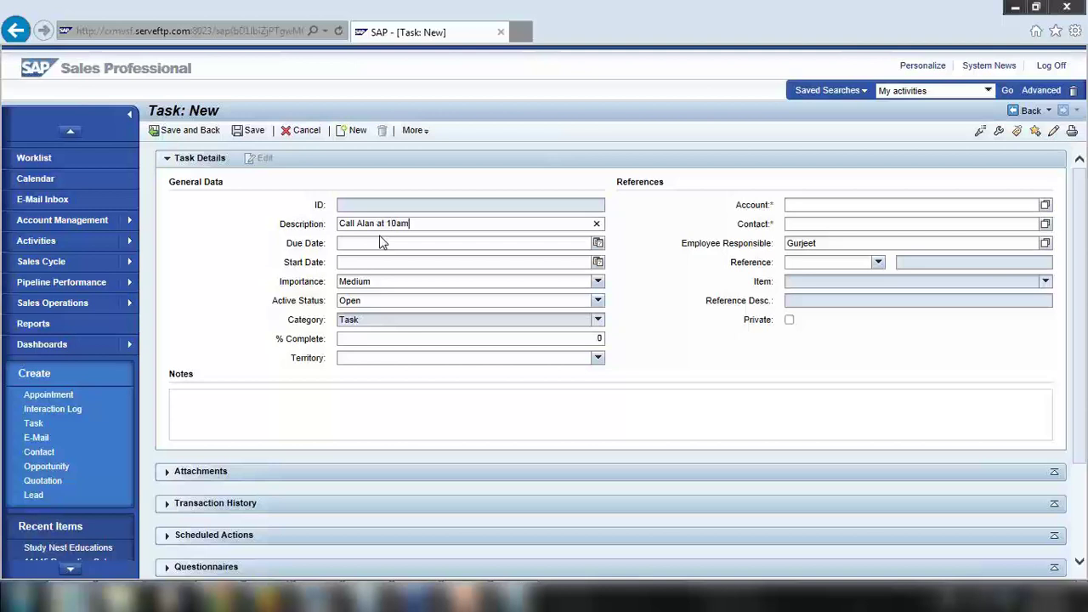
type(" on 25t")
type("03")
type("/2014")
left_click(803, 209)
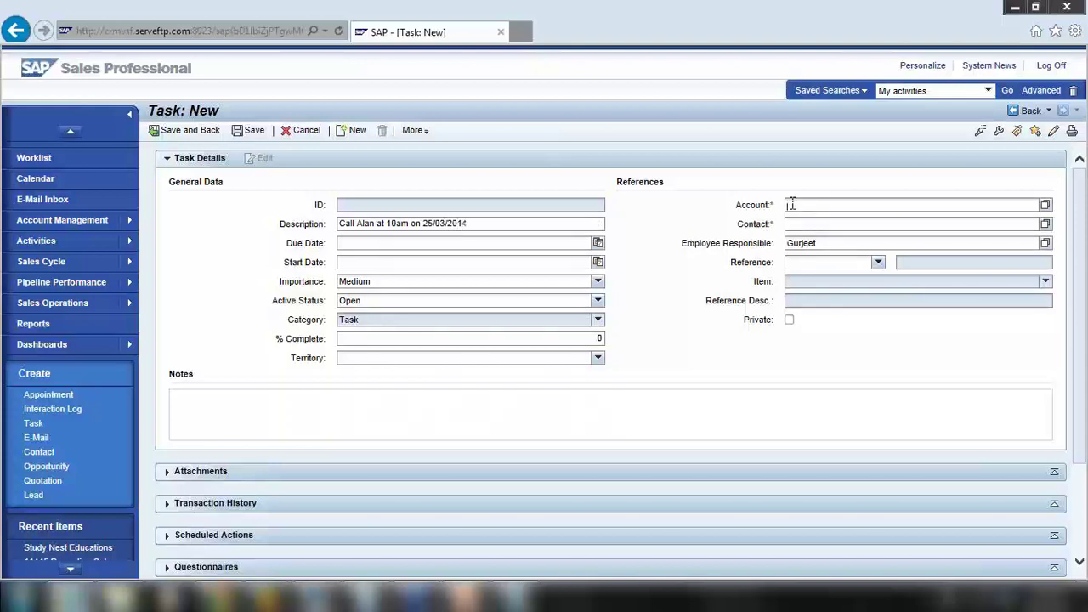
left_click(196, 134)
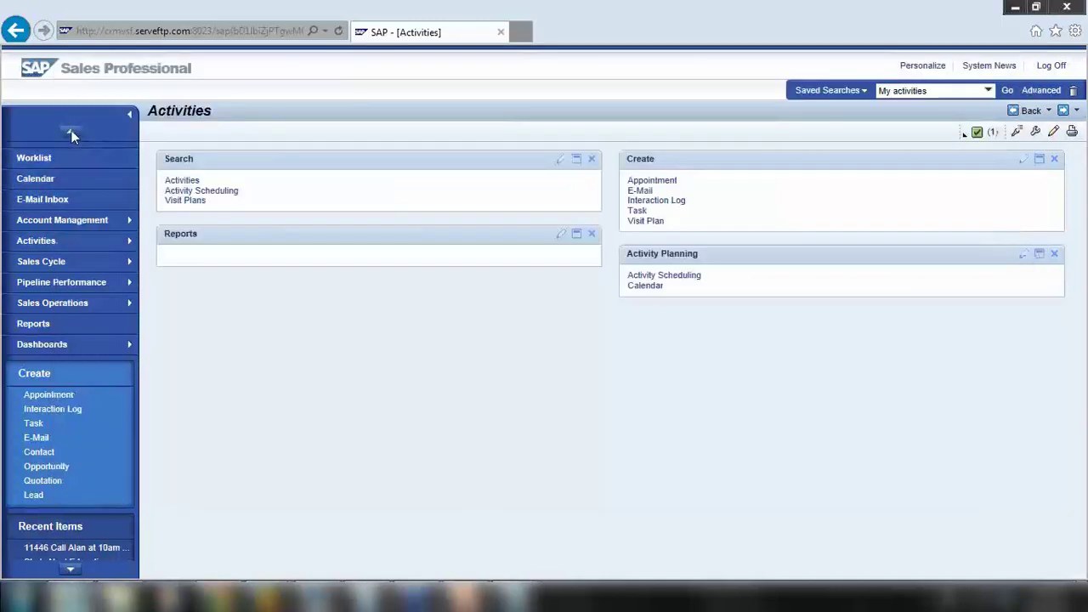
- Go to the Home page and expand the full list of My Open Tasks
left_click(71, 131)
left_click(72, 152)
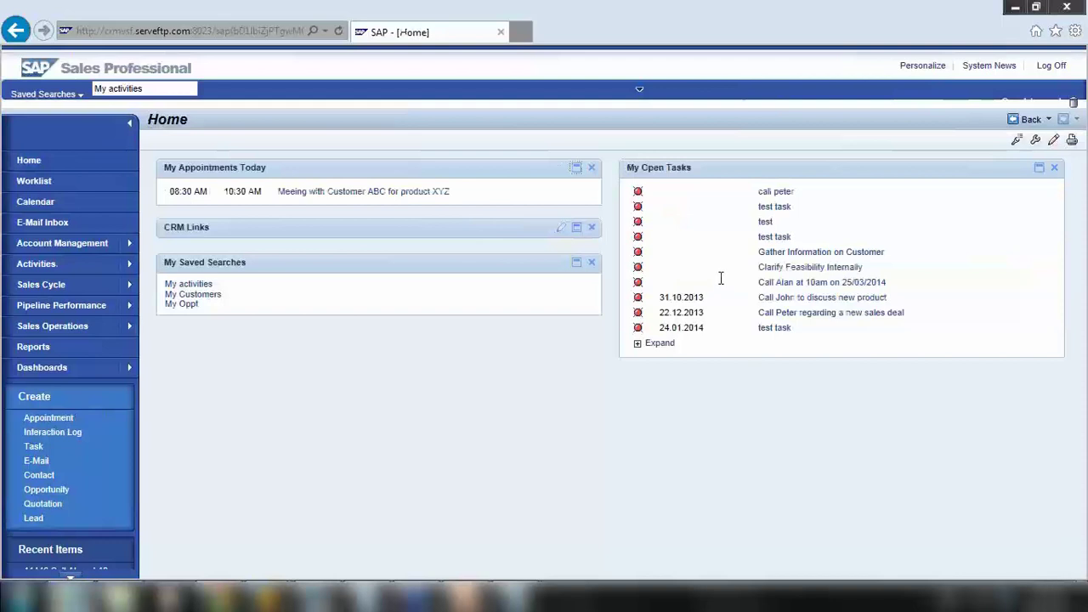
left_click(660, 344)
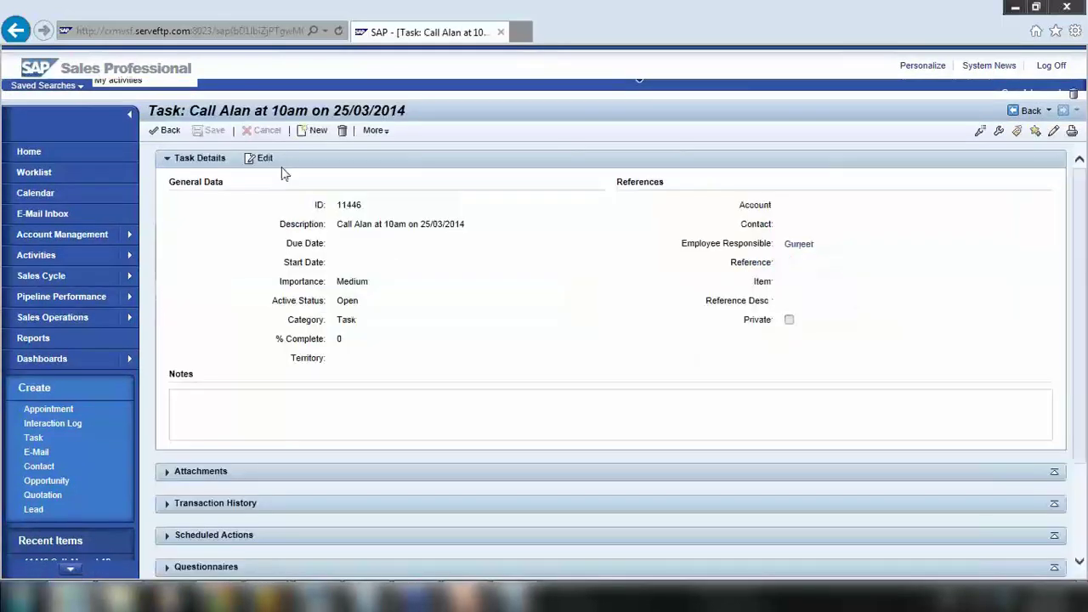
- Edit the 10am call task, entering account 4219, then cancel the changes
left_click(262, 158)
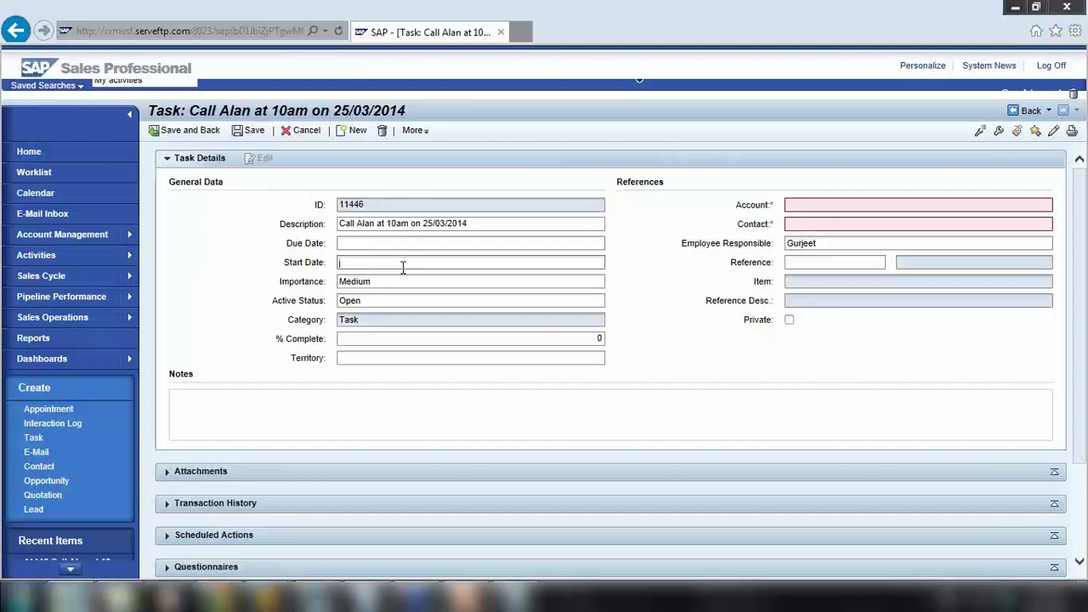
left_click(790, 208)
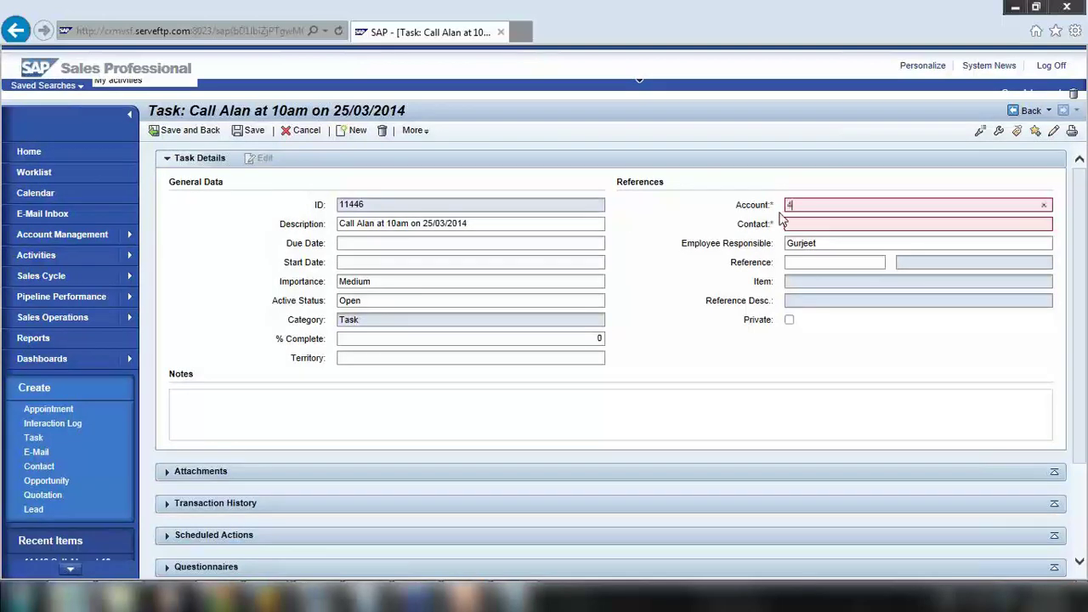
type("421985")
left_click(785, 219)
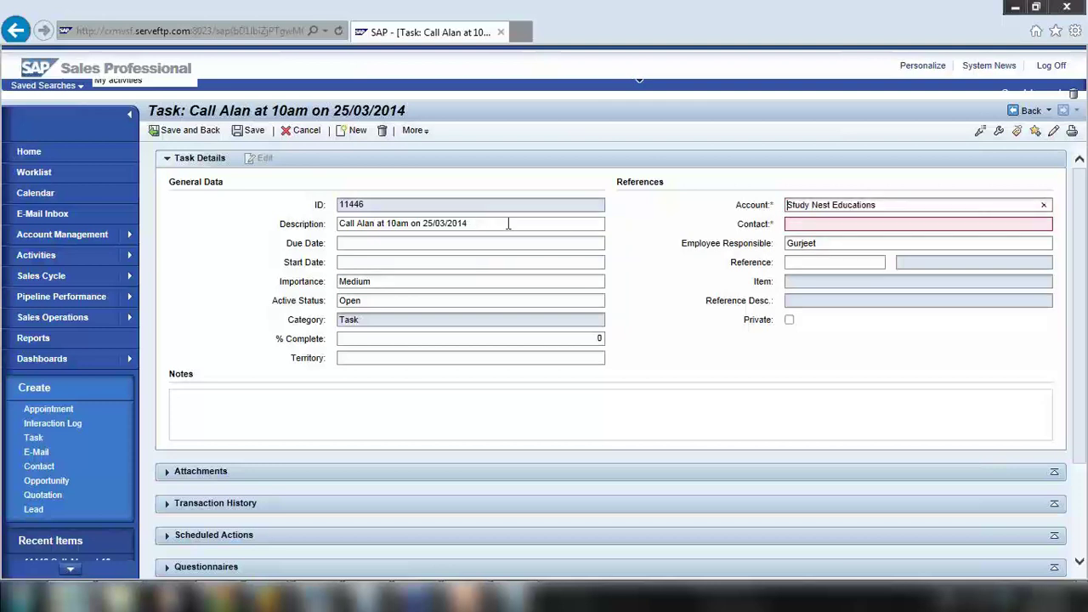
left_click(832, 226)
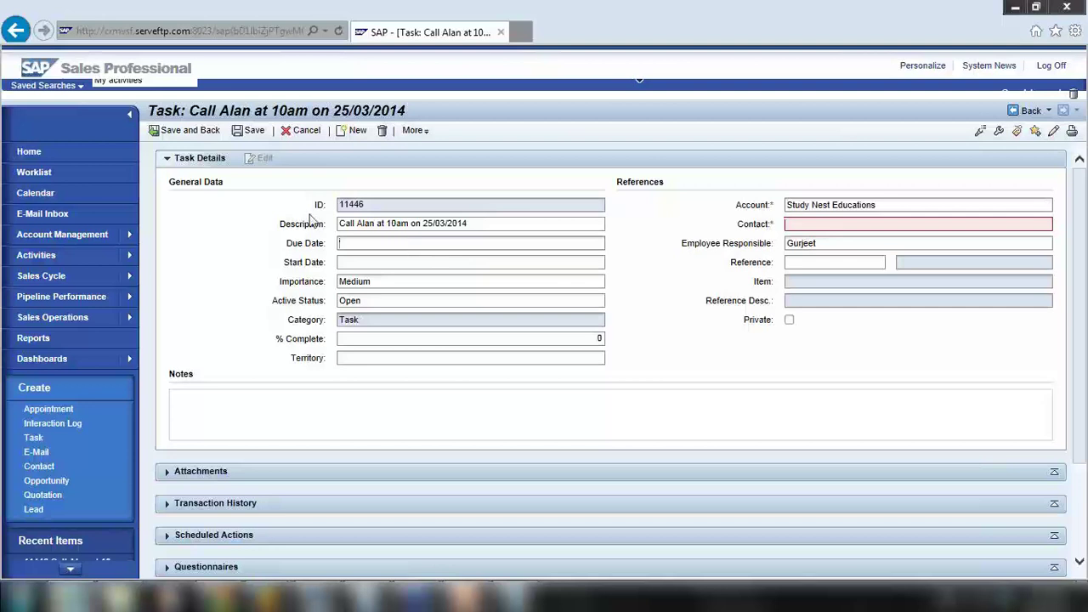
left_click(302, 132)
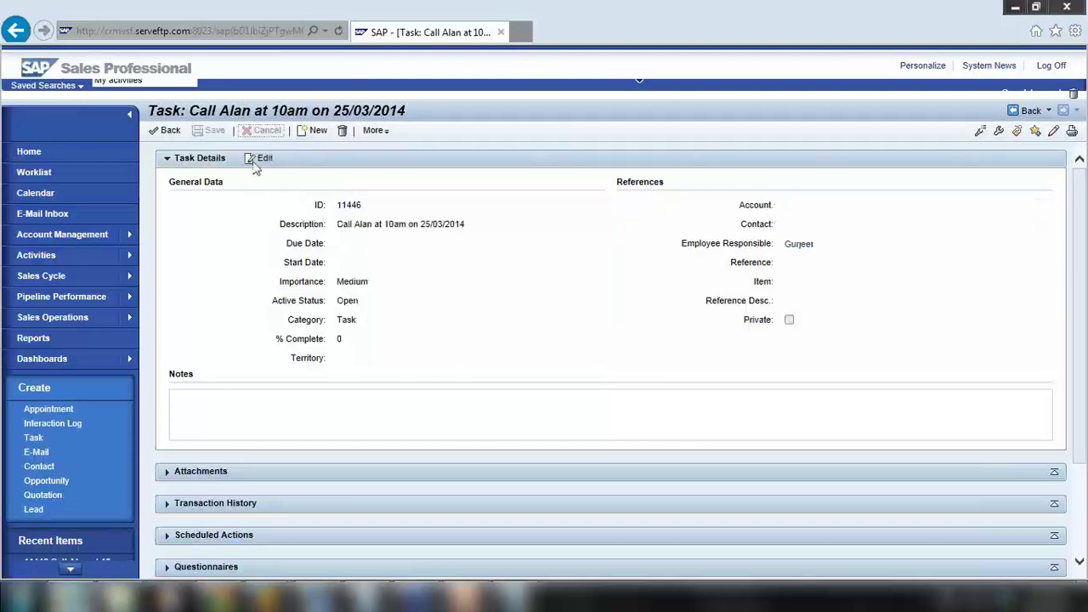
- Start a new YTAS Task GS and look at its Start and Due Date fields before returning Home
left_click(316, 131)
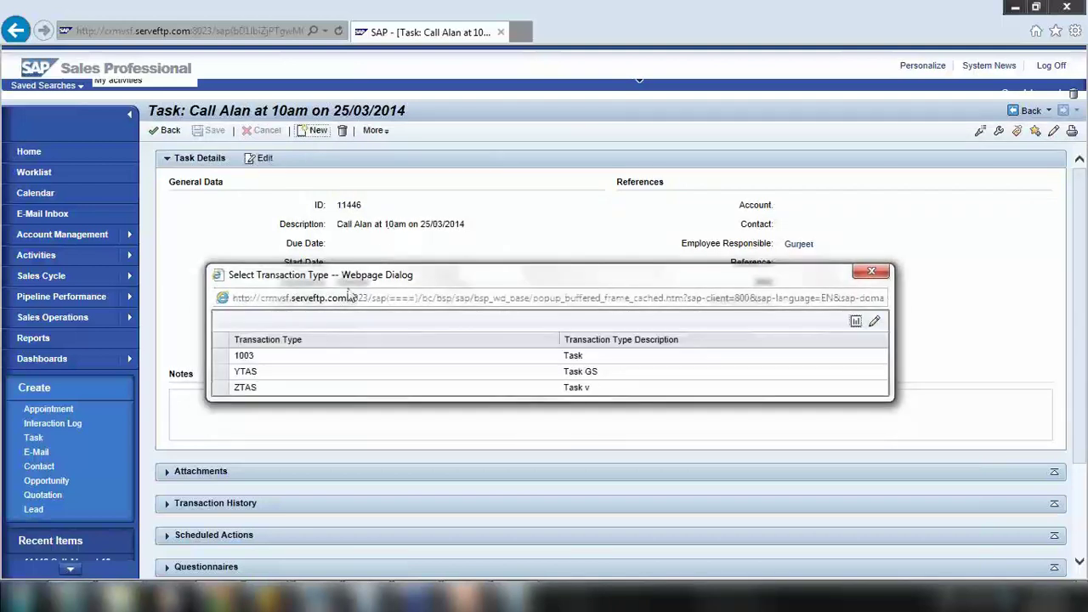
left_click(247, 371)
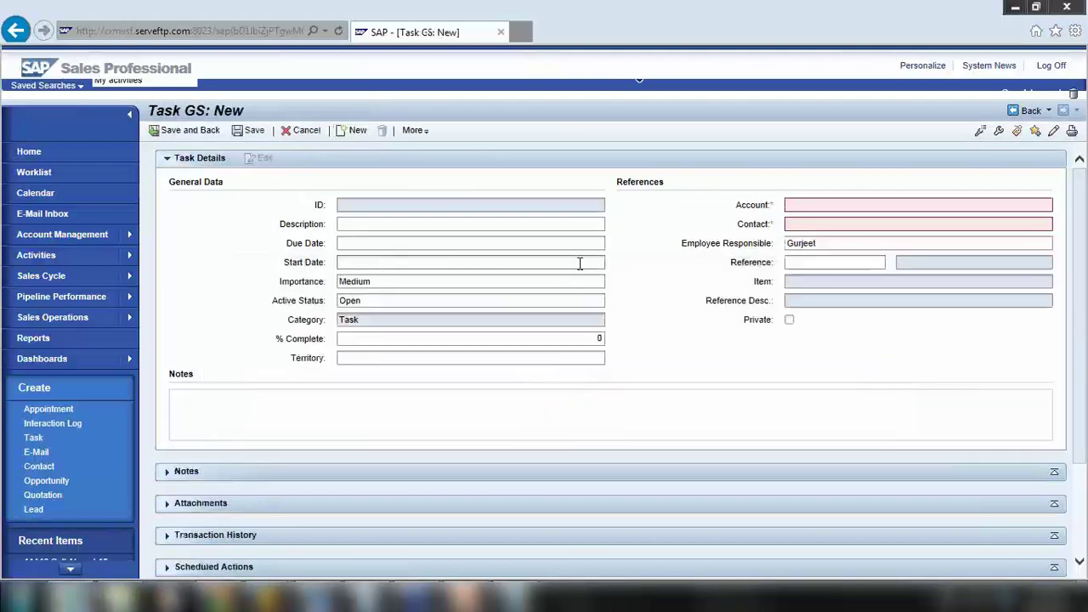
left_click(428, 263)
left_click(574, 248)
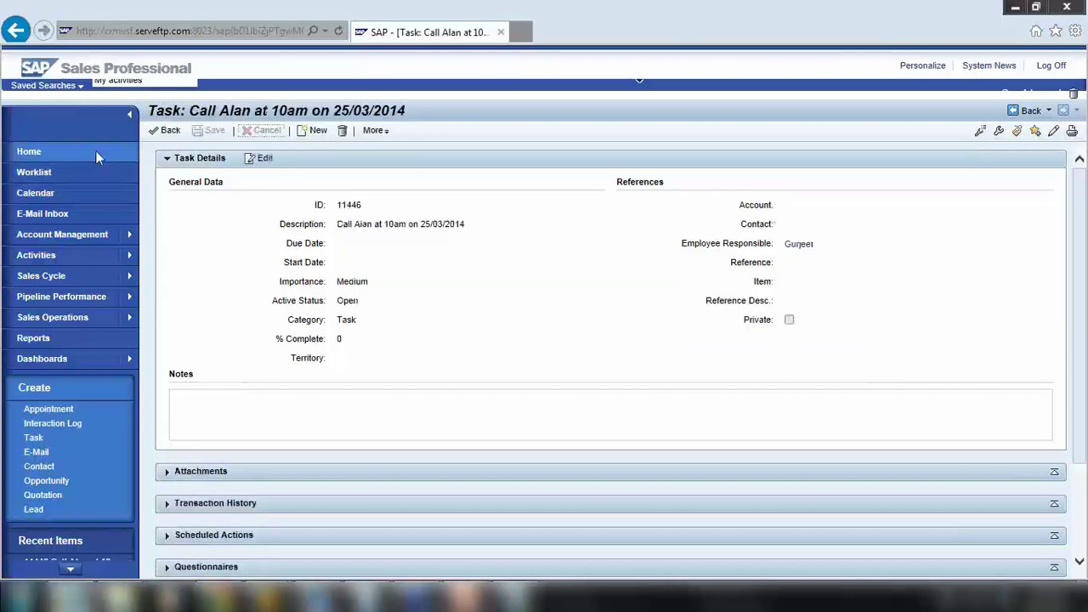
left_click(95, 151)
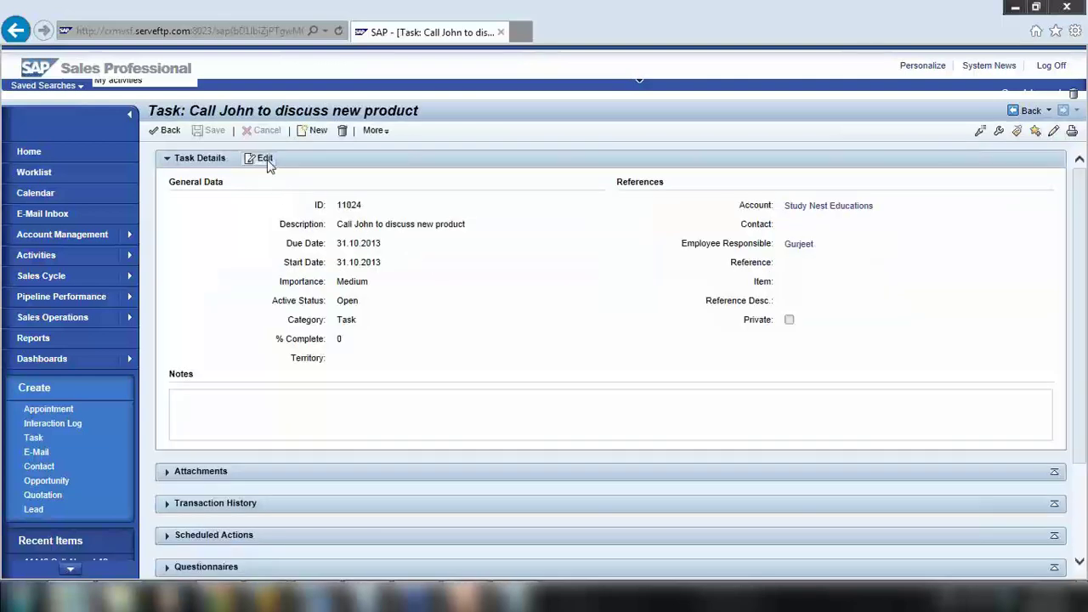
- Change the new-product discussion task's start year to 2014 (31.10.2014) and save it
left_click(390, 262)
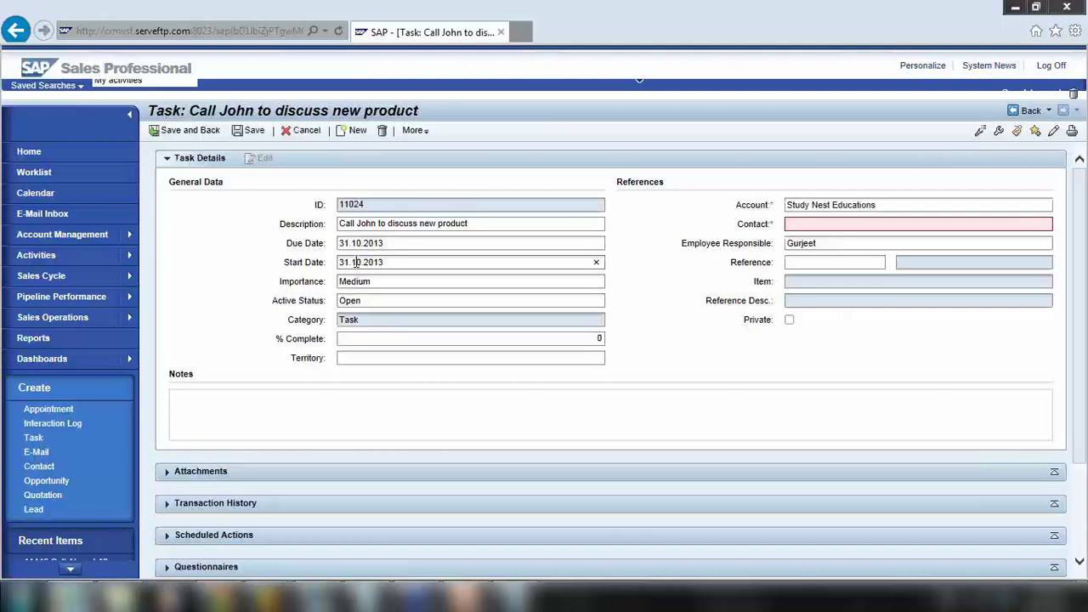
double_click(380, 262)
type("2014")
left_click(182, 130)
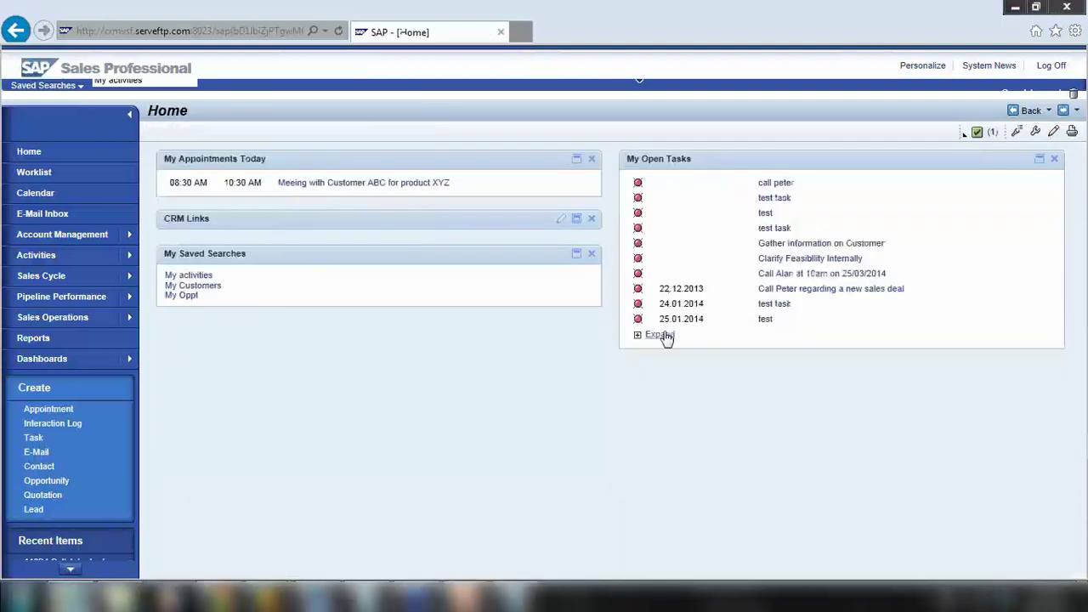
left_click(662, 335)
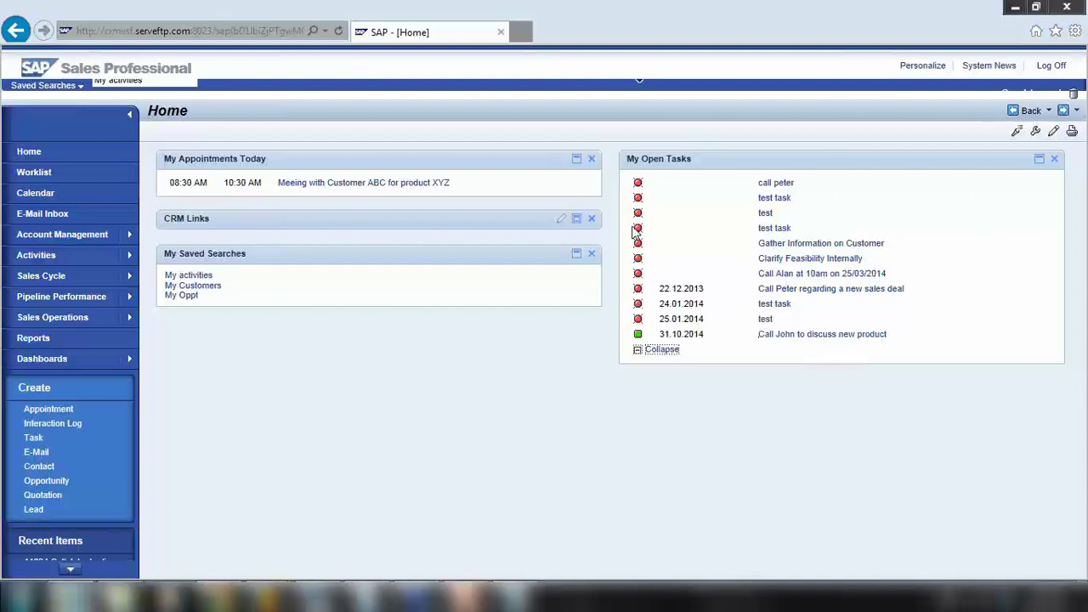
left_click_drag(660, 334, 718, 334)
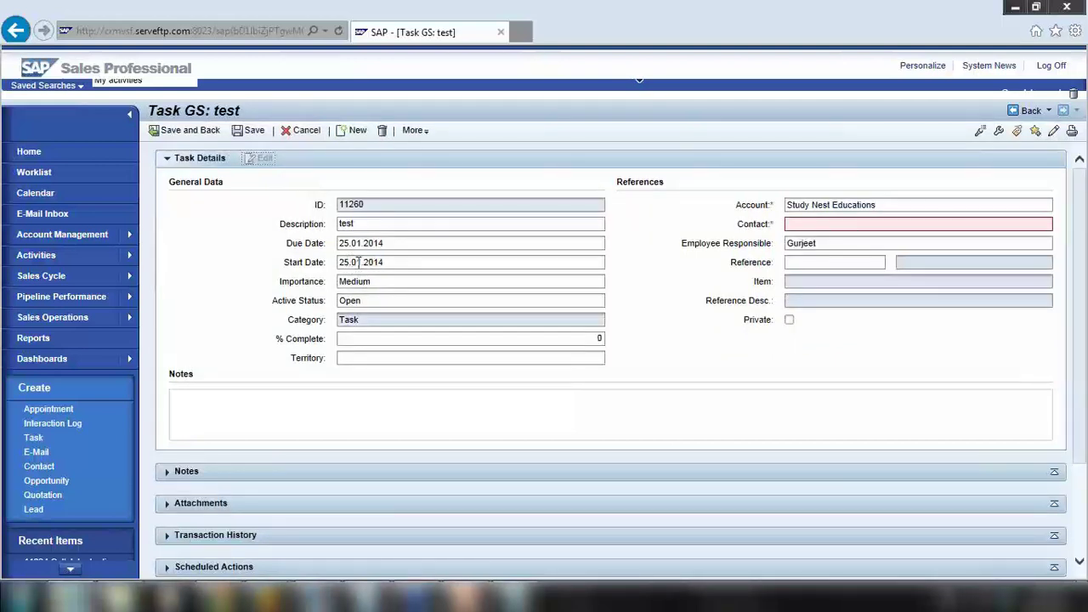
- Change the test task's start month to 03, making it 25.03.2014, and save it
left_click(359, 262)
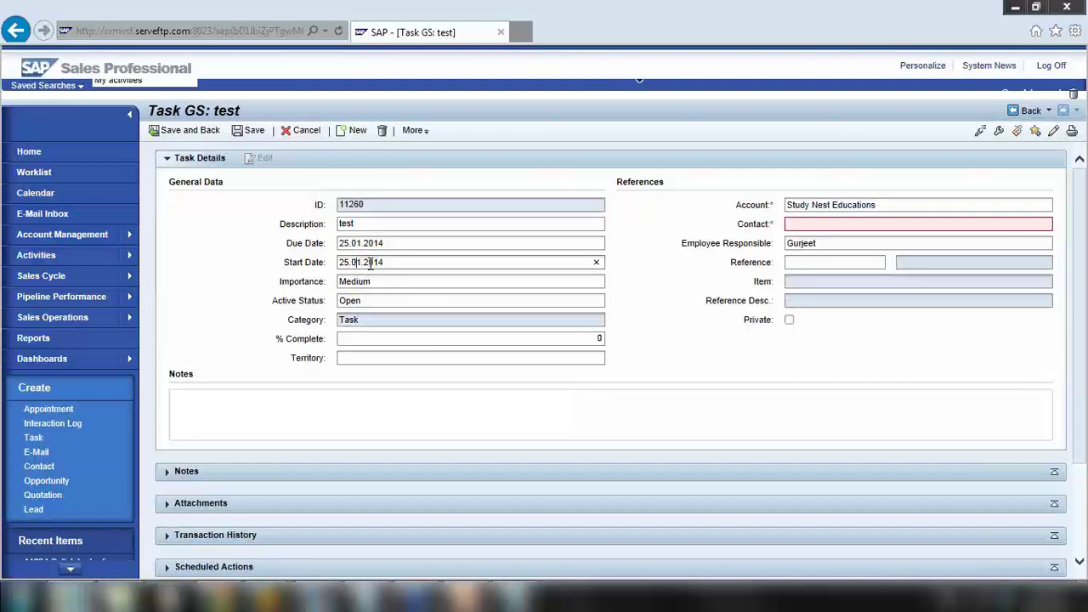
key("BackSpace")
type("3")
left_click(170, 130)
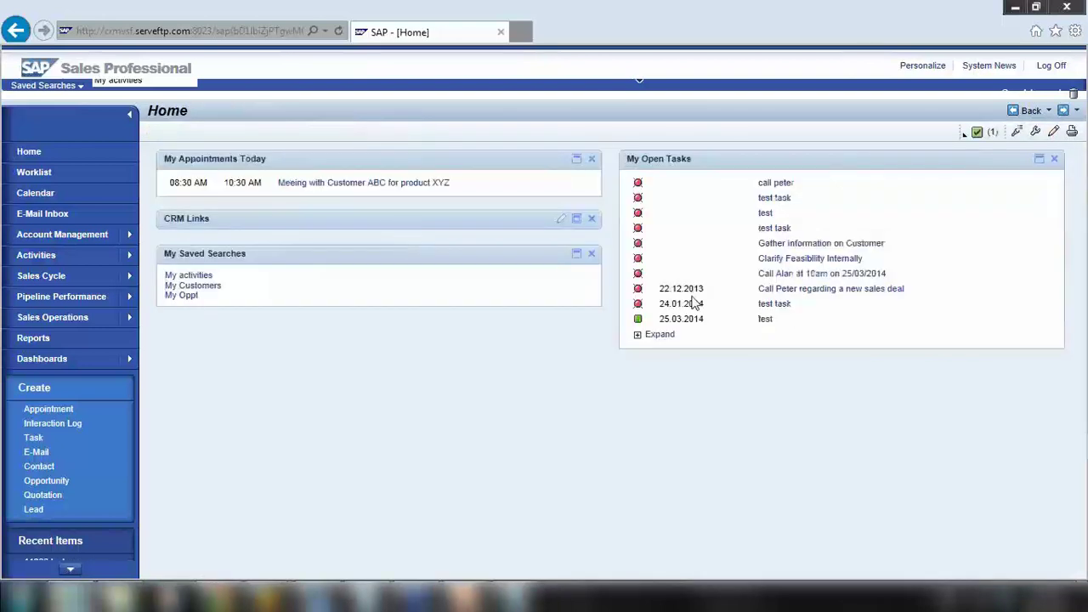
- Reschedule the 'test' task's start and due dates to 23.03.2014 and save it
left_click(765, 320)
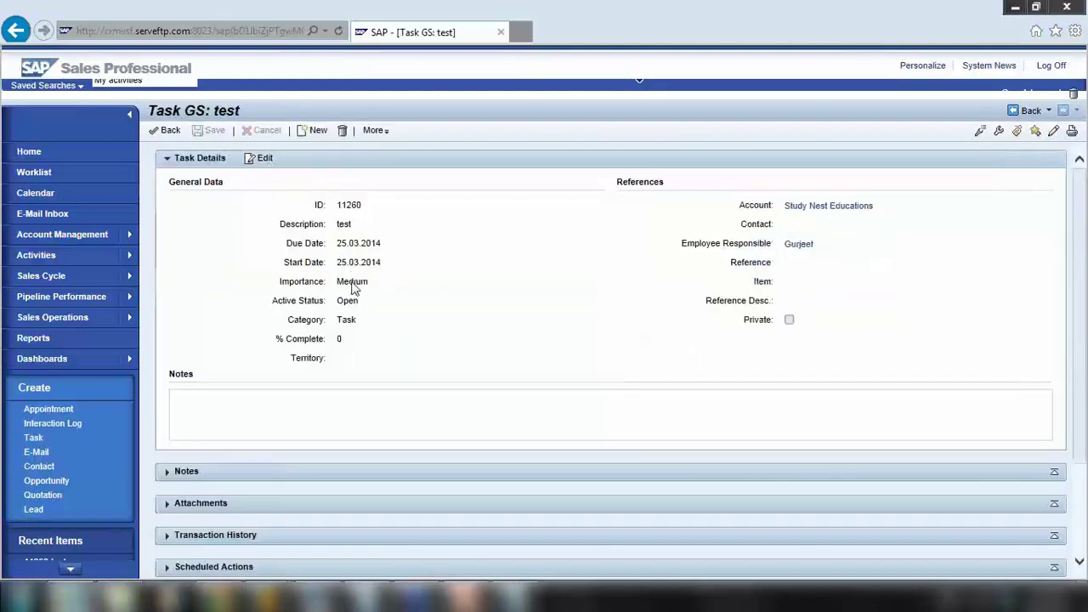
left_click(353, 285)
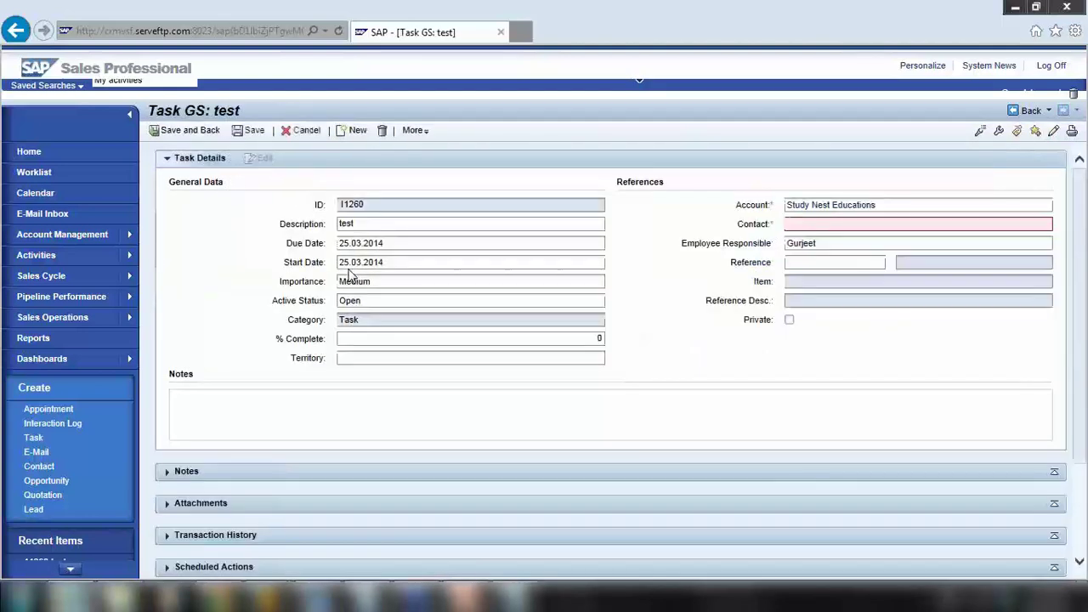
left_click(362, 266)
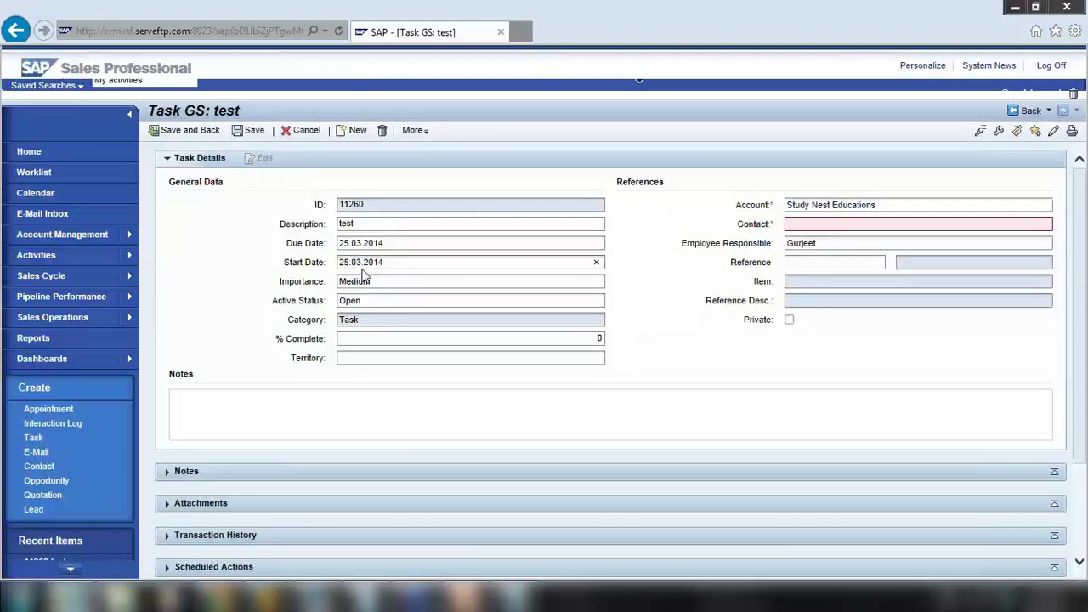
key("Delete")
type("3")
left_click(347, 243)
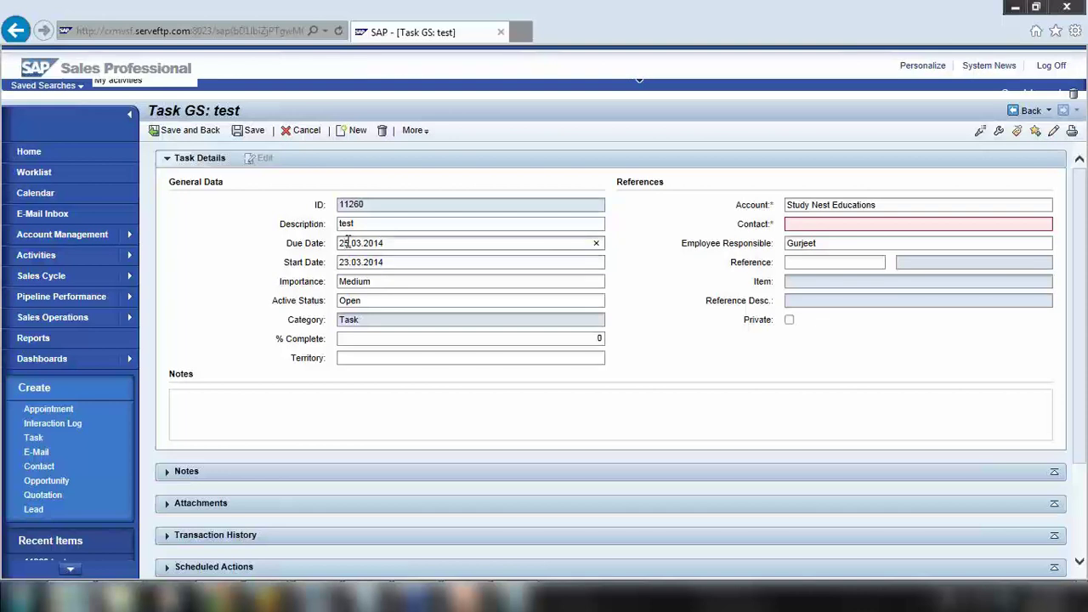
left_click(184, 130)
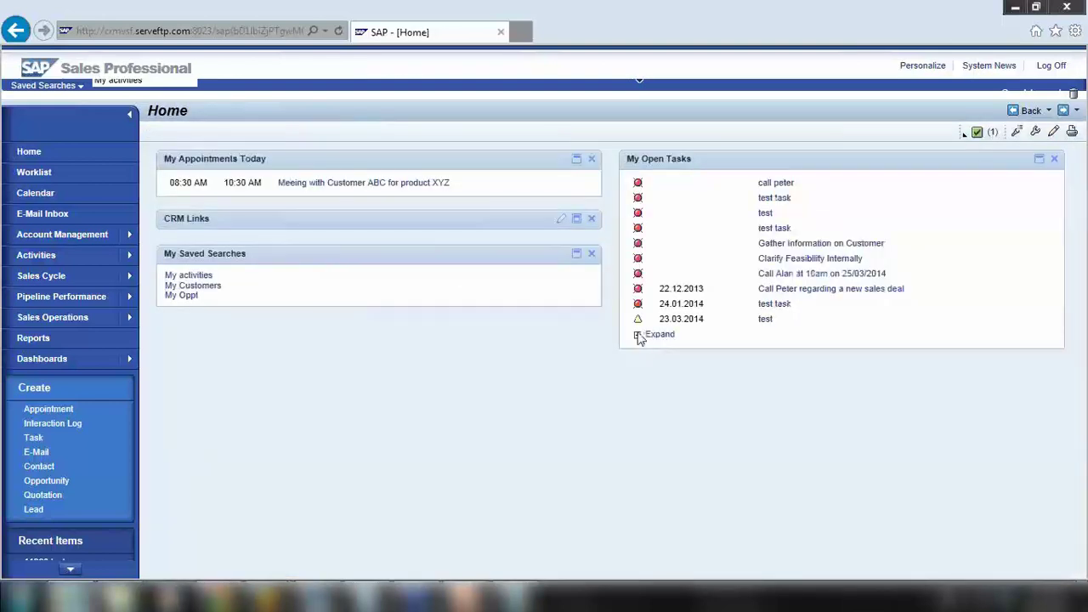
- Expand My Open Tasks, open 'Call John to discuss new product', then go to Study Nest Educations
left_click(644, 334)
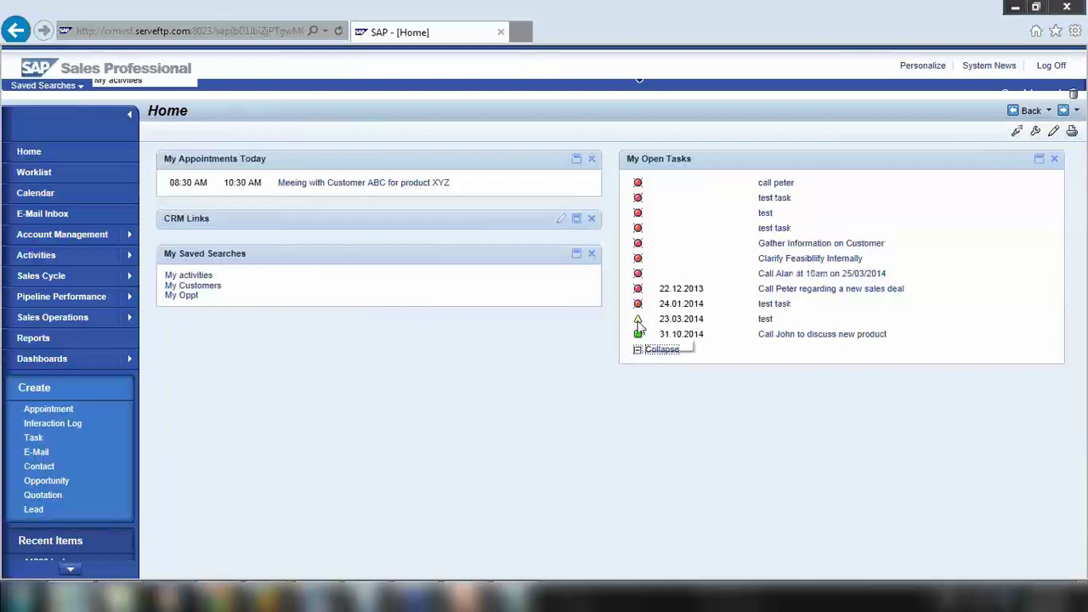
mouse_move(640, 326)
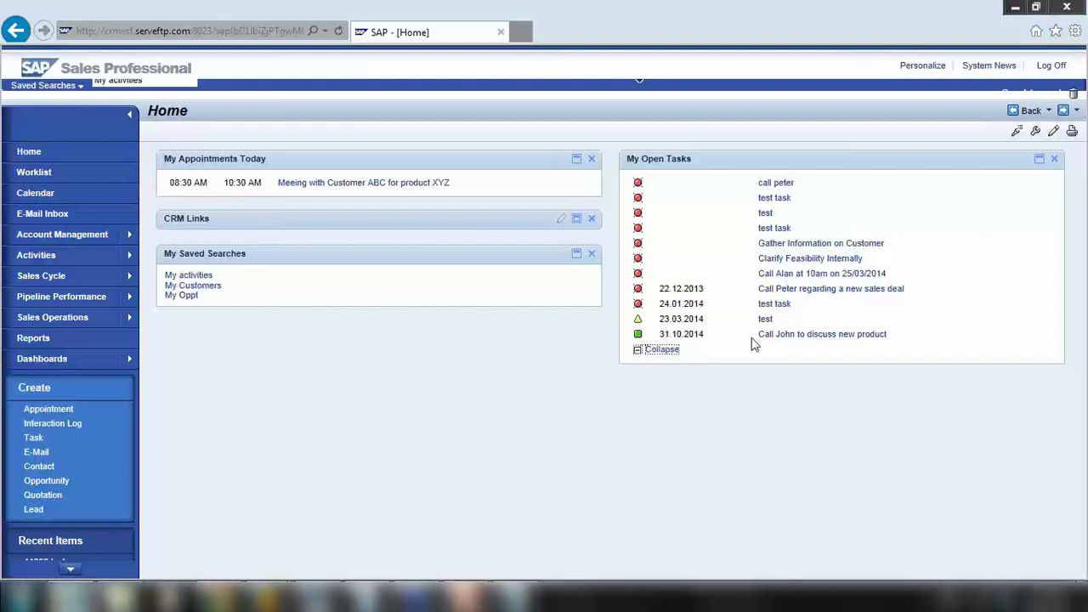
left_click(777, 343)
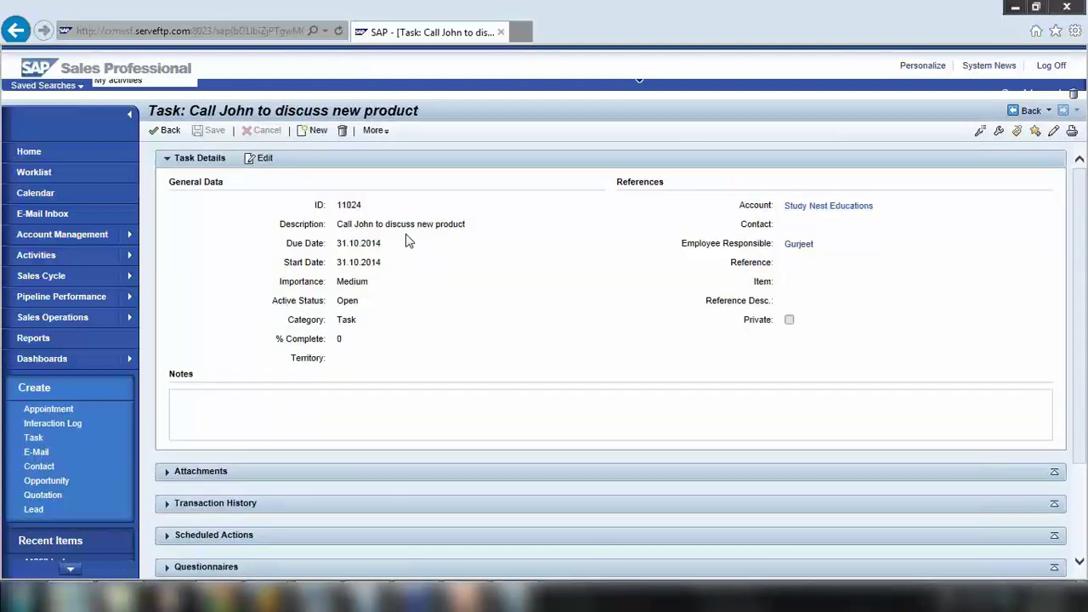
key("alt+Left")
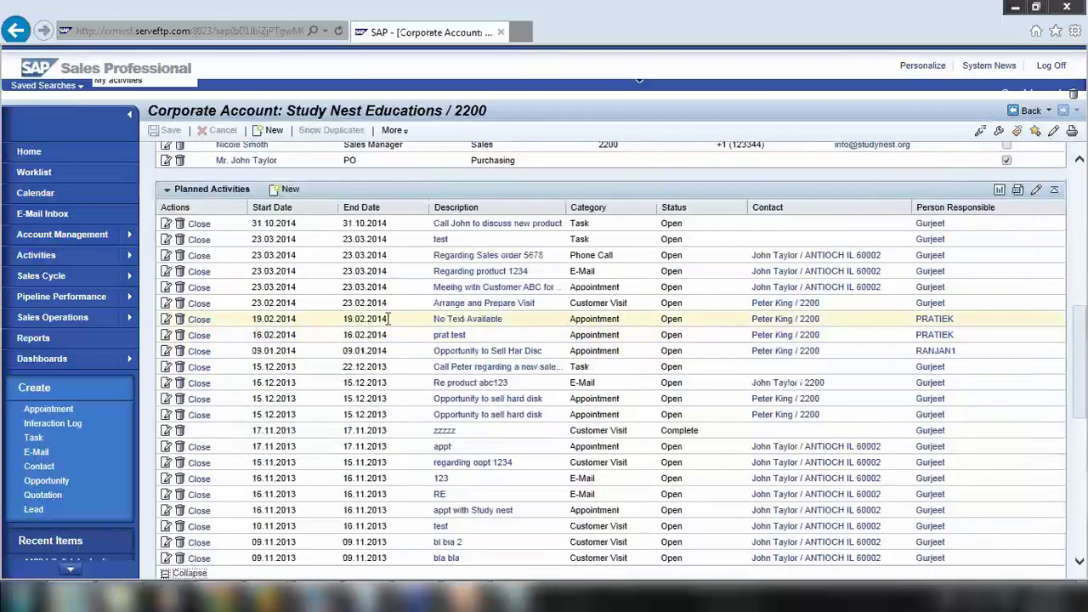
- Expand and review the Study Nest Educations account's full planned activities list
scroll(403, 332, "down", 3)
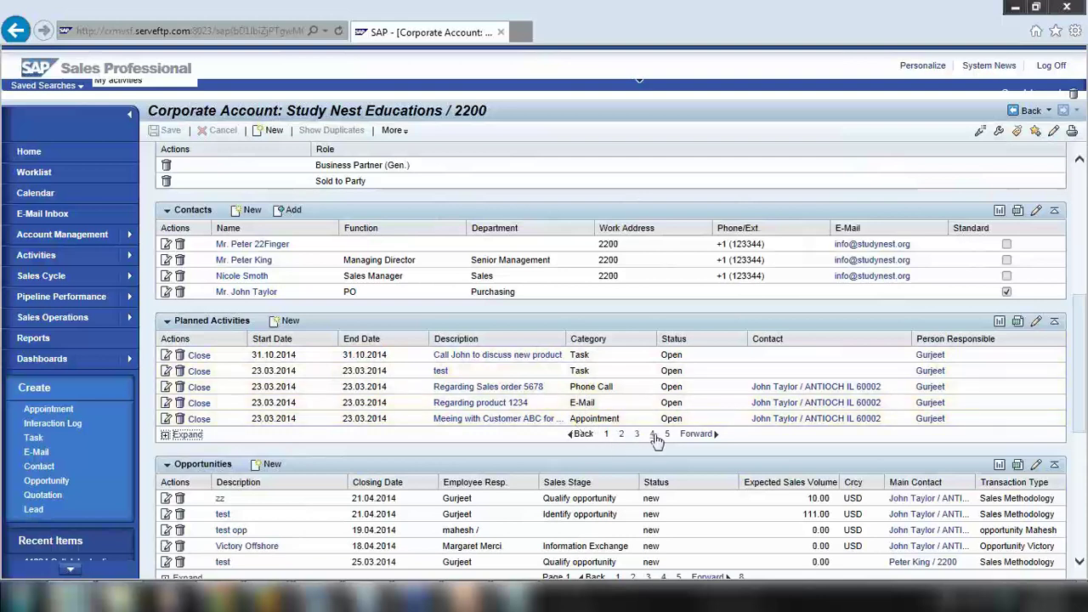
left_click(187, 435)
scroll(423, 312, "down", 5)
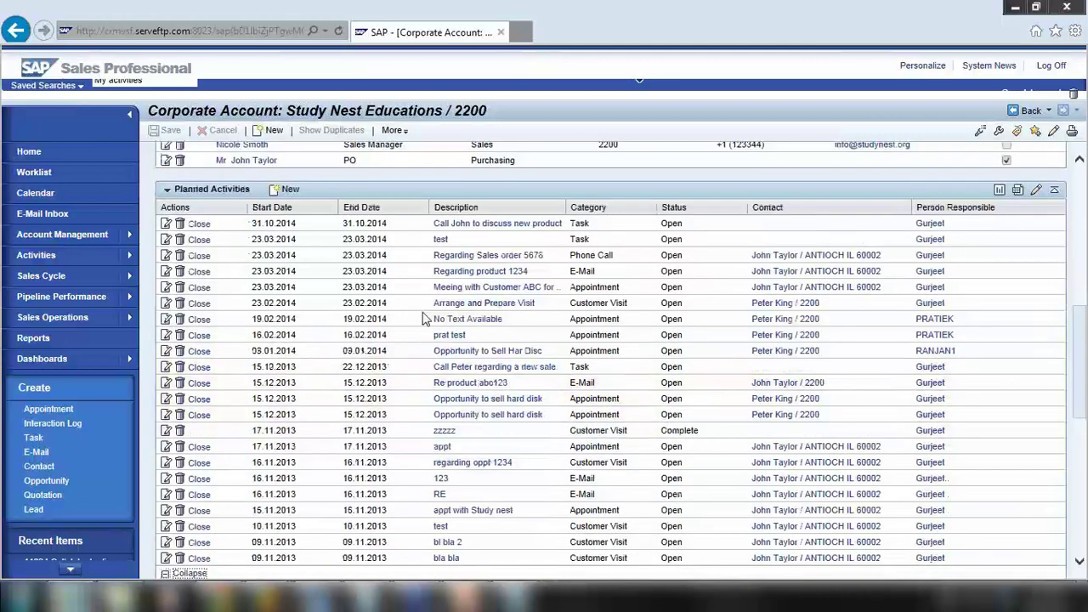
scroll(422, 314, "up", 3)
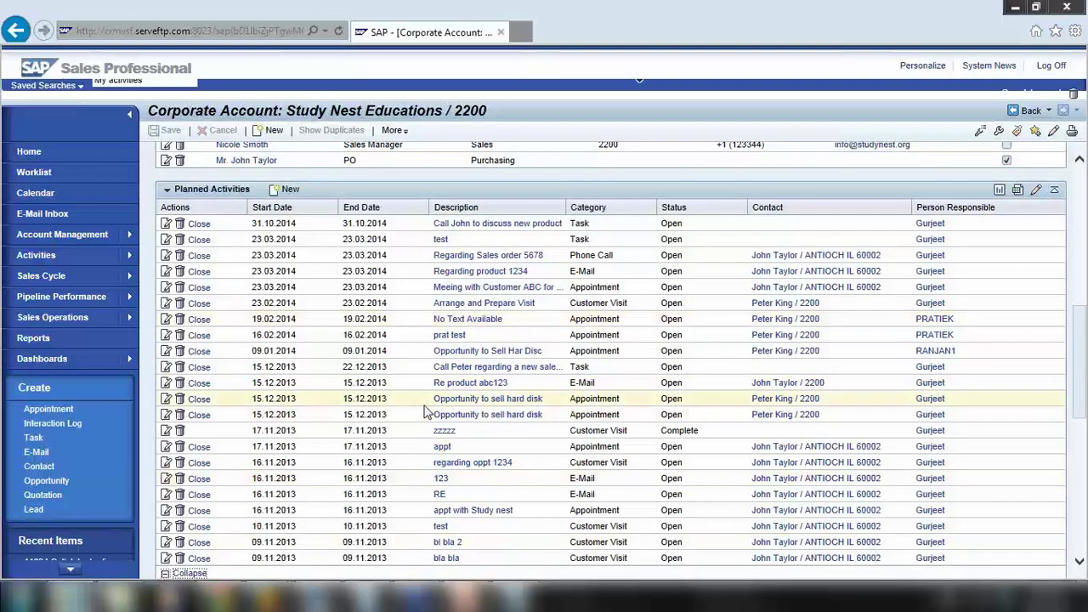
mouse_move(466, 596)
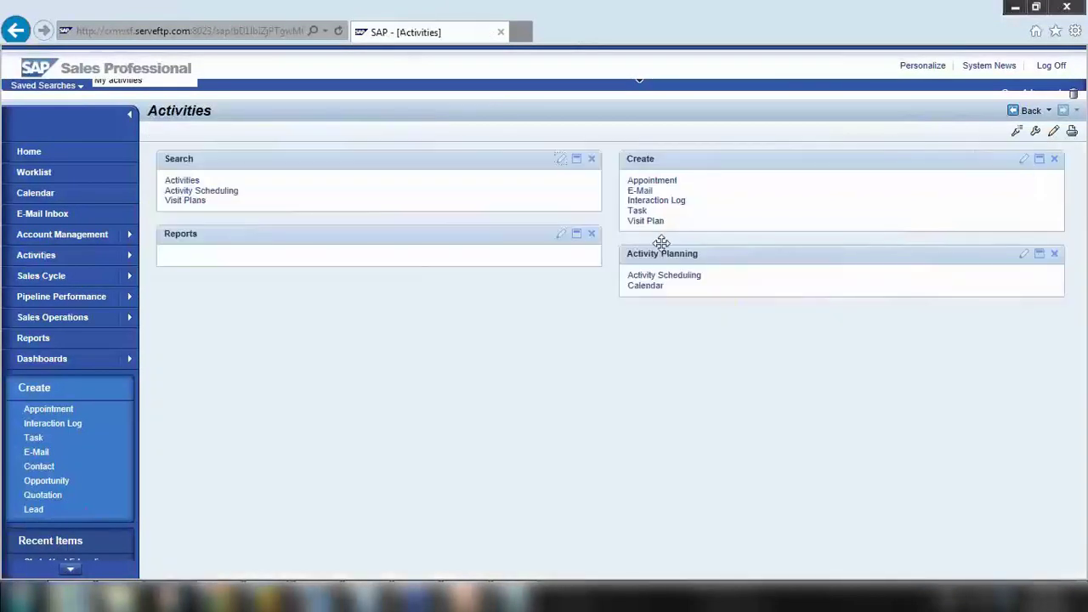
- Add '5. Visit Plan' as the fifth line of the Notepad notes and minimize them
left_click(515, 595)
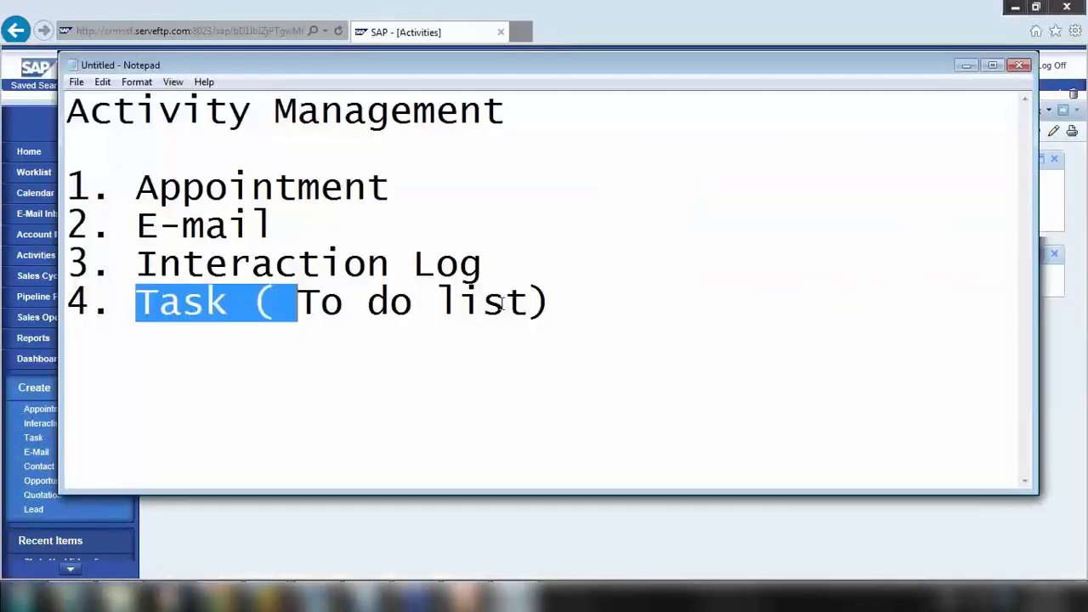
left_click(558, 306)
key("Return")
type("5. ")
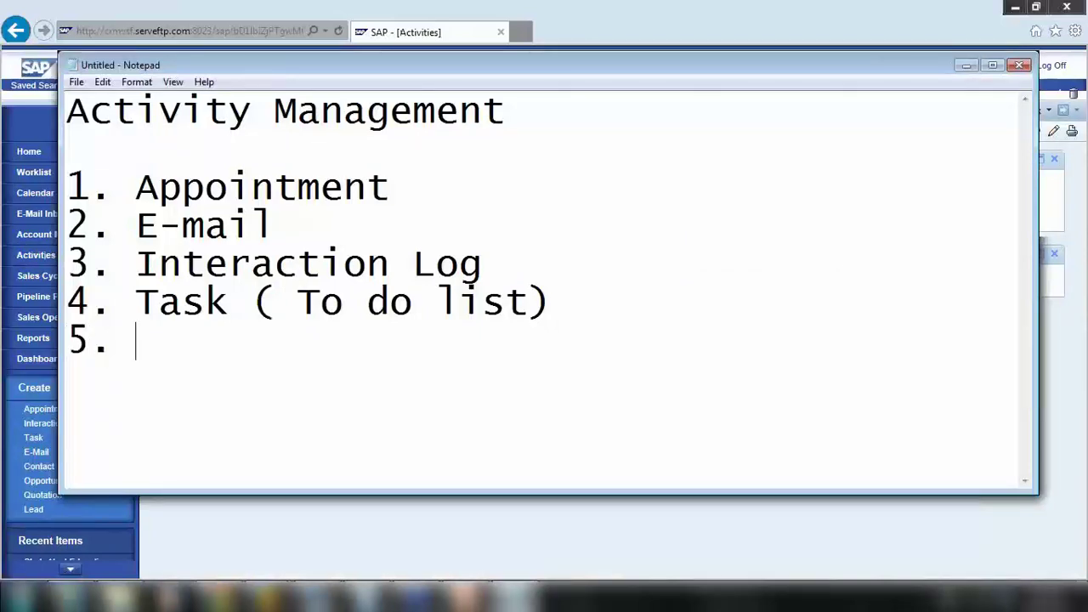
type("Visit ")
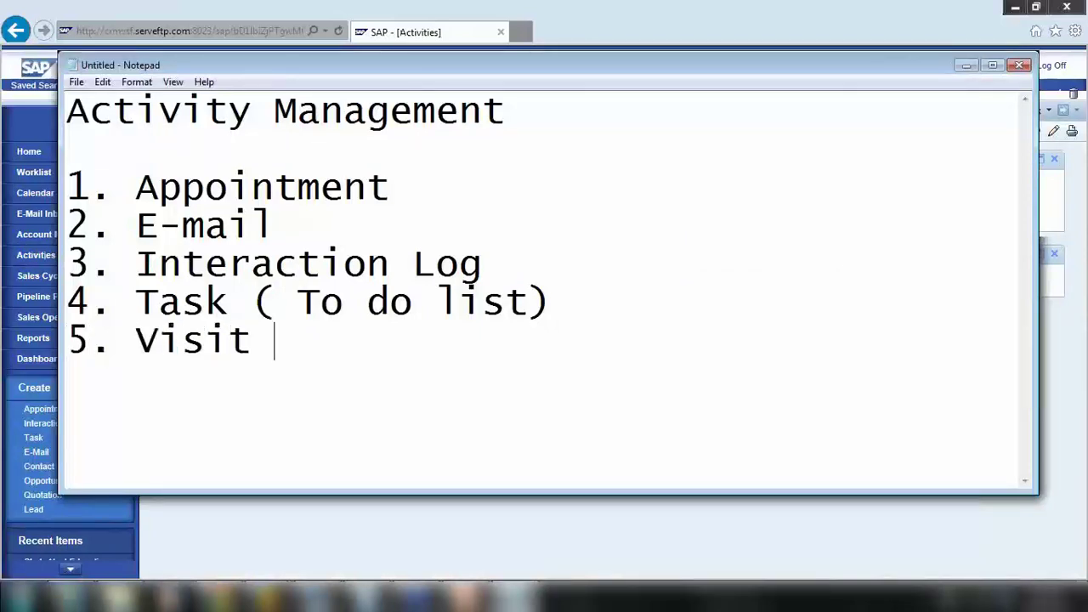
type("Plan")
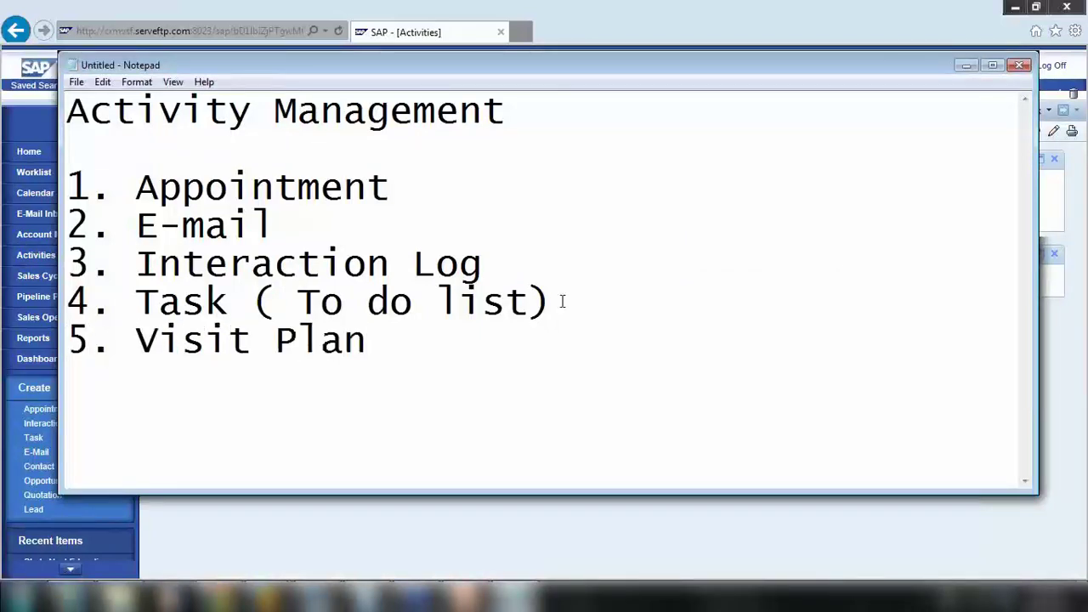
left_click(967, 65)
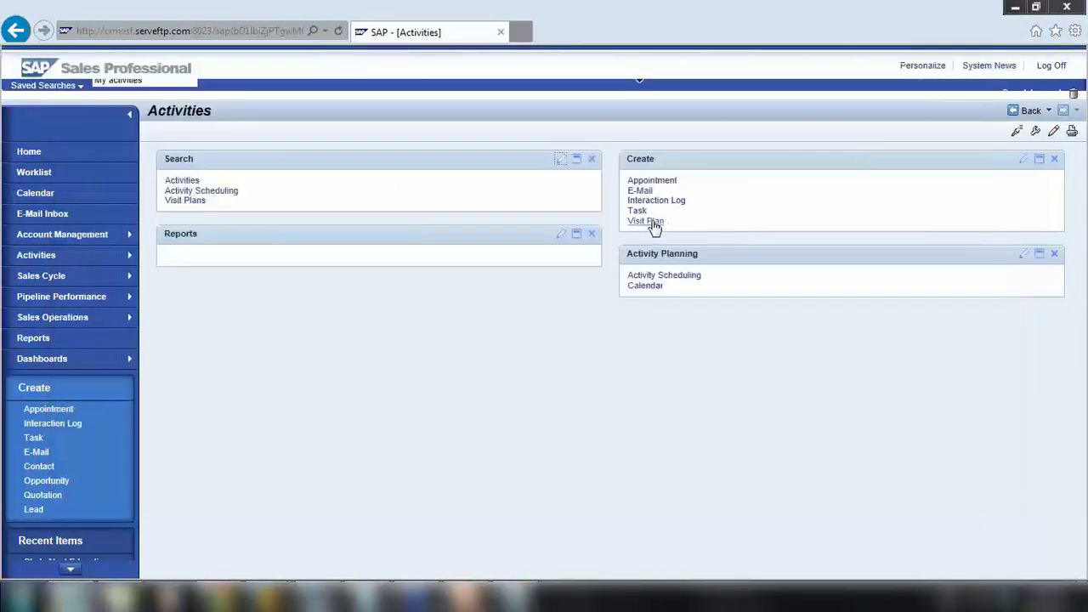
- Create a visit plan named 'Visit Plan for next week 24/03/2014' and insert account rows
left_click(200, 192)
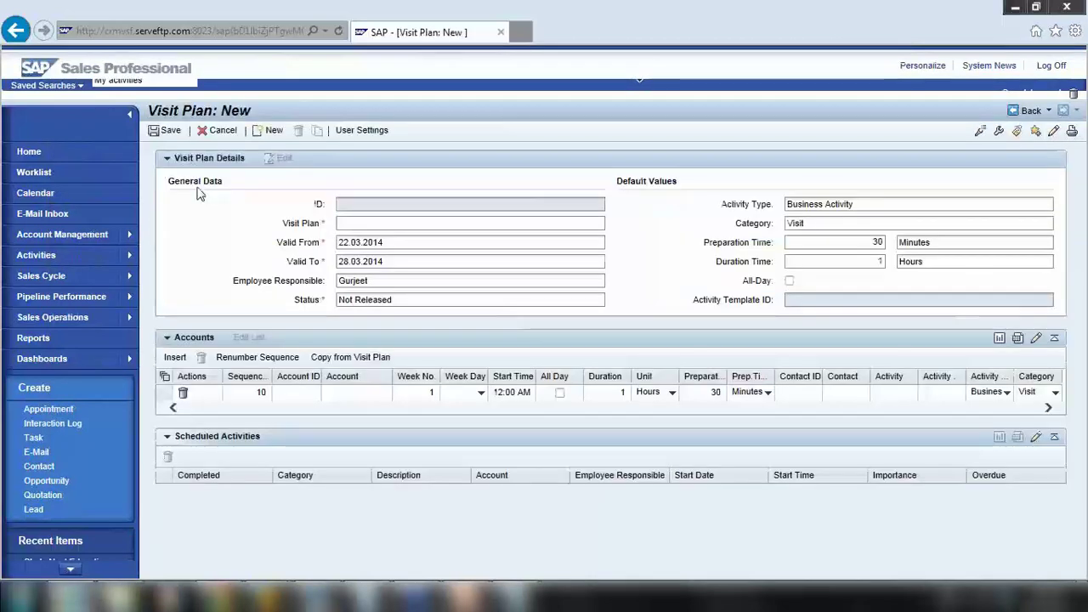
left_click(357, 224)
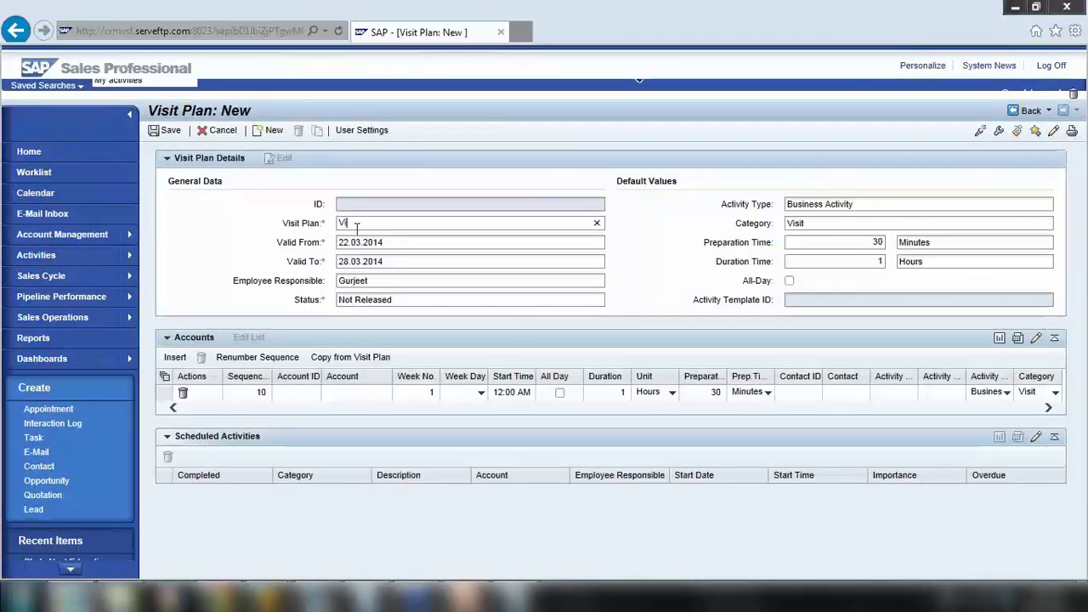
type("Visit Plan for")
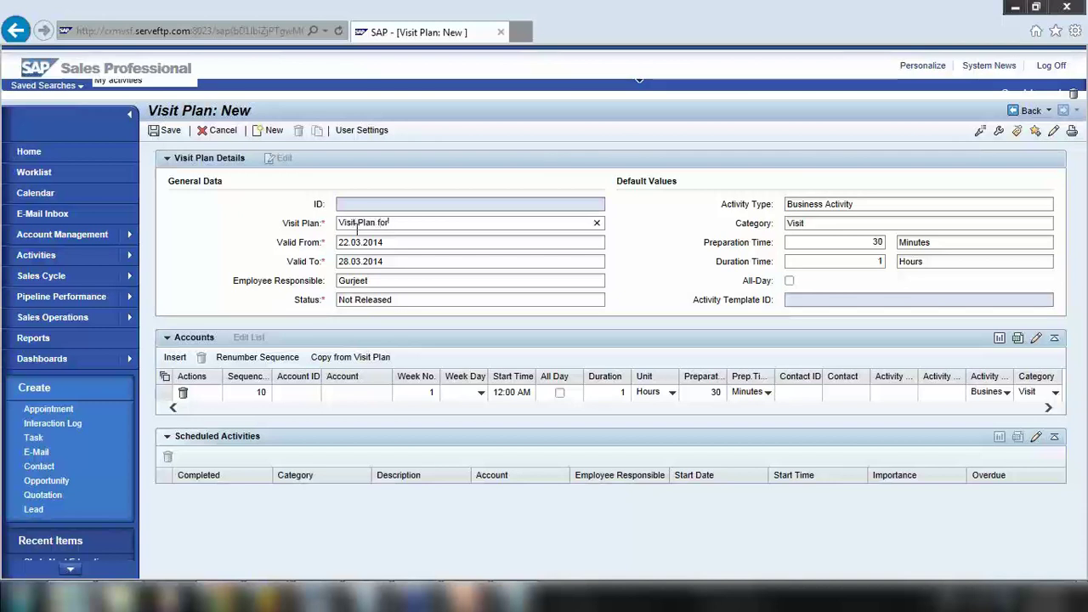
type(" next week 24/0")
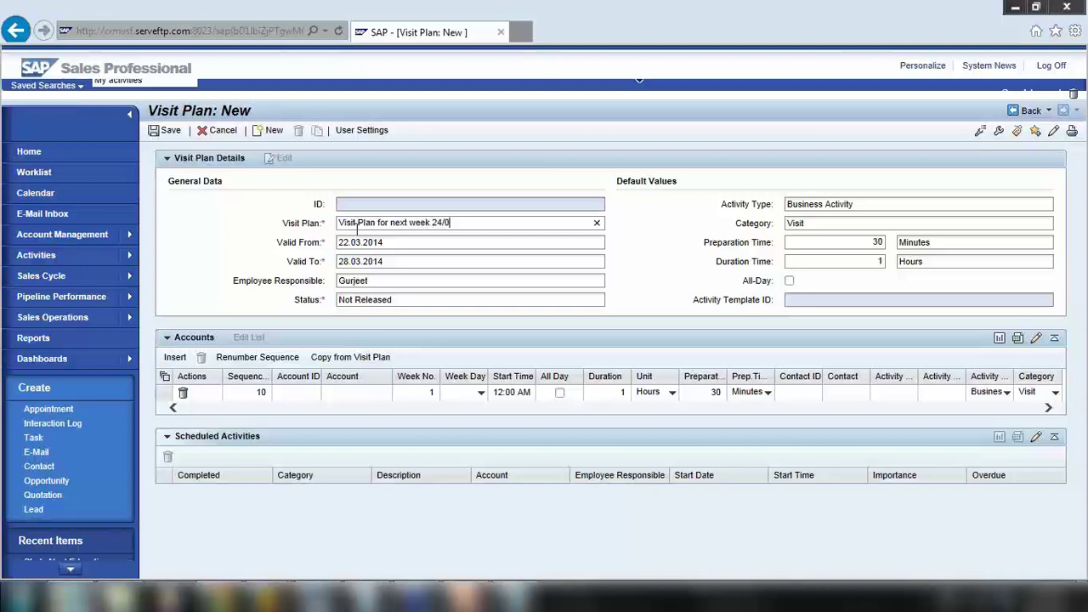
type("3/2014")
left_click(334, 395)
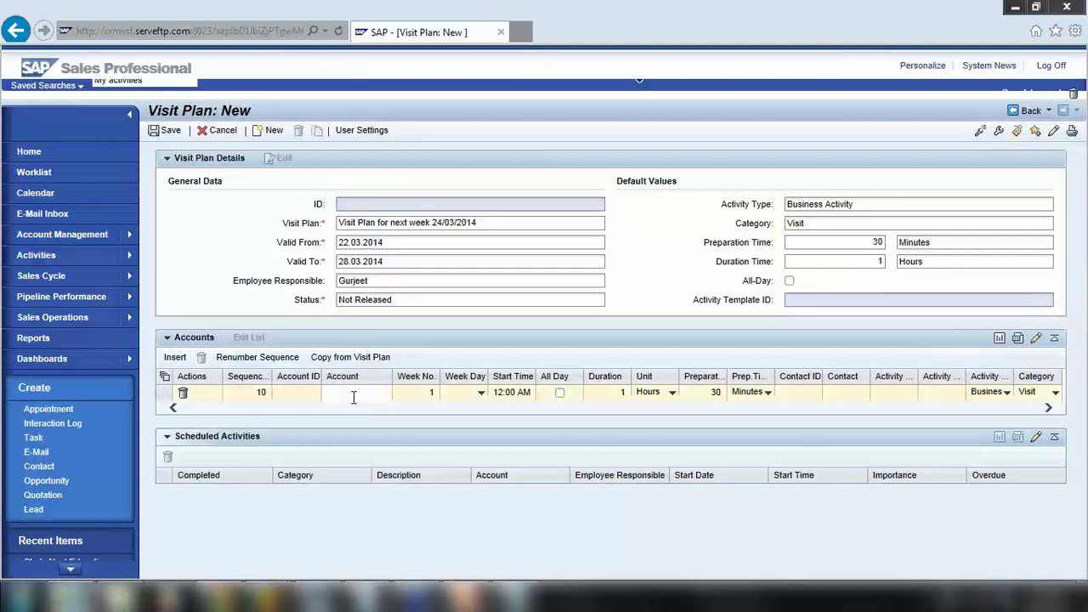
left_click(290, 392)
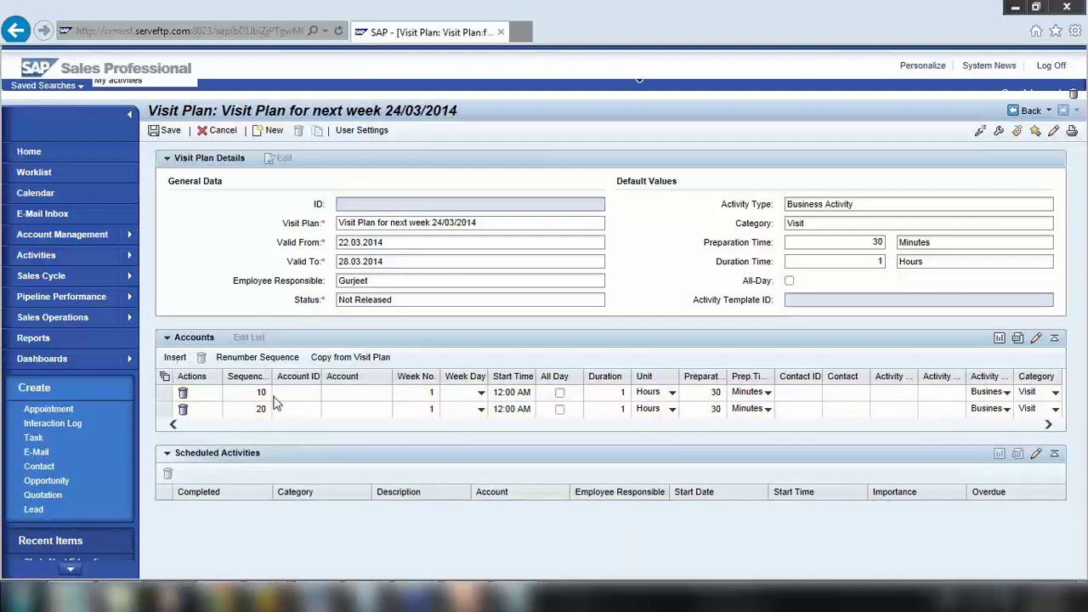
- Enter accounts 421985 and 3271 in the first two visit plan rows
left_click(288, 394)
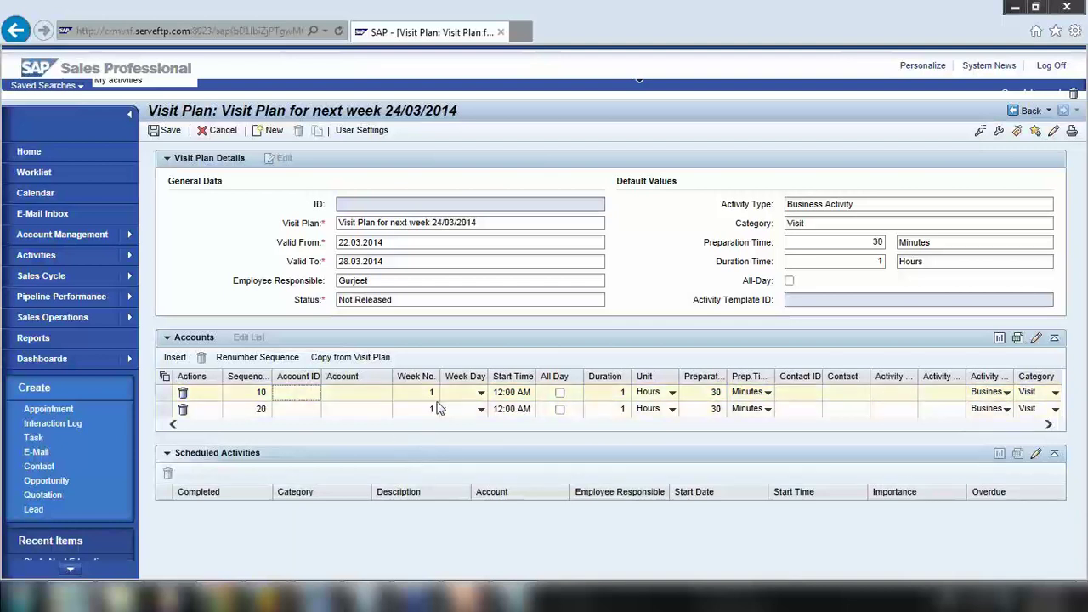
left_click(357, 395)
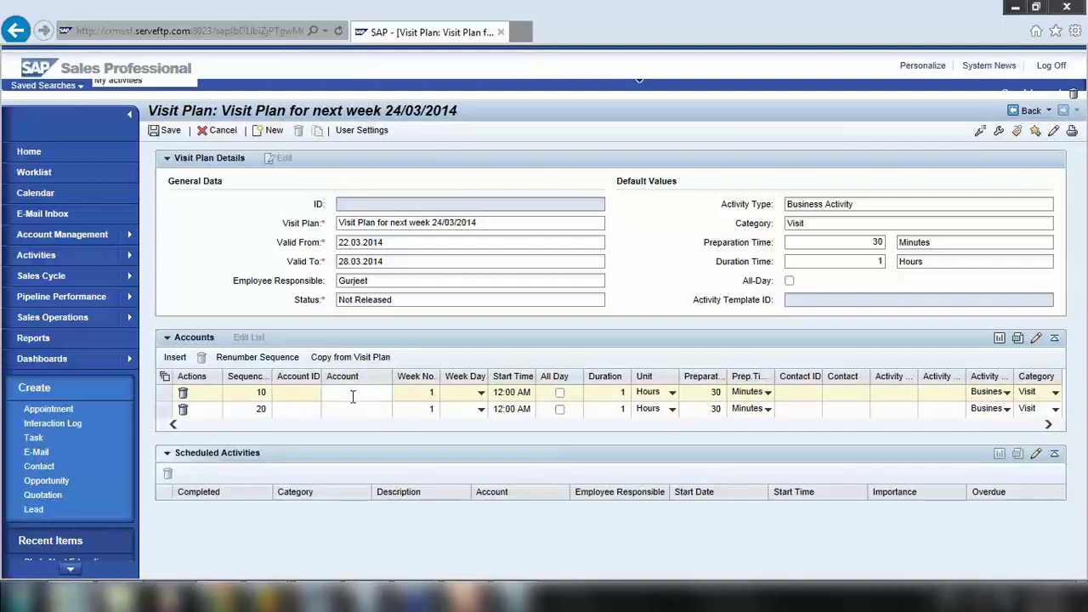
type("421")
left_click(344, 406)
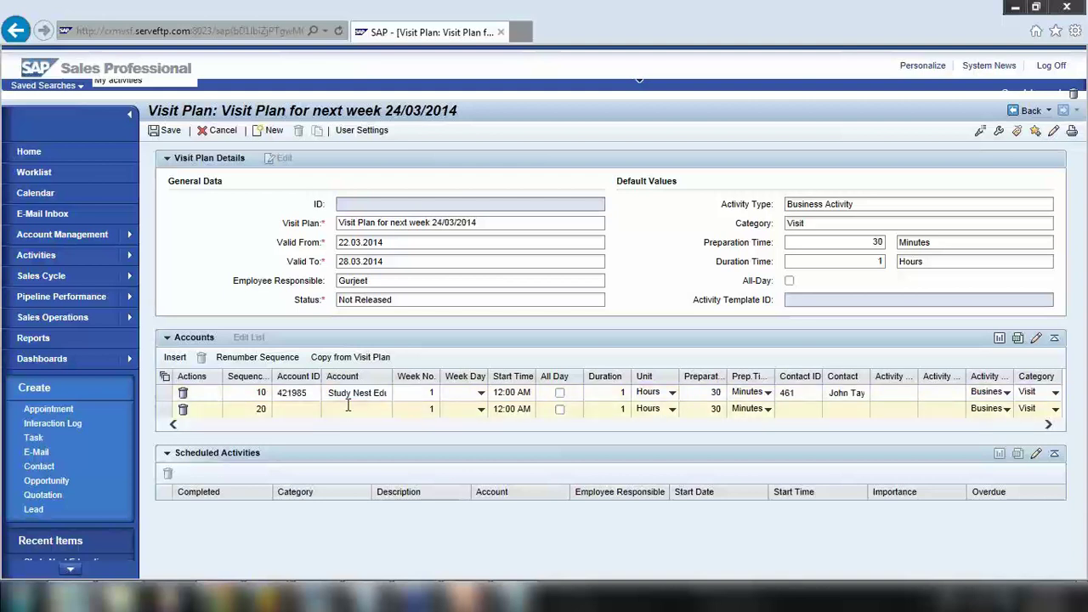
left_click(342, 412)
type("3271")
key("Return")
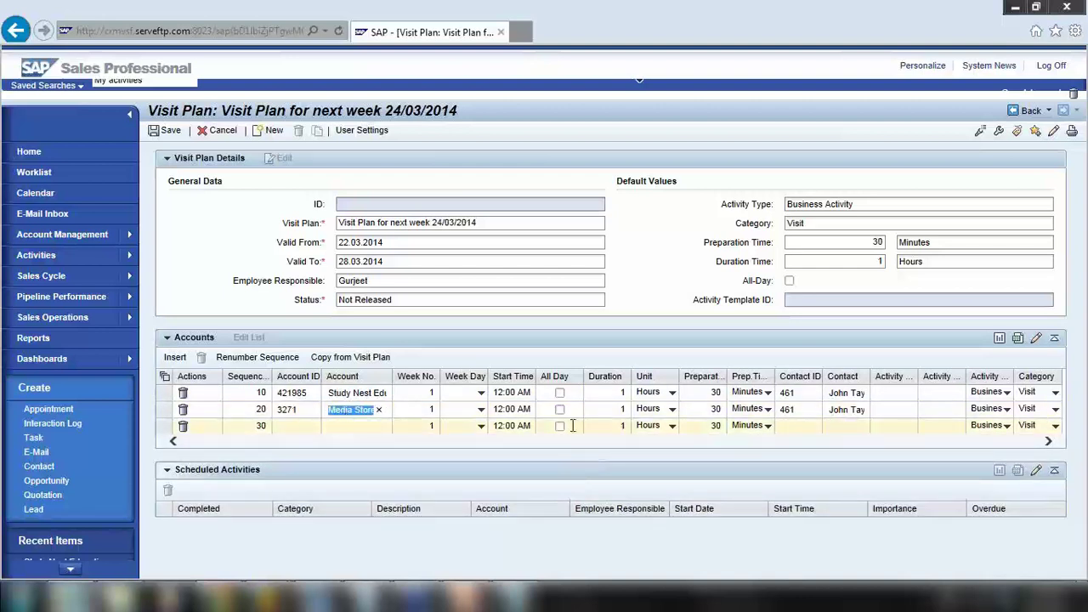
- Schedule the first visit for Monday all day and the second for Tuesday
left_click(481, 396)
left_click(481, 410)
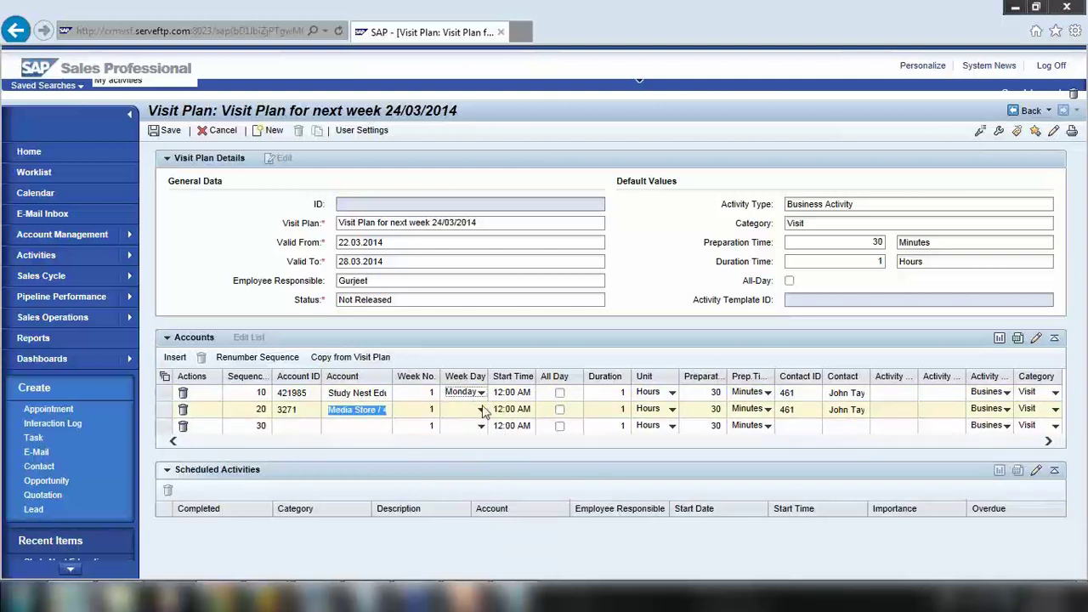
left_click(559, 393)
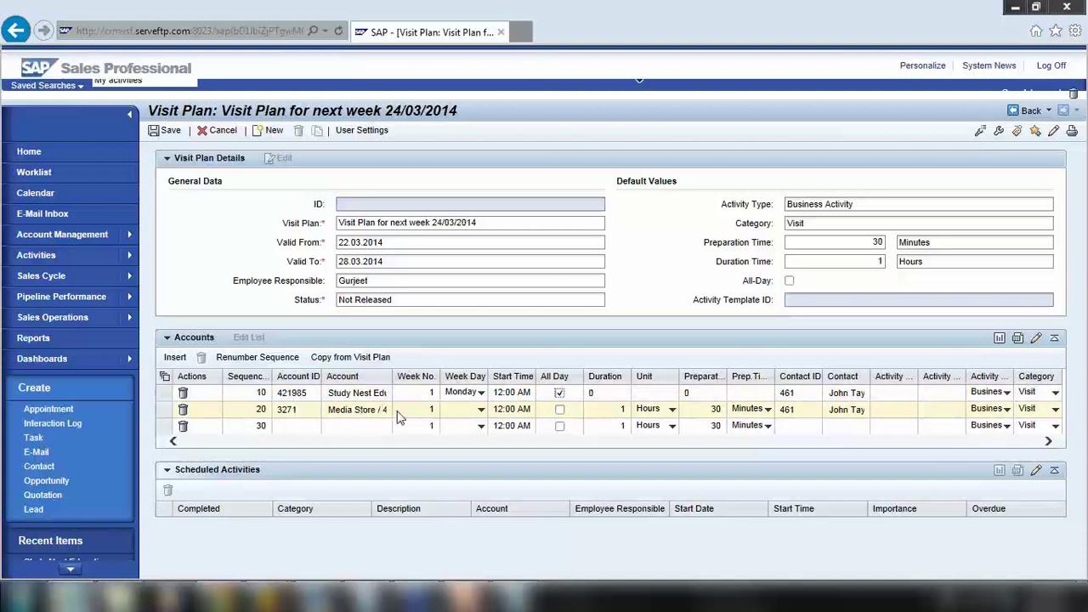
left_click(481, 410)
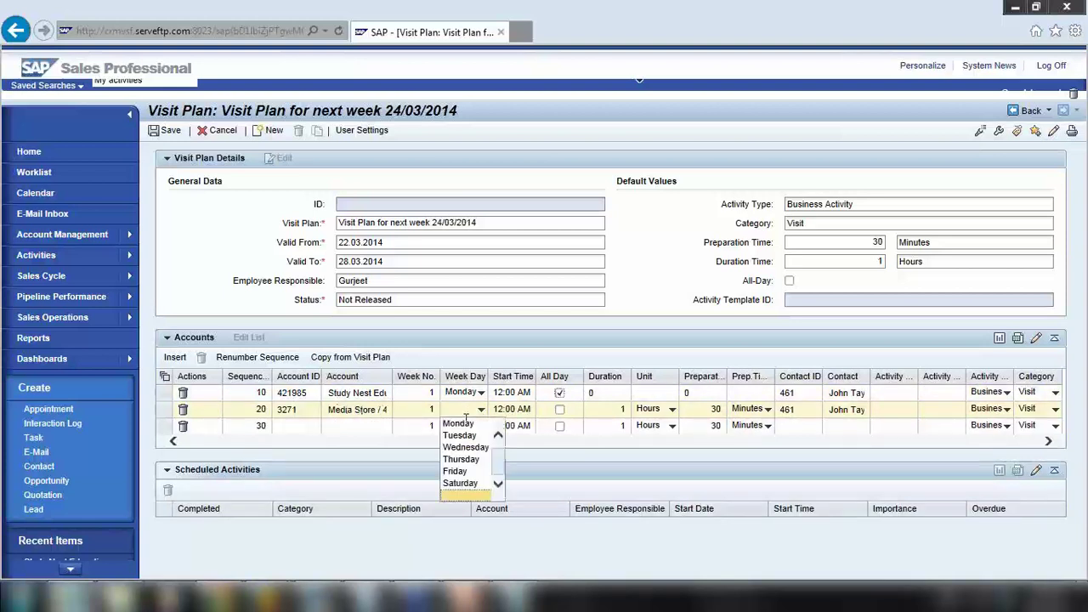
left_click(460, 440)
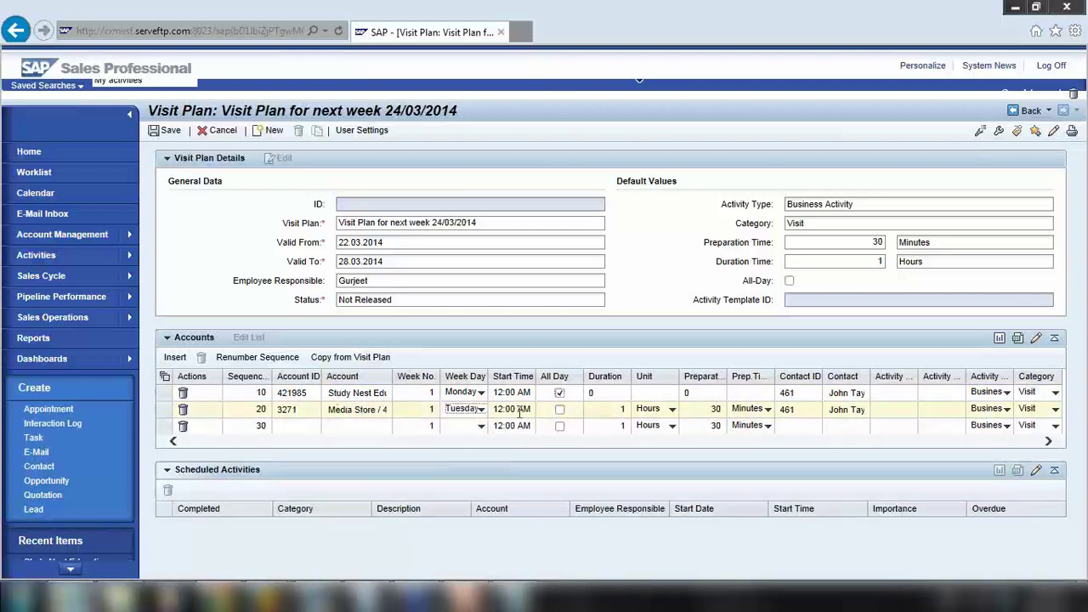
left_click(623, 410)
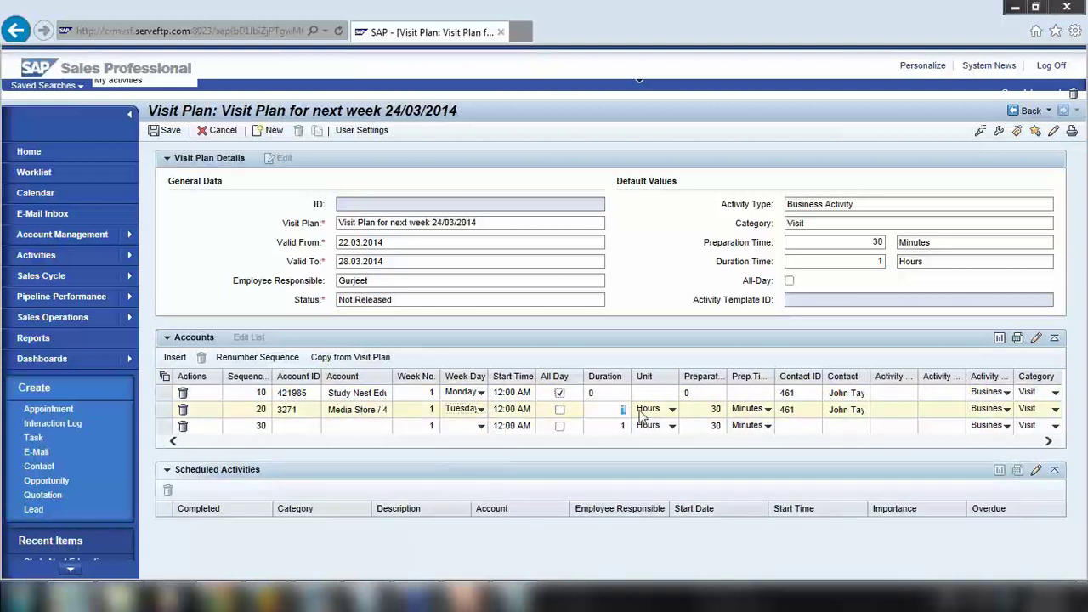
left_click(503, 409)
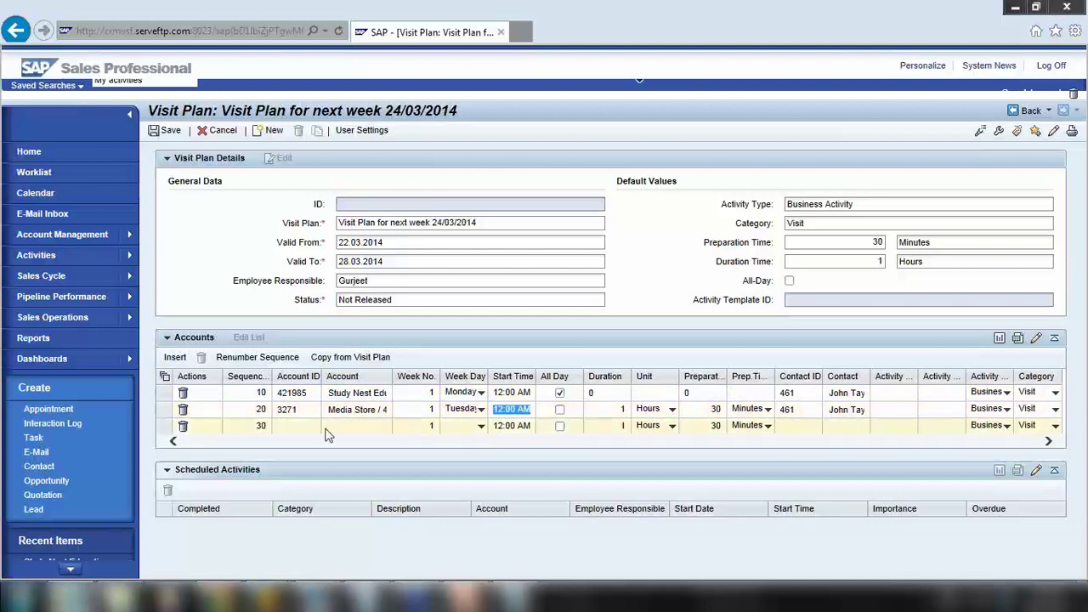
- Add account 3270 on Wednesday in the third row and save the visit plan
left_click(295, 427)
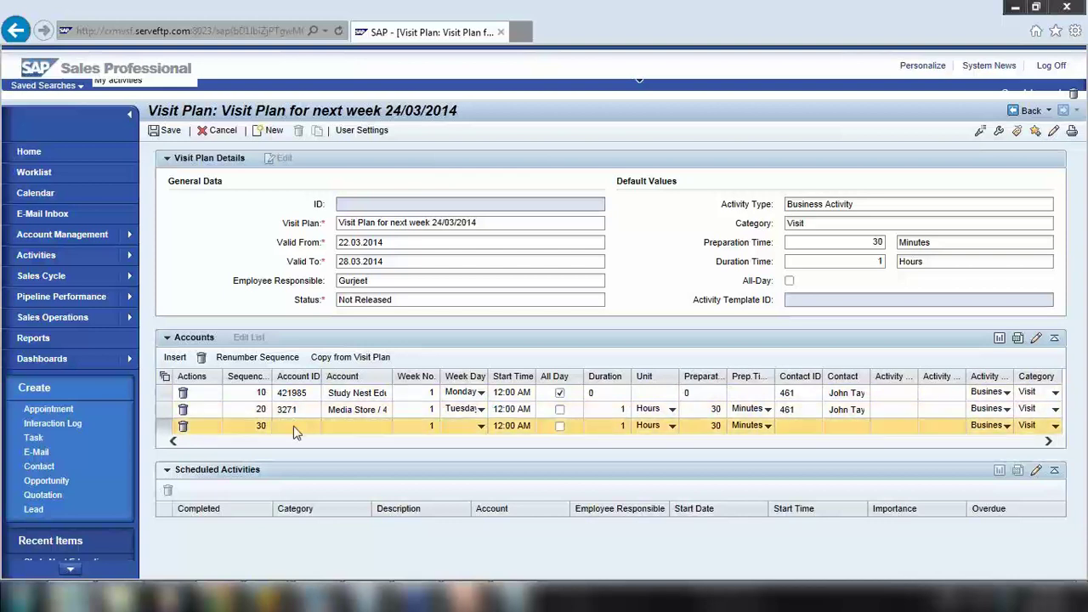
left_click(353, 426)
type("3")
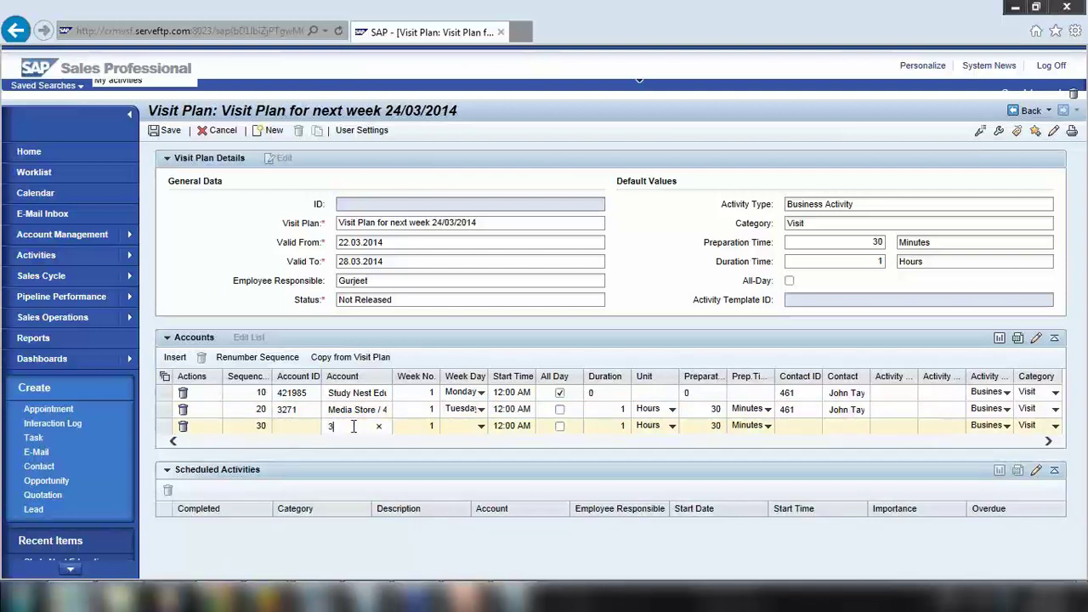
type("233")
key("Return")
left_click(354, 427)
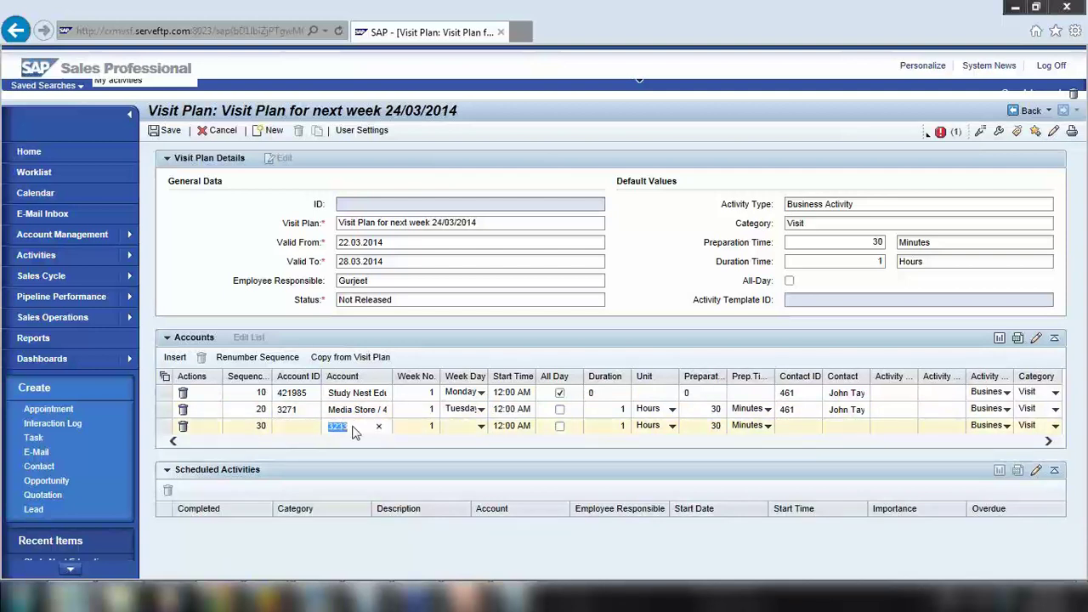
type("3270")
key("Return")
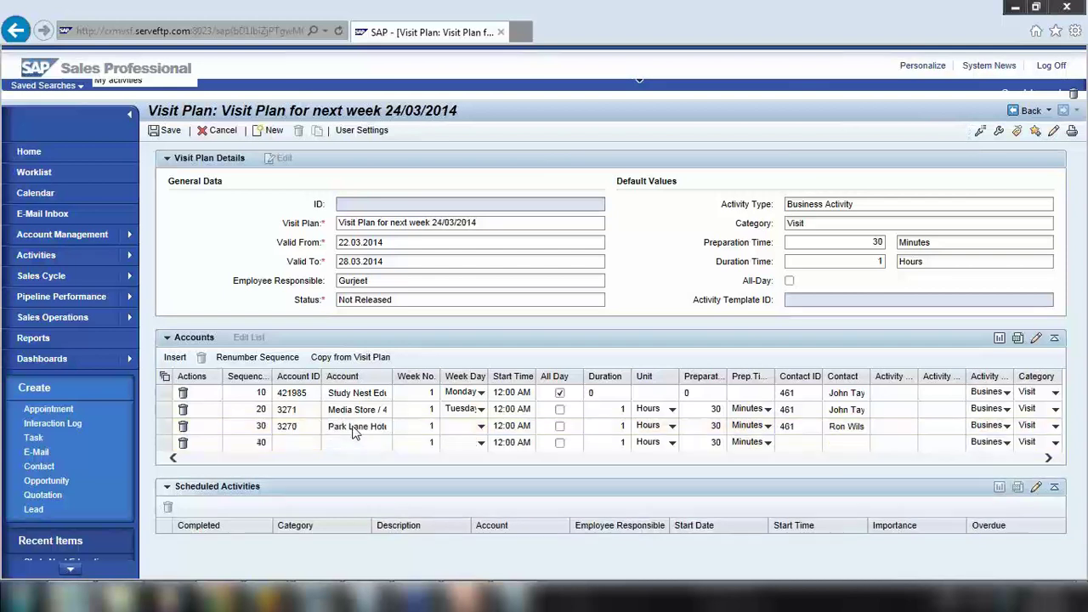
left_click(355, 429)
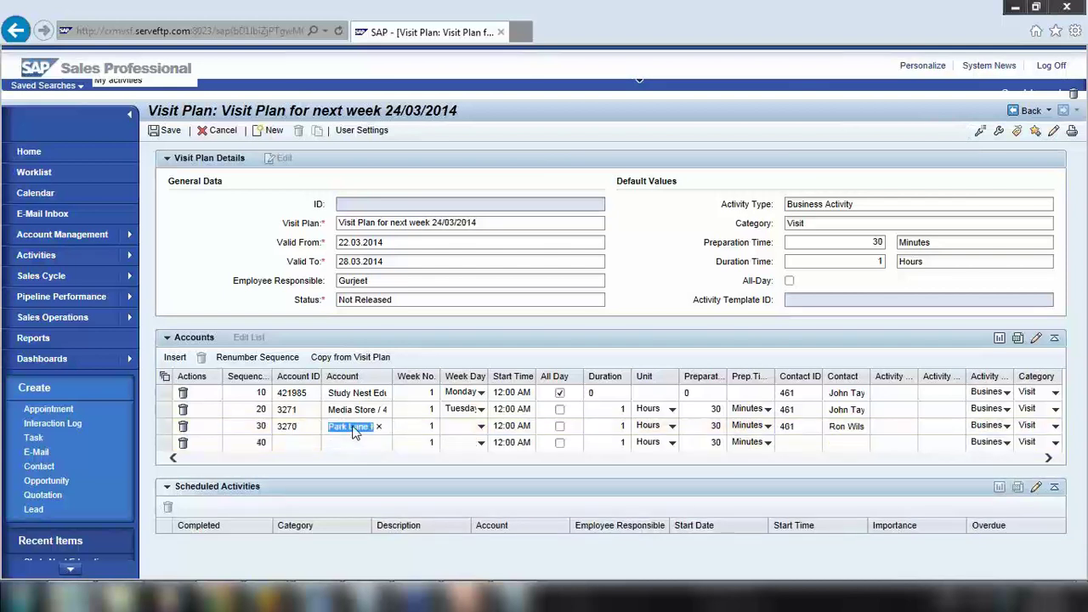
left_click(481, 429)
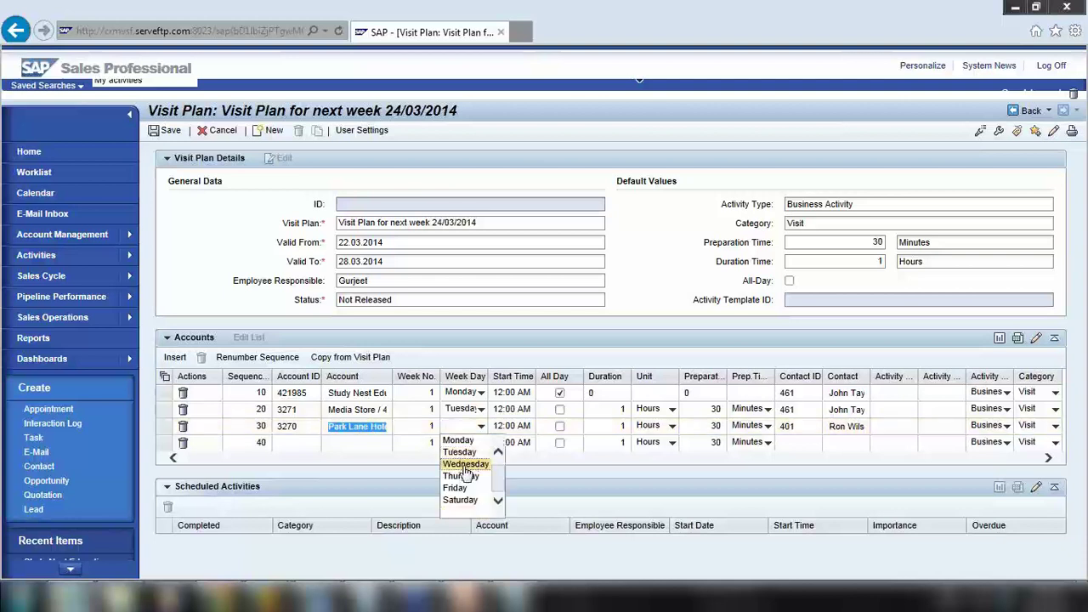
left_click(466, 466)
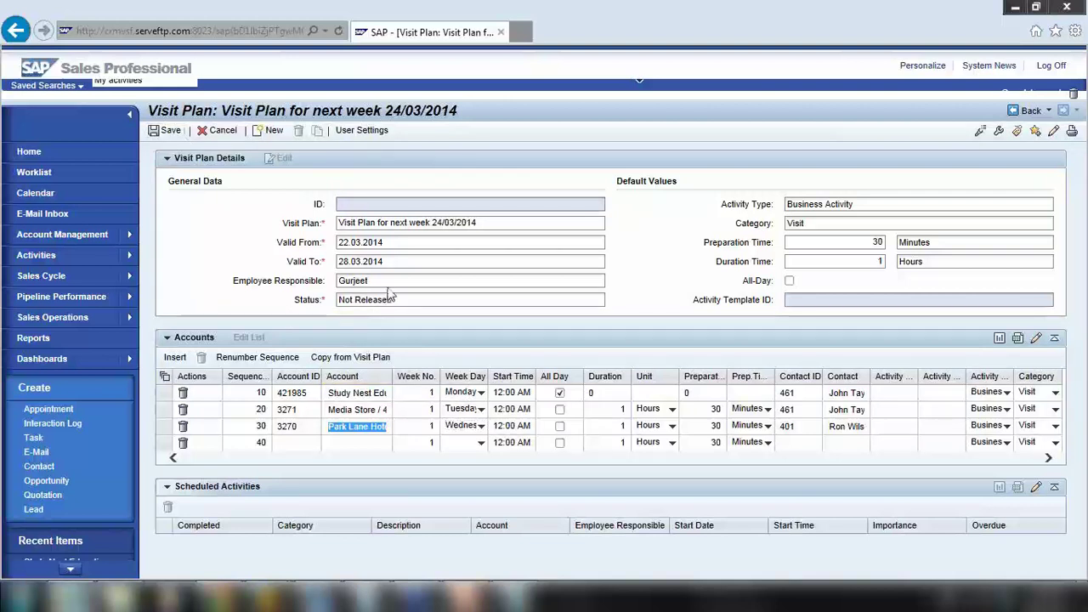
key("ctrl+s")
left_click(512, 597)
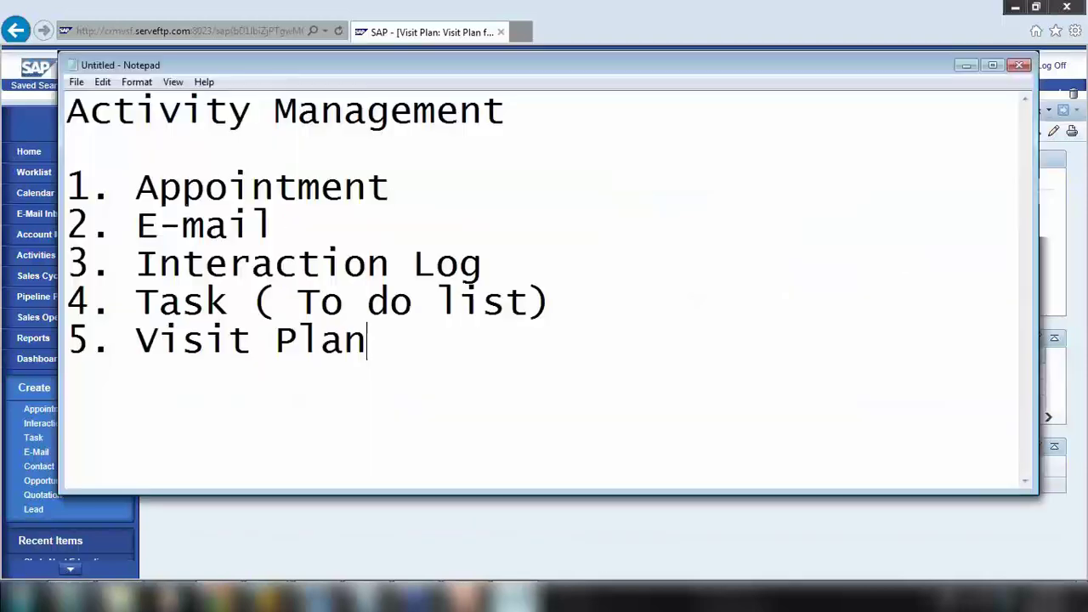
left_click_drag(136, 185, 428, 356)
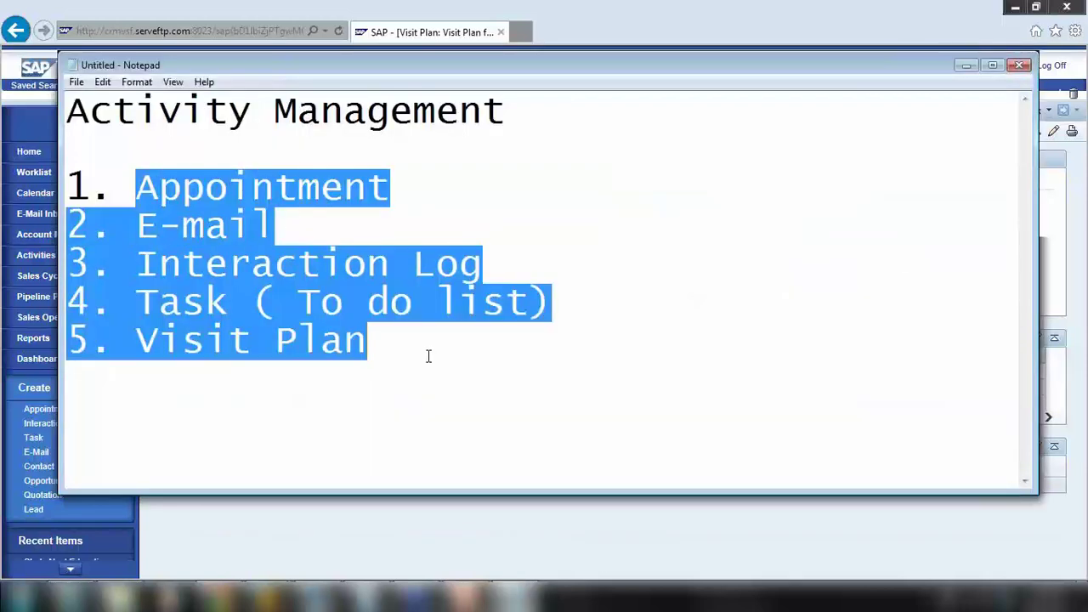
left_click(686, 212)
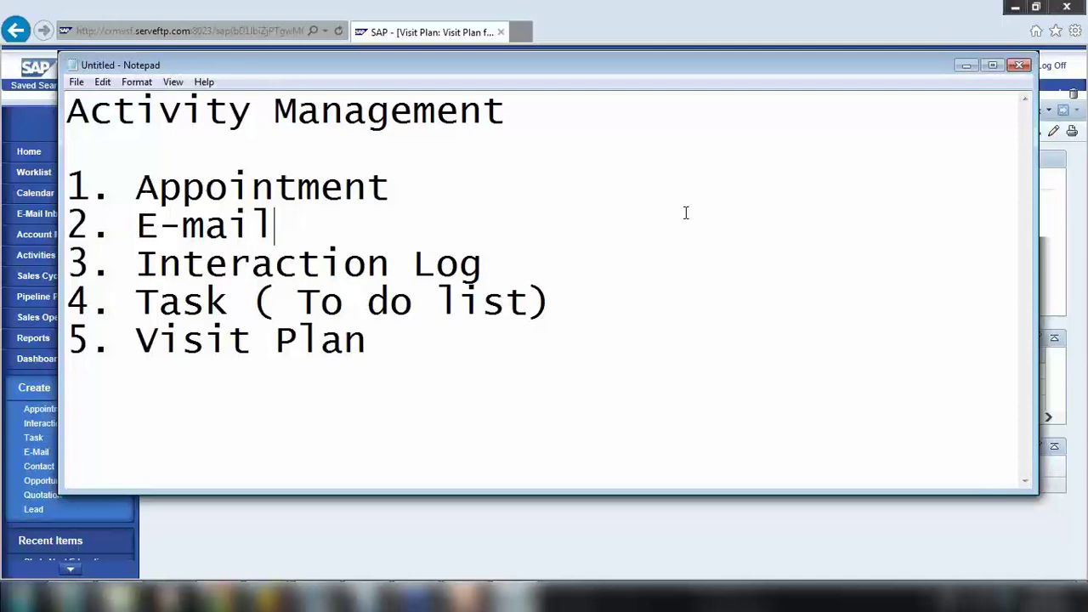
left_click(969, 64)
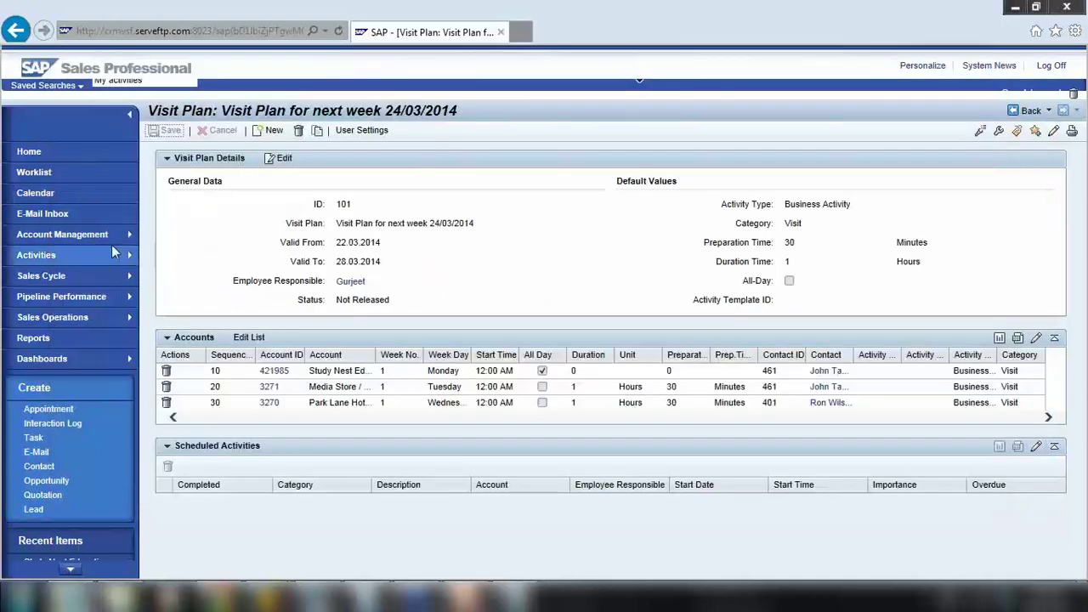
- Browse the Activities overview and activity search, checking operator choices, then return Home
left_click(71, 262)
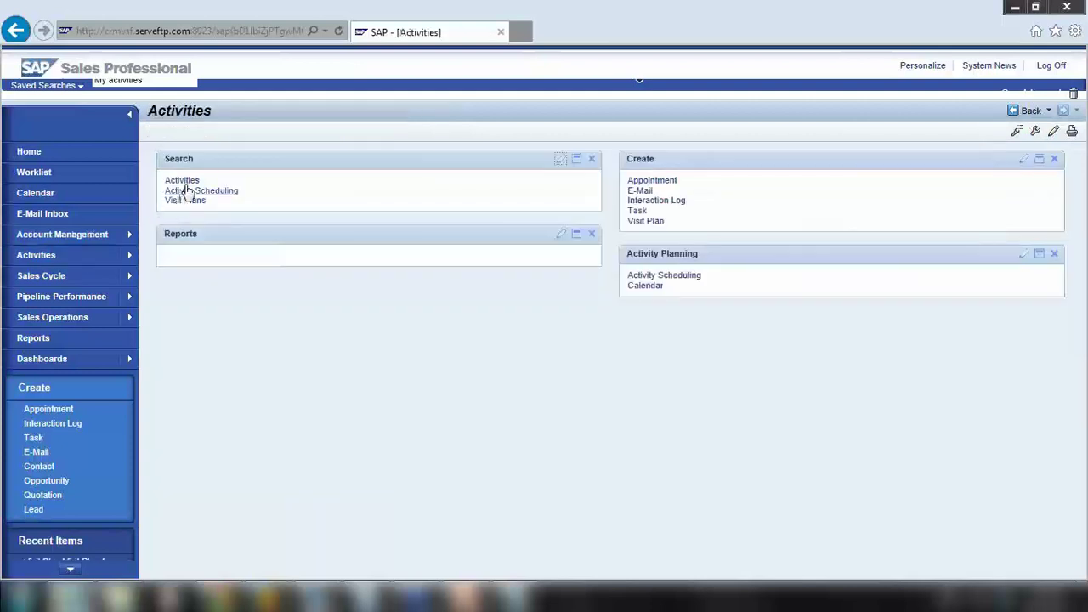
left_click(183, 180)
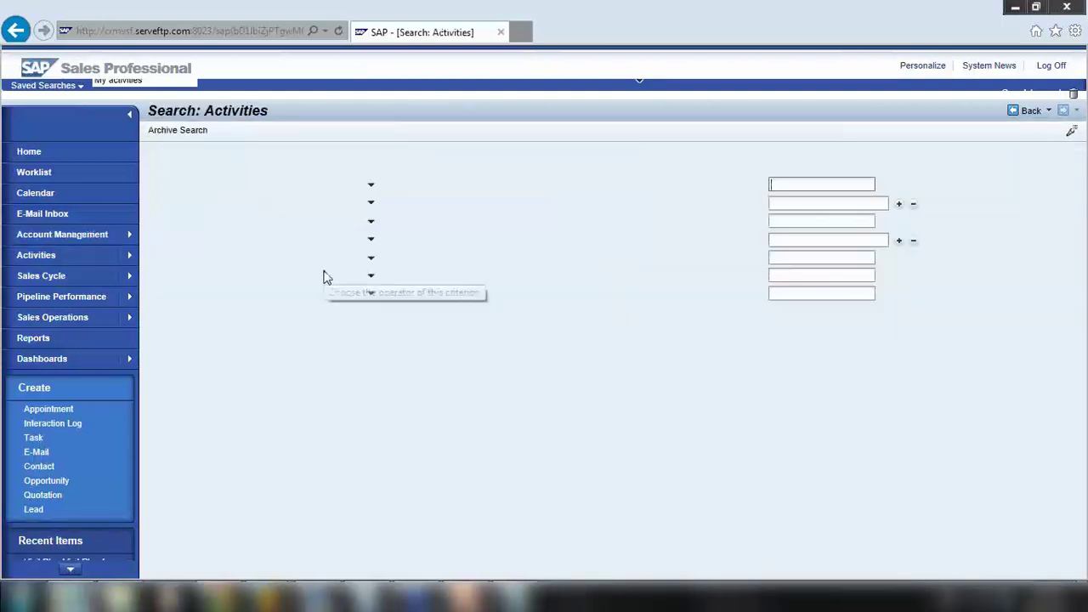
left_click(77, 152)
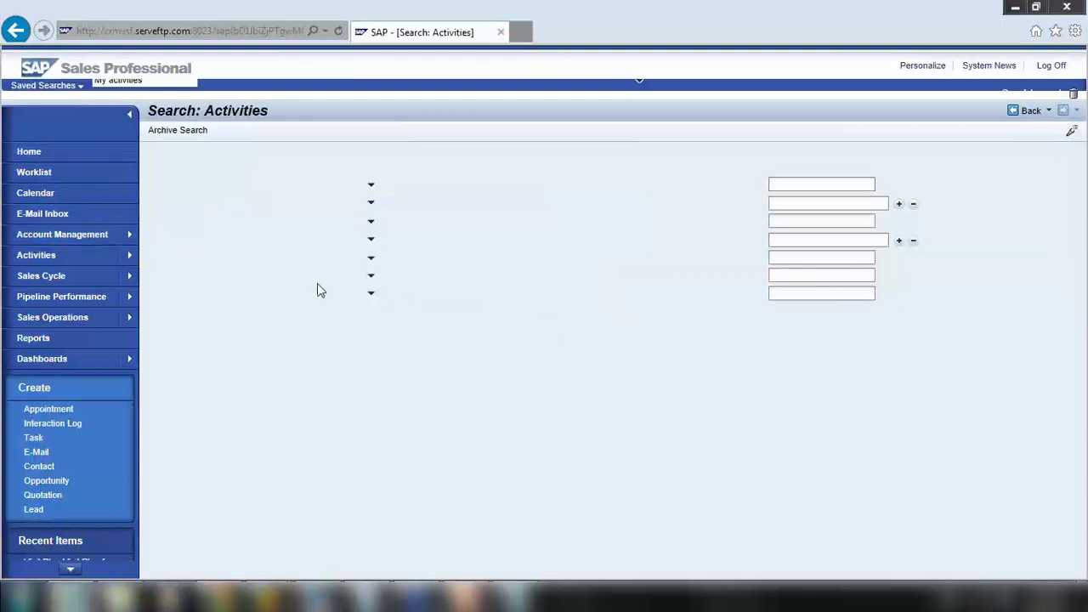
left_click(72, 258)
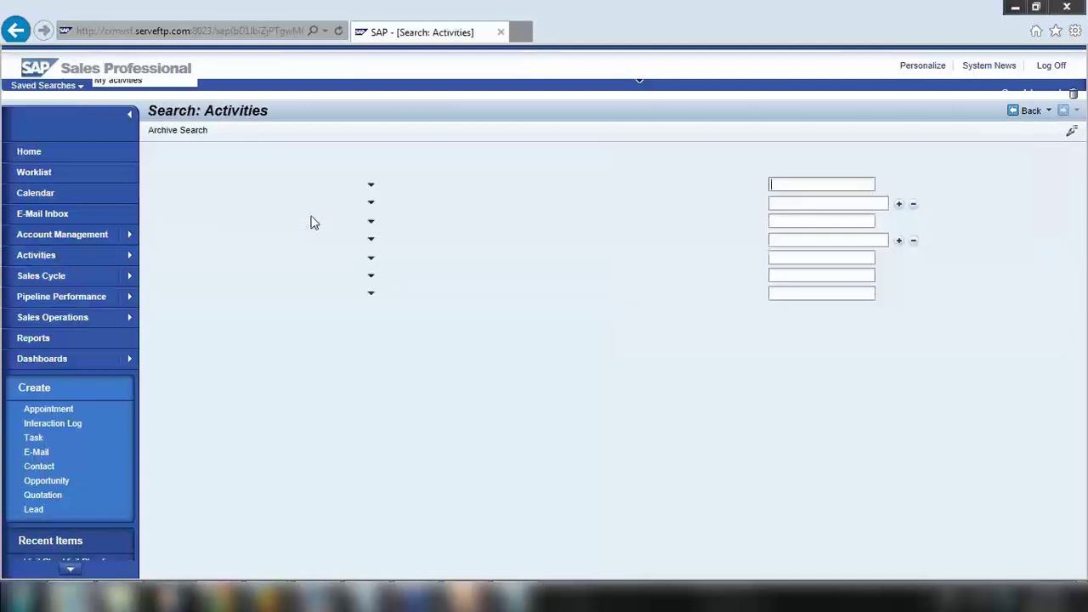
left_click(372, 190)
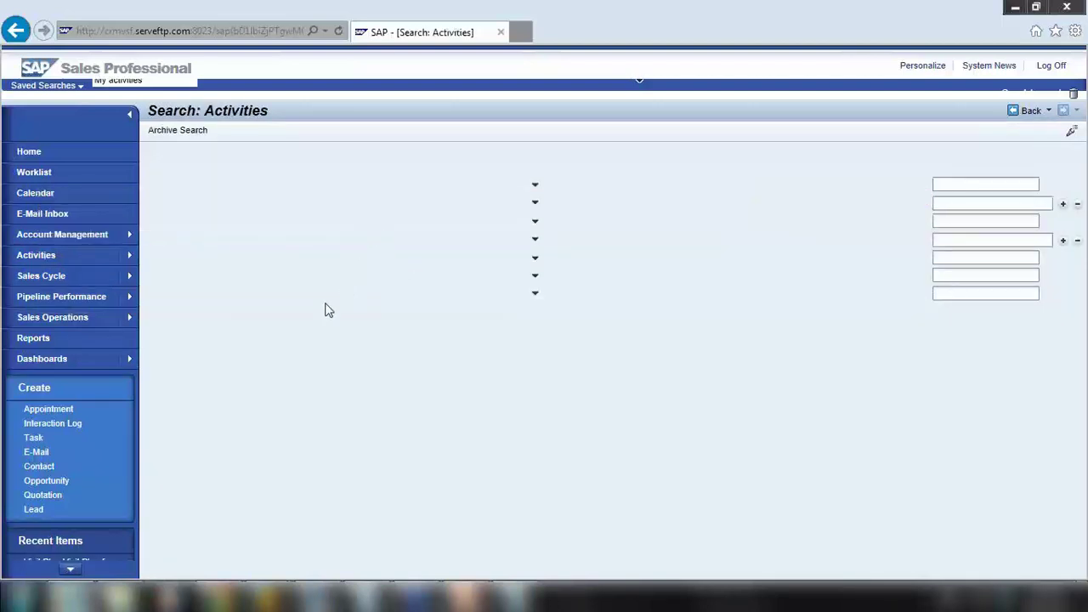
left_click(280, 242)
left_click(382, 337)
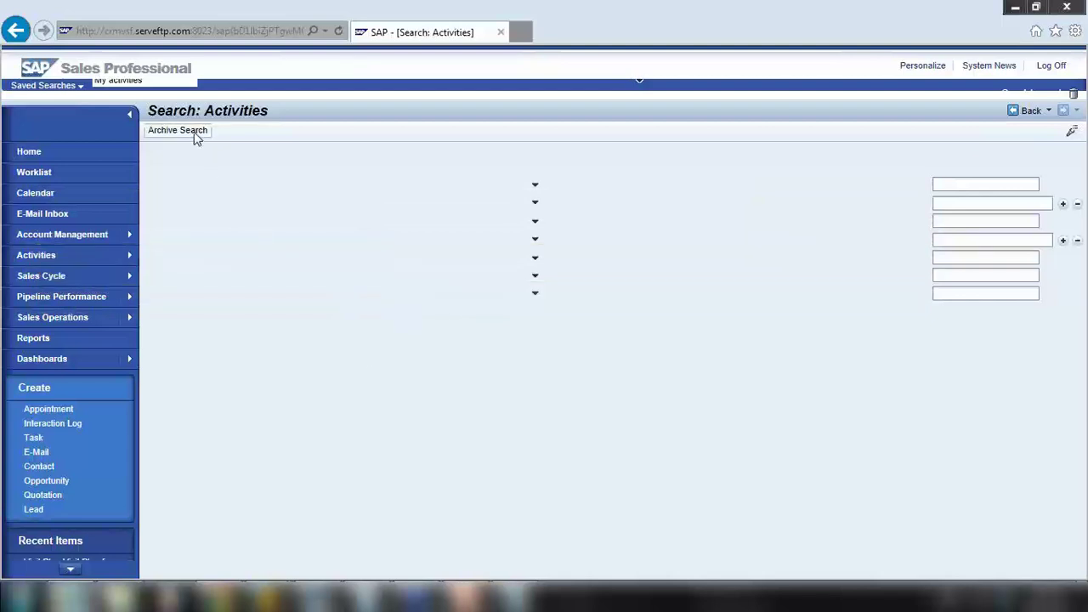
left_click(73, 158)
- Open the Visit Plans search, then a new browser tab with the favourites list
left_click(92, 255)
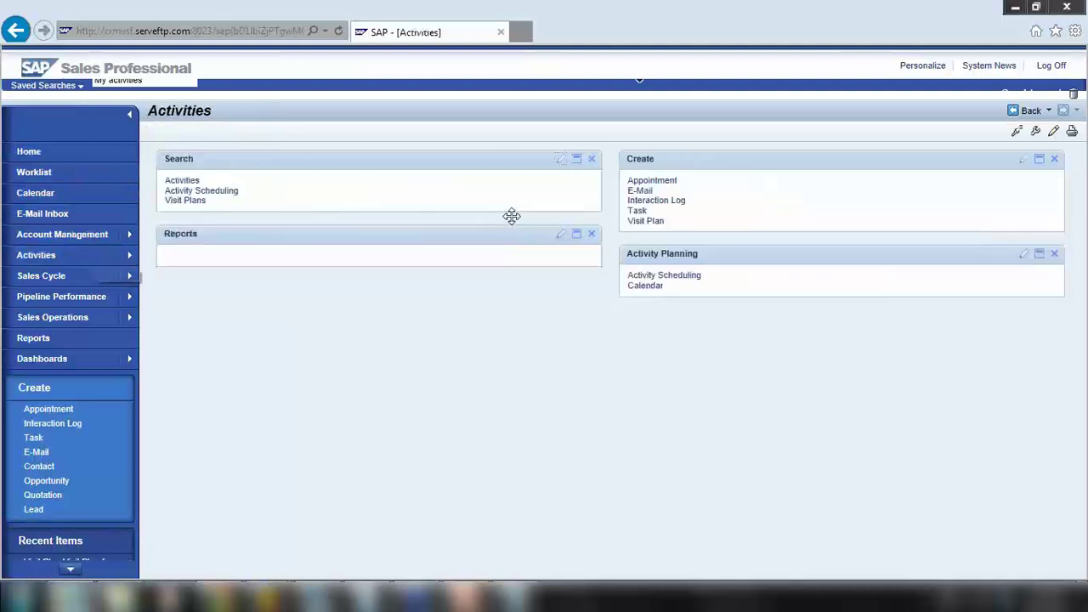
left_click(195, 202)
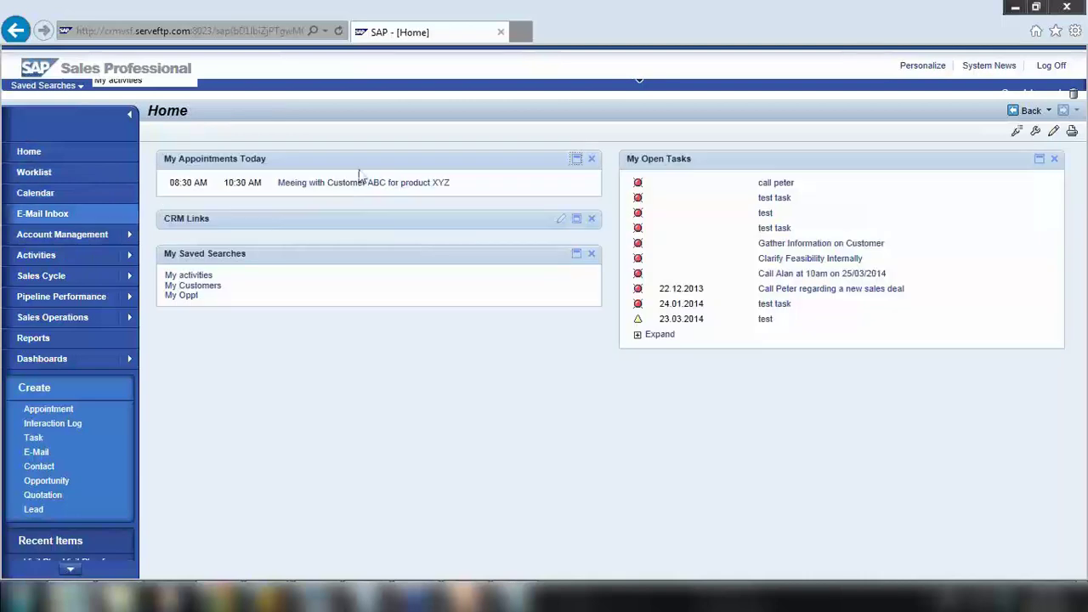
left_click(520, 32)
left_click(1055, 31)
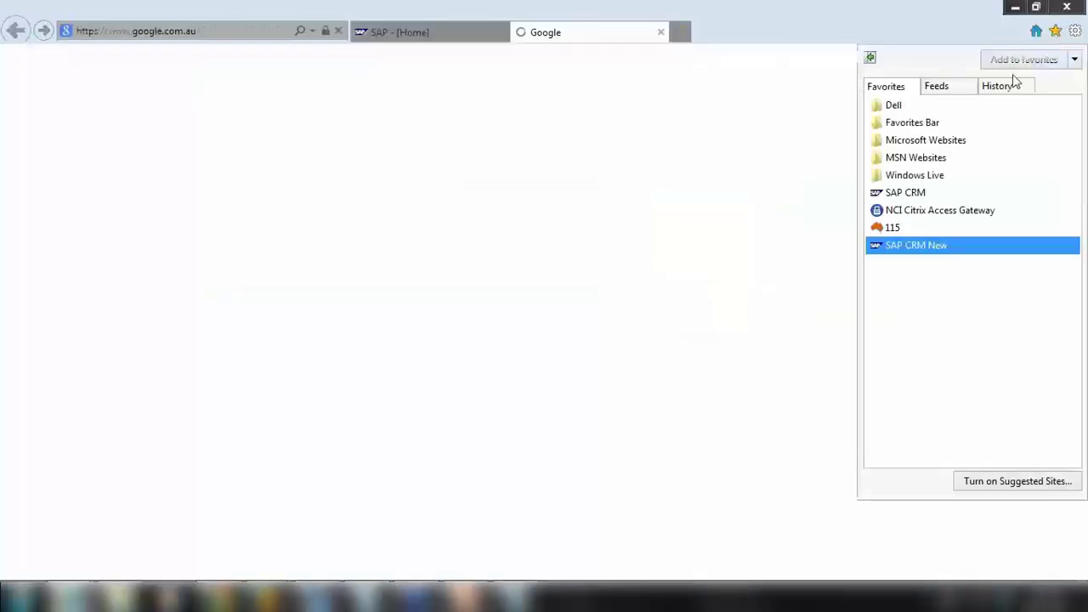
- Load the SAP CRM New favourite in a new tab and start a Sales Professional session
left_click(889, 248)
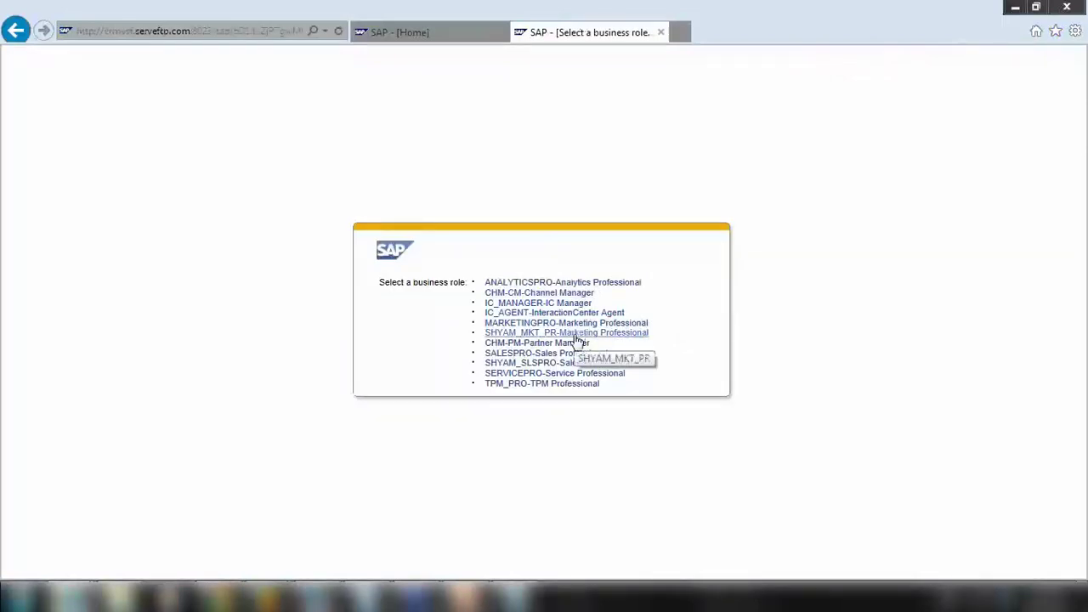
left_click(576, 374)
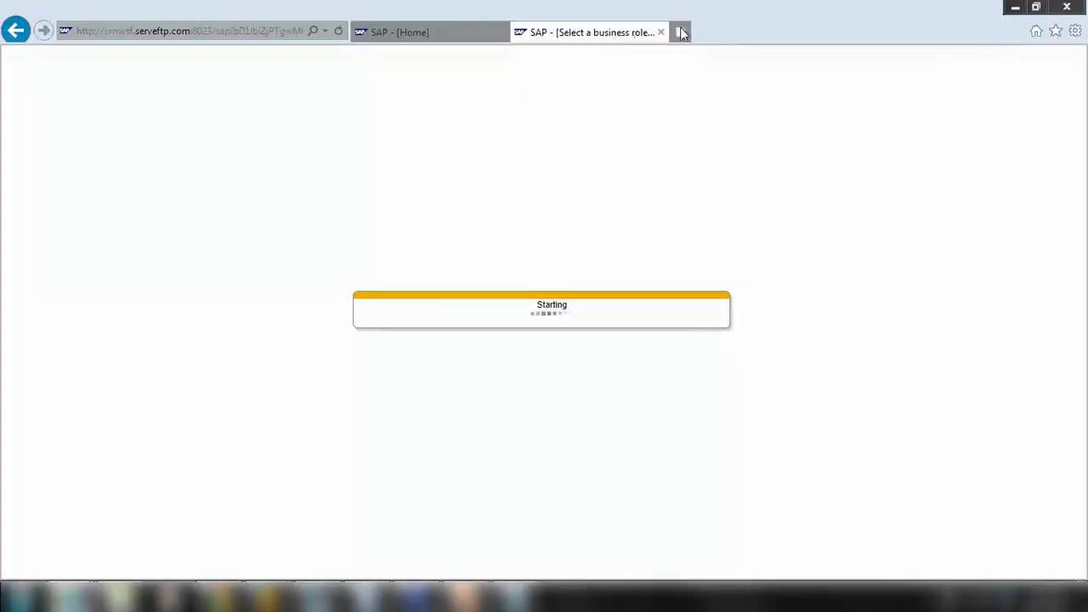
left_click(680, 33)
left_click(1056, 31)
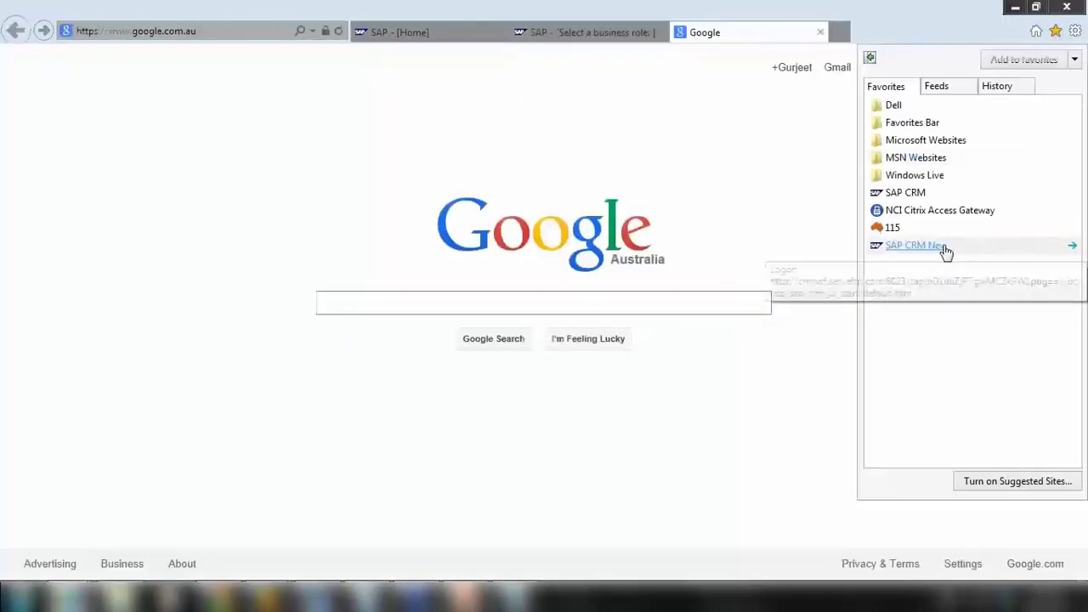
left_click(943, 248)
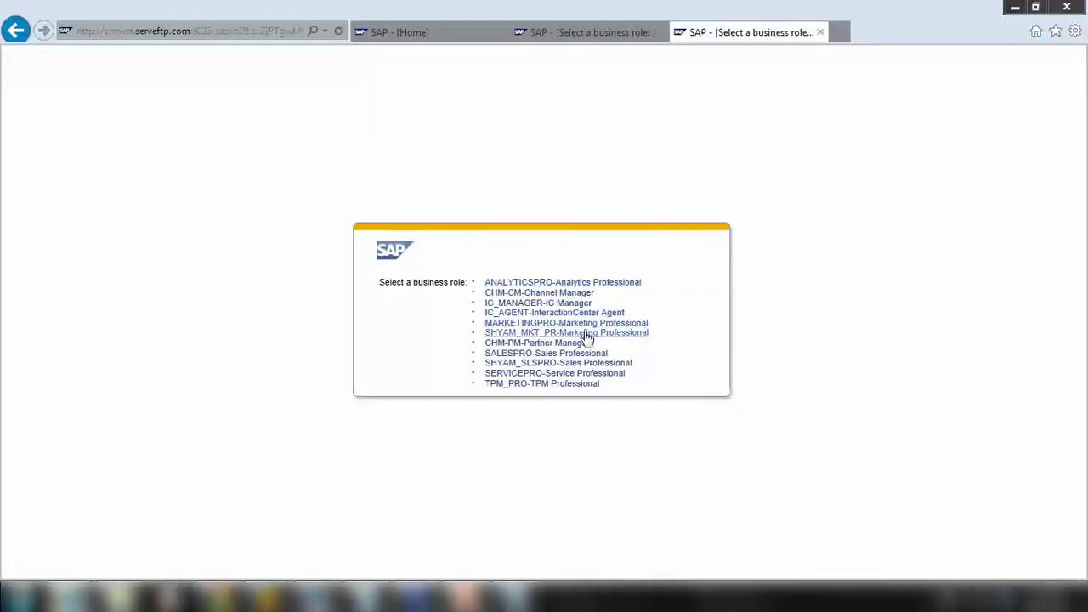
left_click(584, 353)
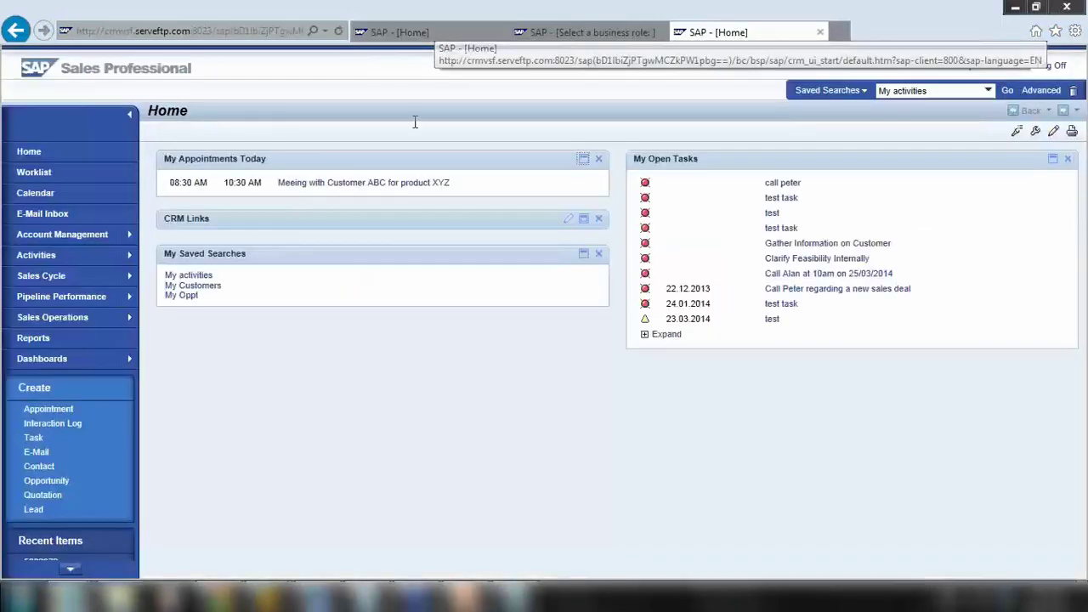
- Open the Search Activities page and close the old SAP Home tab
left_click(80, 254)
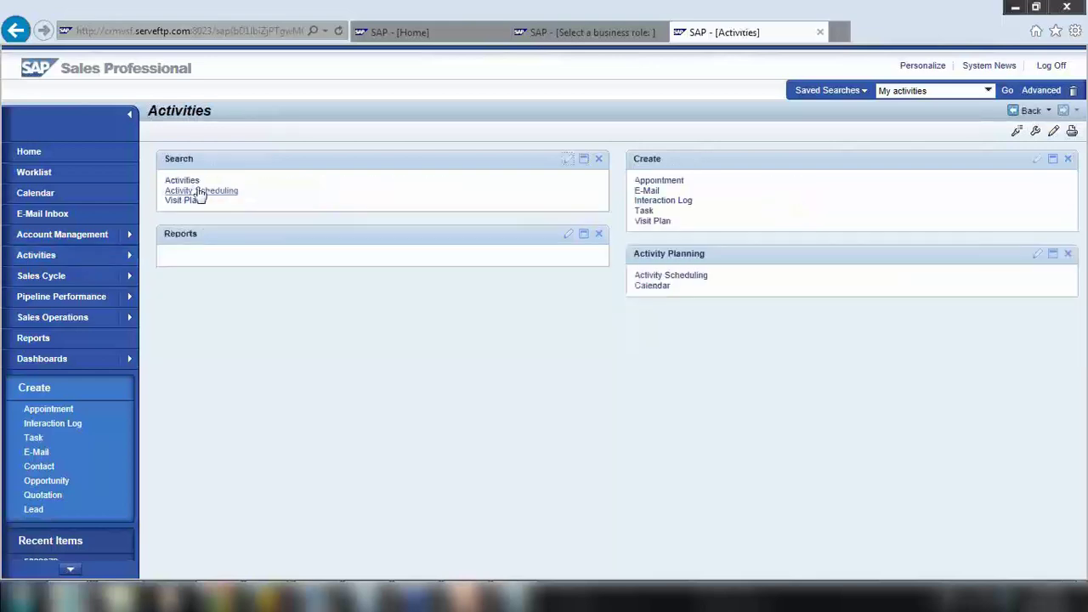
left_click(192, 181)
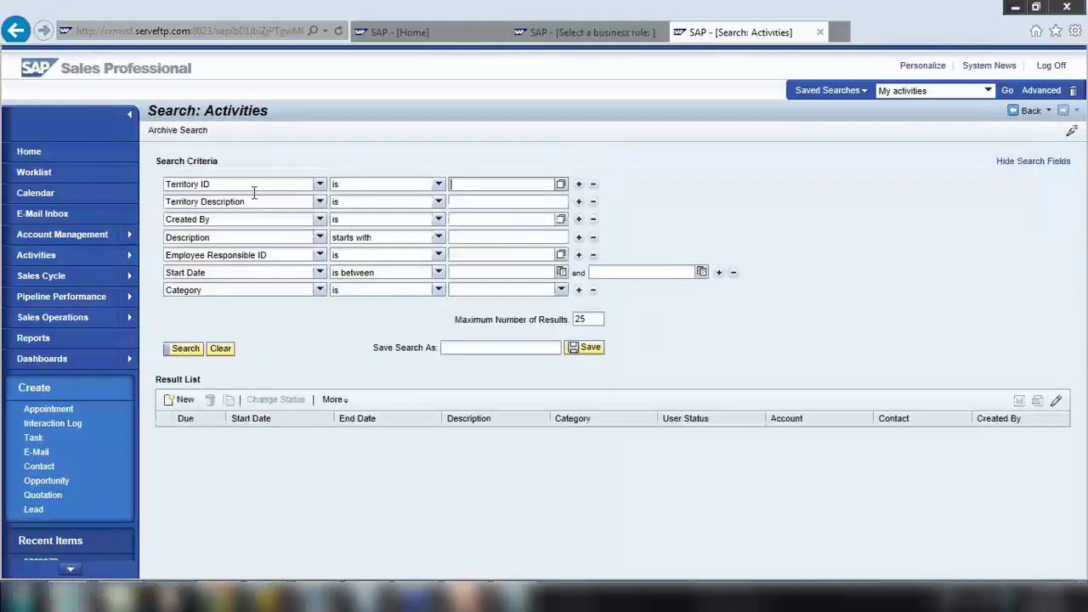
left_click(482, 41)
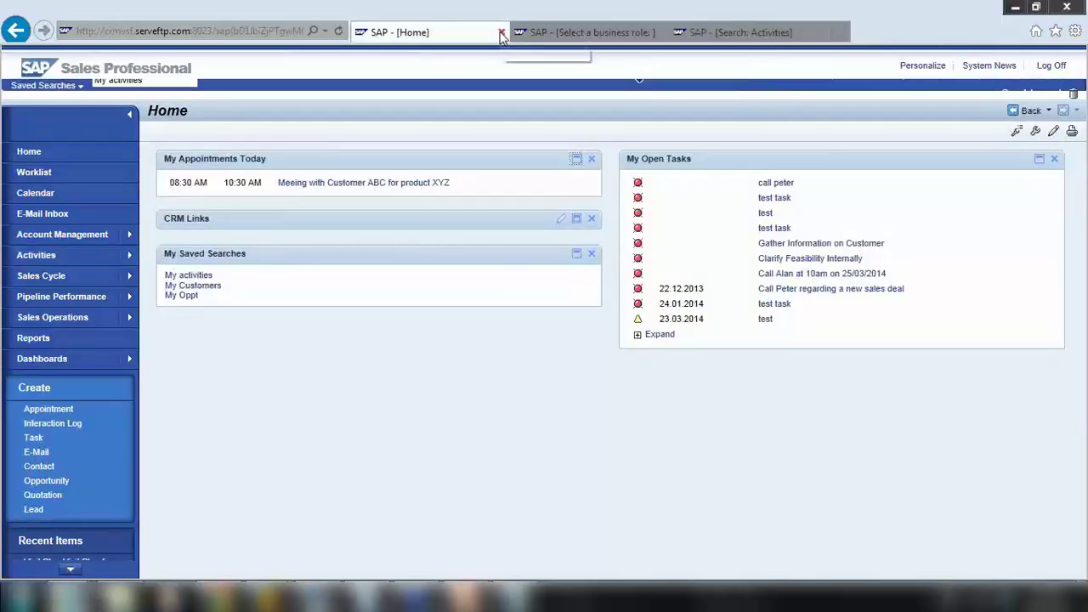
left_click(501, 32)
- Close the leftover business-role tab and review the search criterion fields, keeping Category
left_click(501, 33)
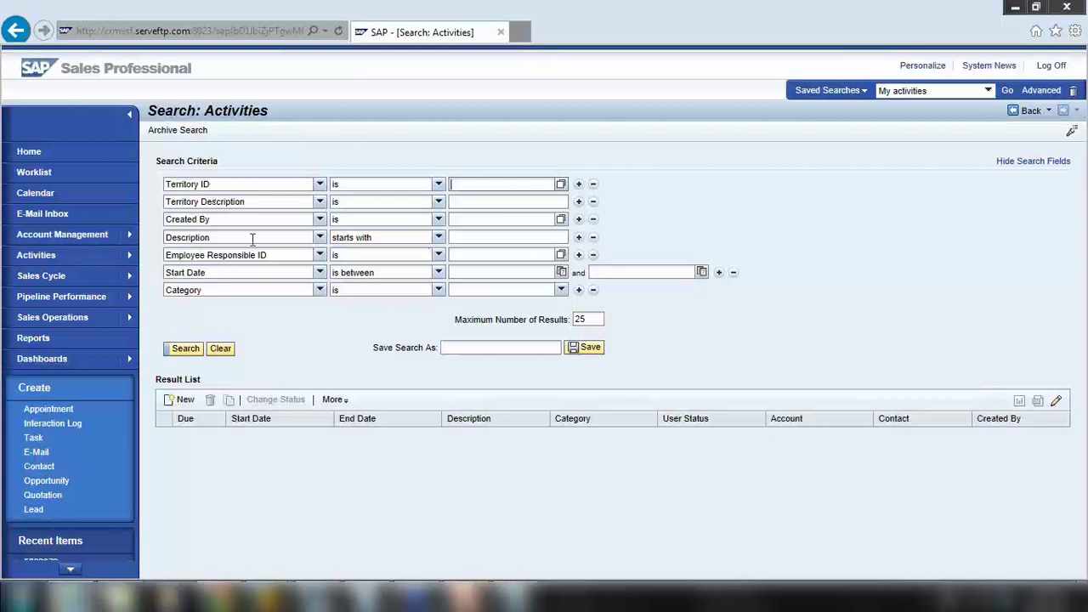
left_click(222, 238)
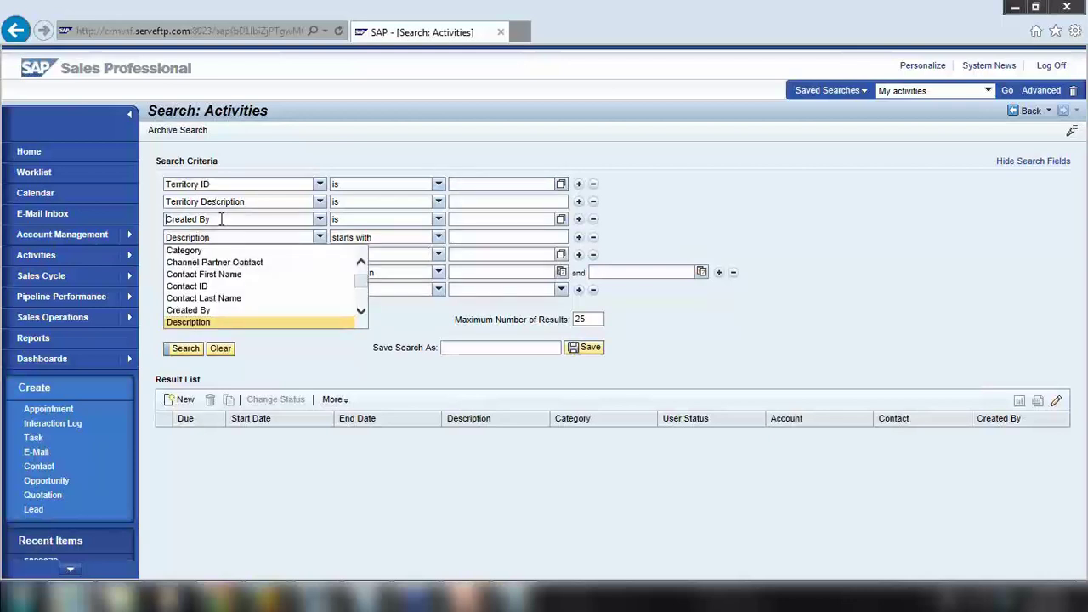
left_click(221, 219)
left_click(284, 150)
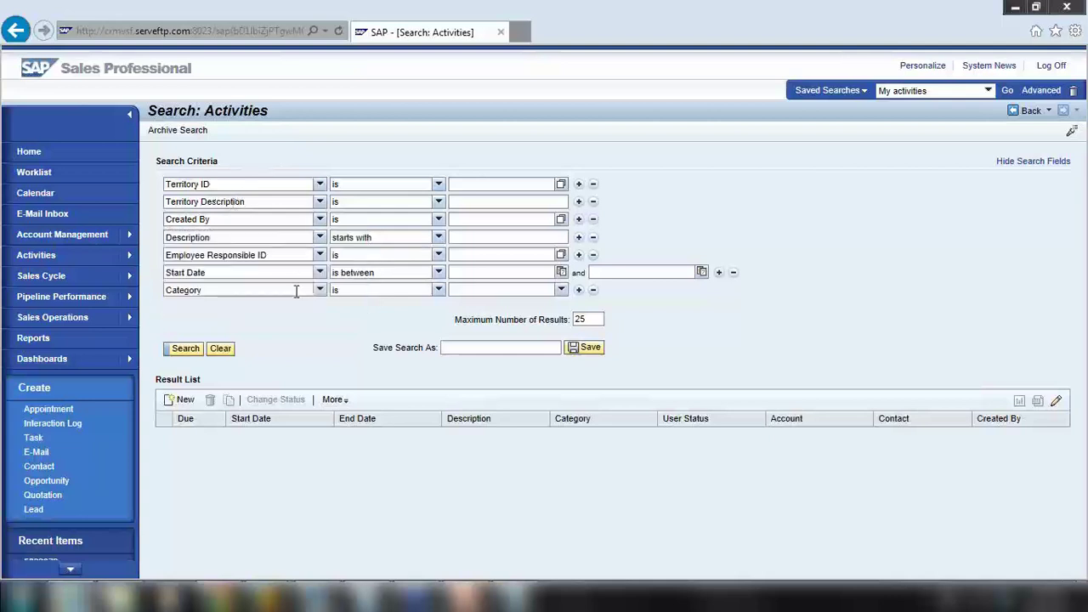
left_click(320, 273)
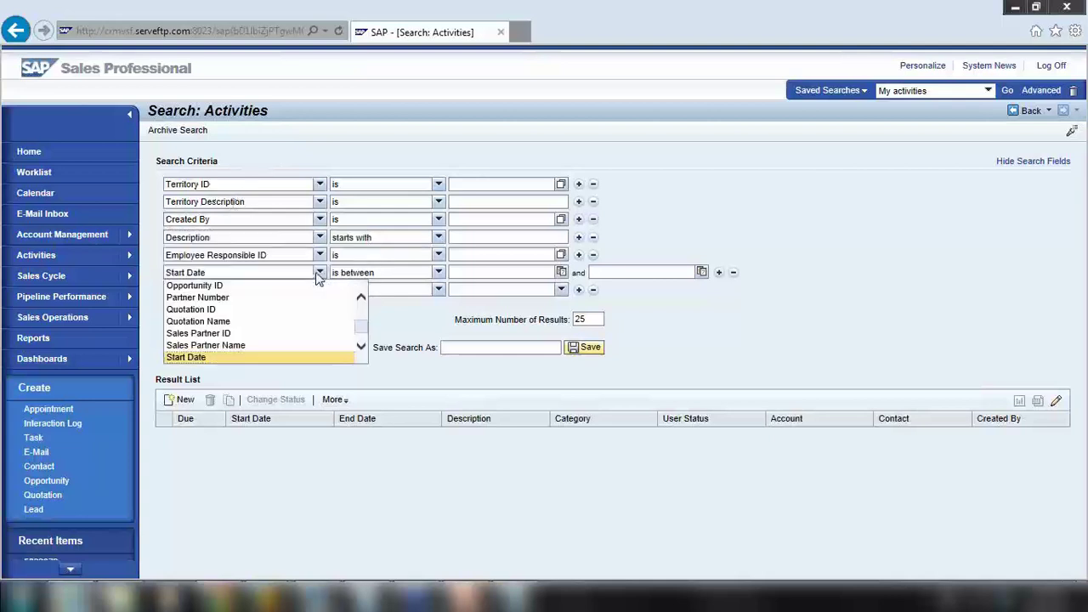
left_click(320, 273)
left_click(320, 290)
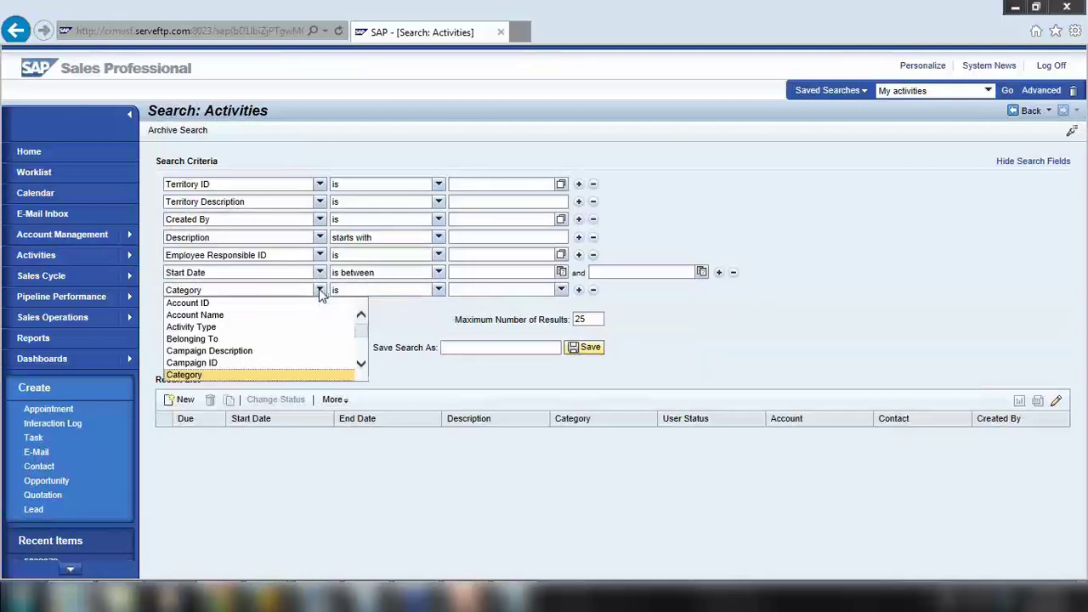
left_click(321, 290)
- Filter the activity search to category Appointment and run it
left_click(561, 292)
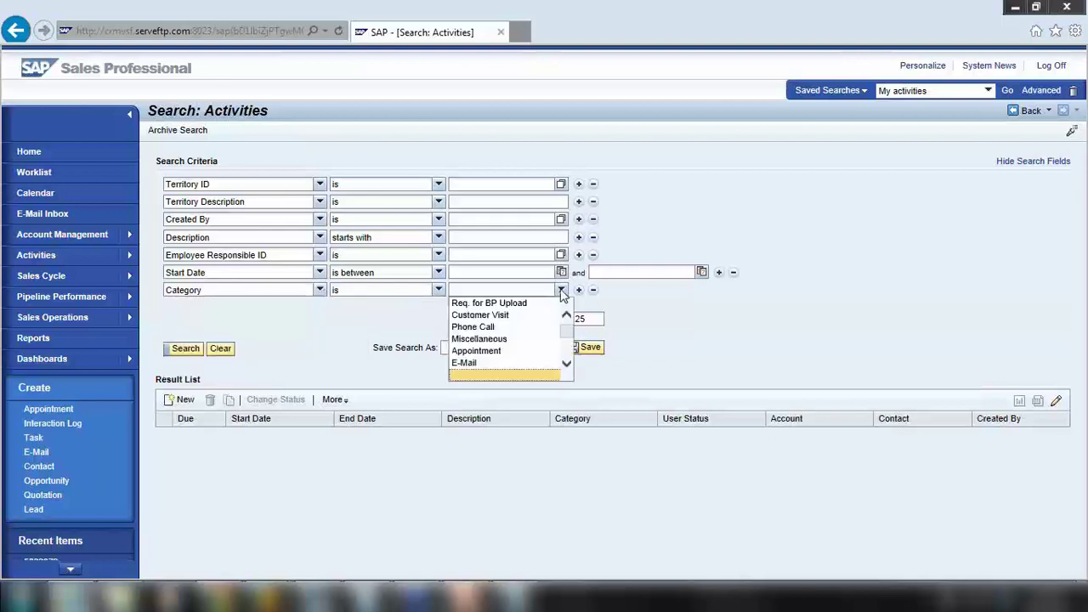
scroll(528, 336, "up", 1)
scroll(529, 337, "down", 1)
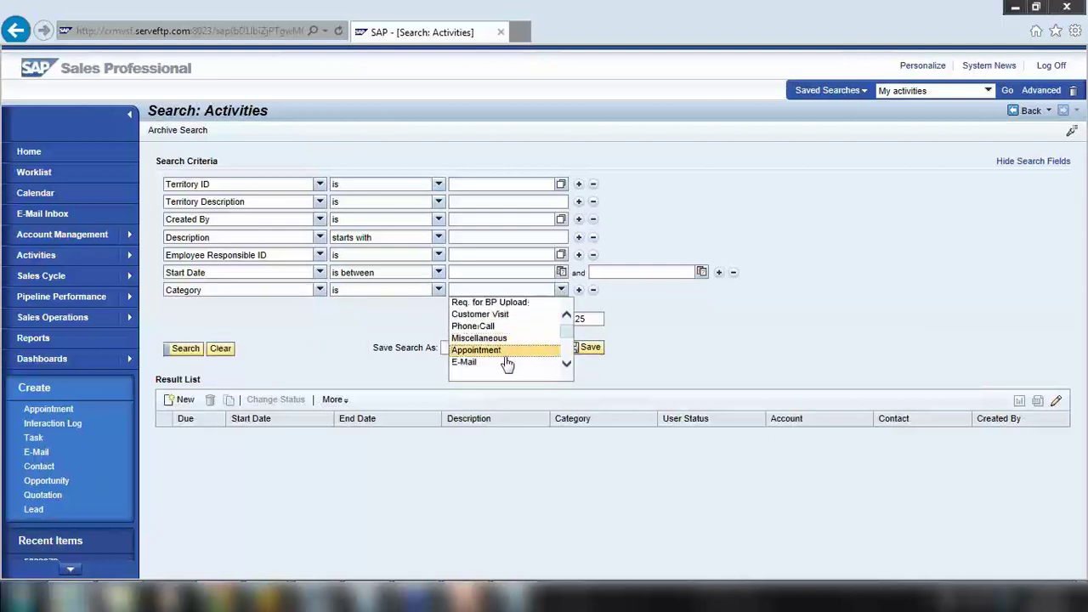
left_click(503, 355)
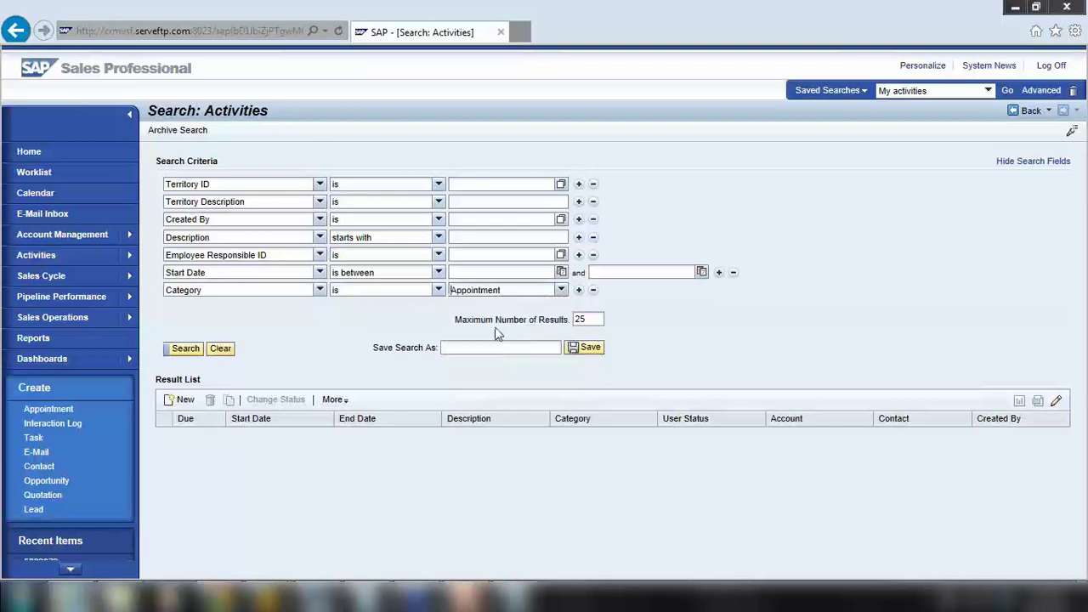
left_click(194, 350)
scroll(195, 350, "down", 1)
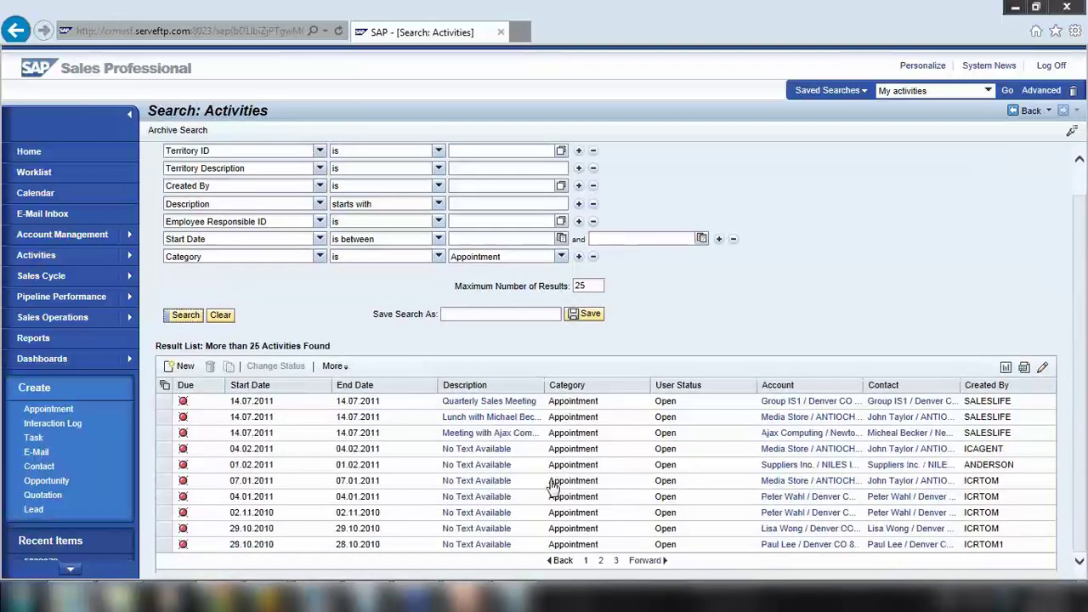
- Search appointments whose description starts with 'test' (18 found), then clear the description value
left_click(332, 367)
scroll(328, 340, "up", 1)
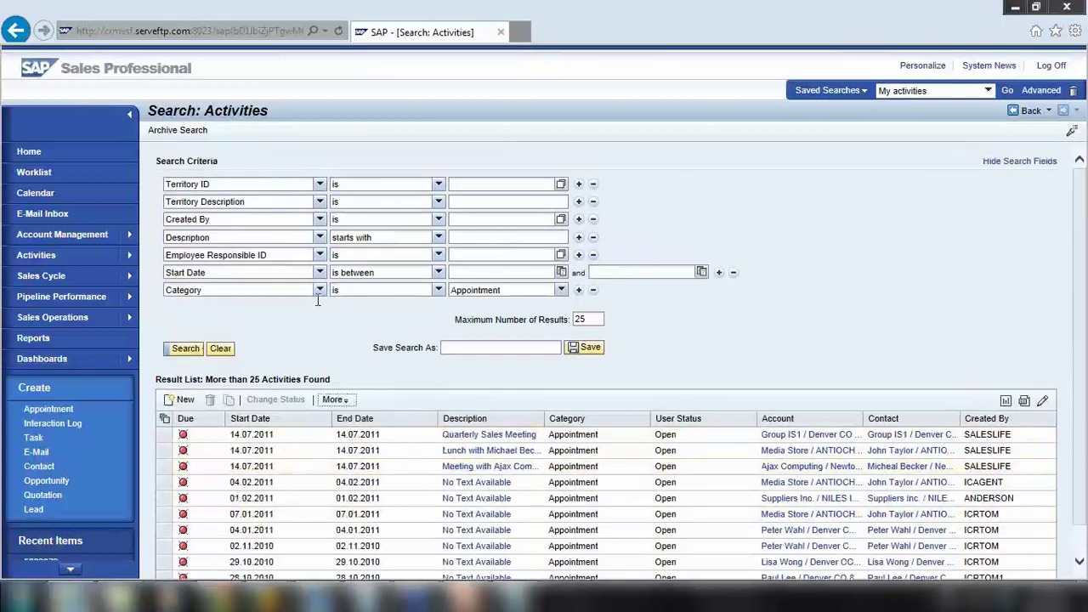
left_click(489, 240)
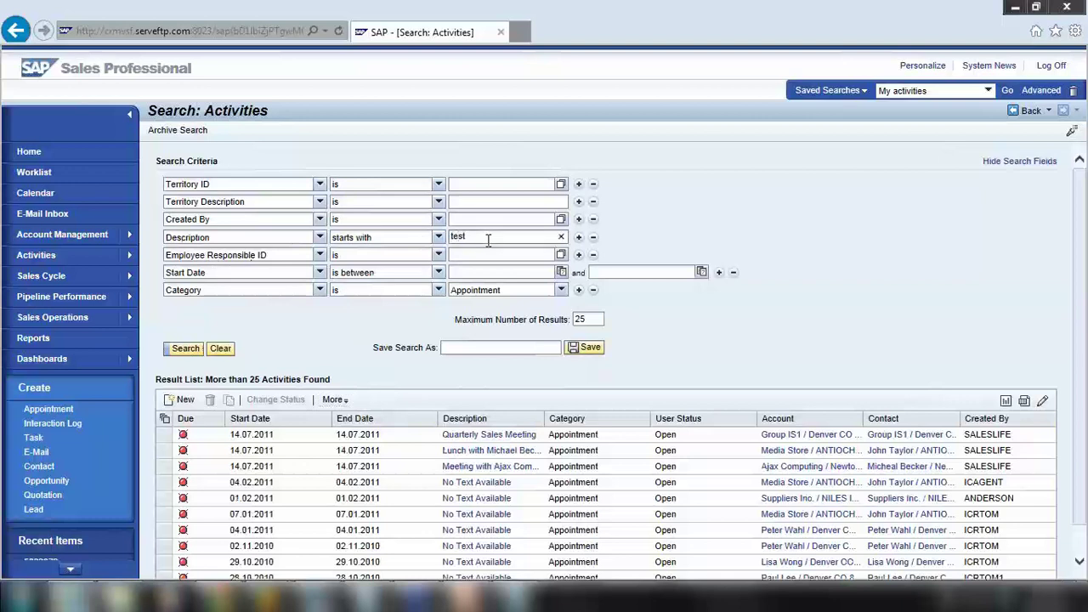
left_click(185, 348)
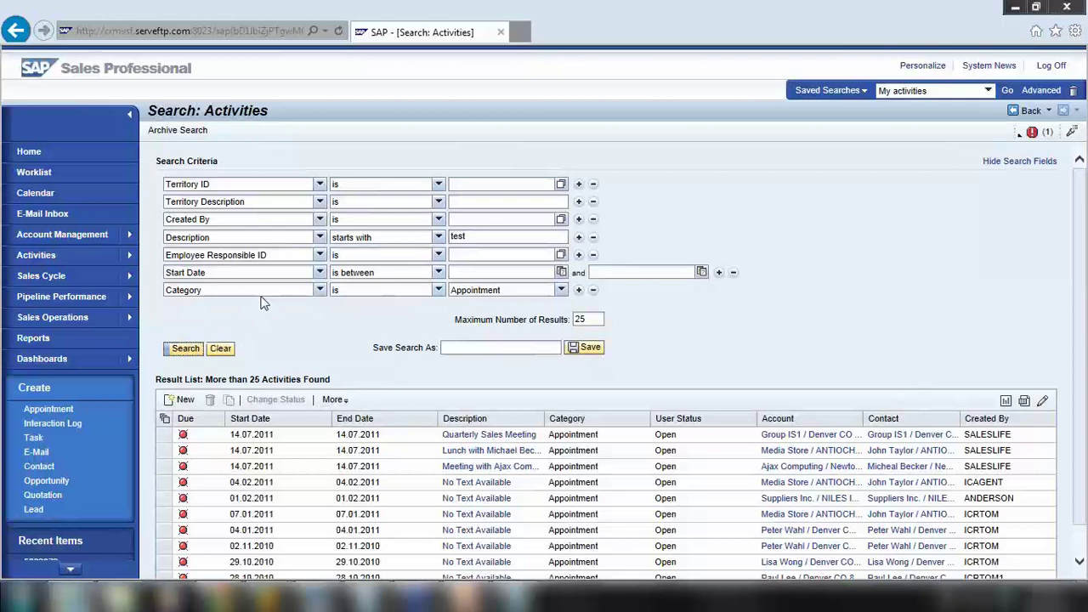
left_click(186, 349)
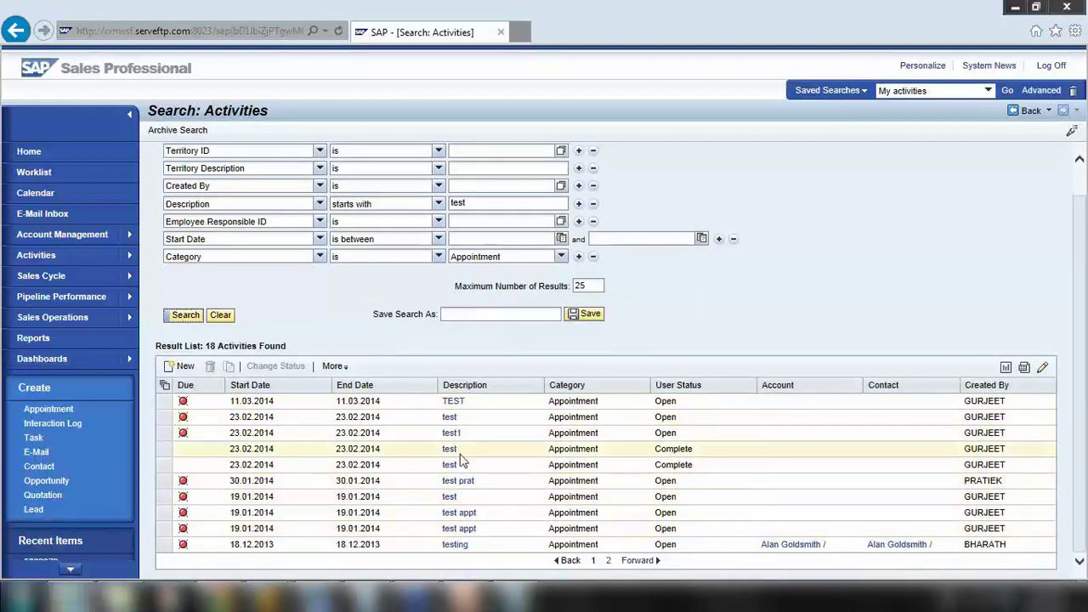
double_click(448, 204)
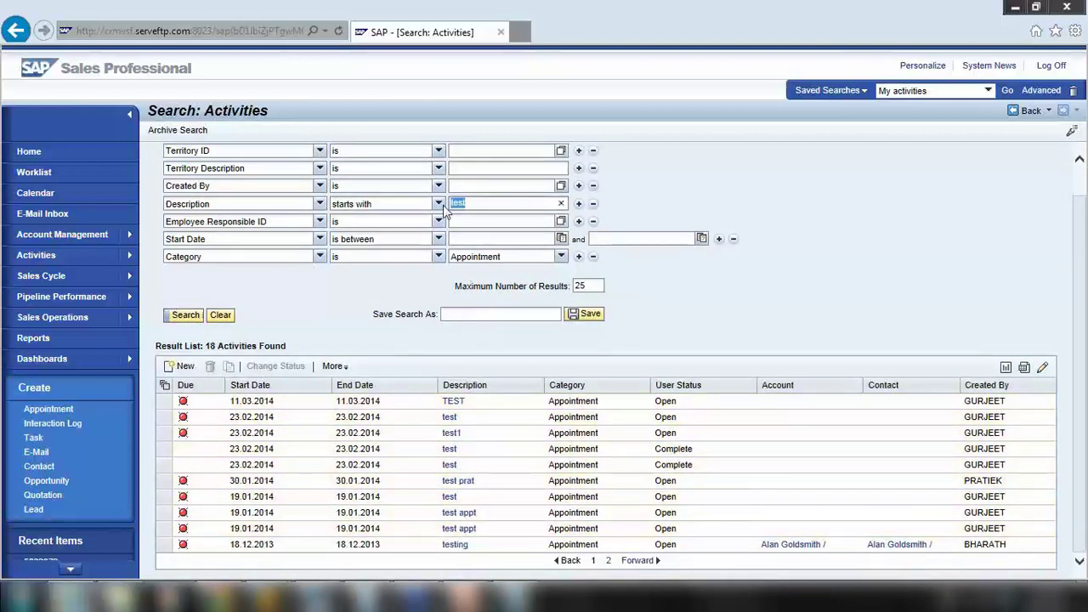
key("BackSpace")
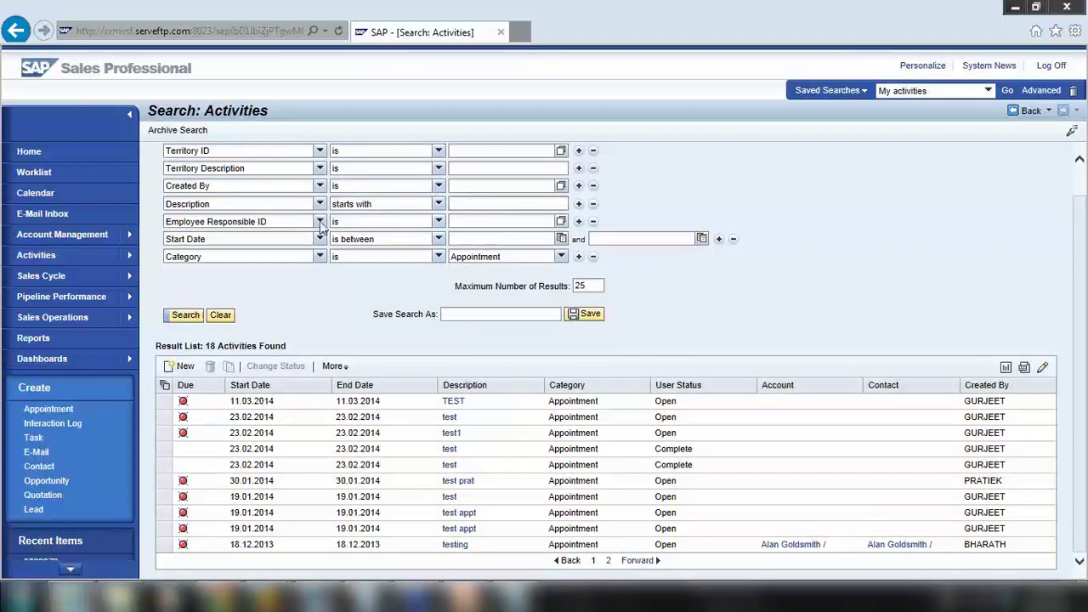
- Change the fifth search criterion from Employee Responsible ID to Account ID and fill in the account's ID from the suggestion list
left_click(319, 221)
scroll(275, 281, "up", 5)
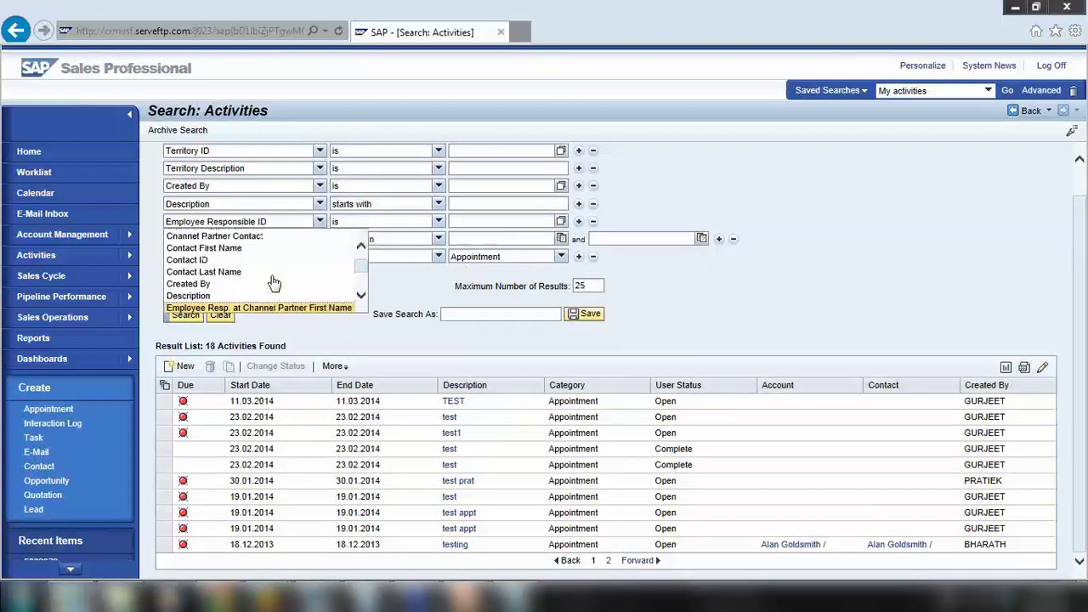
scroll(275, 281, "up", 1)
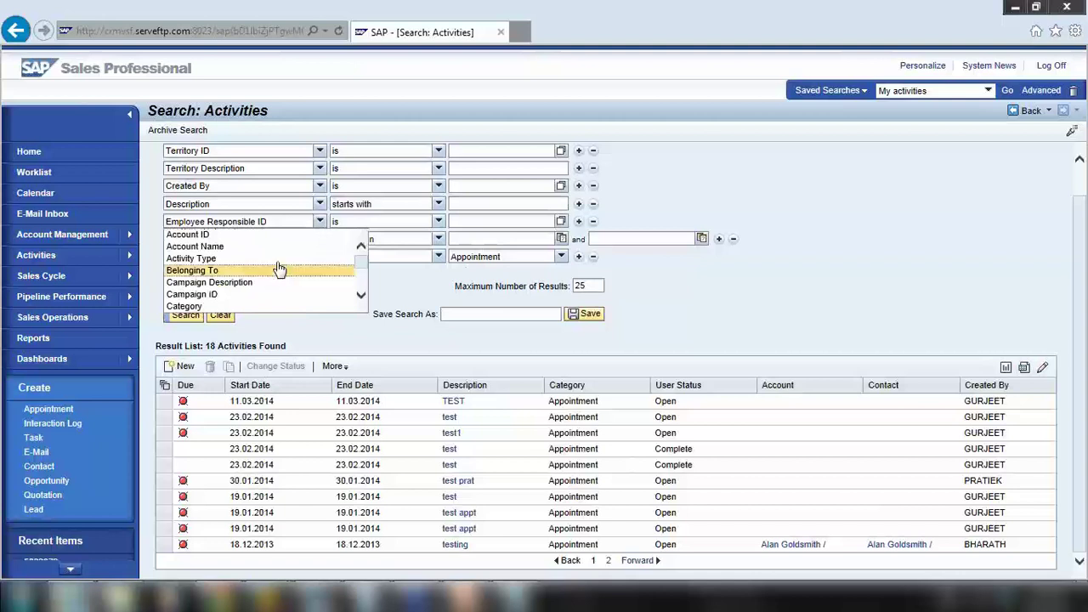
left_click(281, 234)
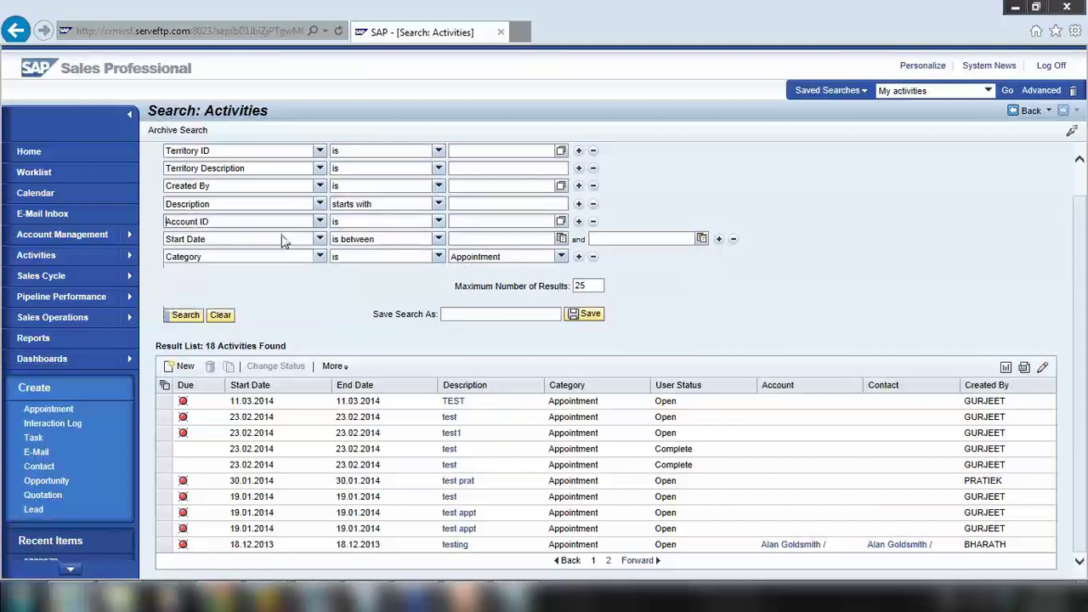
left_click(474, 222)
type("421")
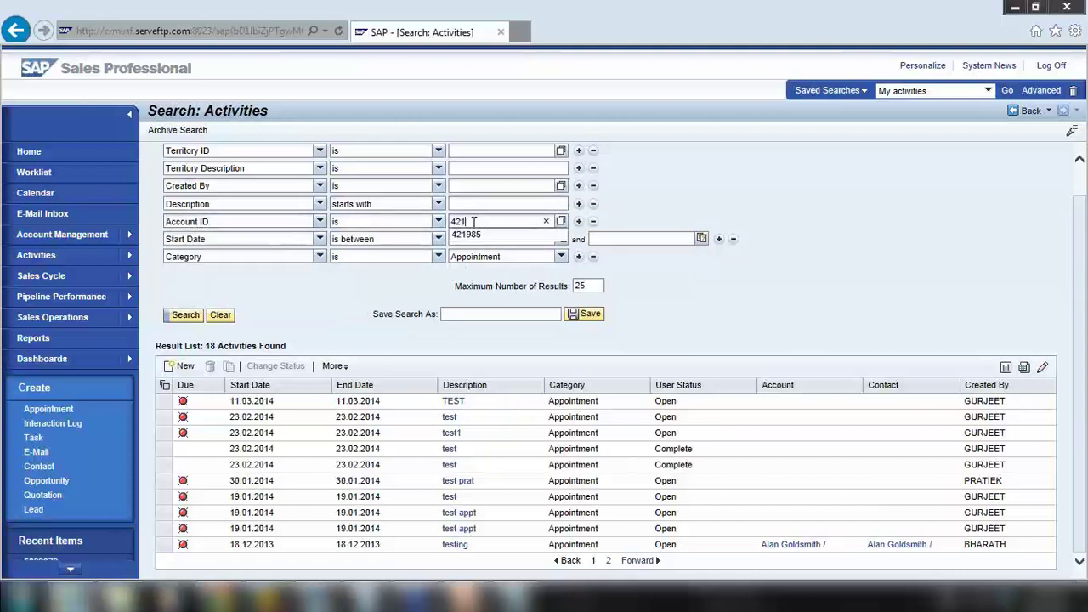
type("985")
key("Down")
key("Return")
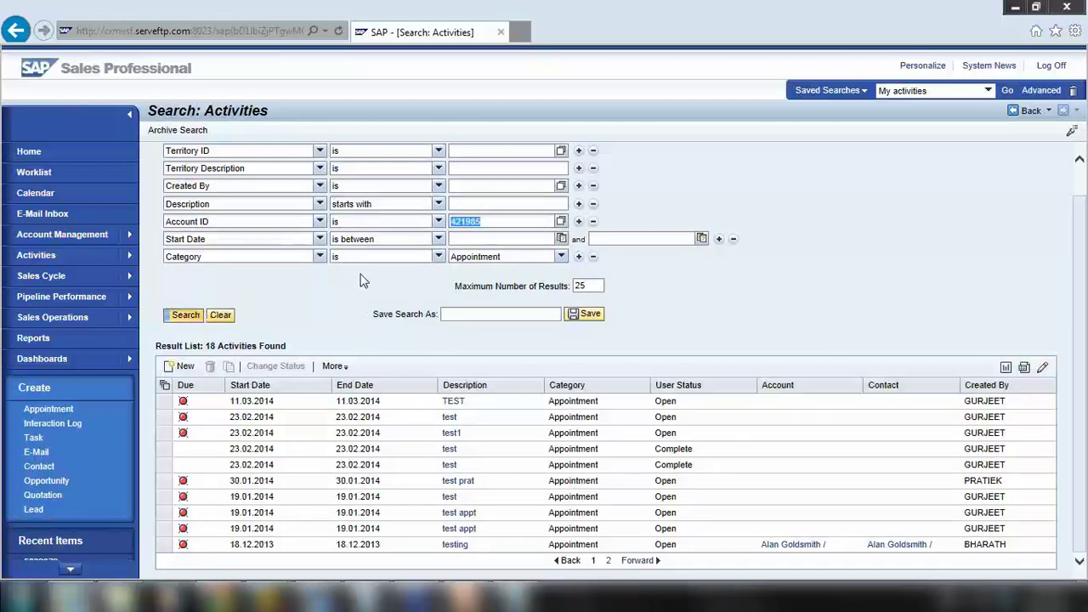
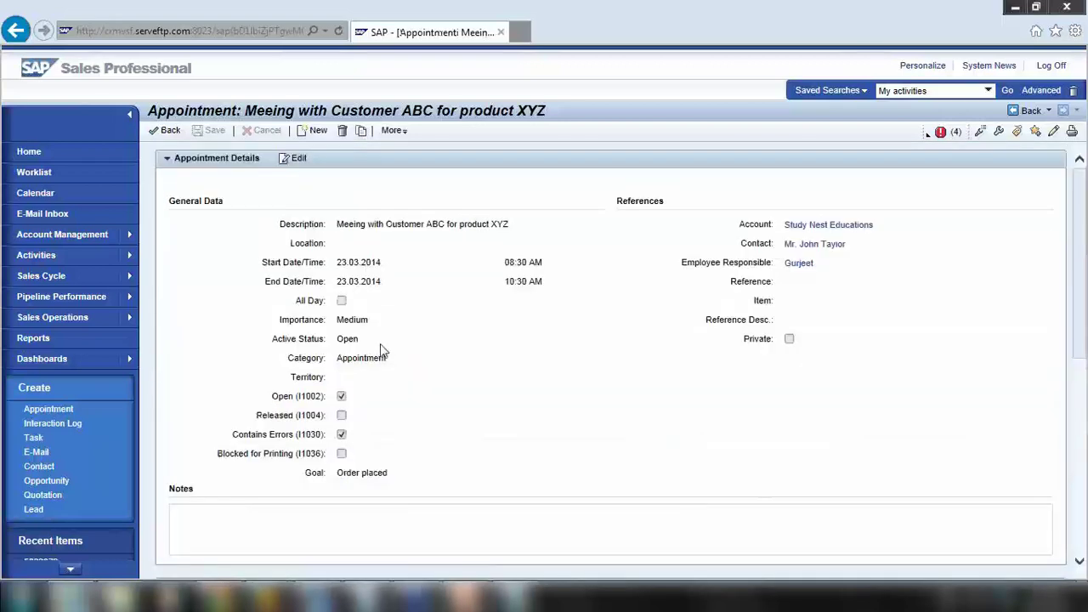
- Review the Study Nest Educations appointment details, then bring up the Notepad list of activity types
scroll(382, 347, "down", 5)
scroll(382, 346, "up", 4)
scroll(382, 345, "up", 2)
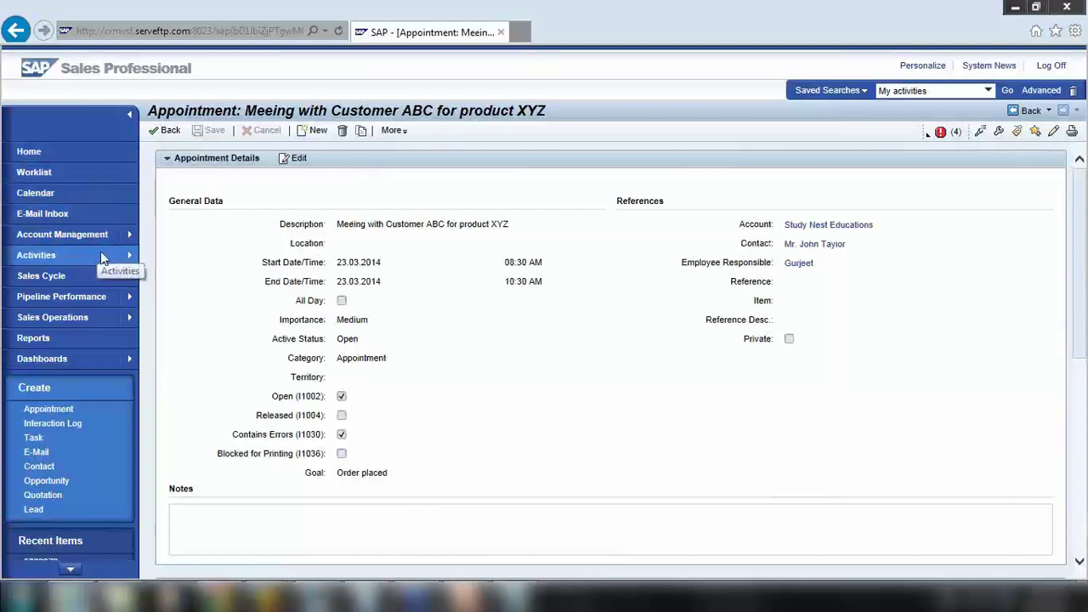
left_click(515, 597)
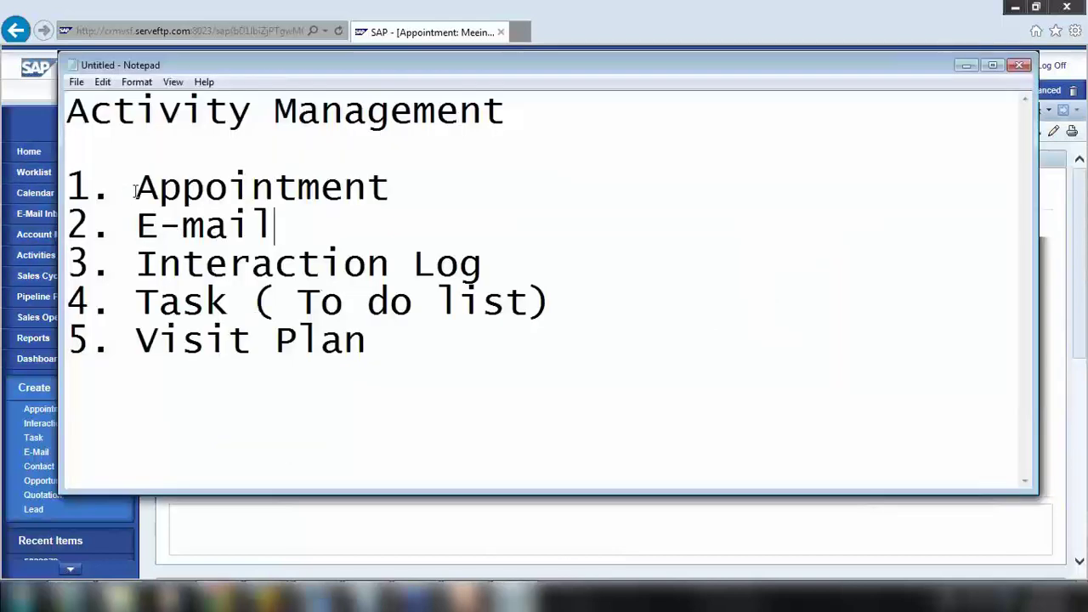
- Highlight the five activity types, Appointment through Visit Plan, then minimize Notepad
left_click_drag(134, 186, 368, 340)
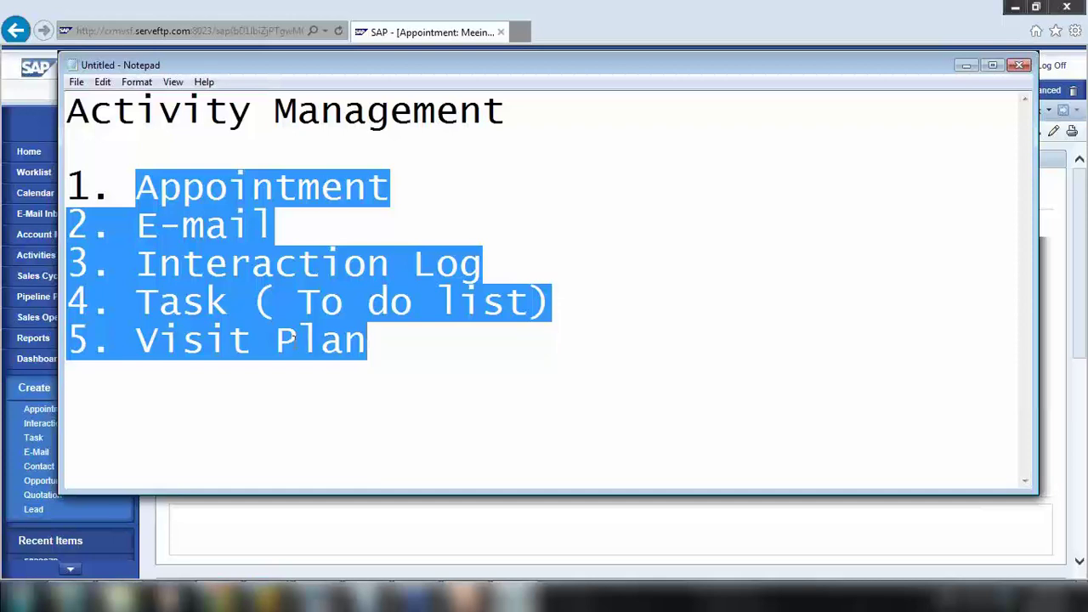
left_click(415, 331)
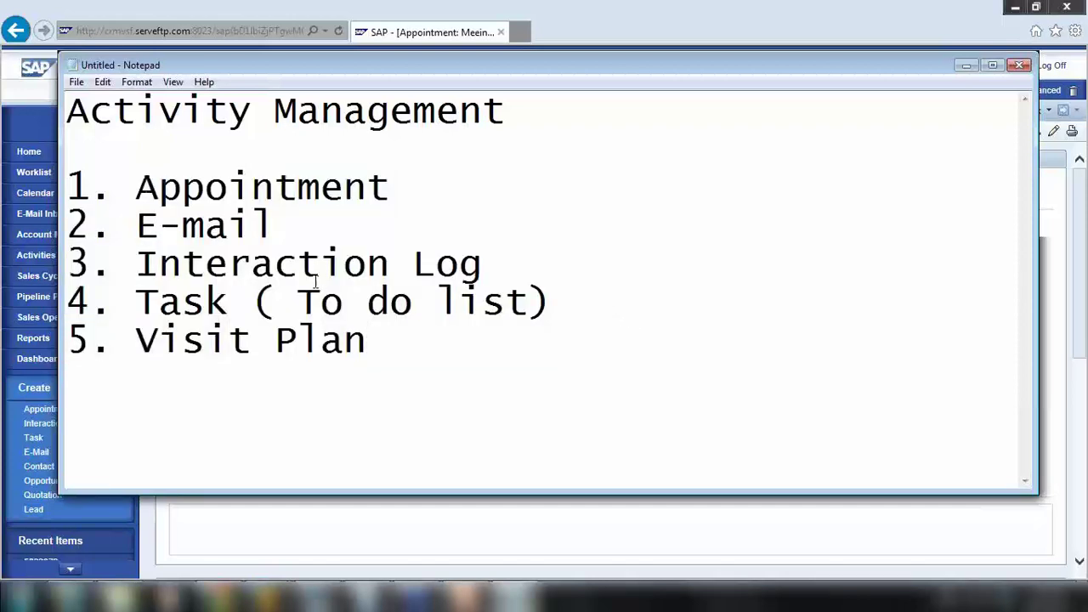
left_click(964, 67)
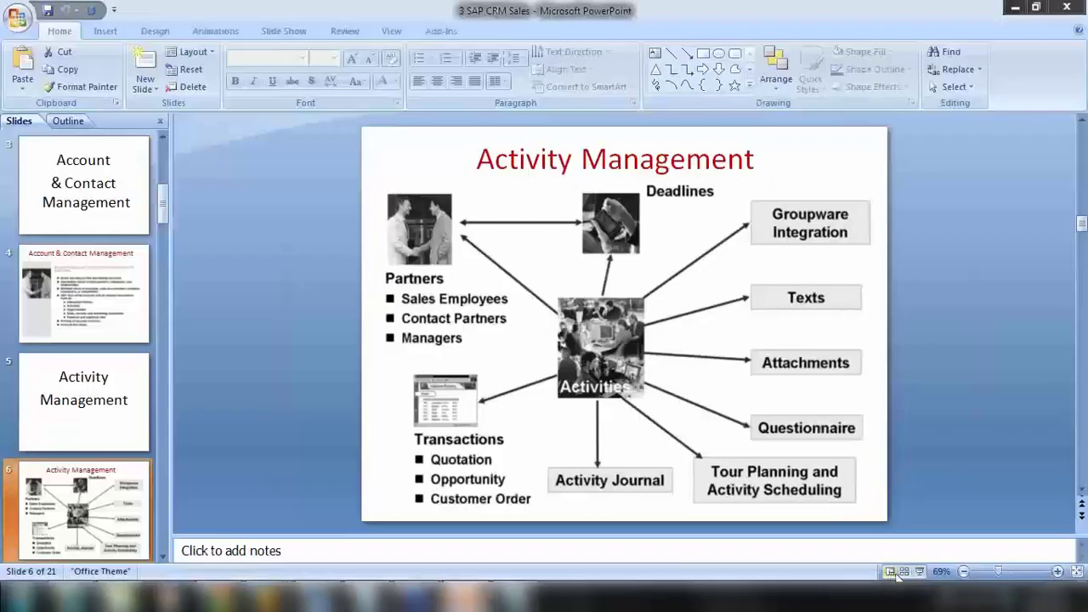
- Present the Activity Management slide full screen, then end the show
left_click(913, 571)
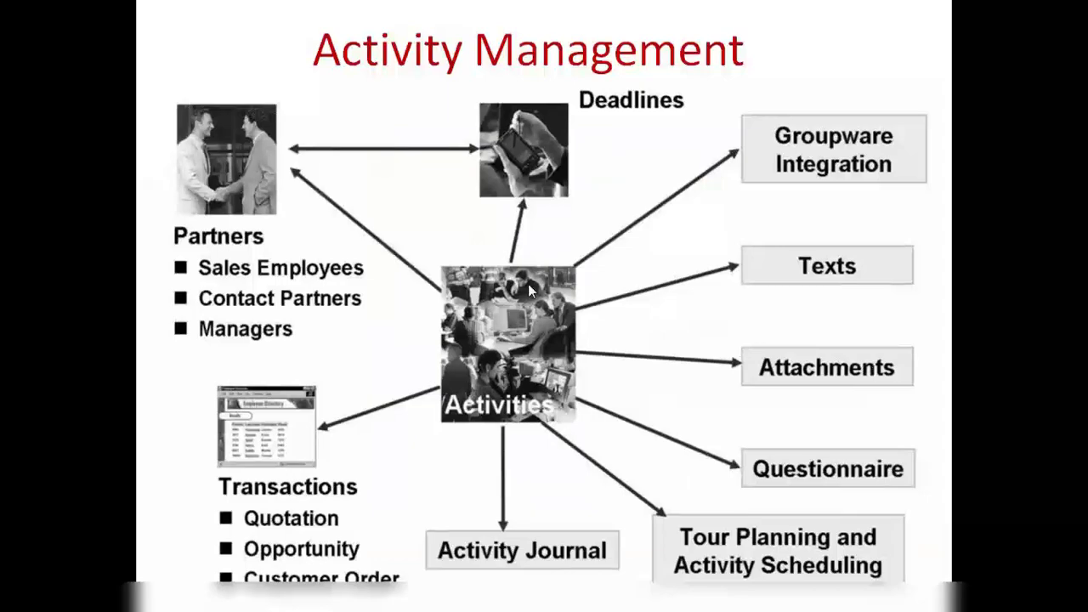
key("Escape")
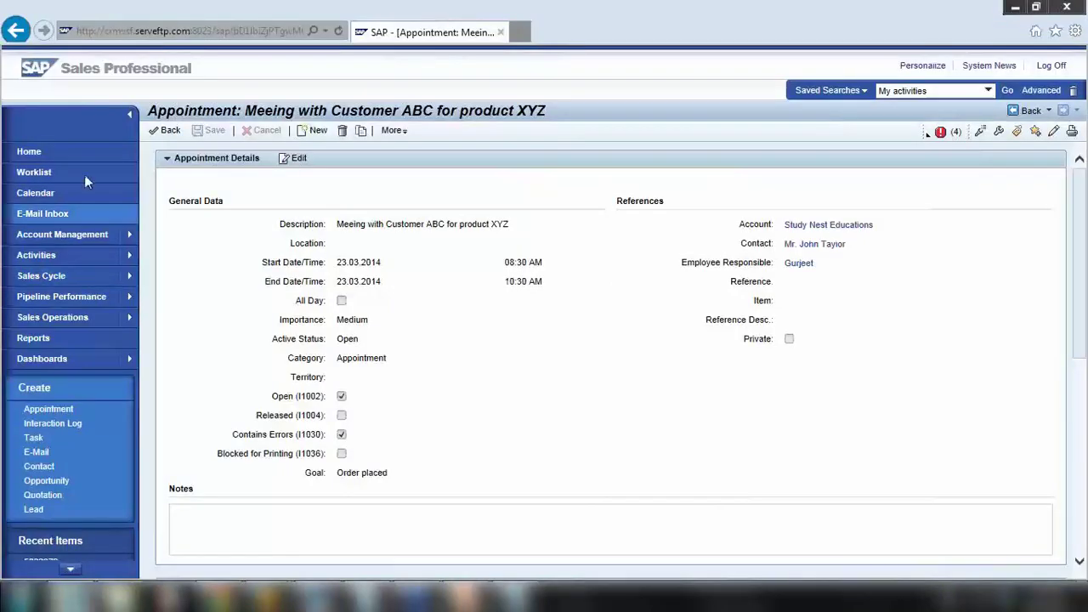
- Go back from the appointment to the task 'Call John to discuss new product' and make it editable
key("alt+Left")
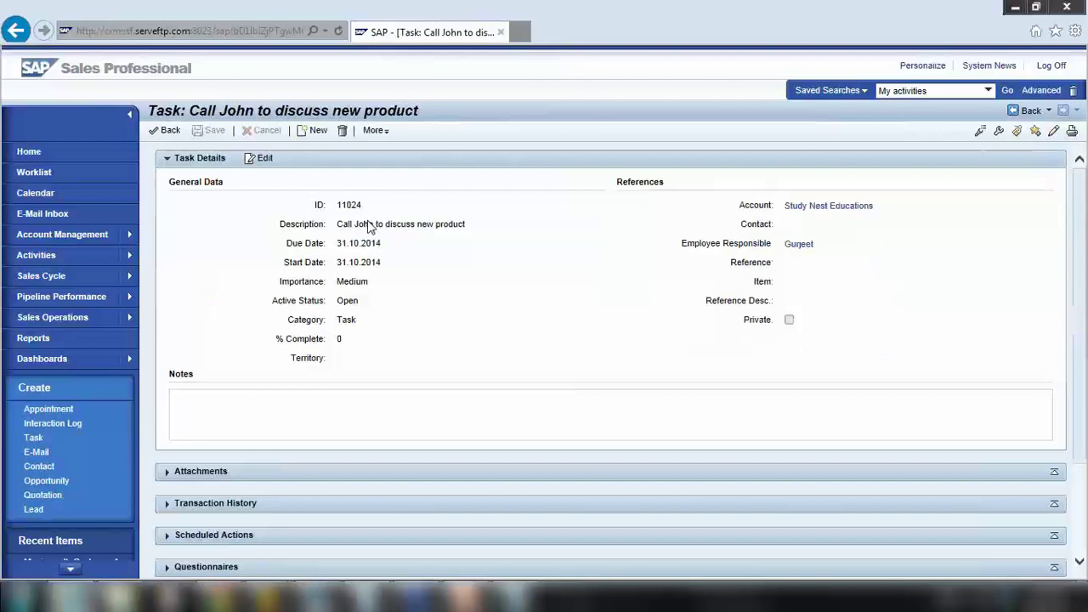
scroll(369, 225, "down", 1)
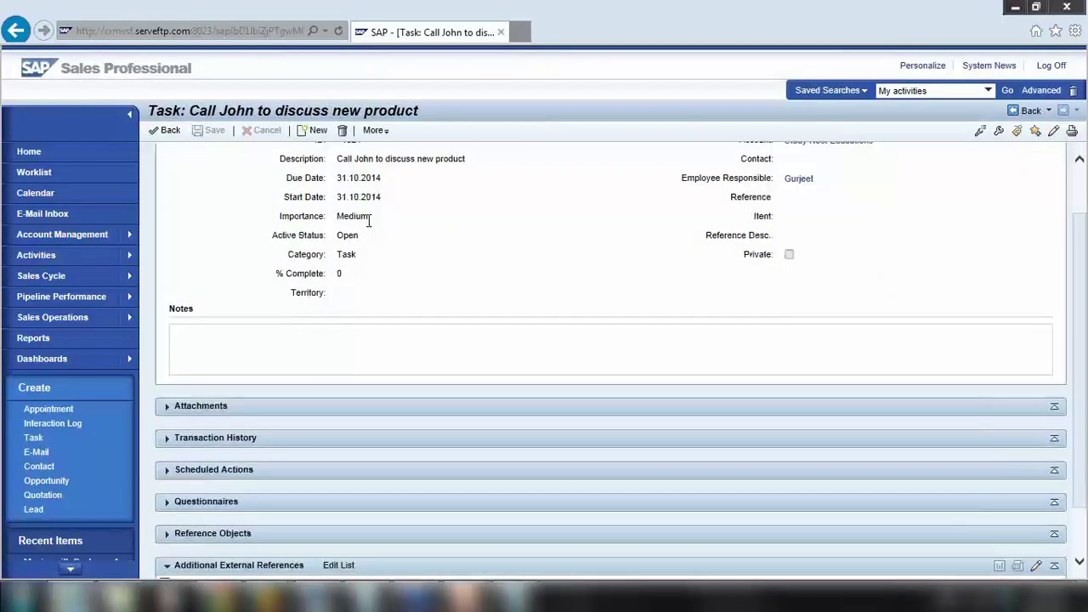
scroll(368, 222, "down", 1)
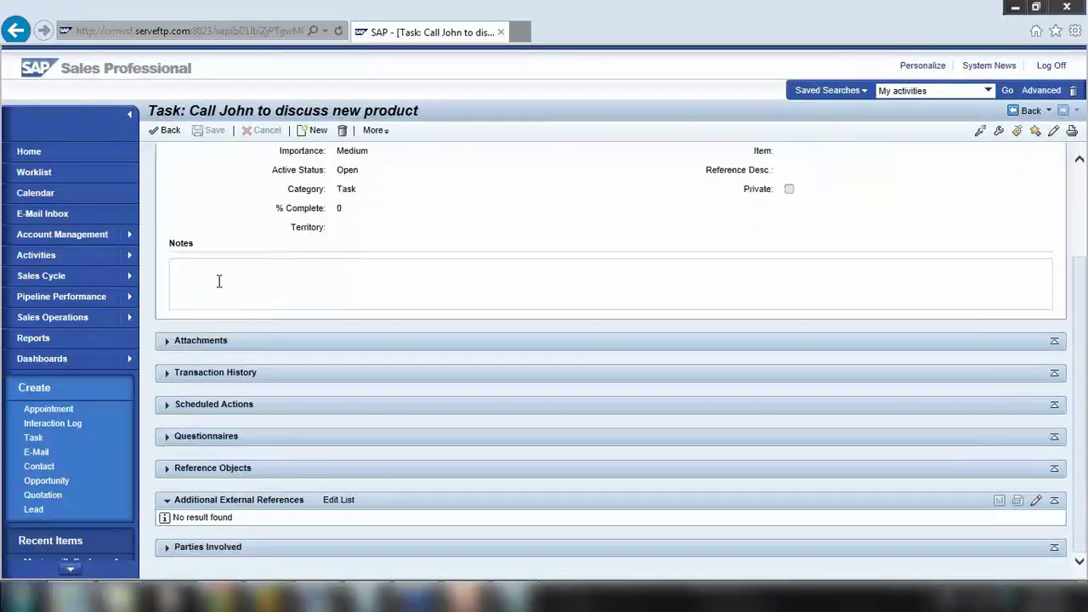
scroll(219, 280, "up", 2)
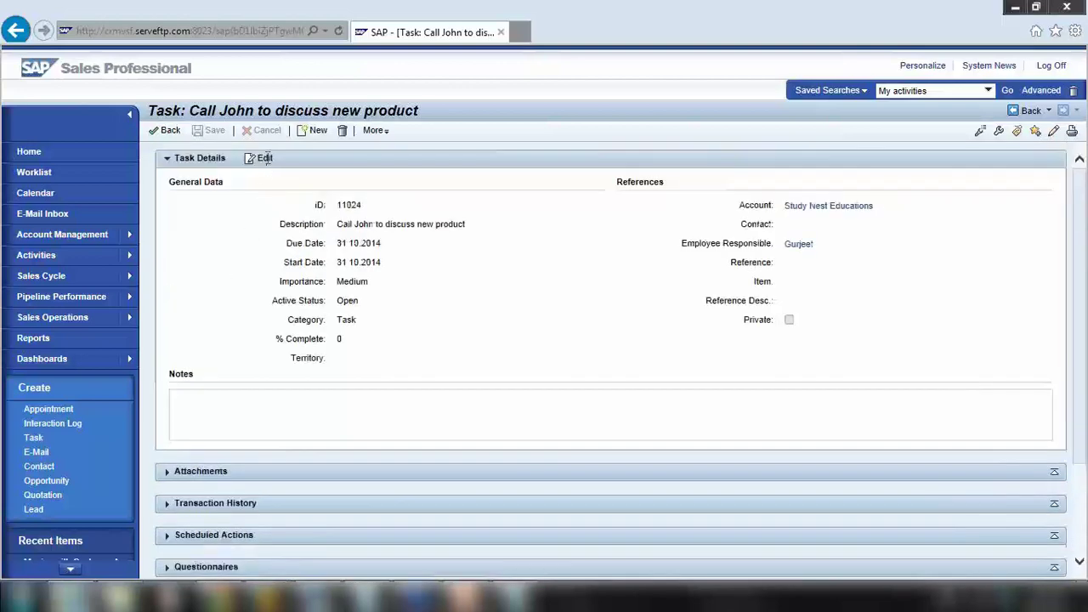
left_click(267, 159)
scroll(272, 293, "down", 2)
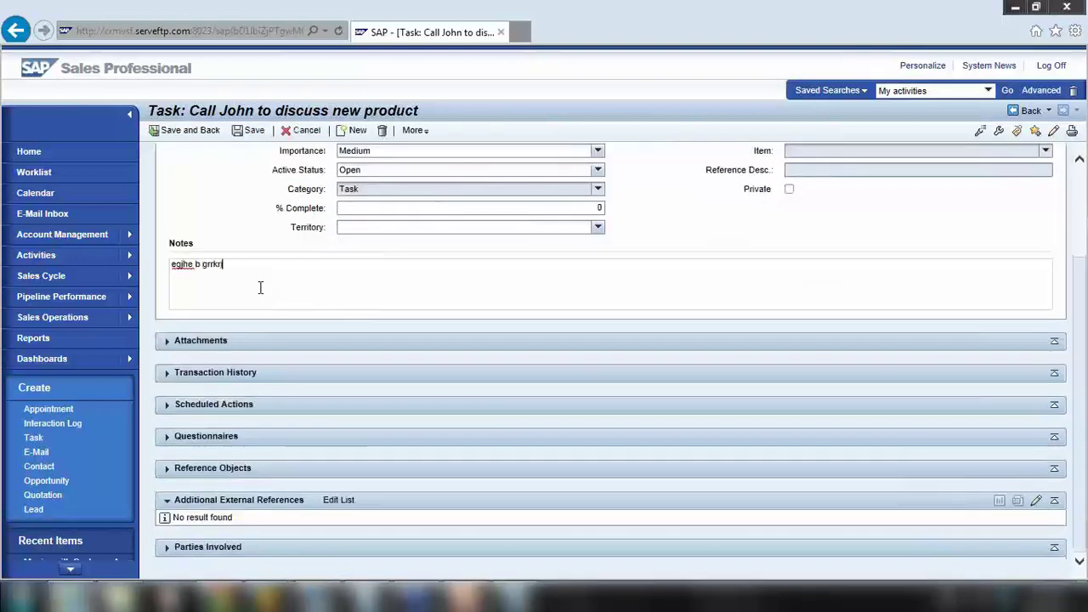
- Type sample text 'jkhmrimn' into the task Notes, expand Attachments and start a new attachment
type("jkhmrimnhlrmnirn")
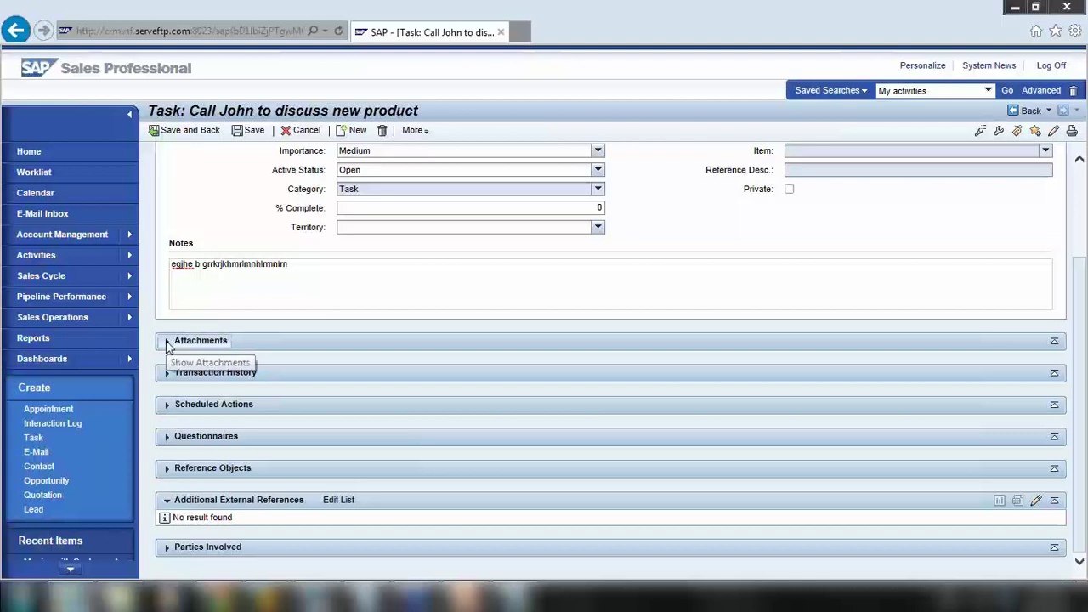
left_click(168, 347)
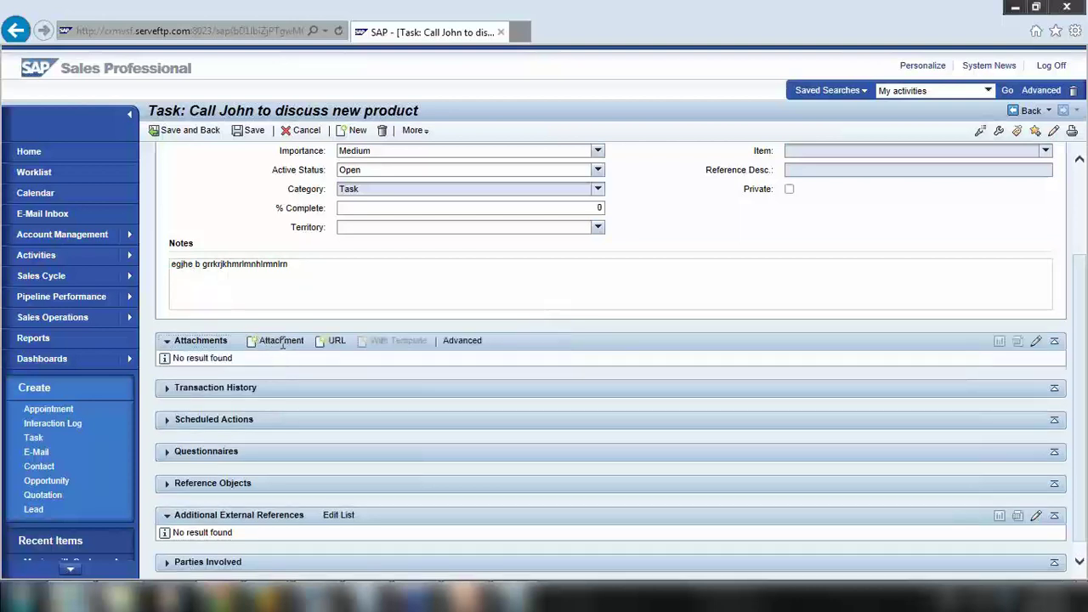
left_click(281, 342)
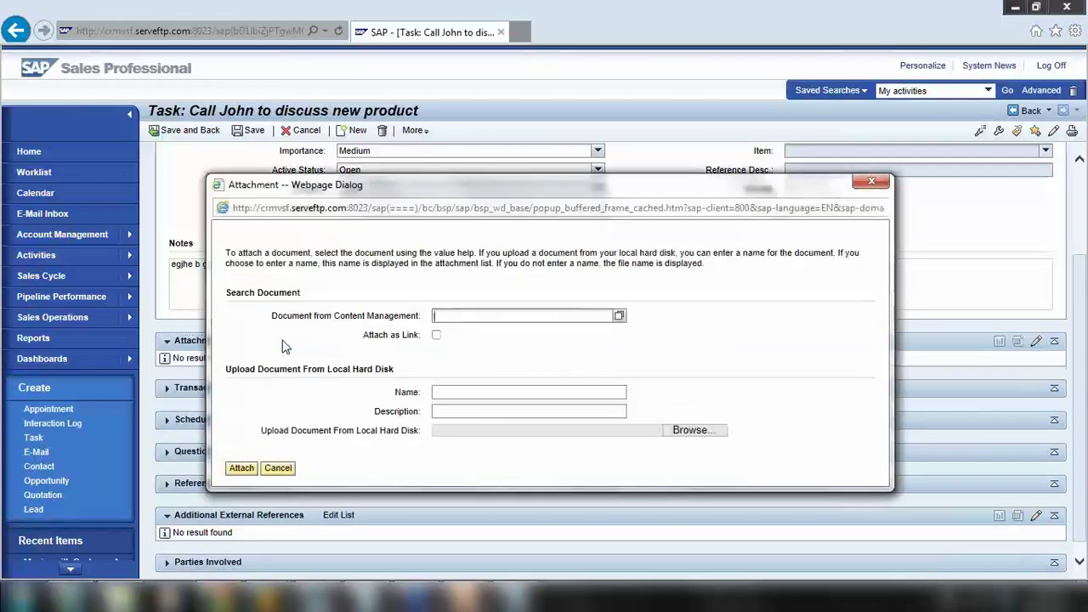
- Attach the SAP-RESUME Word document from the Desktop to the task
left_click(694, 434)
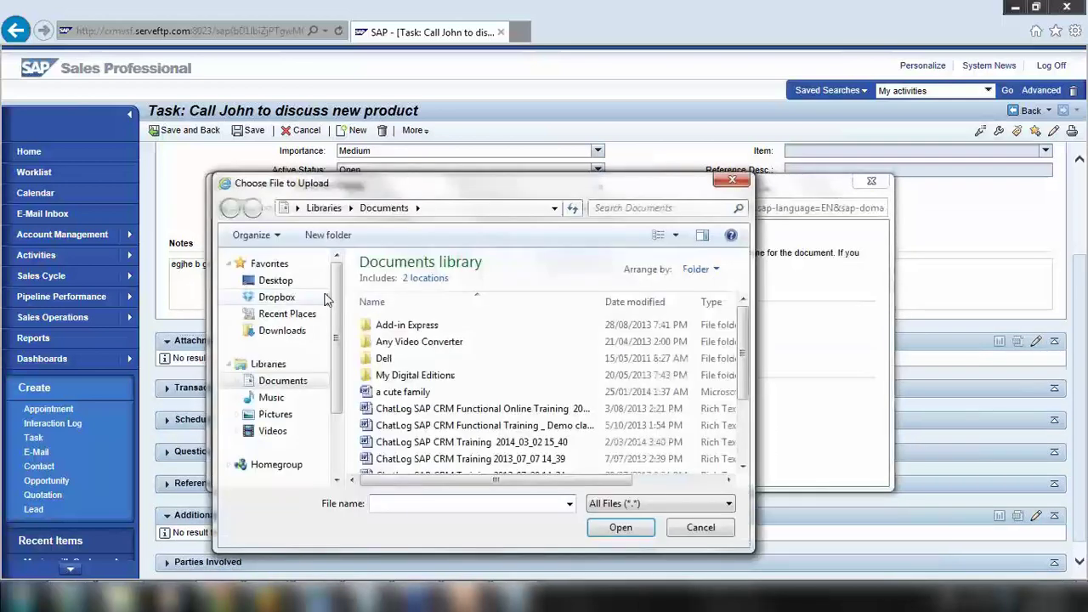
left_click(297, 284)
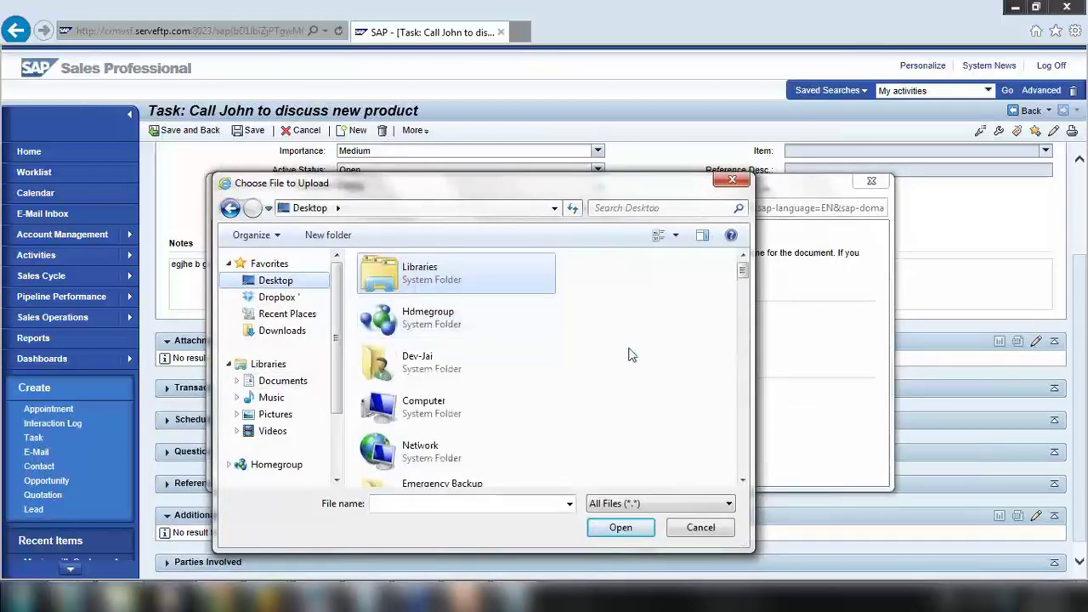
left_click_drag(745, 277, 759, 439)
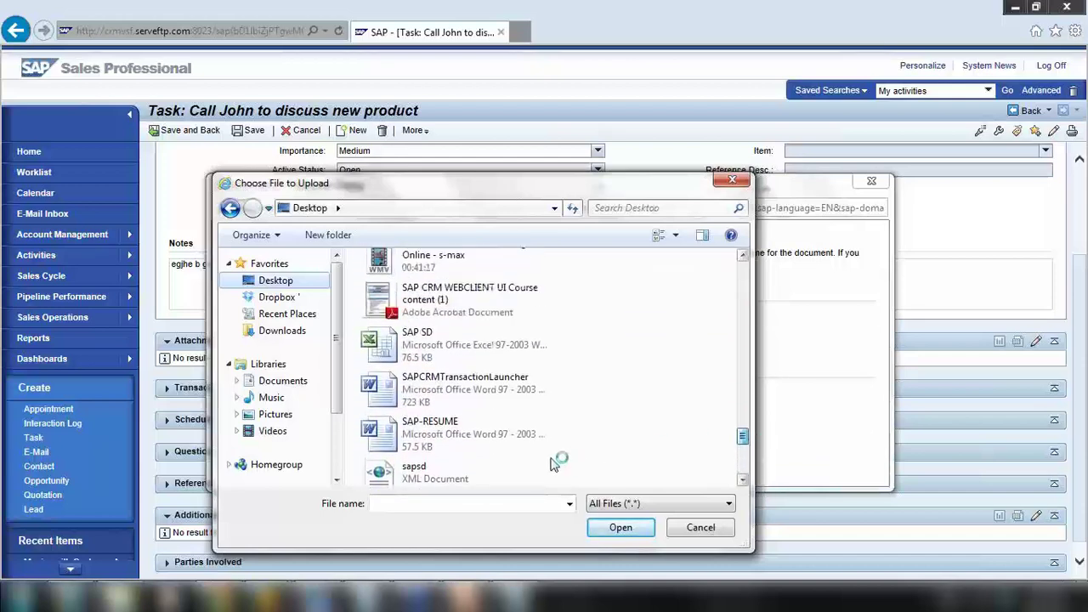
left_click(447, 435)
left_click(620, 528)
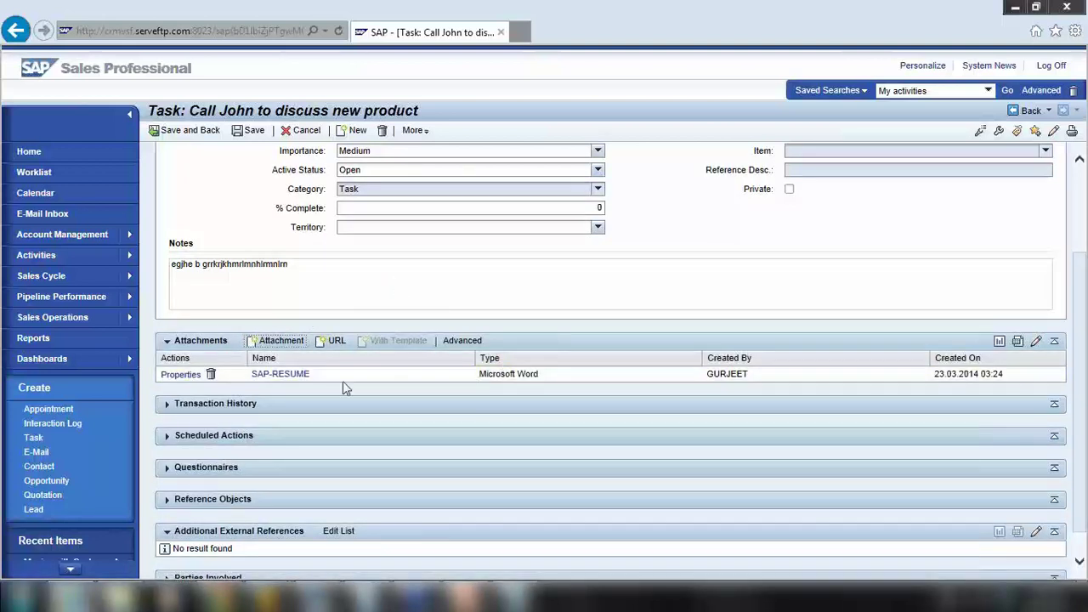
- Save the task and open the attached SAP-RESUME document, confirming the sign-in prompt
left_click(253, 132)
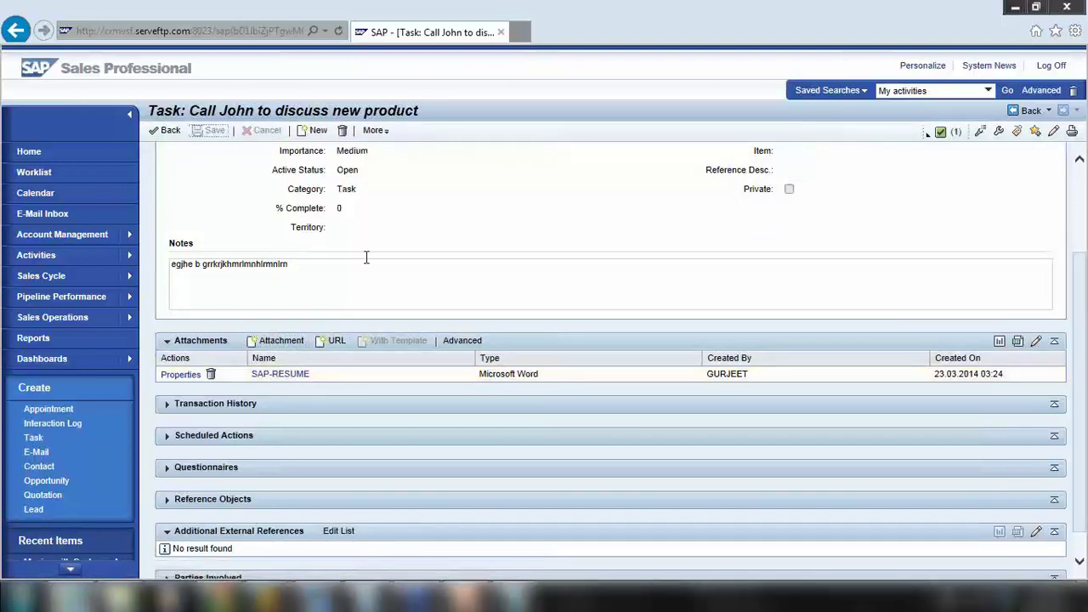
left_click(287, 377)
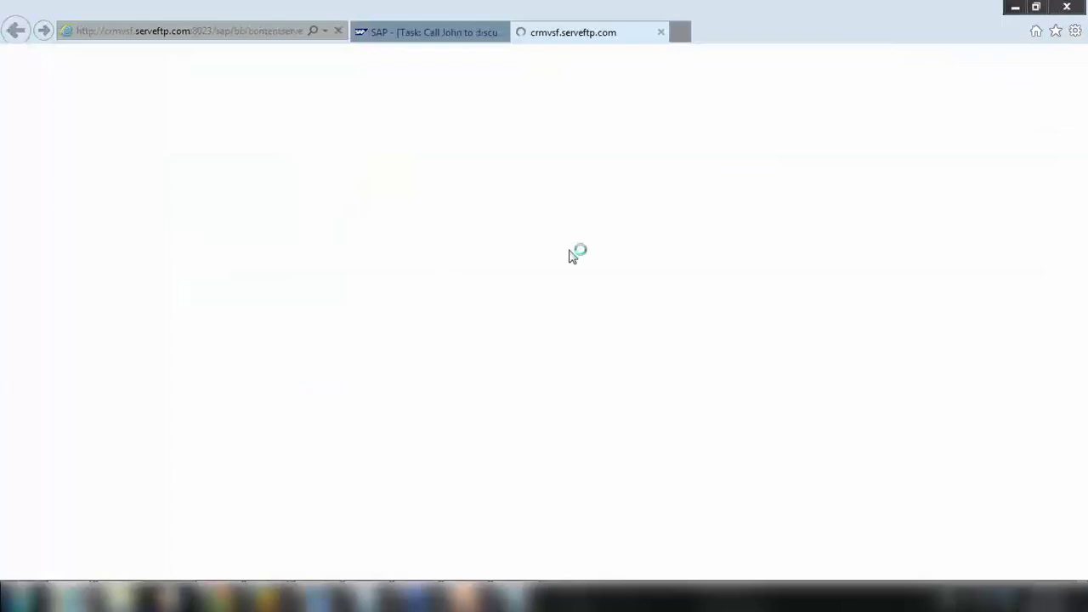
left_click(466, 245)
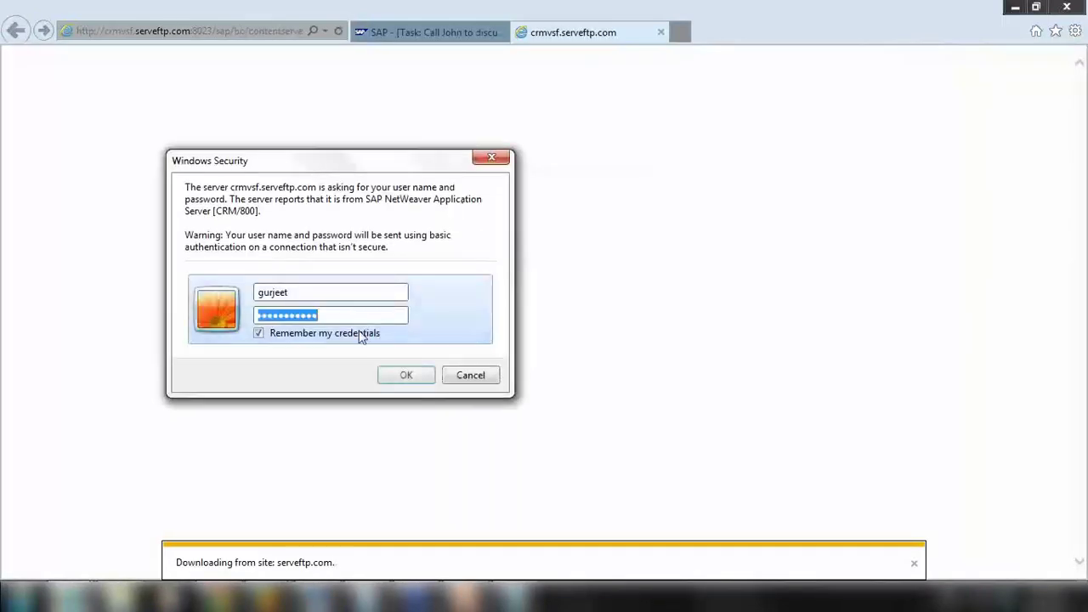
left_click(408, 374)
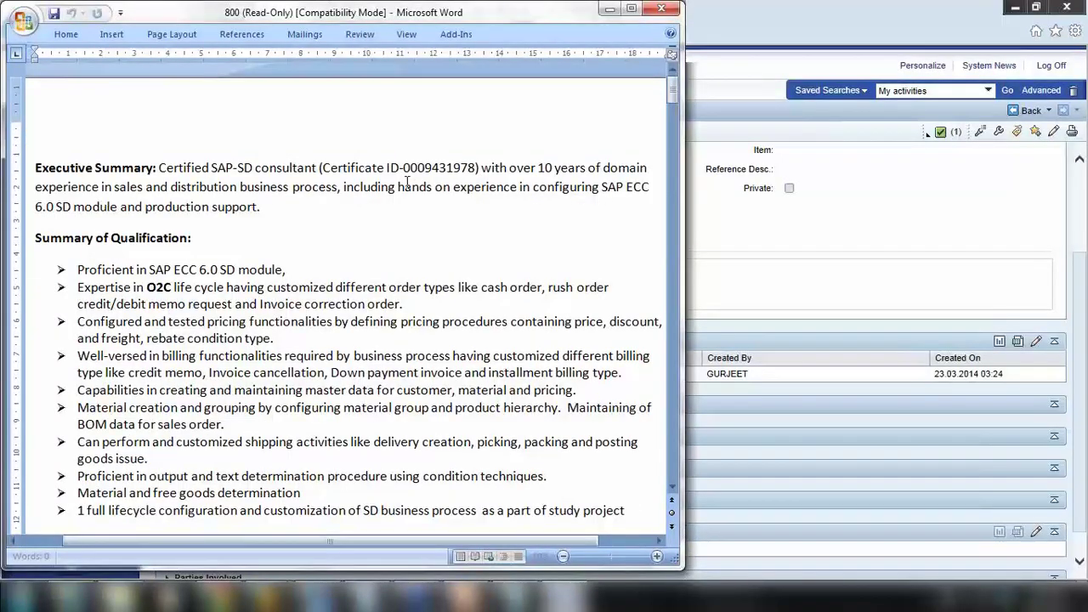
- Look through SAP-RESUME in Word, close it, and show the task's More actions
scroll(407, 184, "down", 8)
scroll(408, 184, "down", 6)
scroll(403, 185, "up", 14)
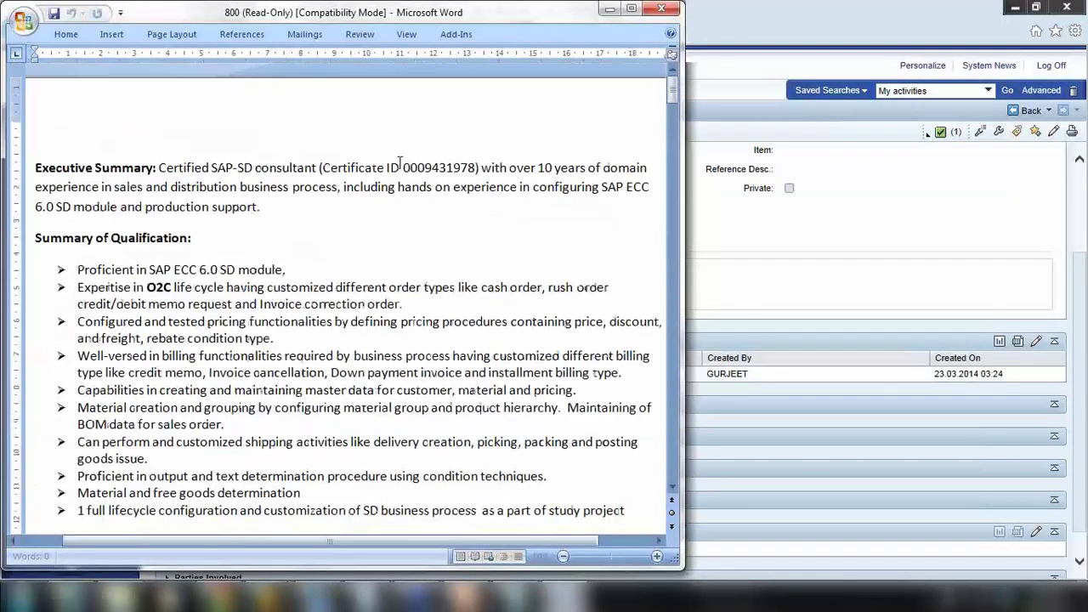
left_click(662, 12)
left_click(374, 130)
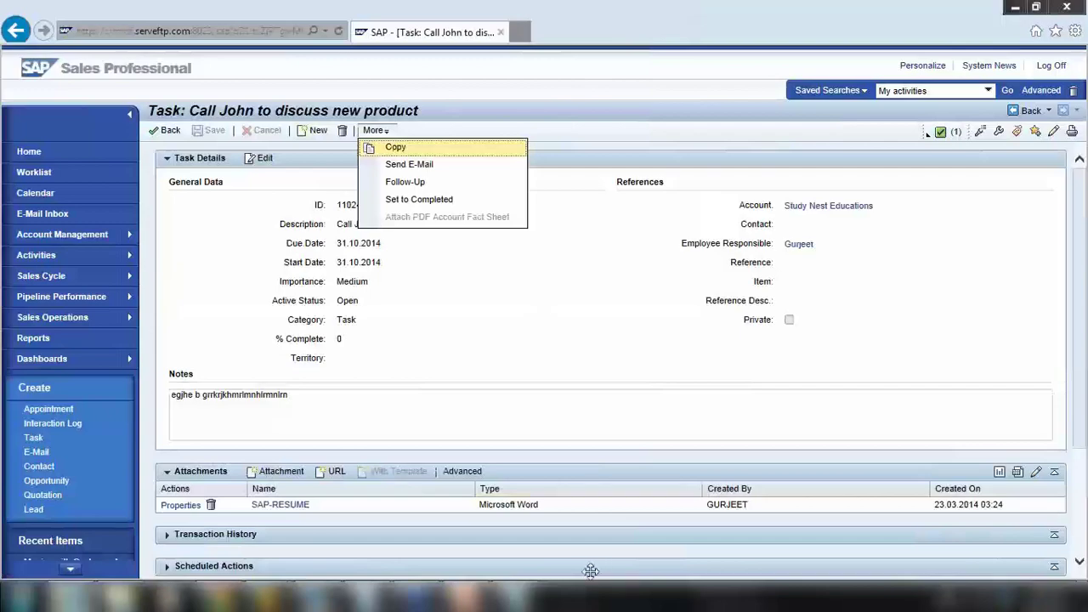
- Briefly present the Activity Management and Groupware Integration slides in PowerPoint
left_click(466, 597)
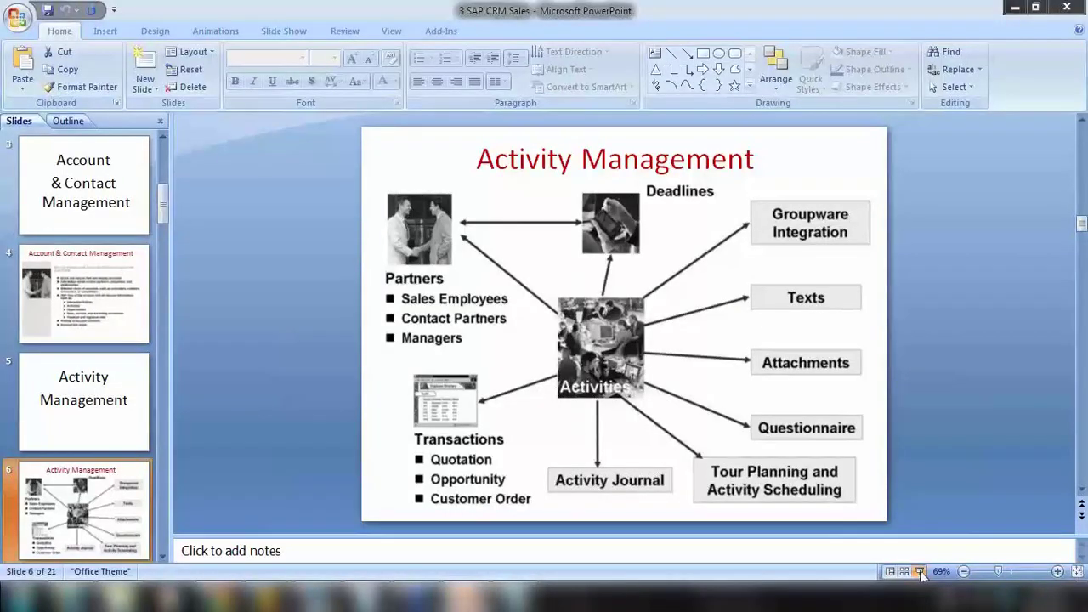
left_click(919, 571)
key("Right")
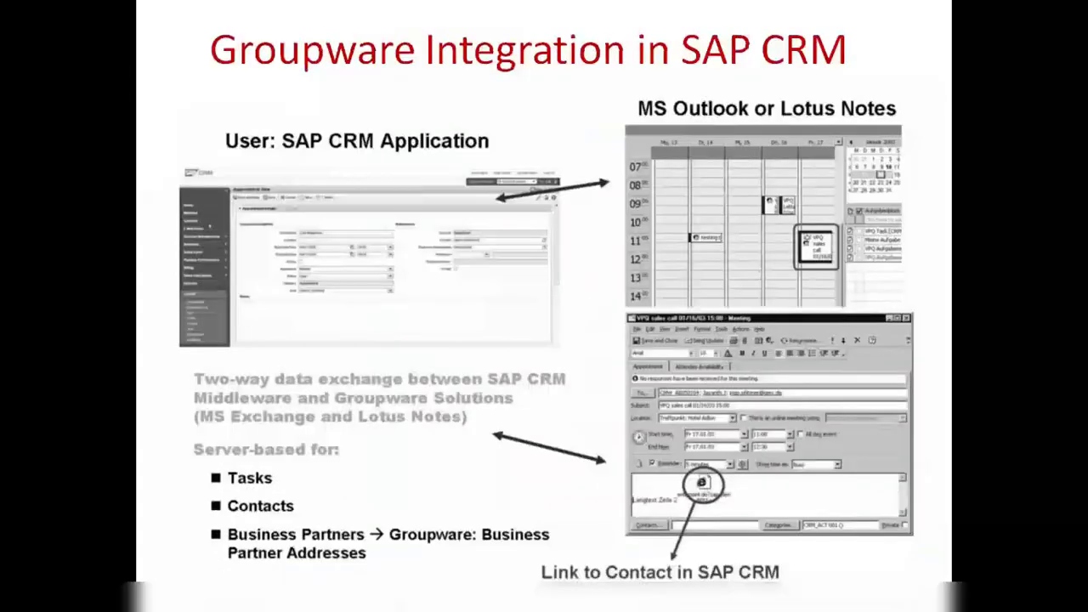
key("Left")
key("Escape")
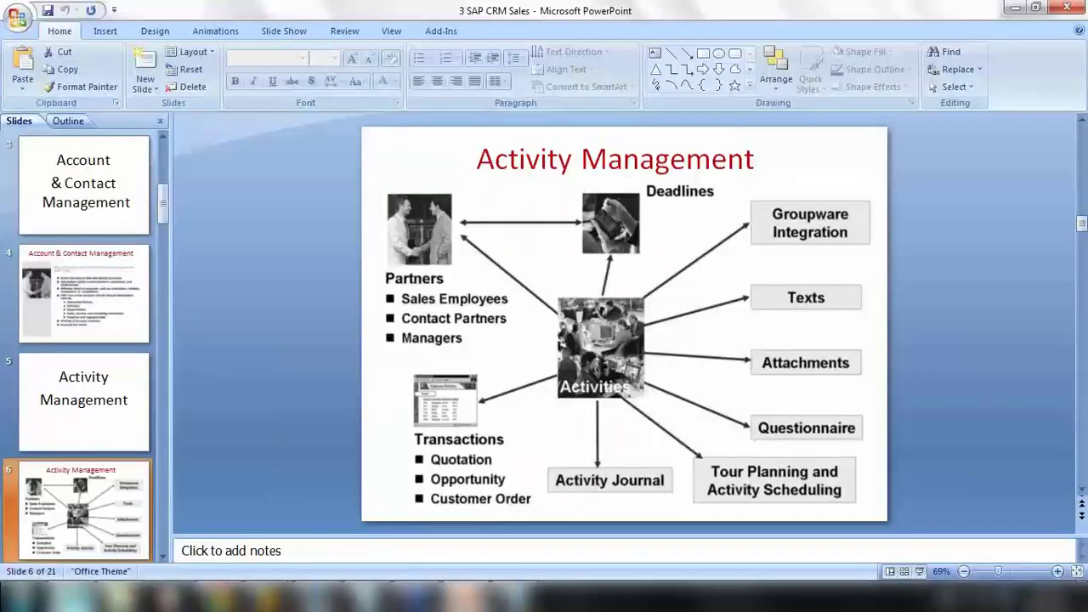
- Expand the task's Parties Involved section and highlight the Employee responsible partner function
left_click(119, 597)
scroll(274, 359, "down", 2)
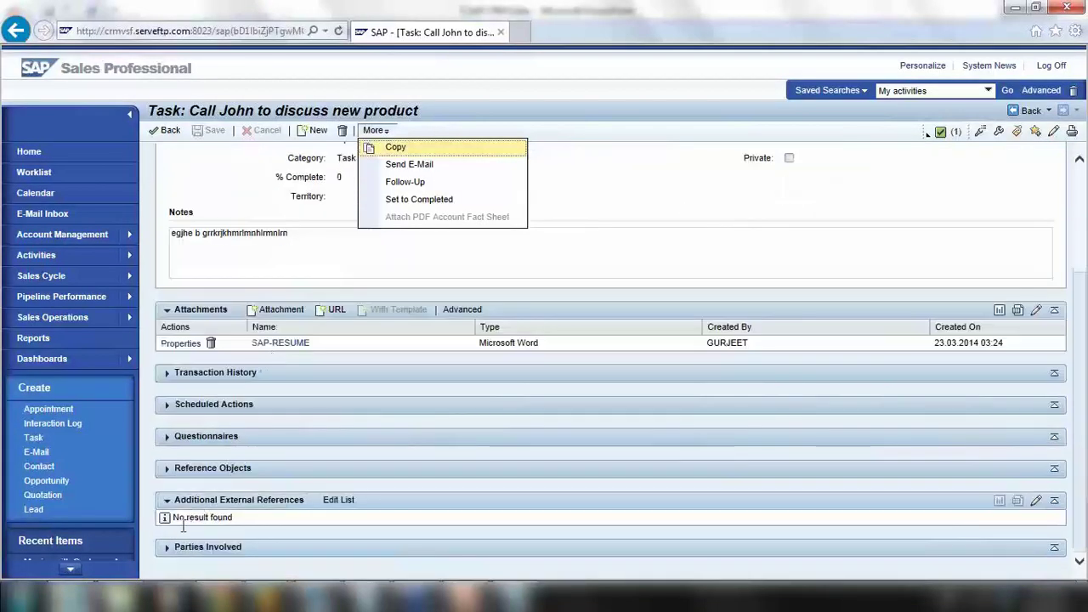
left_click(166, 548)
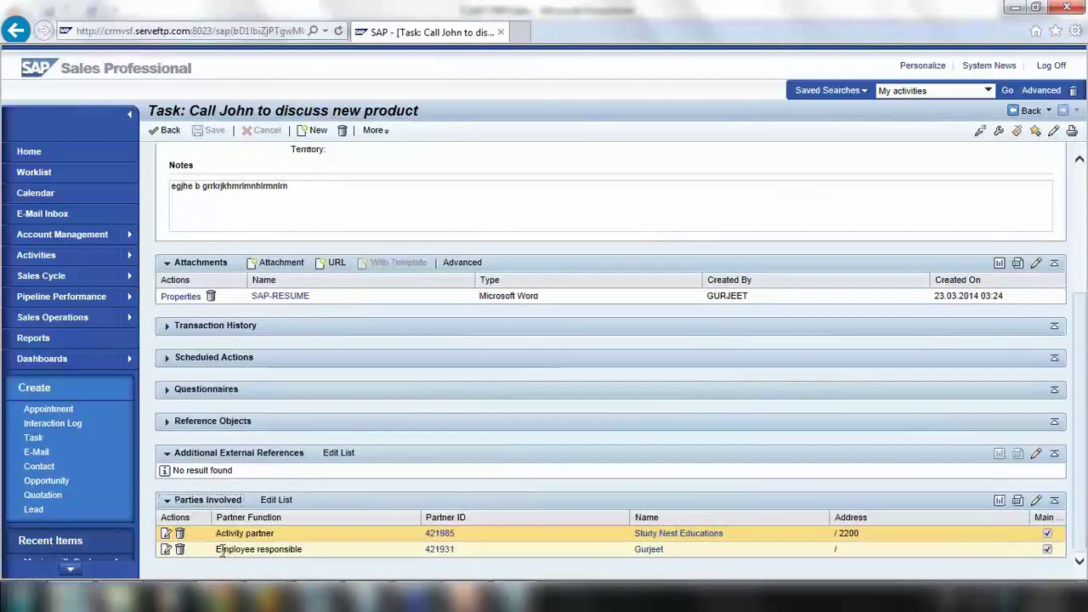
left_click_drag(223, 549, 289, 551)
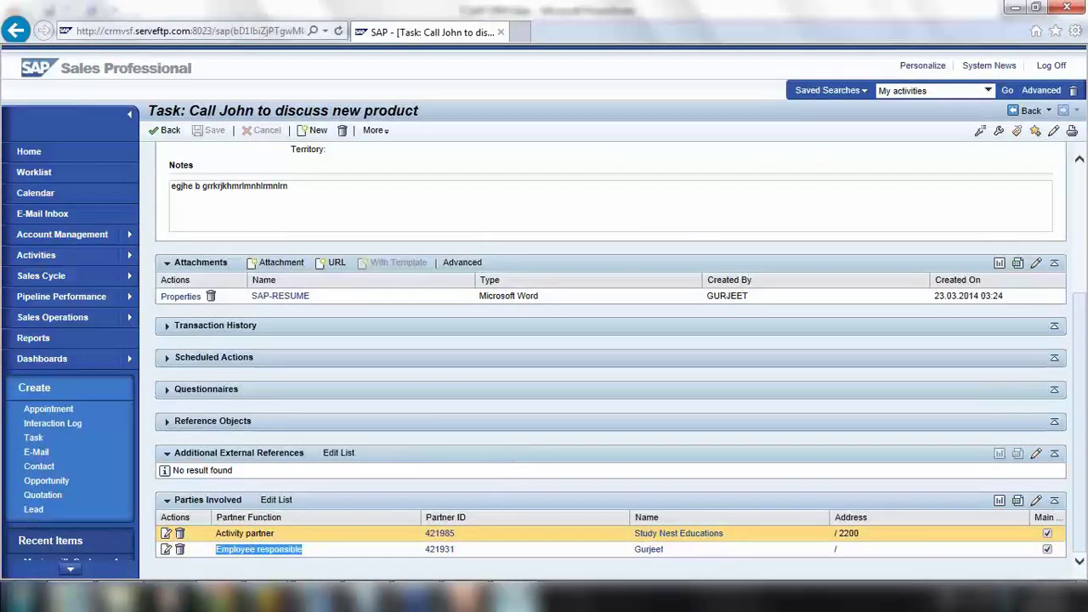
key("alt+Tab")
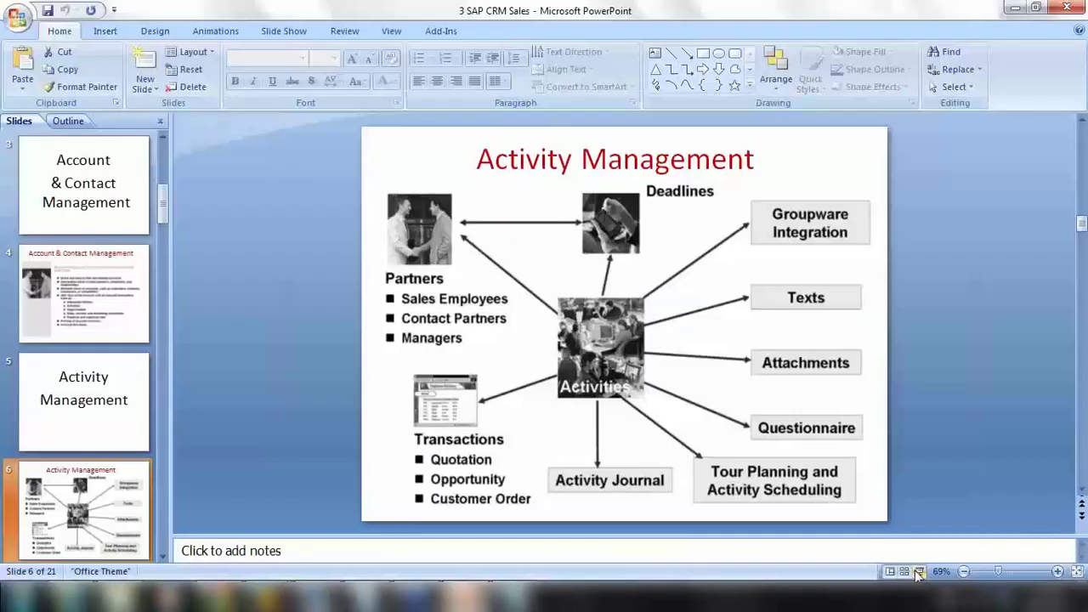
- Present the slides through Groupware Integration in SAP CRM, then bring Notepad's activity list forward
left_click(923, 572)
left_click(922, 572)
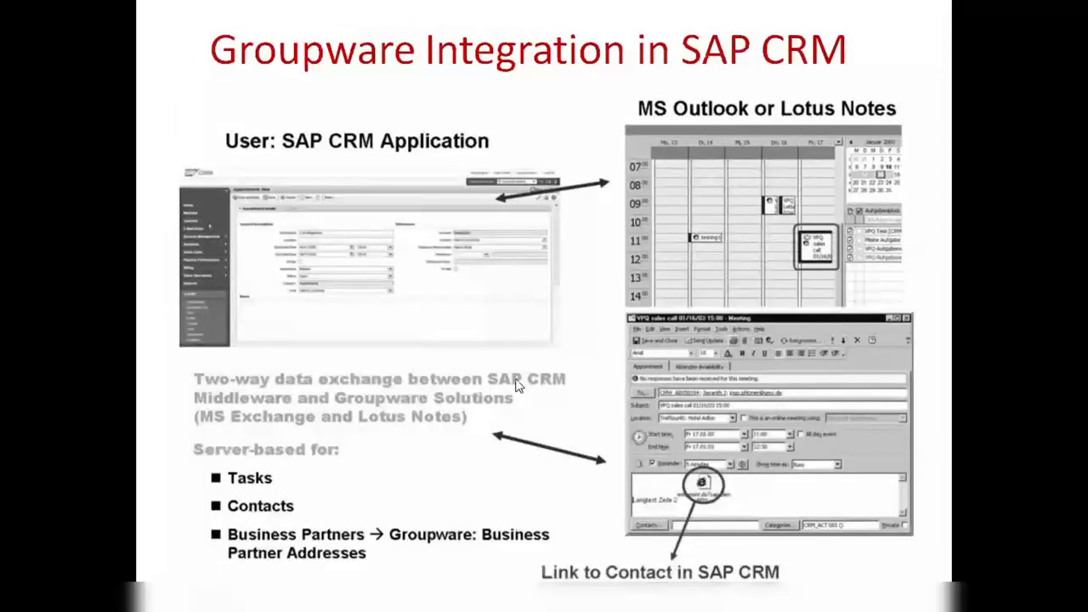
key("Escape")
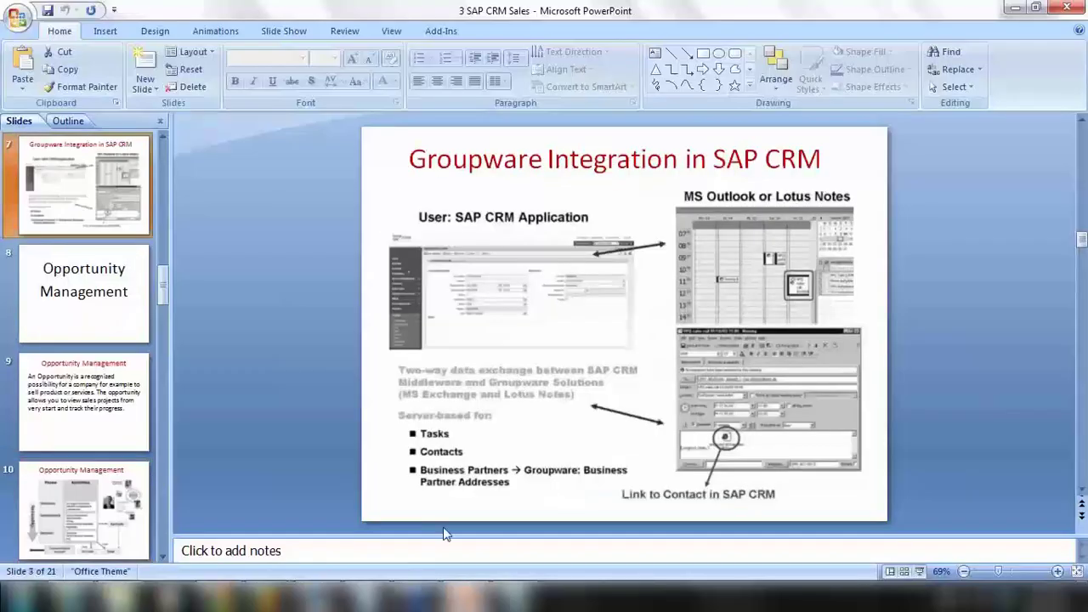
key("alt+Tab")
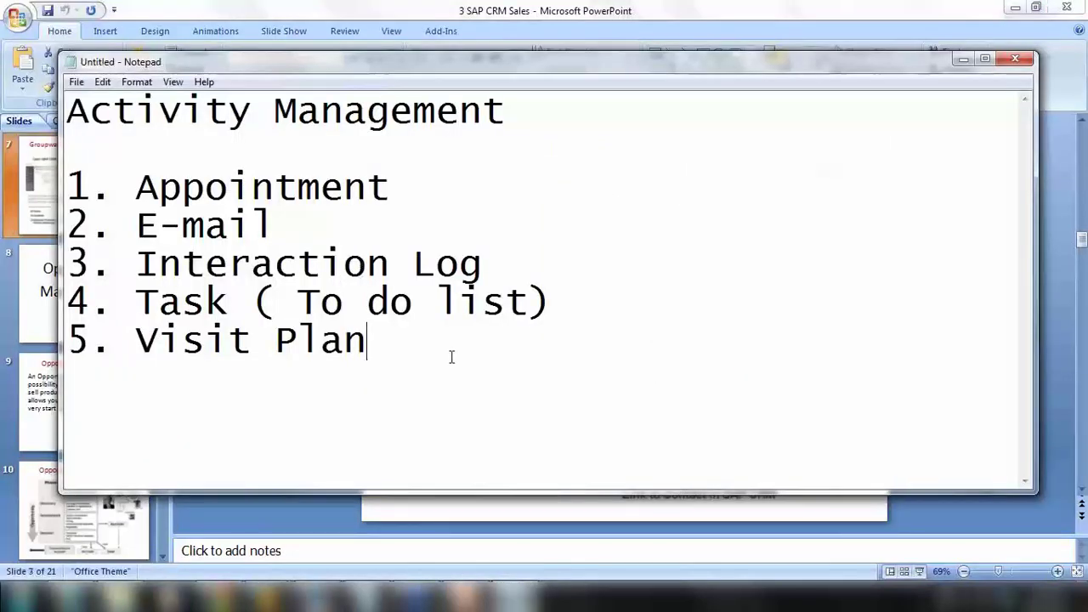
- Add a new line reading 'SAP CRM' and 'MS outlook/Lotus Note' below the activity list
key("Return")
key("Return")
key("Return")
key("Return")
key("Return")
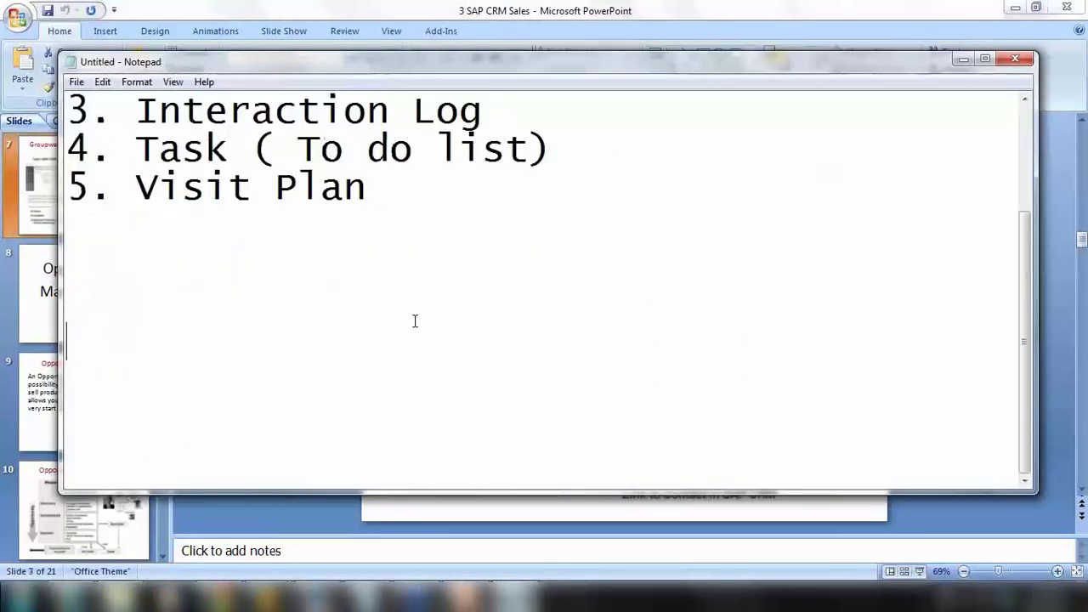
left_click(134, 292)
type("SAP CRM         ")
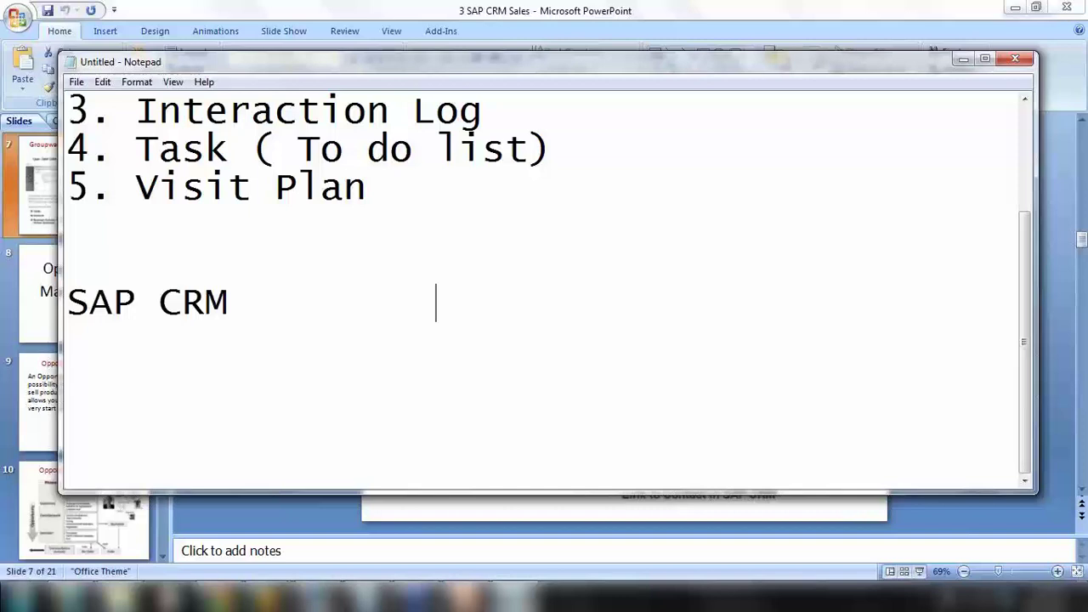
type("MS outlo")
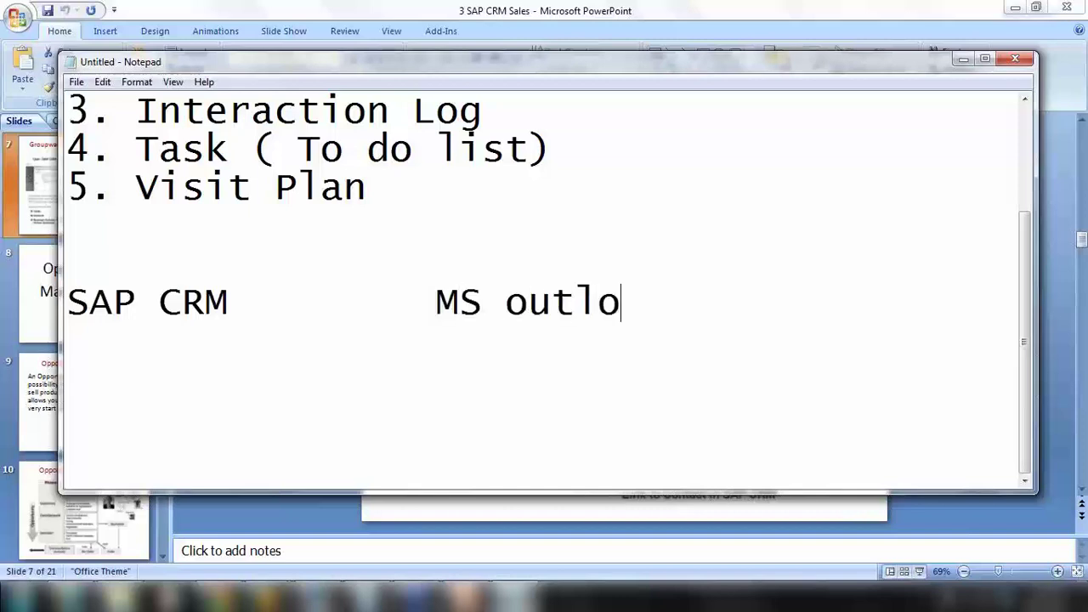
type("ok/")
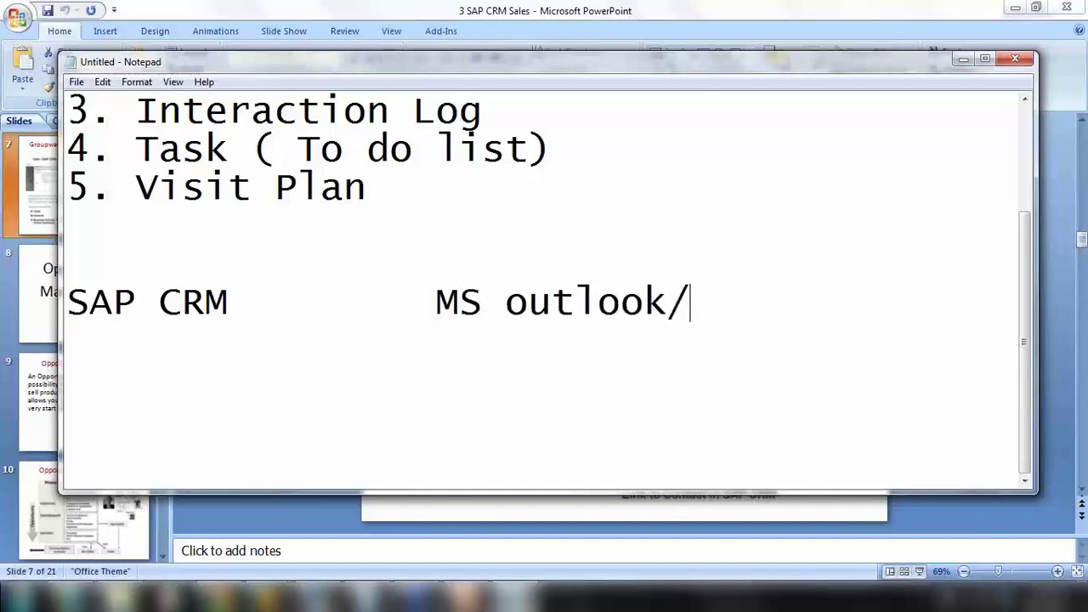
type("Lotus No")
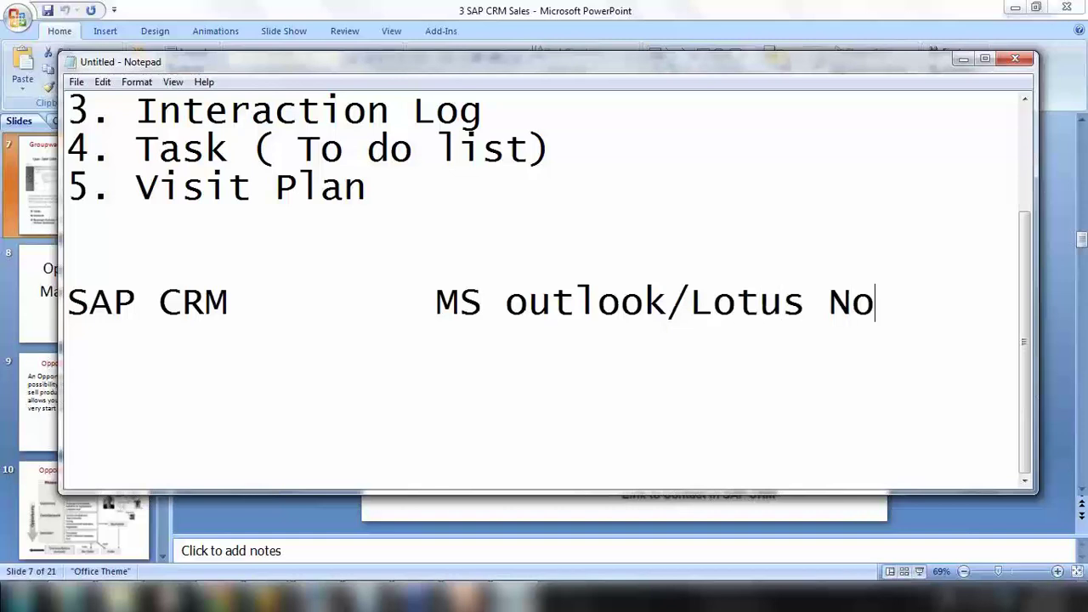
type("te")
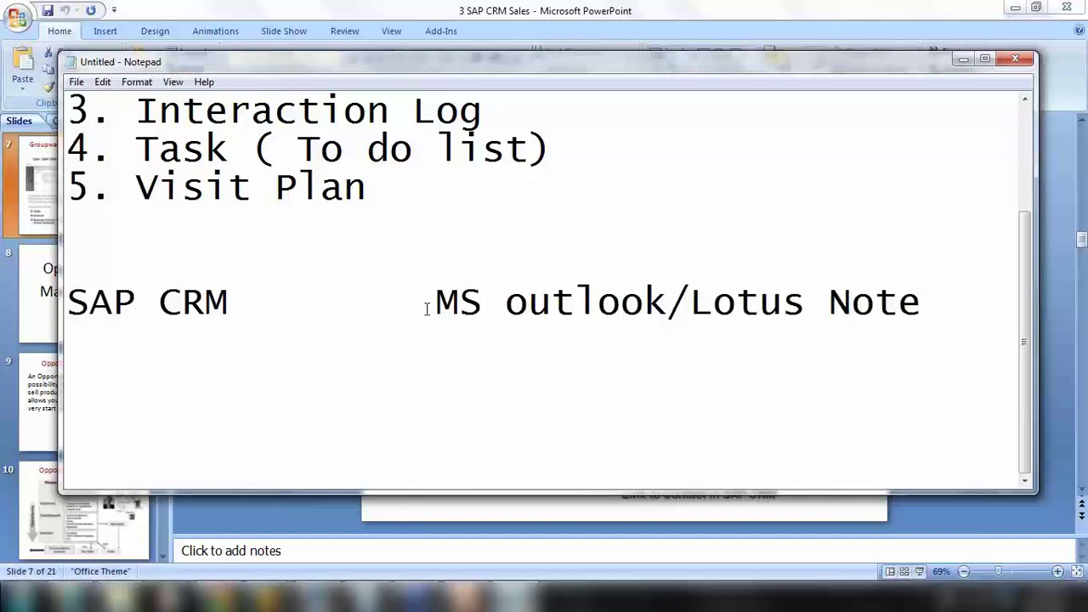
- Highlight 'SAP CRM' and 'MS outlook/Lotus Note' in turn to emphasize the pairing
left_click_drag(426, 308, 852, 335)
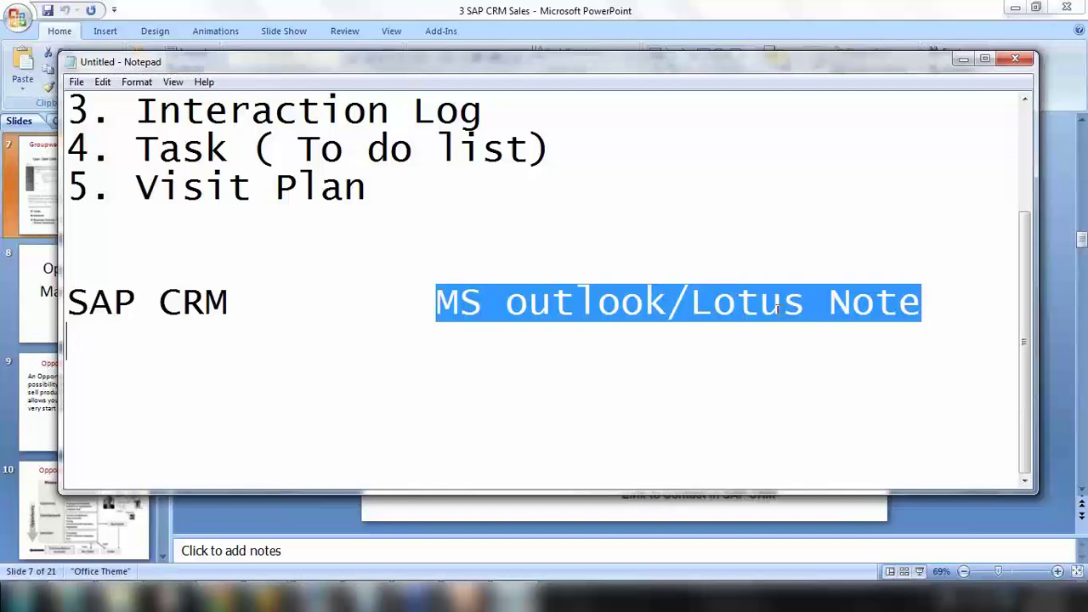
left_click(394, 381)
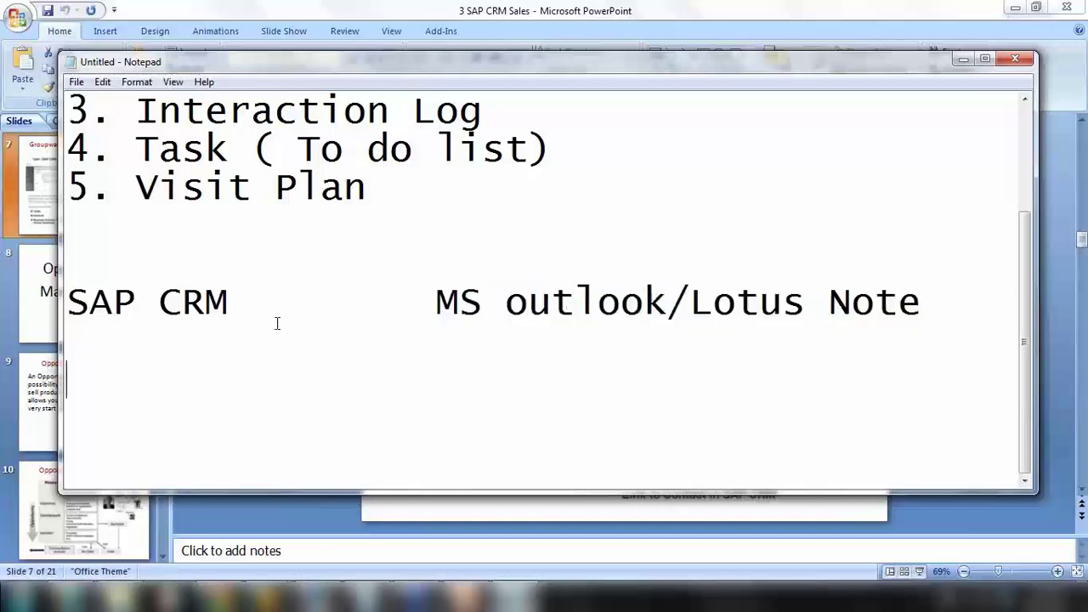
left_click_drag(436, 302, 971, 293)
left_click_drag(250, 302, 74, 297)
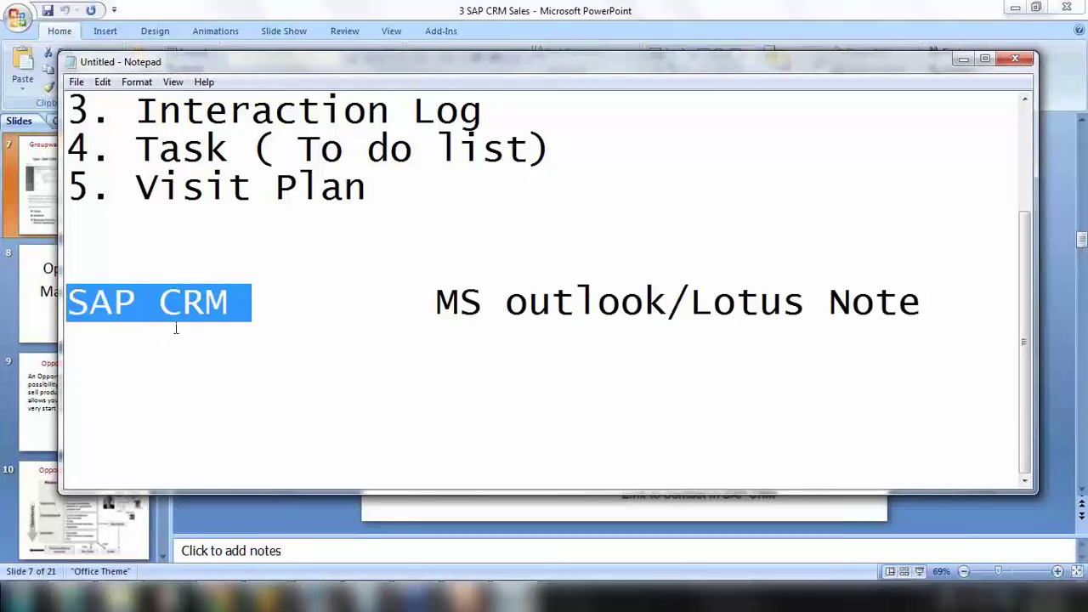
left_click_drag(88, 302, 226, 305)
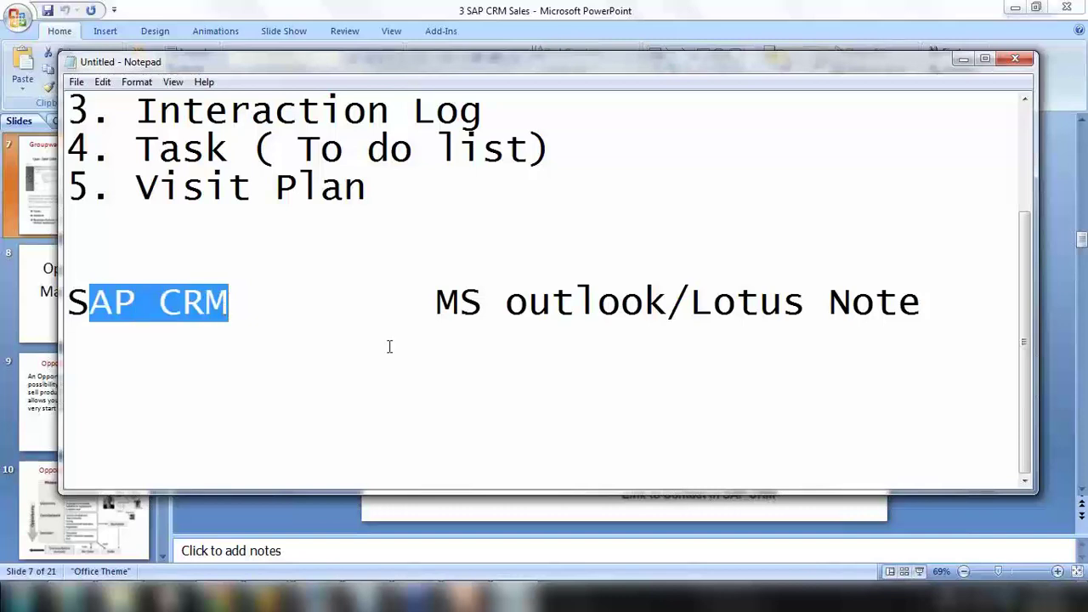
left_click_drag(439, 308, 928, 316)
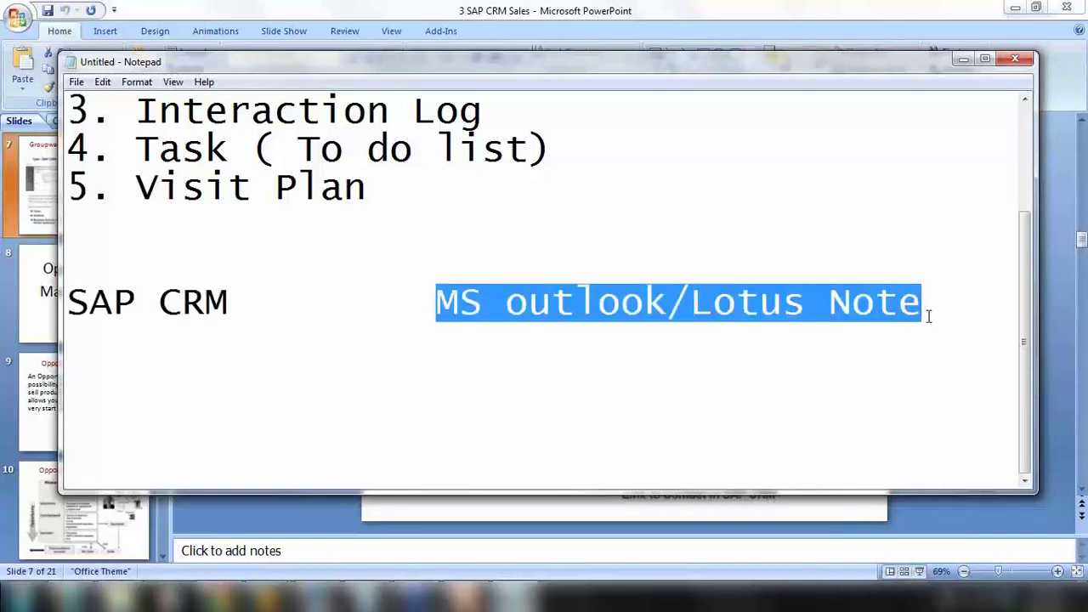
left_click(232, 342)
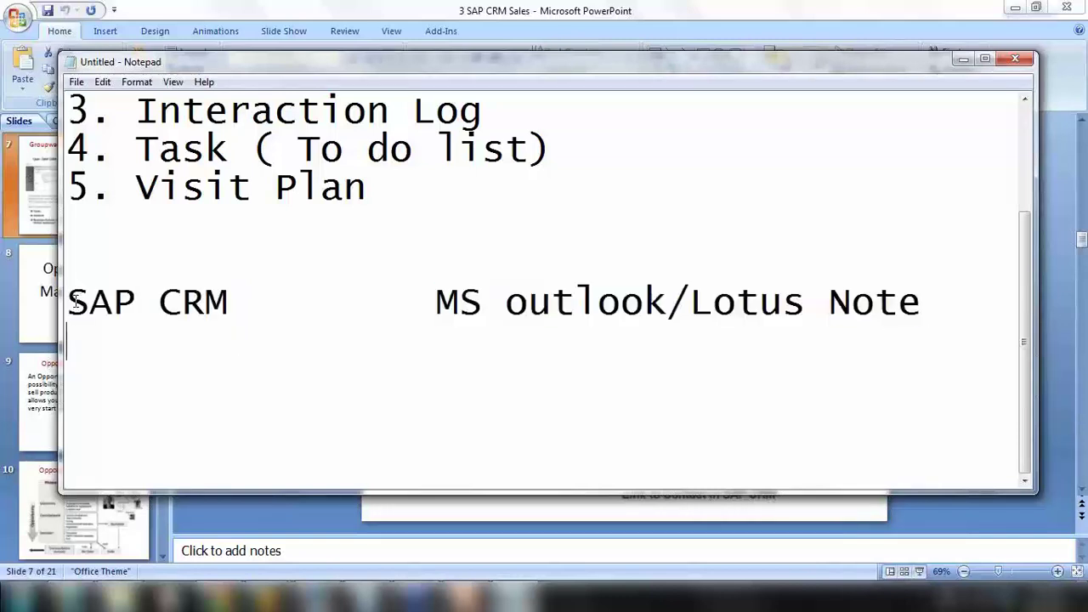
left_click_drag(75, 303, 251, 304)
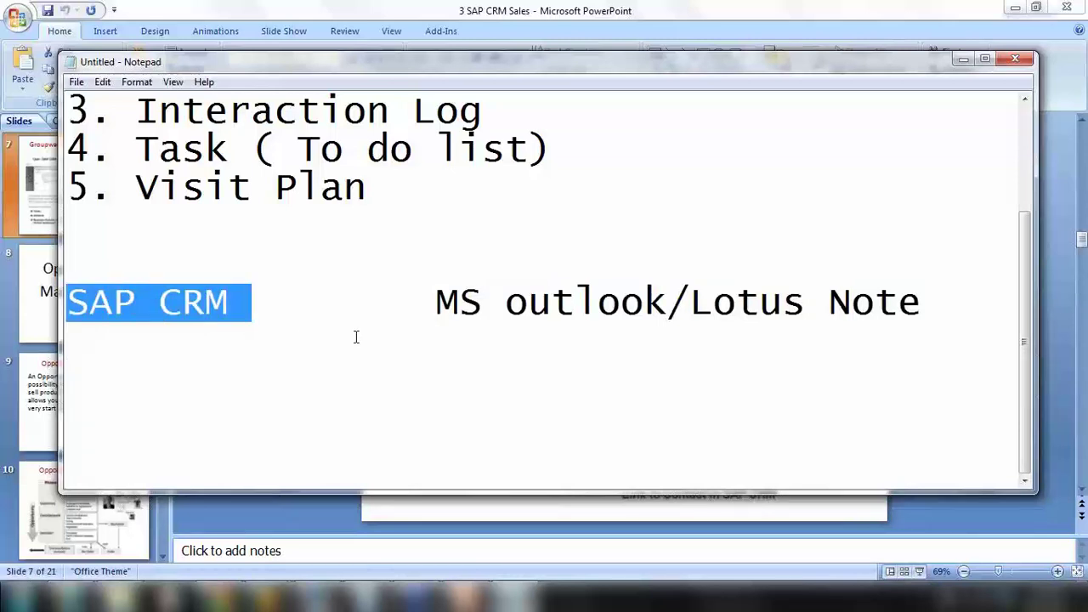
left_click(437, 330)
left_click_drag(437, 301, 932, 310)
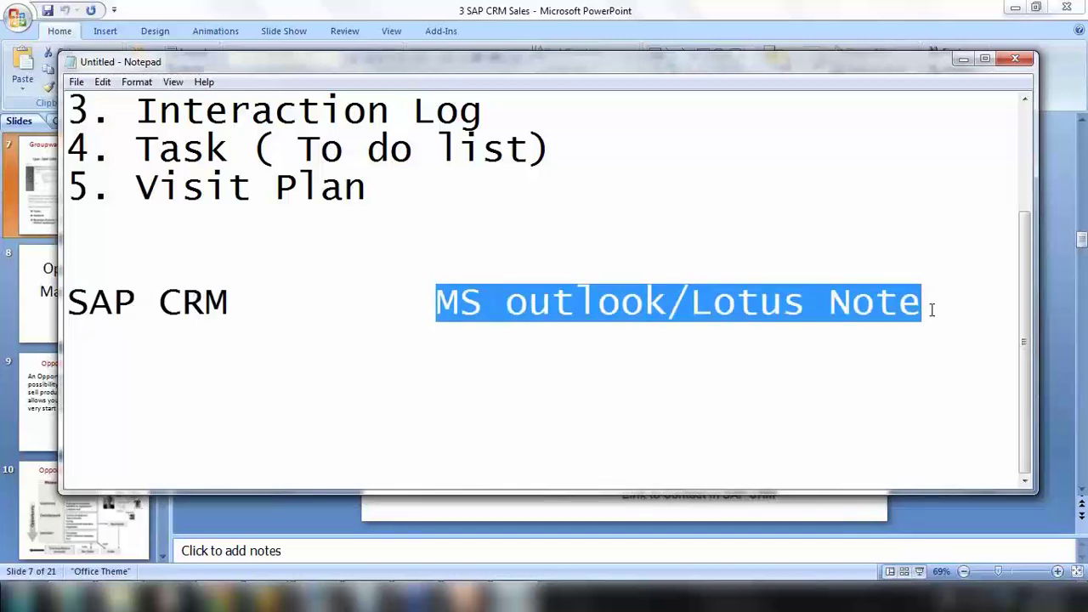
left_click(437, 403)
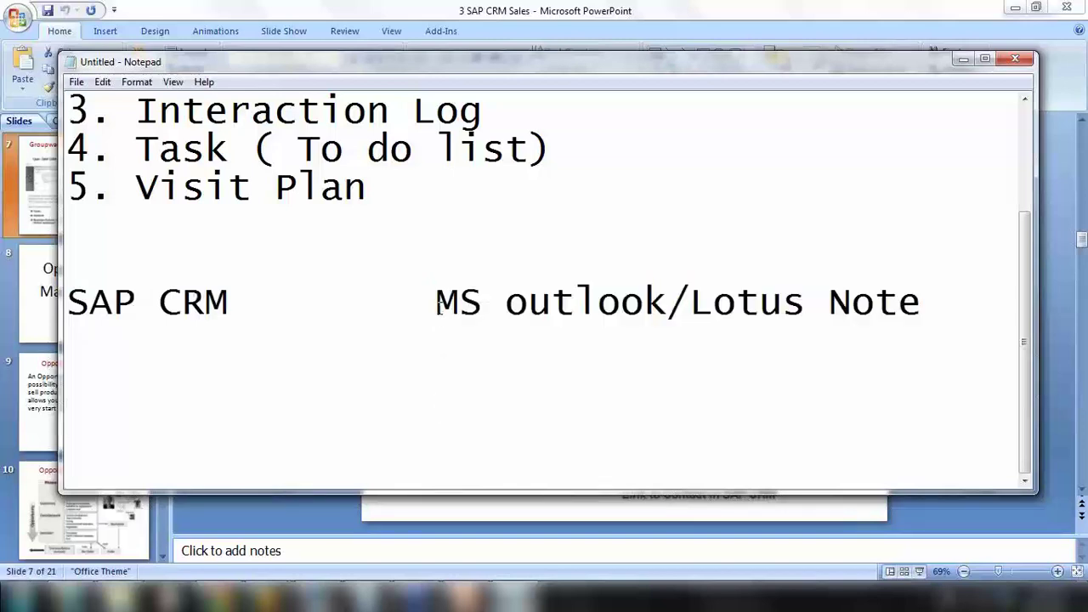
left_click_drag(437, 305, 668, 306)
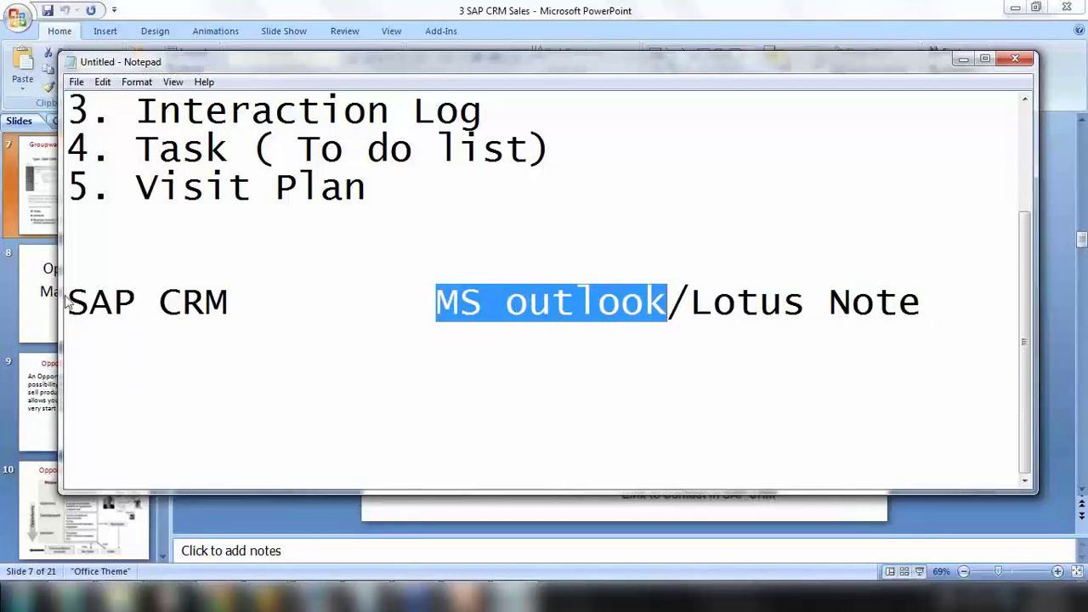
left_click_drag(68, 302, 229, 304)
left_click_drag(437, 303, 667, 304)
left_click(394, 348)
left_click_drag(120, 293, 213, 297)
left_click_drag(436, 299, 892, 320)
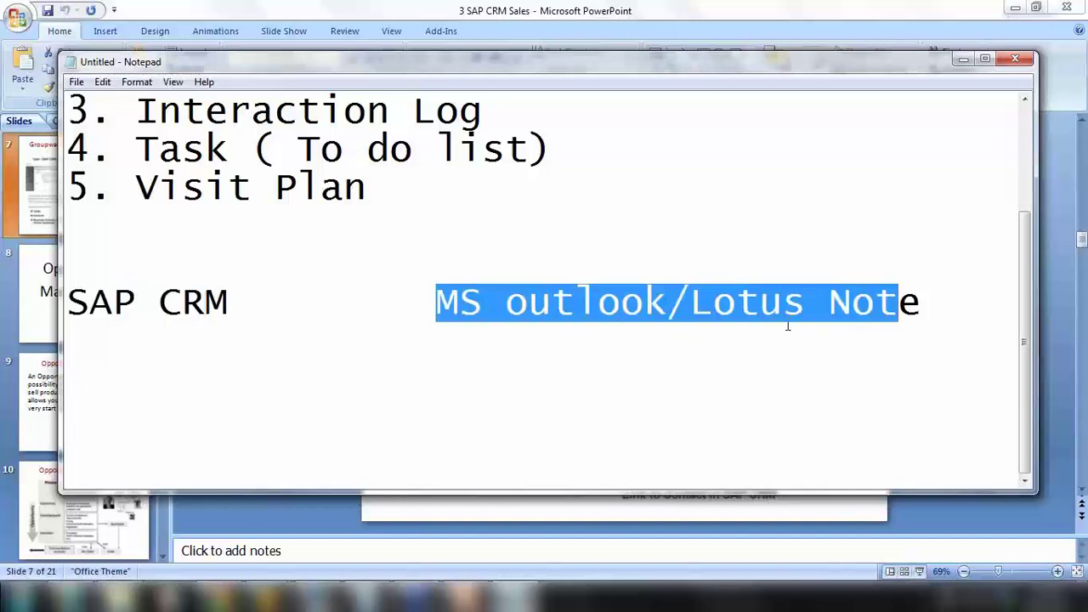
left_click(916, 308)
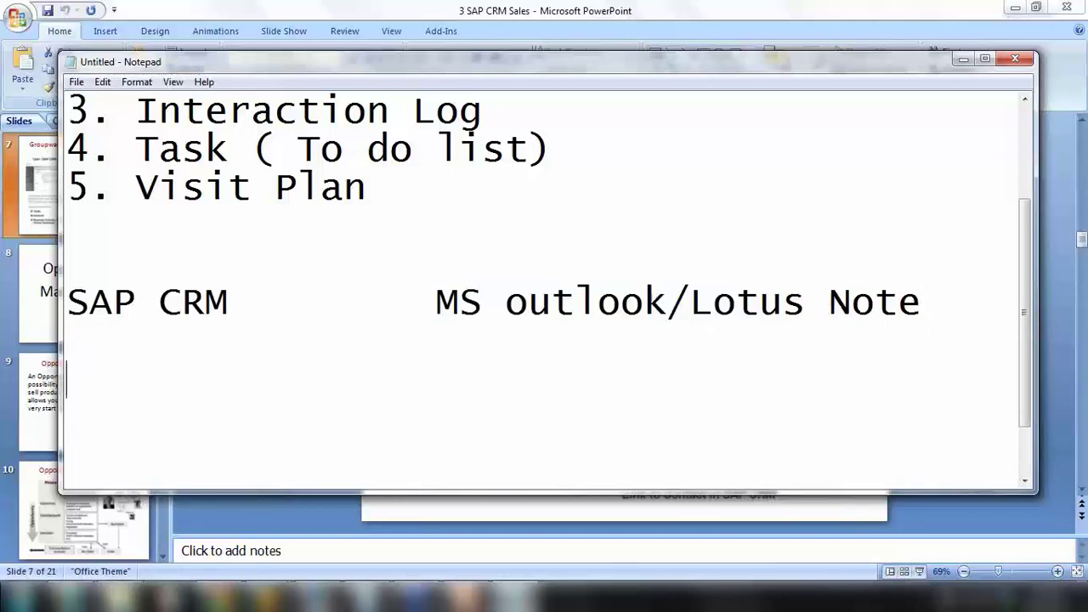
- Add a 'Groupware Integration' heading with items '1. Contacts' and '2.' beneath it
type("Gro")
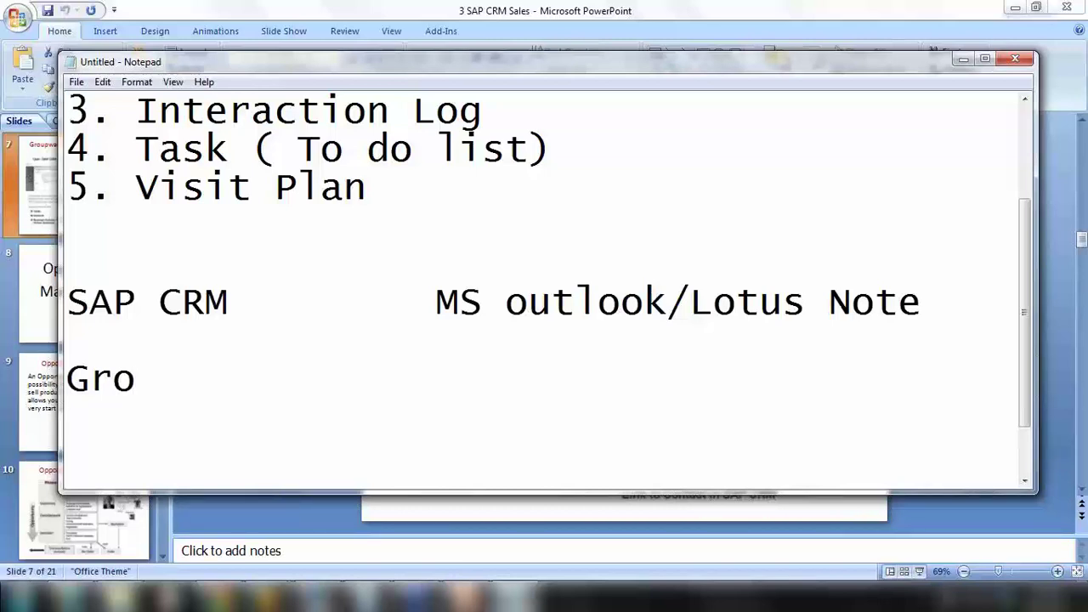
type("upware")
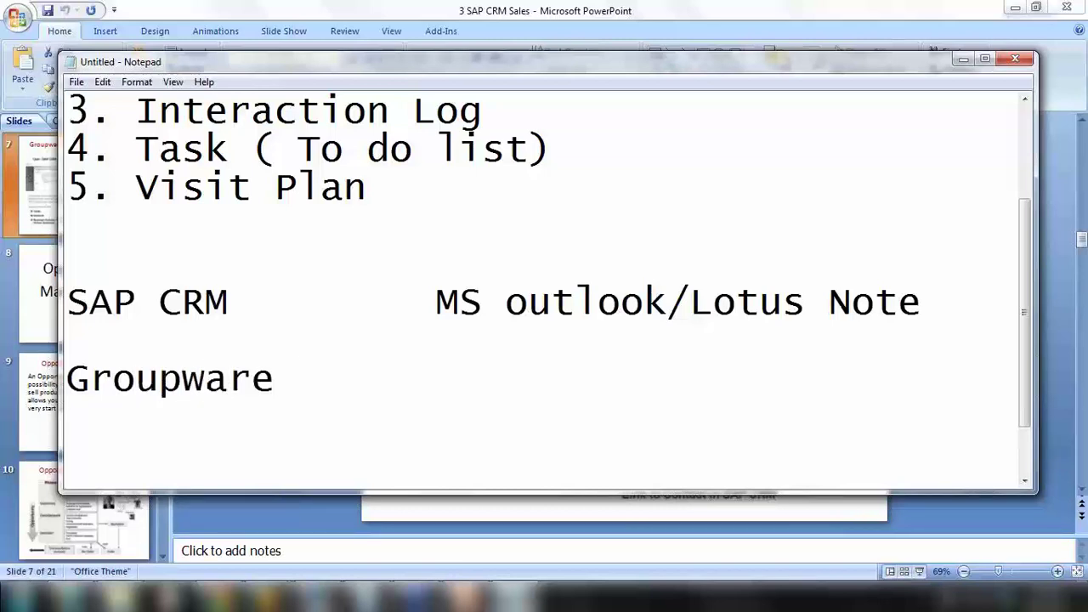
type(" Inte")
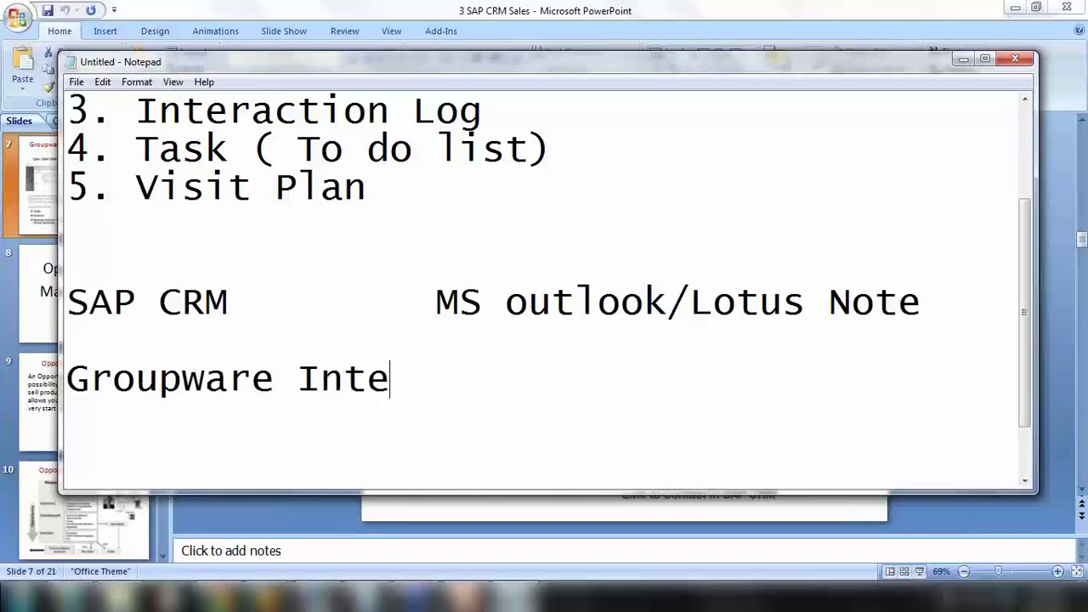
type("gration")
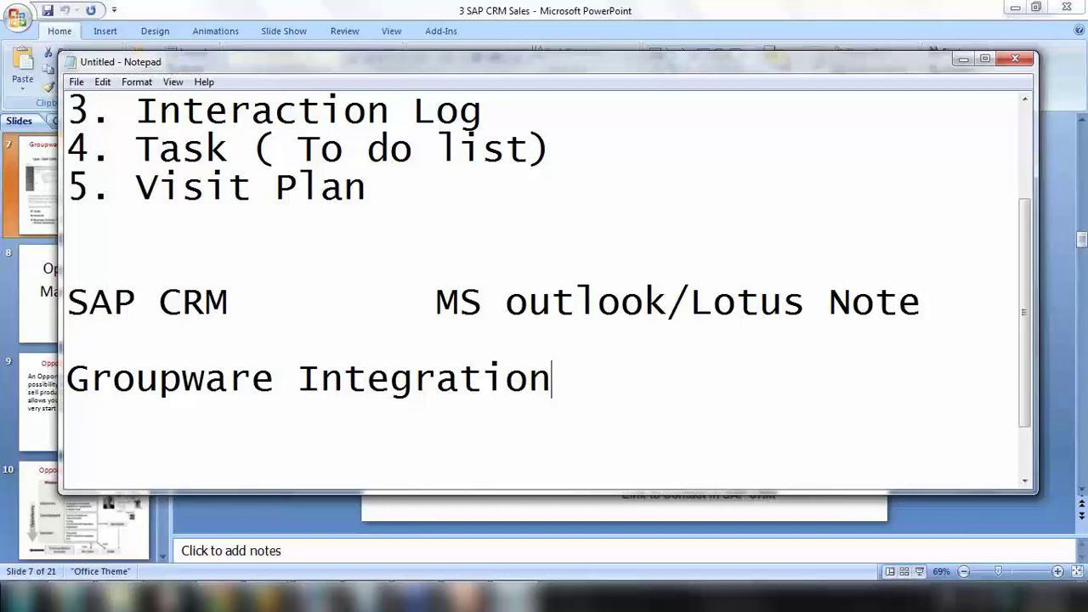
key("Return")
left_click_drag(68, 301, 225, 306)
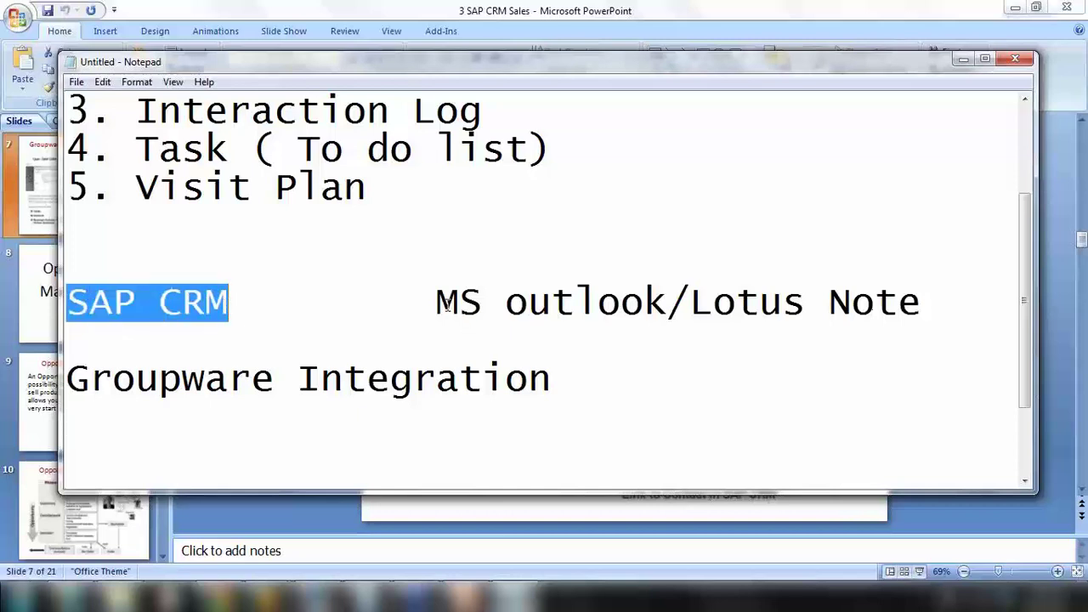
left_click_drag(435, 302, 663, 306)
left_click(590, 381)
key("Return")
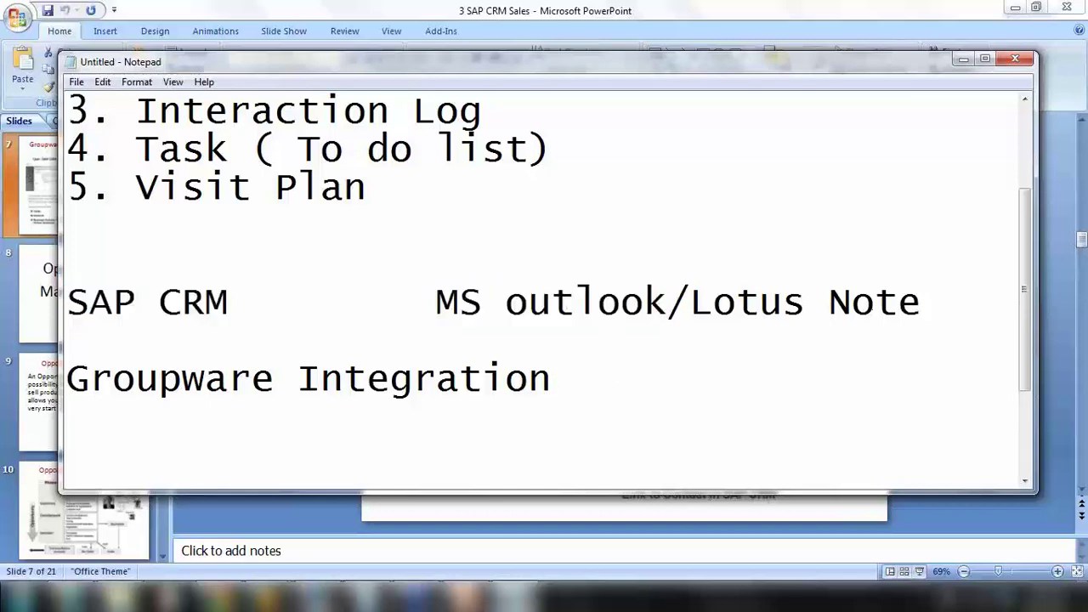
type("1. Contacts")
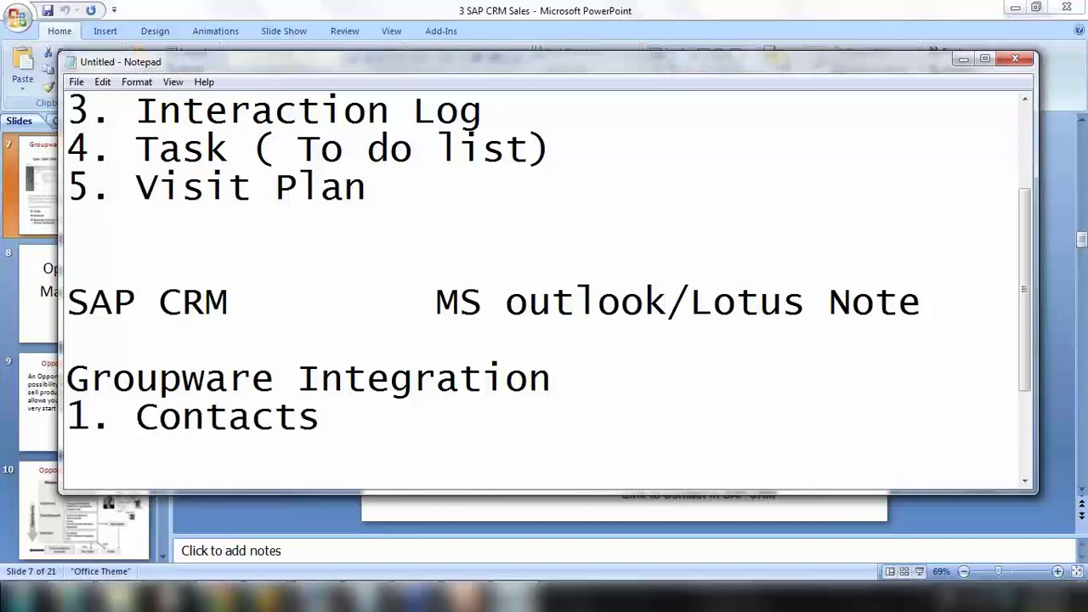
key("Return")
type("2.")
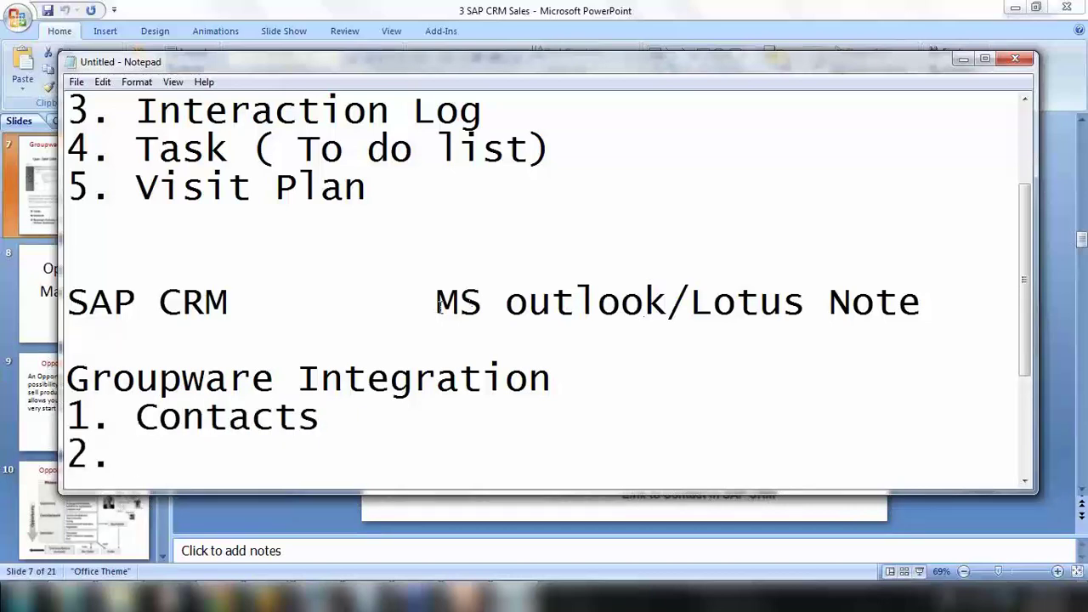
- Highlight both sides of the SAP CRM / MS outlook/Lotus Note line and return to item 2
left_click_drag(435, 306, 898, 306)
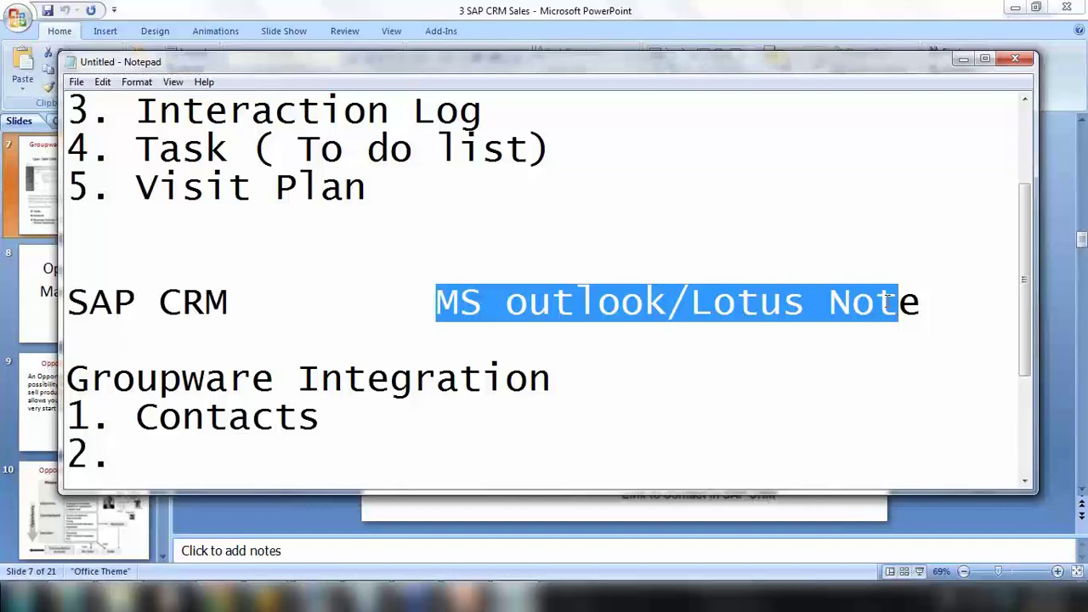
left_click(772, 358)
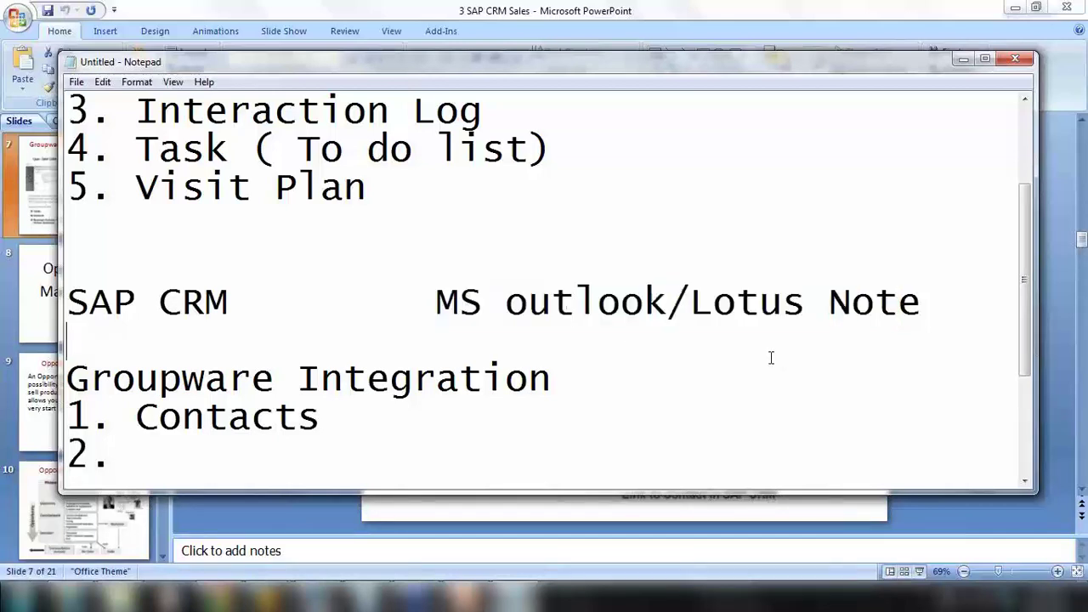
left_click_drag(437, 302, 926, 306)
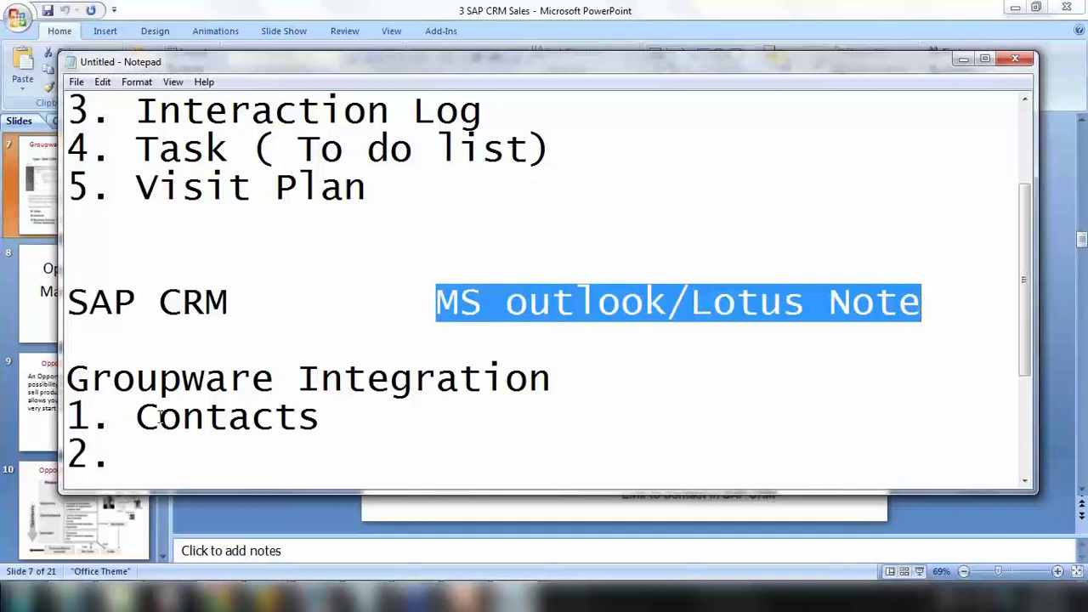
left_click_drag(436, 303, 876, 312)
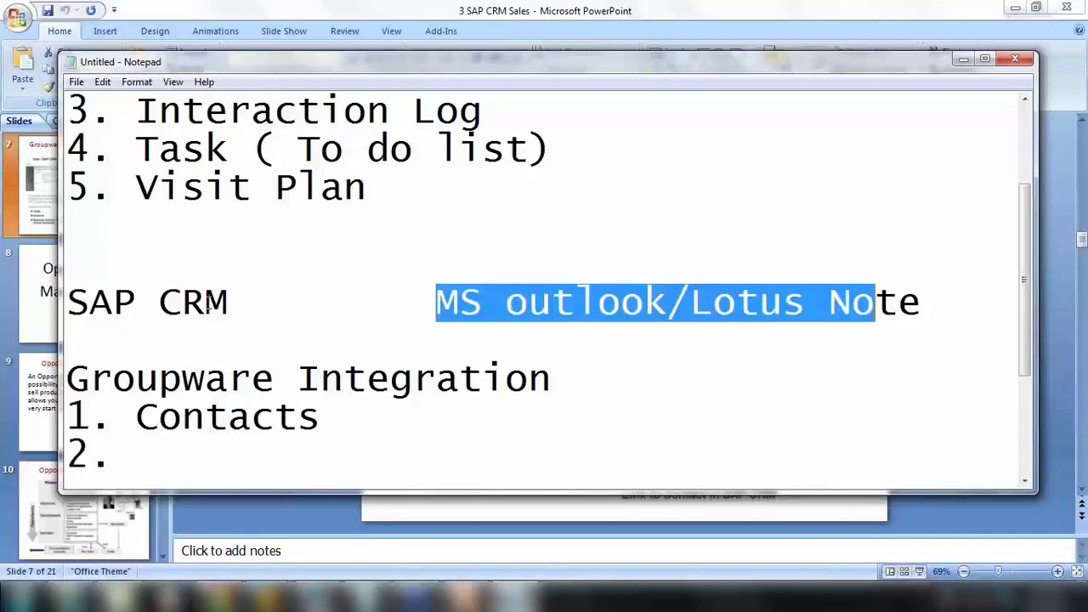
left_click_drag(114, 303, 206, 305)
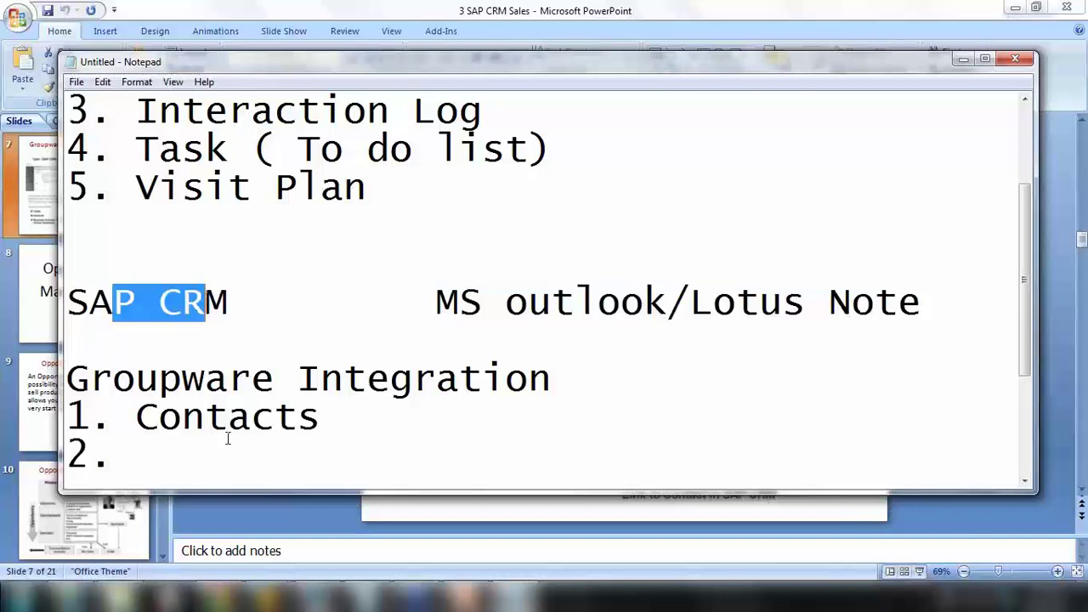
left_click(185, 439)
scroll(218, 421, "down", 2)
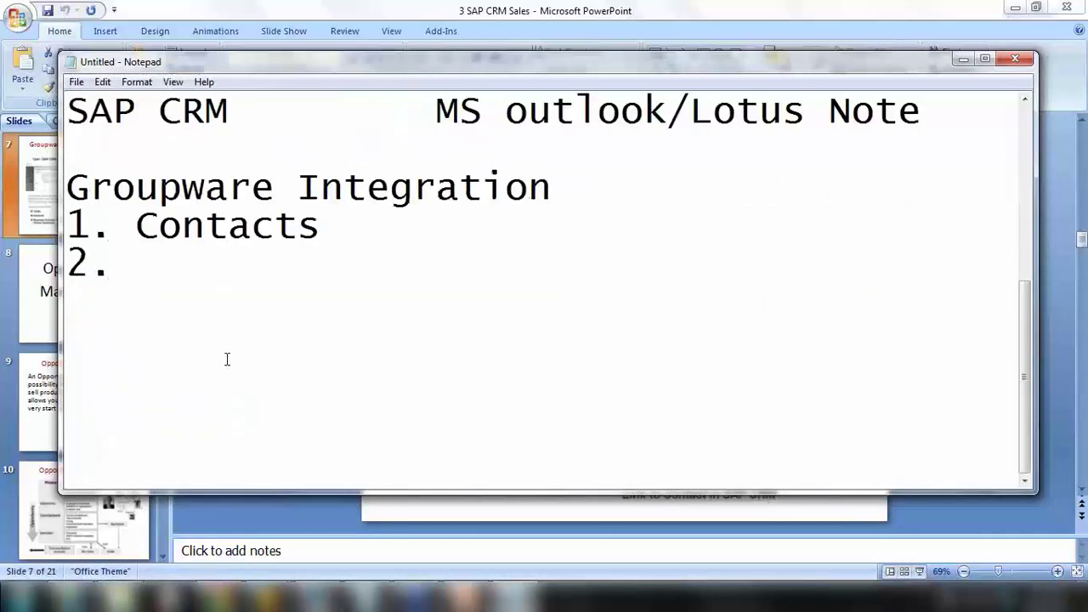
- Complete item 2 as 'Task' and glance at the Groupware Integration in SAP CRM slide
type("Task")
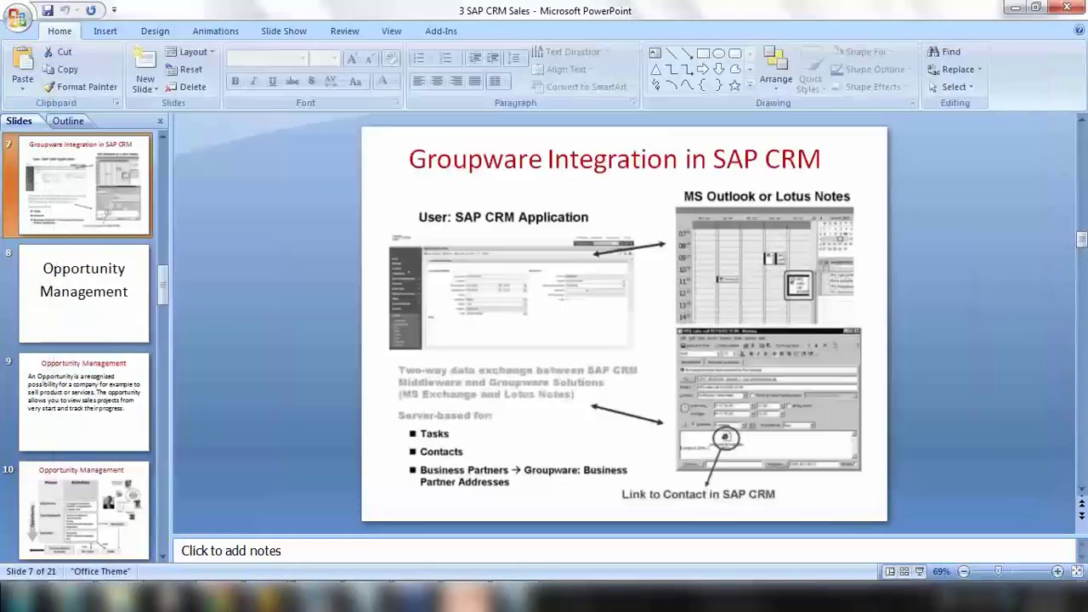
left_click(473, 597)
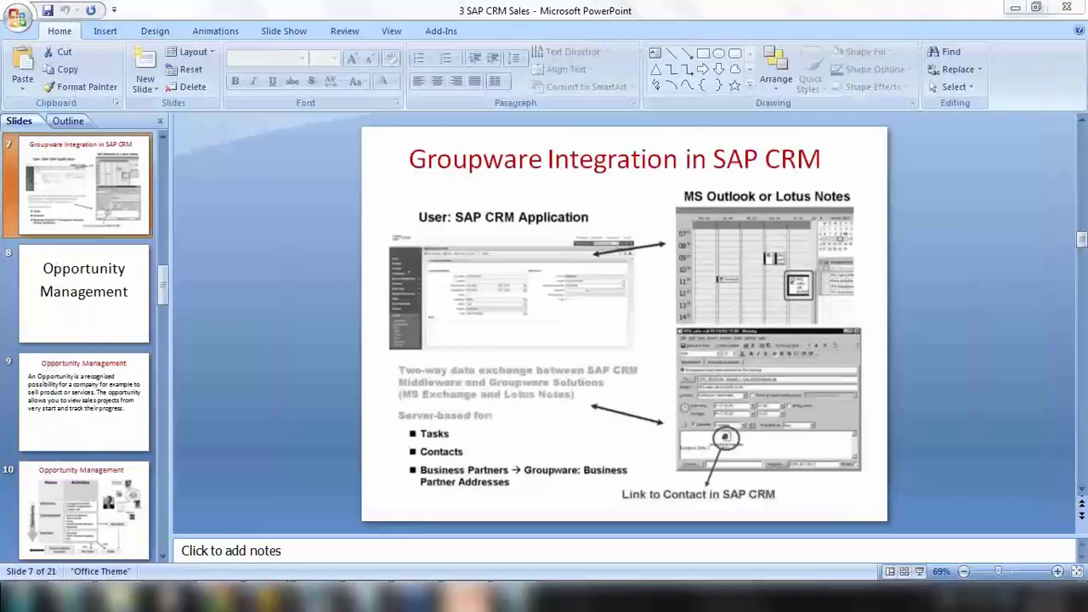
key("alt+Tab")
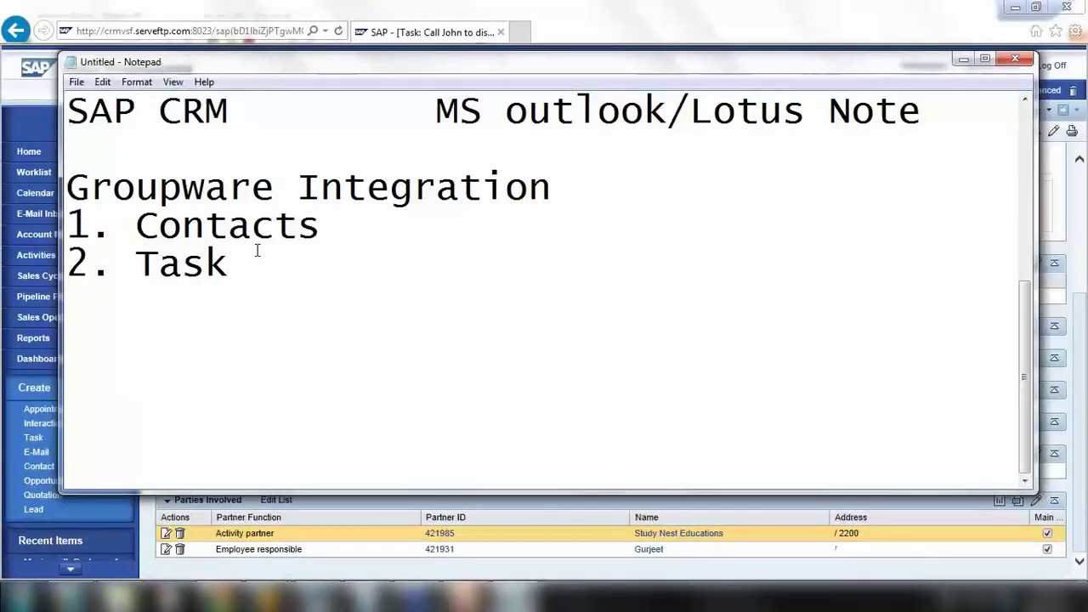
- Add '3. Appointment' as the third Groupware Integration item, correcting the typo
key("Return")
type("3. Appo")
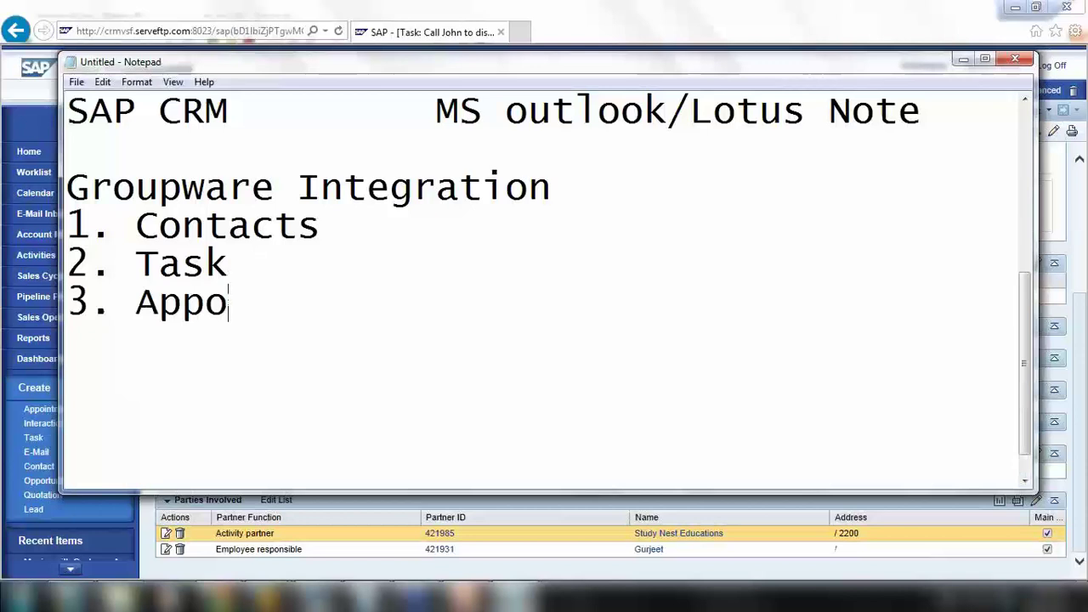
type("itn")
key("BackSpace")
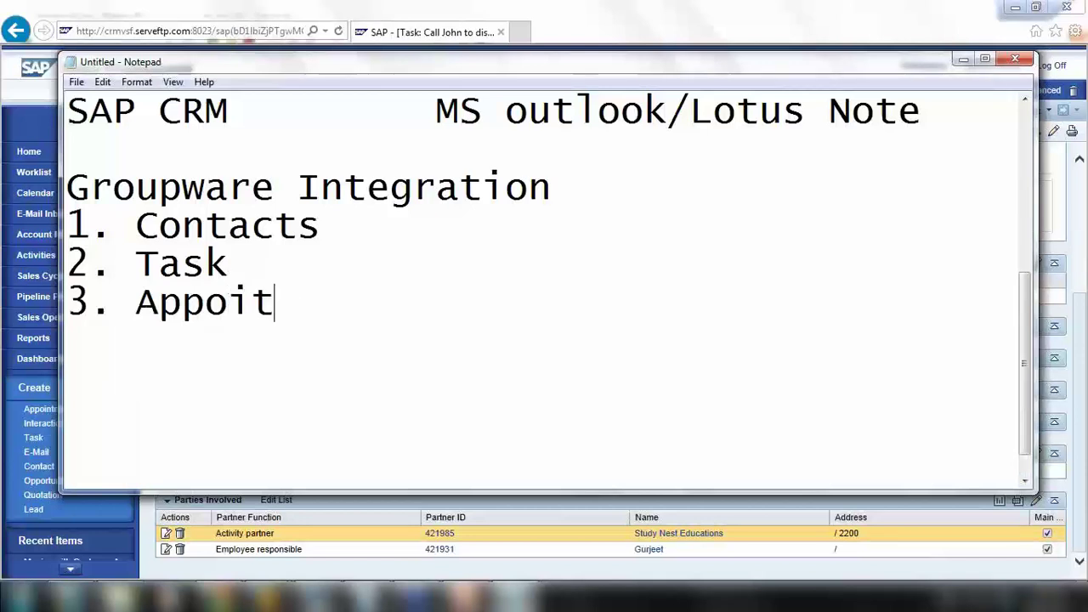
key("BackSpace")
type("ntment")
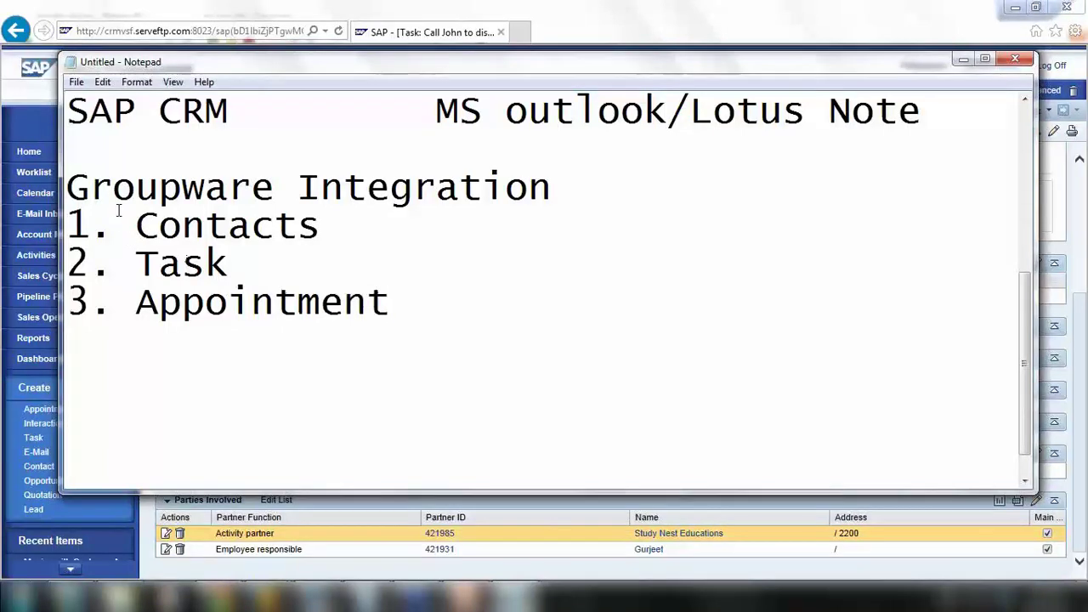
- Highlight SAP CRM, MS outlook, Task, Appointment and the heading, then minimize Notepad
scroll(119, 217, "up", 1)
left_click(88, 219)
left_click_drag(89, 220, 321, 225)
left_click_drag(435, 225, 899, 226)
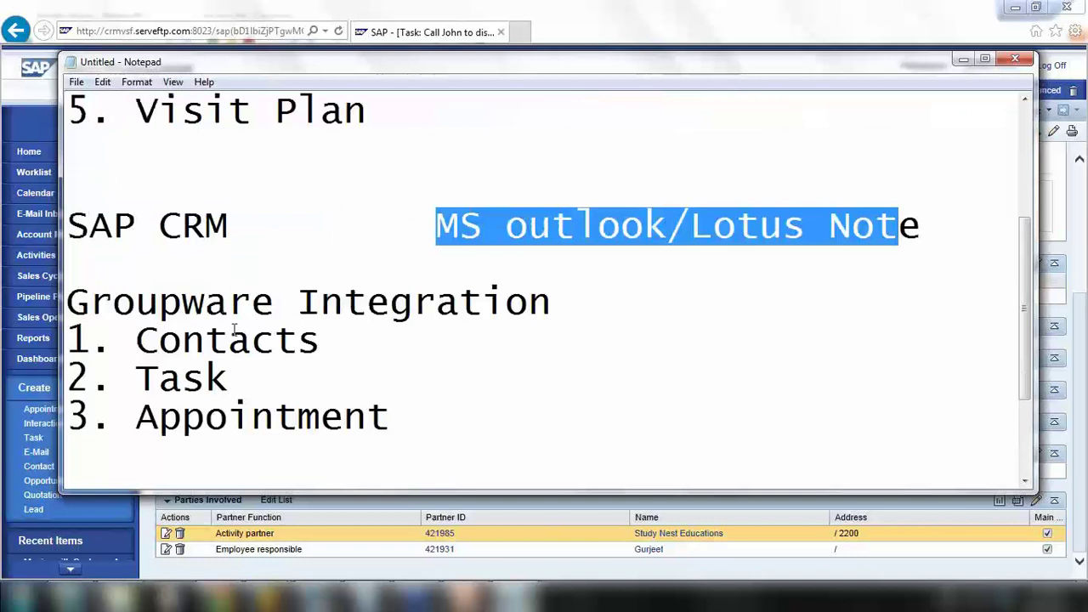
left_click_drag(136, 378, 230, 380)
left_click_drag(182, 417, 274, 416)
left_click(436, 225)
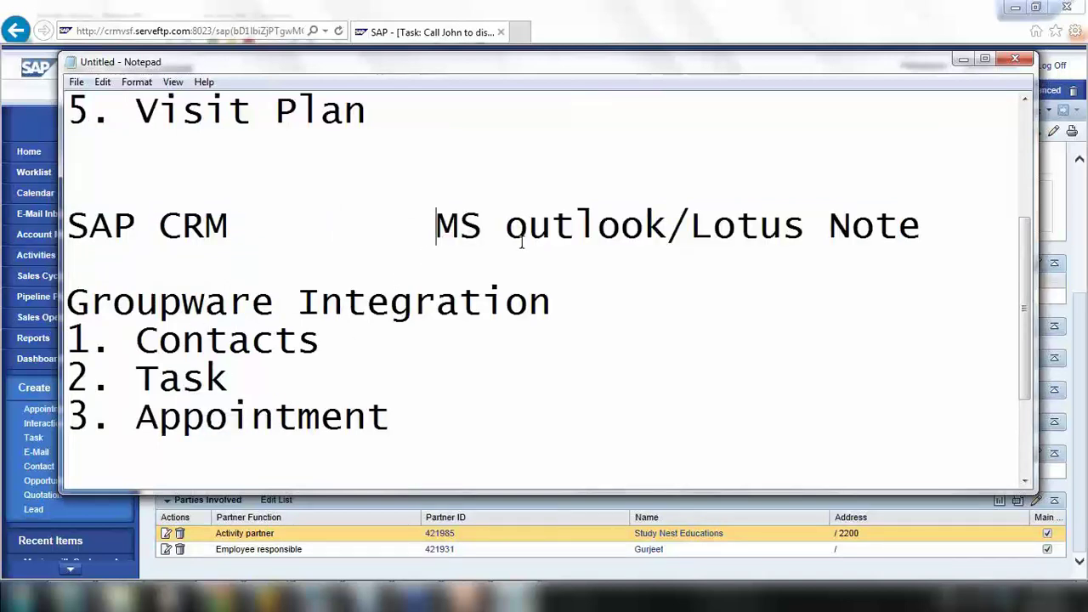
left_click_drag(435, 225, 691, 225)
left_click_drag(227, 226, 114, 225)
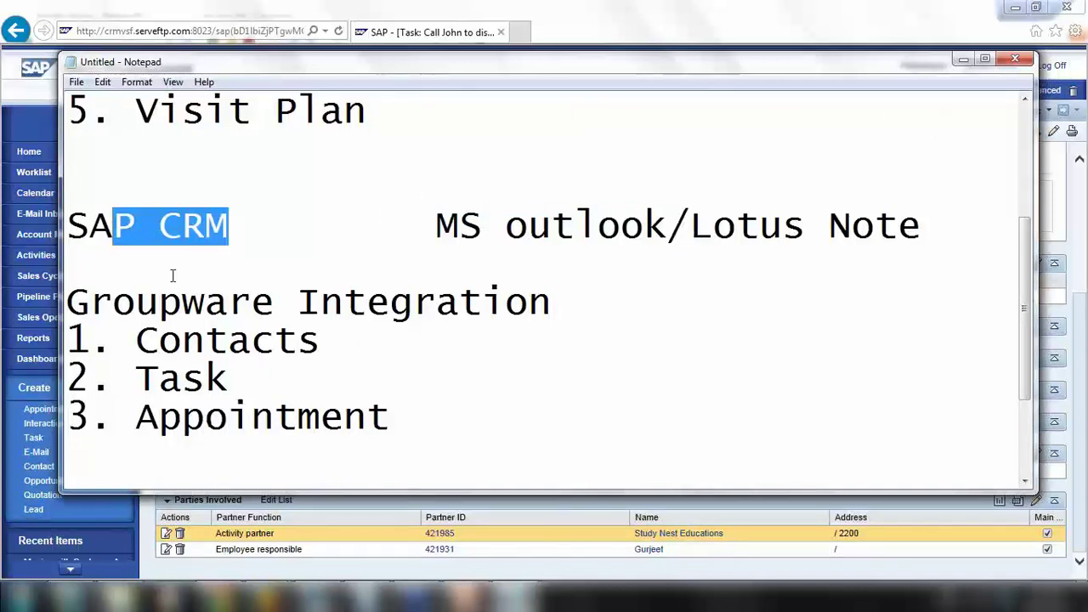
left_click_drag(90, 300, 493, 309)
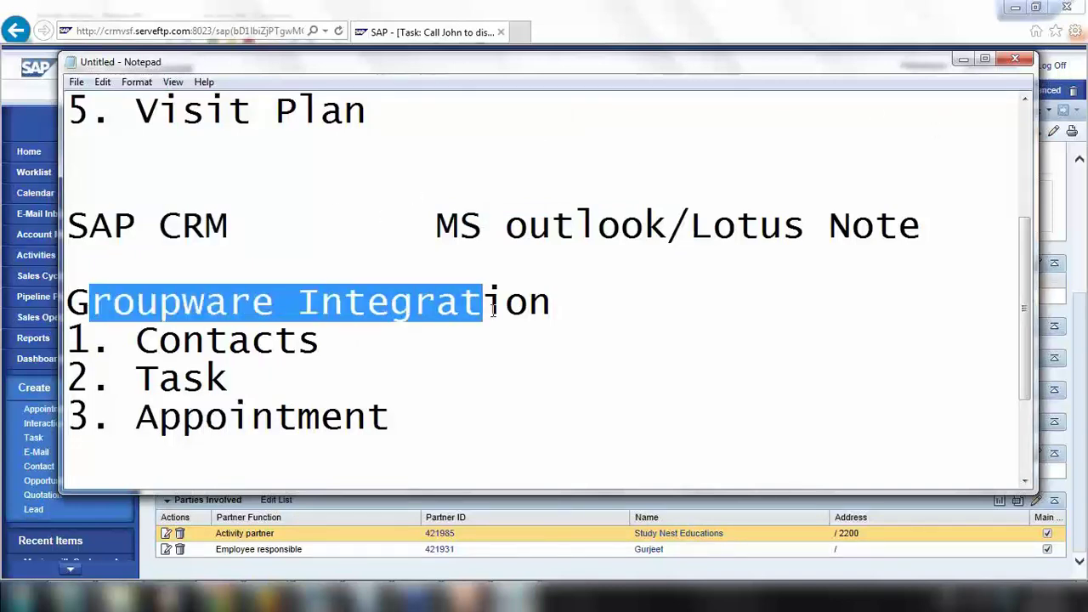
left_click(960, 61)
scroll(215, 254, "up", 5)
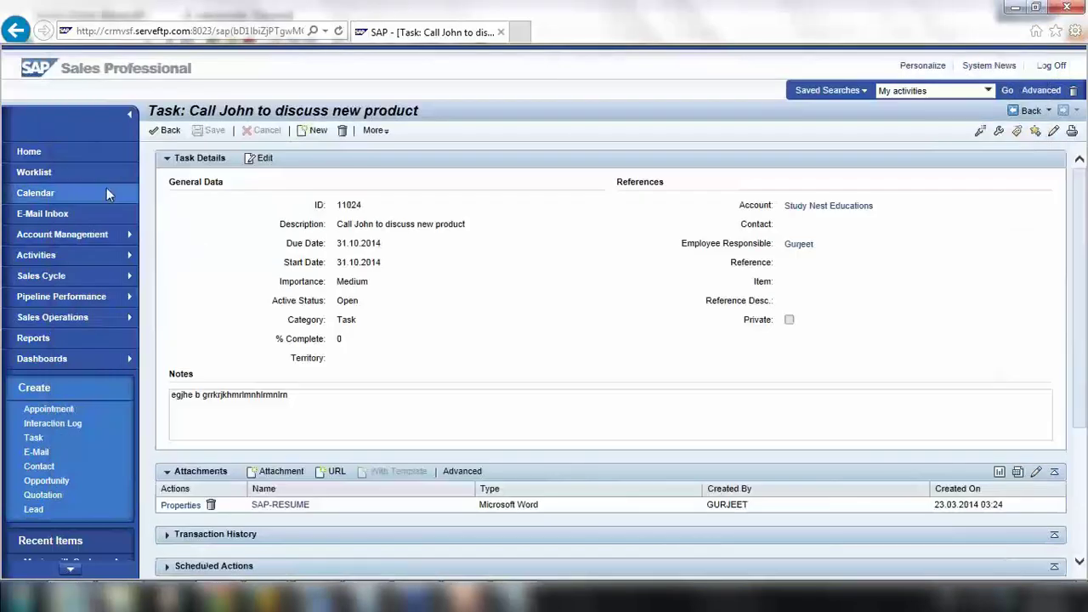
- Try syncing the SAP CRM calendar with groupware, cancel the failure prompt, and return to Notepad
left_click(372, 244)
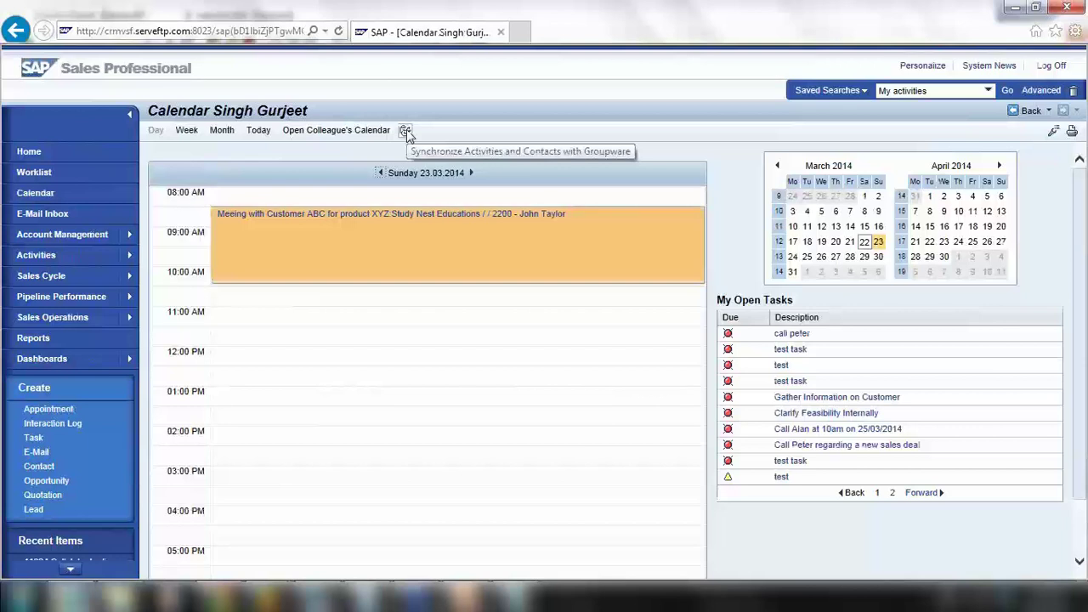
left_click(406, 132)
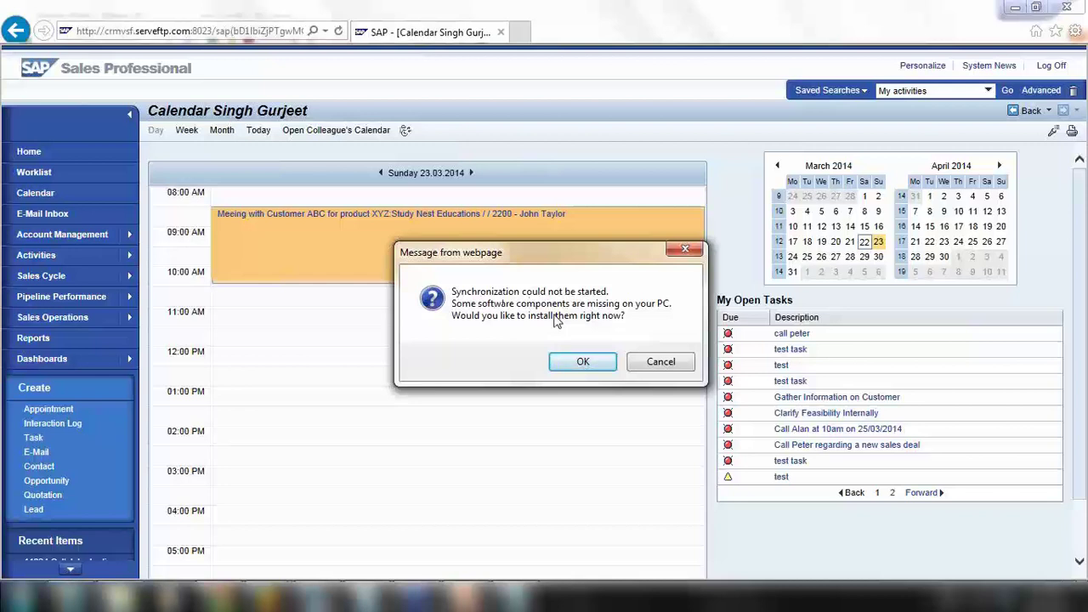
left_click(661, 362)
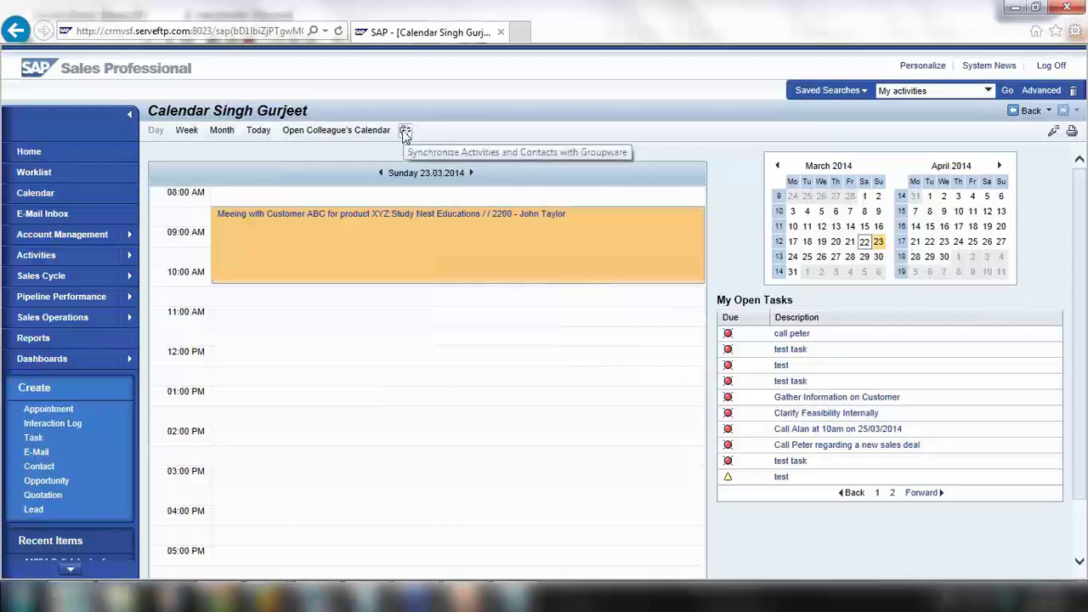
left_click(497, 597)
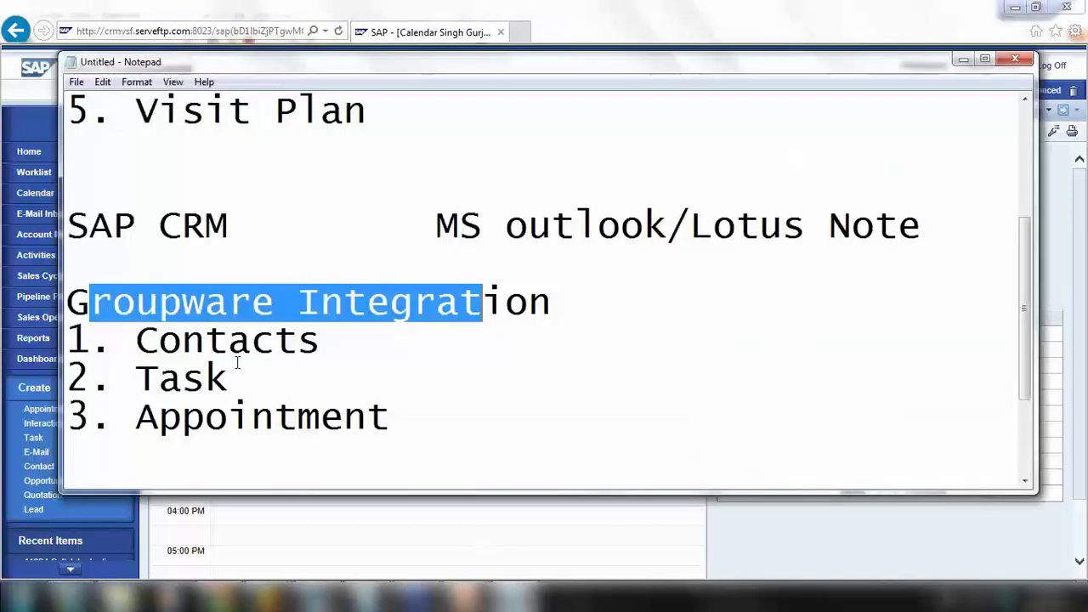
- Highlight the Contacts, Task, Appointment items and the SAP CRM / MS outlook terms, then show PowerPoint
left_click(205, 377)
left_click_drag(143, 340, 345, 416)
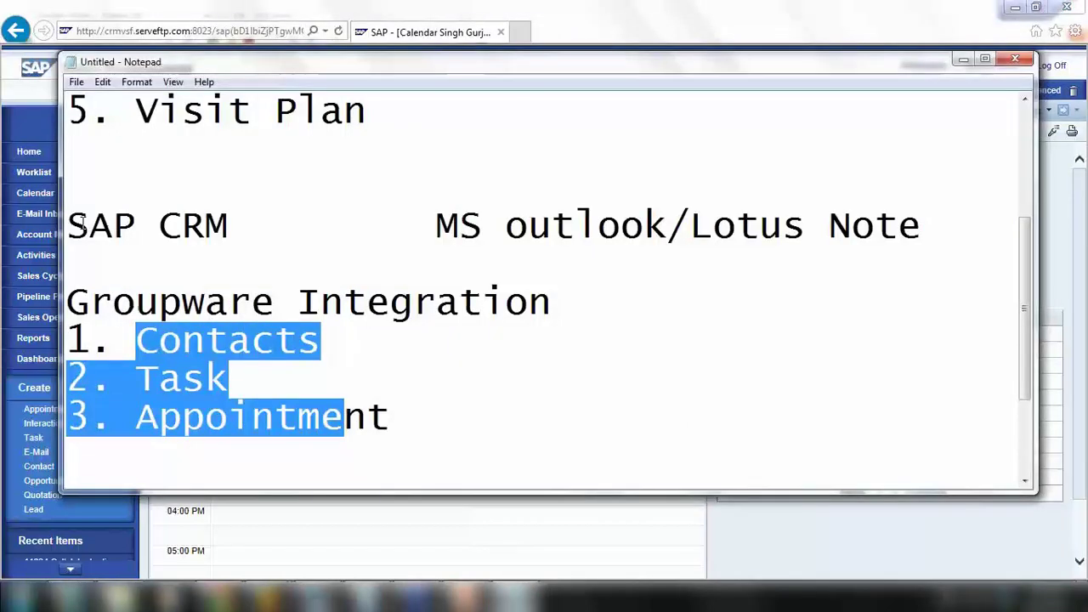
left_click_drag(75, 226, 136, 225)
left_click_drag(230, 236, 253, 229)
left_click_drag(437, 229, 834, 243)
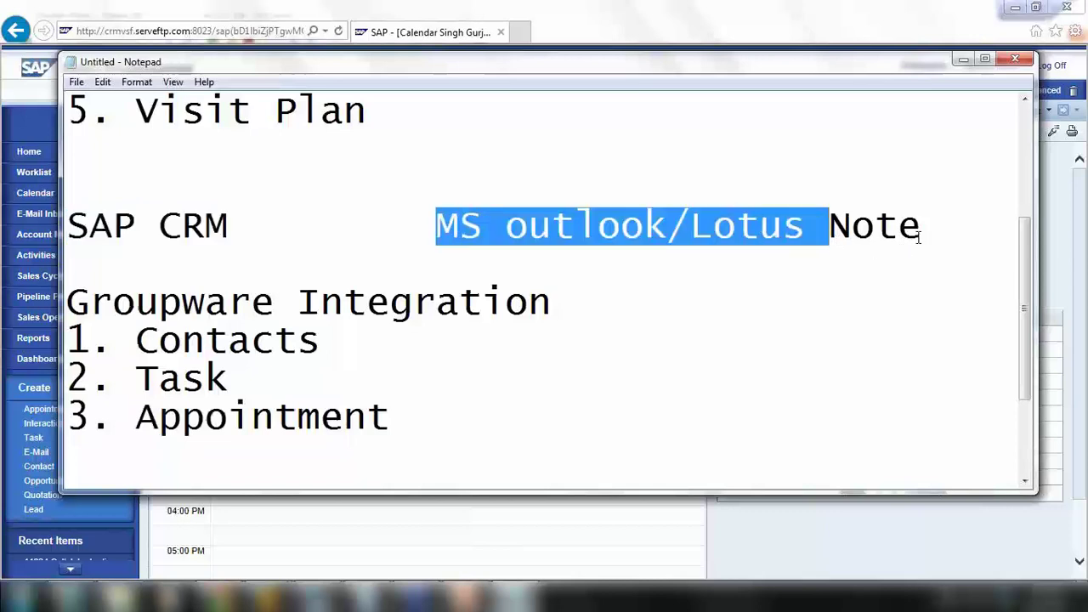
left_click_drag(919, 228, 552, 240)
left_click_drag(252, 228, 114, 228)
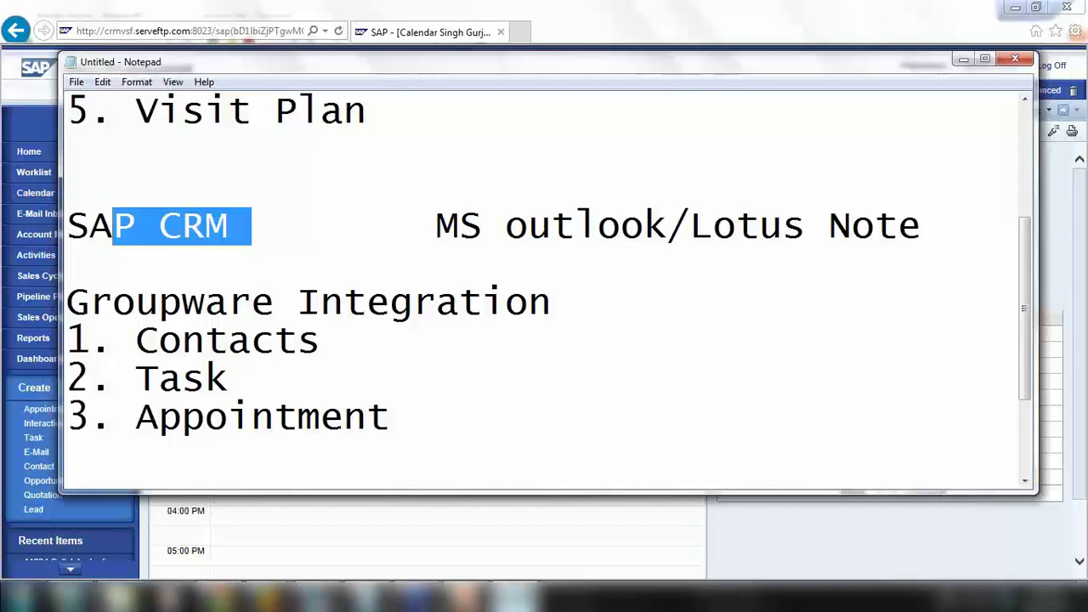
left_click(464, 596)
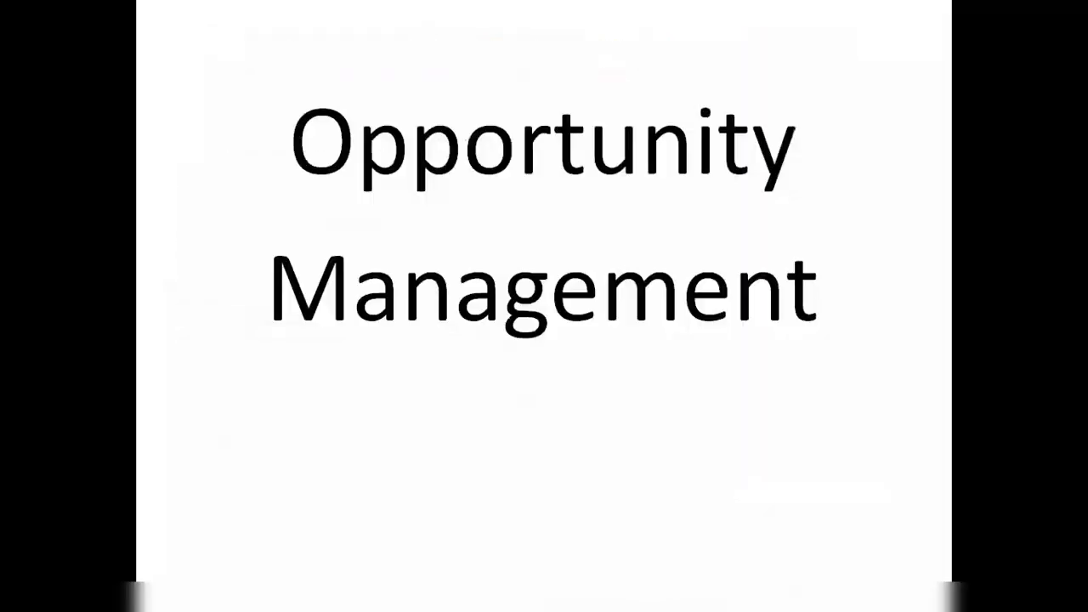
- End the slideshow, review the Activity Management notes, then minimize Notepad to show the SAP calendar
key("Escape")
left_click(514, 595)
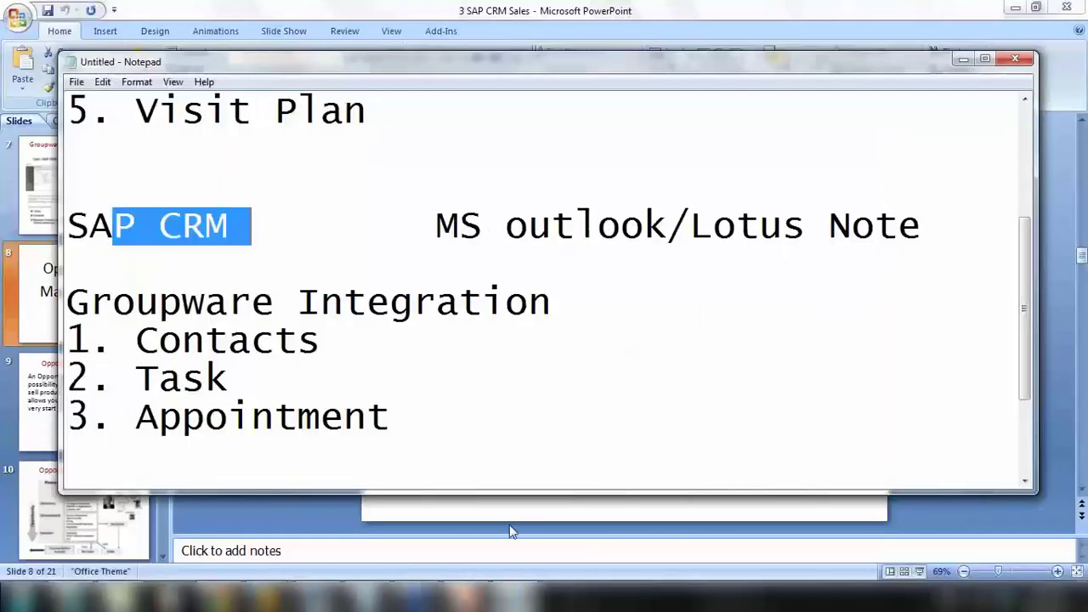
scroll(333, 318, "up", 2)
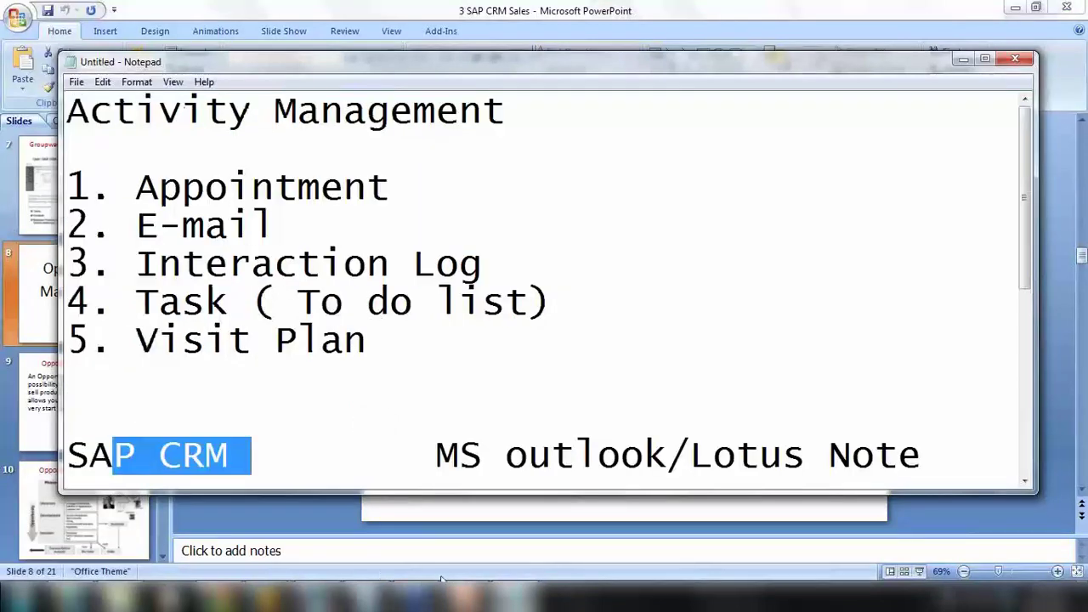
left_click(466, 596)
left_click(466, 597)
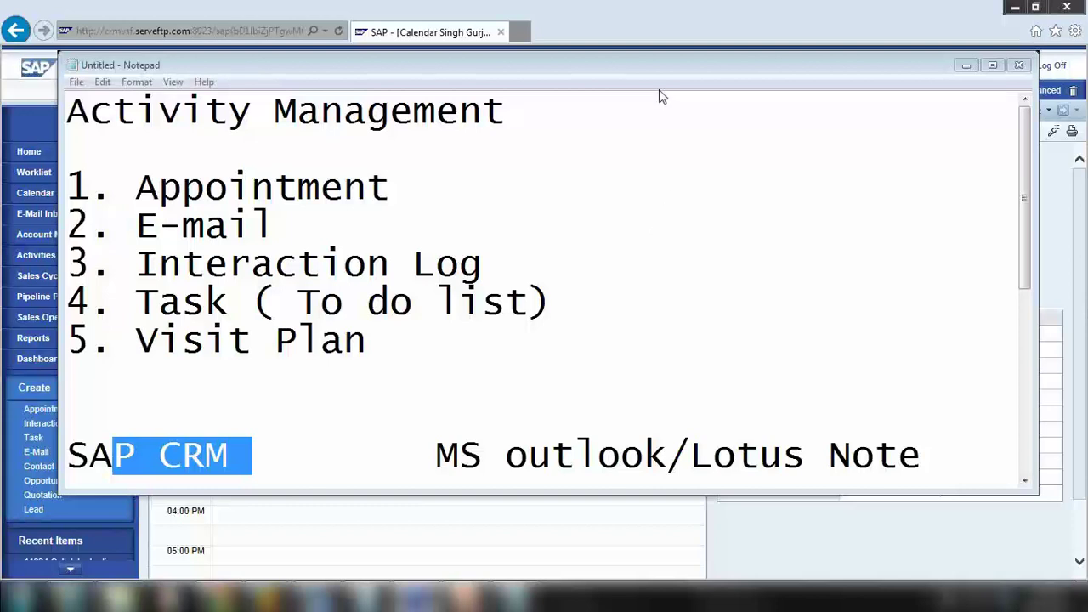
left_click(423, 416)
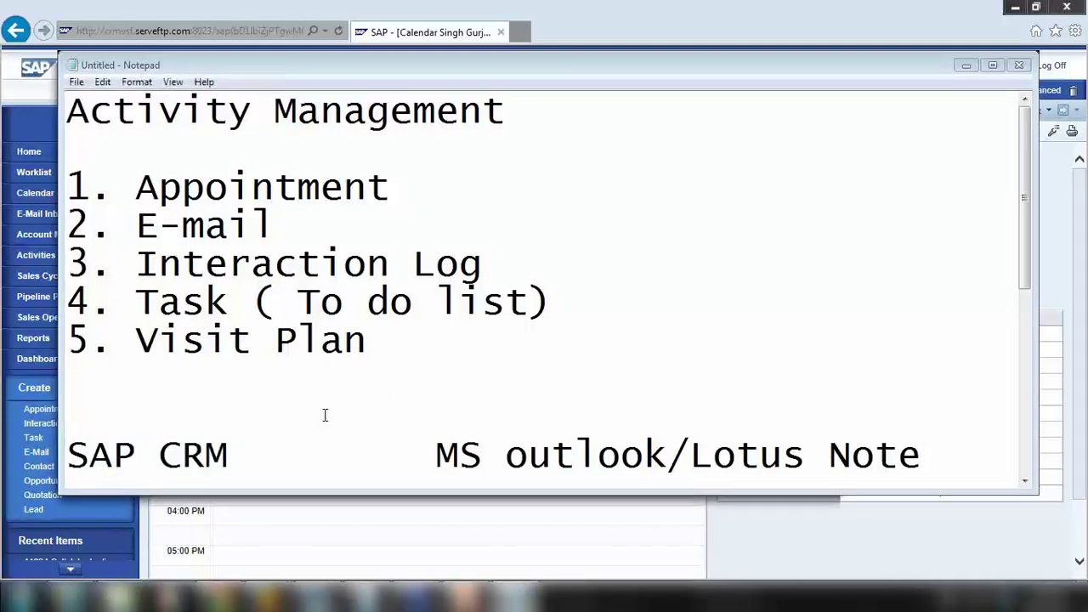
scroll(322, 414, "down", 3)
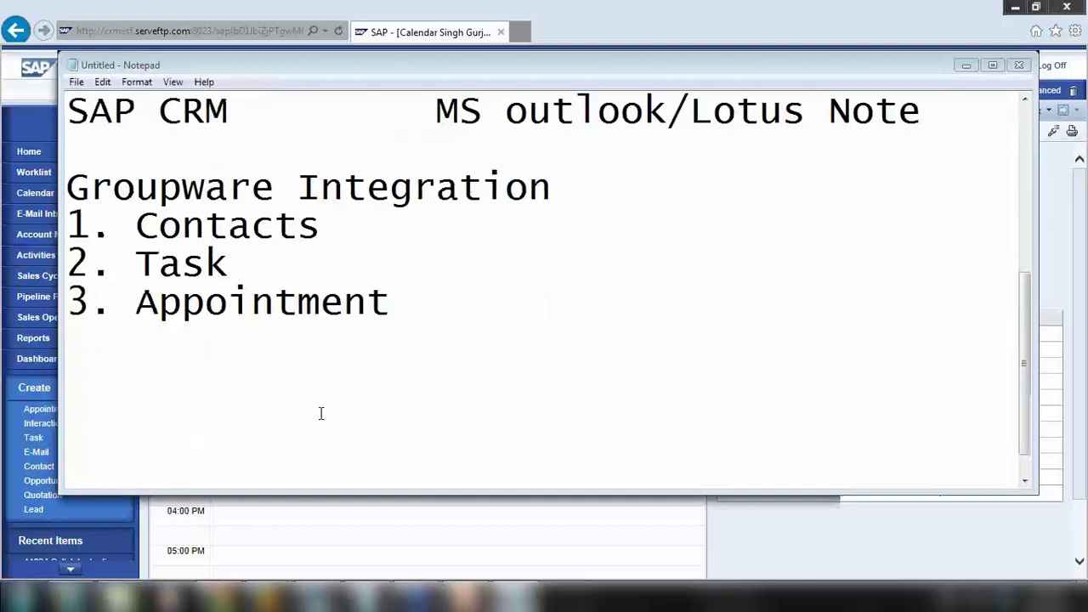
scroll(322, 414, "up", 3)
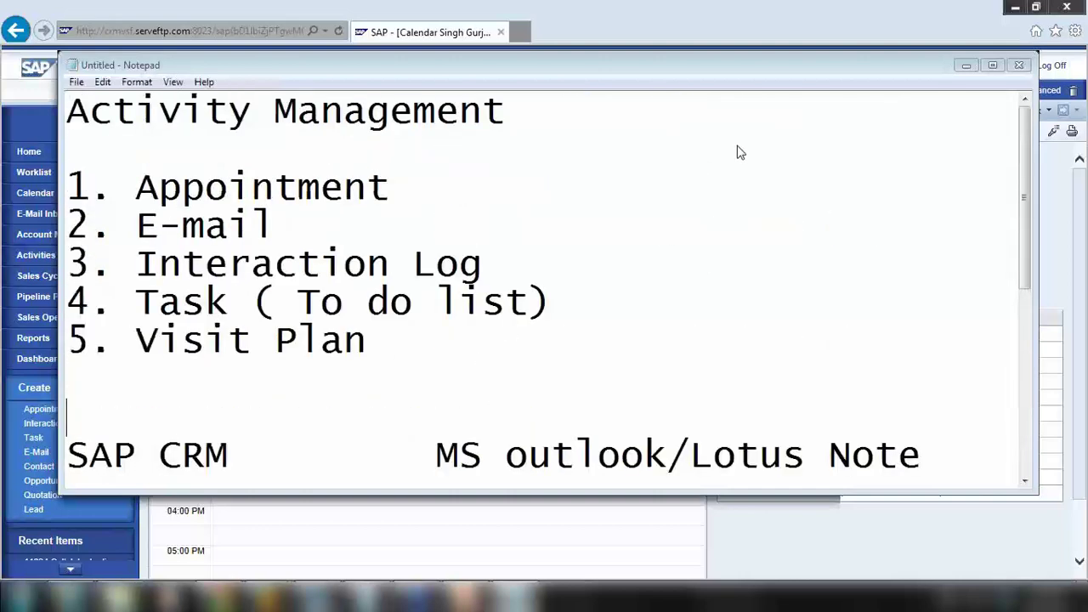
left_click(753, 37)
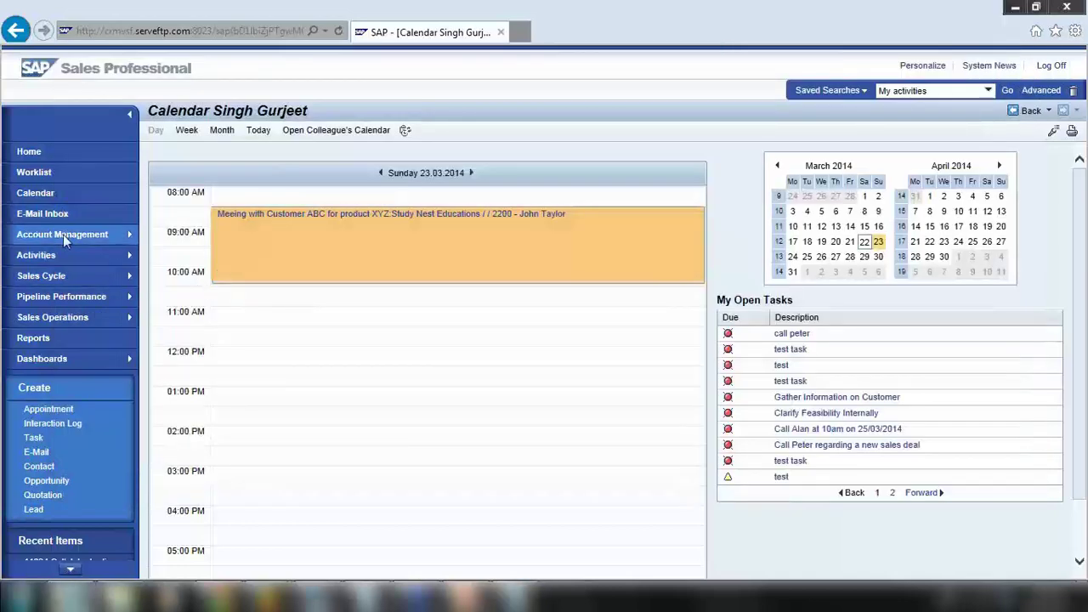
left_click(71, 571)
left_click(70, 571)
left_click(70, 570)
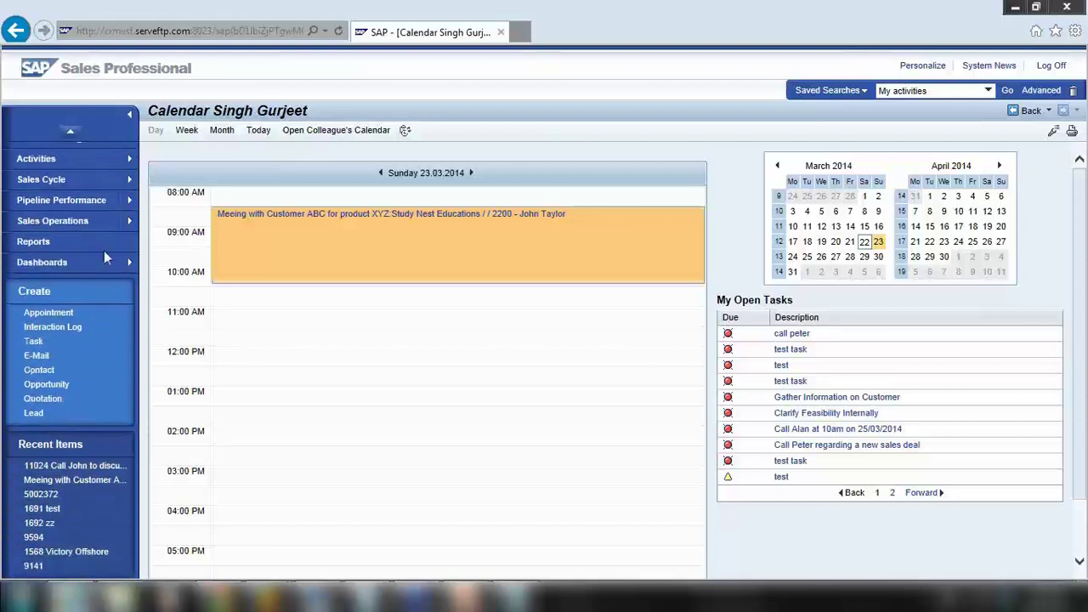
scroll(81, 198, "up", 2)
scroll(75, 197, "up", 2)
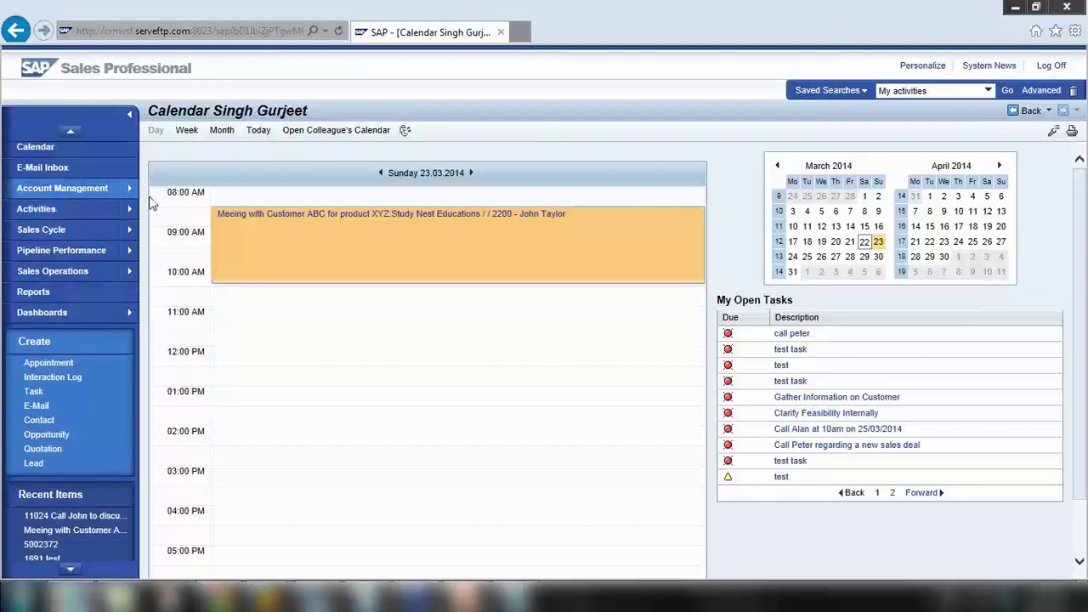
left_click(289, 199)
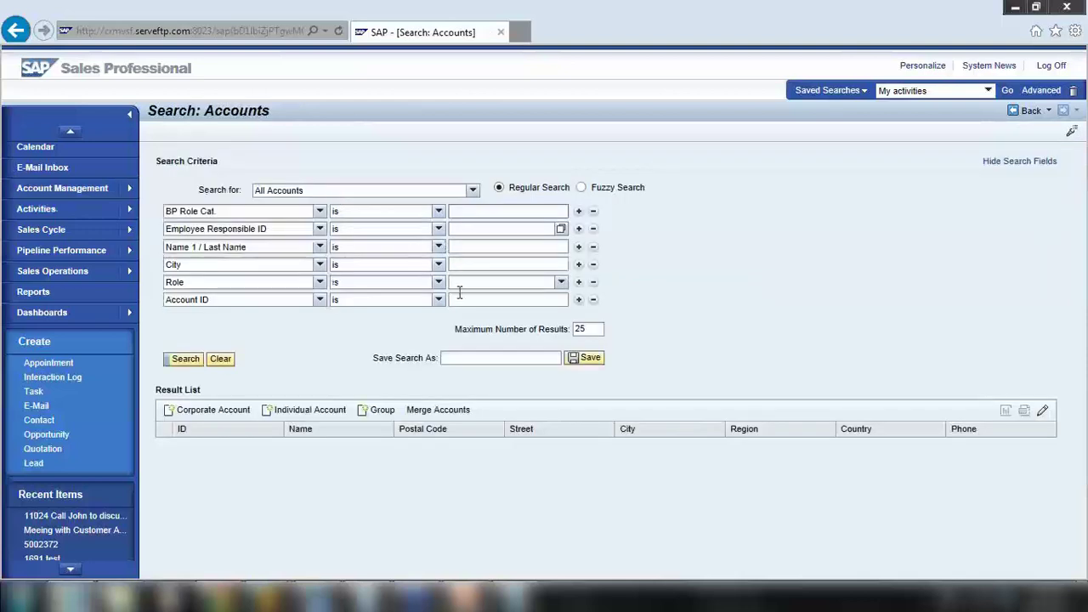
left_click(472, 300)
type("421")
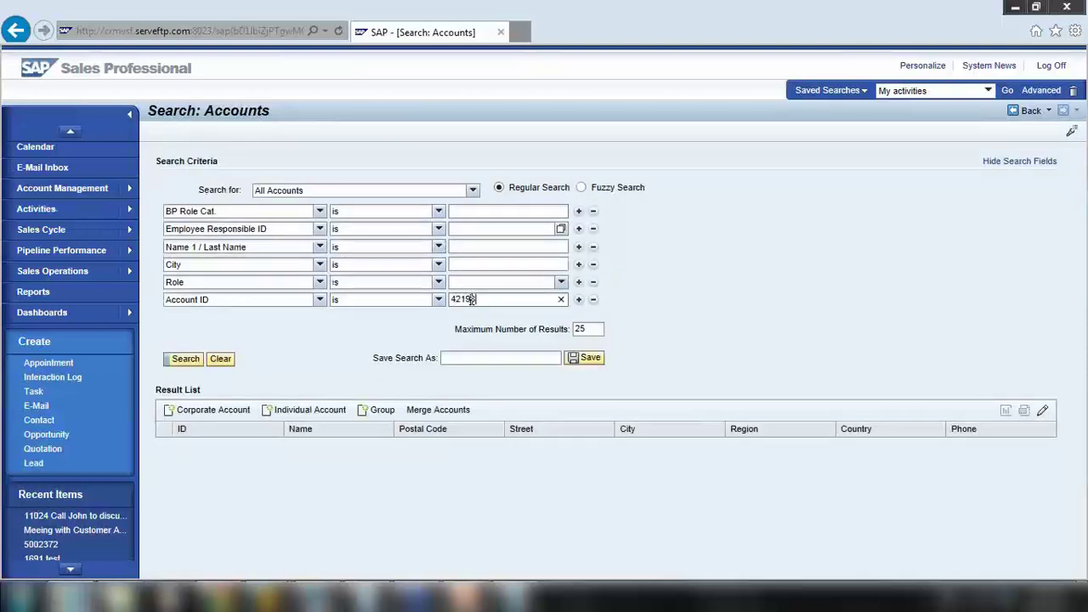
type("985")
key("Return")
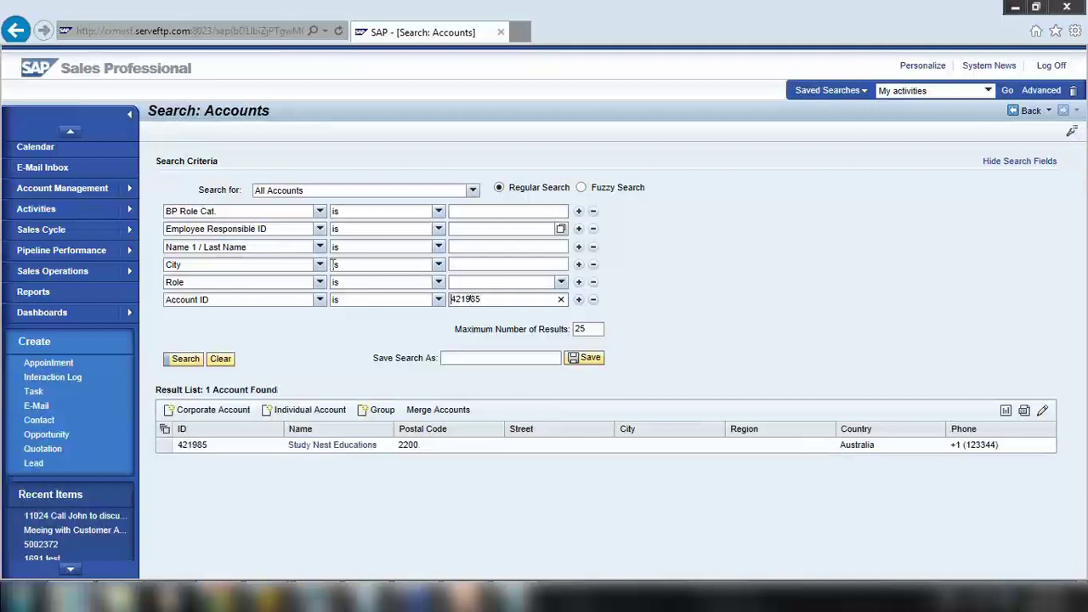
- Open the Study Nest Educations account and expand its Sales Area Data
left_click(350, 445)
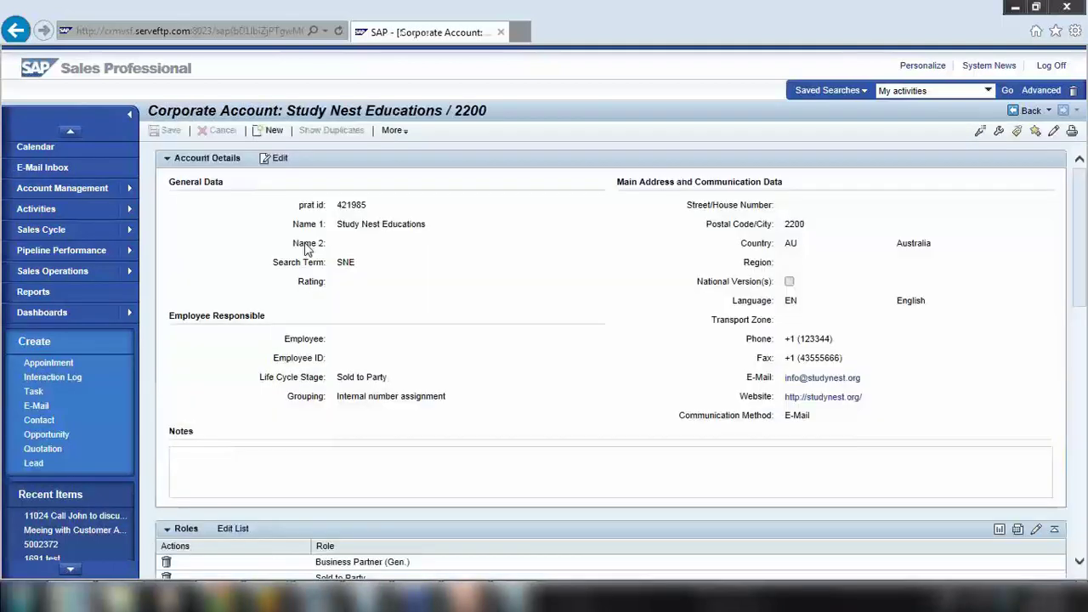
scroll(308, 246, "down", 3)
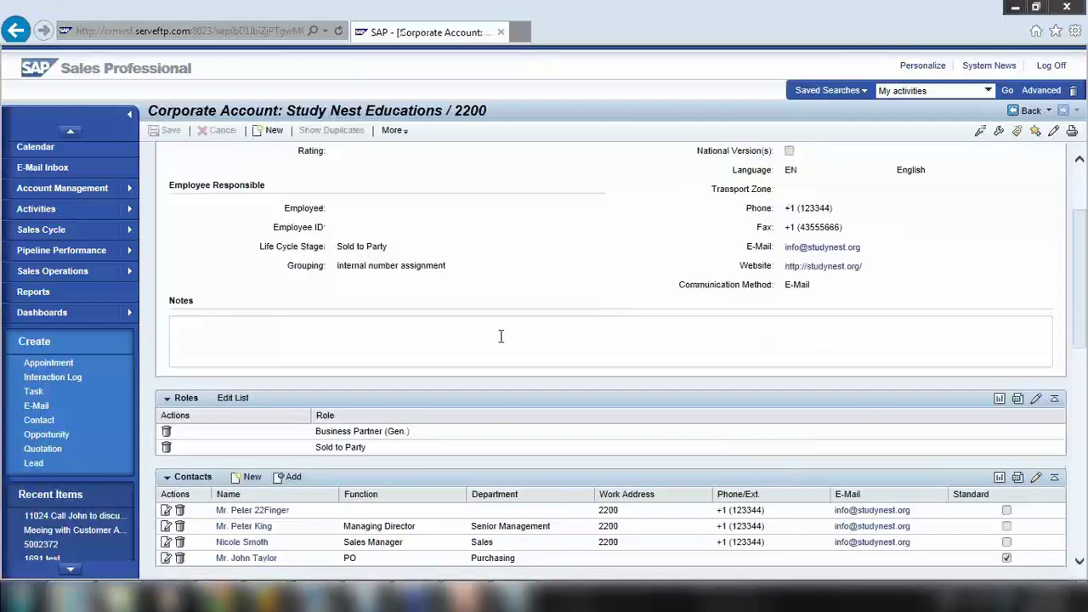
scroll(355, 367, "down", 15)
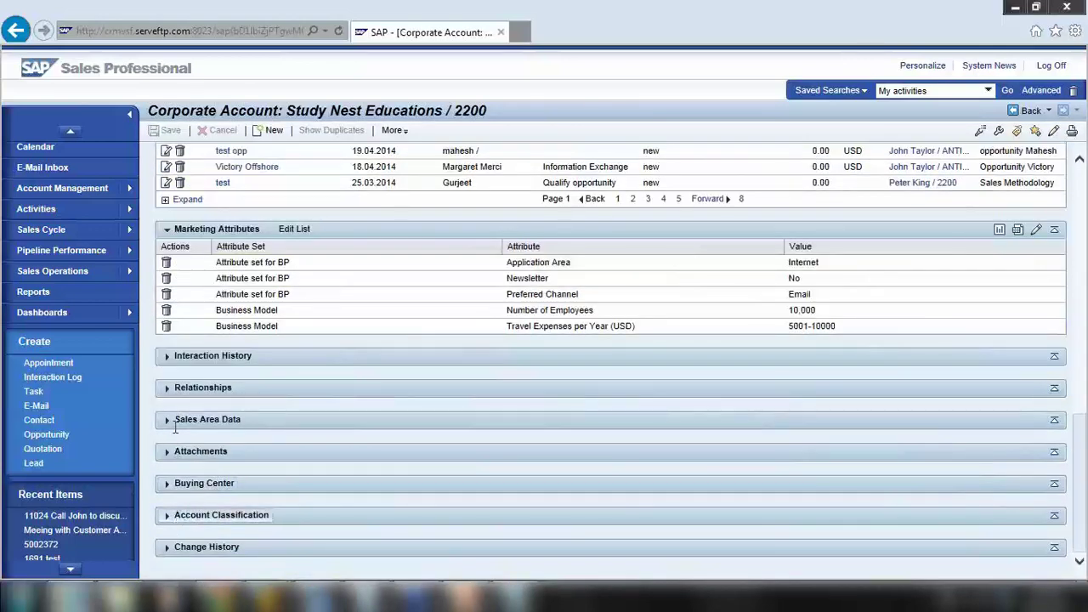
left_click(167, 422)
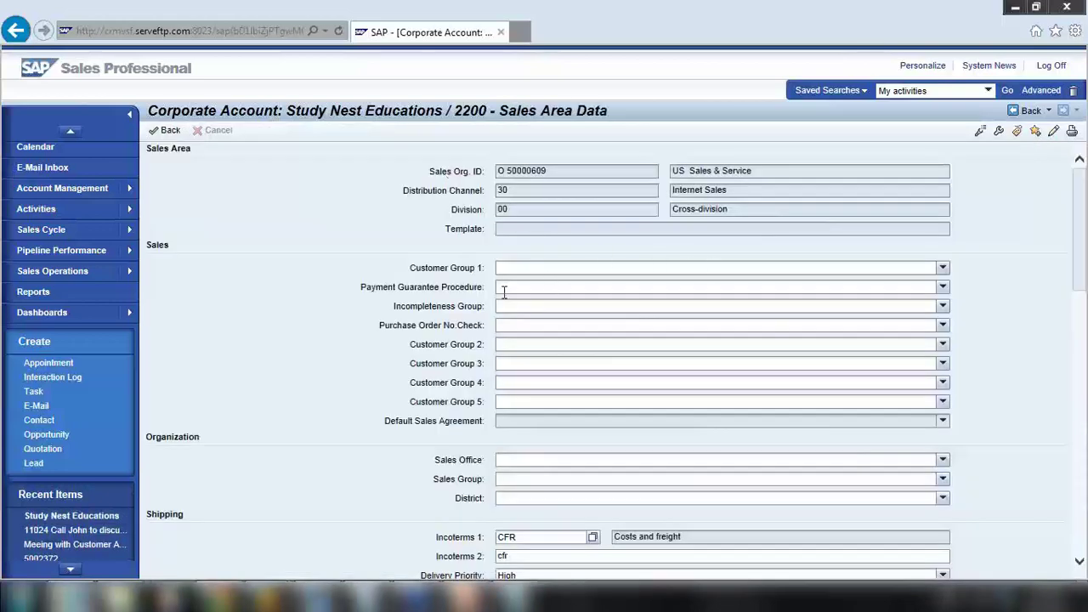
- Set the Internet Sales delivery priority to 2 Day and shipping conditions to 29 Standard
scroll(502, 292, "down", 1)
scroll(462, 297, "up", 1)
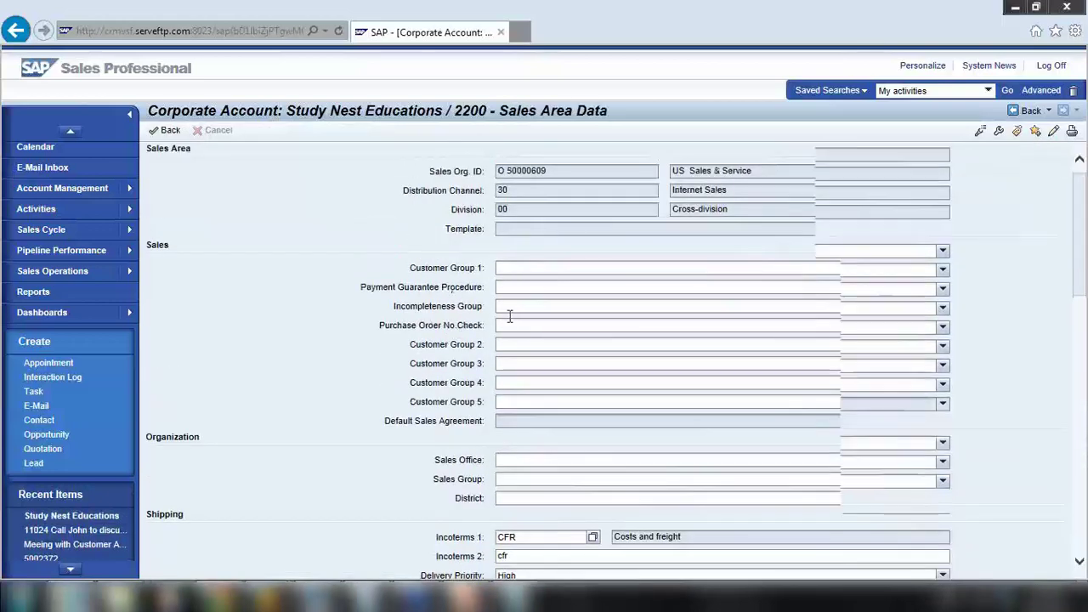
scroll(507, 316, "down", 3)
scroll(517, 299, "down", 1)
left_click(525, 277)
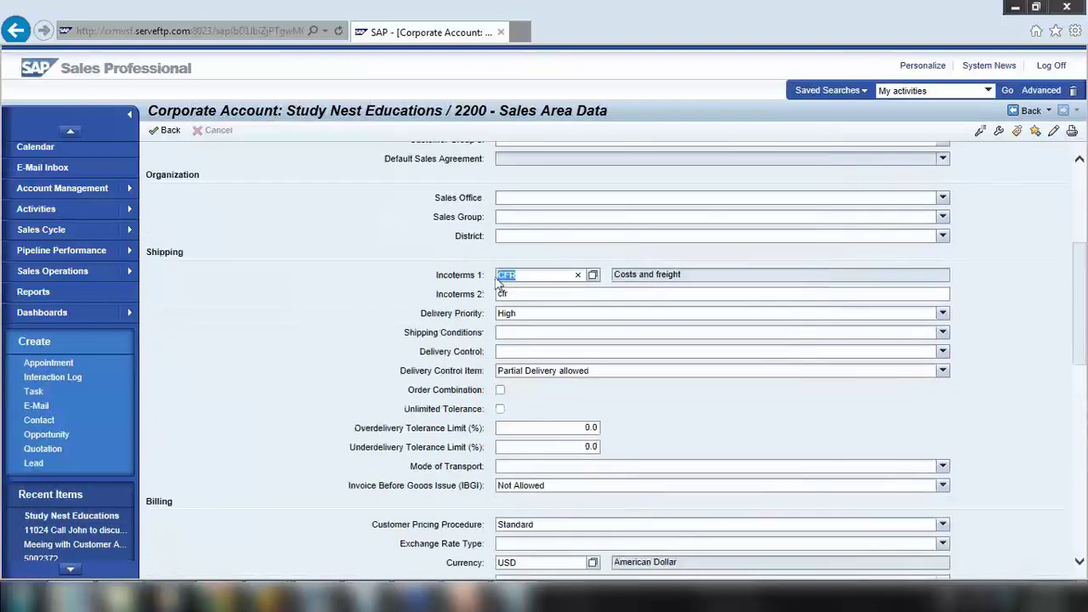
left_click(524, 313)
left_click(508, 314)
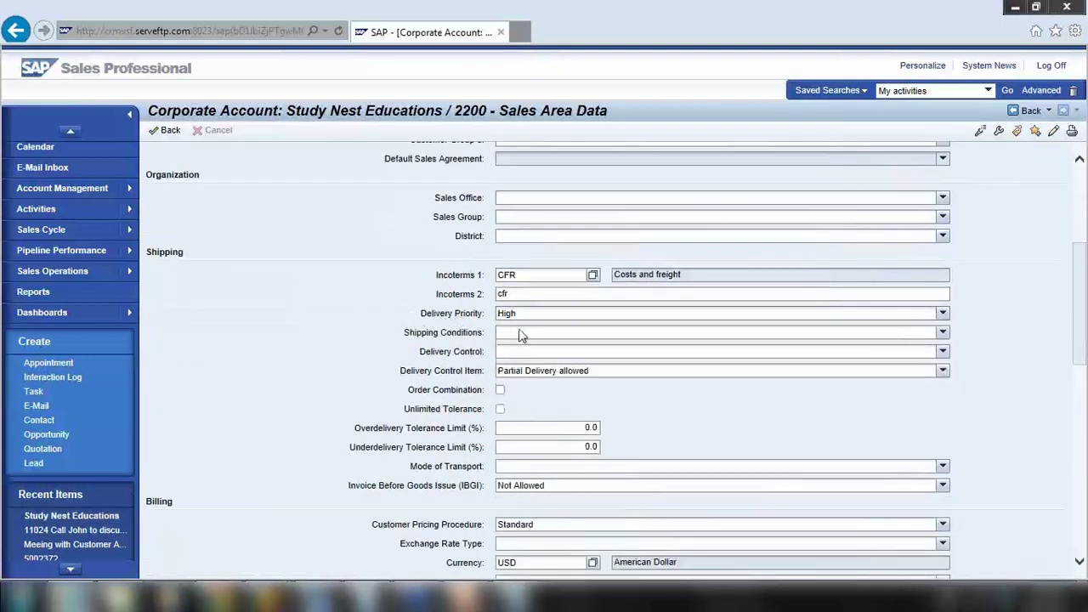
left_click(508, 314)
left_click(515, 337)
left_click(522, 339)
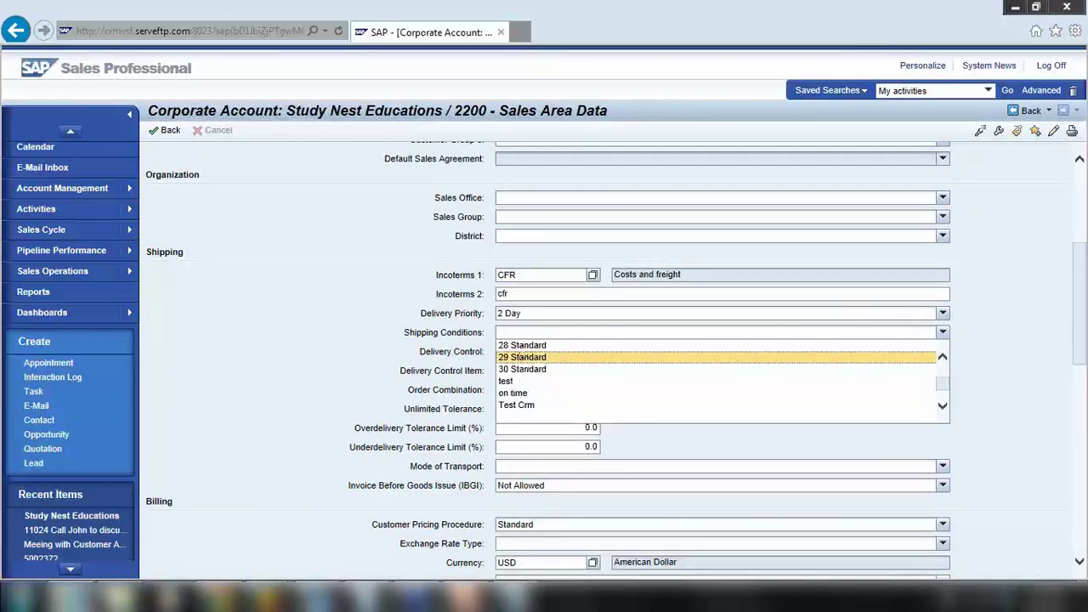
left_click(520, 354)
- Review the pricing procedure and billing currency USD, then return to the account overview
scroll(345, 345, "down", 2)
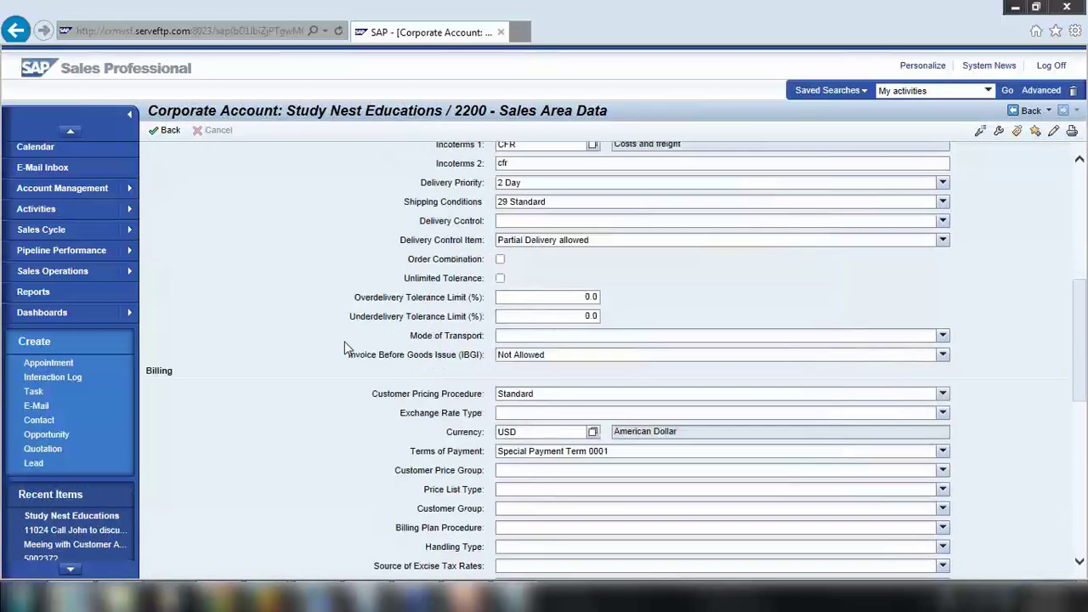
left_click(561, 393)
left_click(301, 352)
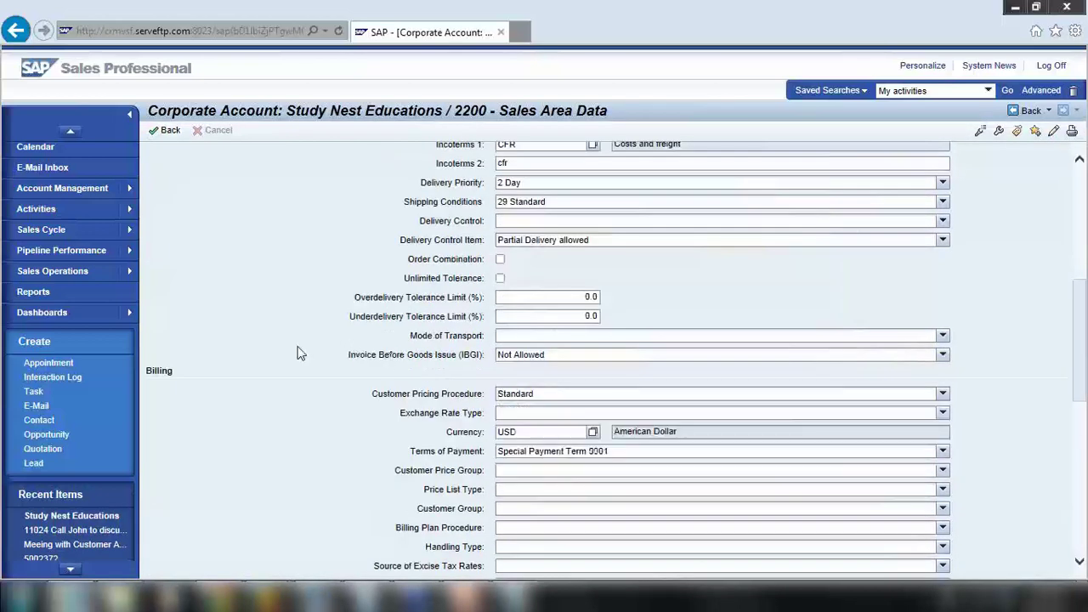
scroll(534, 269, "down", 3)
double_click(538, 238)
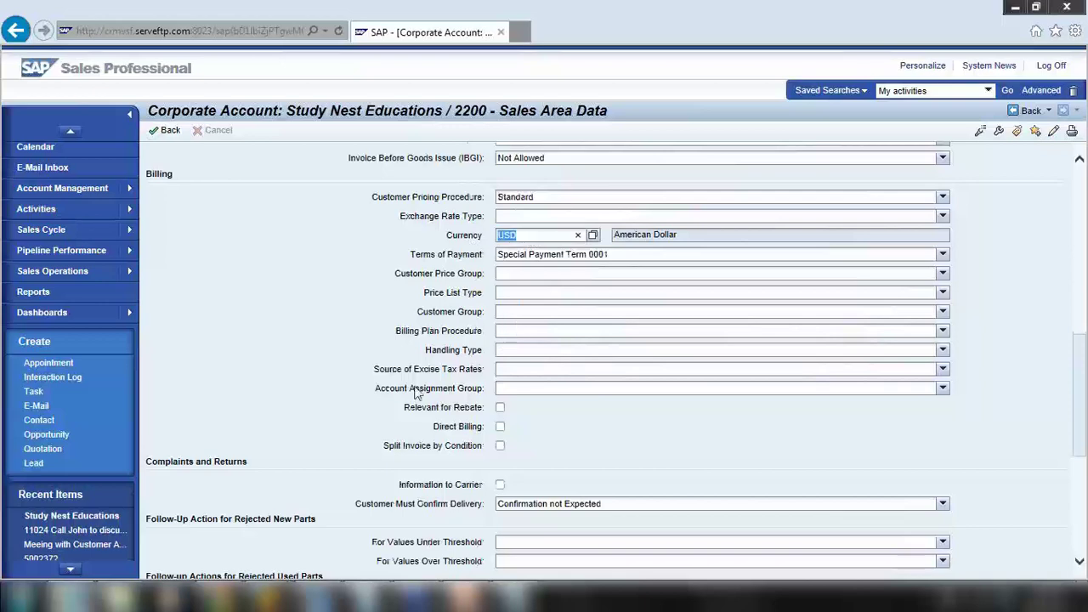
scroll(371, 372, "down", 5)
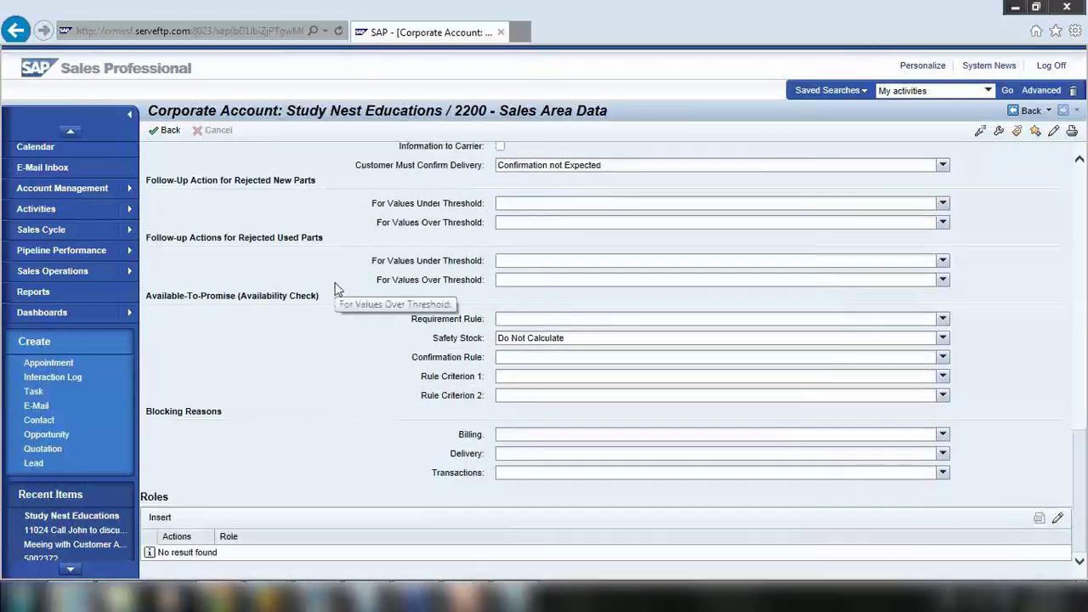
scroll(336, 289, "up", 4)
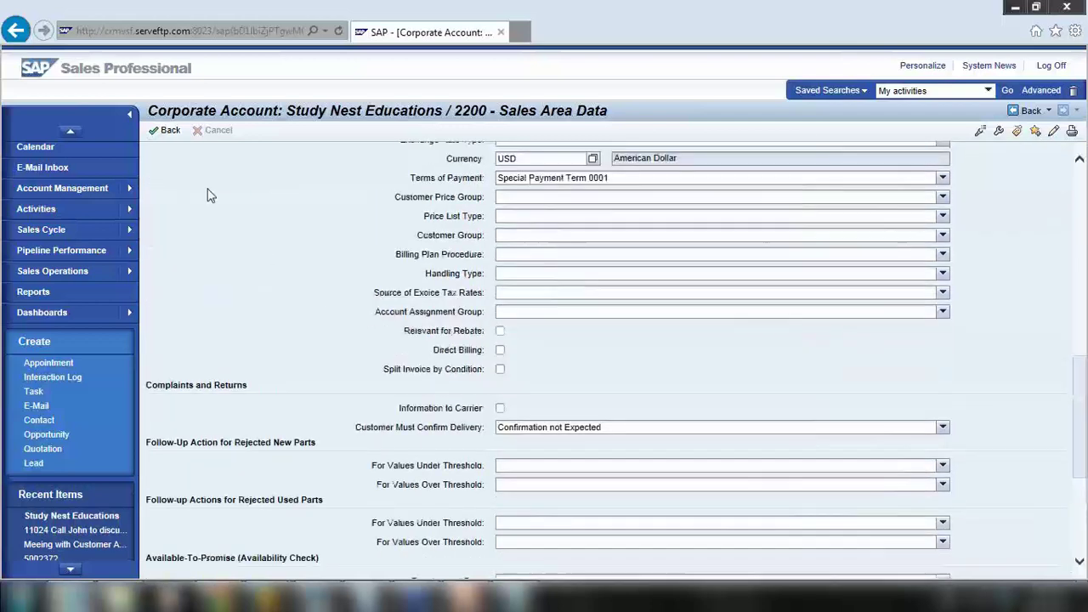
left_click(170, 131)
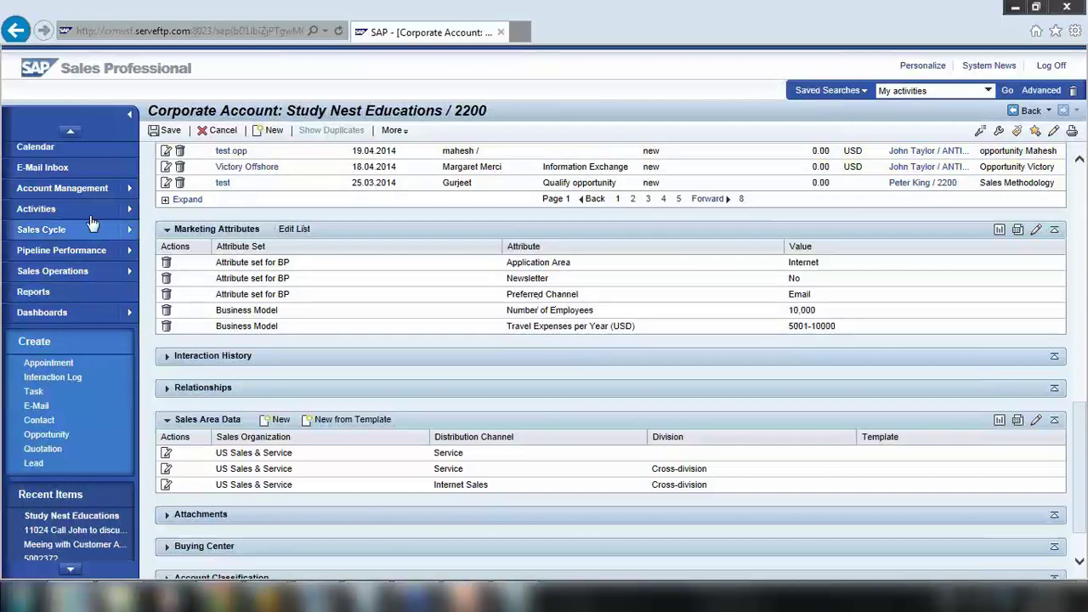
- Confirm saving the account changes and go to the account search page
scroll(256, 209, "up", 10)
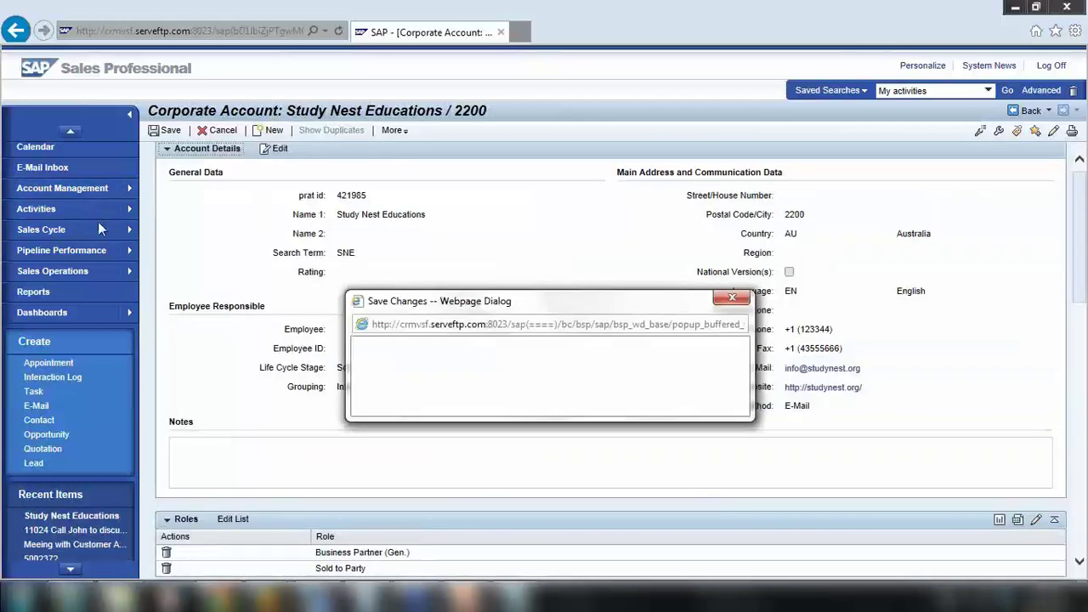
key("Escape")
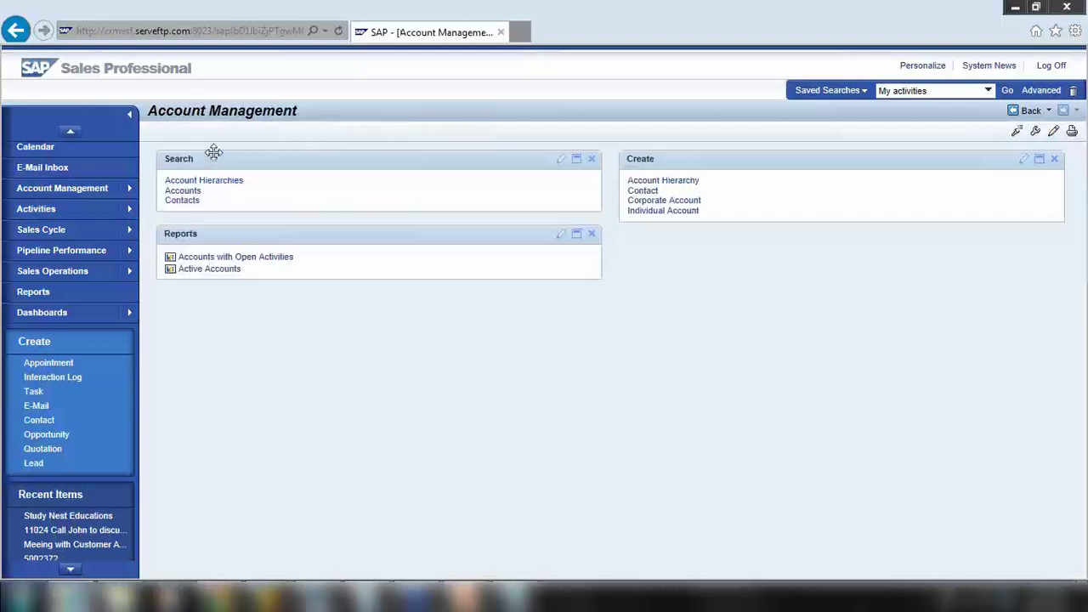
left_click(184, 192)
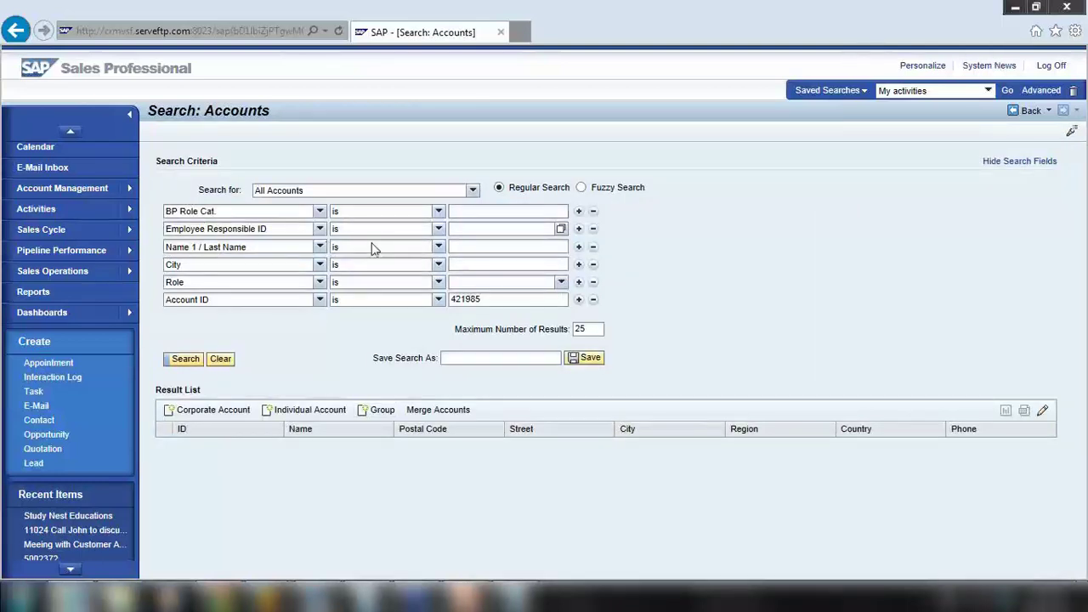
- Browse the full list of account search criteria in the Account ID dropdown
left_click(320, 299)
scroll(272, 358, "down", 3)
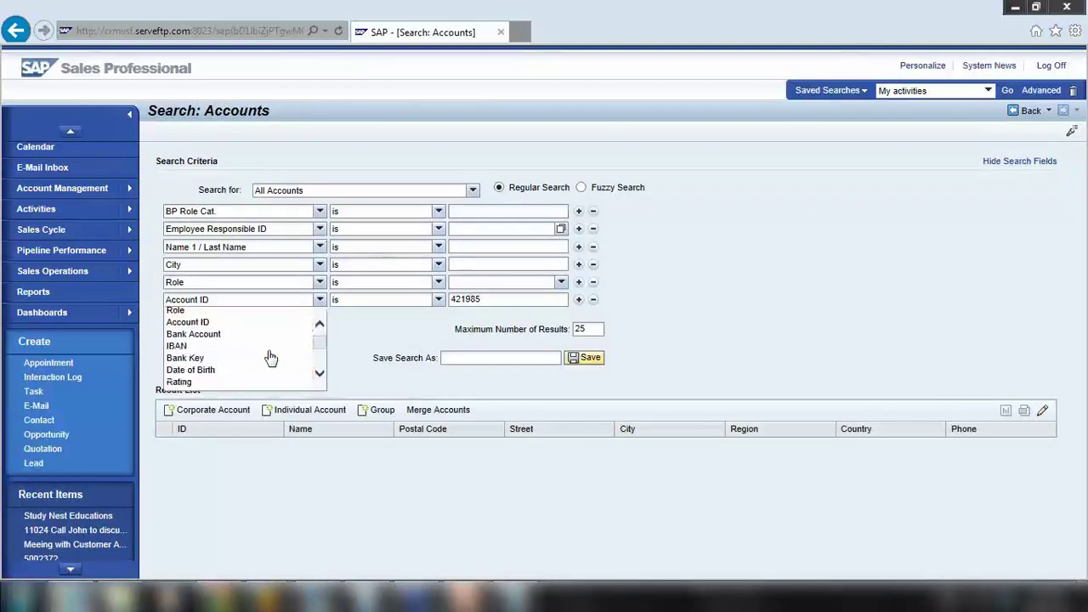
scroll(267, 359, "down", 6)
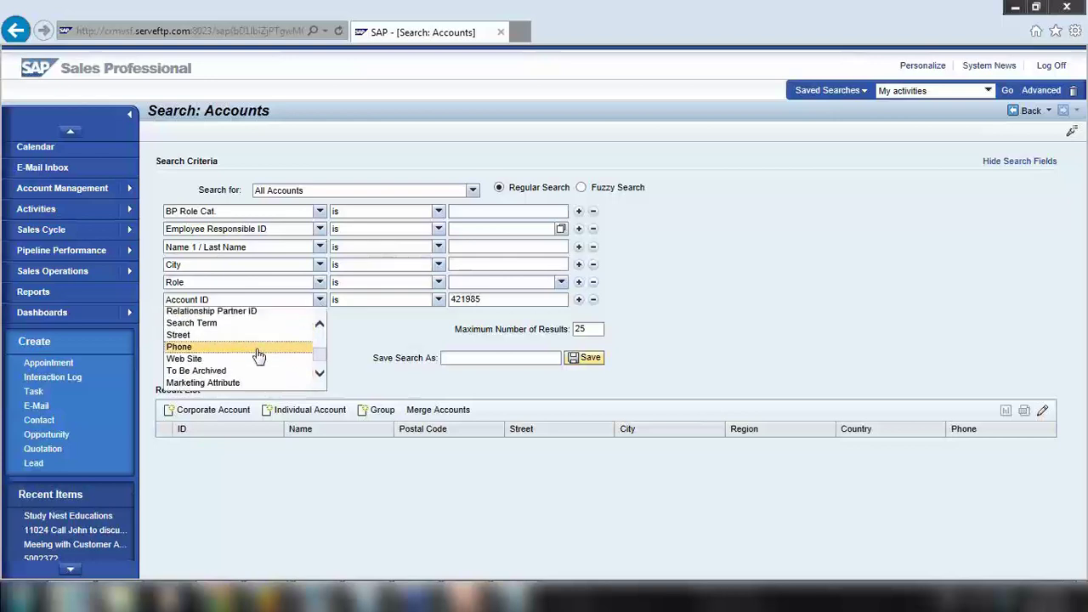
scroll(258, 356, "down", 1)
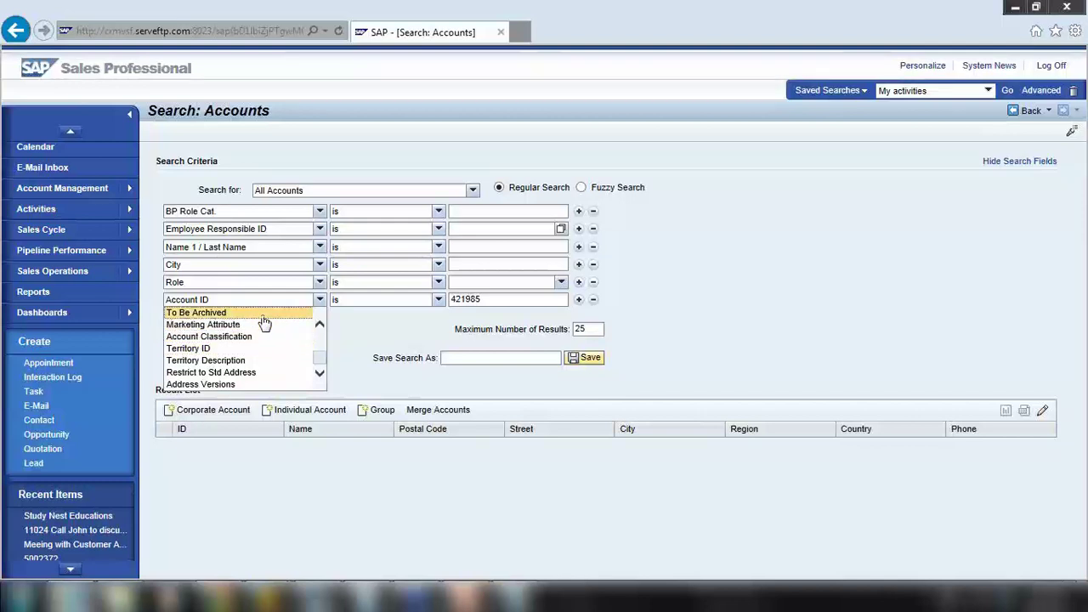
scroll(266, 322, "up", 5)
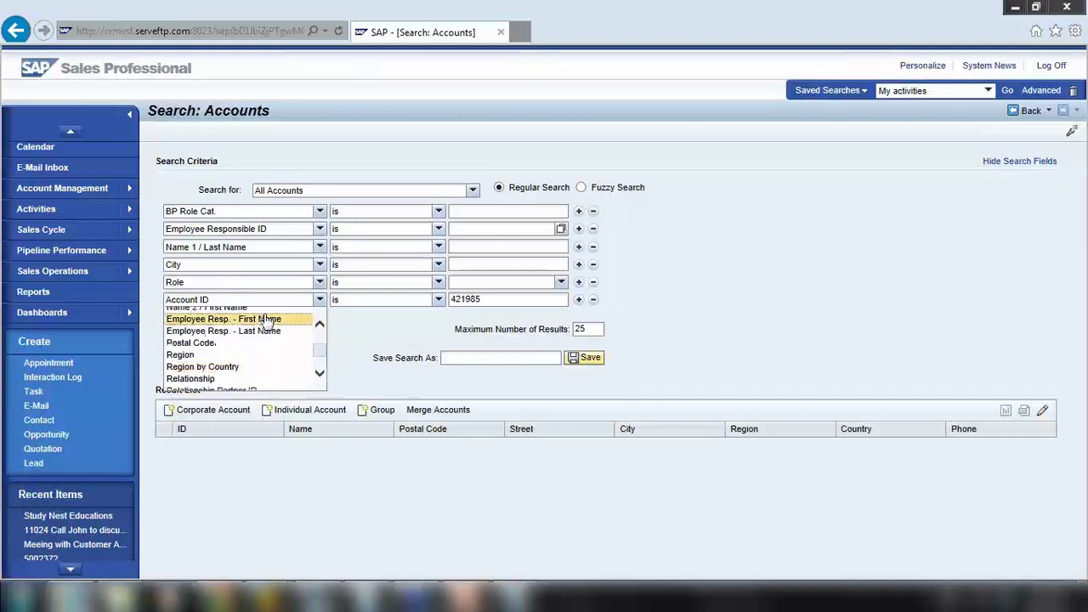
scroll(266, 319, "up", 1)
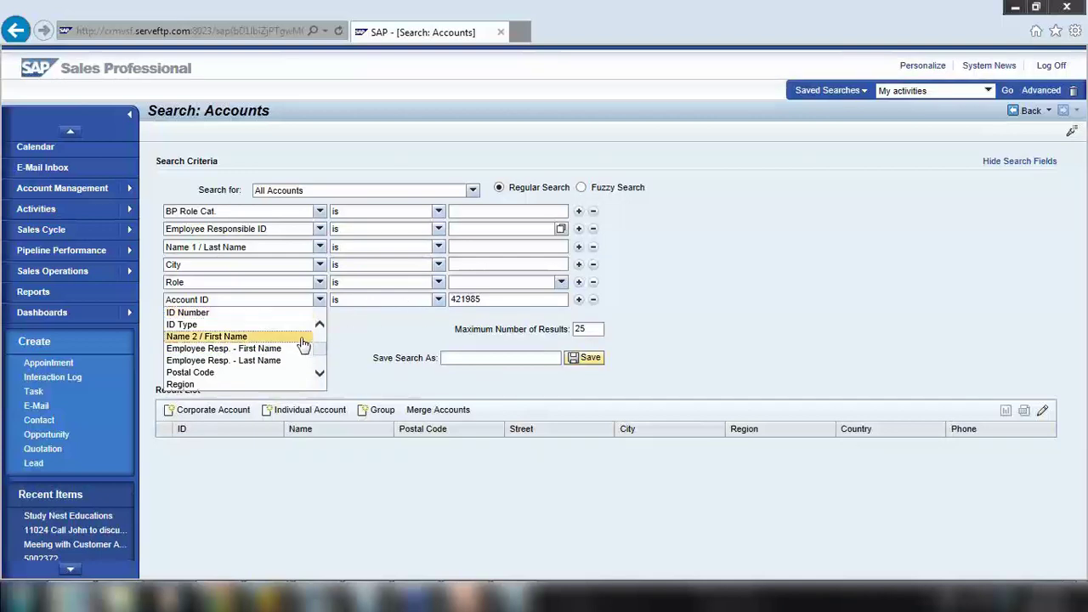
scroll(320, 348, "up", 3)
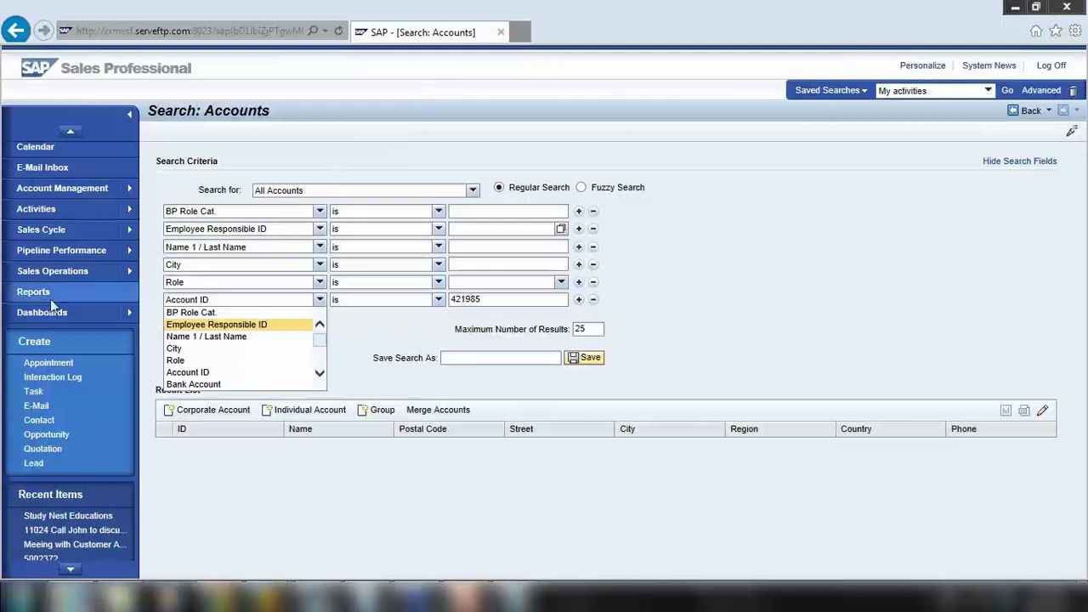
- Review Interaction Log transaction types under Activities, cancel without choosing, and return to PowerPoint slide 8
left_click(119, 208)
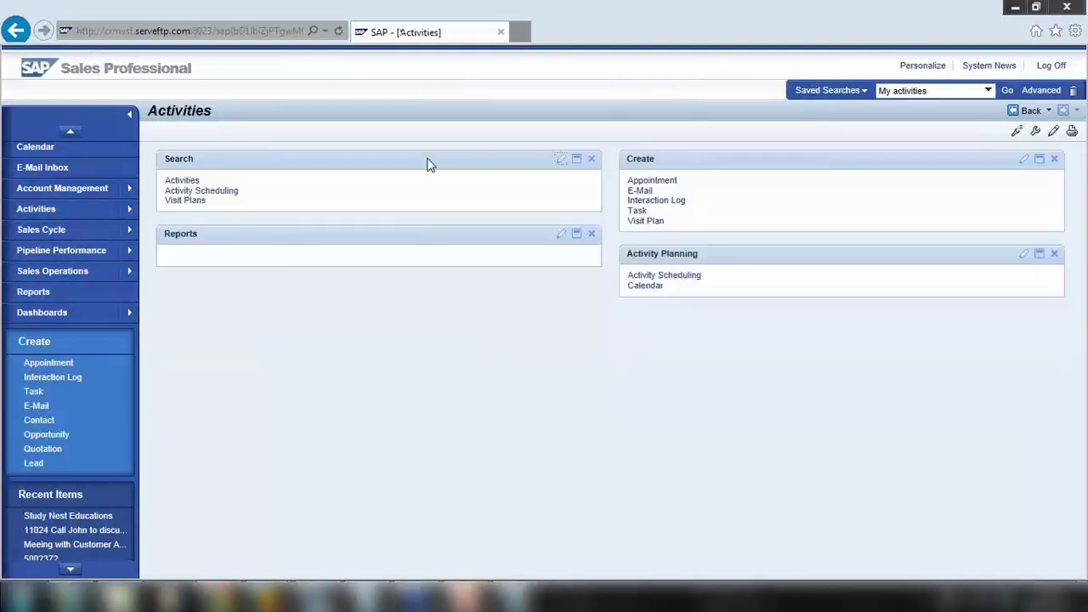
left_click(671, 204)
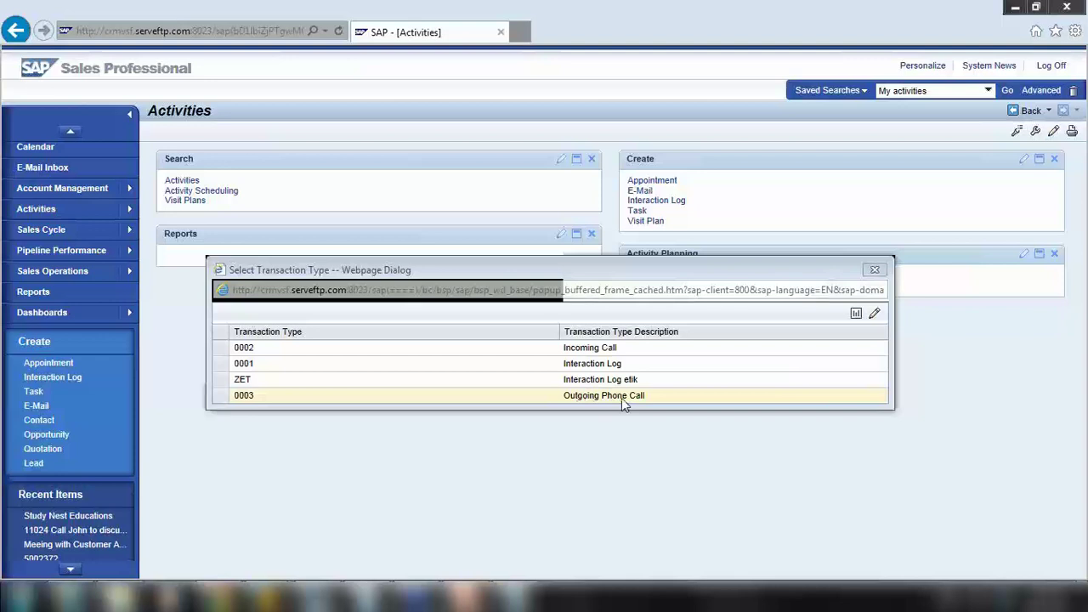
left_click_drag(639, 271, 804, 321)
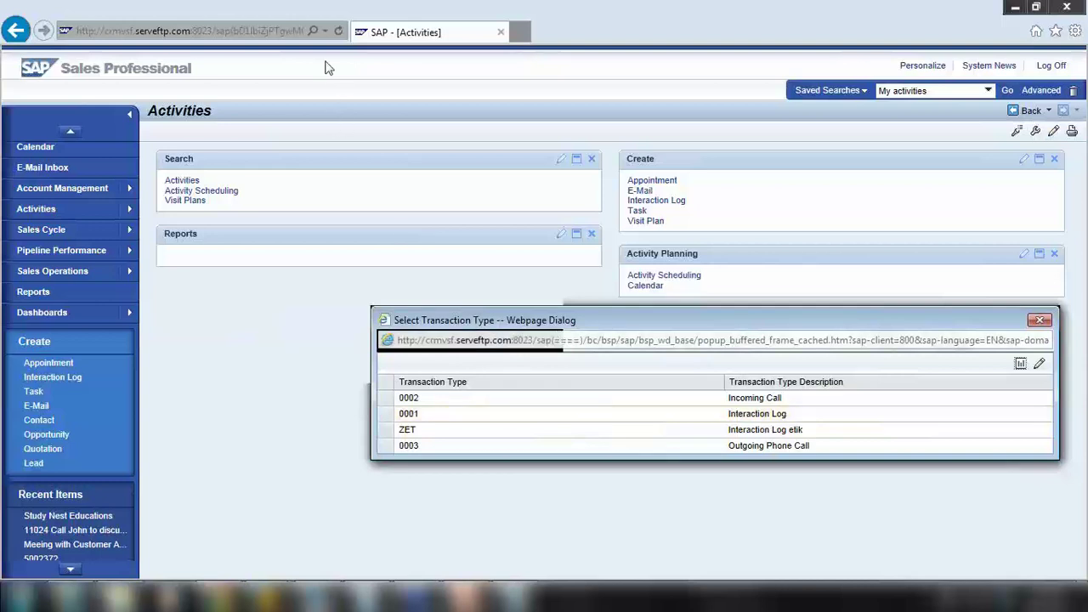
left_click(1040, 320)
left_click(452, 597)
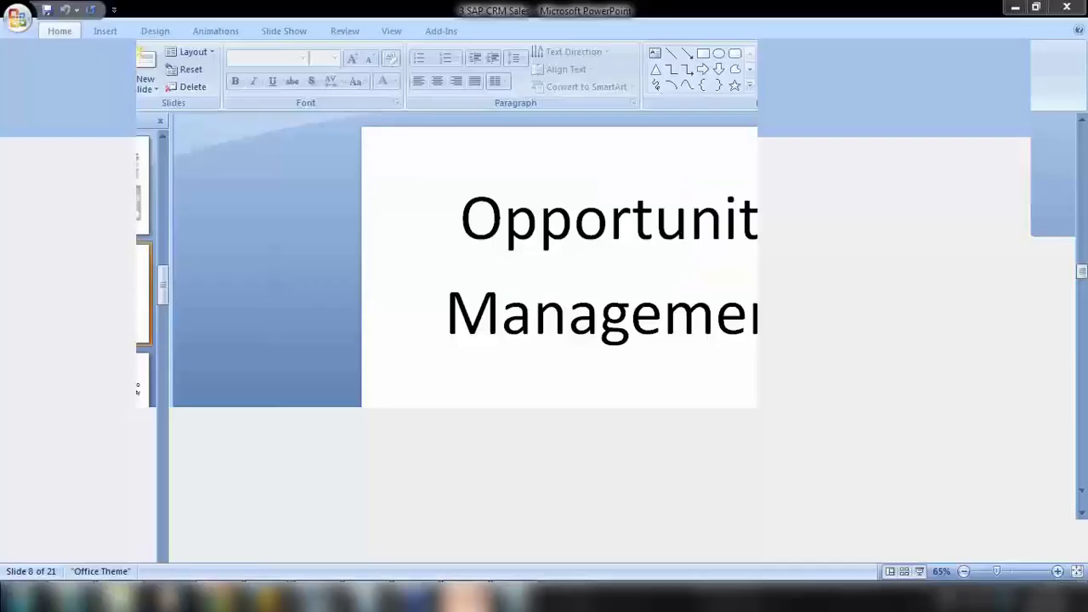
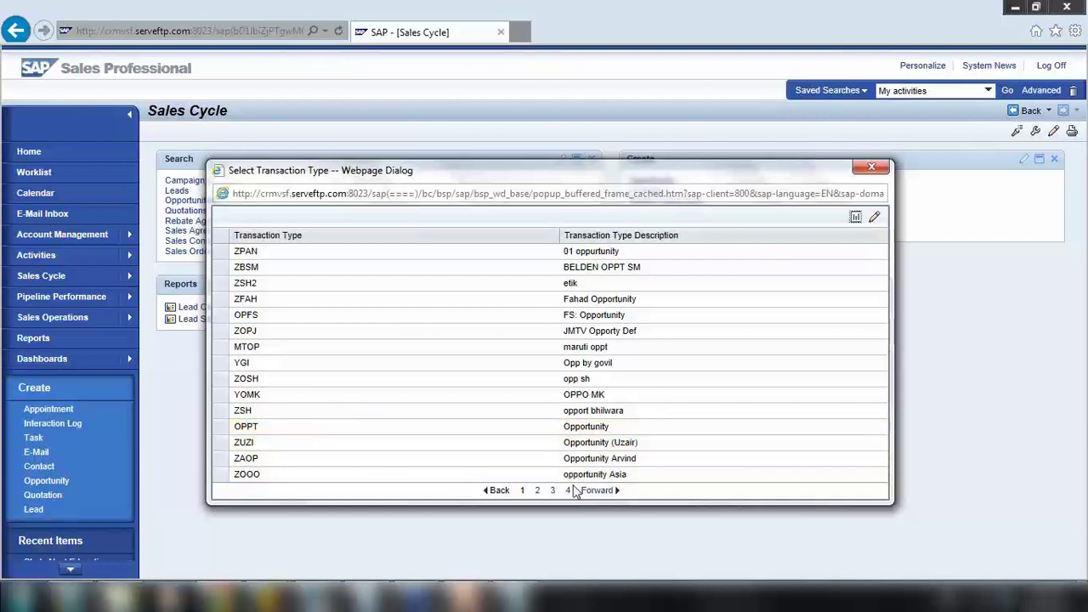
- Page forward in the transaction types and pick YPPP, Opportunity GS new
left_click(595, 491)
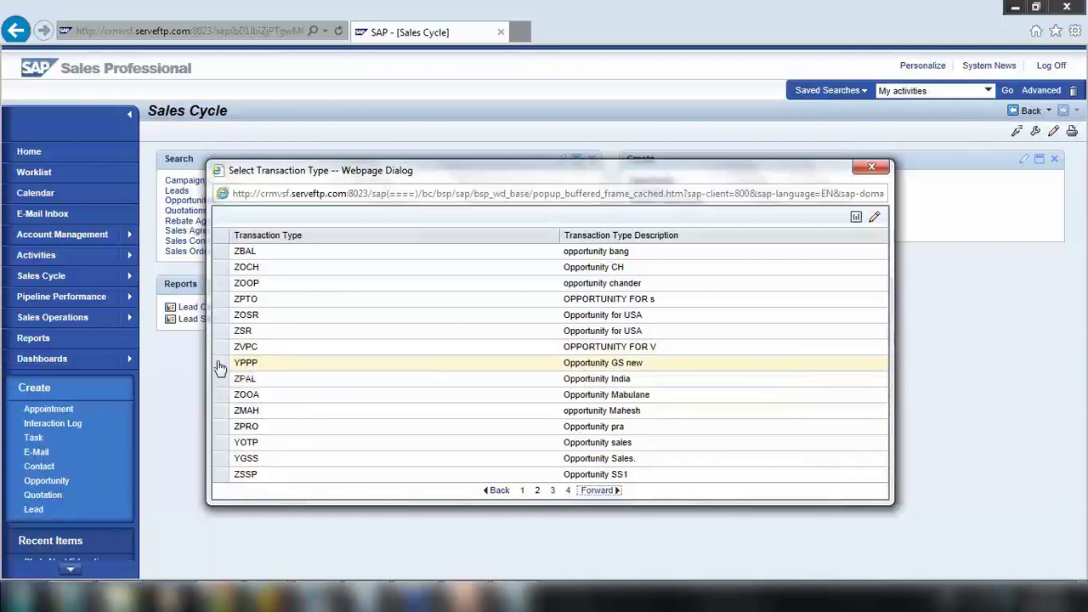
left_click(220, 366)
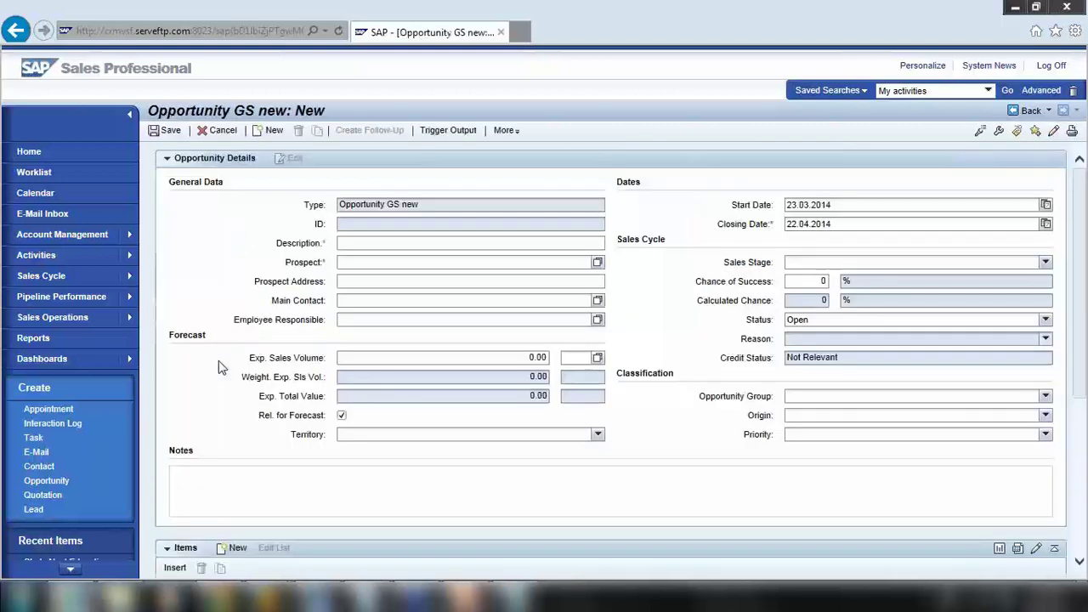
- Enter the description 'Opportunity to sell Hard disk for 18 inc' and fix its ending
left_click(505, 130)
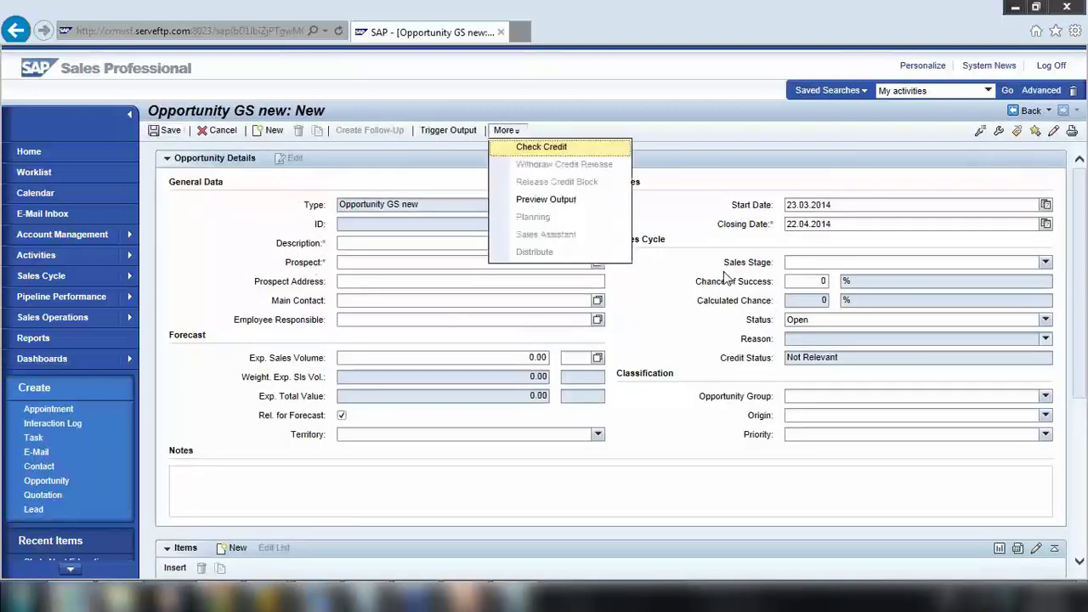
left_click(283, 243)
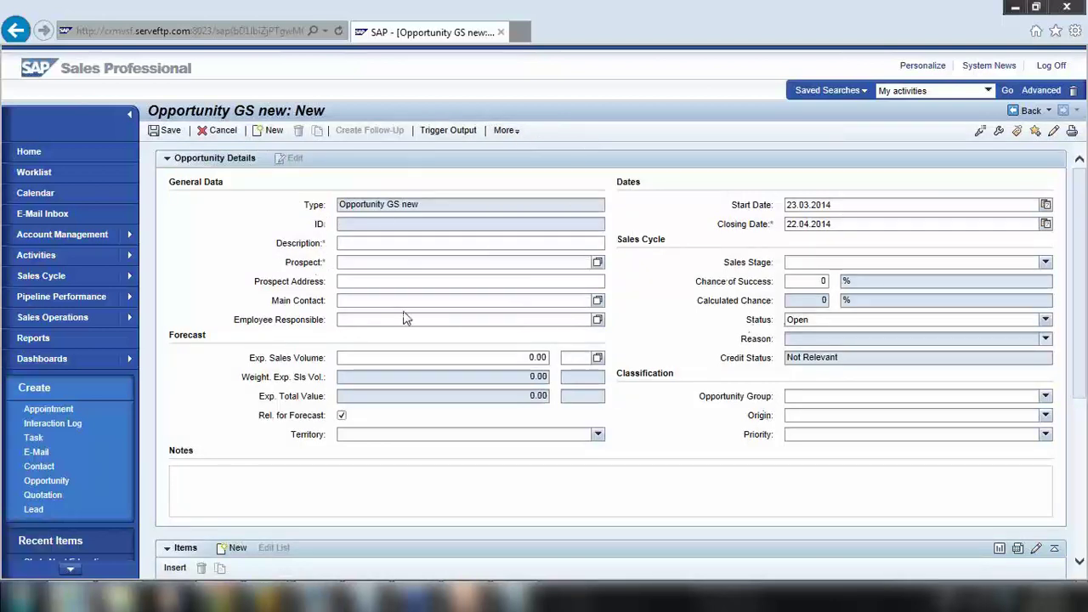
left_click_drag(149, 111, 331, 112)
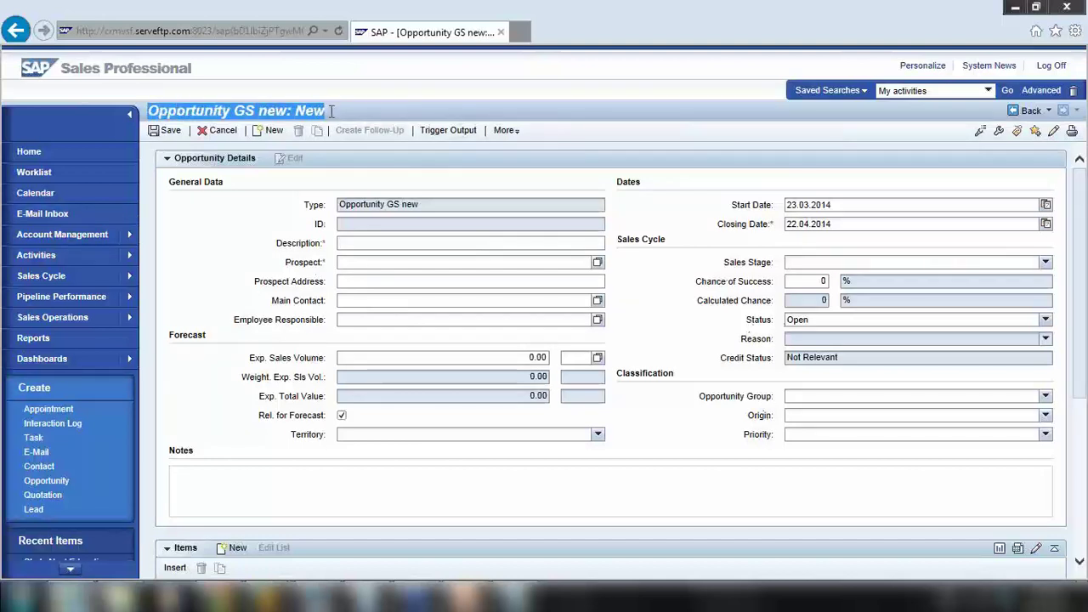
left_click(355, 243)
type("Opport")
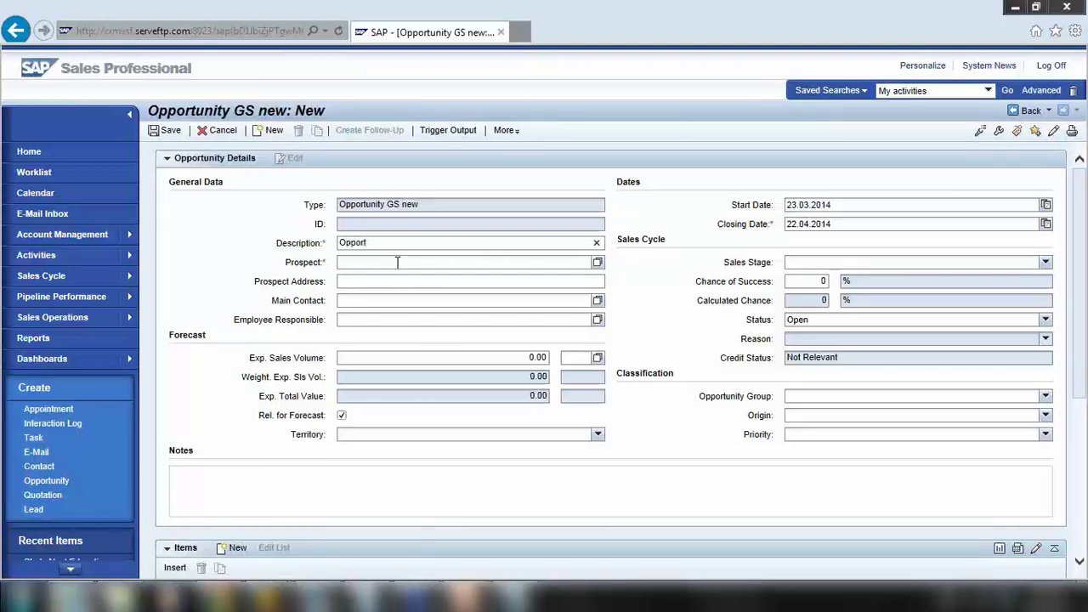
type("unity to sell Hard disk for 18")
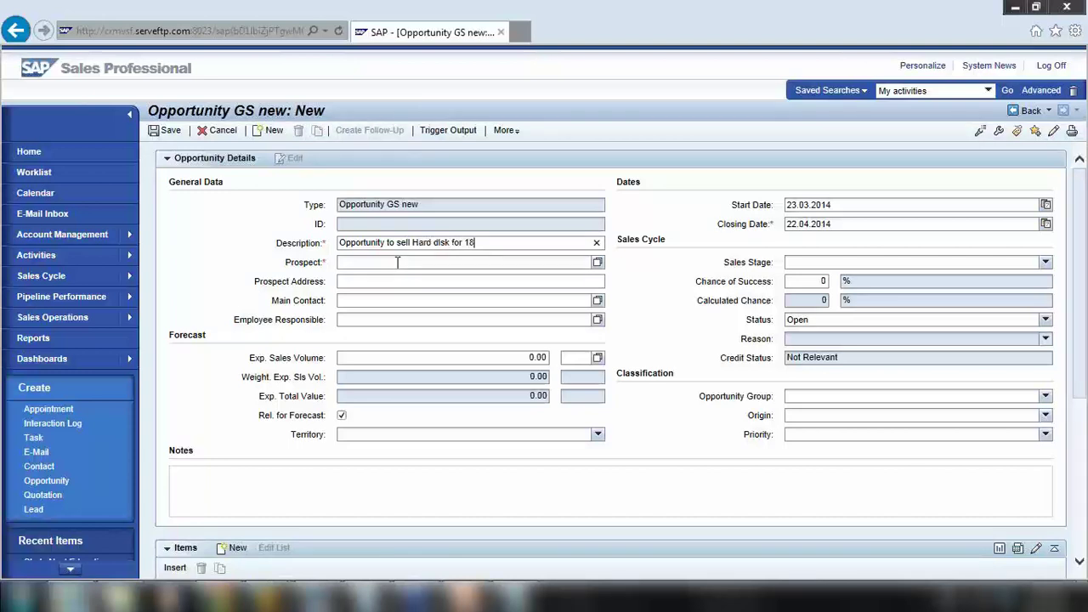
type(" inc")
key("BackSpace")
key("BackSpace")
- Set prospect 421985 and sales stage Information Exchange
left_click(363, 264)
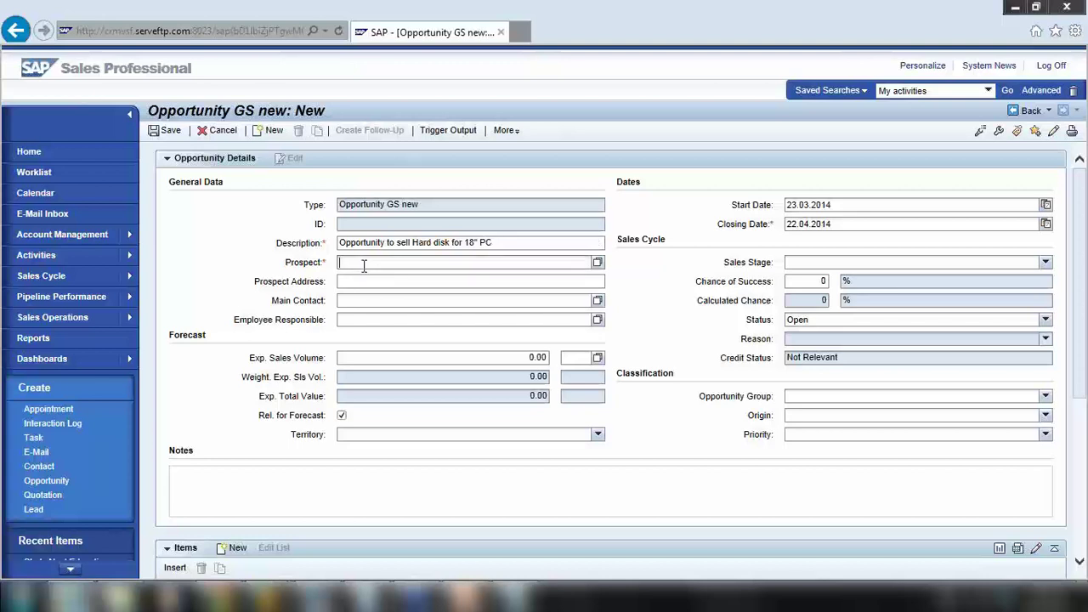
type("421985")
key("Return")
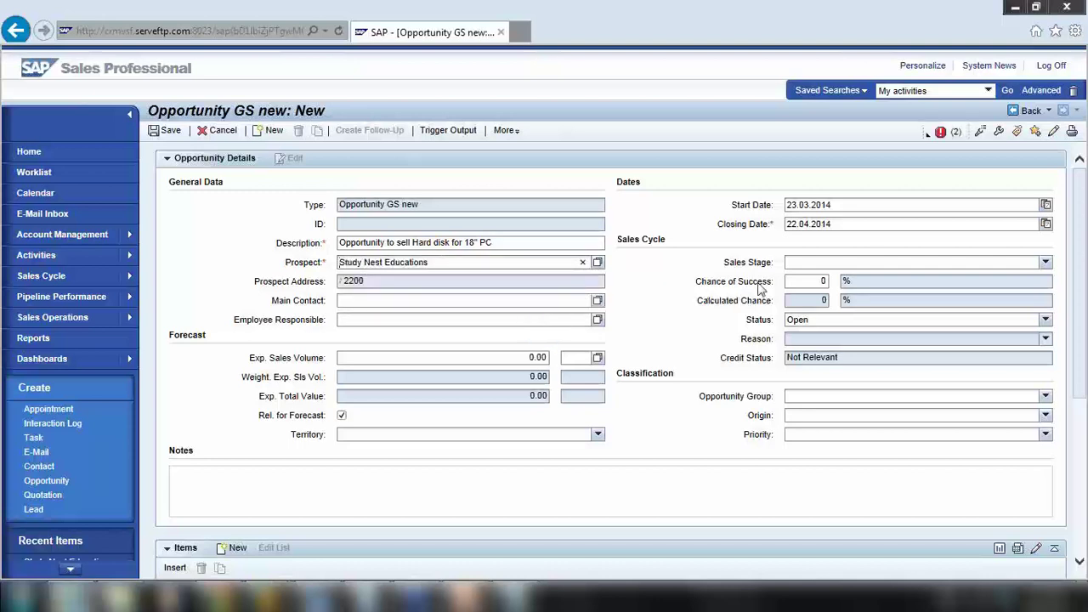
left_click(811, 264)
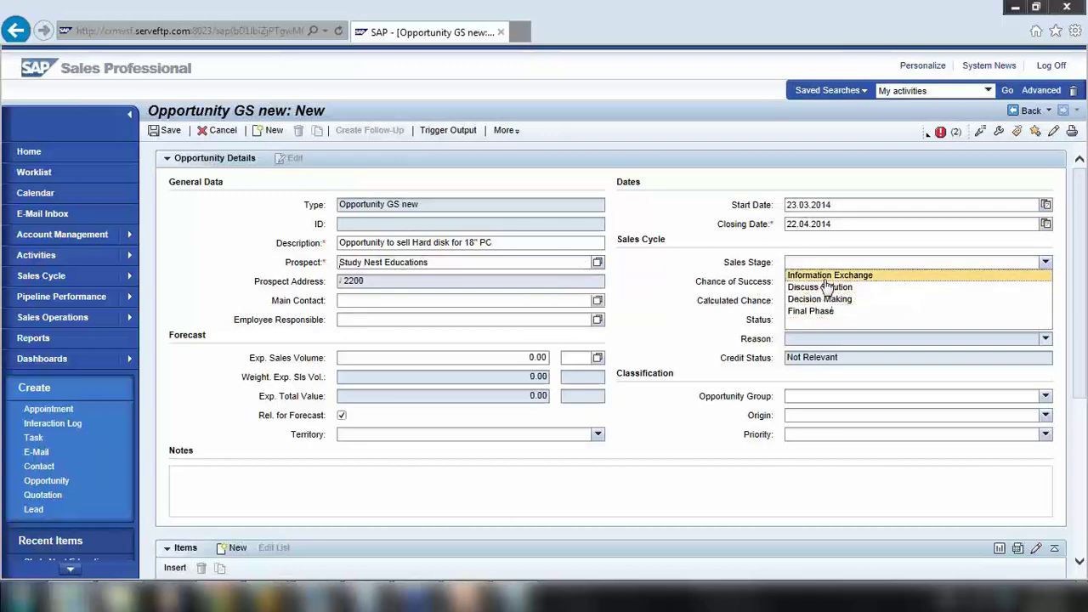
left_click(825, 276)
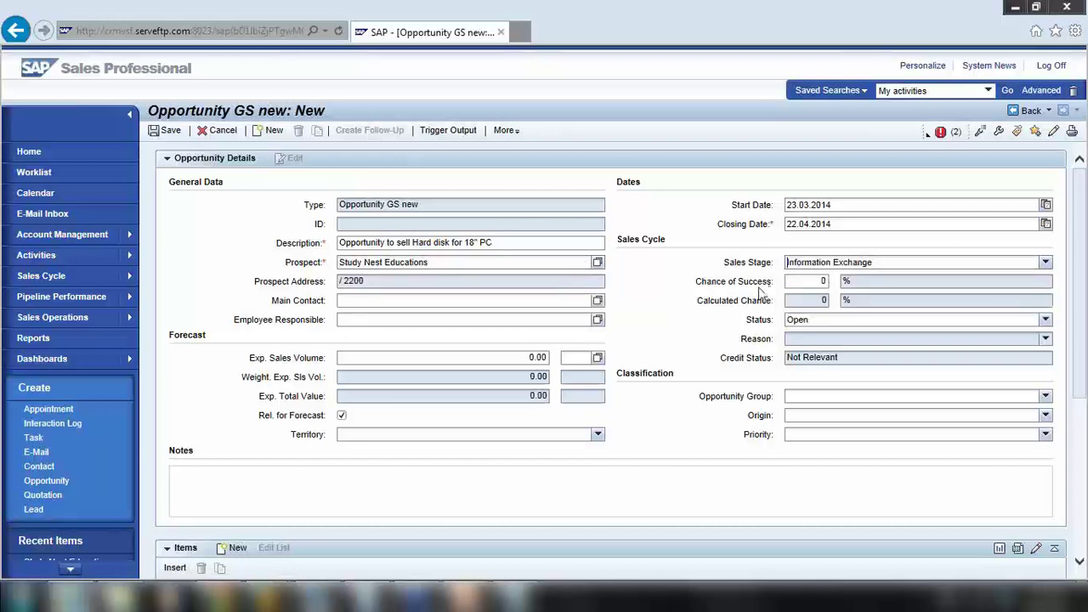
- Review the error messages, then cancel the unsaved opportunity
scroll(545, 295, "down", 1)
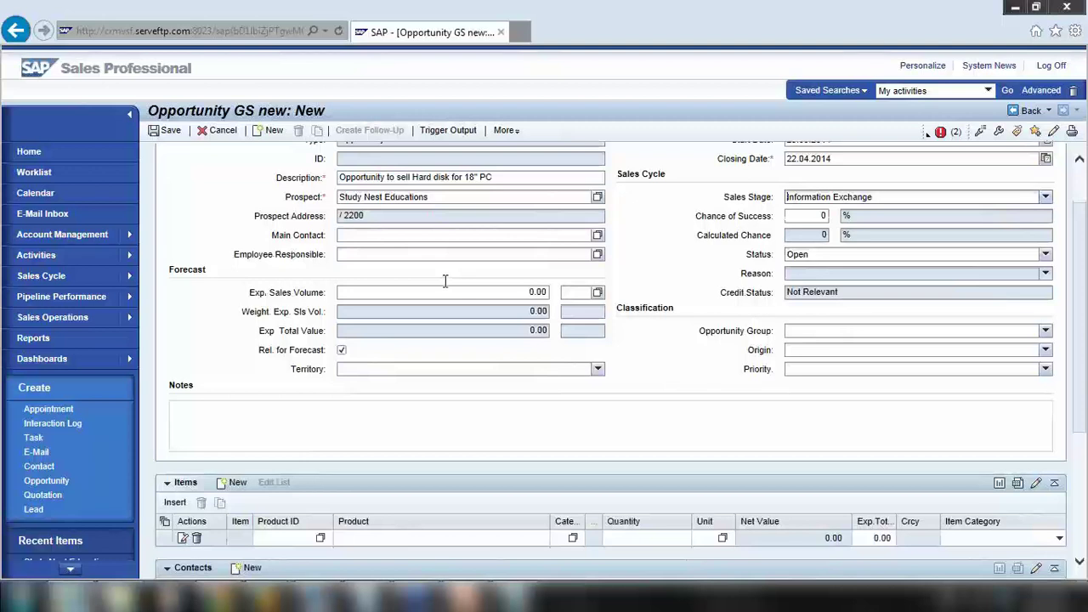
left_click(937, 134)
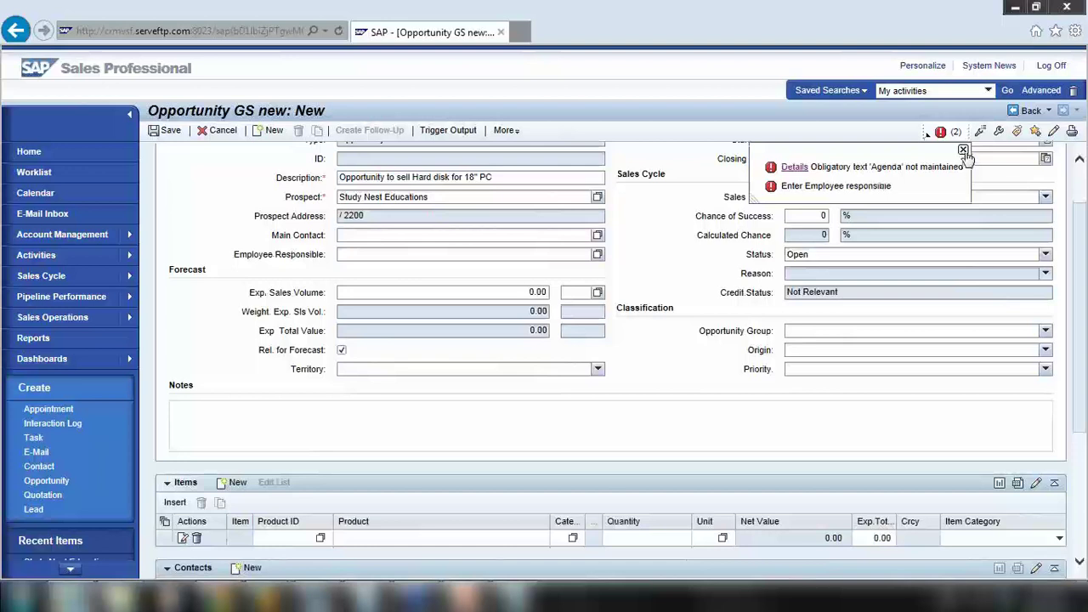
left_click(964, 151)
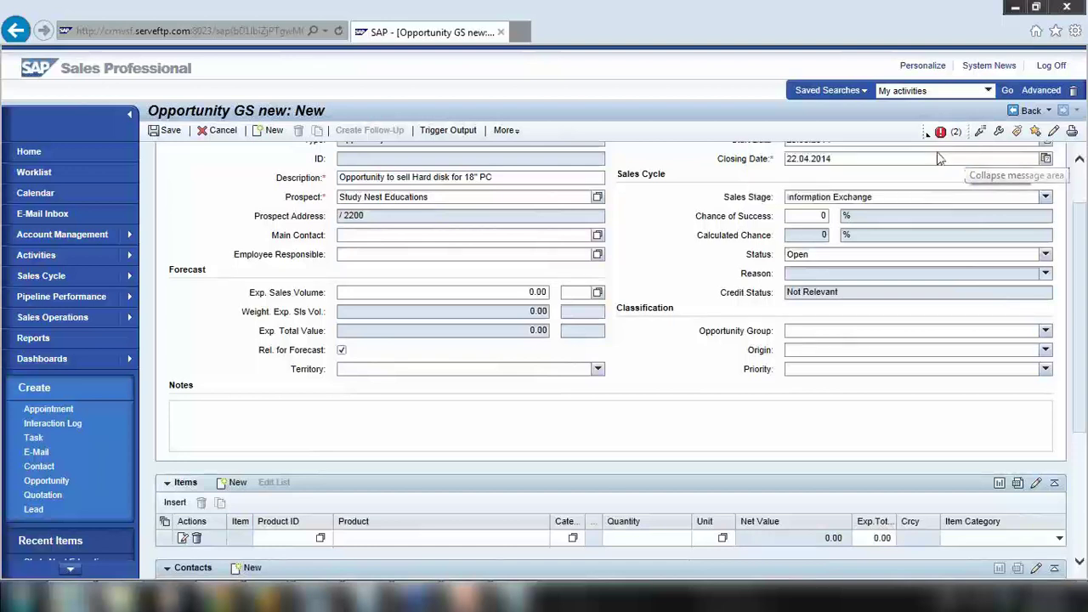
left_click(208, 130)
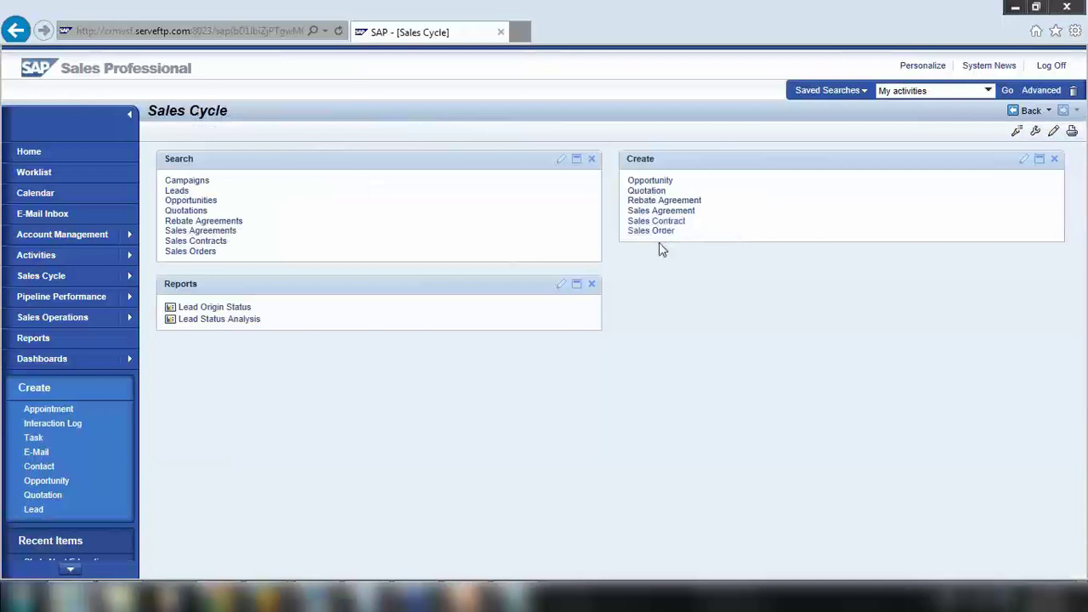
- Create an opportunity, page through the transaction types, and choose OPSM Sales Methodology
left_click(650, 192)
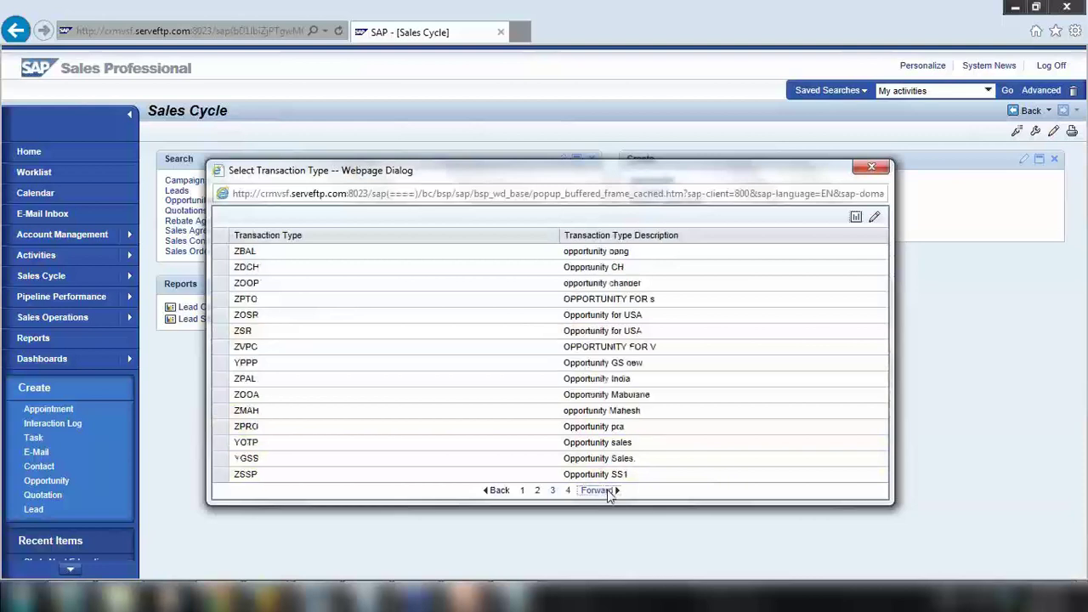
left_click(609, 496)
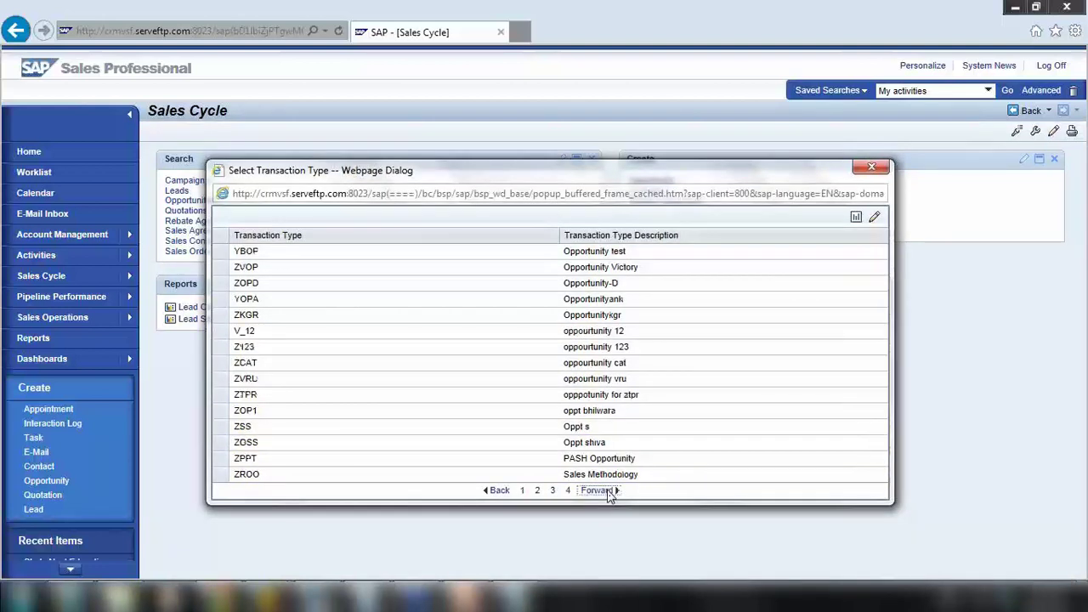
left_click(608, 496)
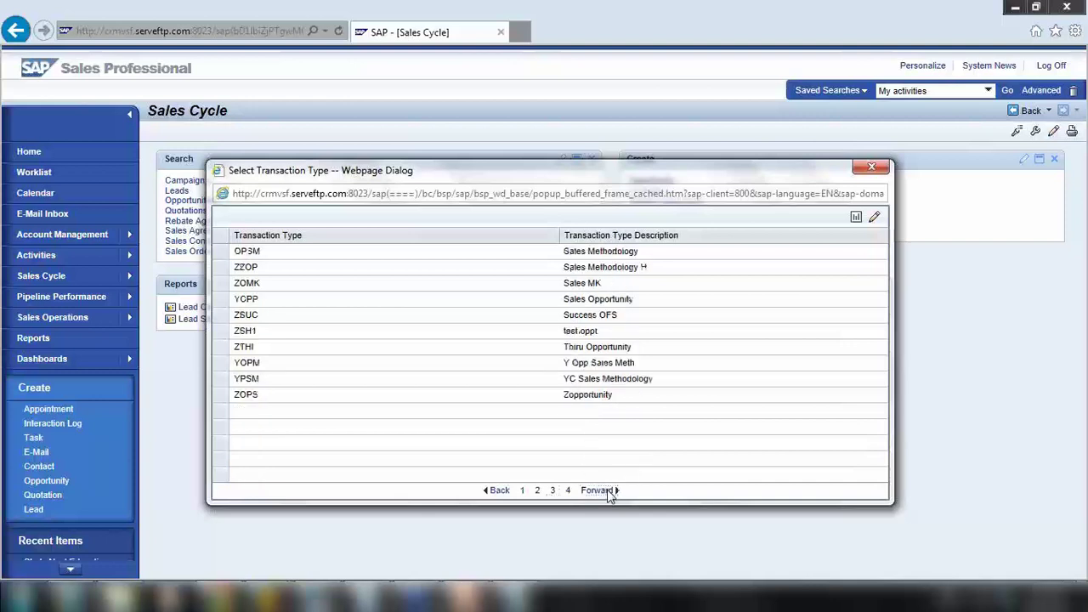
left_click(500, 492)
left_click(609, 492)
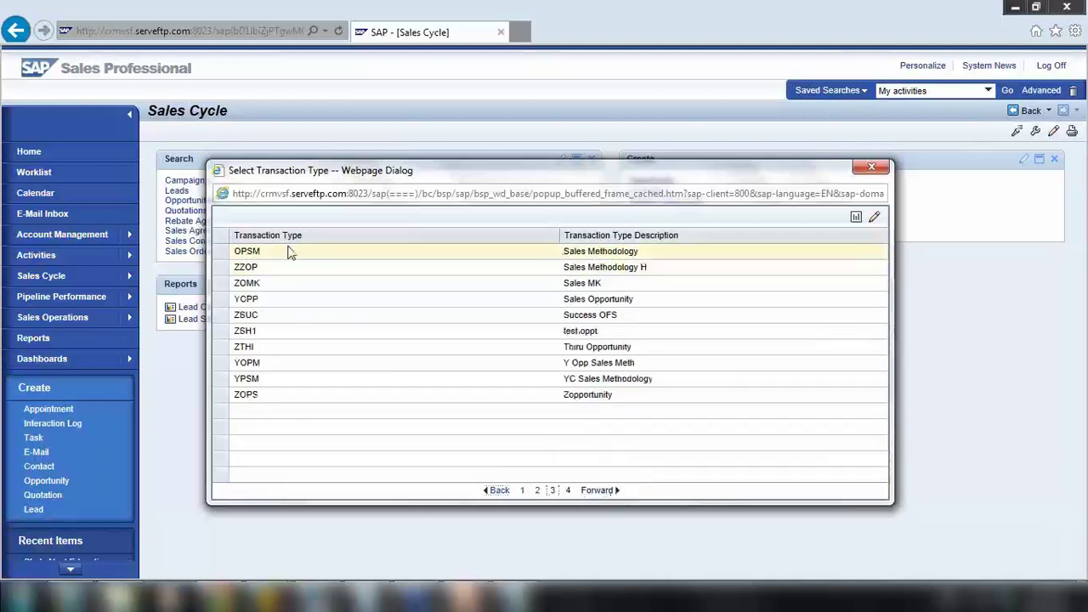
left_click(226, 253)
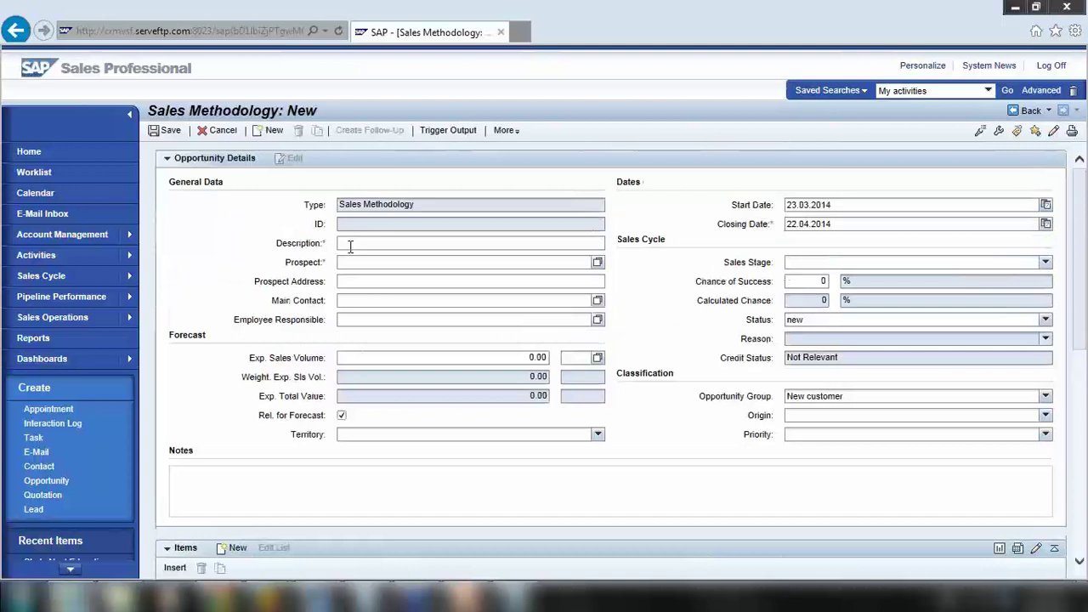
- Enter description 'Oppt to sell Hard Disk for 18"' and prospect 421985
left_click(352, 245)
type("Oppt to sell 18\"")
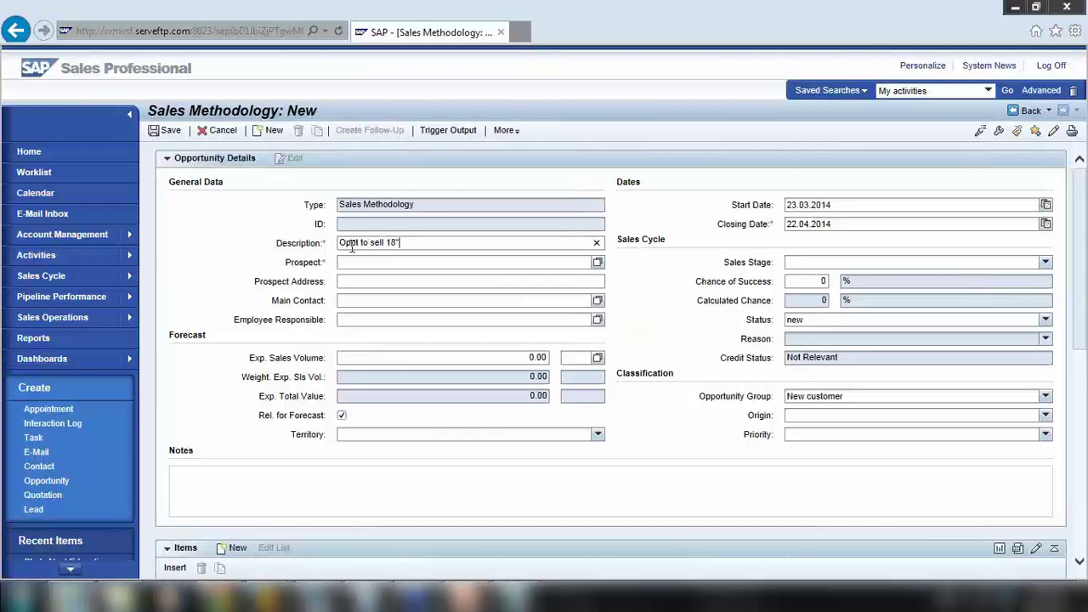
key("BackSpace")
key("BackSpace")
key("BackSpace")
type("Hard Disk for")
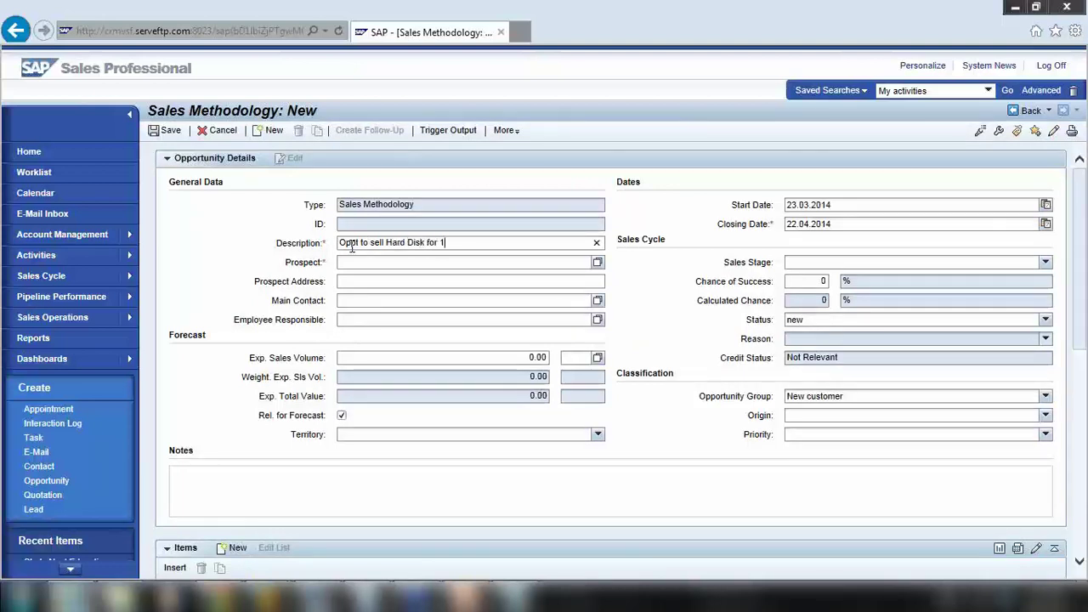
type(" 18\" PC")
key("Tab")
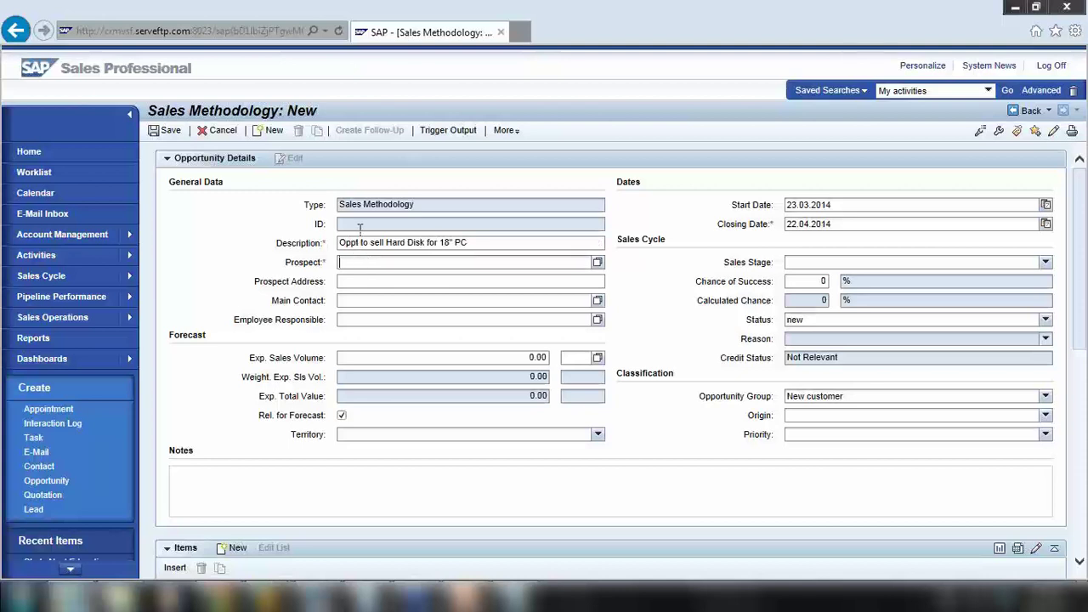
type("421985")
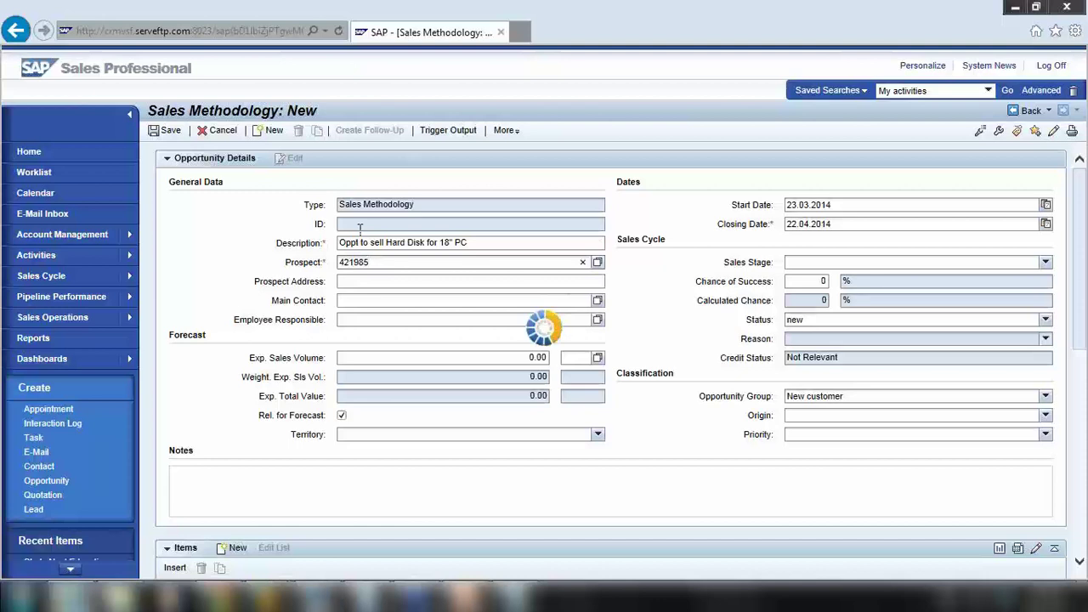
- Set the sales stage to Identify opportunity and review the remaining error messages
left_click(828, 264)
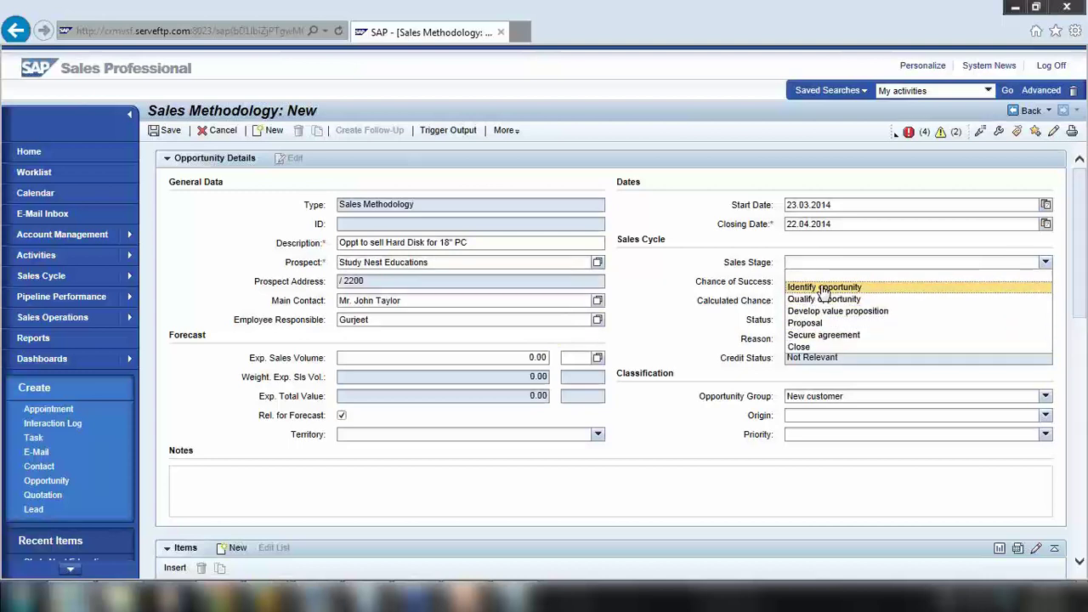
left_click(822, 287)
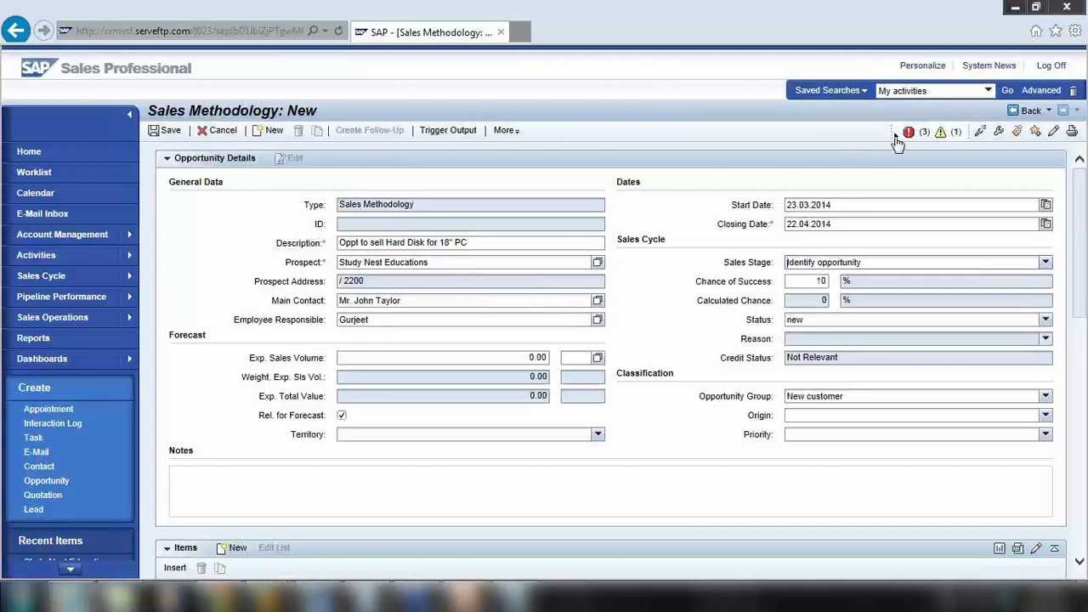
left_click(896, 136)
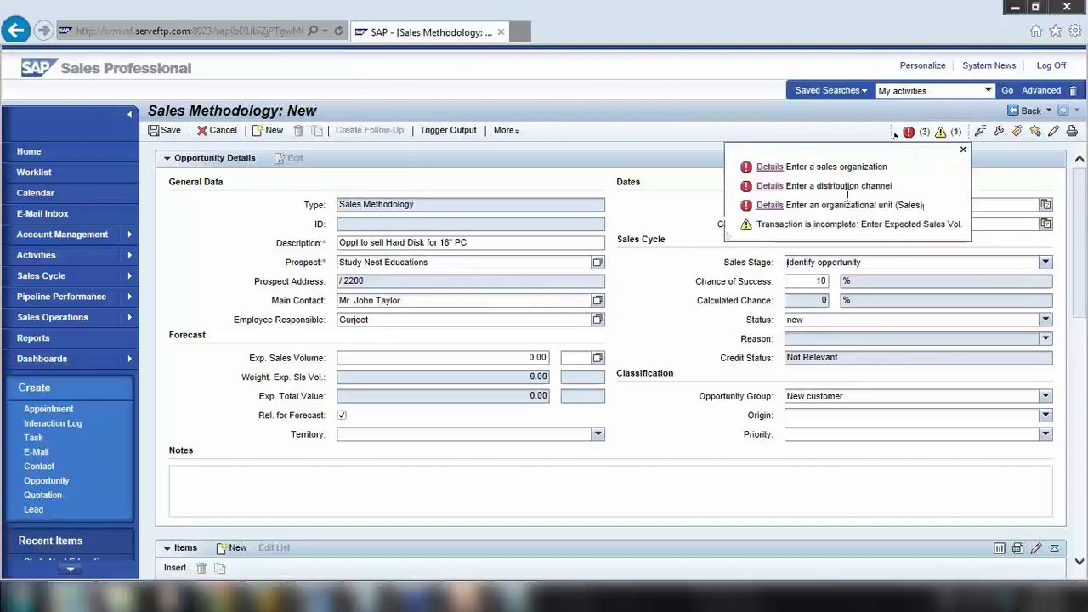
left_click(964, 150)
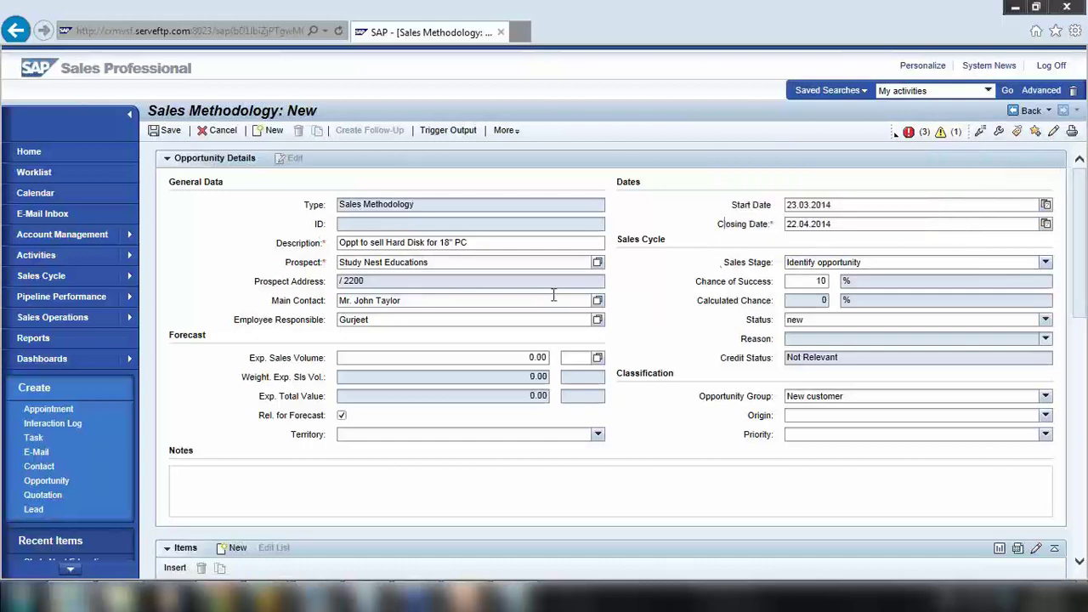
- Pick Sales US as the sales organization from the value help
scroll(554, 294, "down", 10)
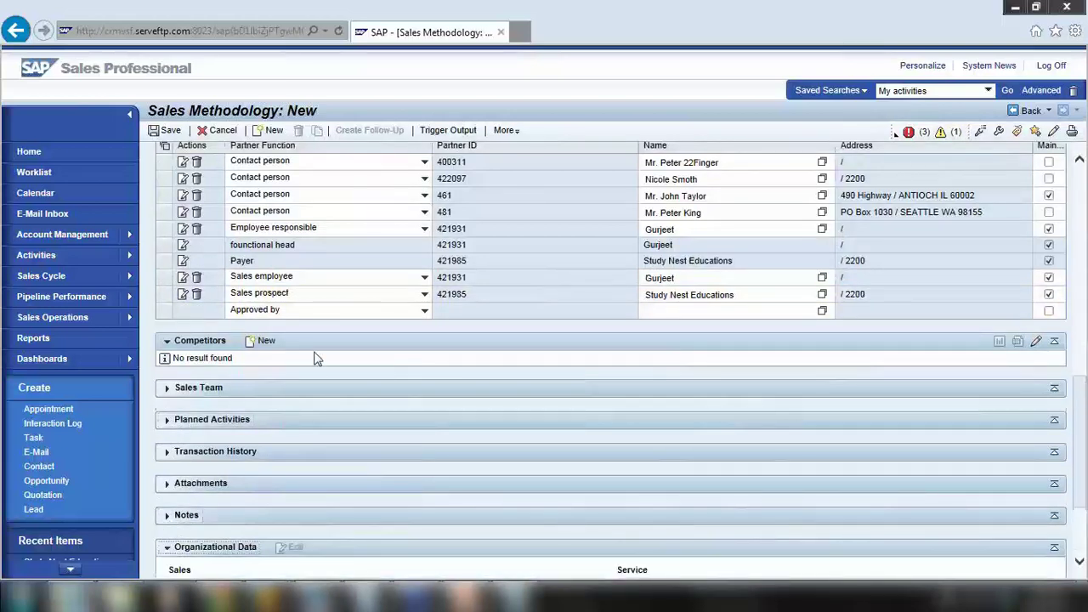
scroll(467, 432, "down", 3)
left_click(374, 462)
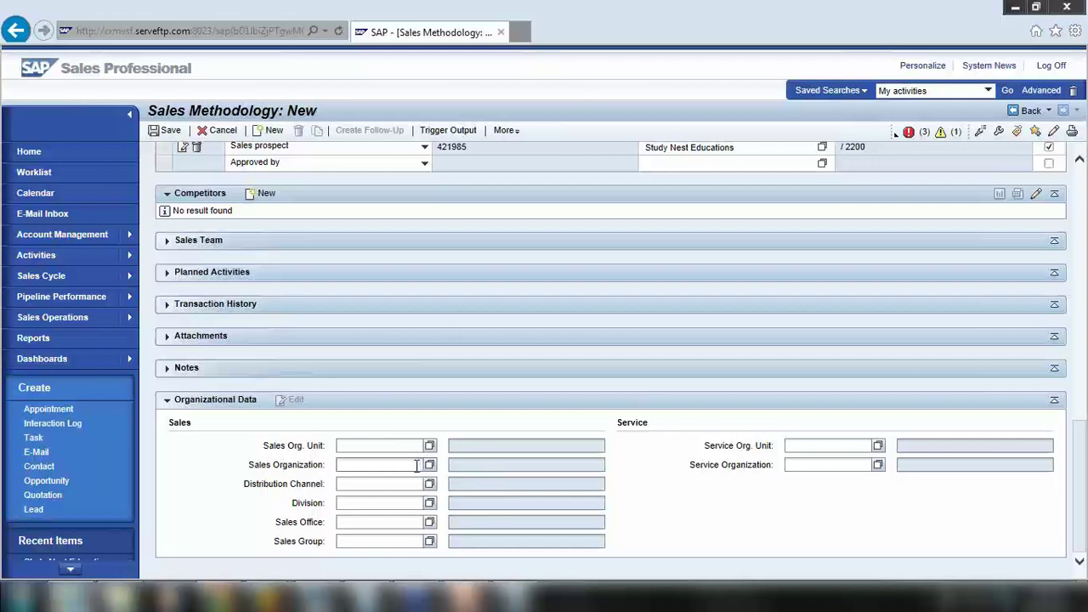
left_click(429, 465)
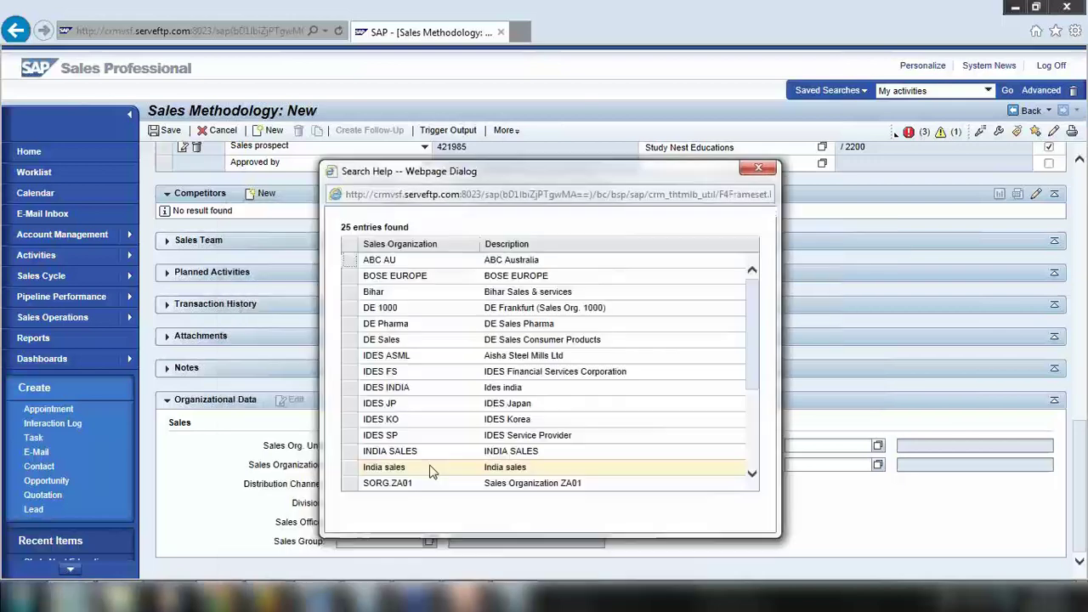
scroll(397, 425, "down", 3)
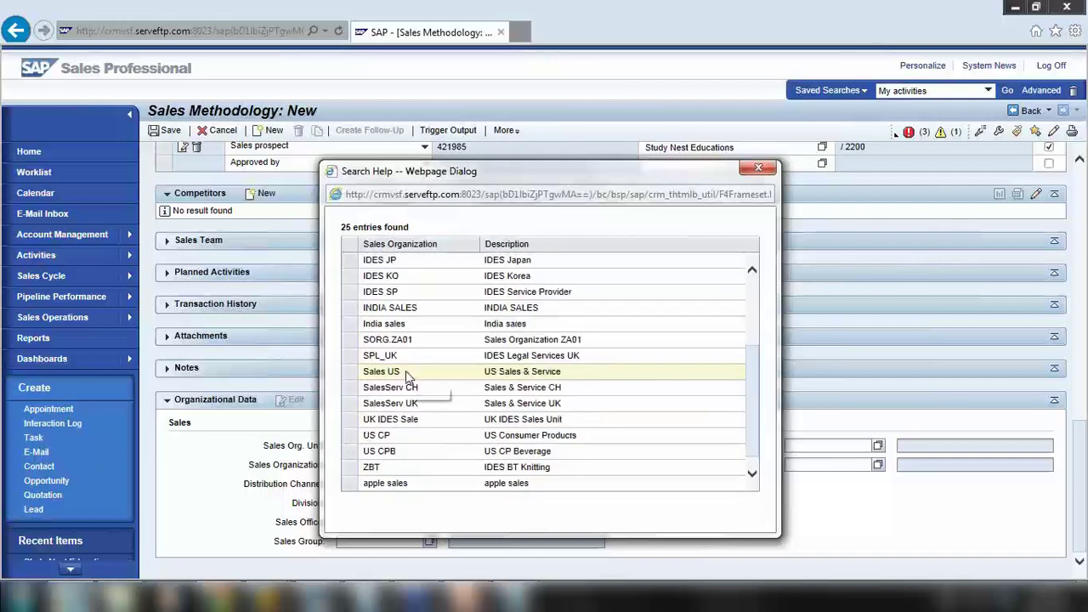
left_click(352, 374)
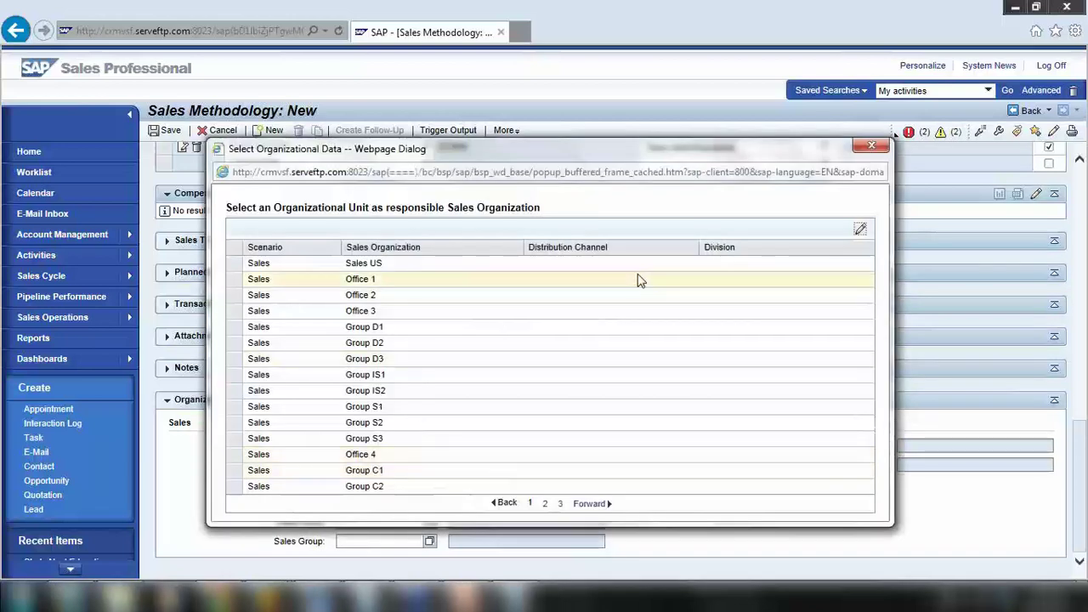
left_click(872, 151)
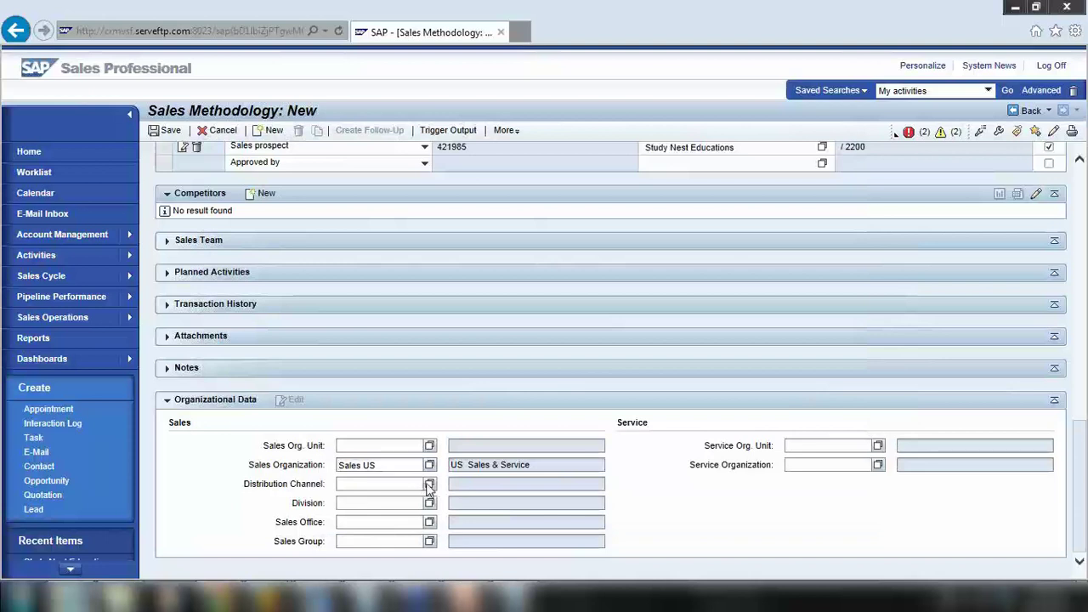
- Enter distribution channel 14 and division 00, and choose Contact C as the sales org unit
left_click(390, 484)
type("14")
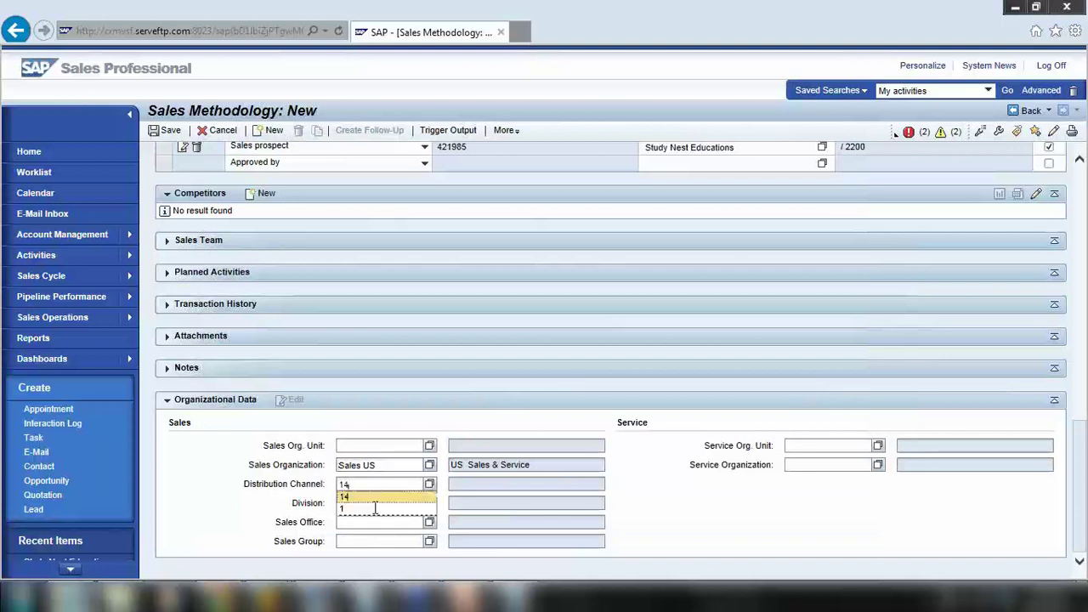
left_click(374, 505)
type("00")
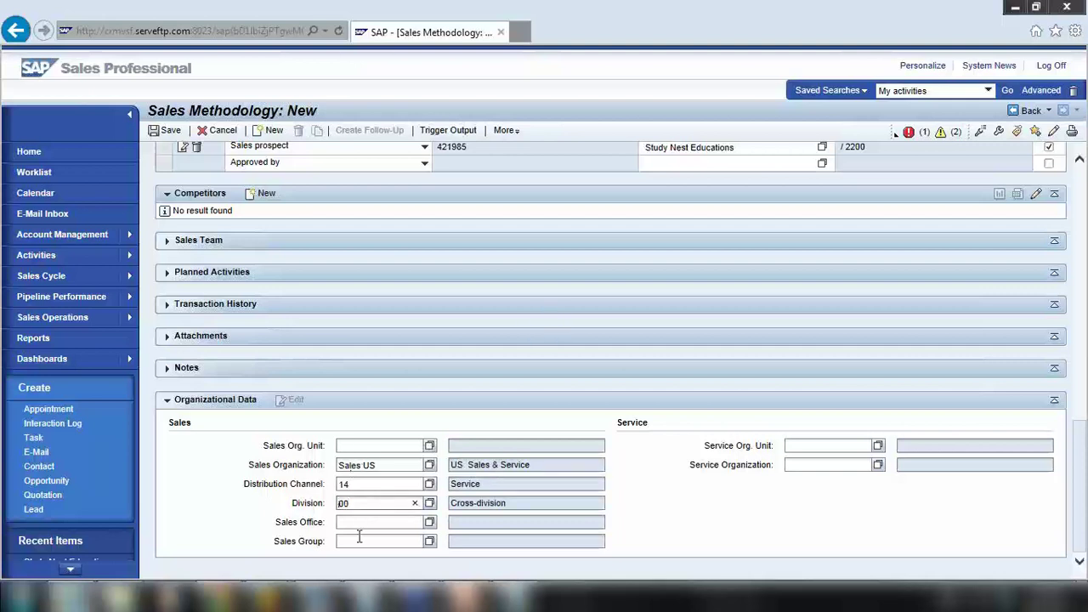
left_click(431, 447)
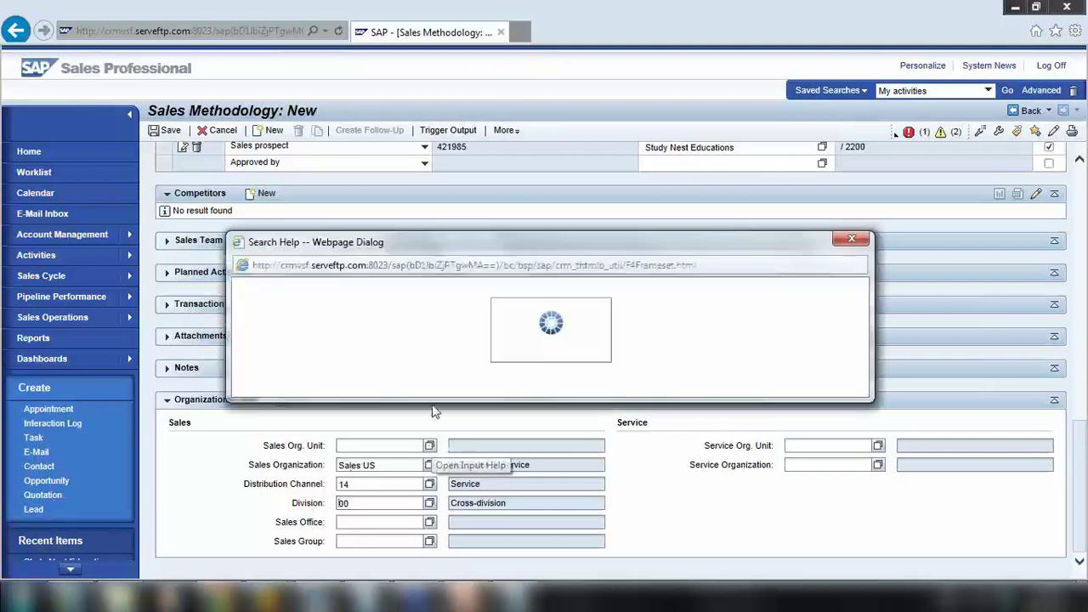
left_click(351, 336)
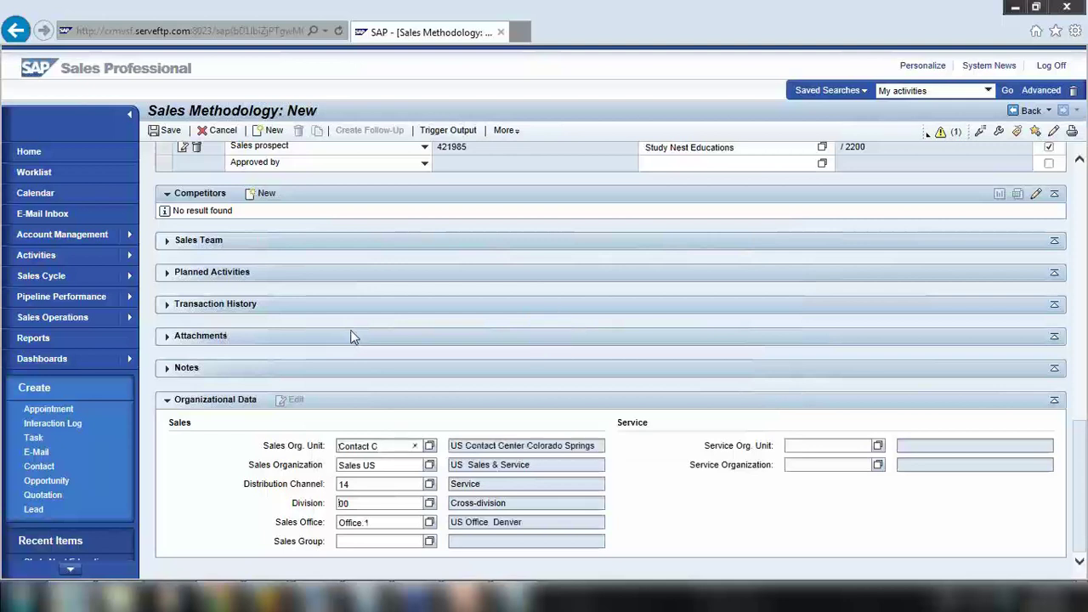
- Double-check the Sales Organization, Distribution Channel and Division values
left_click(379, 465)
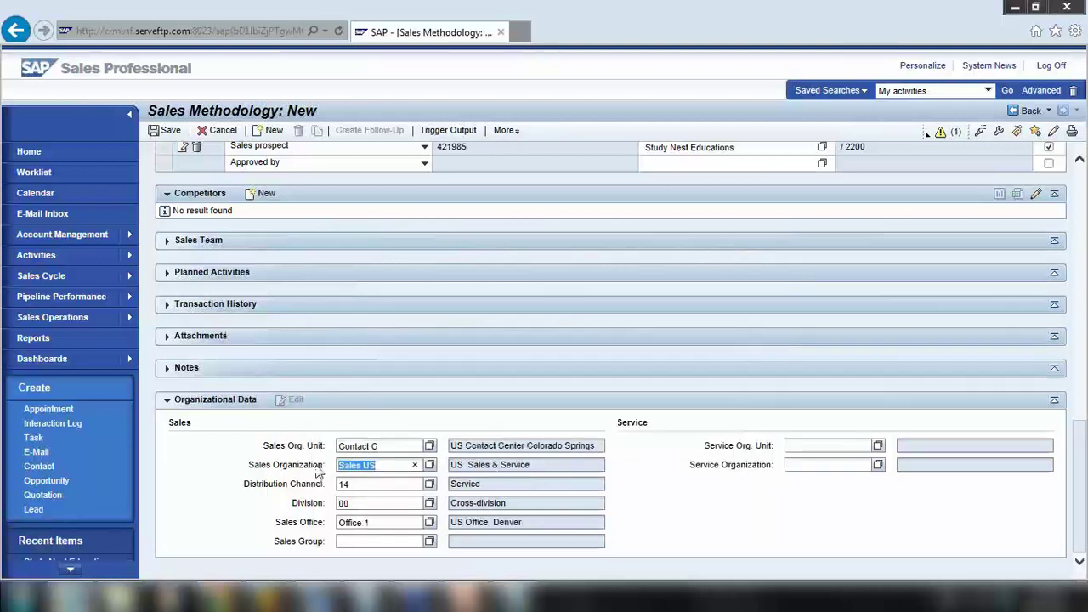
left_click(359, 481)
left_click(356, 503)
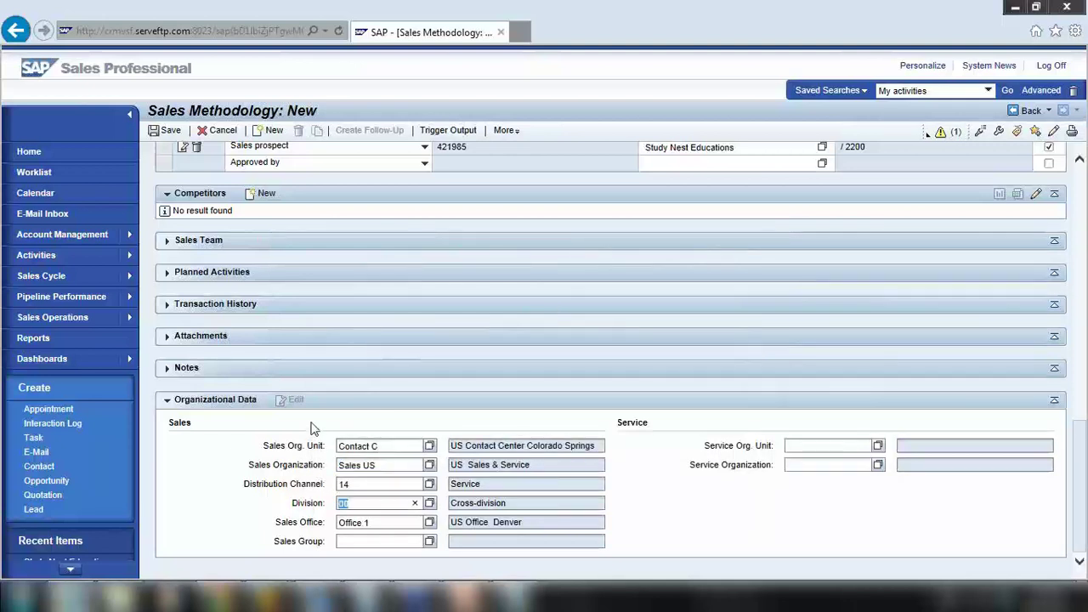
left_click(385, 466)
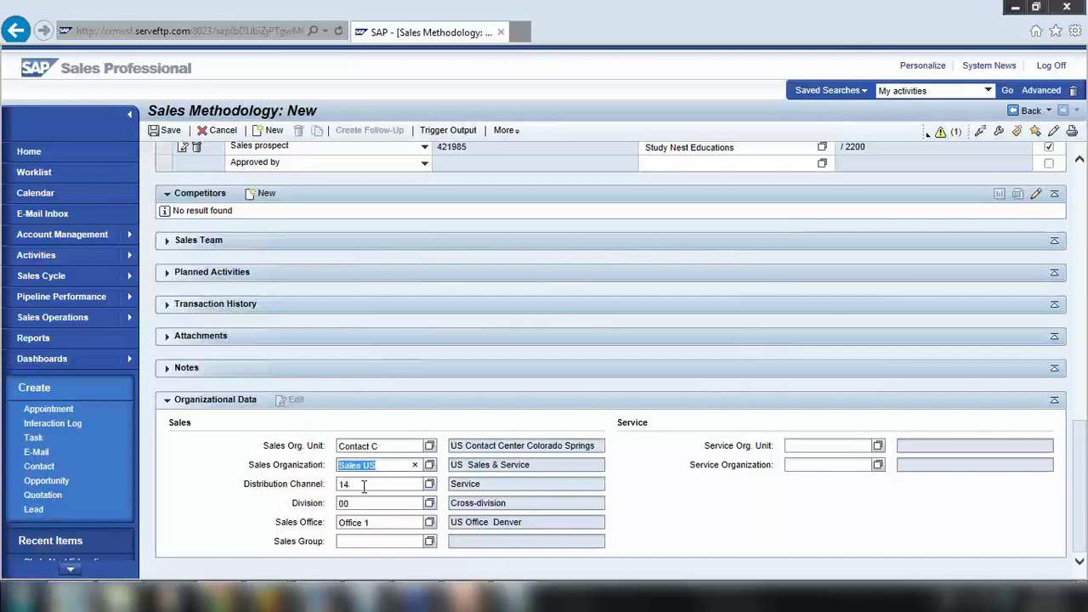
left_click(362, 484)
left_click(357, 502)
- Type a line of random placeholder text into the opportunity's Notes field
scroll(268, 406, "up", 15)
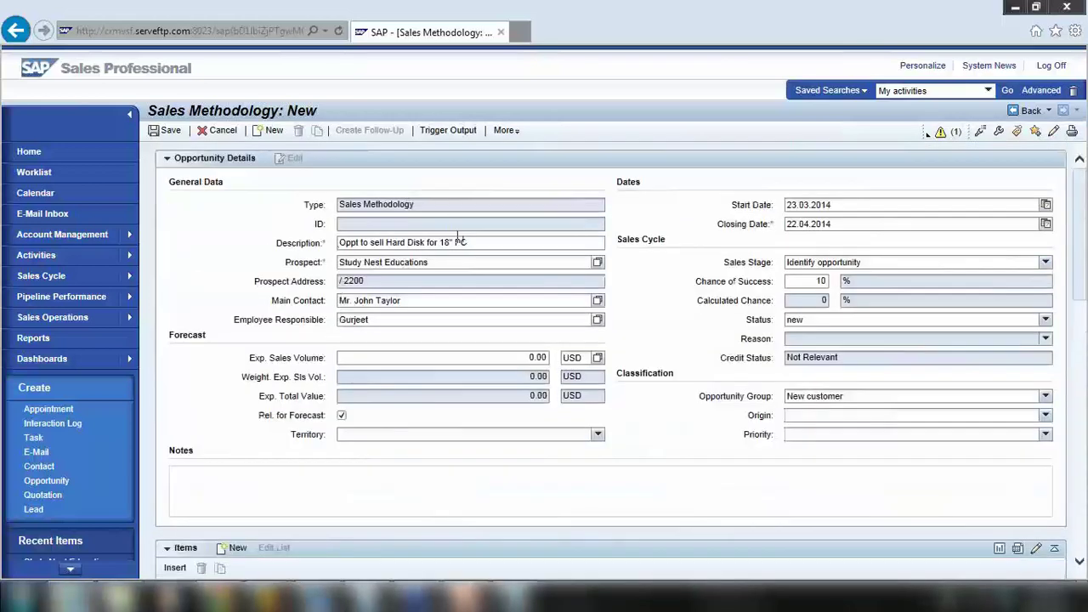
scroll(459, 240, "down", 3)
scroll(323, 249, "down", 3)
left_click(334, 229)
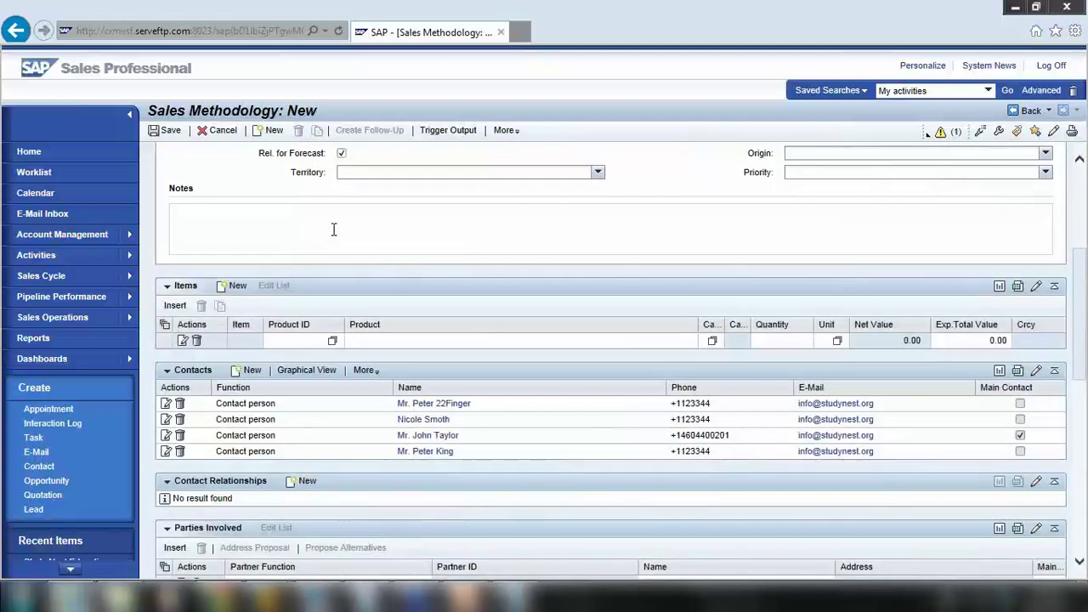
type("hrig b jrg grbk gkrg h hbki rthjthm")
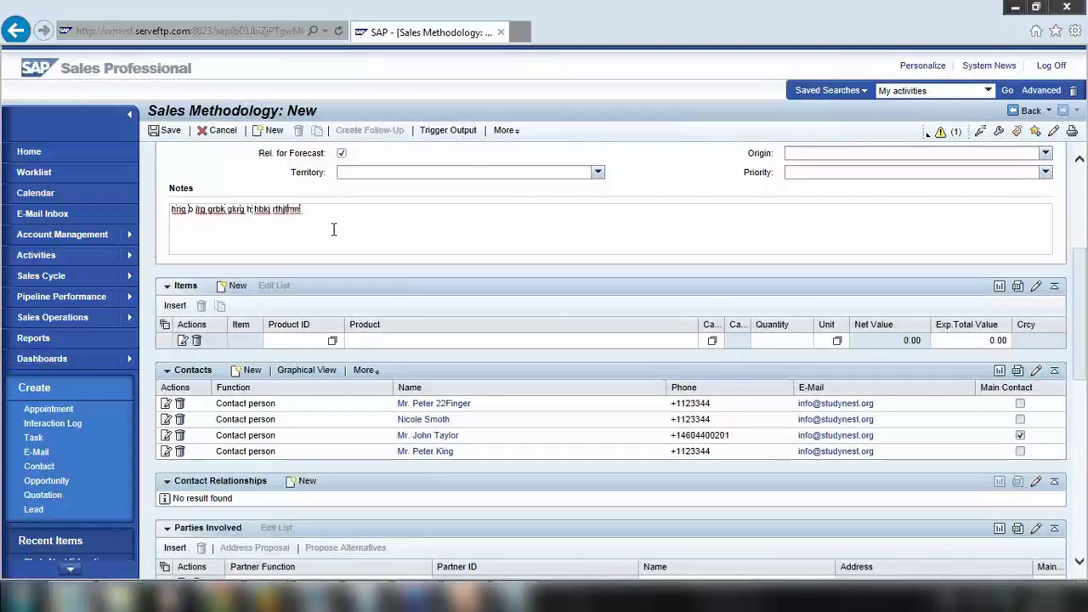
type(" ntnjth thn mmhtlnn")
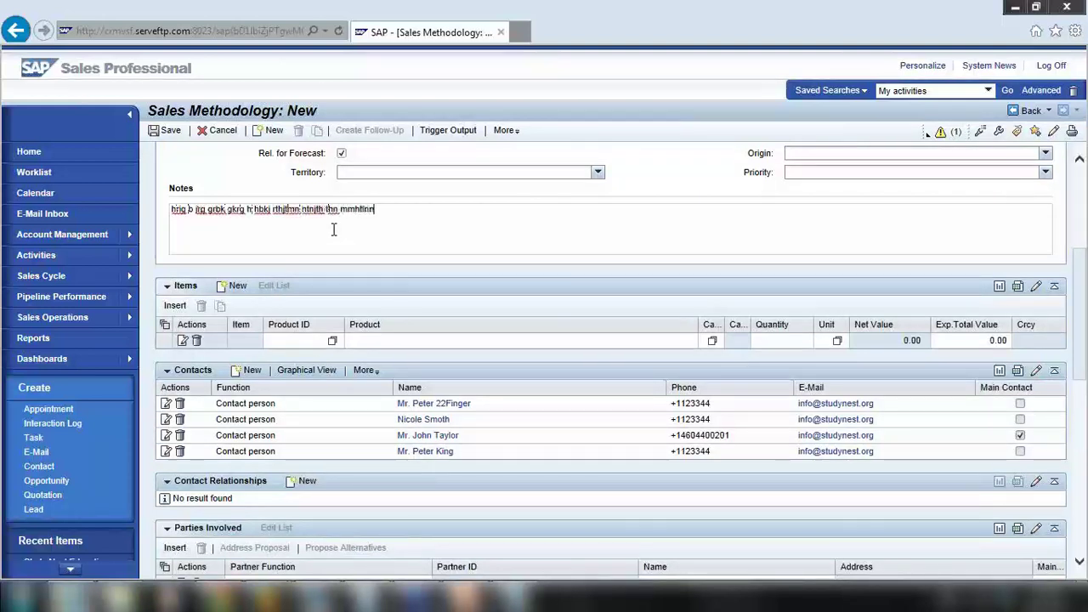
type("m hl")
- Search products for 'hard disk' and add DPC10097 Hard disk 12 GB as item 10, quantity 1
left_click(306, 340)
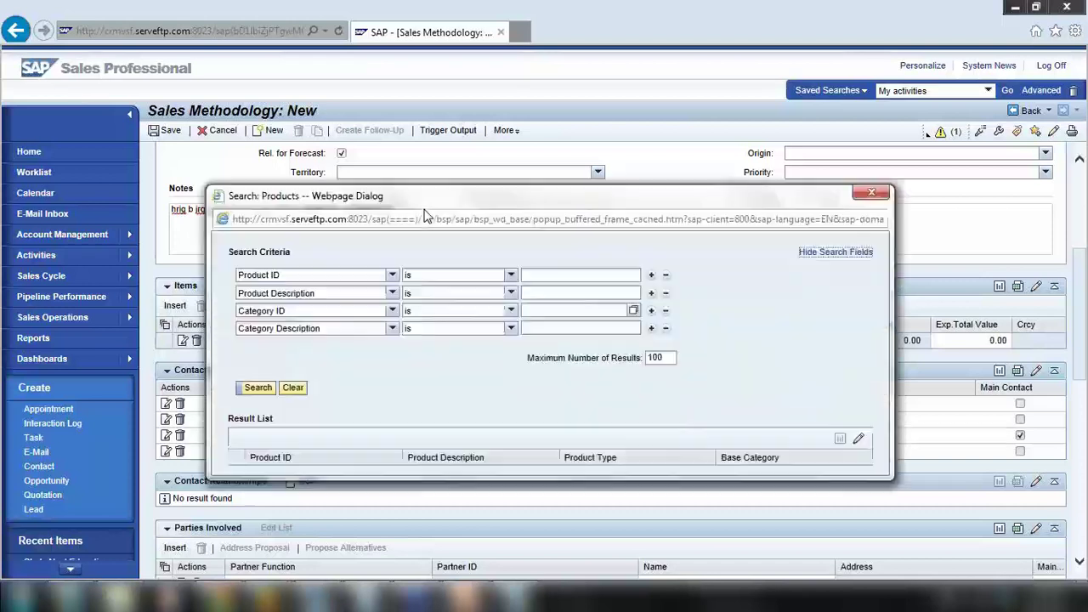
left_click(538, 292)
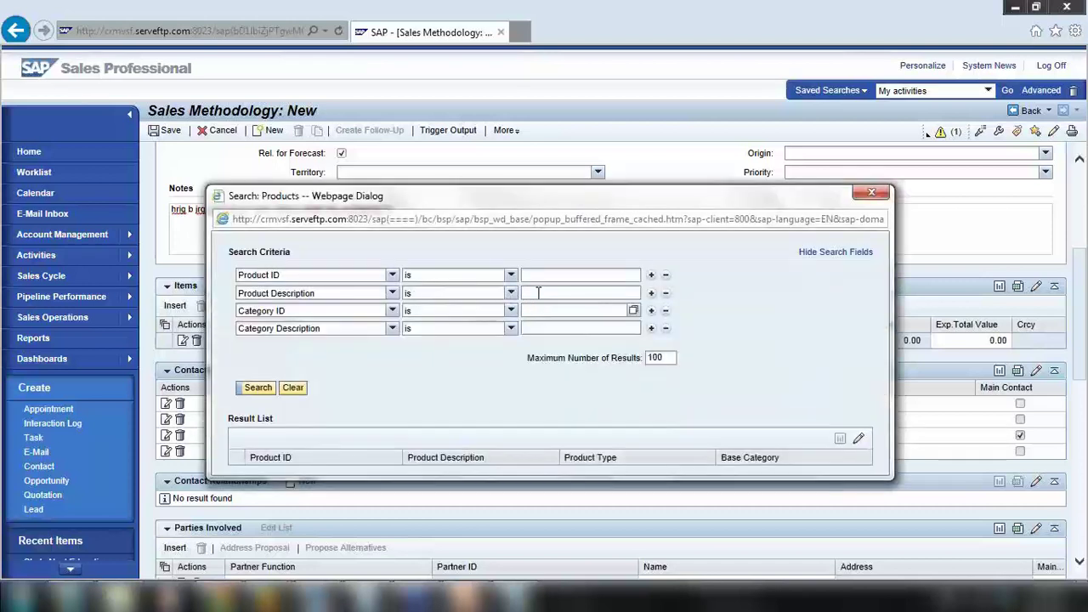
type("hard disk*")
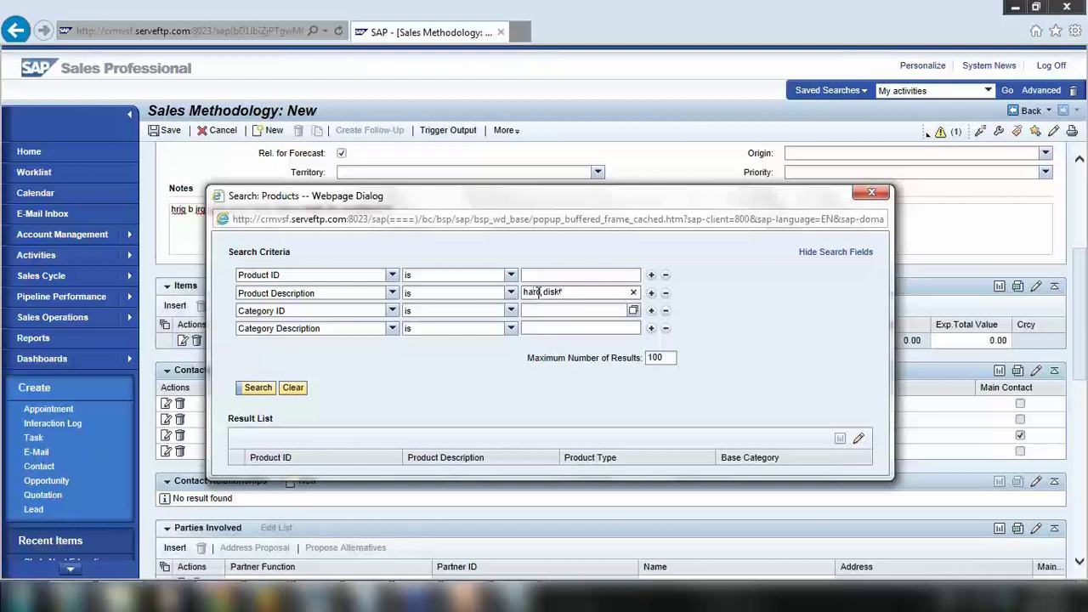
key("Return")
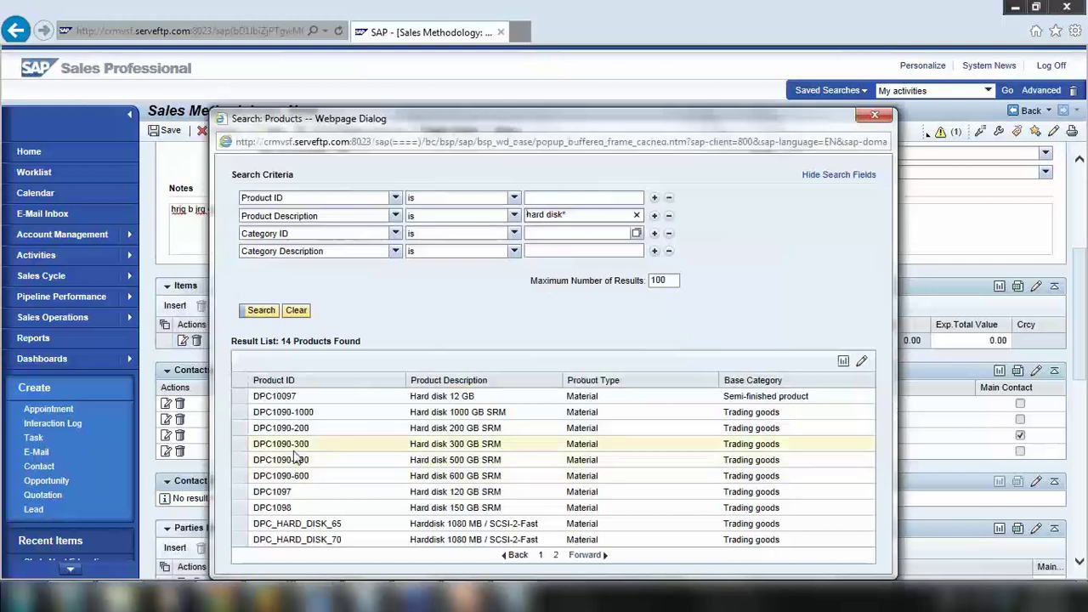
left_click(293, 396)
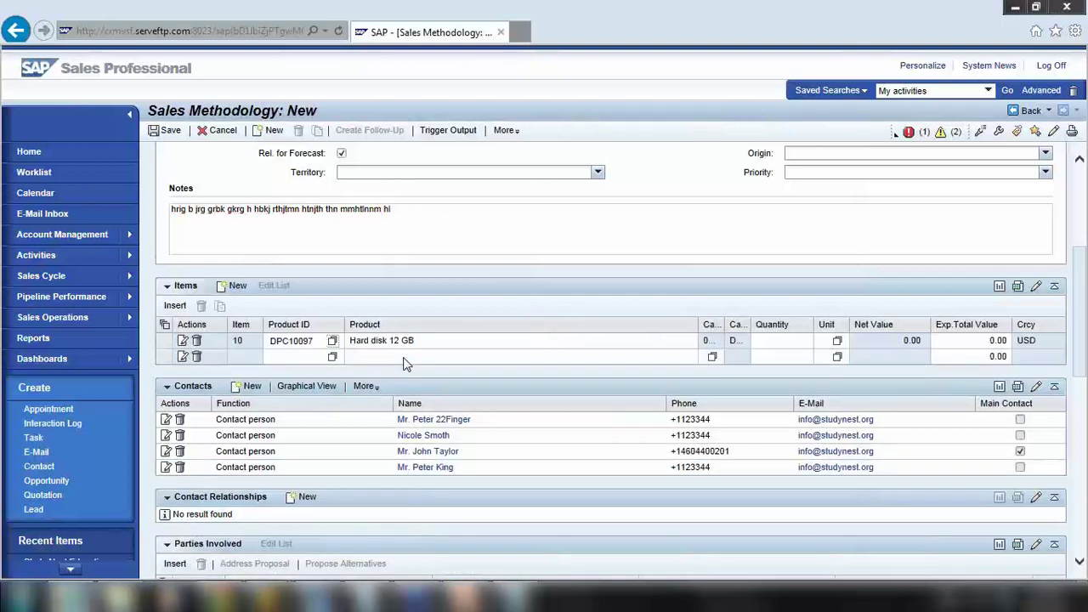
left_click(788, 341)
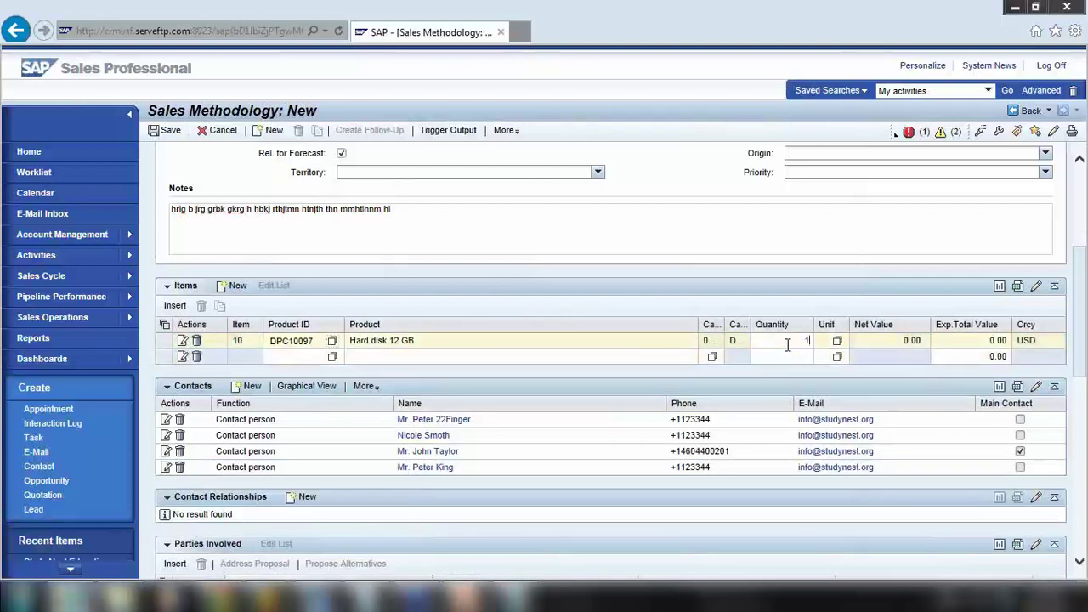
key("Return")
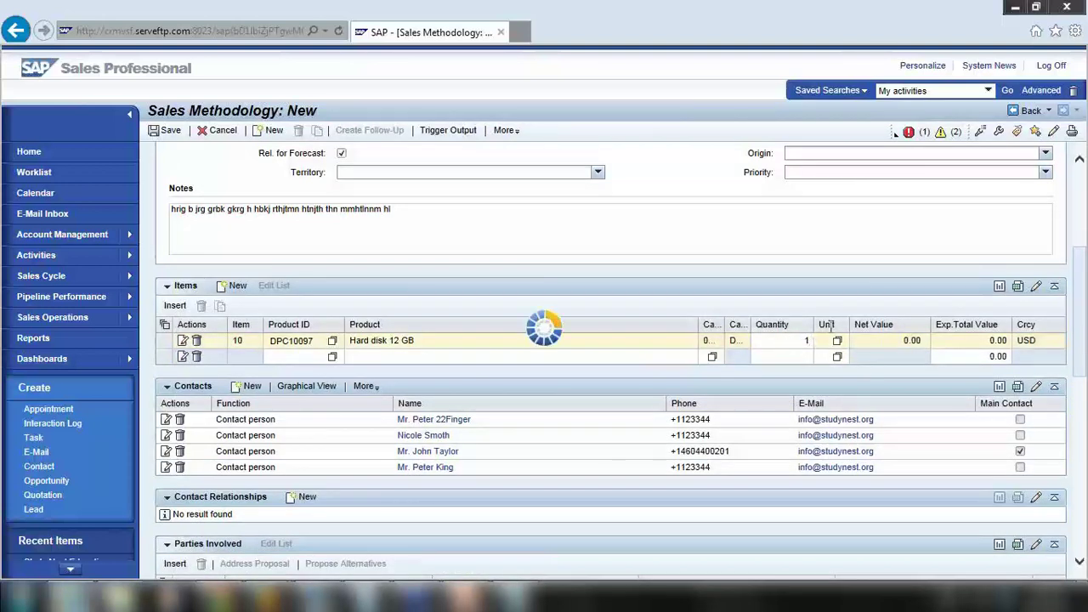
mouse_move(894, 140)
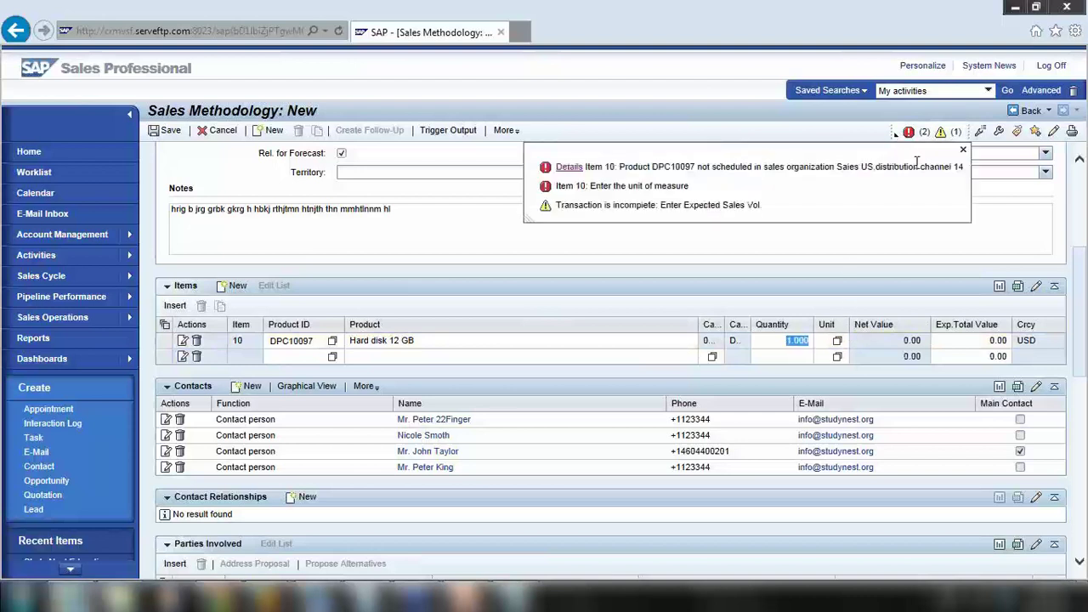
left_click(963, 151)
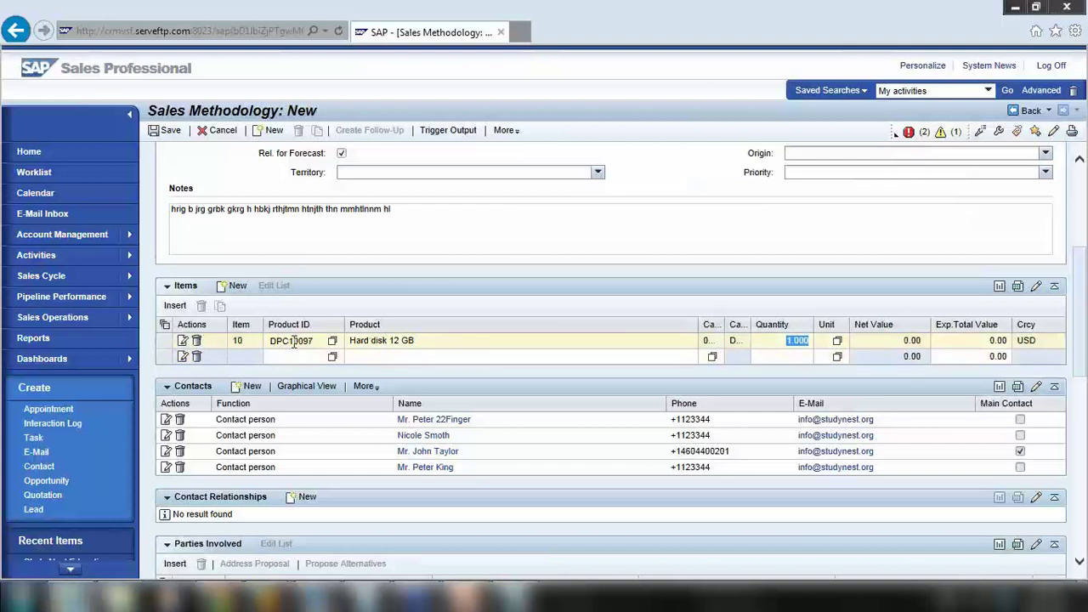
- Replace the hard disk item with product ht-1010, Notebook Professional 15, quantity 100
left_click(237, 355)
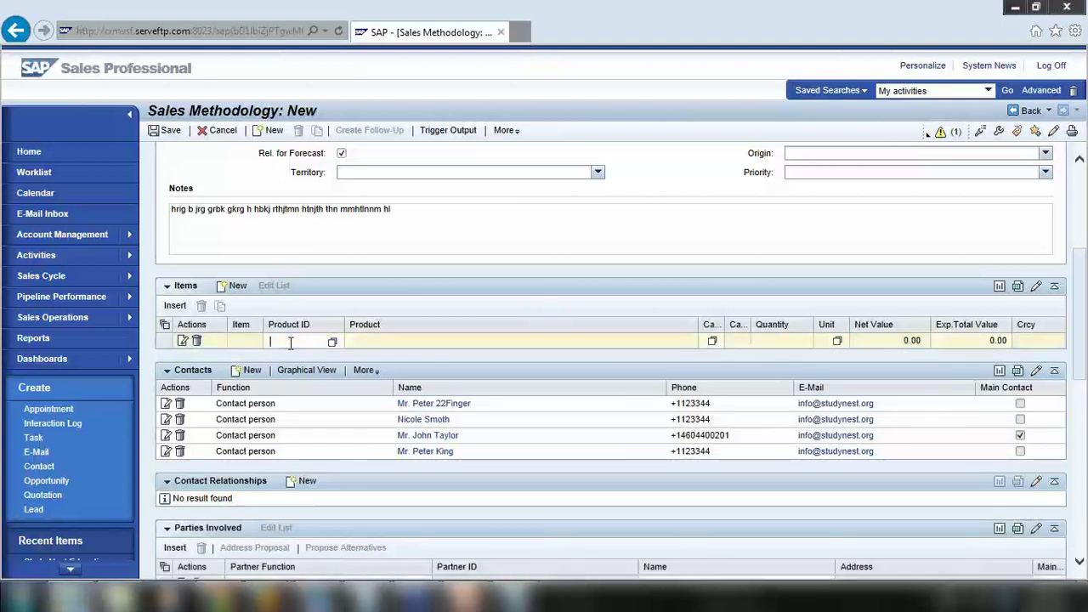
type("ht-1010")
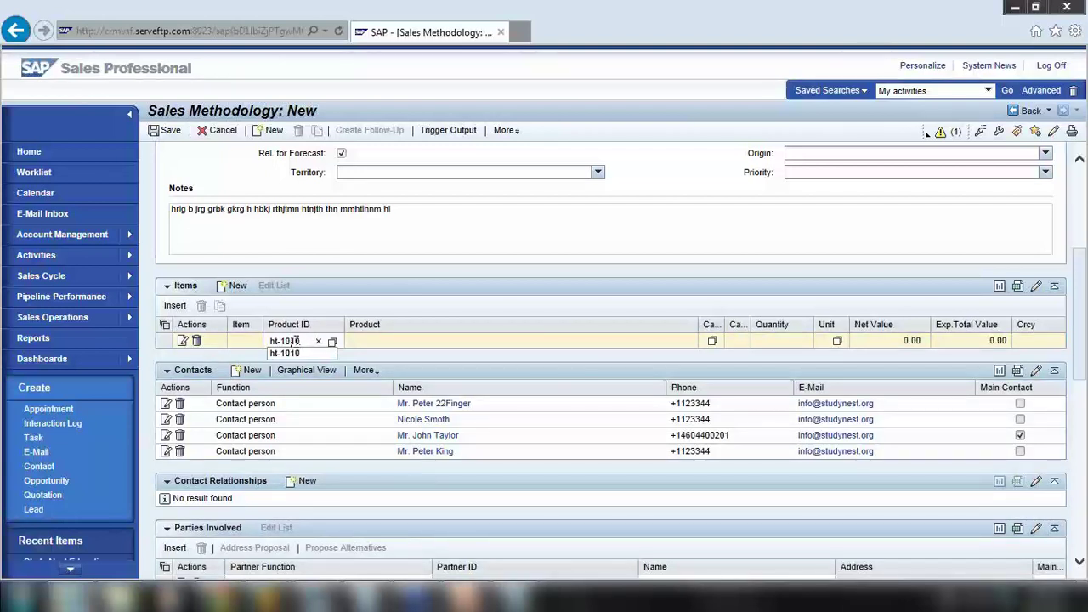
left_click(774, 339)
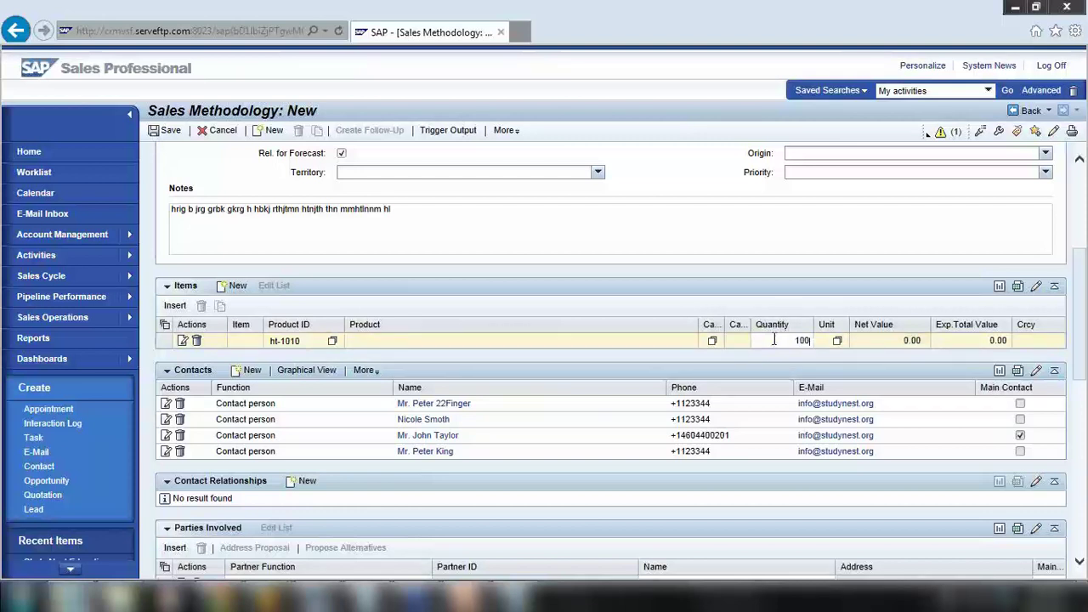
key("Return")
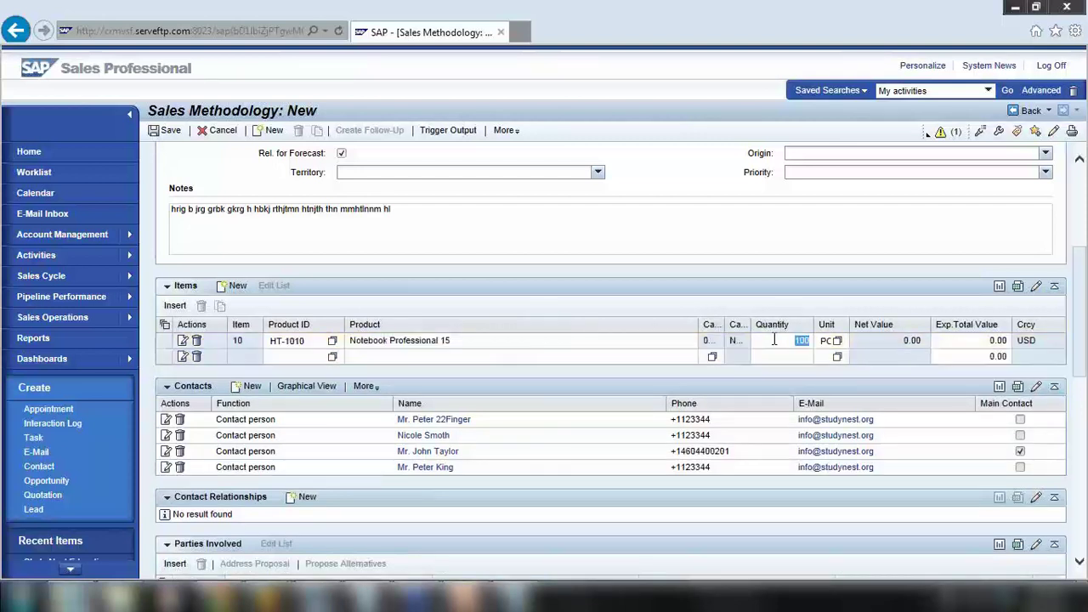
left_click(376, 340)
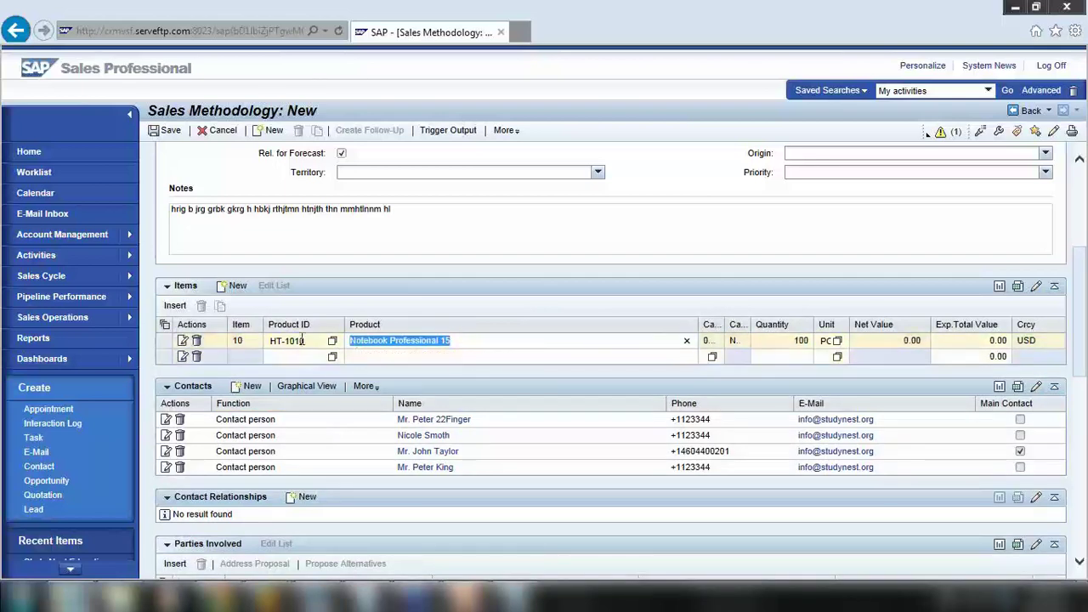
scroll(281, 306, "up", 5)
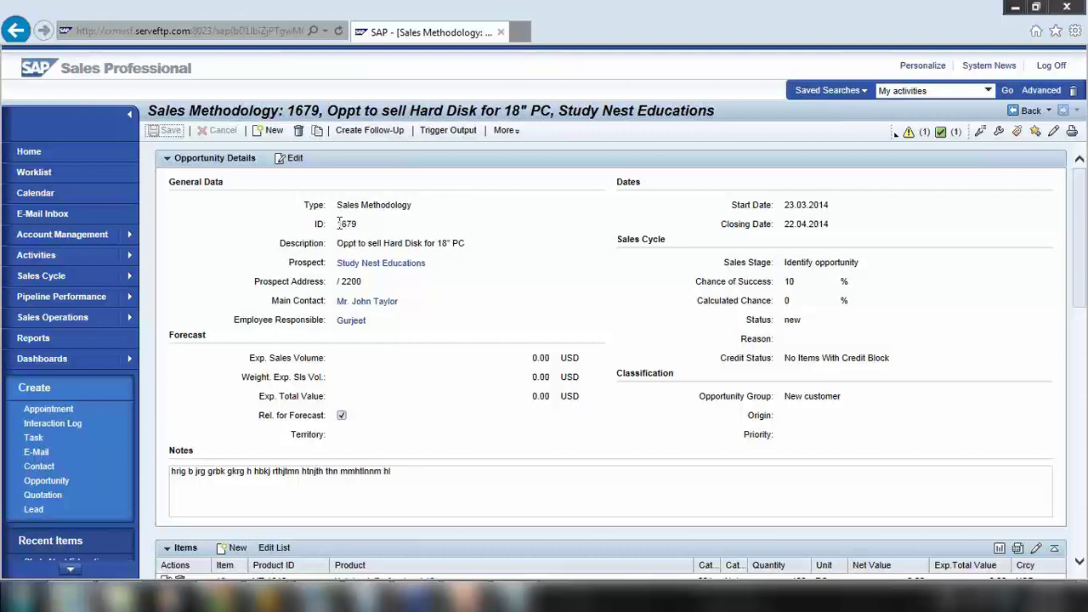
- Edit opportunity 1679 and move its sales stage through Qualify opportunity to Develop value proposition (40%)
left_click(290, 158)
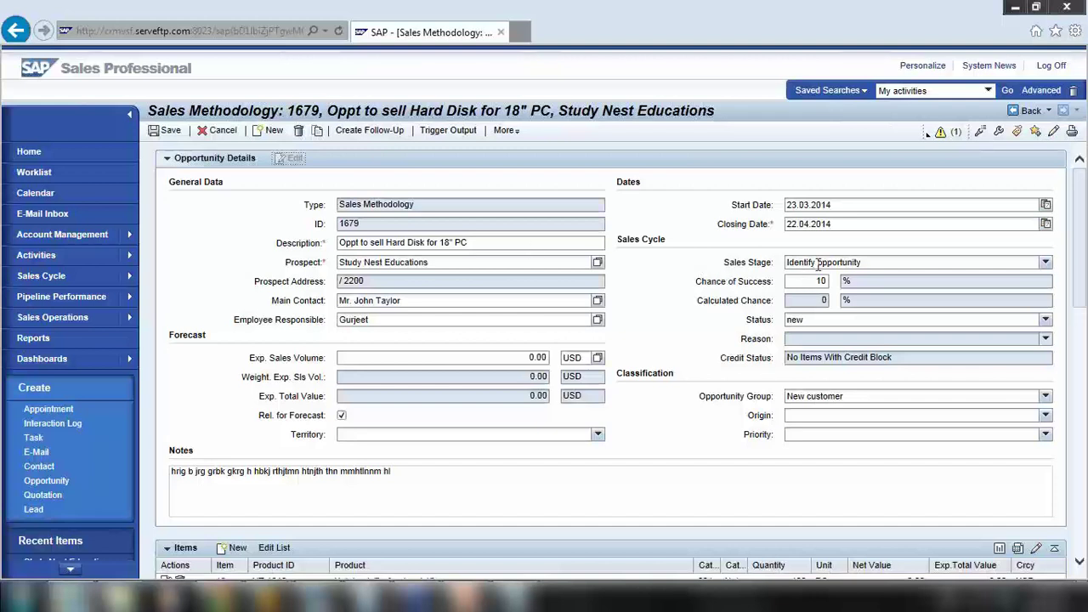
left_click(819, 264)
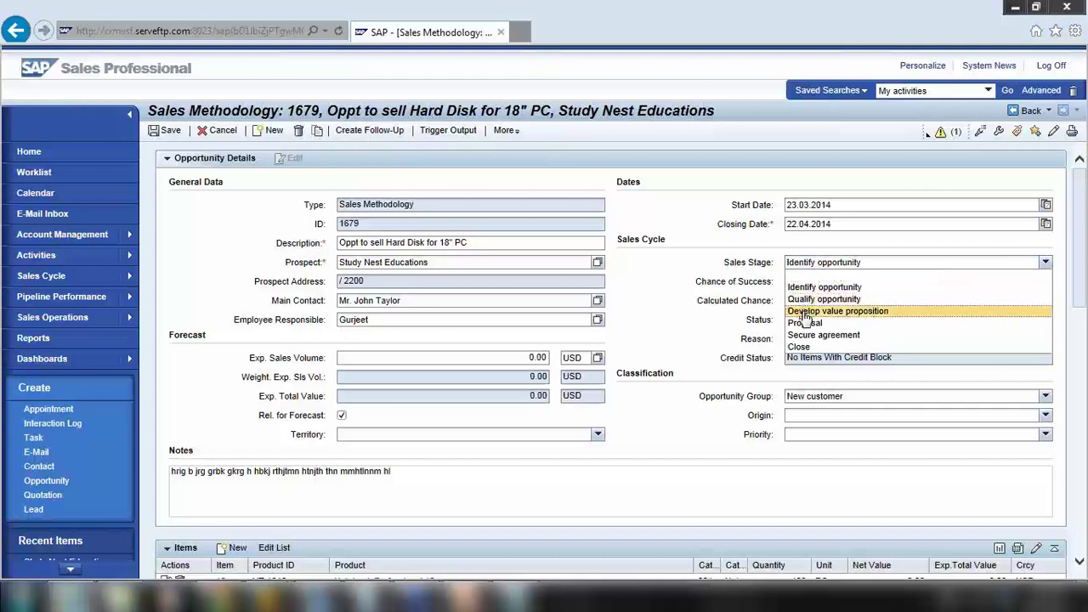
key("Down")
key("Down")
key("Down")
key("Up")
key("Up")
key("Up")
key("Up")
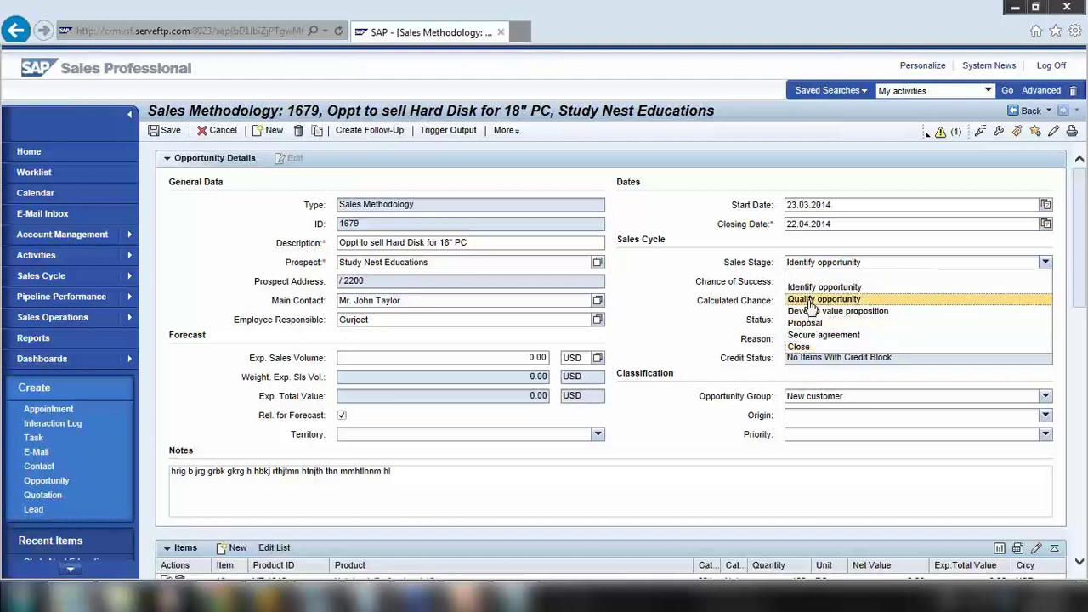
left_click(810, 302)
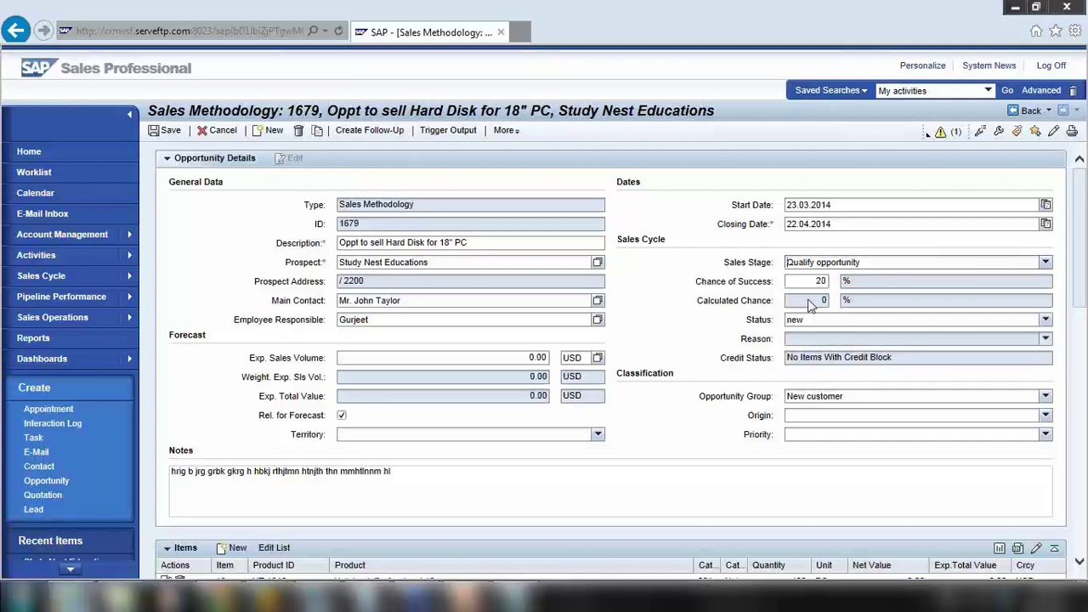
left_click(866, 263)
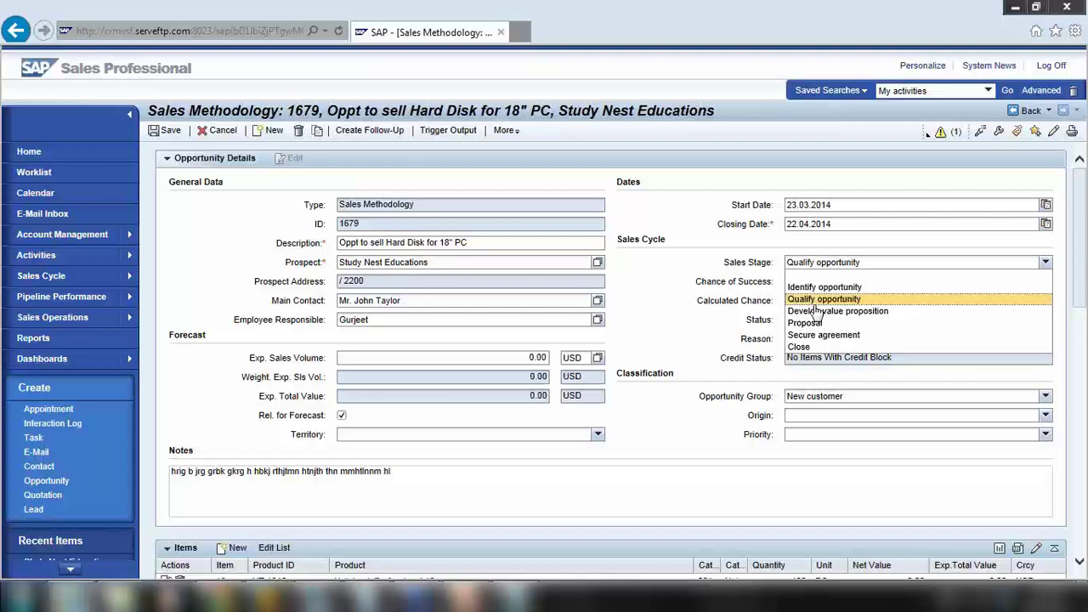
left_click(820, 313)
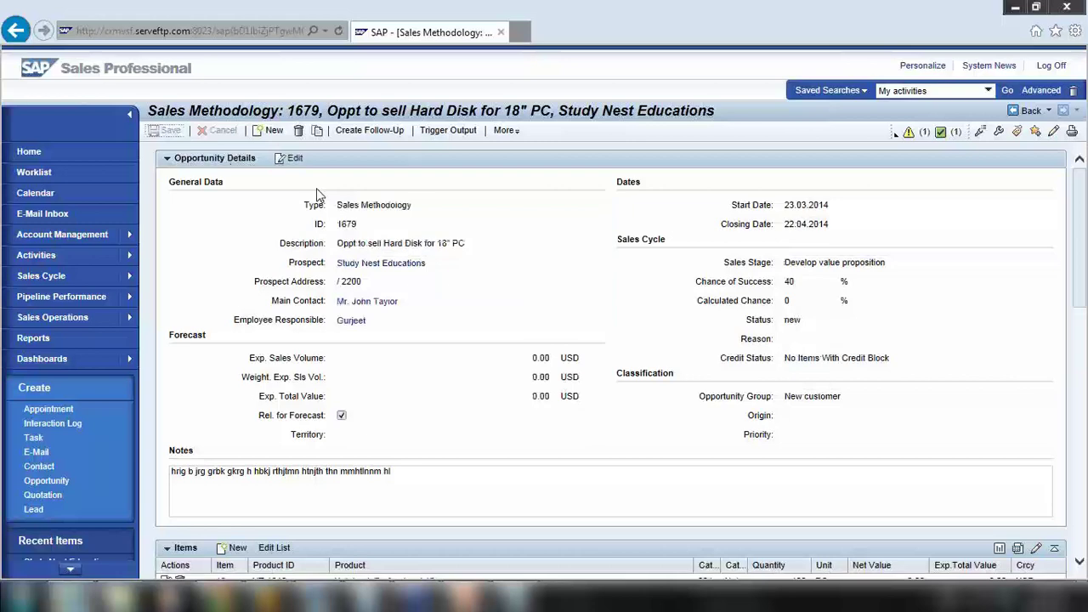
left_click(515, 597)
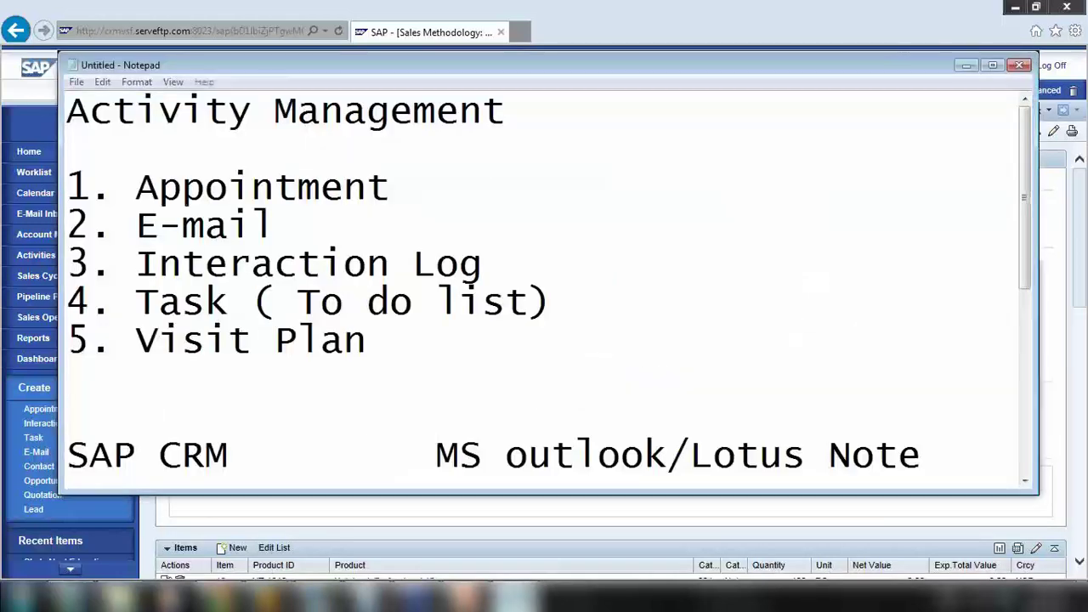
- Minimize the Notepad notes and scroll through opportunity 1679, checking the contacts' extra actions
left_click(516, 596)
scroll(491, 354, "down", 5)
scroll(335, 388, "down", 3)
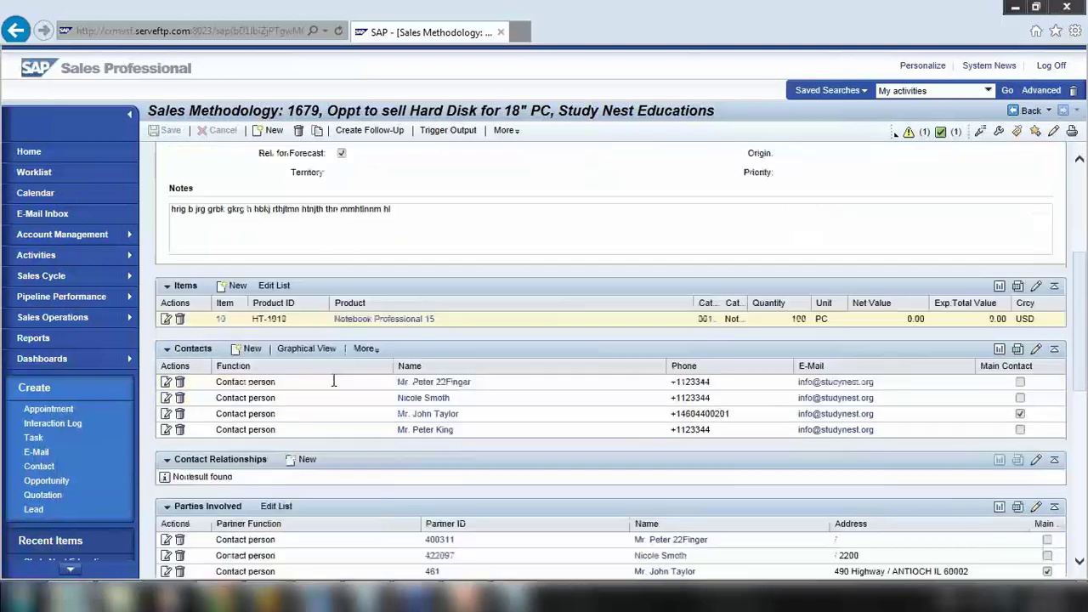
scroll(335, 382, "up", 3)
scroll(298, 384, "down", 3)
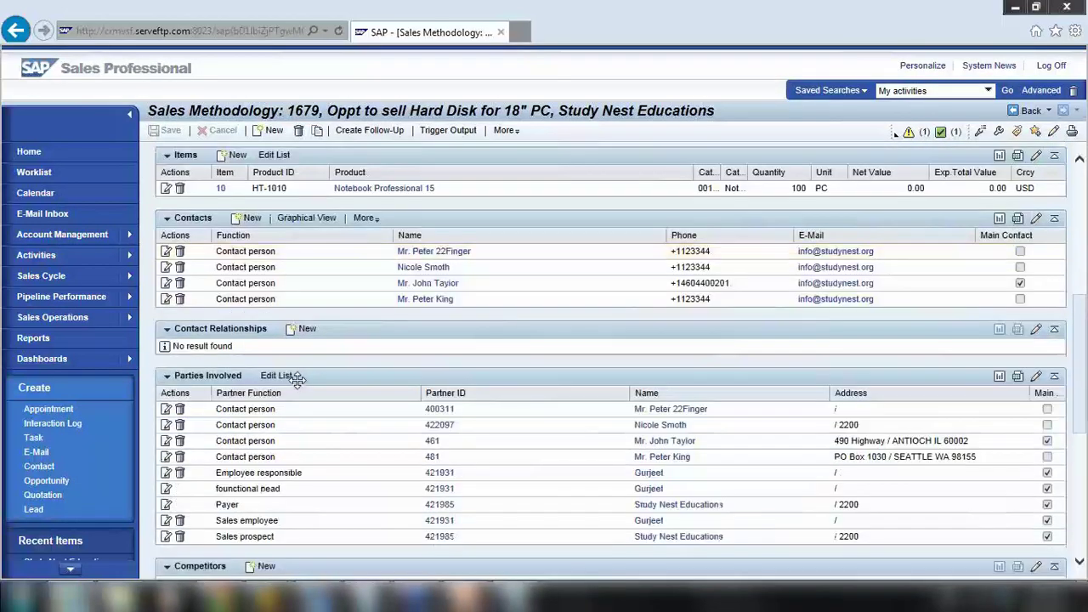
scroll(271, 301, "up", 8)
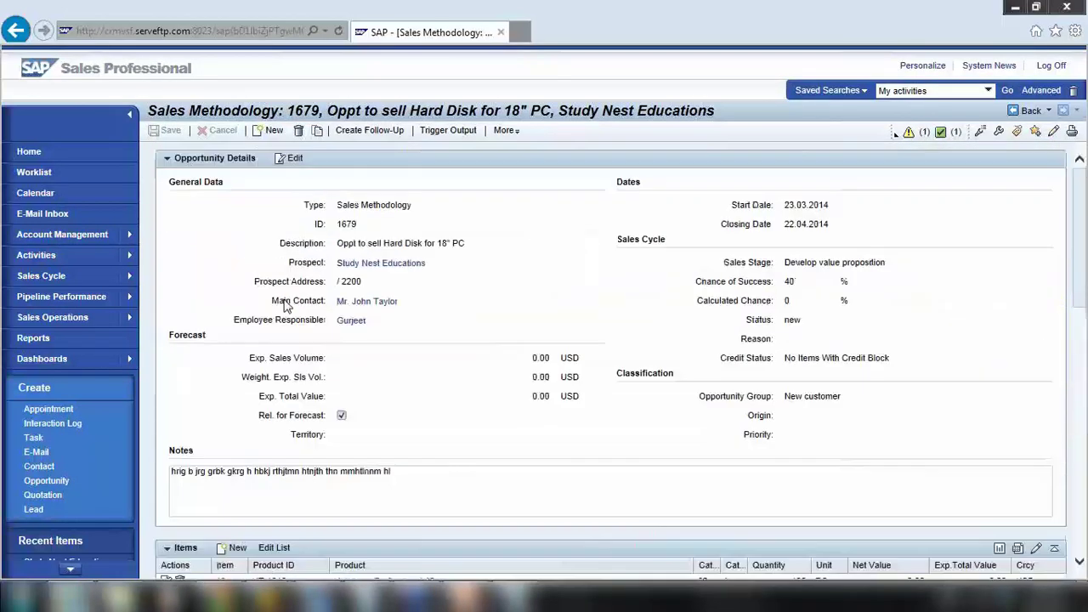
scroll(359, 348, "down", 5)
left_click(362, 350)
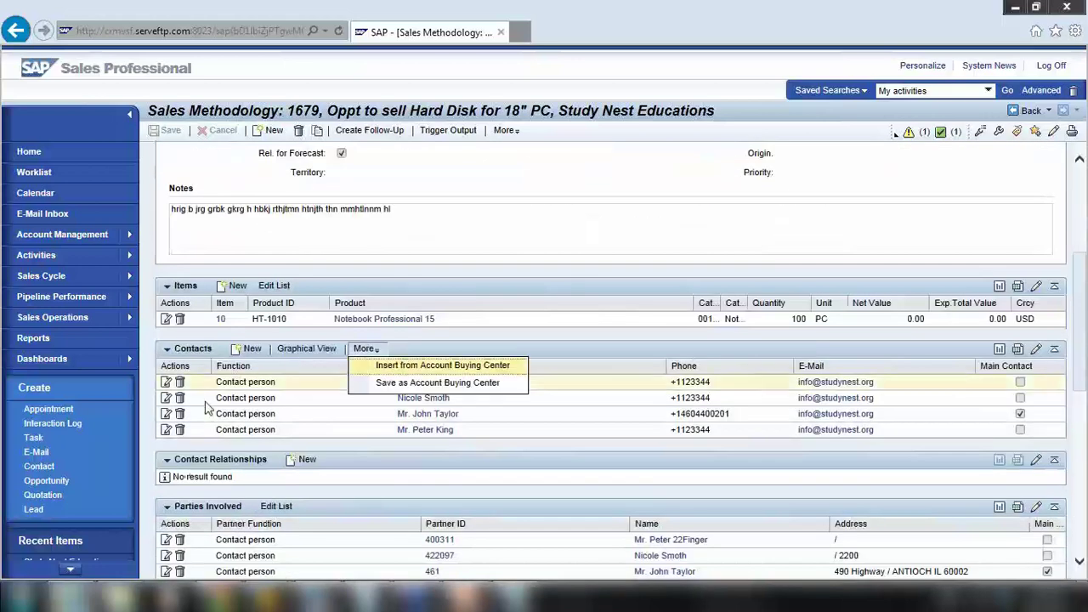
scroll(255, 391, "down", 3)
scroll(255, 391, "down", 4)
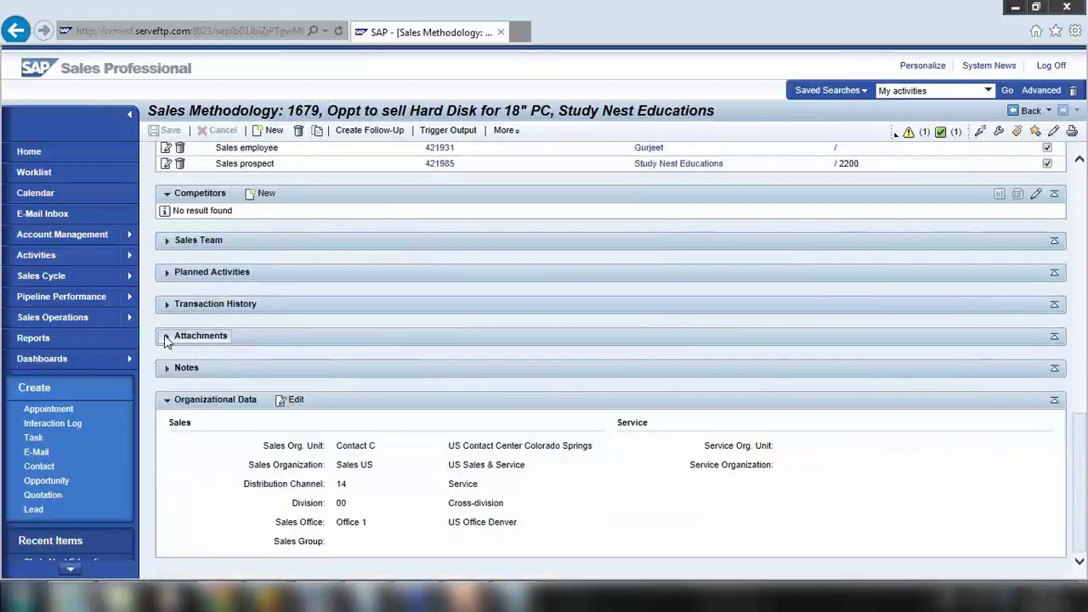
- Expand Attachments and start a new competitor entry in the Competitors block
left_click(166, 337)
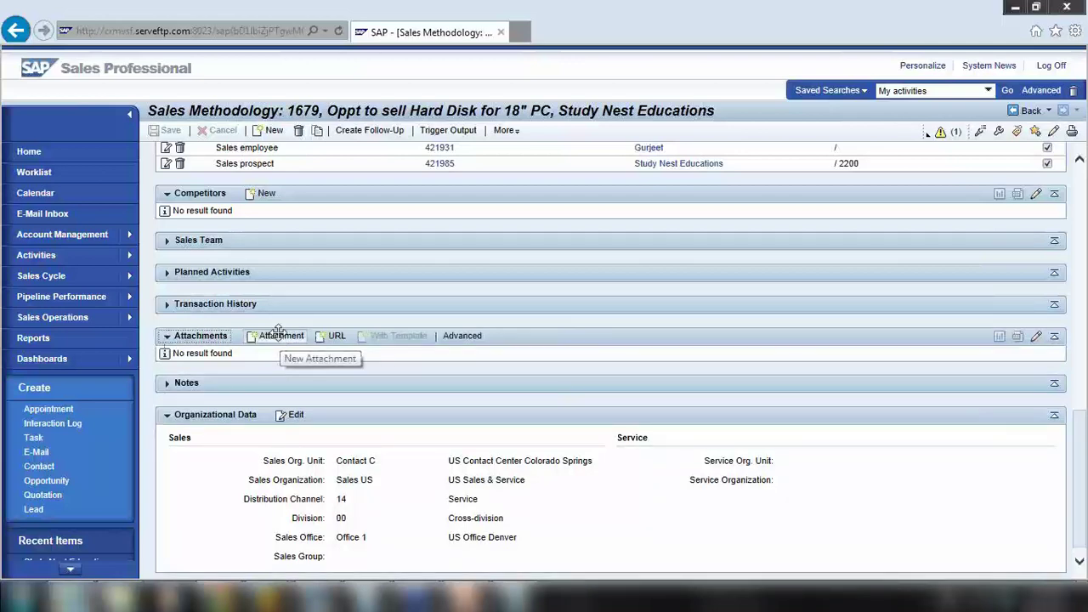
left_click(281, 338)
scroll(280, 337, "up", 10)
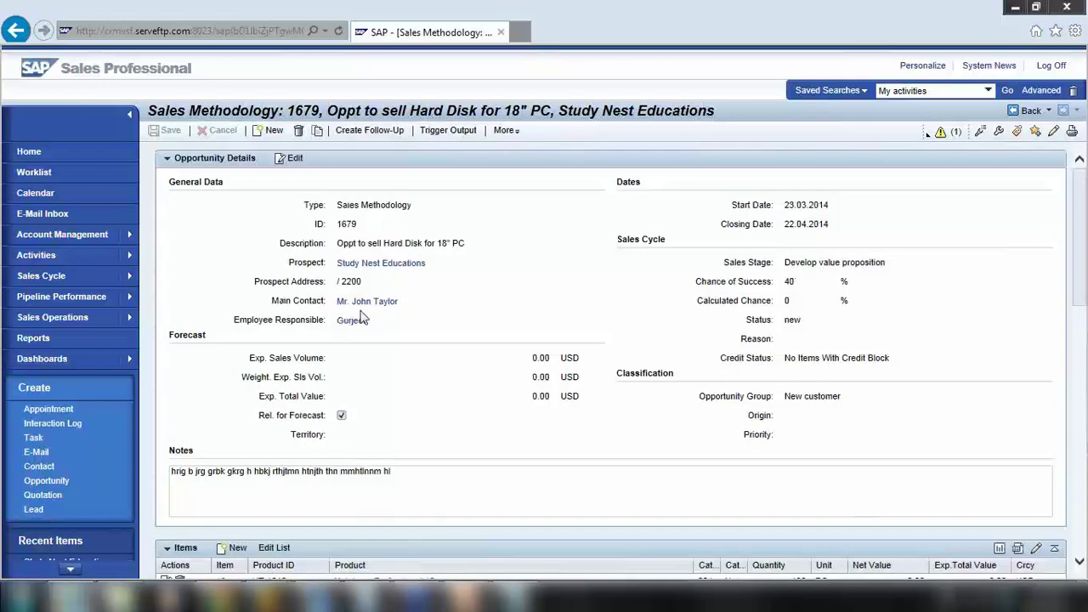
scroll(311, 300, "down", 5)
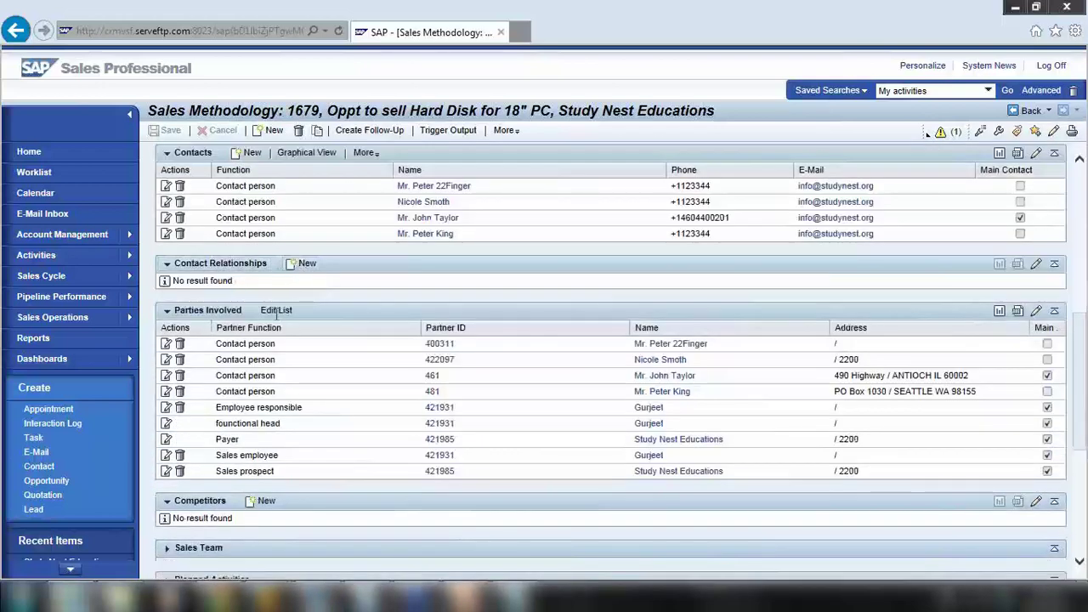
scroll(280, 261, "down", 3)
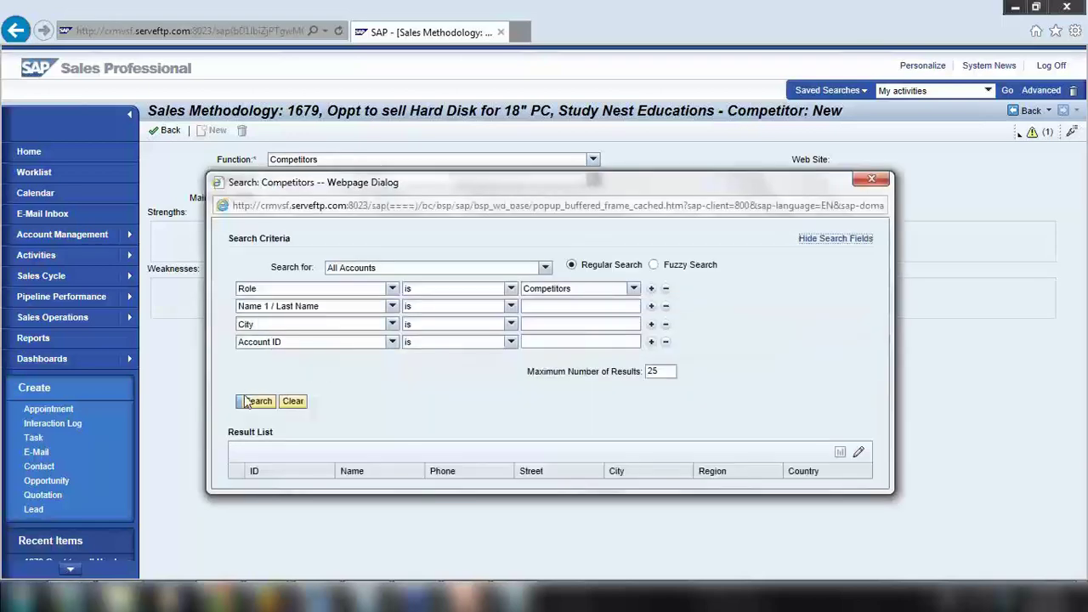
- Add CompuDisc Inc as the main competitor on opportunity 1679 with strengths text, and save
left_click(248, 401)
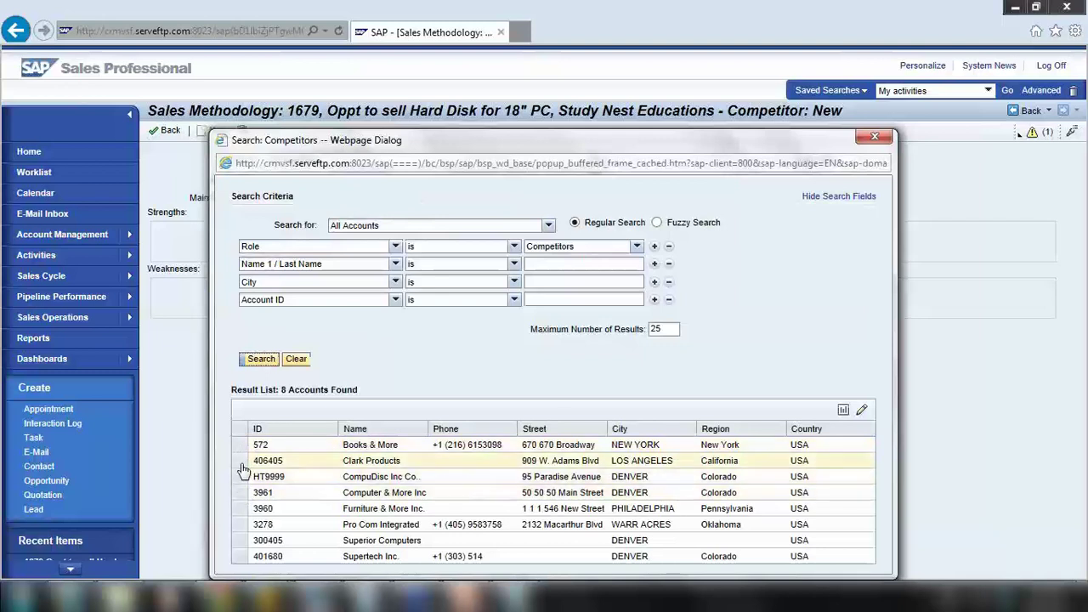
left_click(245, 477)
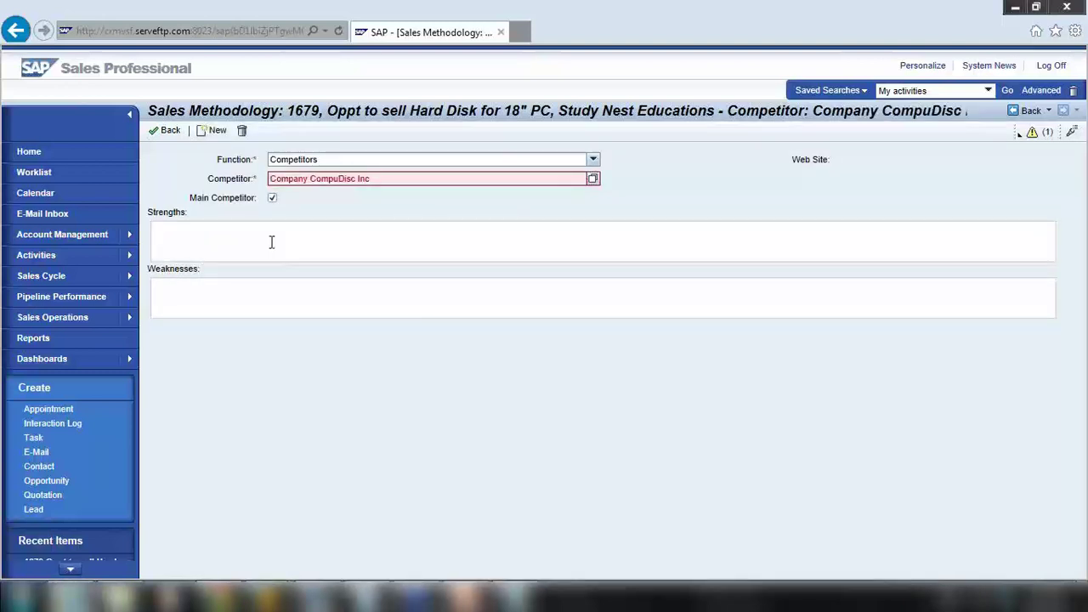
left_click(271, 242)
type("jheqfnggebkrj gmnrbkvmre")
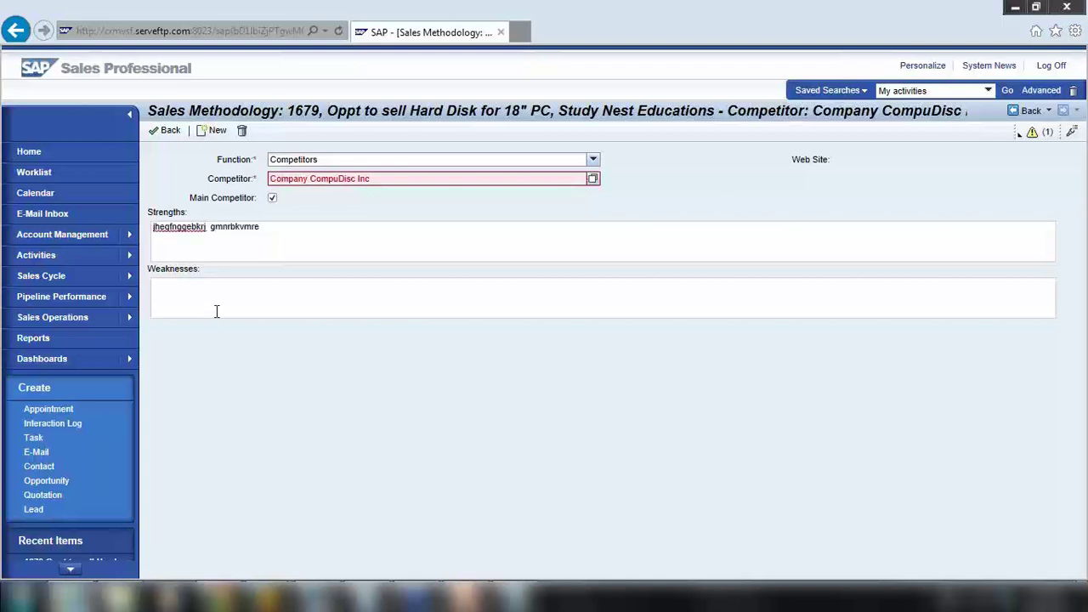
type("knvgkev evkbjegmoembe")
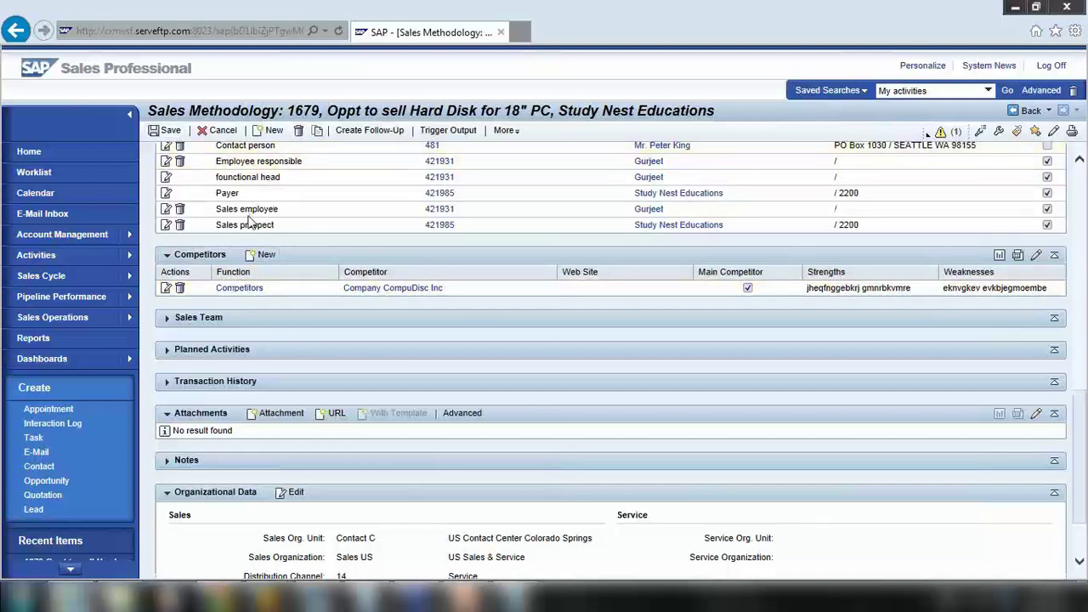
key("ctrl+s")
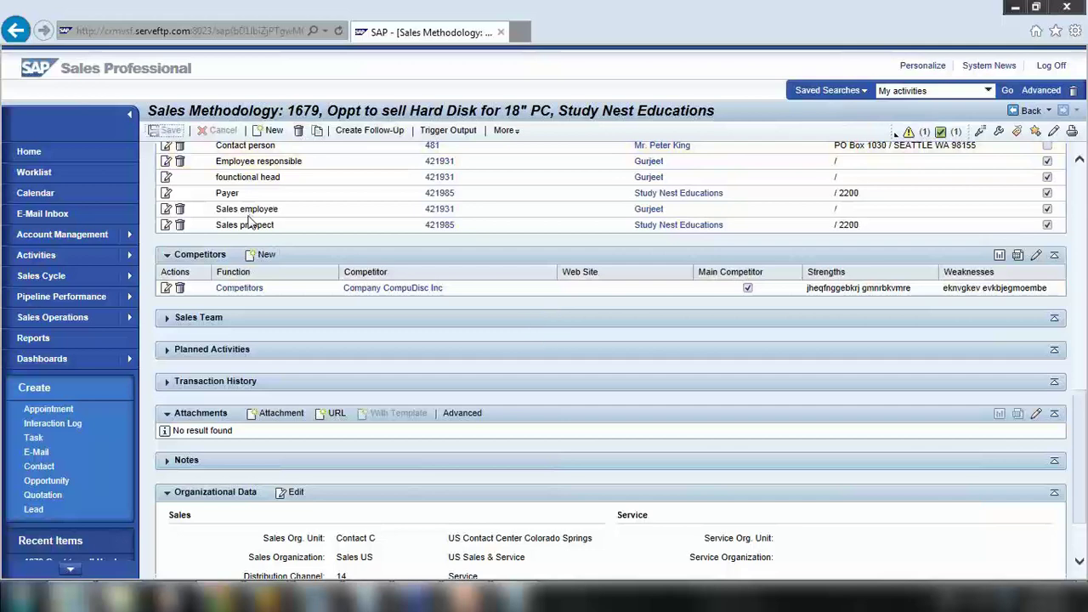
scroll(249, 218, "up", 10)
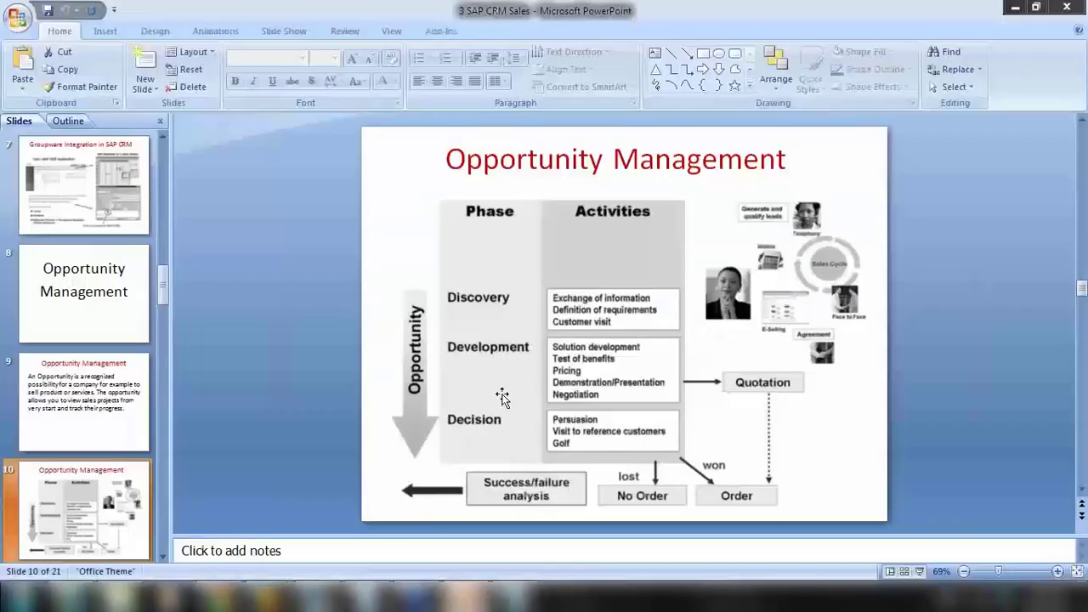
- Show slide 10, Opportunity Management, as a full-screen slide show, then return to opportunity 1679
left_click(466, 596)
scroll(414, 353, "down", 1)
scroll(127, 308, "up", 1)
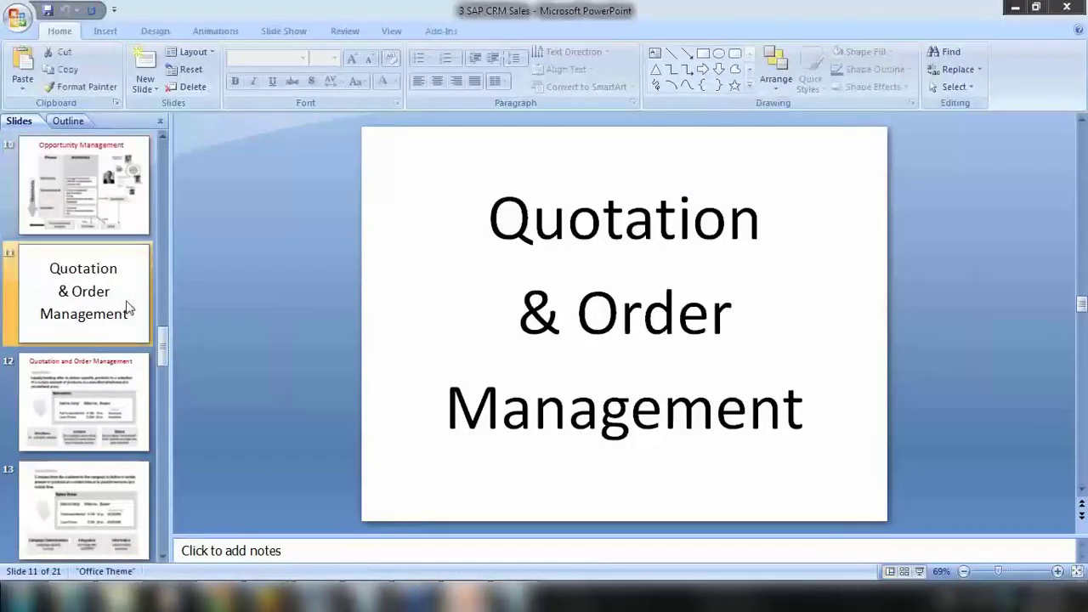
scroll(126, 291, "up", 1)
left_click(127, 292)
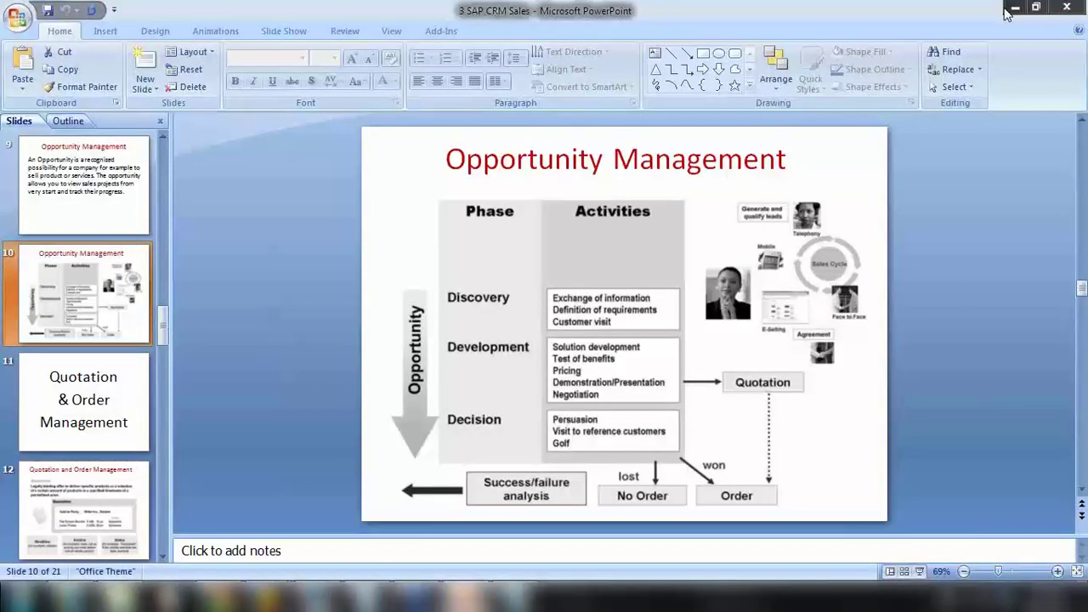
left_click(919, 572)
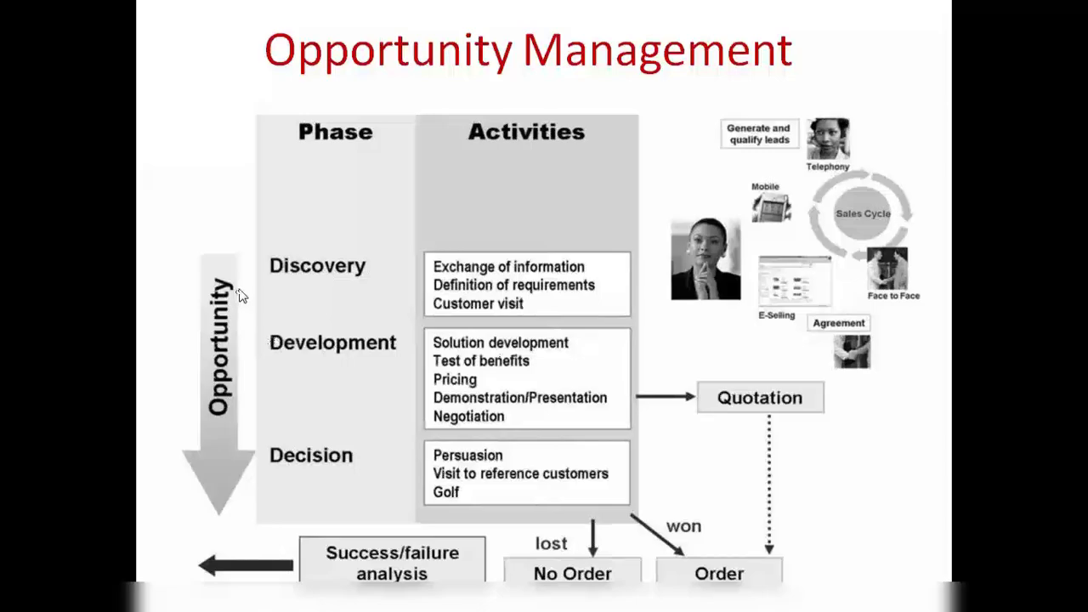
key("Escape")
left_click(73, 595)
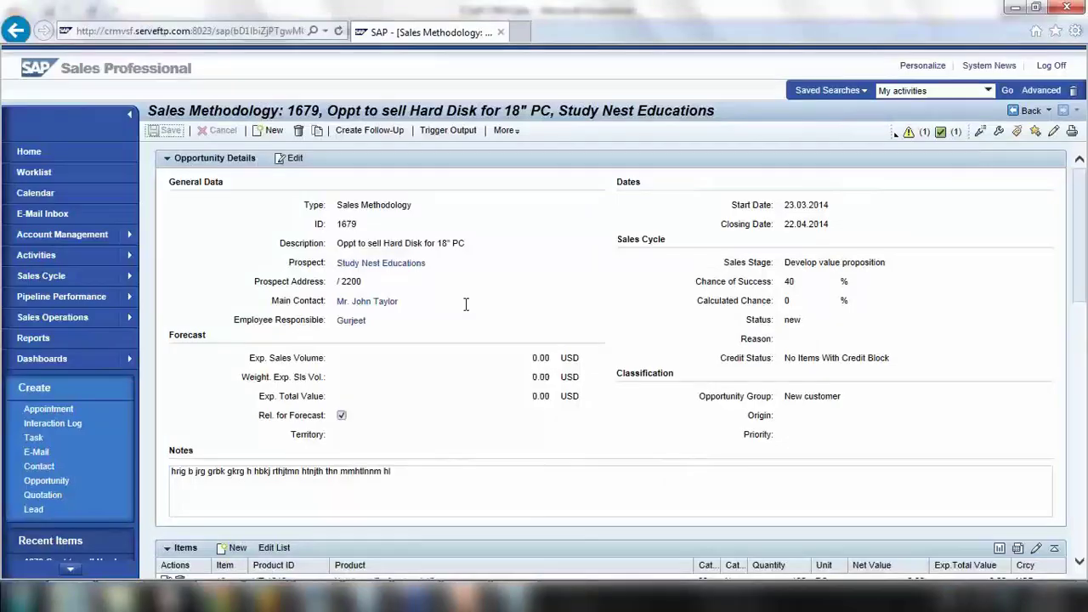
- Review the Sales Stage and Status options, keeping Develop value proposition and status new, then switch to PowerPoint
left_click(813, 265)
left_click(836, 262)
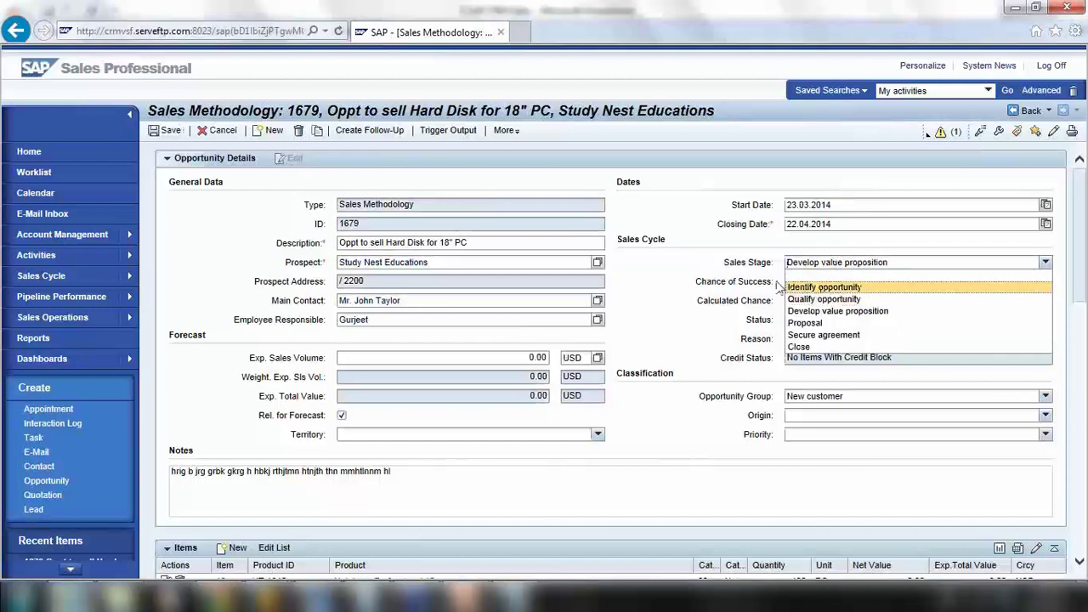
left_click(696, 293)
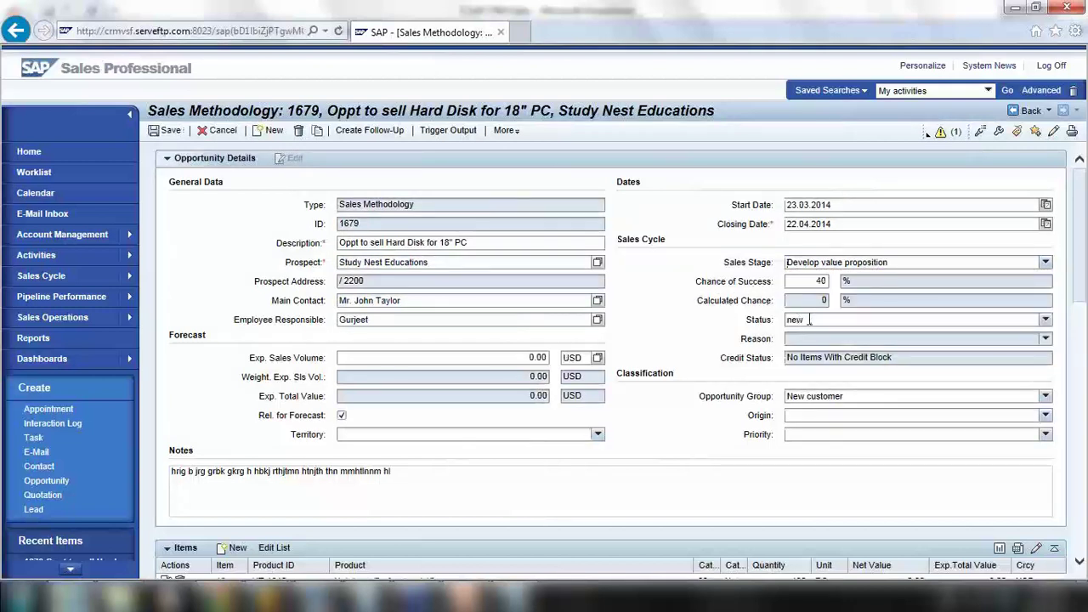
left_click(810, 319)
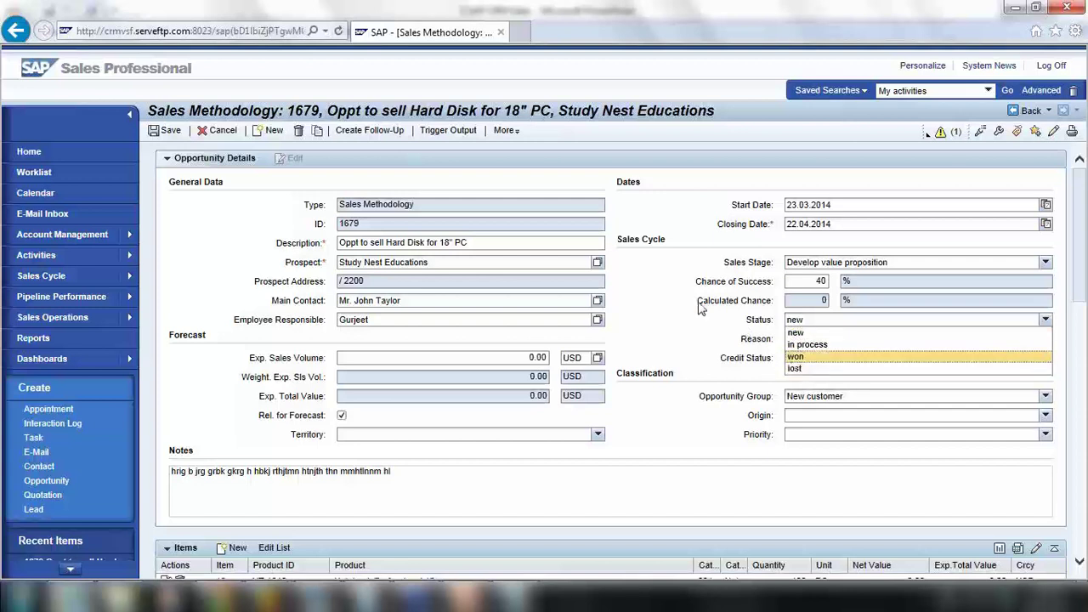
left_click(812, 261)
left_click(812, 262)
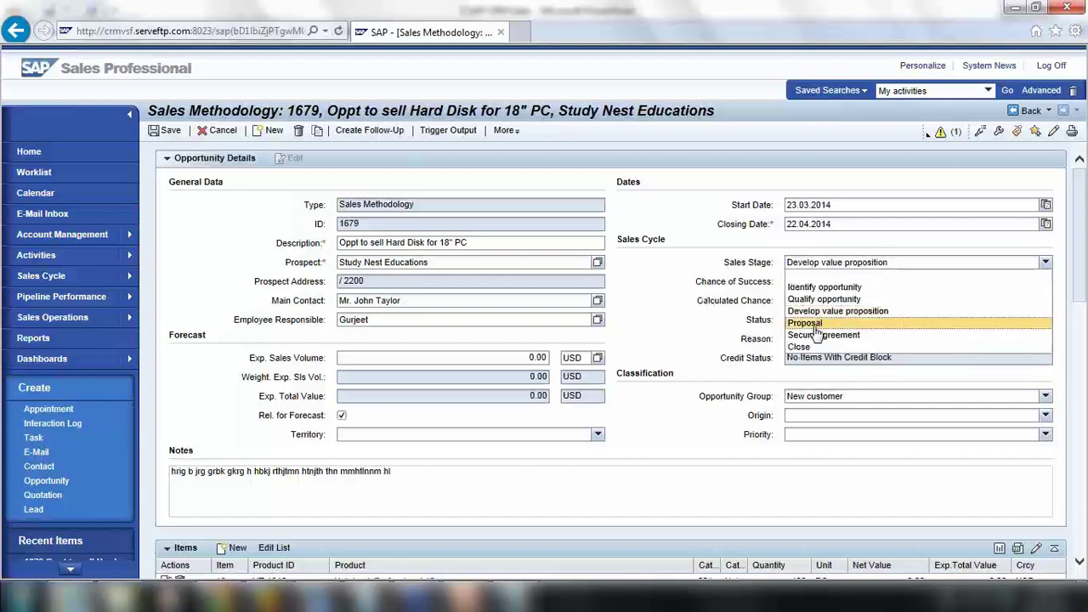
left_click(700, 306)
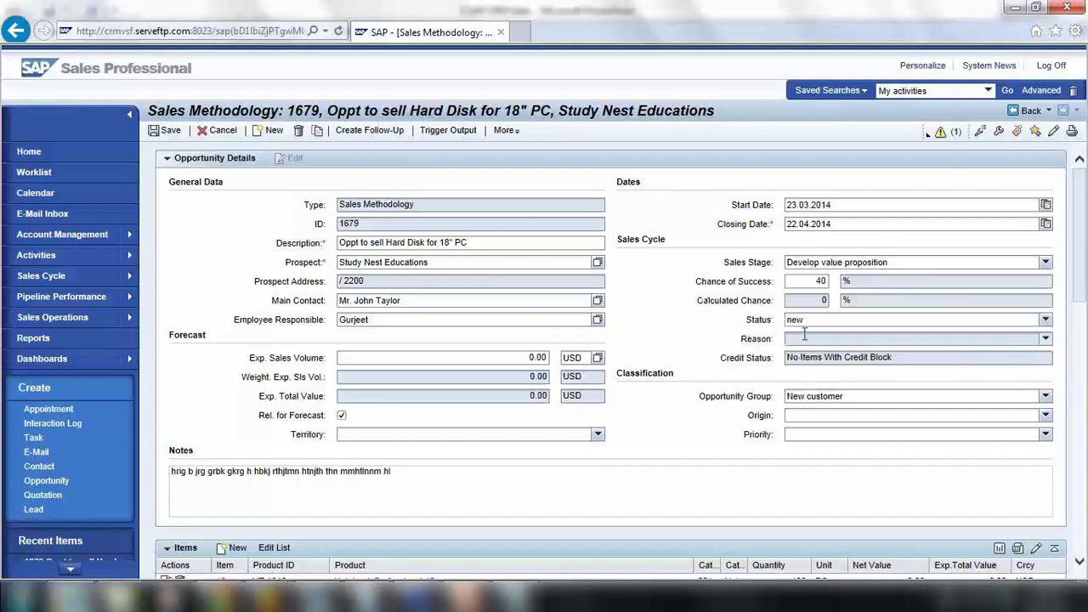
left_click(460, 597)
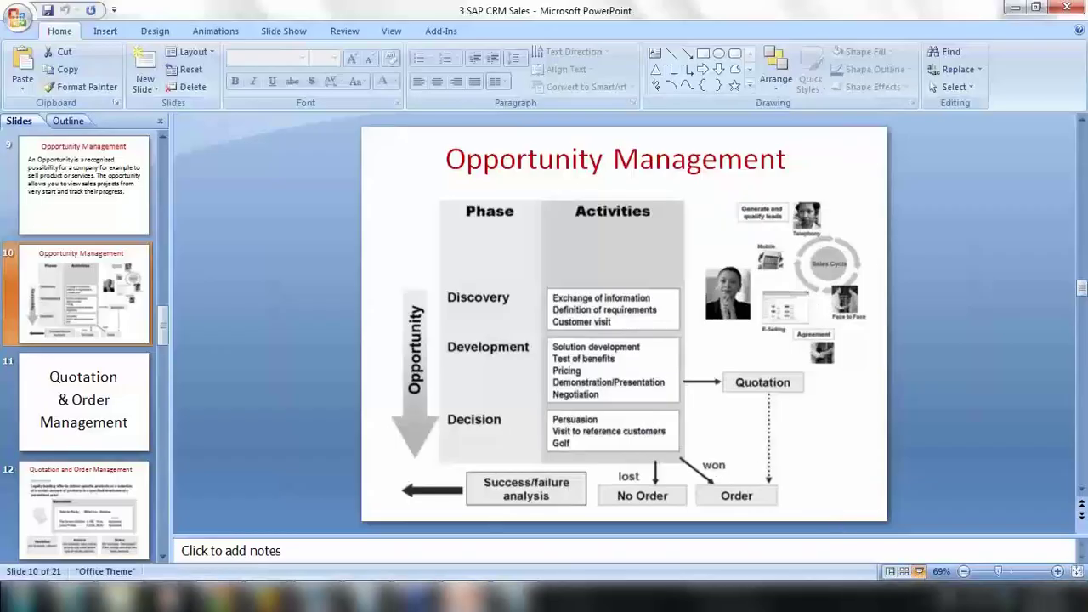
- Briefly present slide 10, then select ID 1679 on the opportunity and bring Notepad forward
left_click(919, 572)
key("Escape")
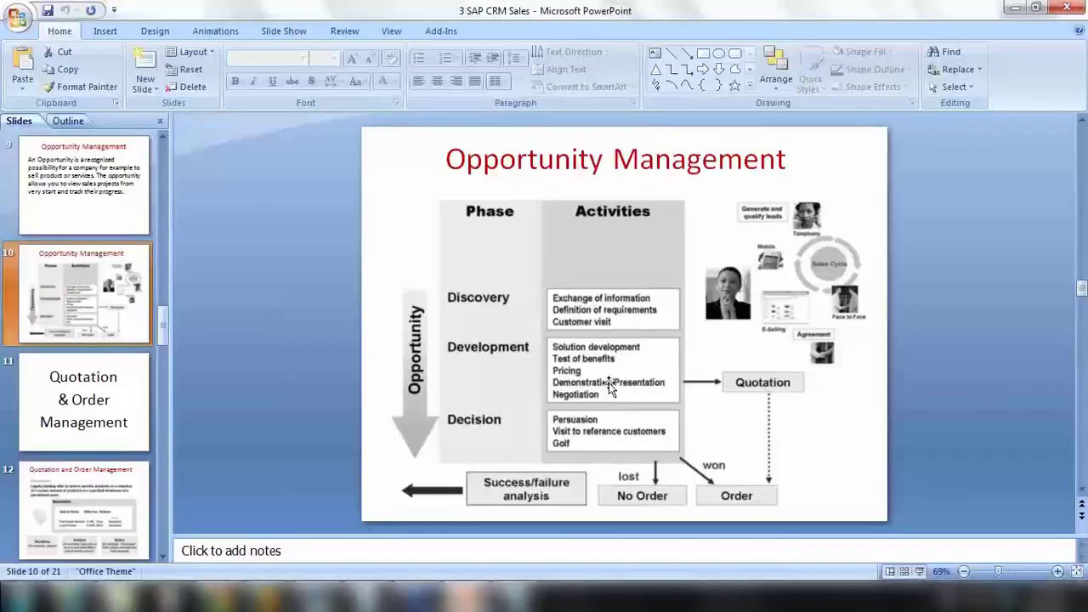
left_click(72, 596)
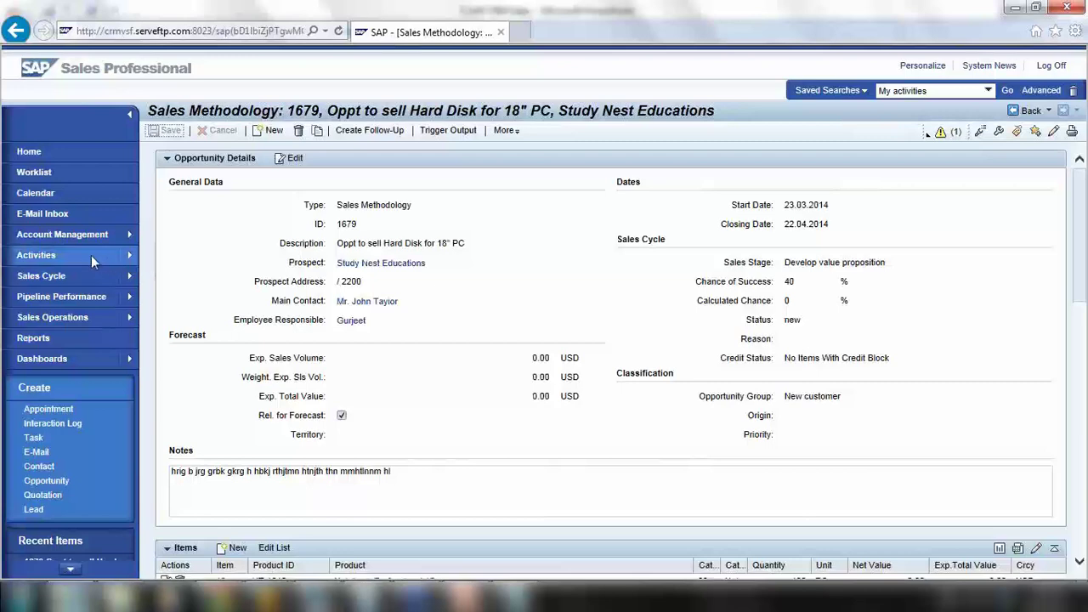
left_click_drag(339, 223, 370, 224)
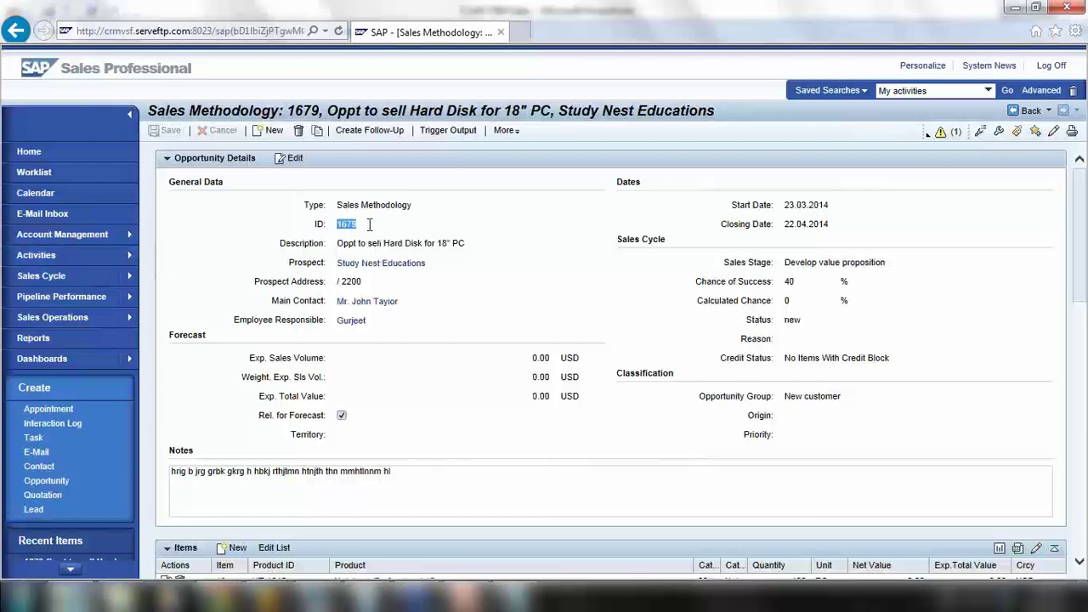
key("alt+Tab")
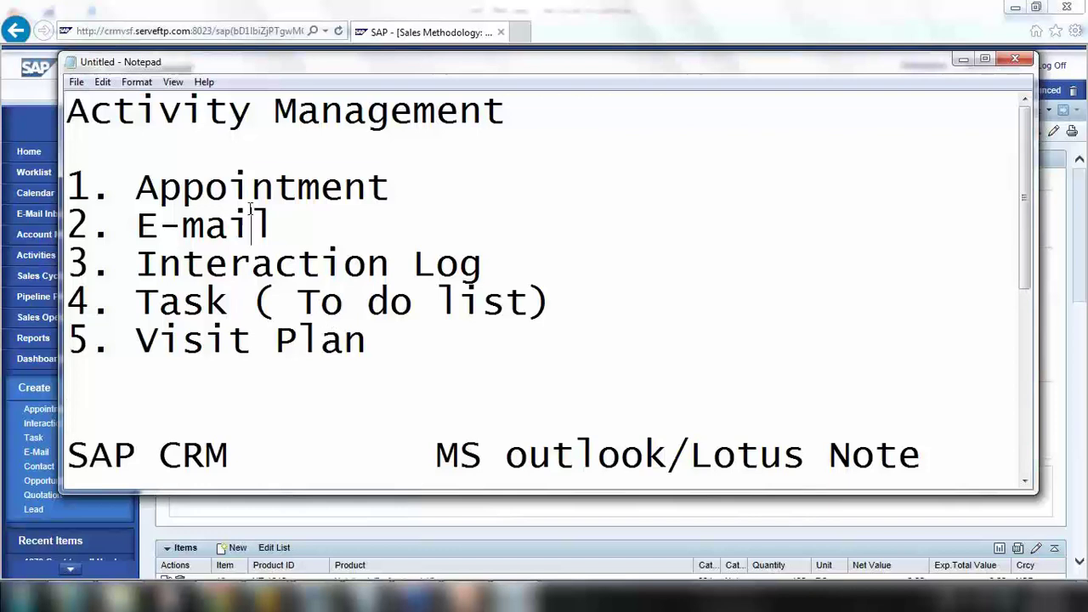
- Delete the Activity list and the Groupware Integration list from the Notepad notes
left_click_drag(263, 221, 253, 185)
left_click_drag(68, 186, 935, 465)
key("BackSpace")
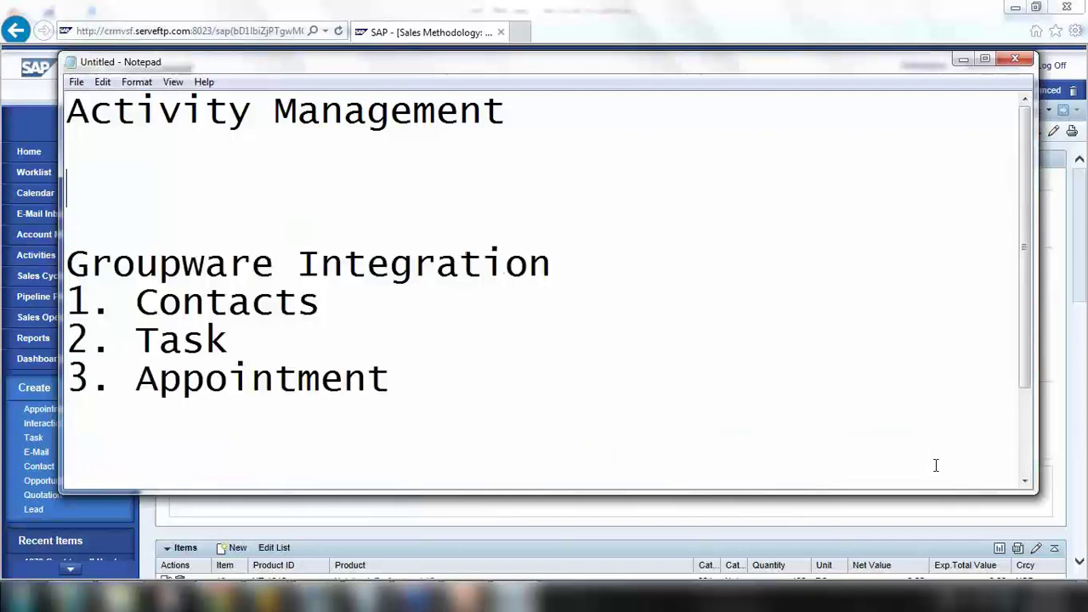
left_click_drag(77, 253, 474, 405)
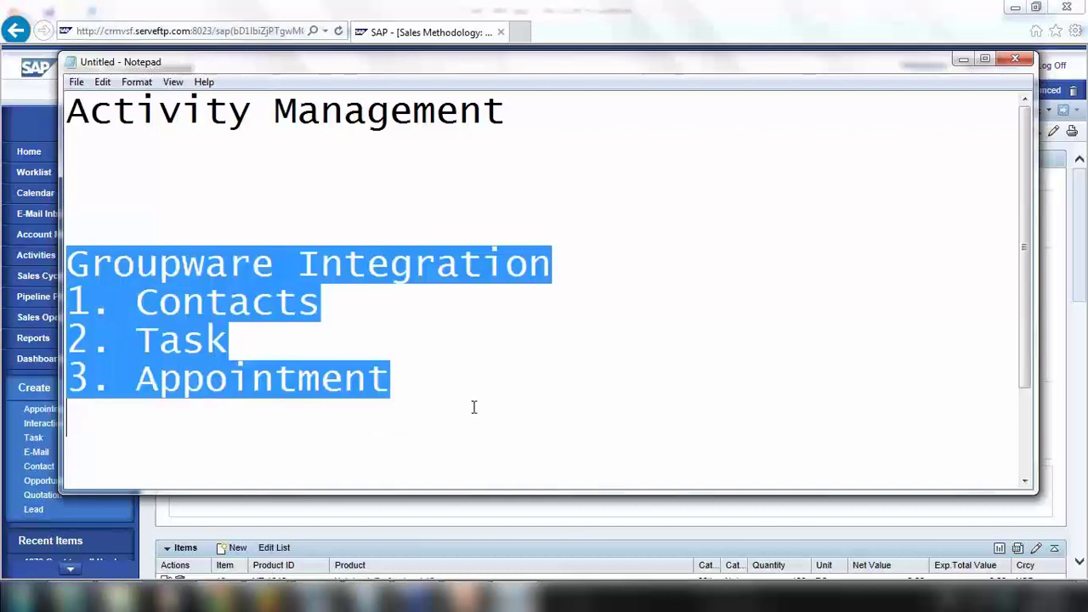
key("BackSpace")
- Retitle the heading Opportunity Management, add the entry '1. Oppt - 1679', and minimize Notepad
left_click_drag(251, 114, 74, 130)
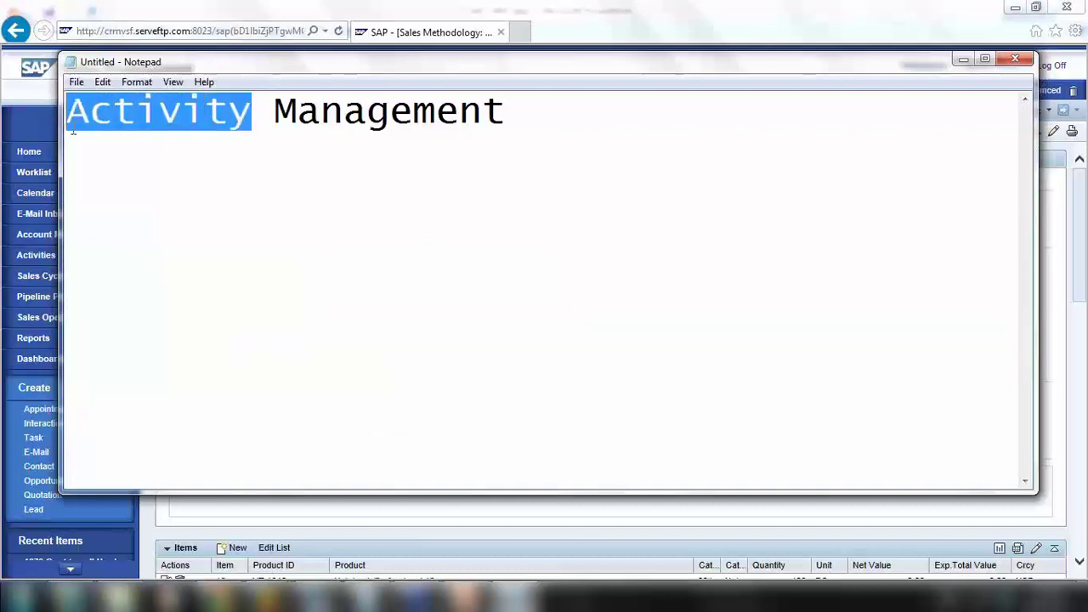
type("Opportunity")
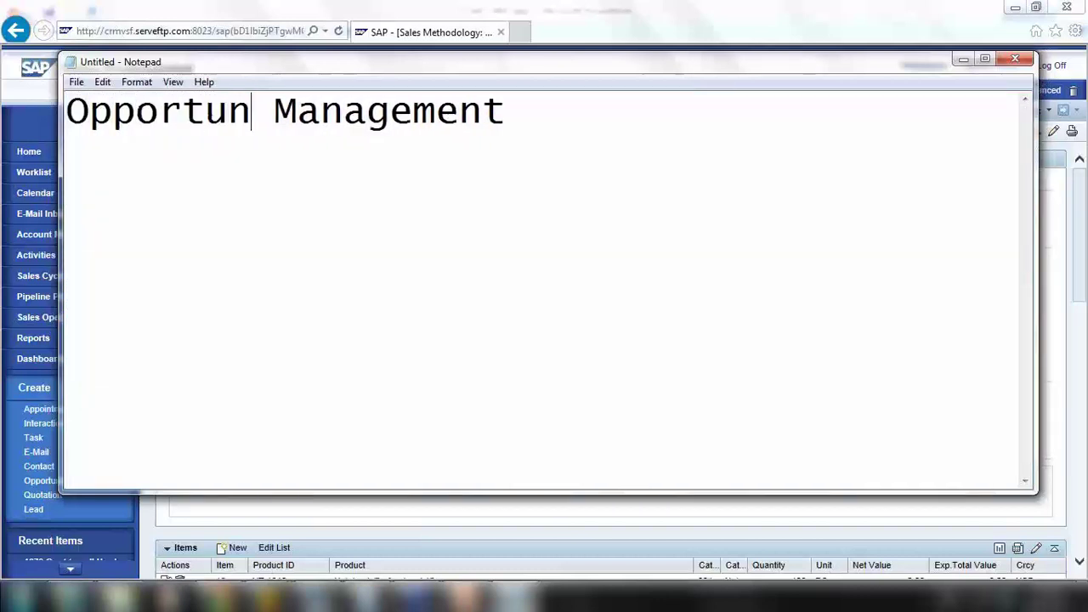
left_click(612, 111)
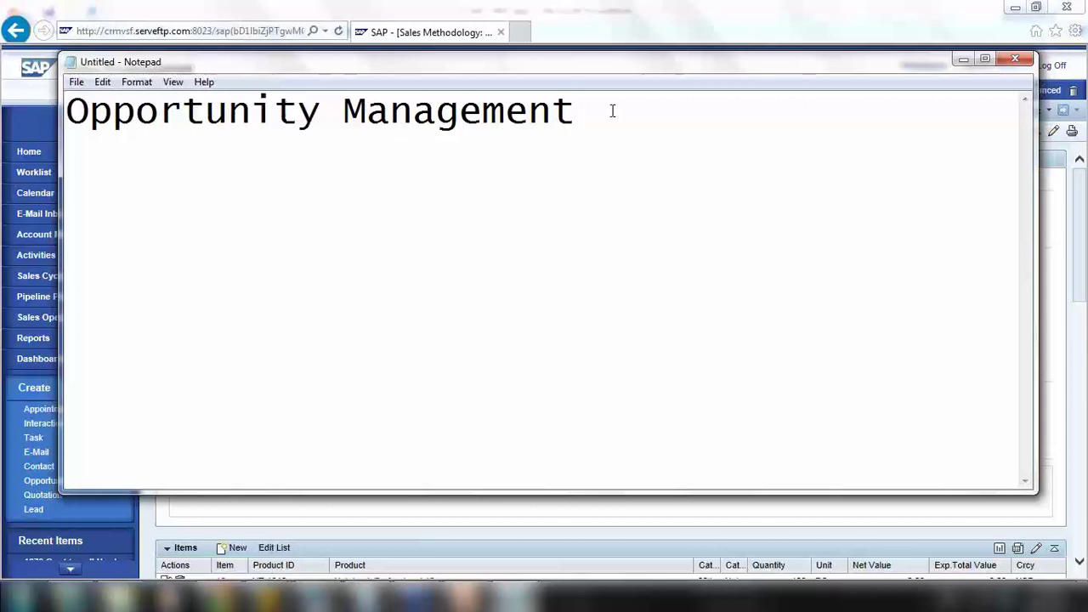
key("Return")
key("Return")
type("1. Opp")
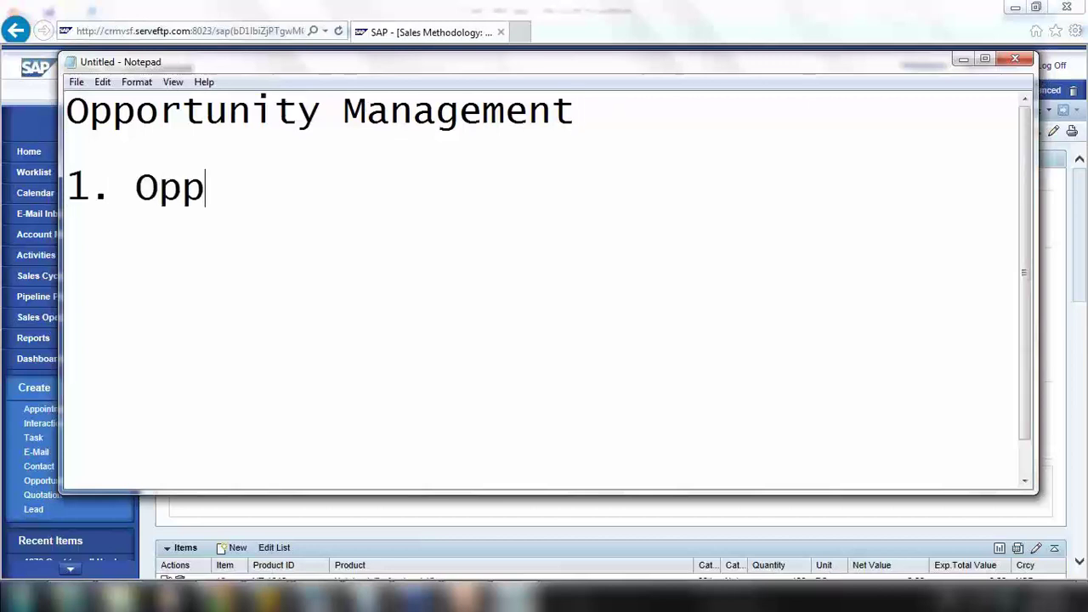
type("t - 1")
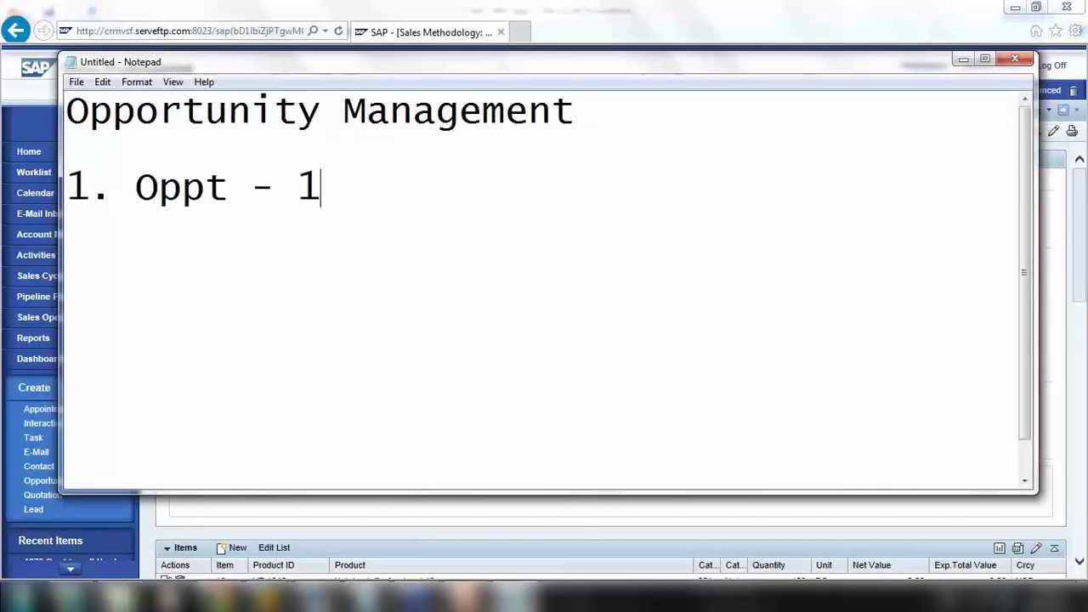
type("670")
key("BackSpace")
type("9")
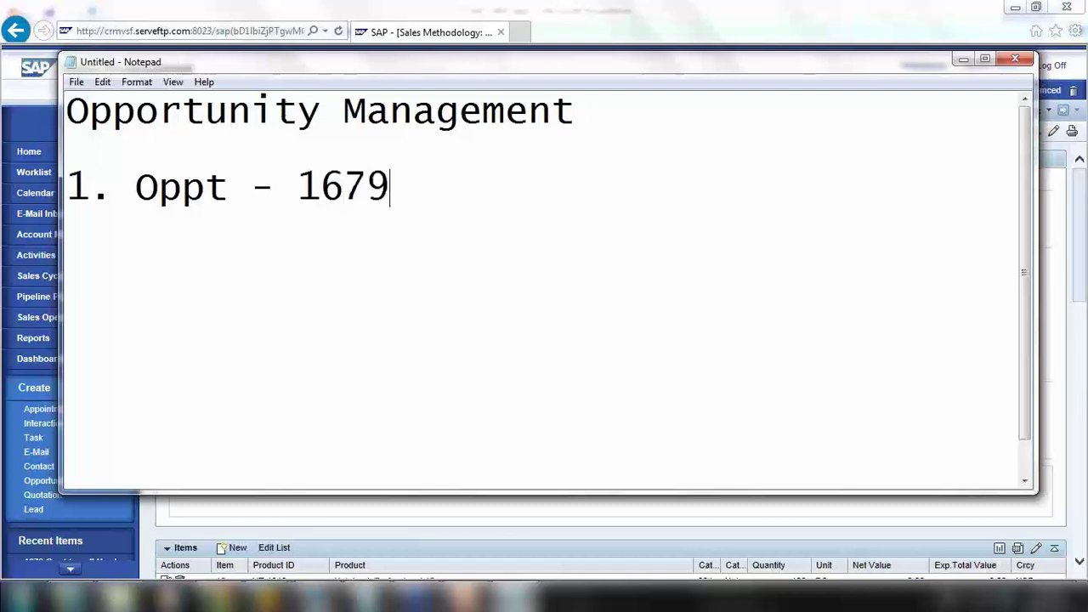
left_click(963, 58)
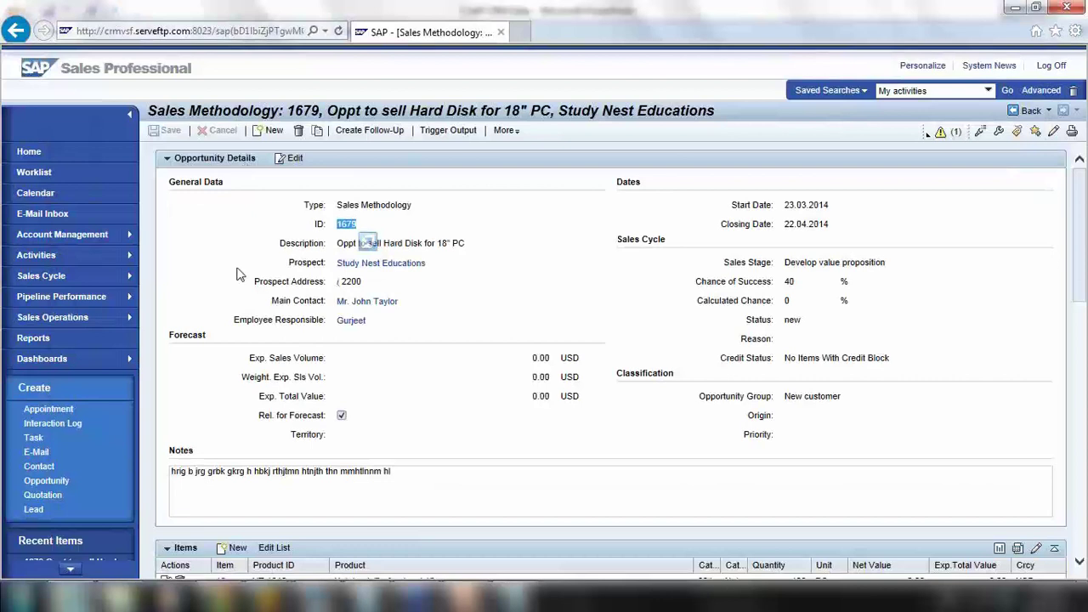
- Go to the Sales Cycle work area and open the sales order search, returning to Sales Cycle
left_click(72, 286)
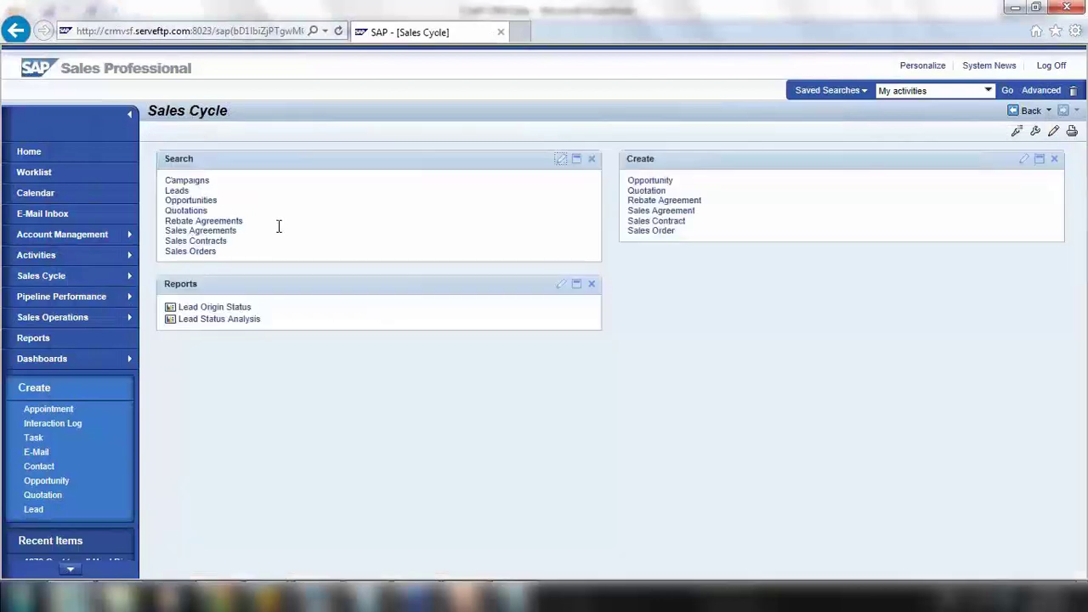
left_click(211, 255)
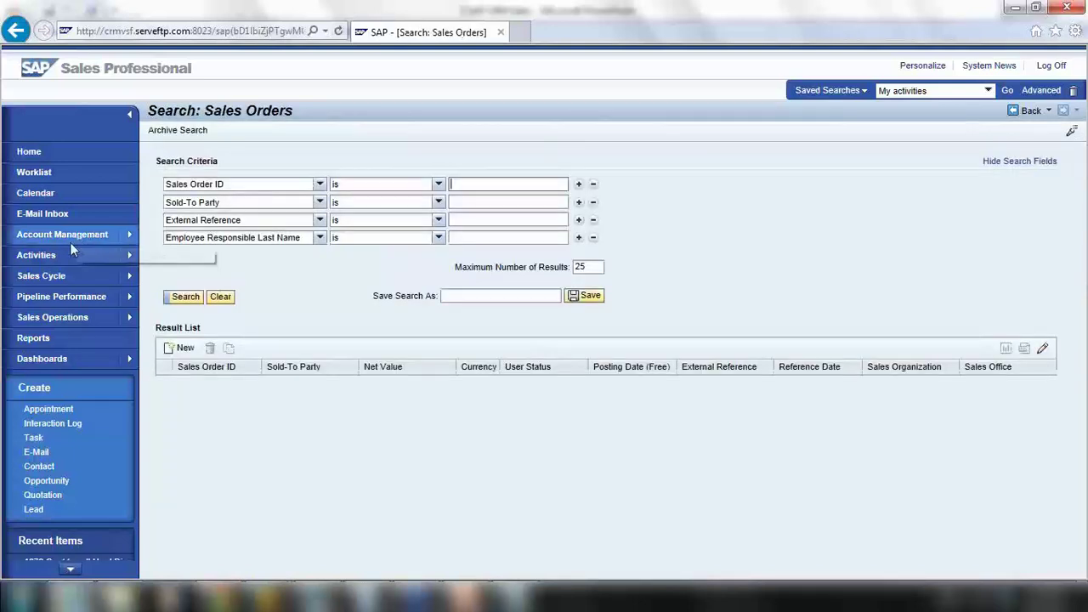
left_click(68, 273)
- Open the opportunity search and browse the first and second criterion choices without changing them
left_click(176, 202)
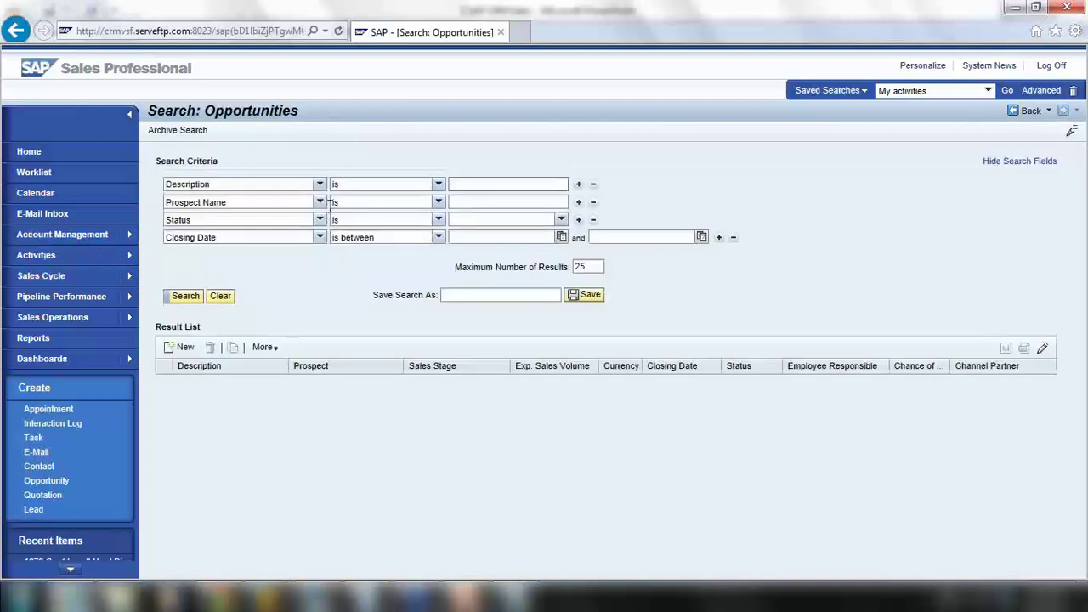
left_click(319, 183)
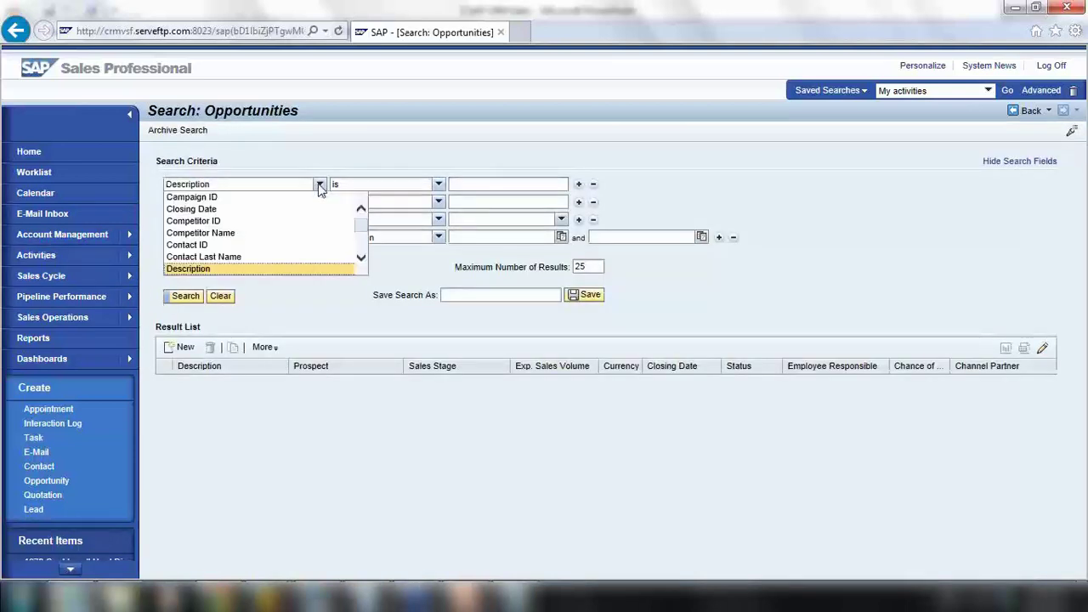
left_click(269, 270)
left_click(318, 205)
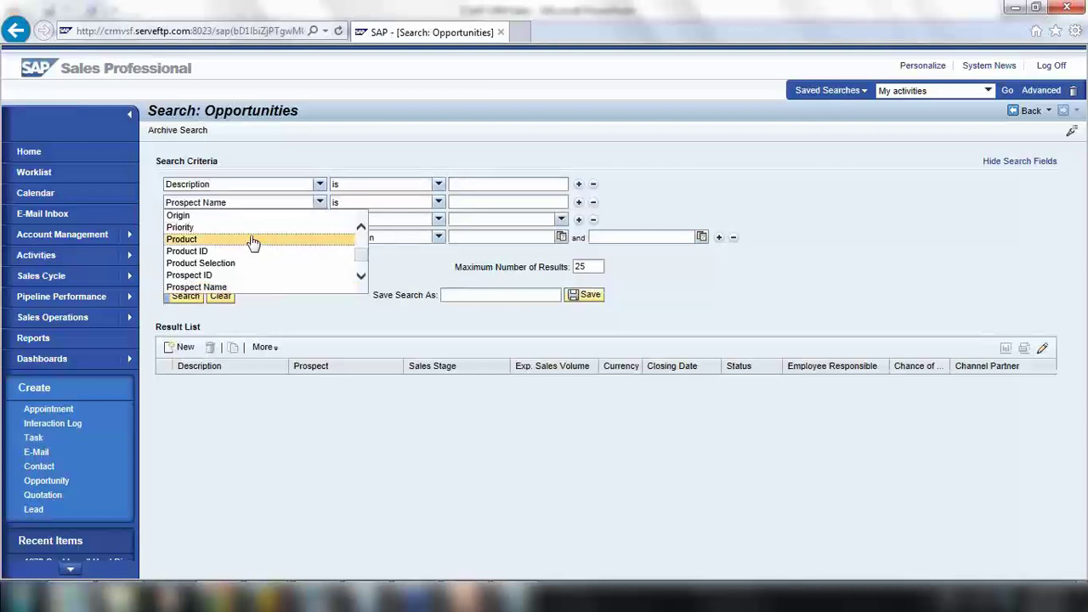
scroll(252, 243, "up", 5)
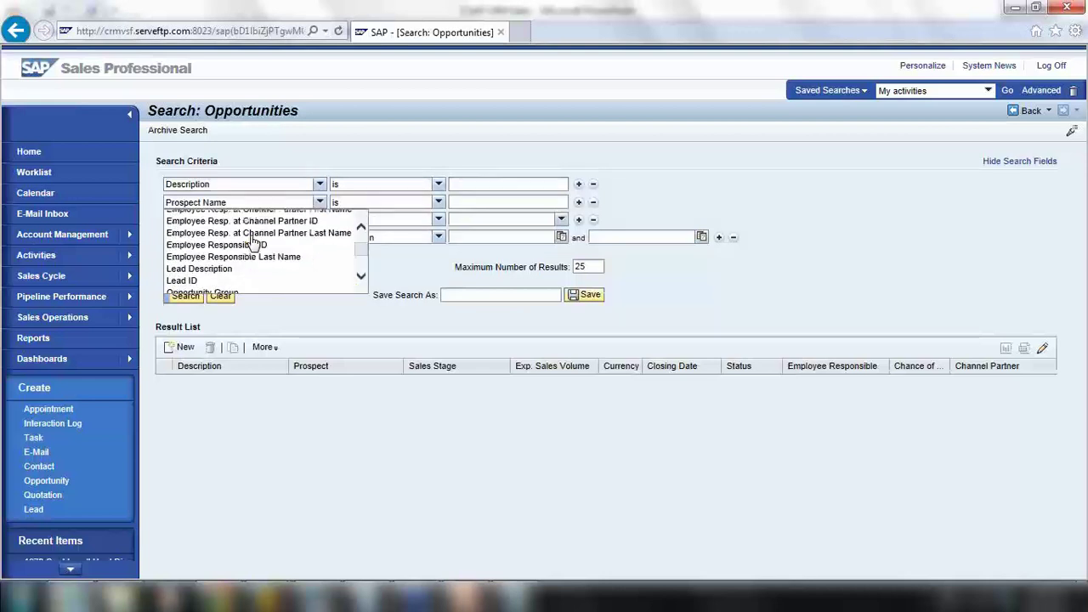
scroll(251, 245, "up", 3)
scroll(243, 249, "up", 3)
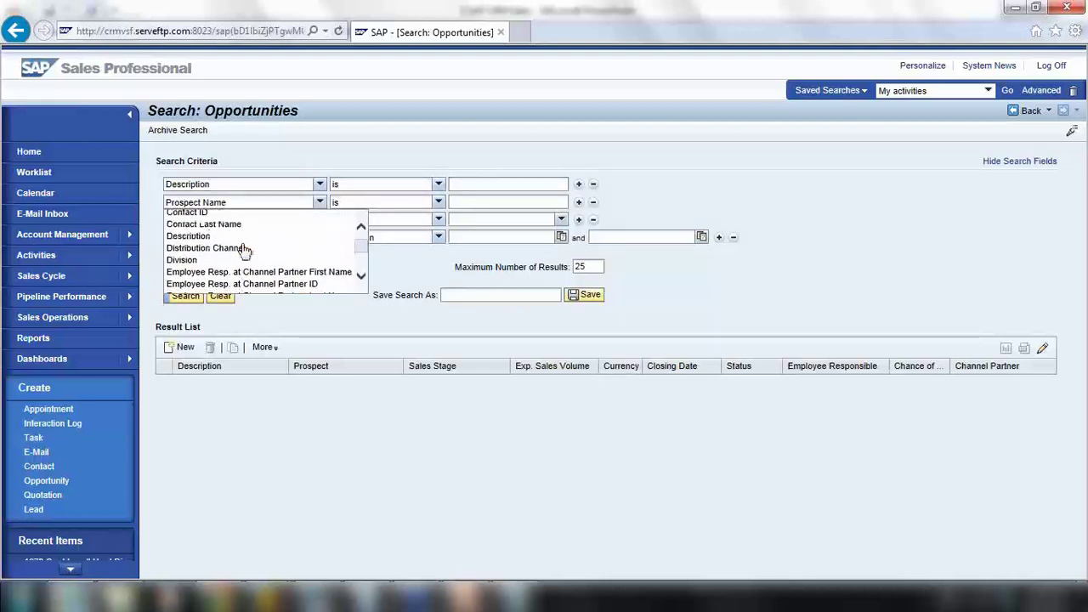
scroll(218, 259, "up", 5)
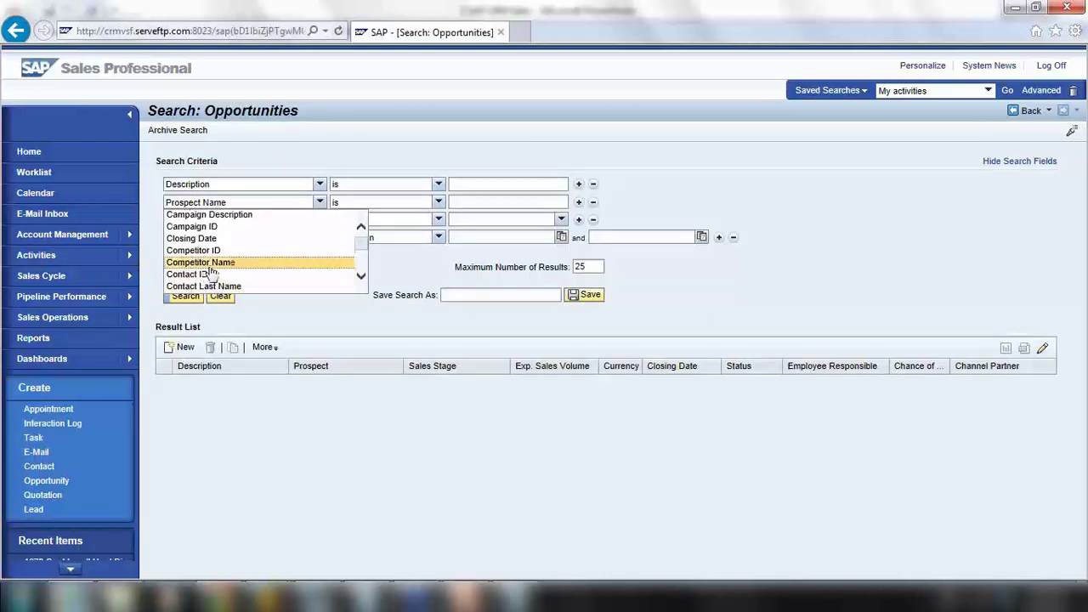
scroll(208, 265, "up", 1)
left_click(379, 151)
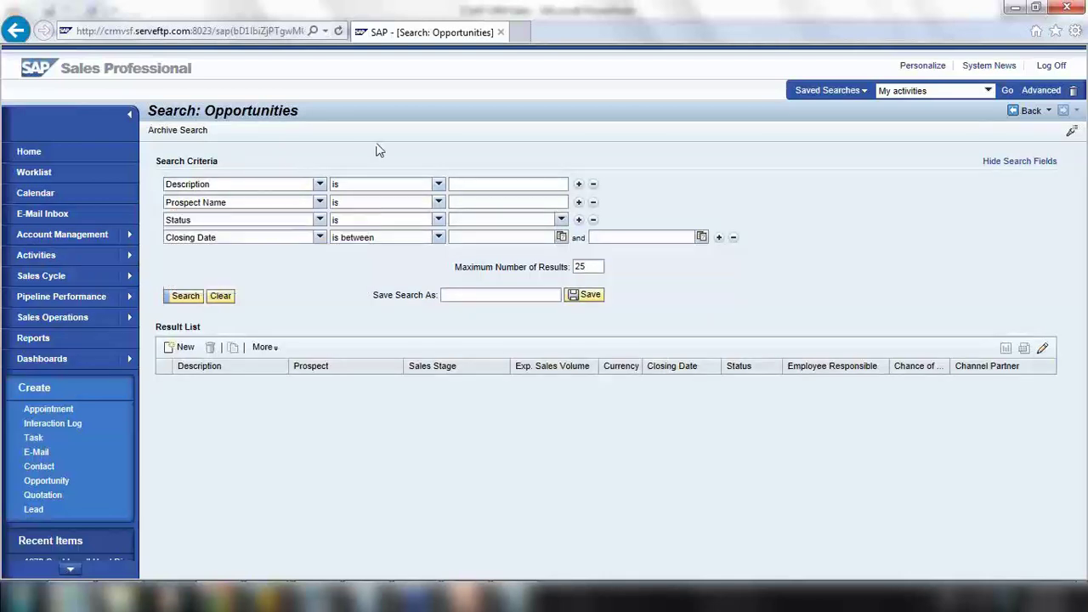
- Set Opportunity ID as the first search criterion, then bring up the Notepad notes
left_click(319, 184)
scroll(269, 270, "down", 1)
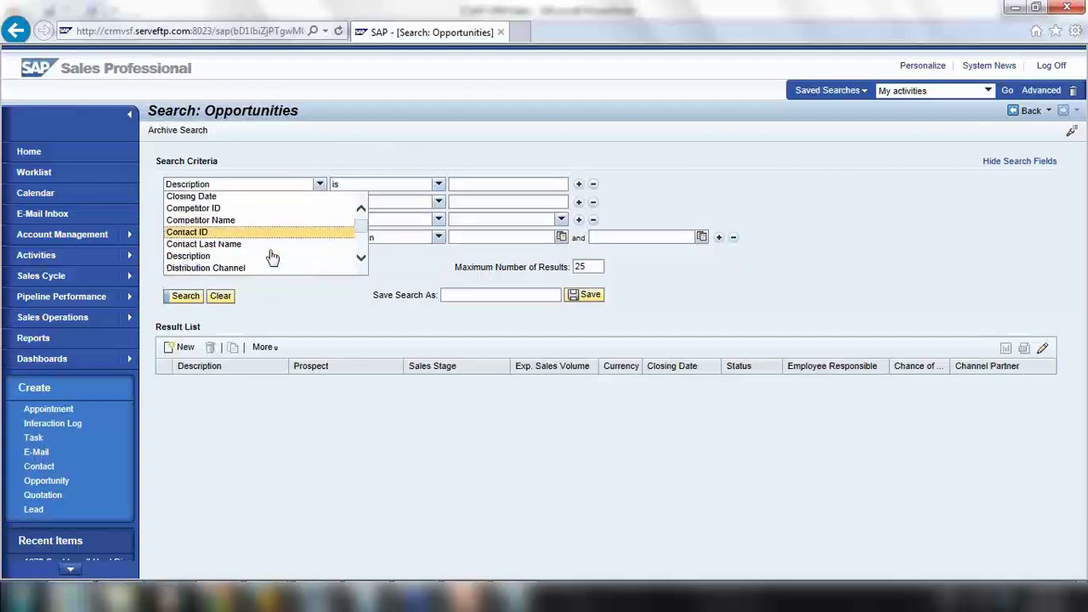
scroll(272, 257, "down", 10)
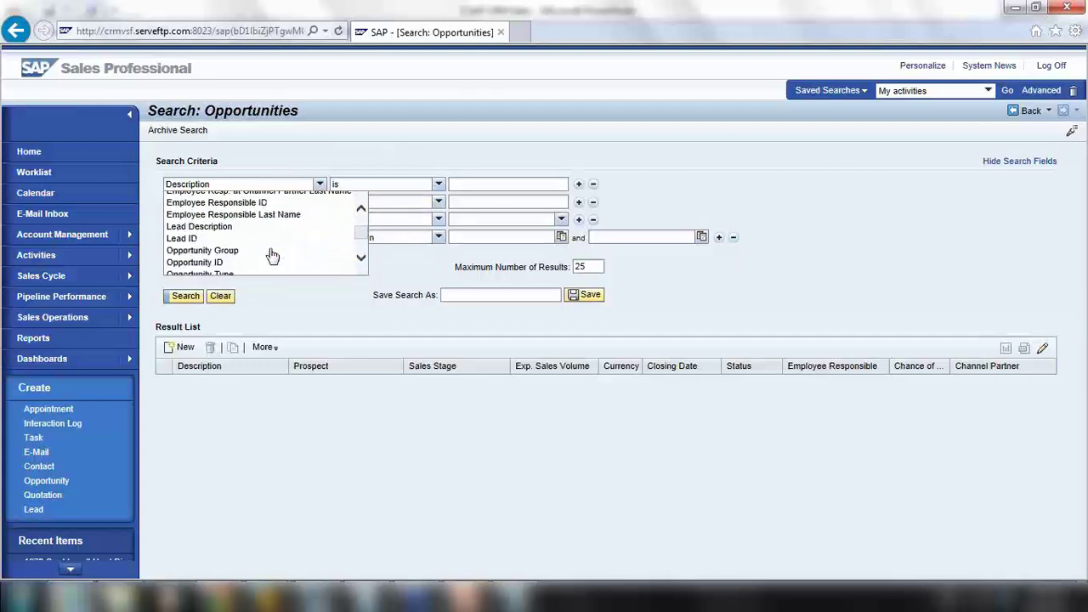
scroll(272, 257, "down", 2)
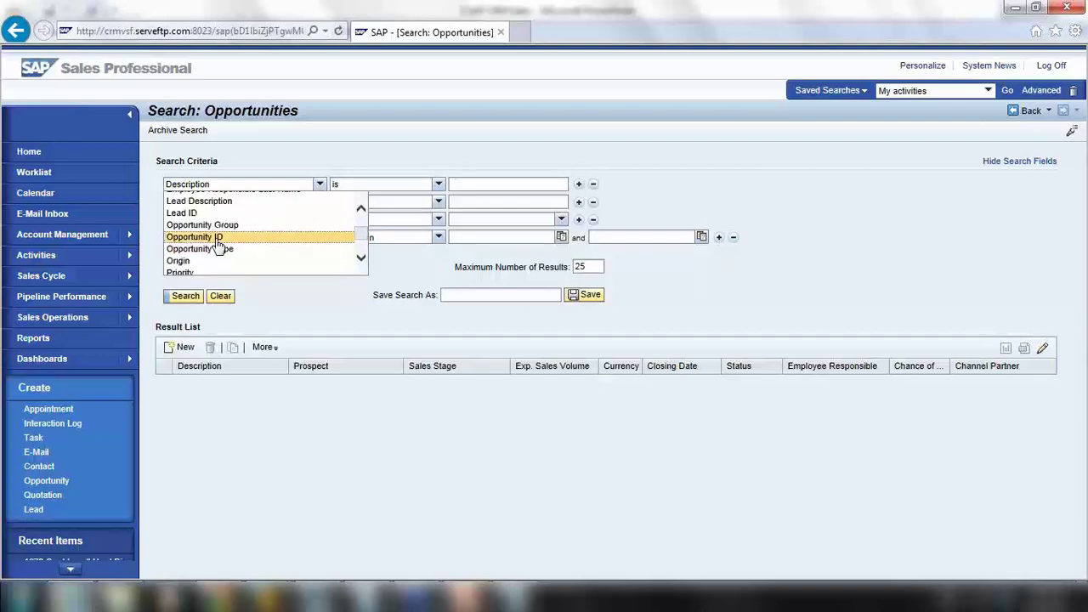
left_click(219, 244)
left_click(491, 597)
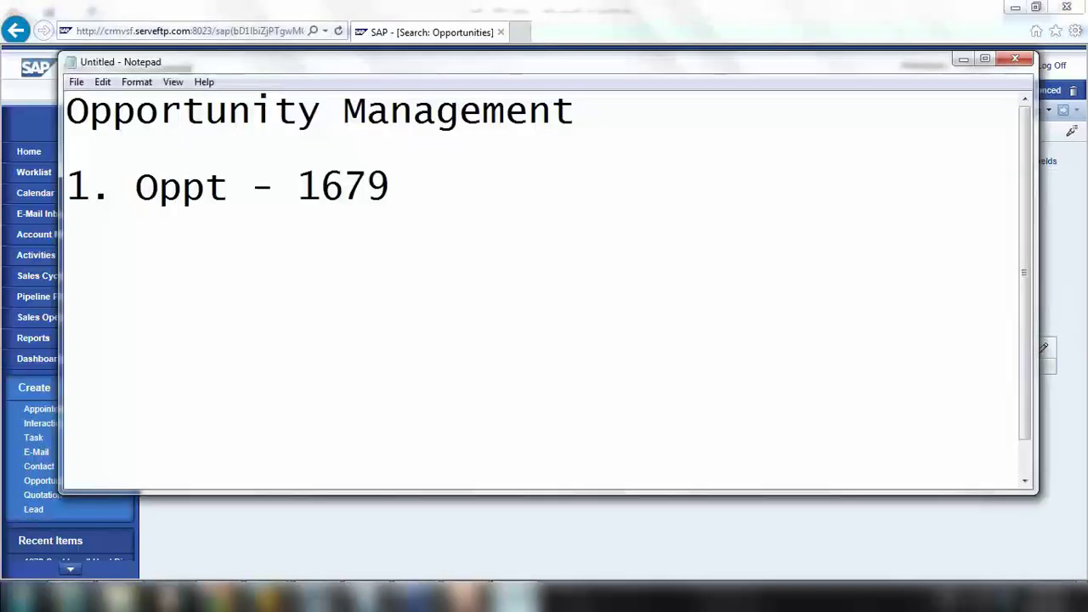
- Minimize Notepad and search opportunities for ID 1679, opening the single result
left_click(491, 597)
left_click(463, 183)
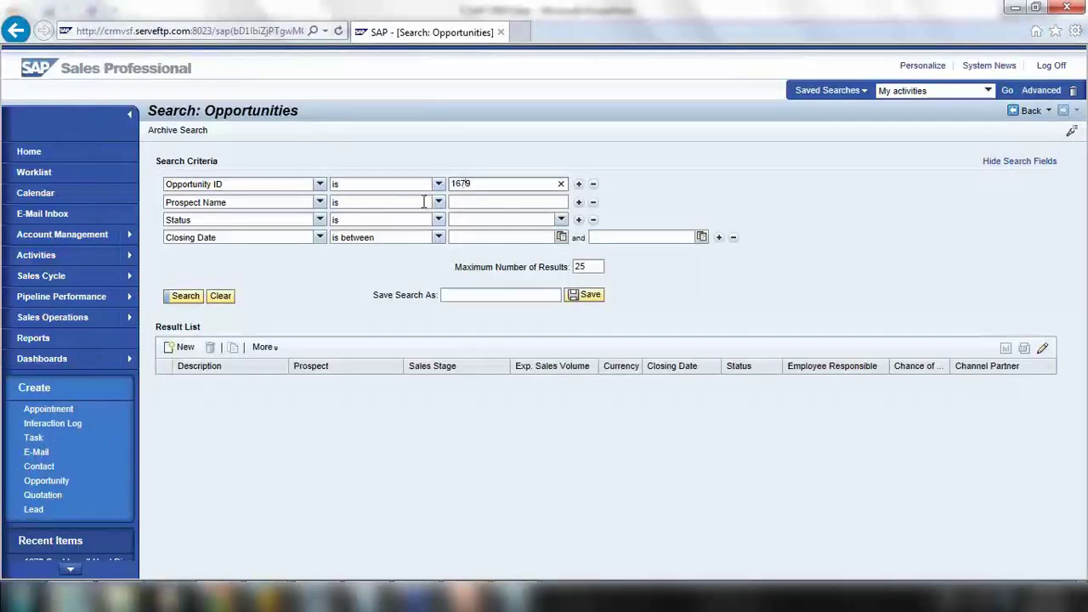
type("1679")
key("Return")
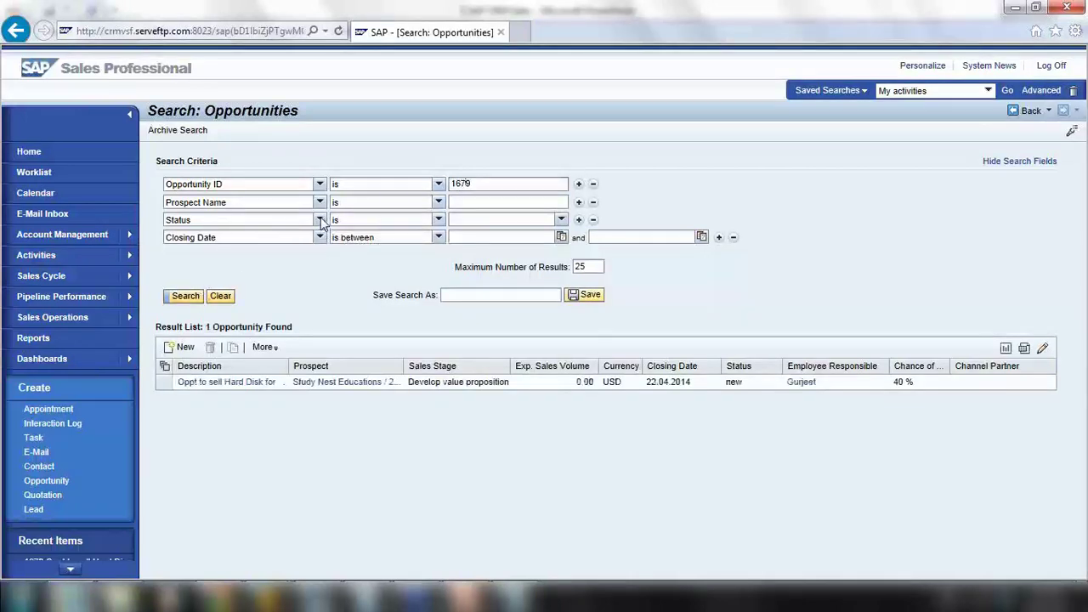
left_click(321, 220)
left_click(322, 222)
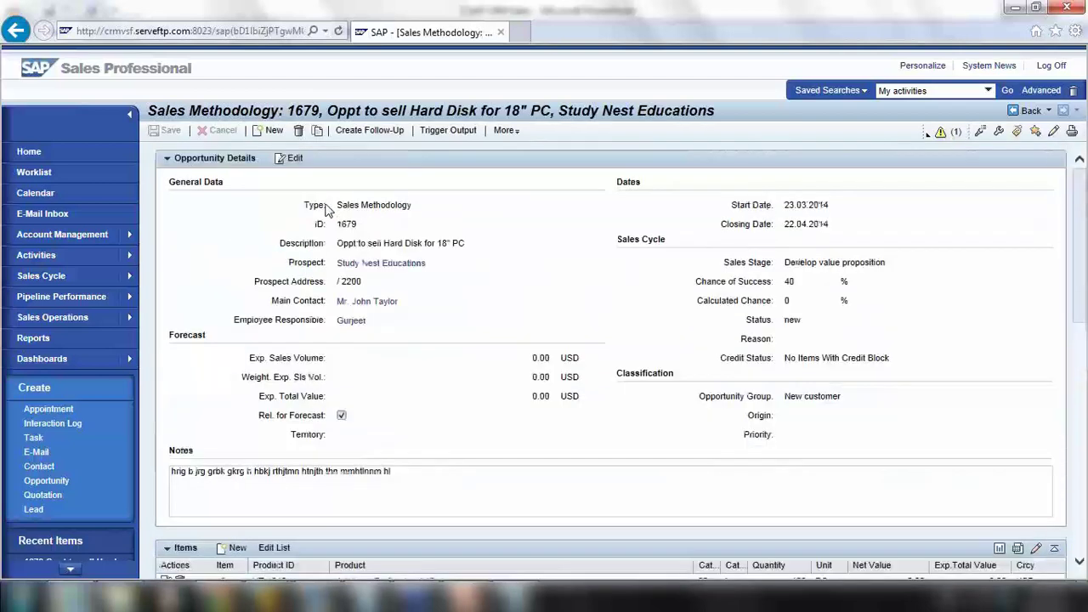
- Switch from opportunity 1679 in the browser to the PowerPoint course slides
left_click(520, 597)
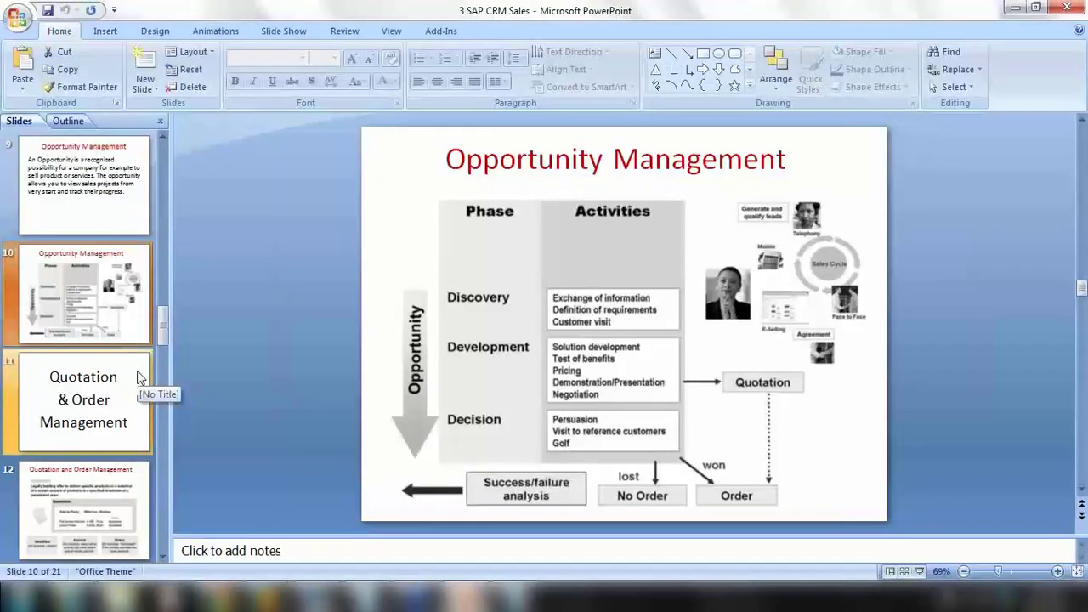
- Show slide 11, Quotation & Order Management, then return to opportunity 1679 in the browser
left_click(140, 378)
scroll(141, 378, "down", 5)
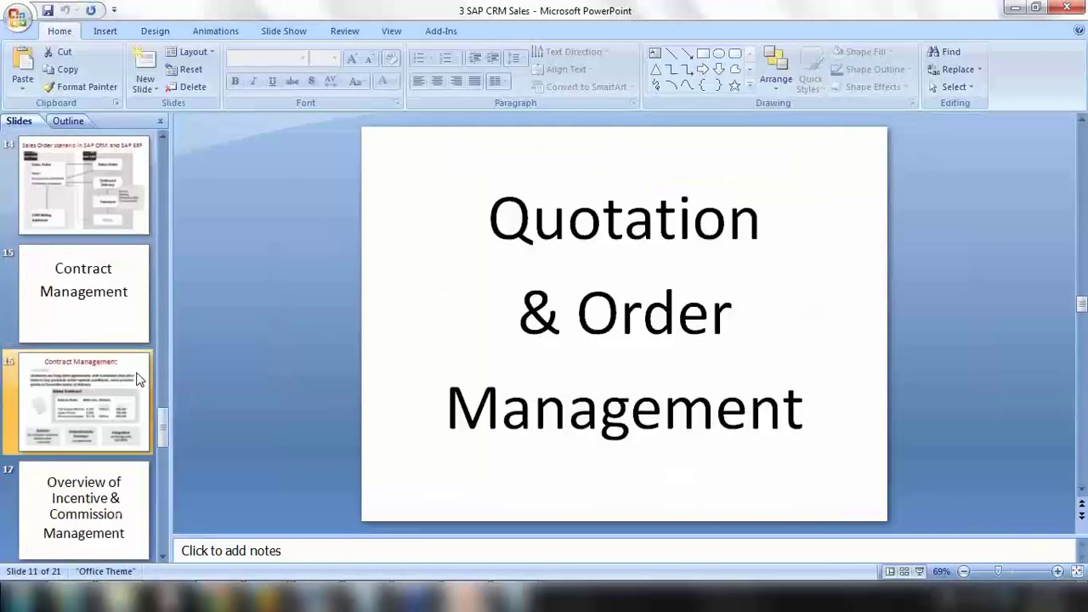
scroll(140, 378, "down", 2)
scroll(140, 378, "up", 7)
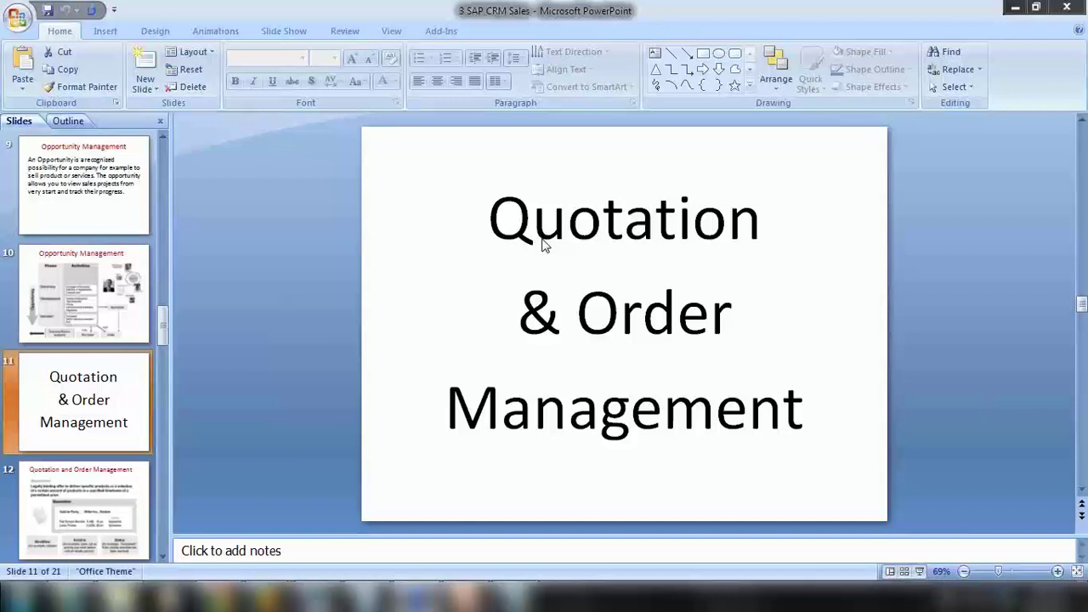
left_click(79, 597)
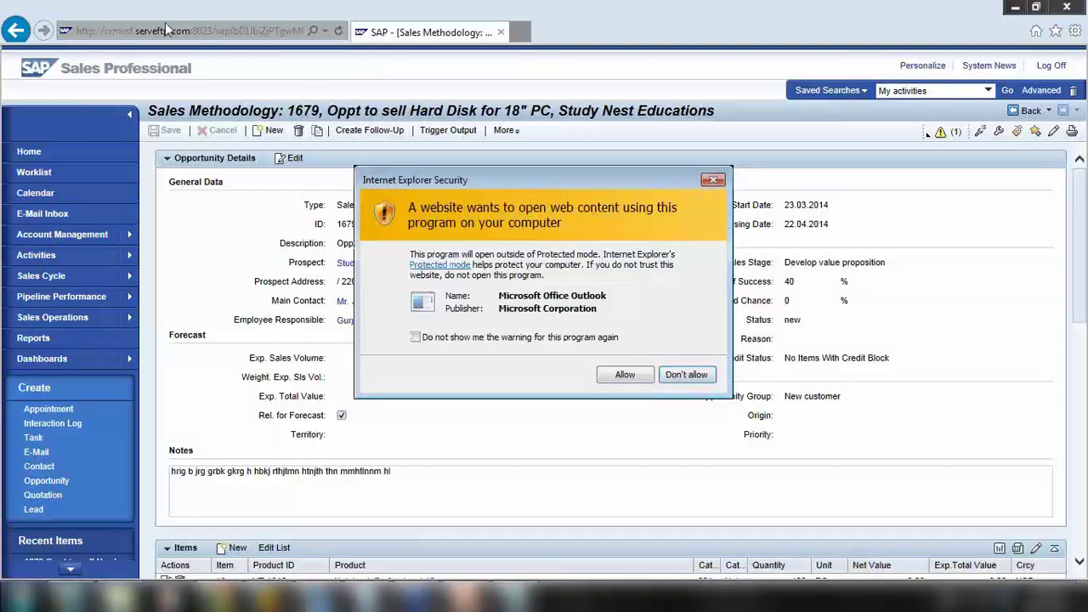
- Decline opening Outlook and acknowledge the ActiveX error so the empty E-Mail Inbox shows
left_click(714, 179)
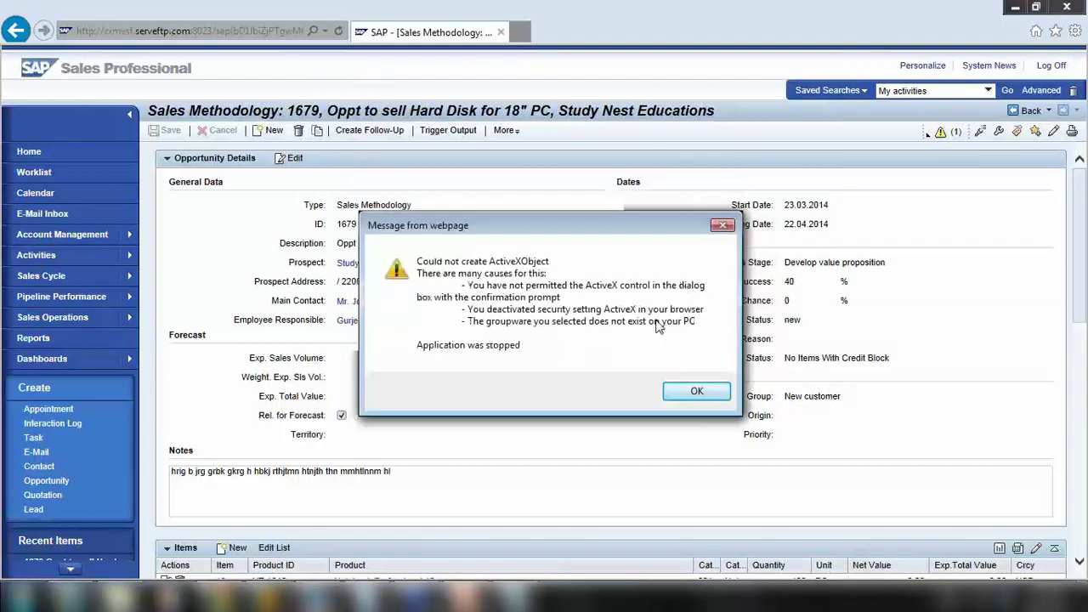
left_click(694, 396)
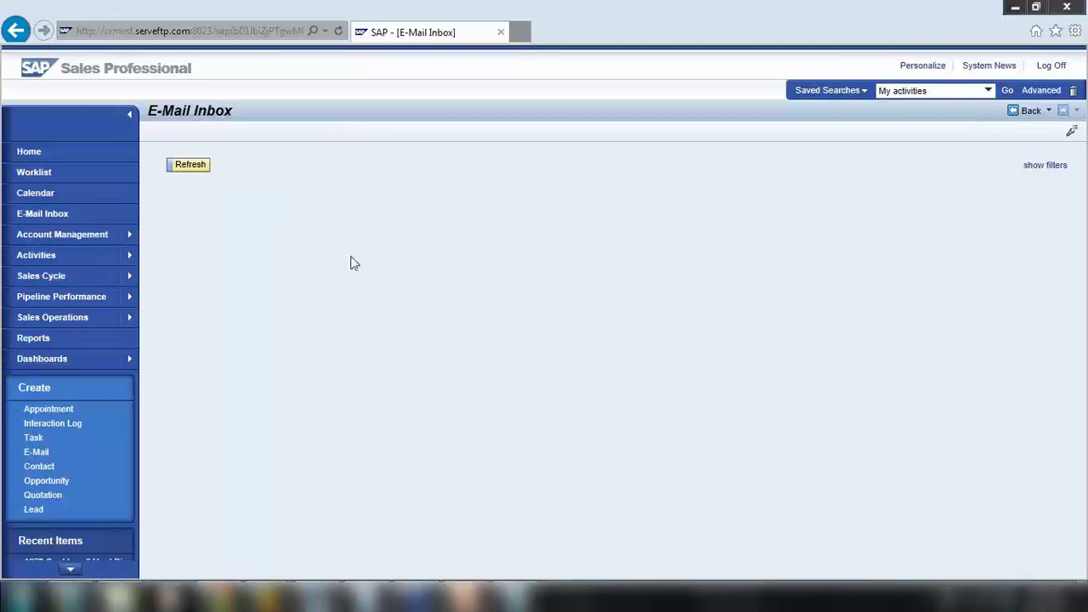
- From Sales Cycle, begin a new Opportunity and move the transaction type list up-left
left_click(53, 276)
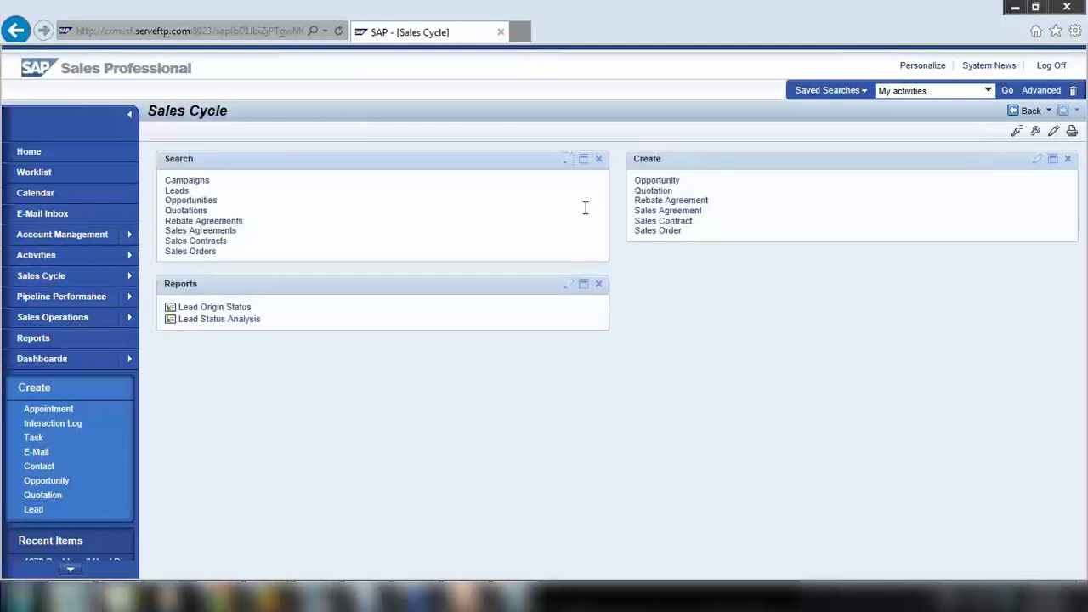
left_click(661, 182)
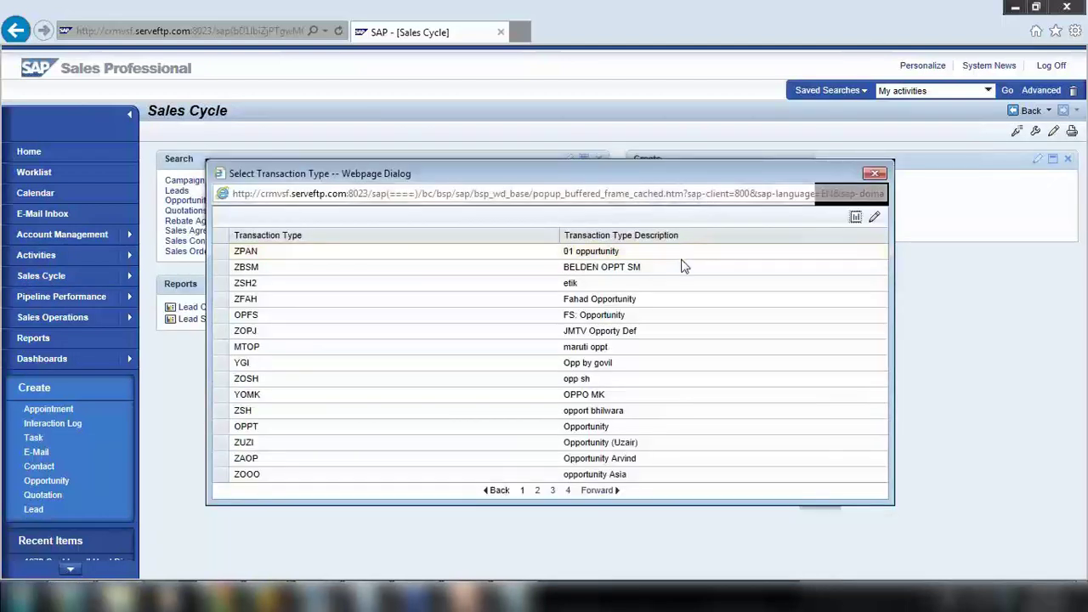
left_click_drag(661, 177, 482, 25)
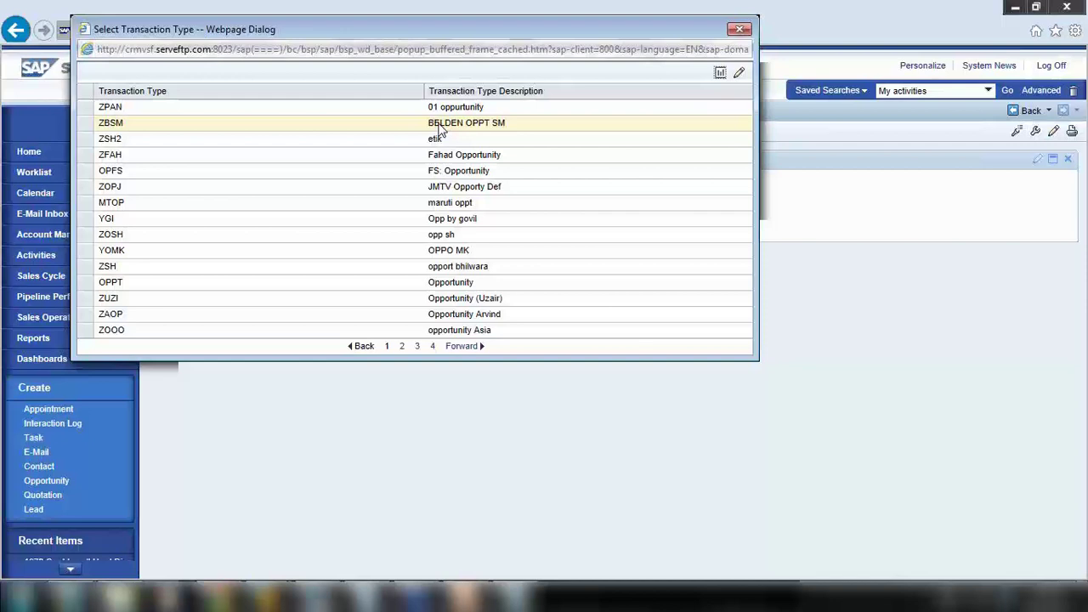
- Close the Select Transaction Type list without choosing, returning to the Notepad notes
left_click(736, 30)
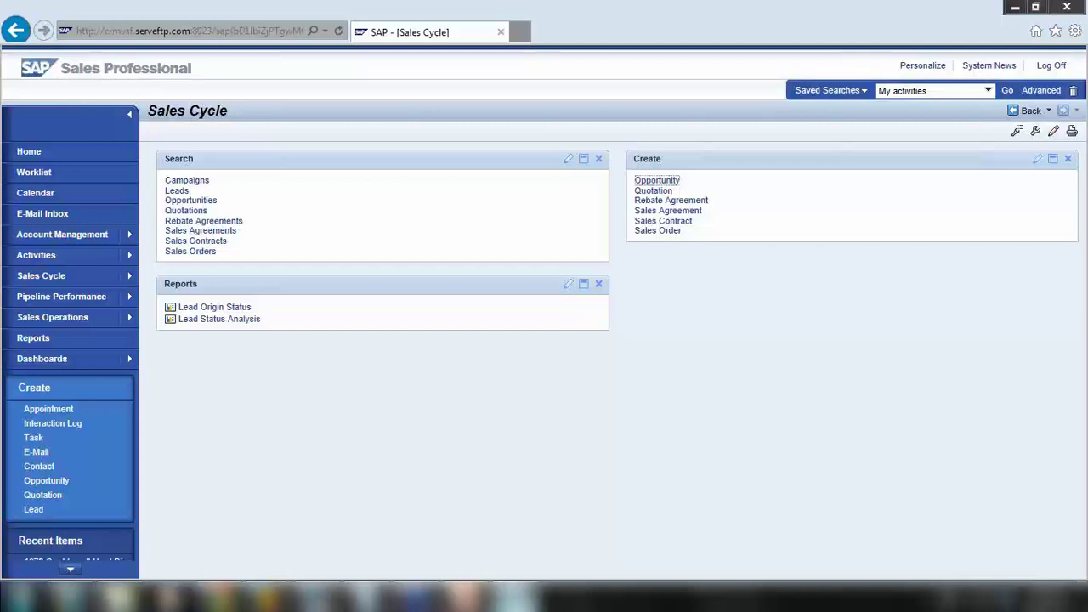
left_click(519, 597)
- Replace the Notepad note text with the heading 'Markering Department'
mouse_move(697, 61)
left_mouse_down()
mouse_move(644, 43)
mouse_move(685, 46)
left_mouse_up()
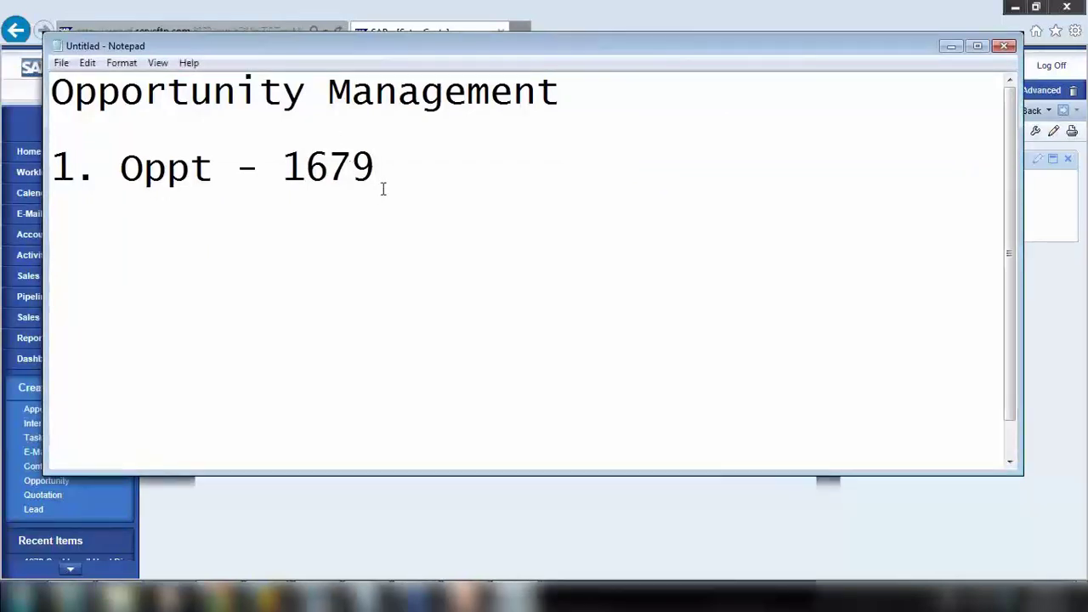
left_click_drag(382, 183, 43, 148)
type("Marke")
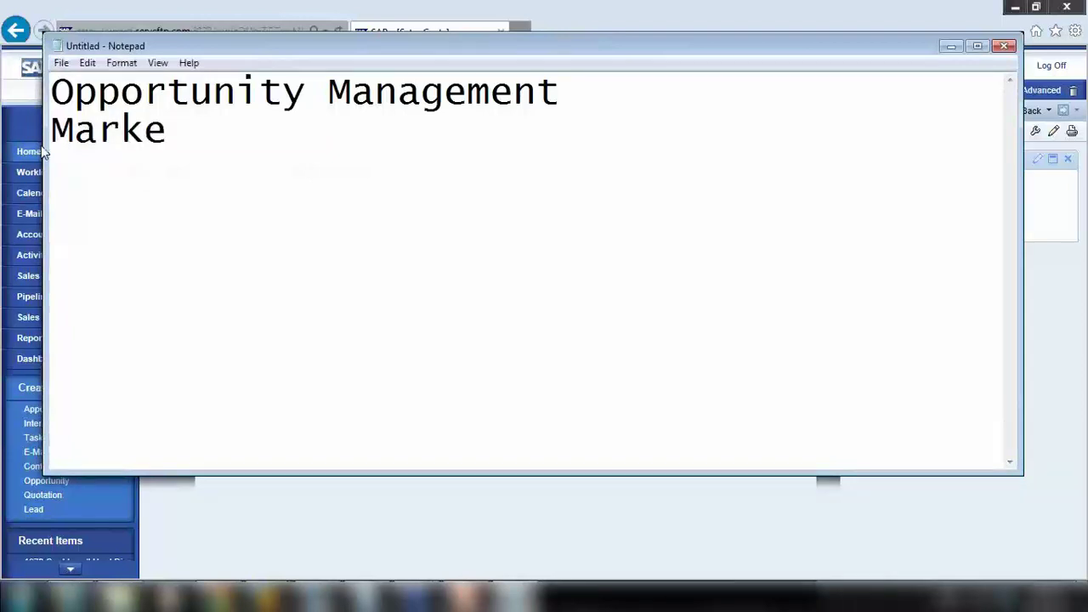
key("ctrl+a")
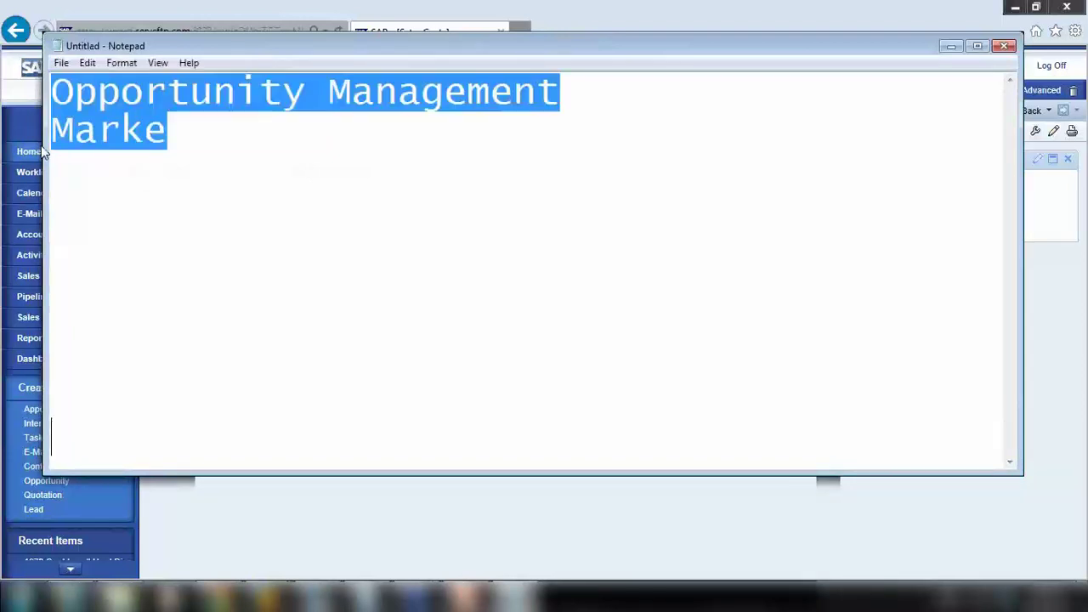
type("Markering")
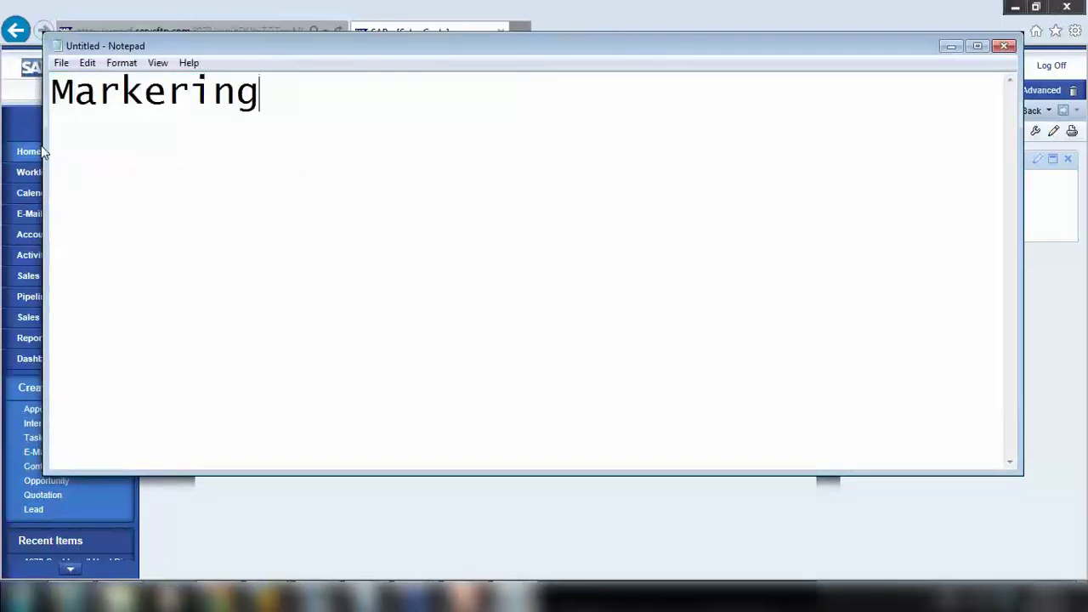
type(" Dep")
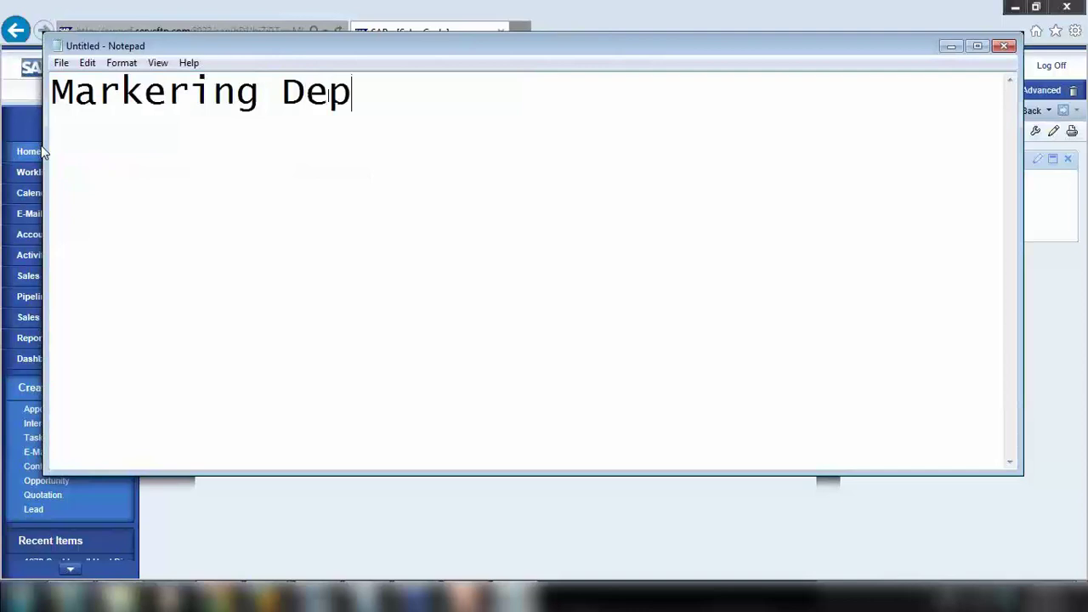
type("artment")
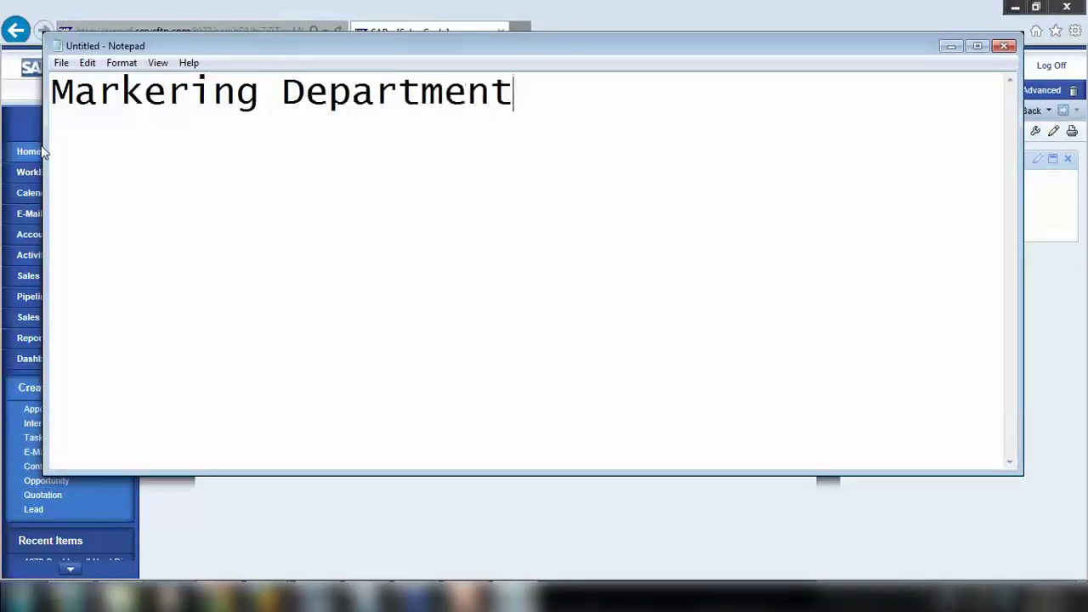
- Add the lines 'Create Lead' and '==> Sales dept ( Oppt)' under the heading
key("Return")
key("Return")
type(".")
key("BackSpace")
type("Create Le")
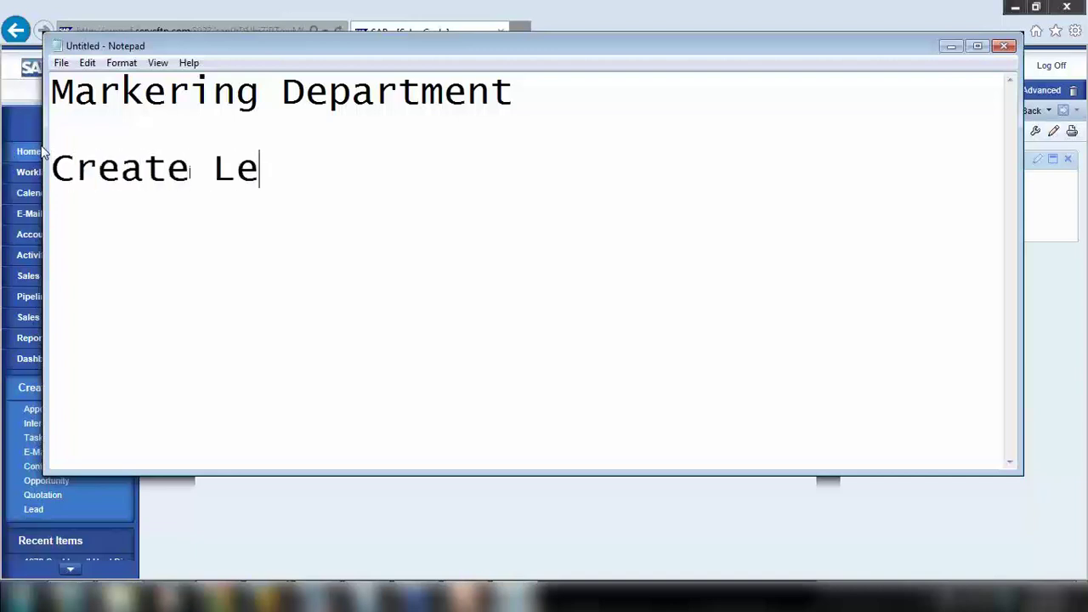
type("ad")
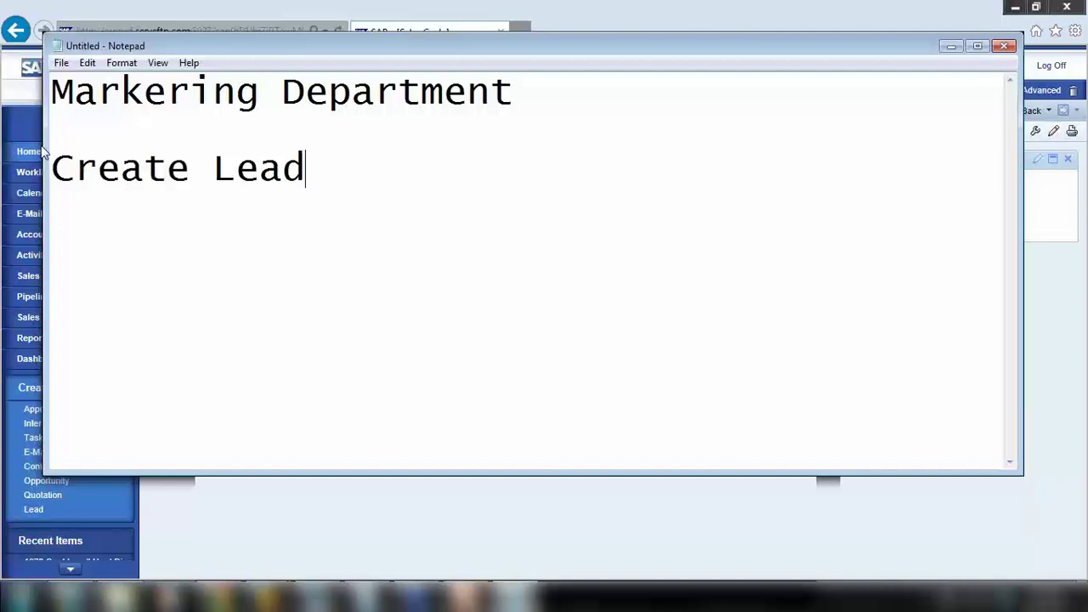
key("Return")
type("==> ")
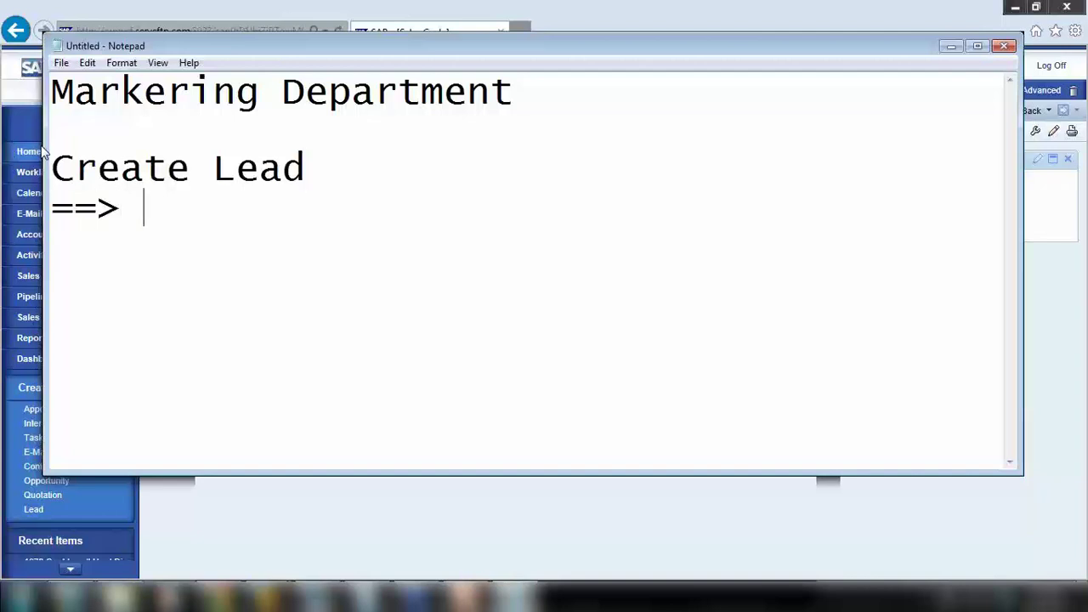
type("Sales dept (")
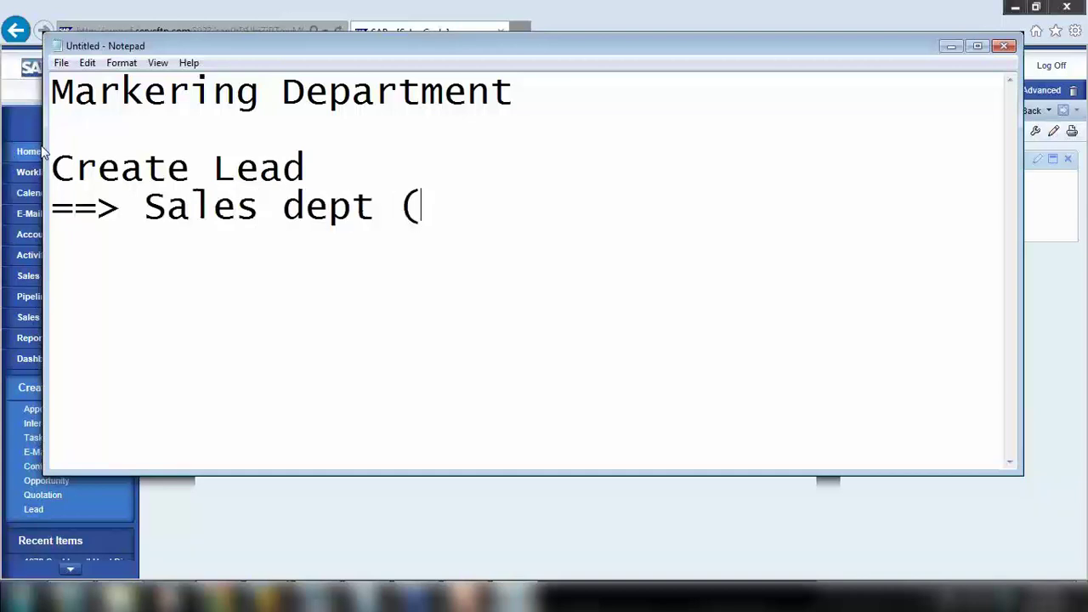
type(" Oppt)")
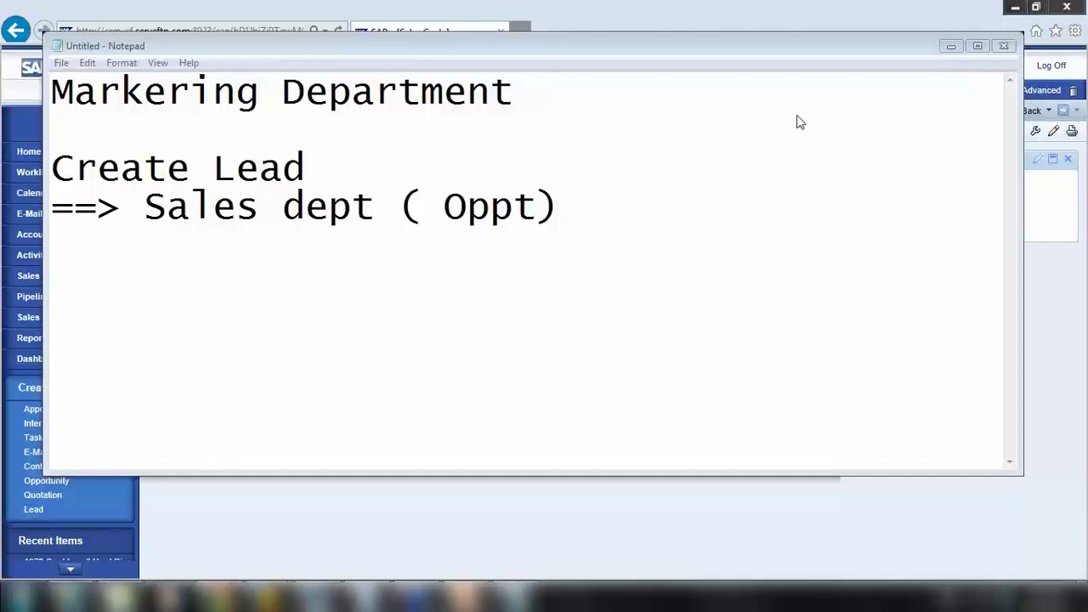
left_click(466, 597)
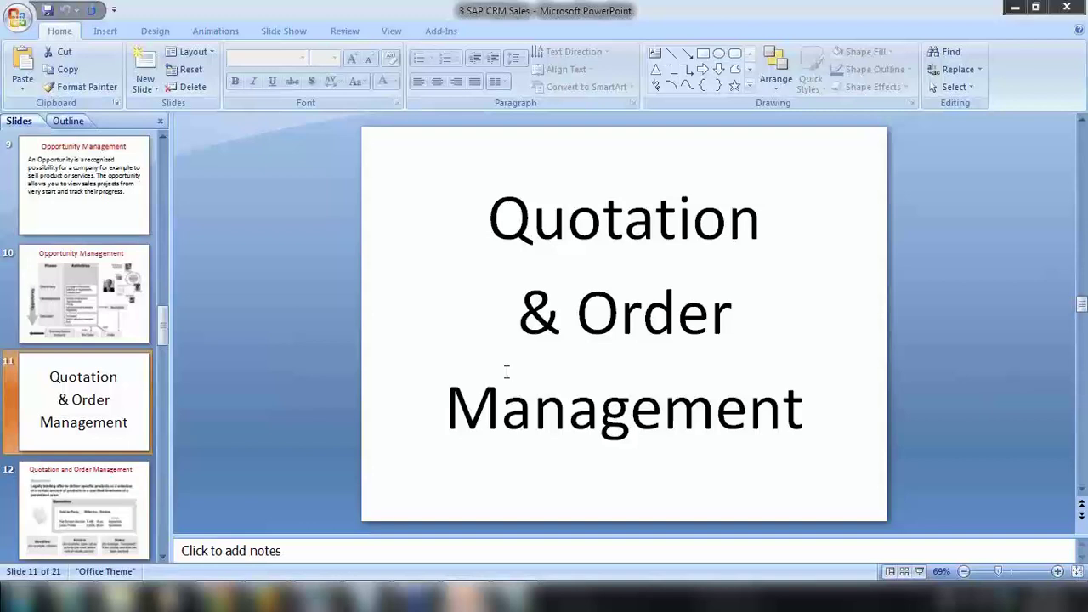
- Show the SAP CRM Training PPT folder with the course presentations
left_click(119, 596)
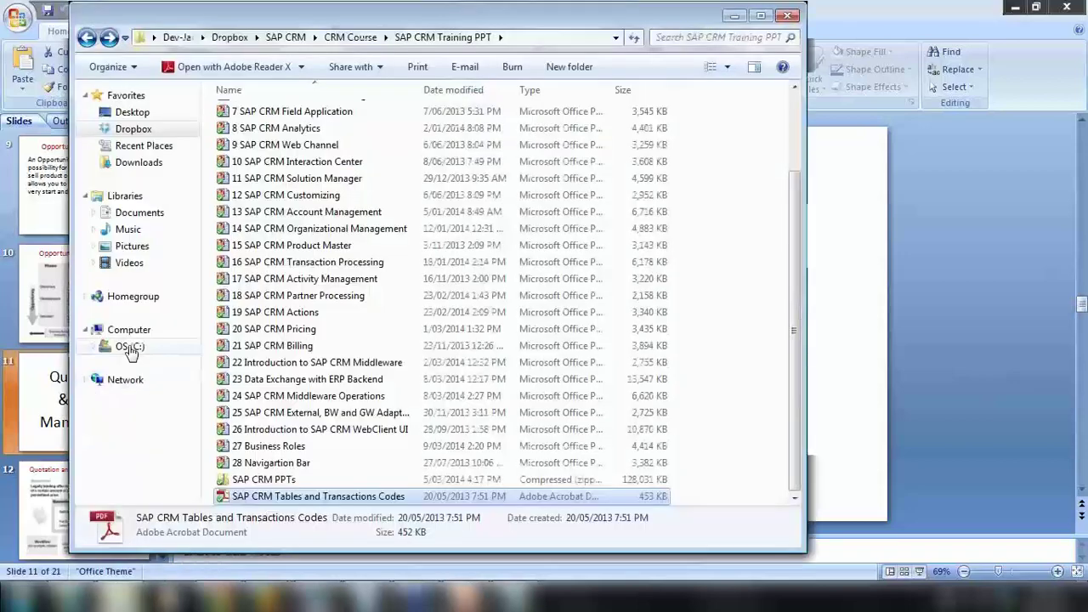
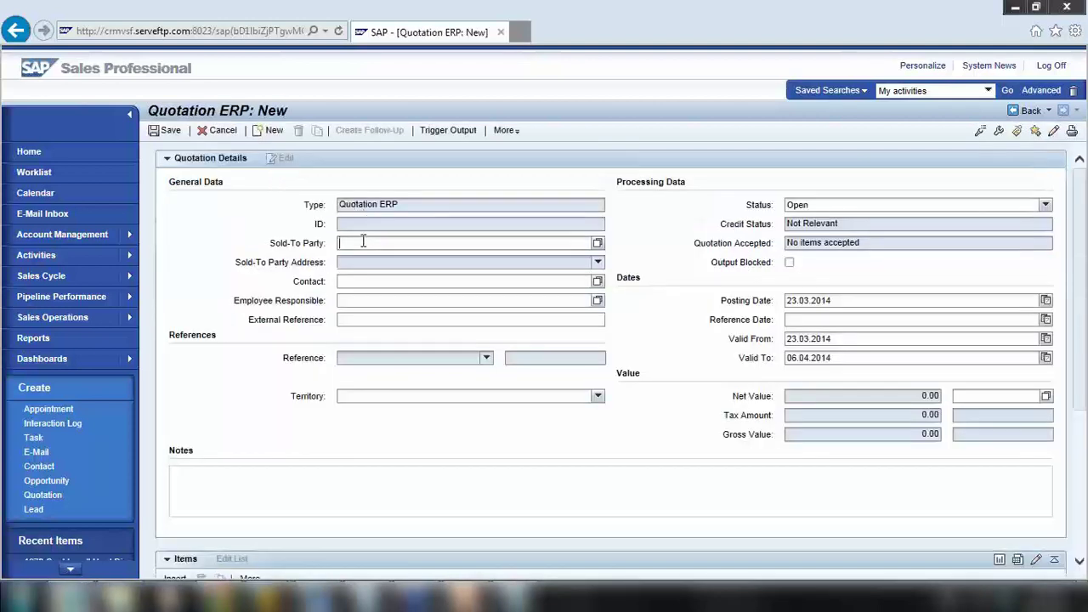
- Enter Sold-To Party 421985 and add an item of product HT-1010 with quantity 10
left_click(363, 242)
type("421985")
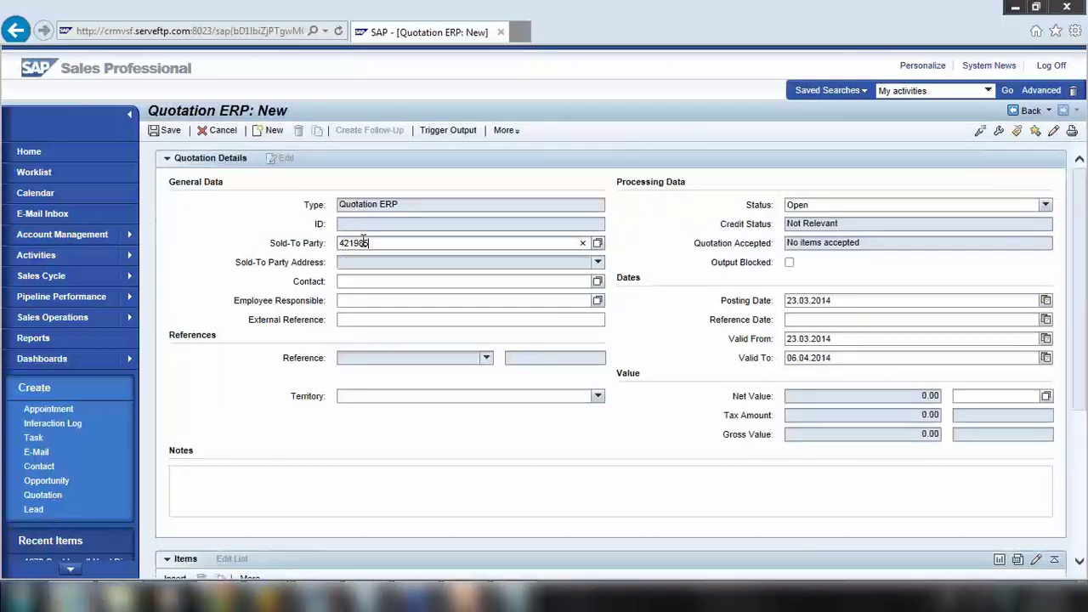
key("Return")
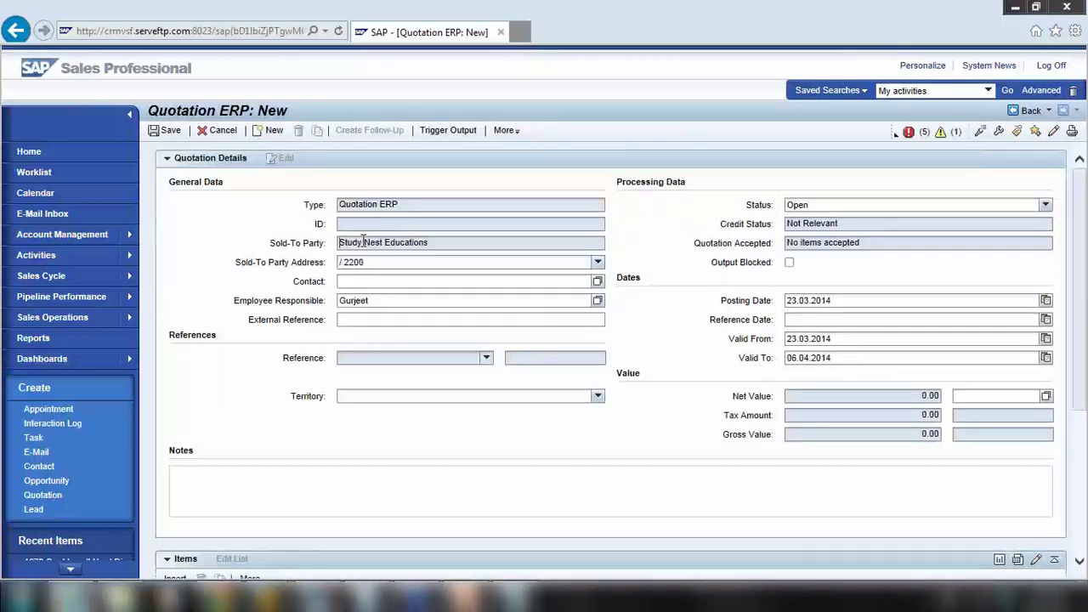
scroll(374, 327, "down", 3)
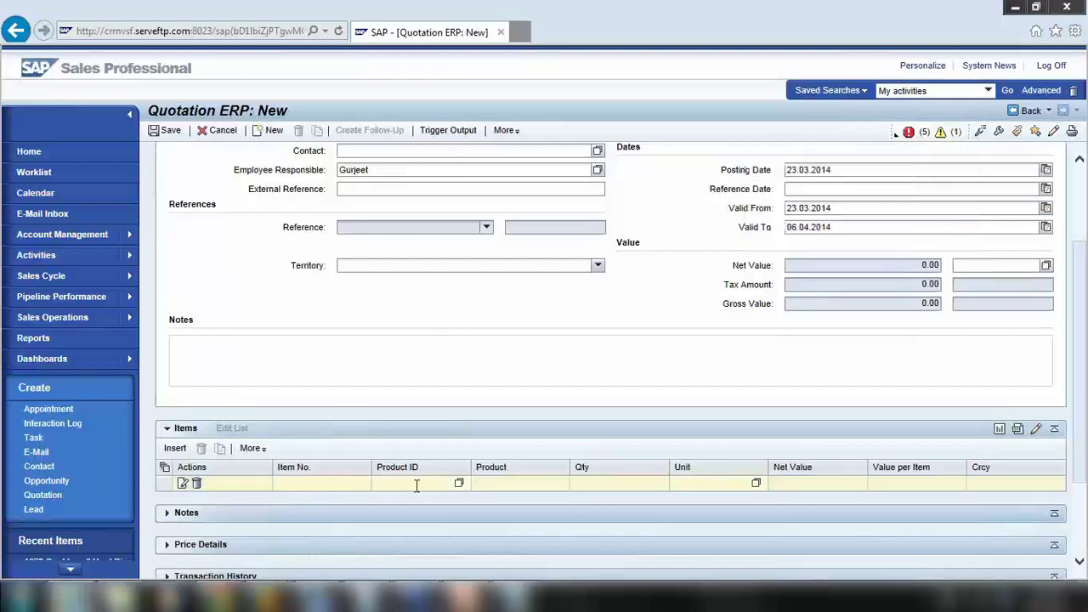
left_click(416, 485)
type("ht-1010")
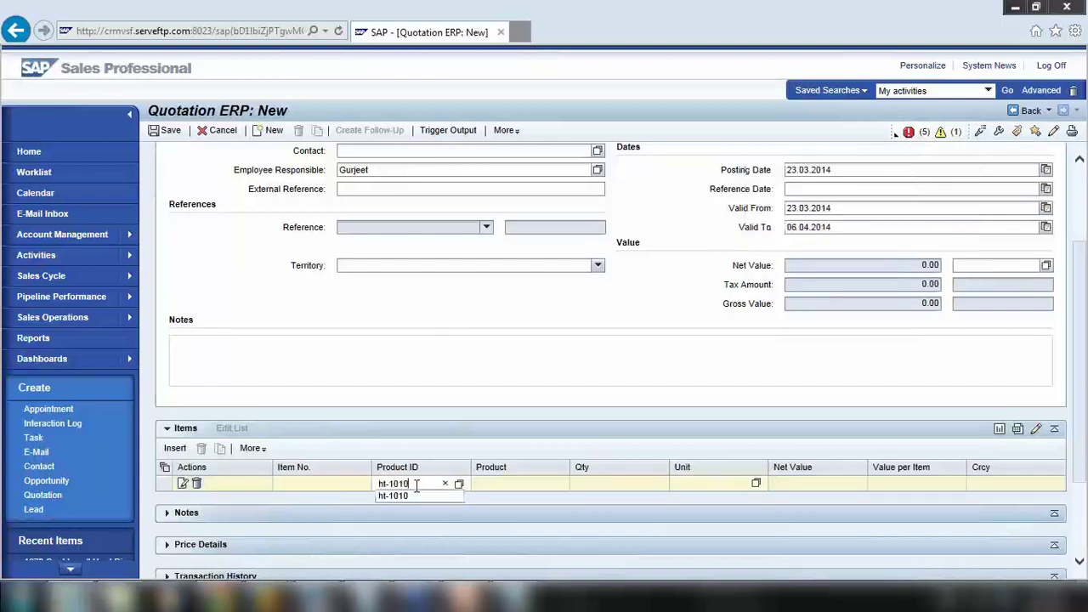
left_click(581, 484)
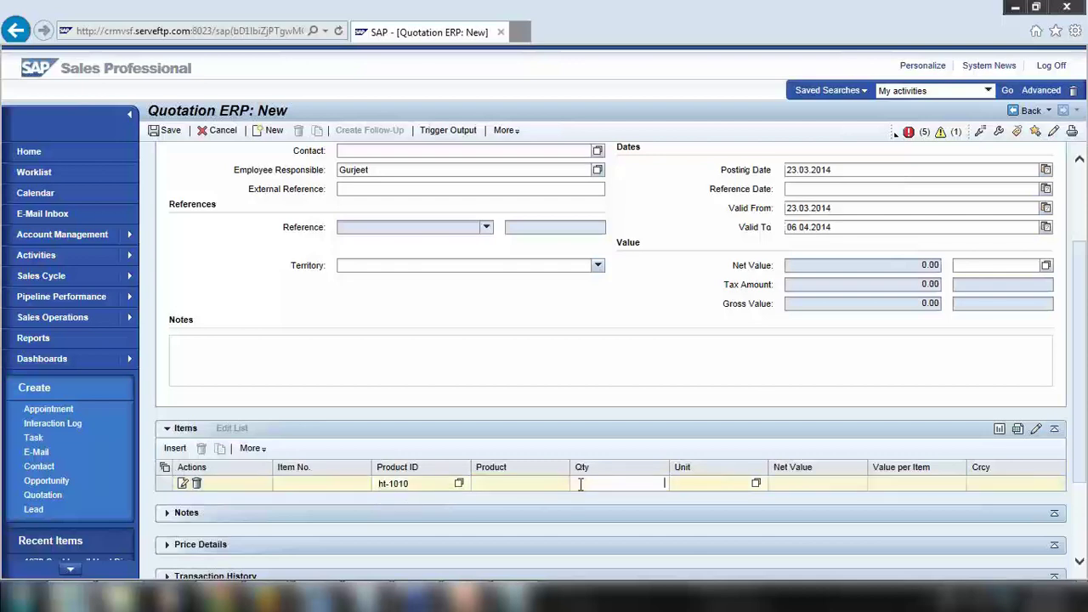
type("10")
key("Return")
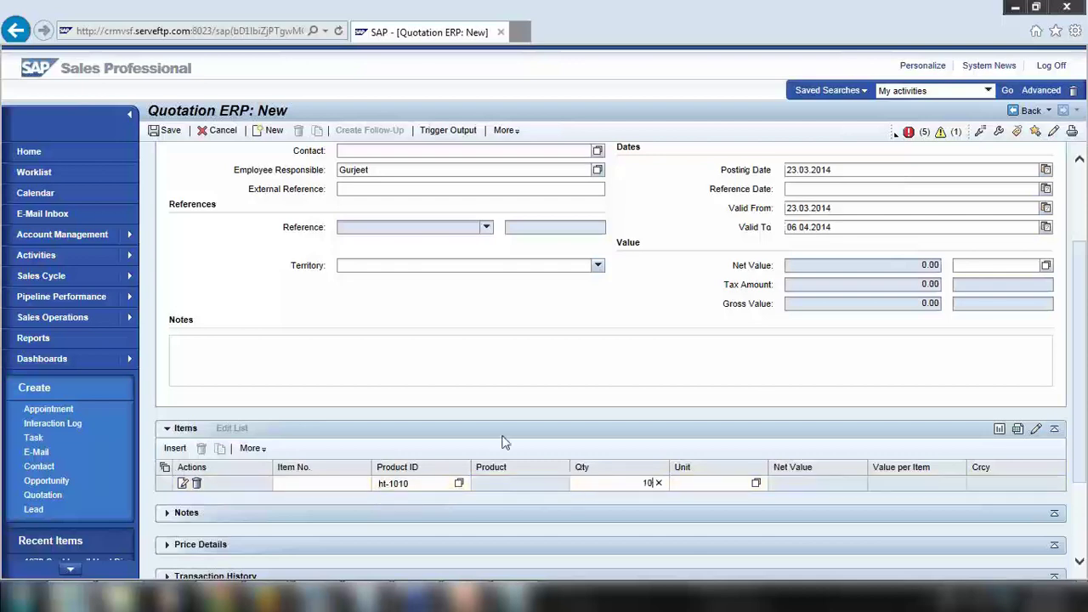
- Save the new ERP quotation to get its quotation number
scroll(681, 386, "up", 3)
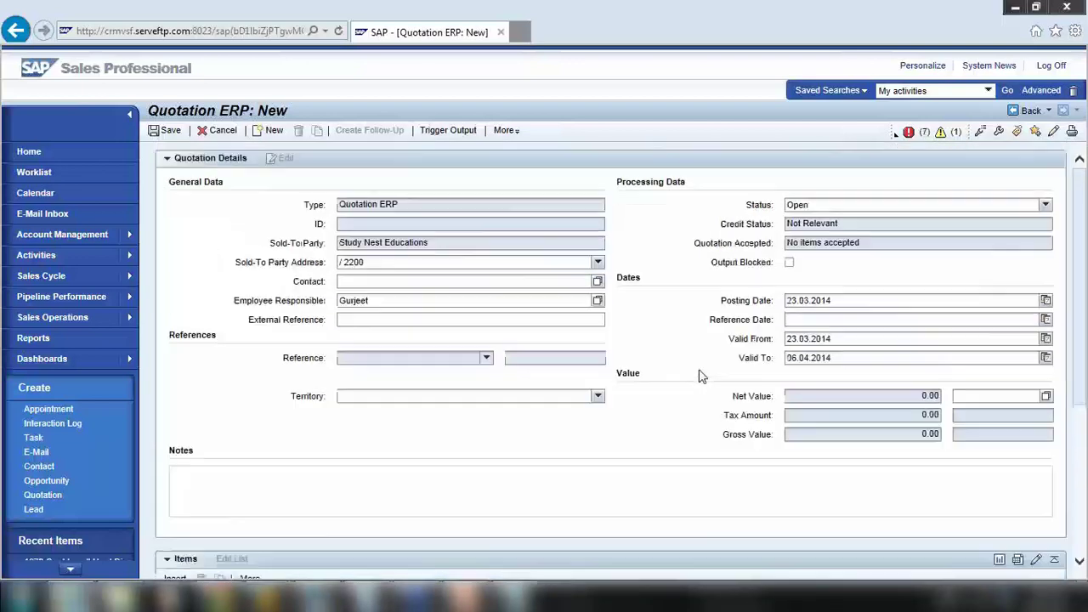
left_click_drag(829, 339, 725, 331)
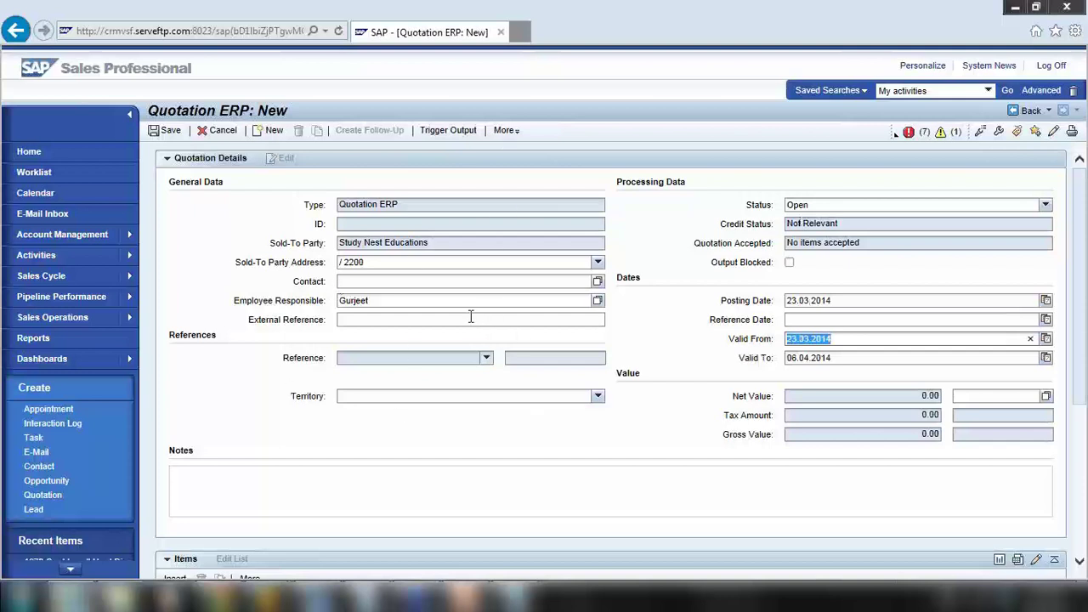
left_click_drag(149, 110, 249, 111)
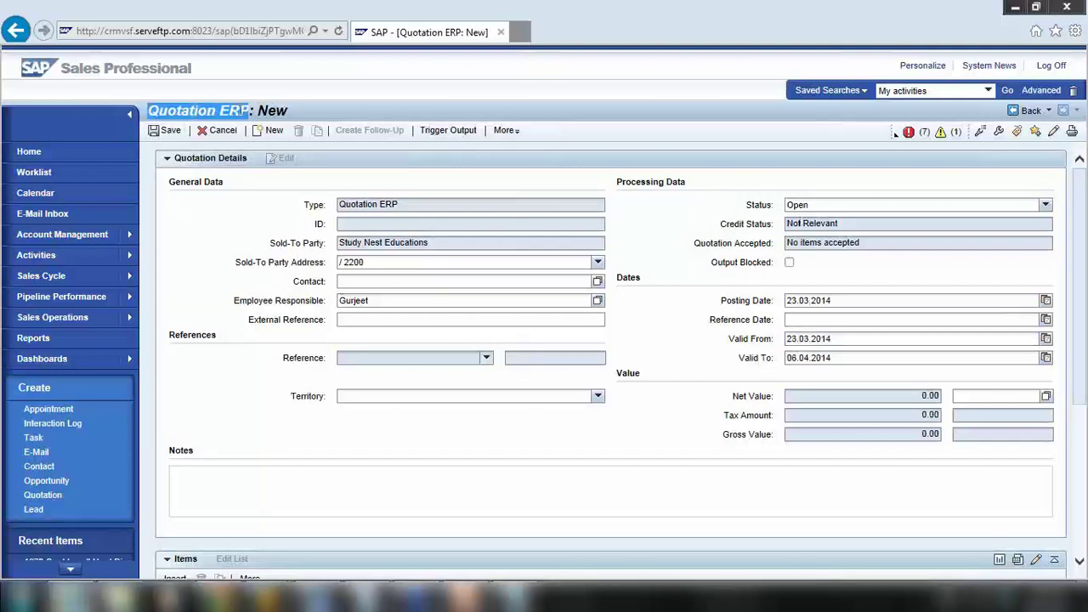
left_click(156, 162)
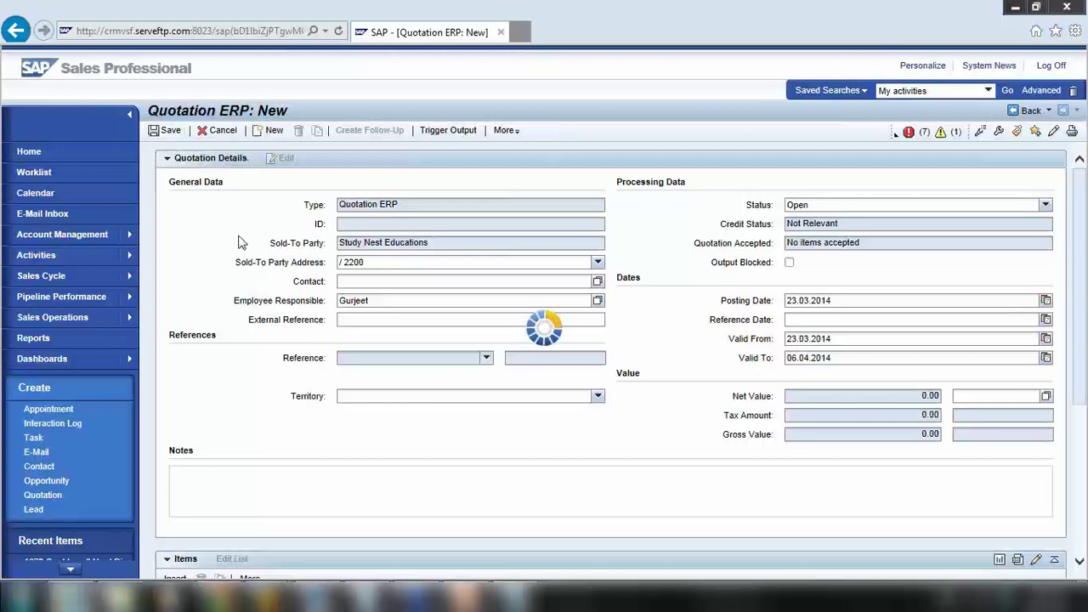
scroll(238, 241, "down", 3)
- Type a short test note into quotation 5002374's Notes box, then go to the Sales Cycle overview
scroll(237, 242, "up", 3)
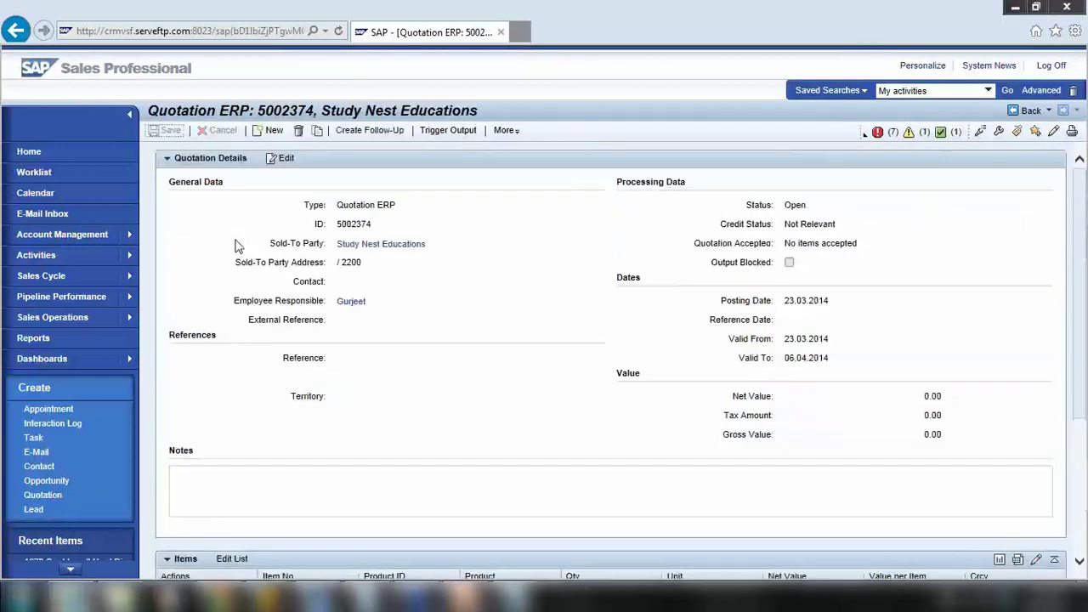
scroll(237, 246, "down", 3)
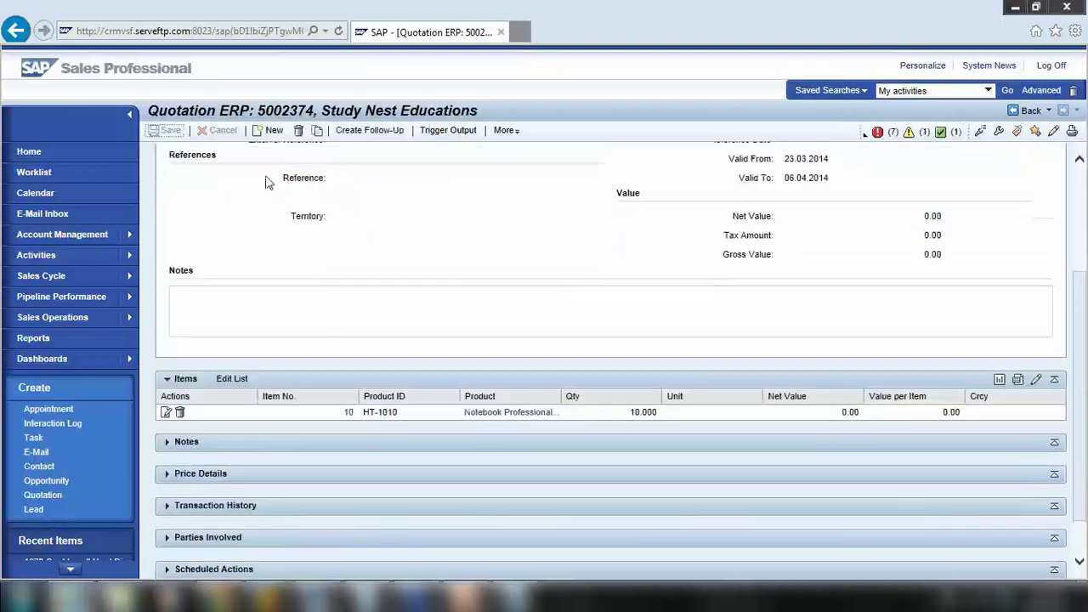
scroll(267, 179, "up", 3)
left_click(243, 502)
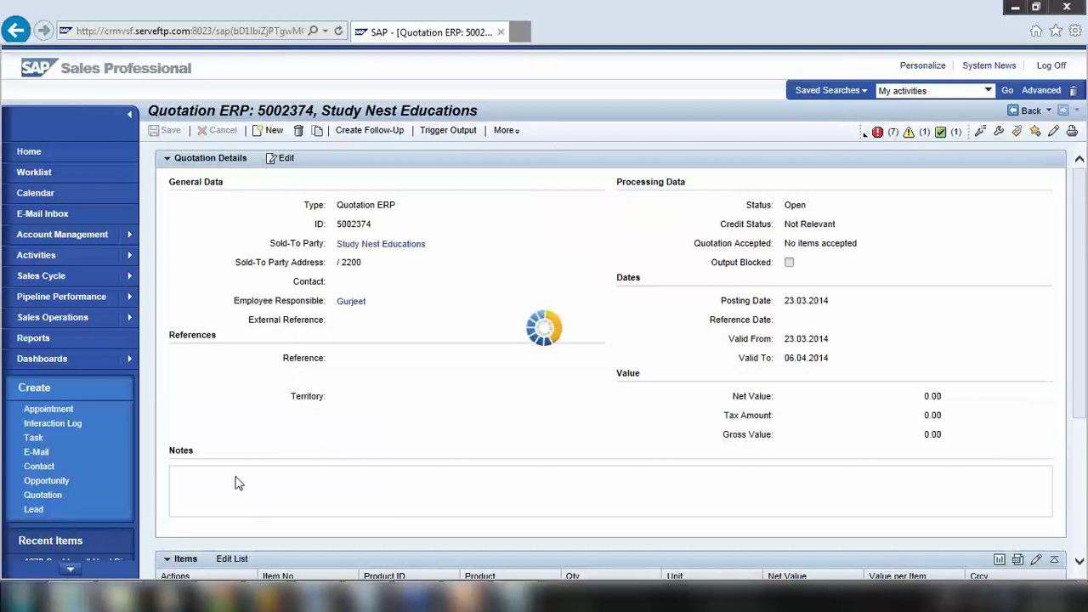
type("nege g nkeg mrbhkrbm")
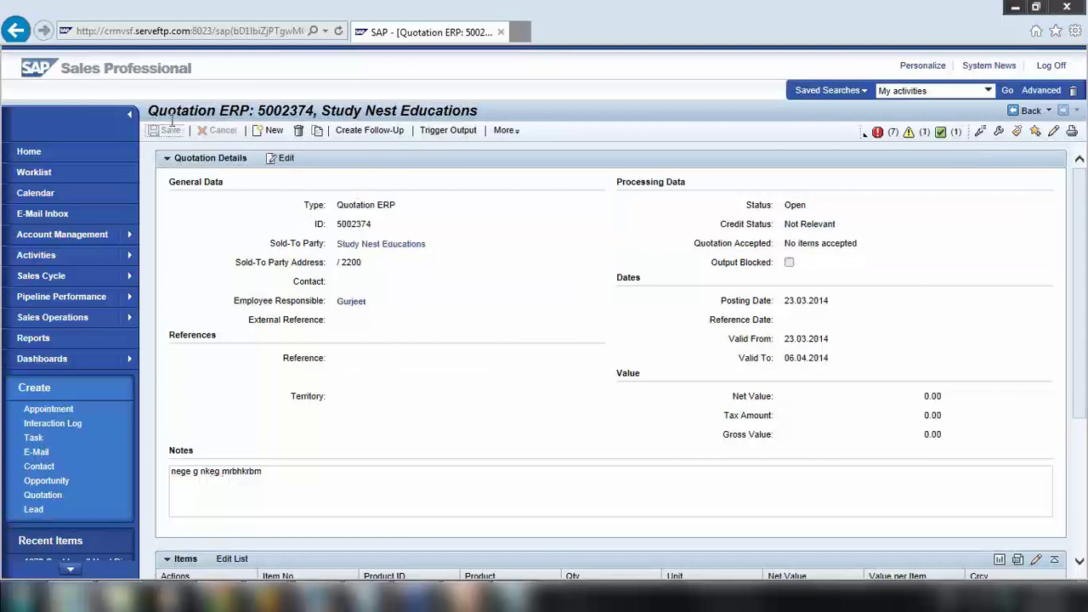
left_click_drag(149, 111, 249, 115)
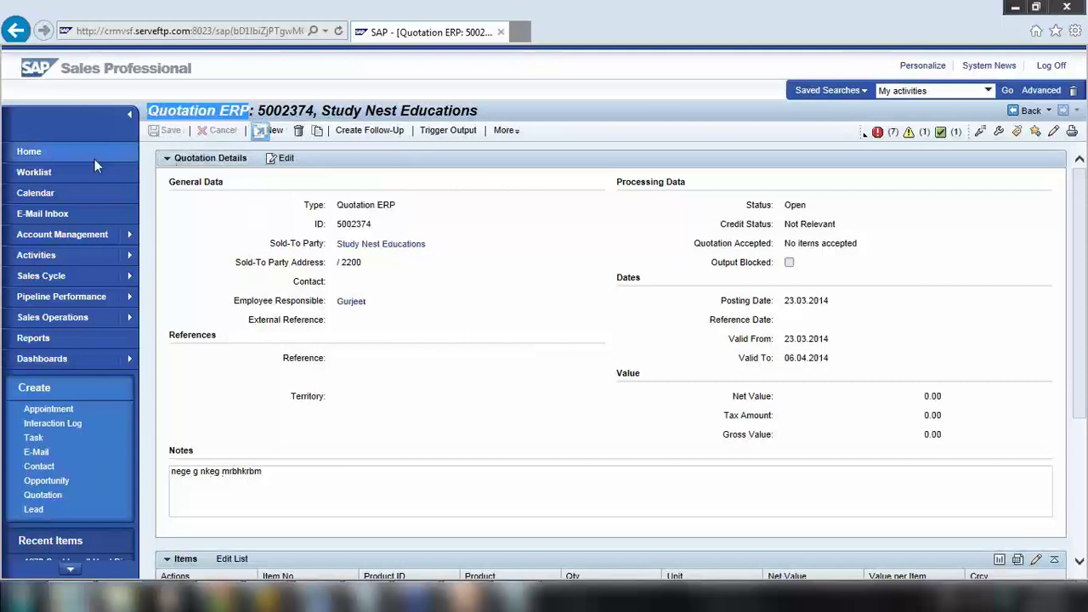
left_click(59, 278)
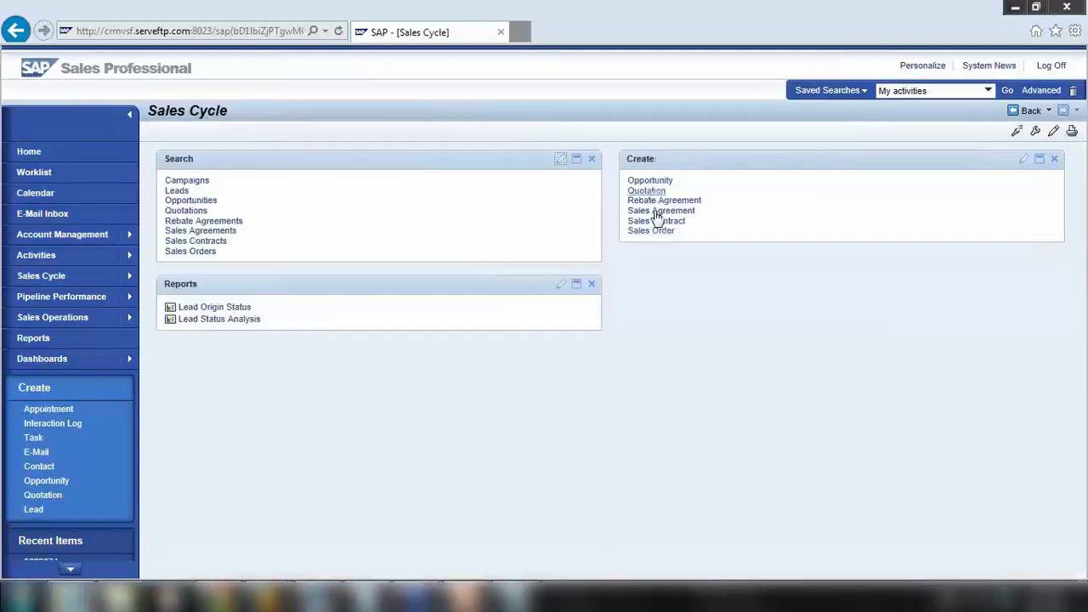
- Create a new sales order with transaction type TA Standard Order
left_click(656, 233)
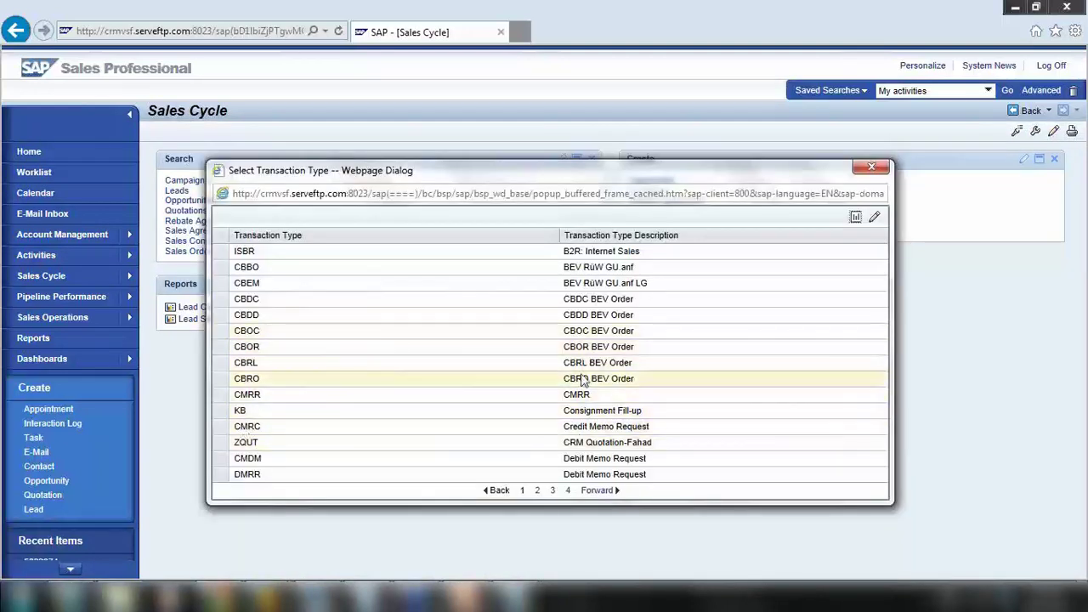
left_click(607, 490)
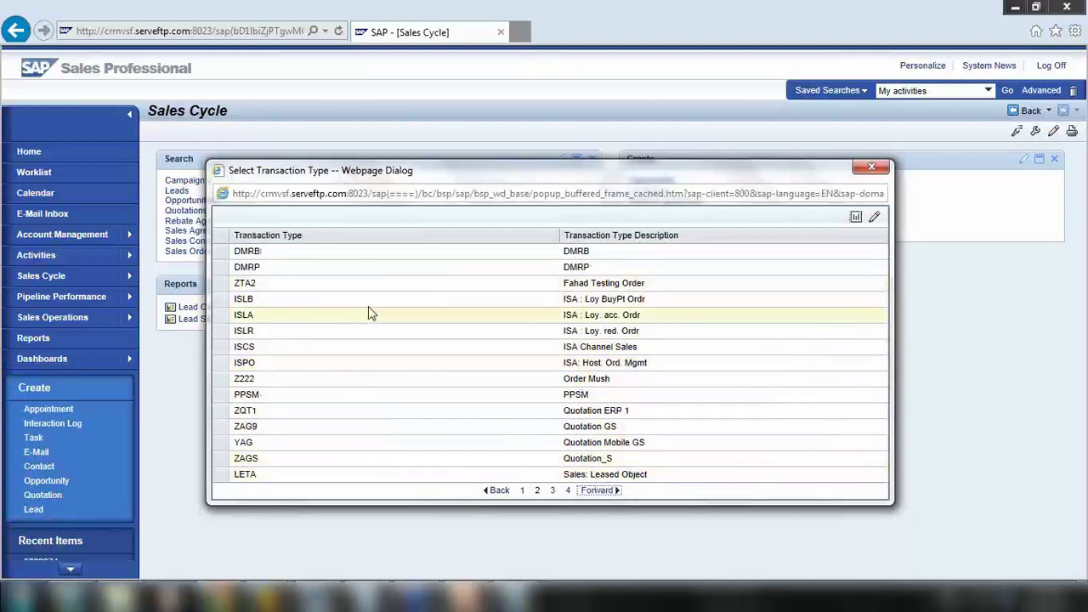
left_click(605, 493)
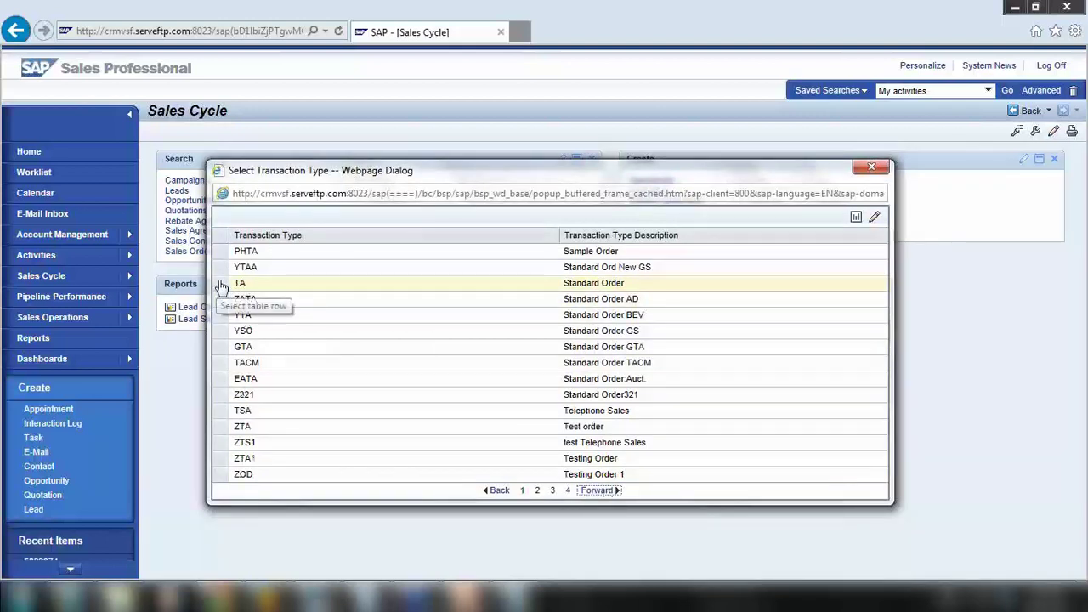
left_click(220, 285)
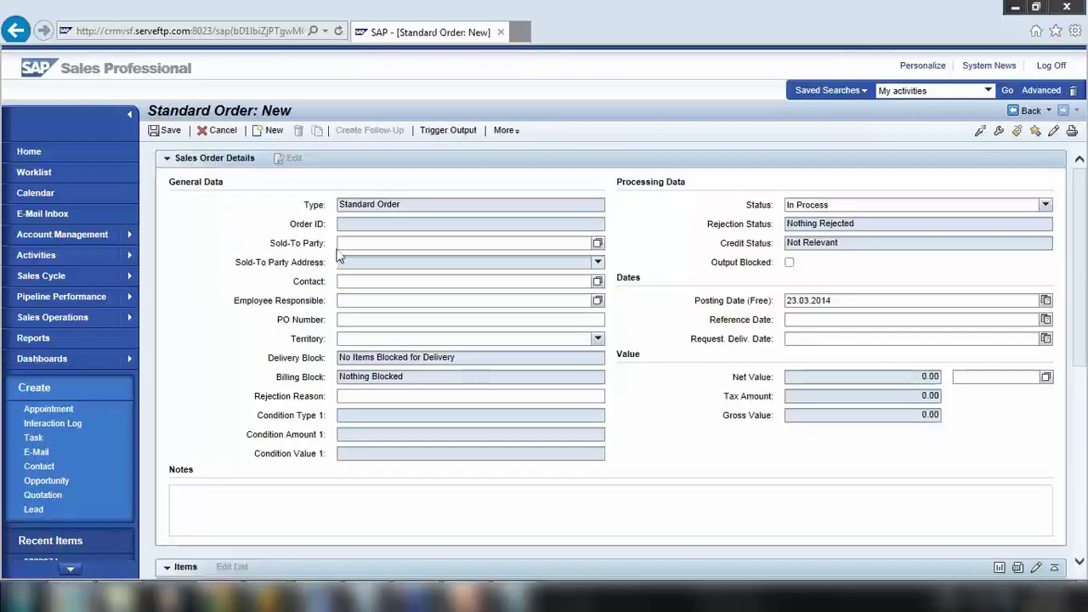
- Enter Sold-To Party 42198, add one HT-1010 item with quantity 1, and switch to Notepad
left_click(342, 244)
type("421")
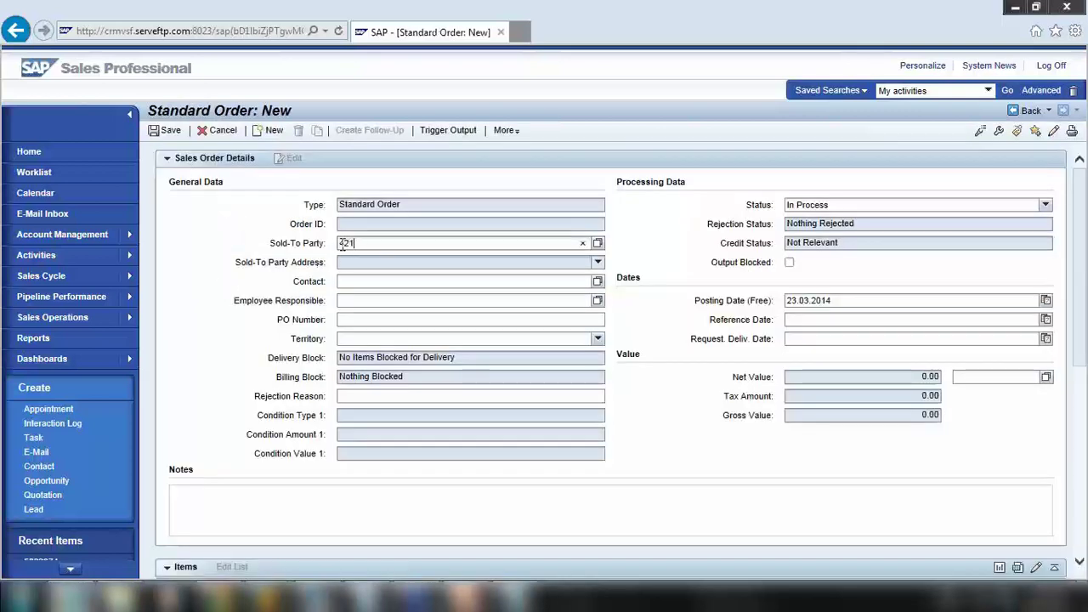
type("985")
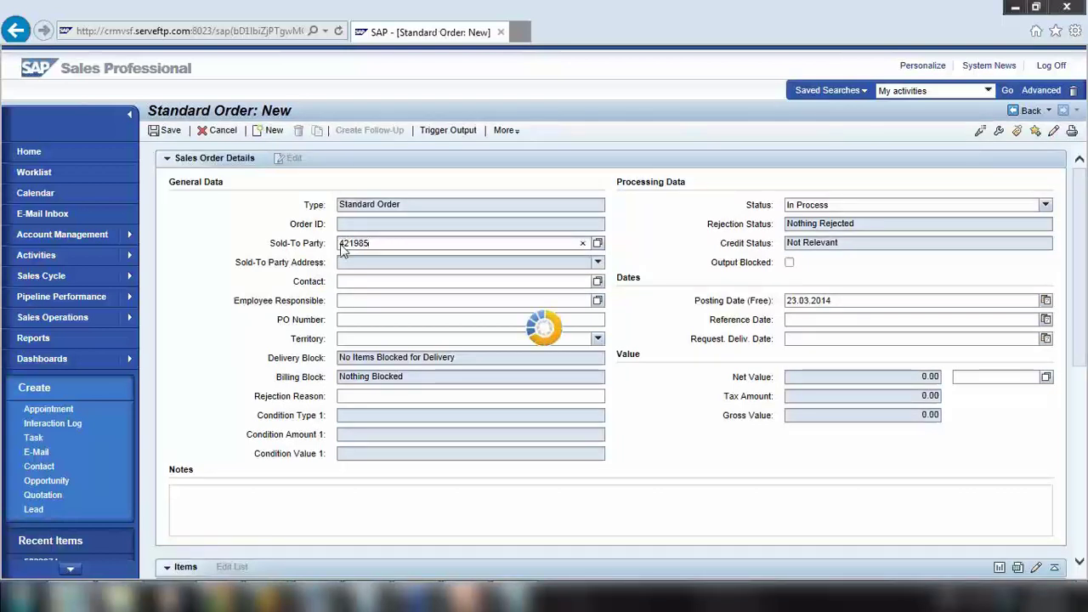
scroll(340, 244, "down", 3)
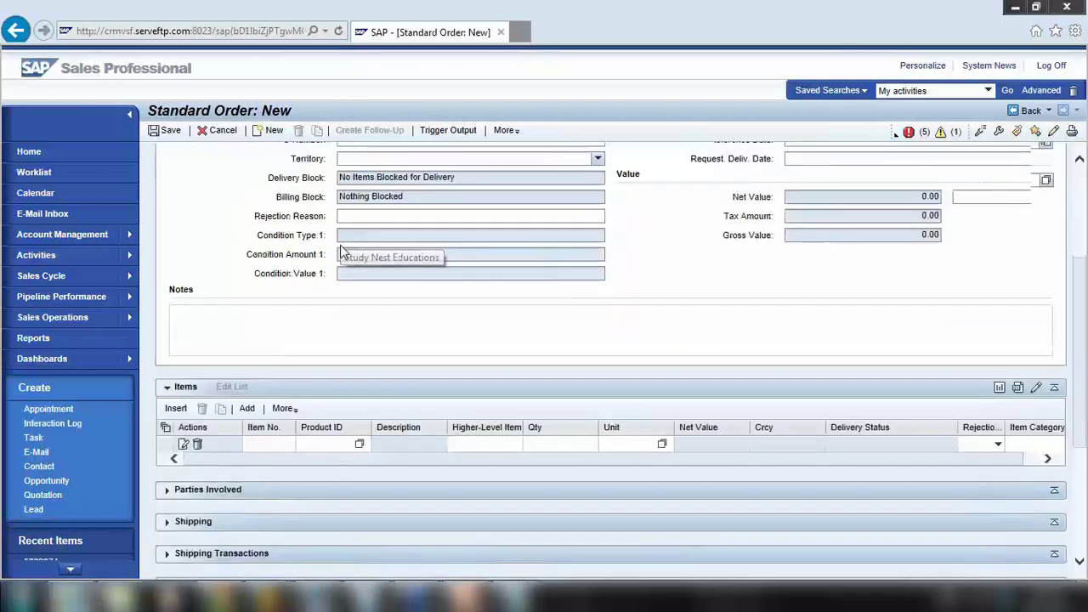
left_click(326, 361)
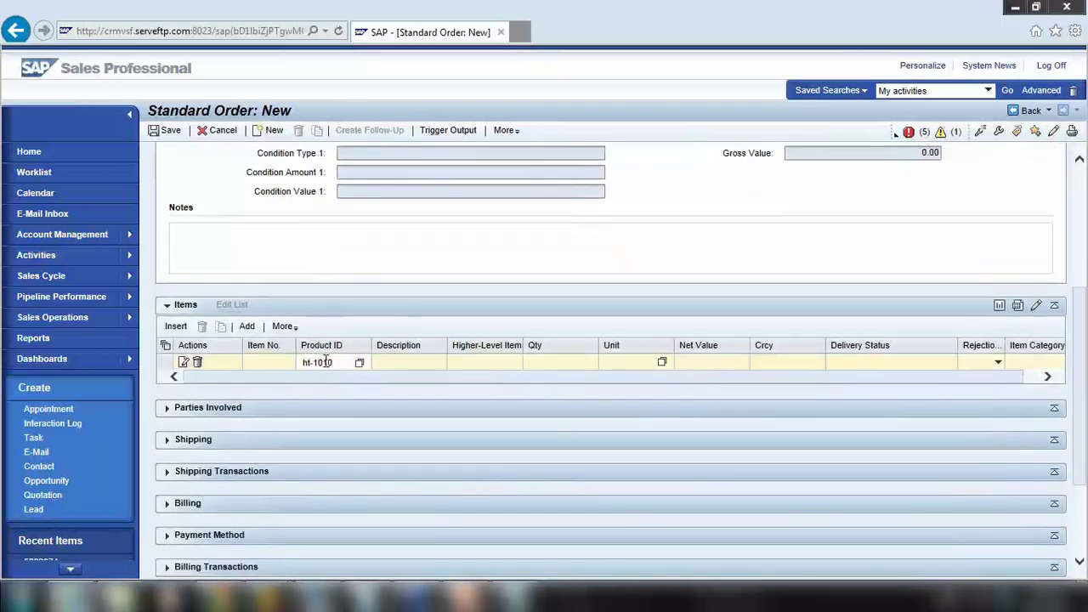
key("Tab")
type("1")
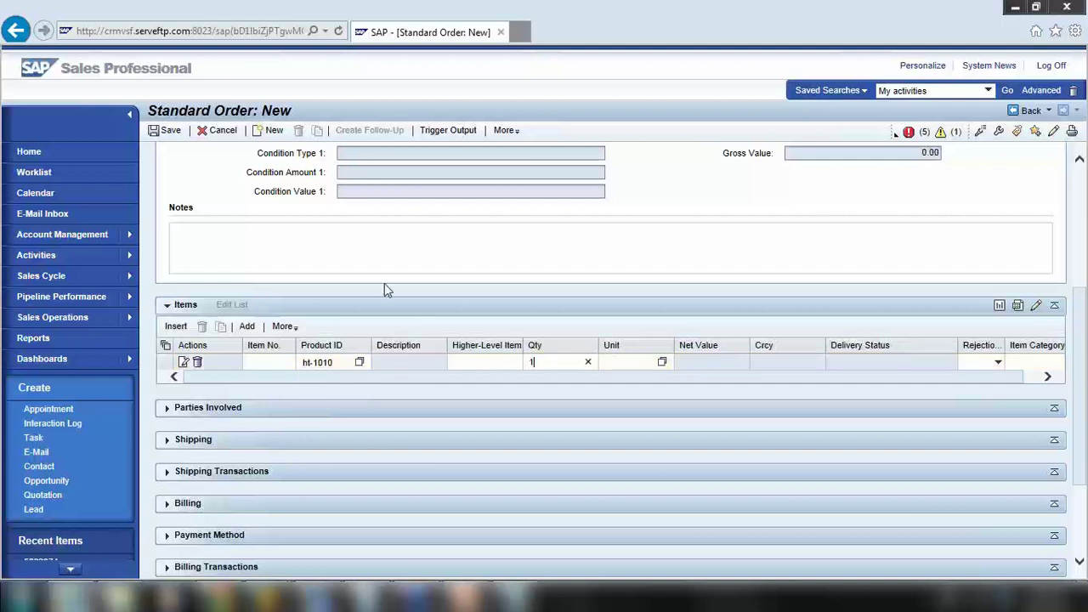
key("Return")
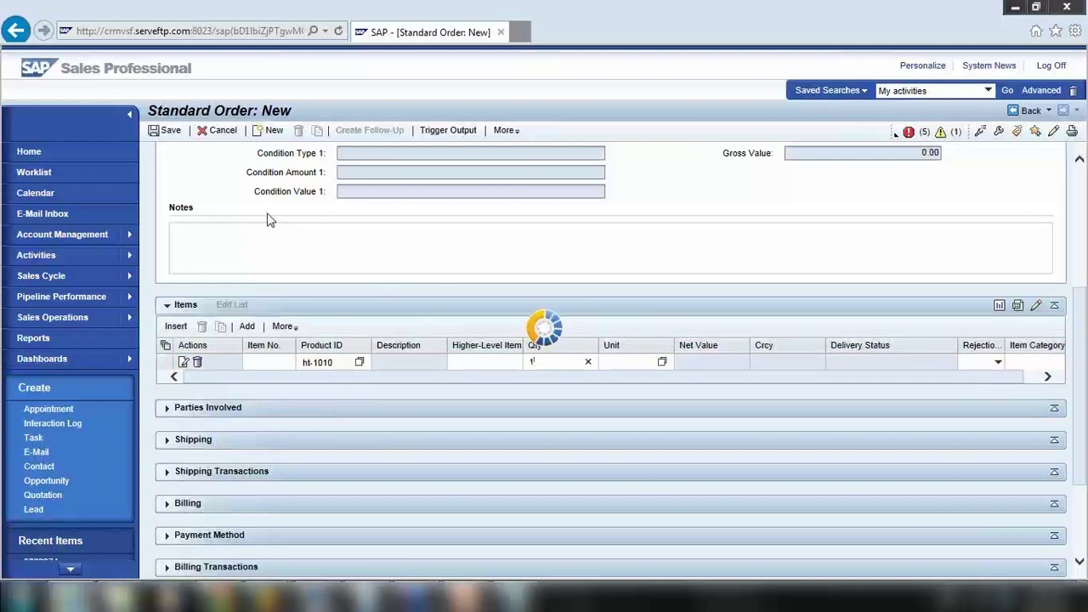
scroll(269, 219, "up", 6)
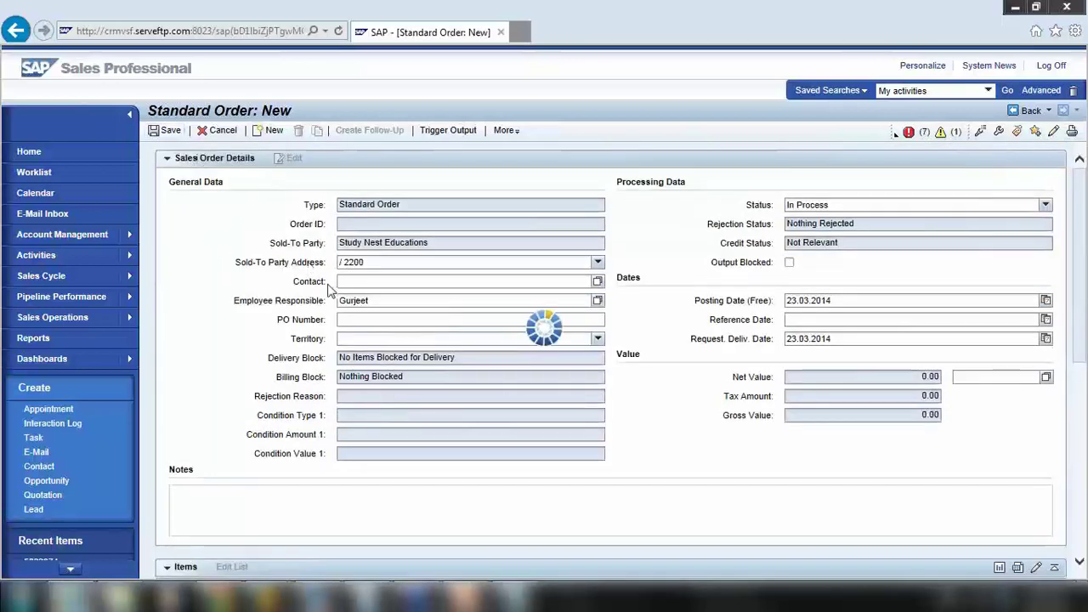
key("alt+Tab")
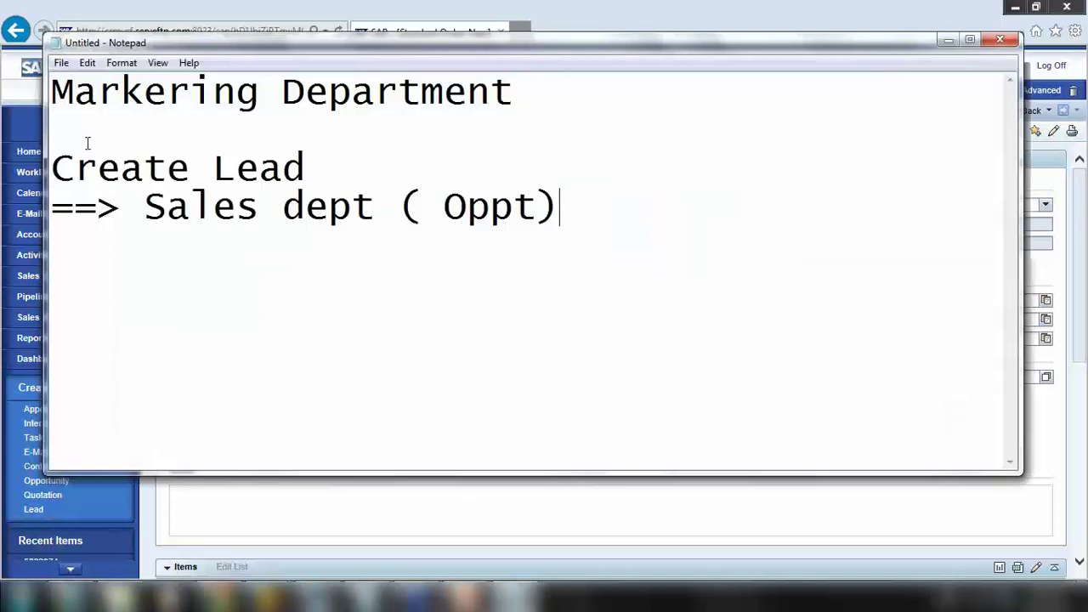
- Replace the old notes with 'Quotation & Order Management' and 'Opportunity ==> Quotation'
key("ctrl+a")
left_click(167, 166)
key("ctrl+a")
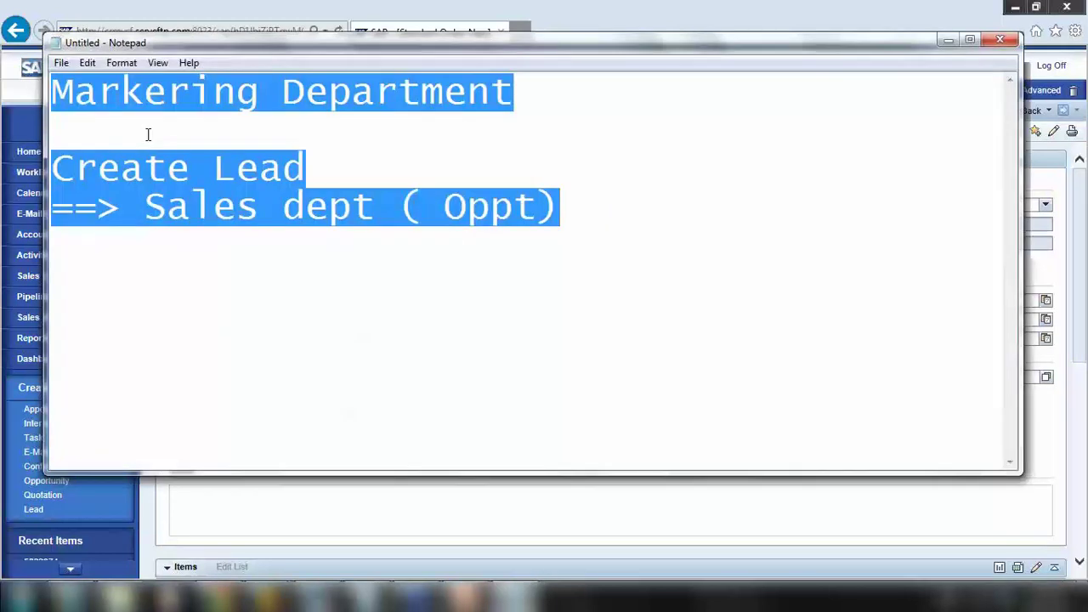
type("Qi")
key("BackSpace")
type("uo")
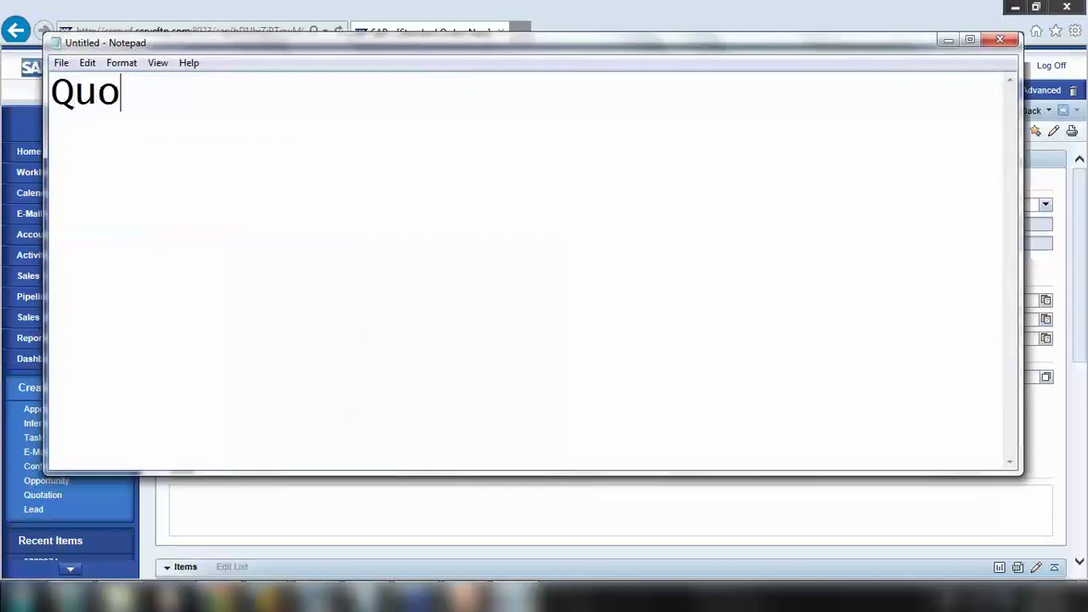
type("tation")
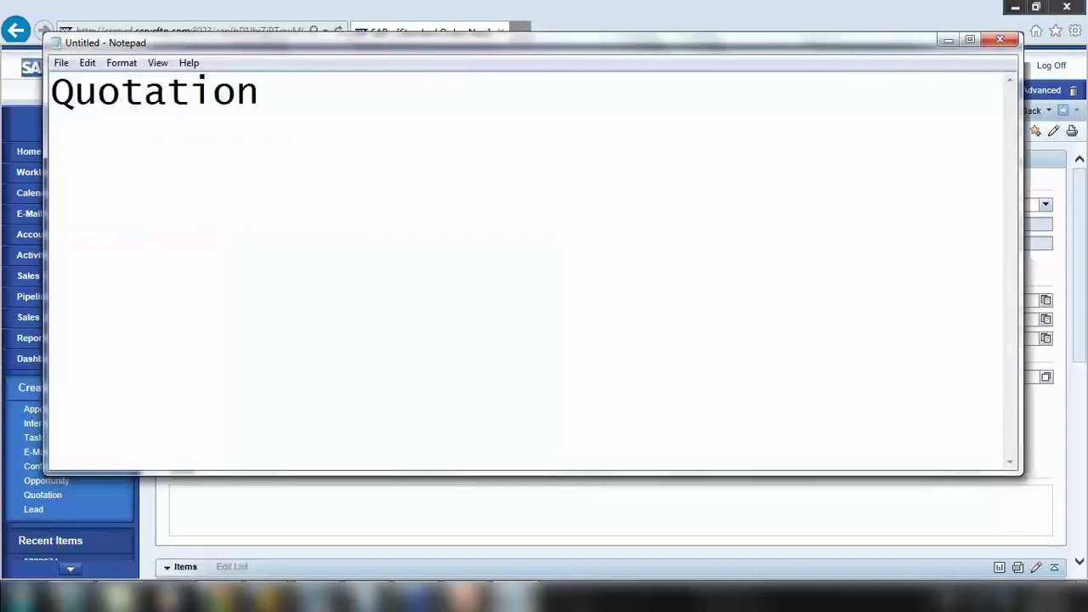
type(" &")
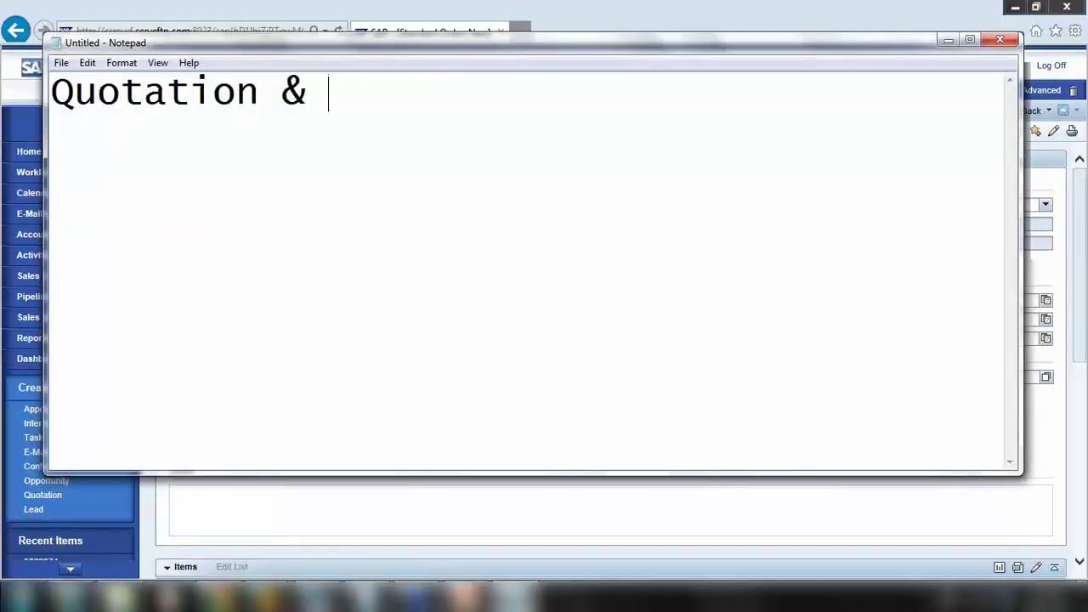
type(" Order Manage")
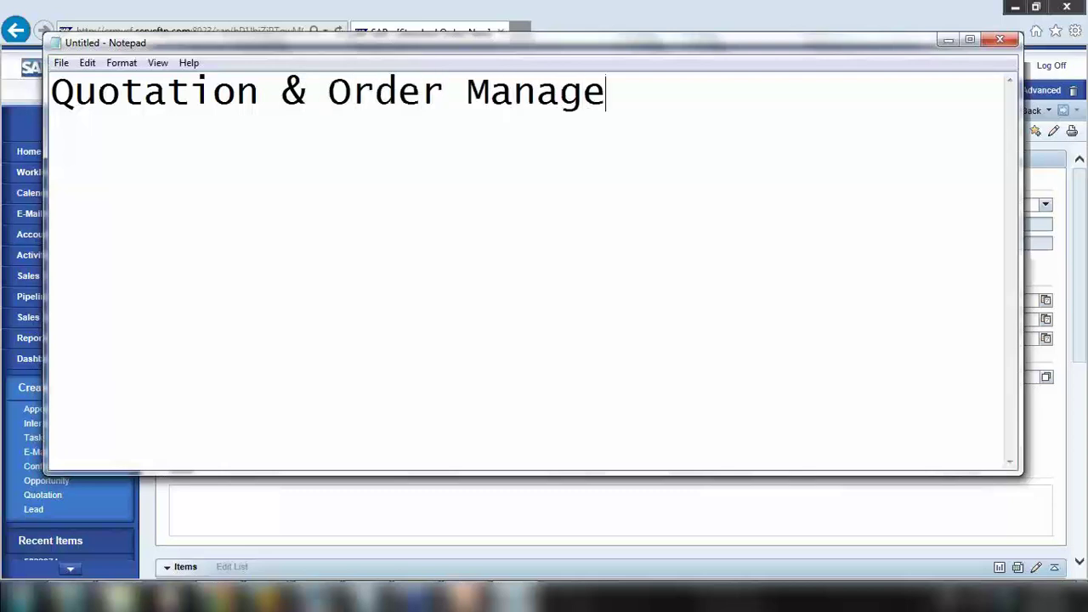
type("ment")
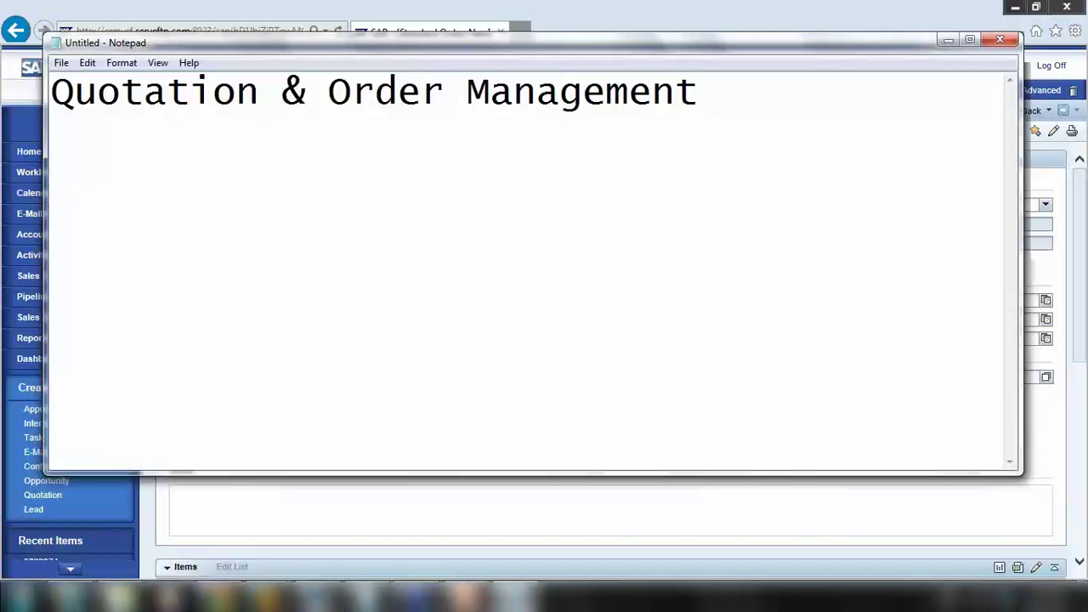
type("Oppo")
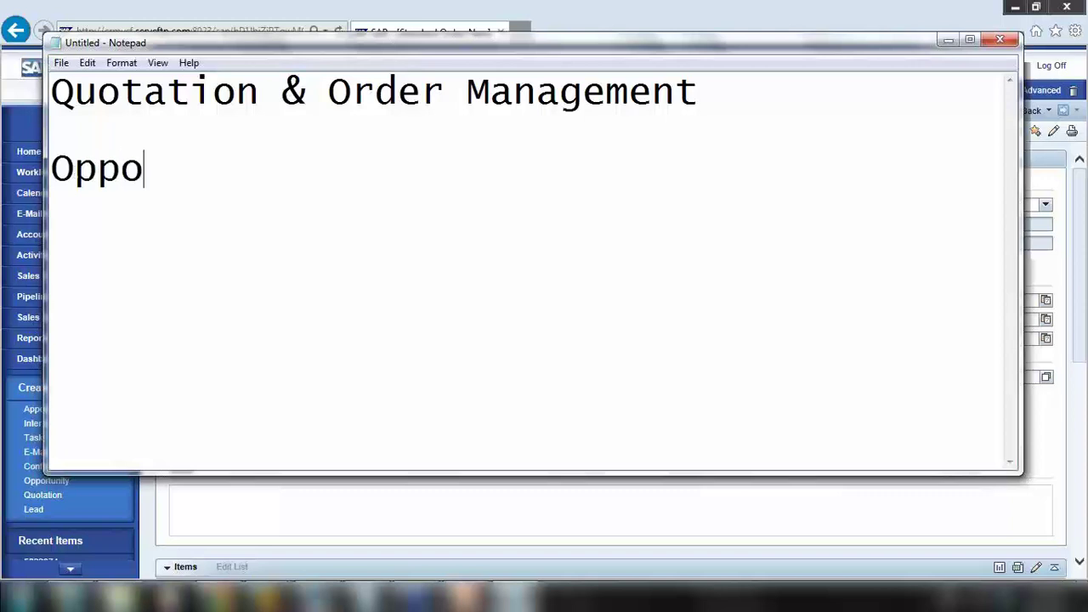
type("rtunity ")
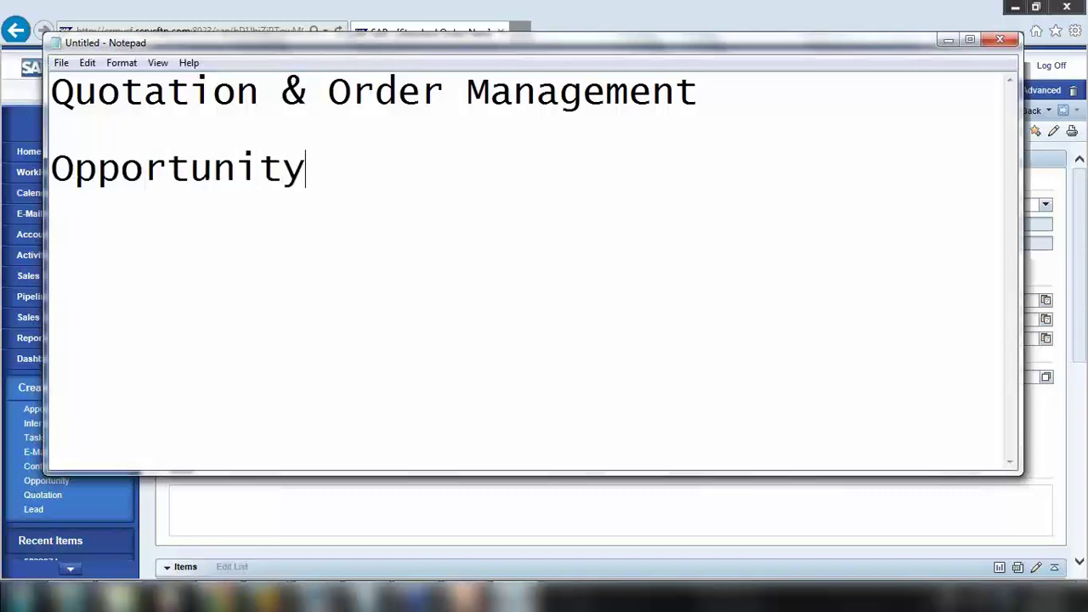
type("==> ")
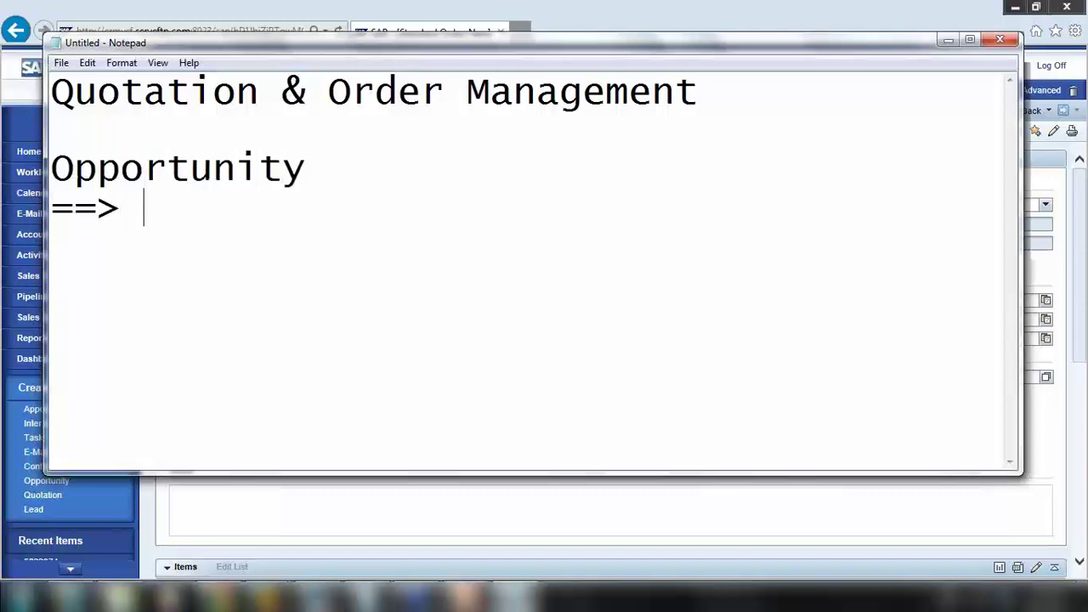
type("Quotation")
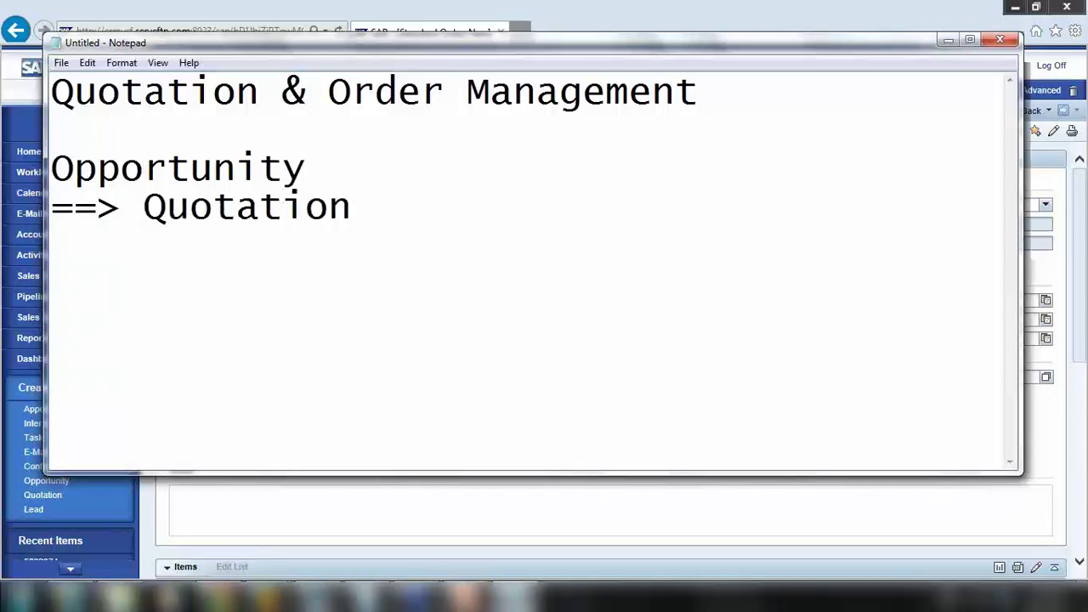
key("BackSpace")
key("BackSpace")
key("BackSpace")
key("BackSpace")
key("BackSpace")
key("BackSpace")
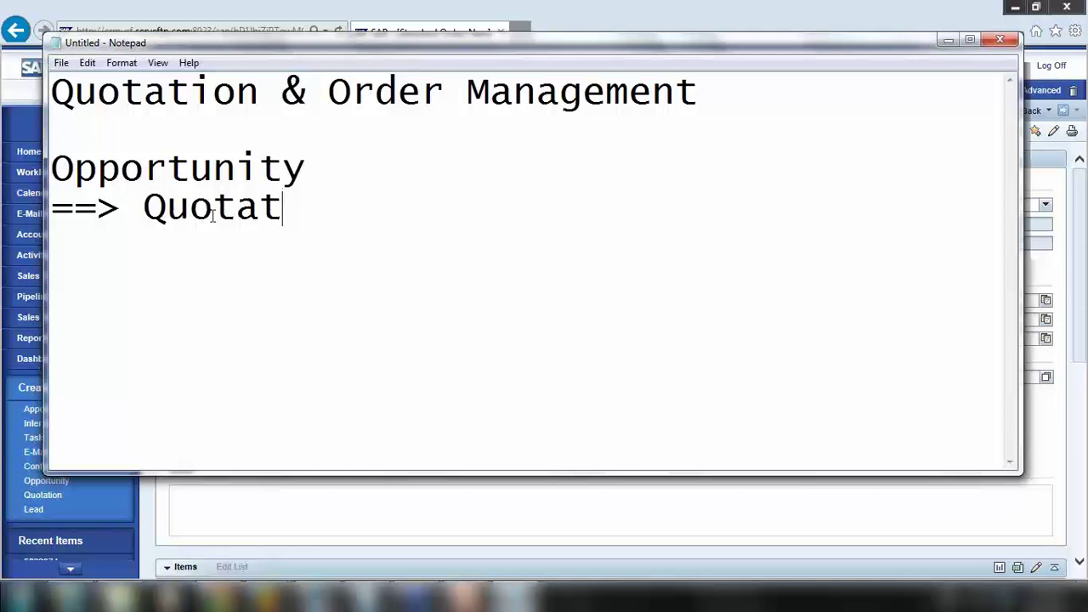
type("tation")
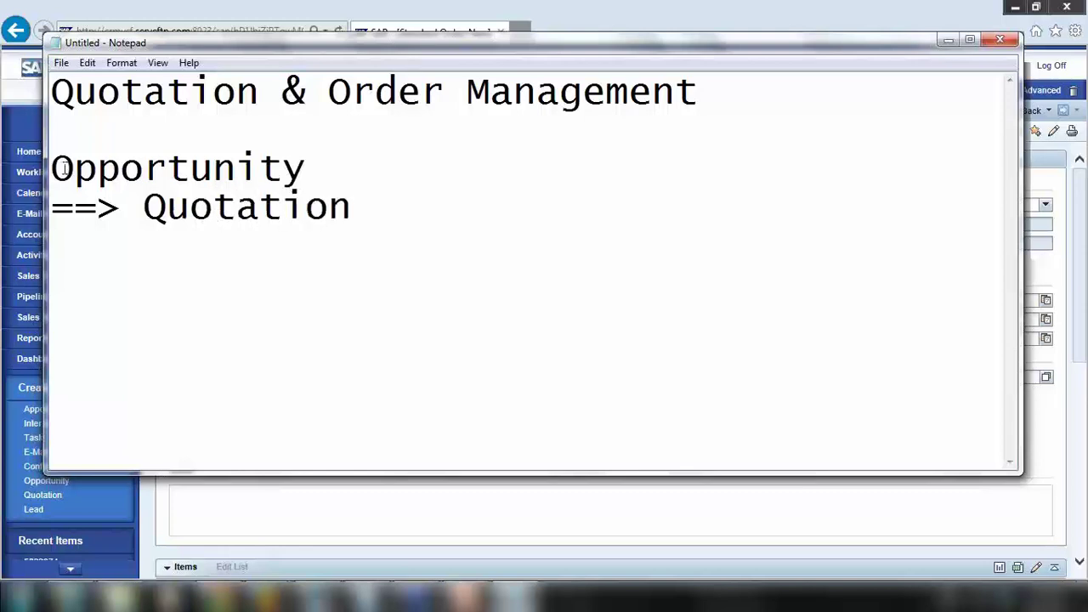
- Highlight the words Opportunity and Quotation in the notes, then minimize Notepad
left_click_drag(52, 167, 303, 165)
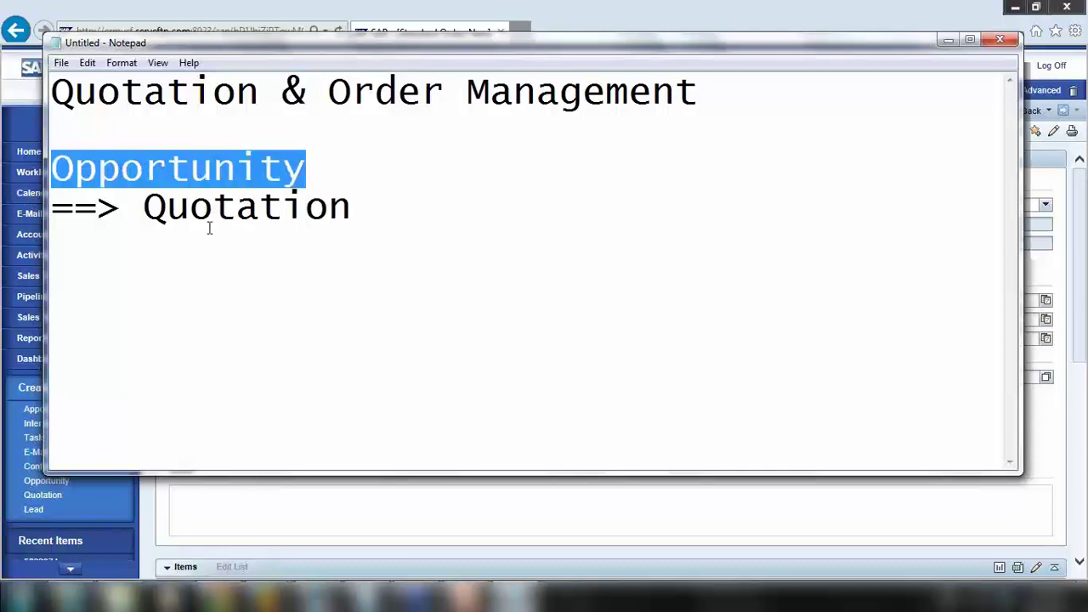
left_click_drag(143, 208, 306, 208)
left_click_drag(74, 168, 381, 192)
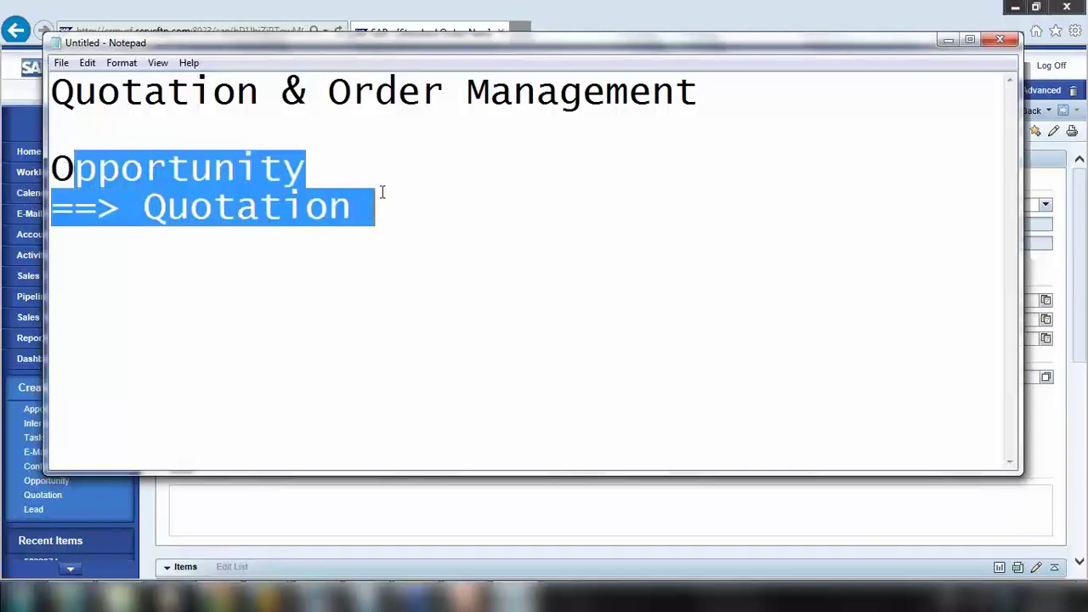
left_click(176, 204)
left_click_drag(120, 167, 259, 170)
left_click_drag(144, 209, 354, 207)
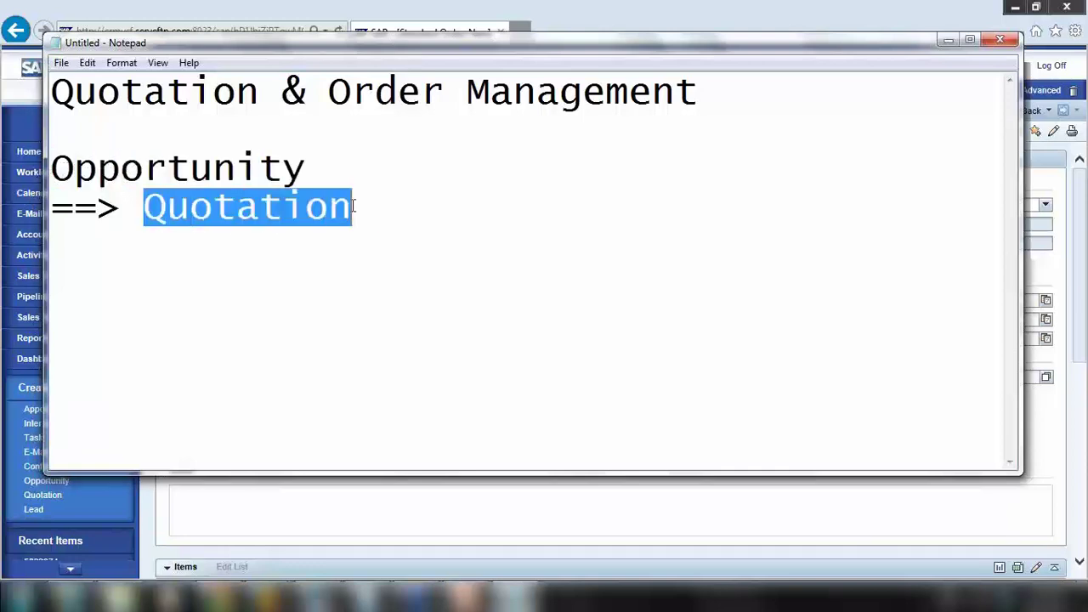
left_click(948, 41)
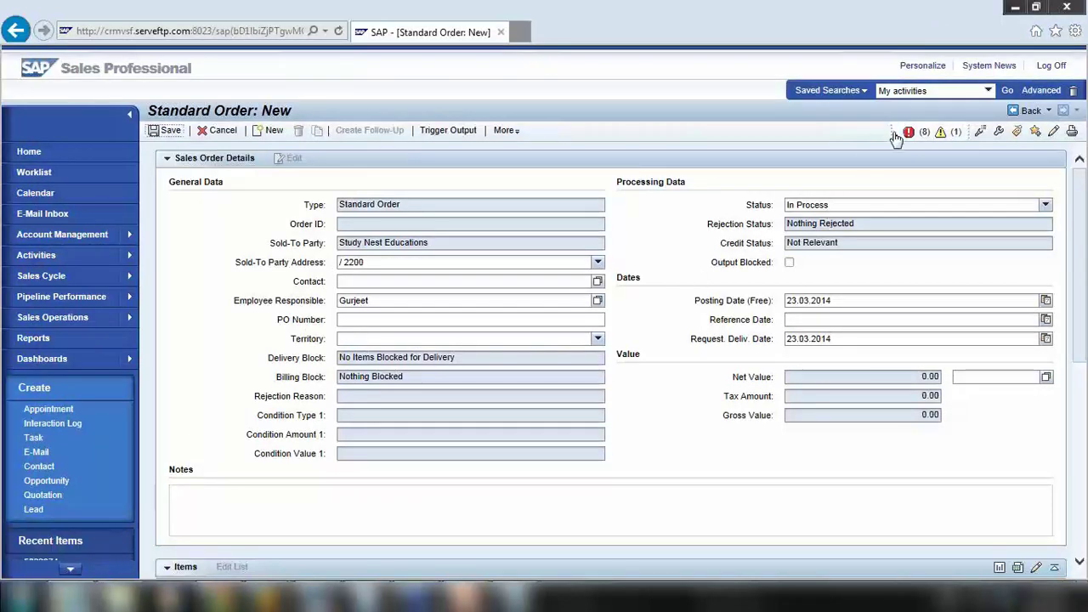
- Review the Standard Order's 8 errors and 1 warning, then close the message list
left_click(909, 131)
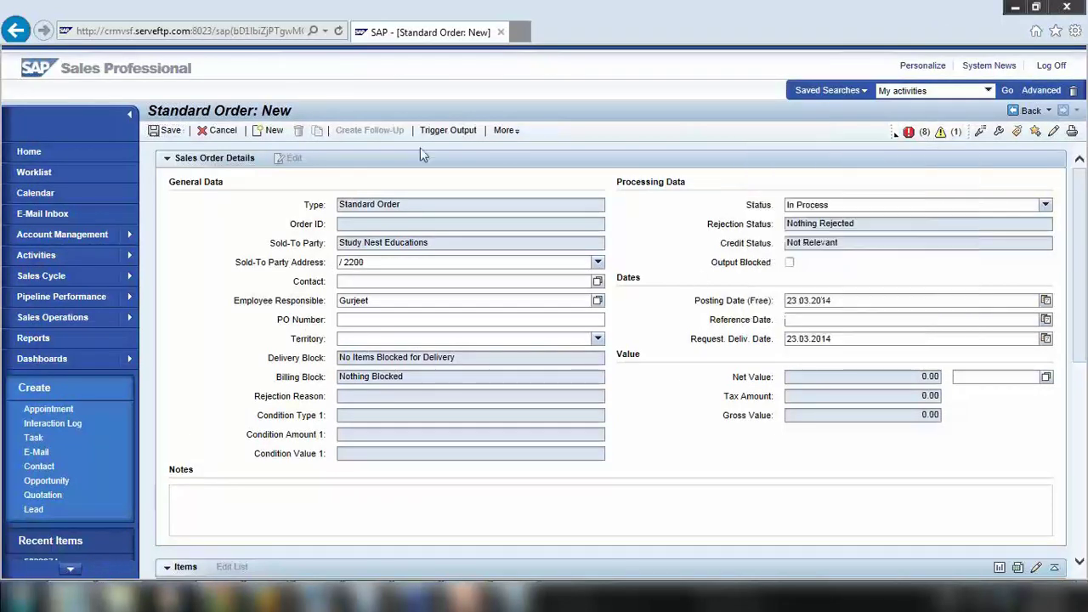
left_click(963, 150)
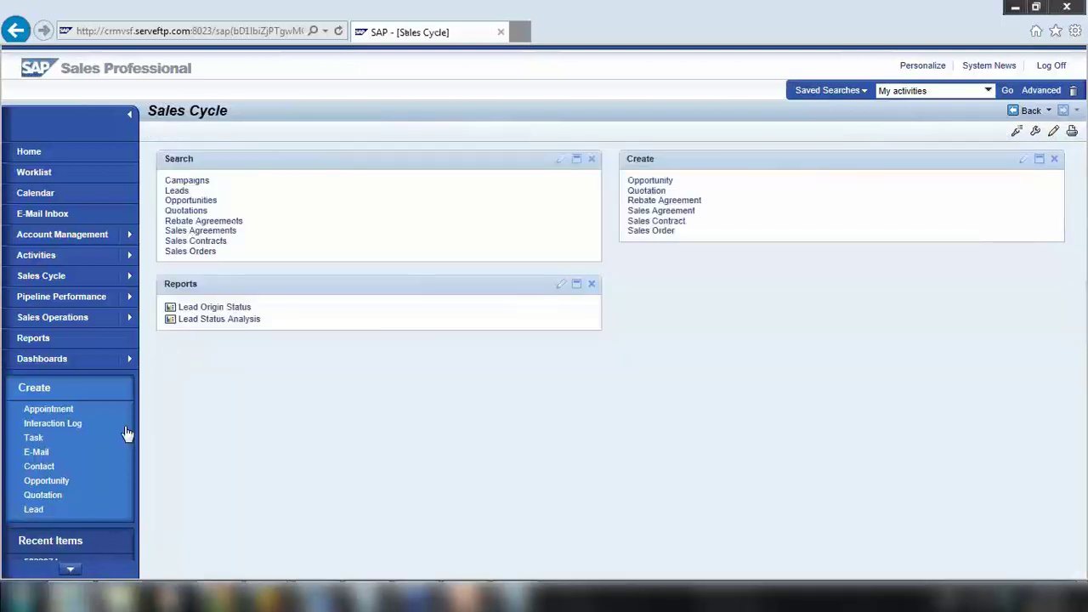
- Open opportunity 1679 and highlight Opportunity and Quotation in the Notepad notes
left_click(71, 567)
mouse_move(74, 569)
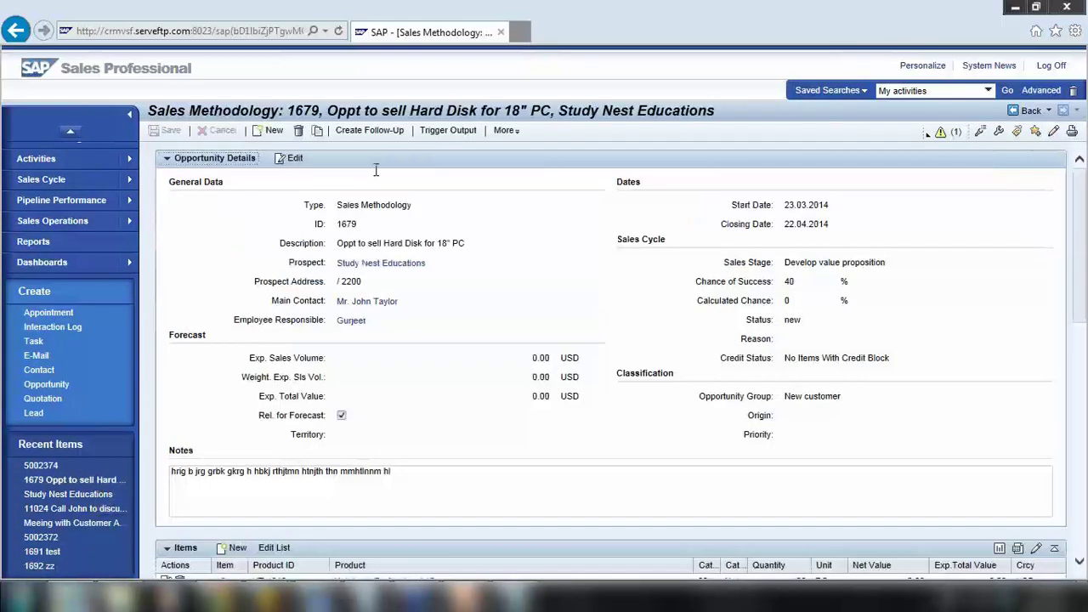
left_click(514, 596)
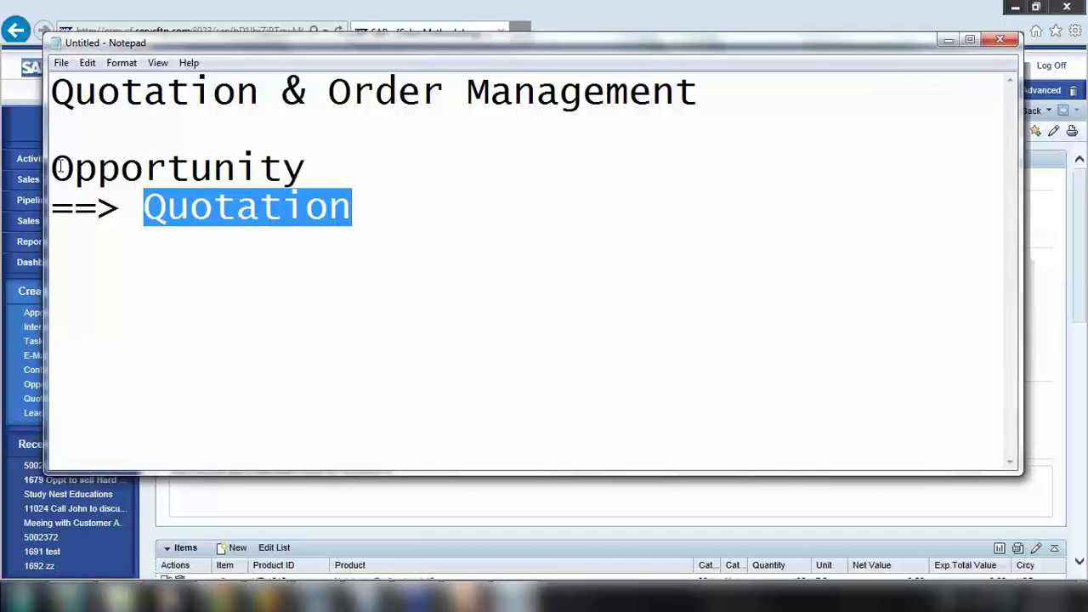
left_click_drag(61, 166, 265, 172)
left_click_drag(163, 209, 399, 221)
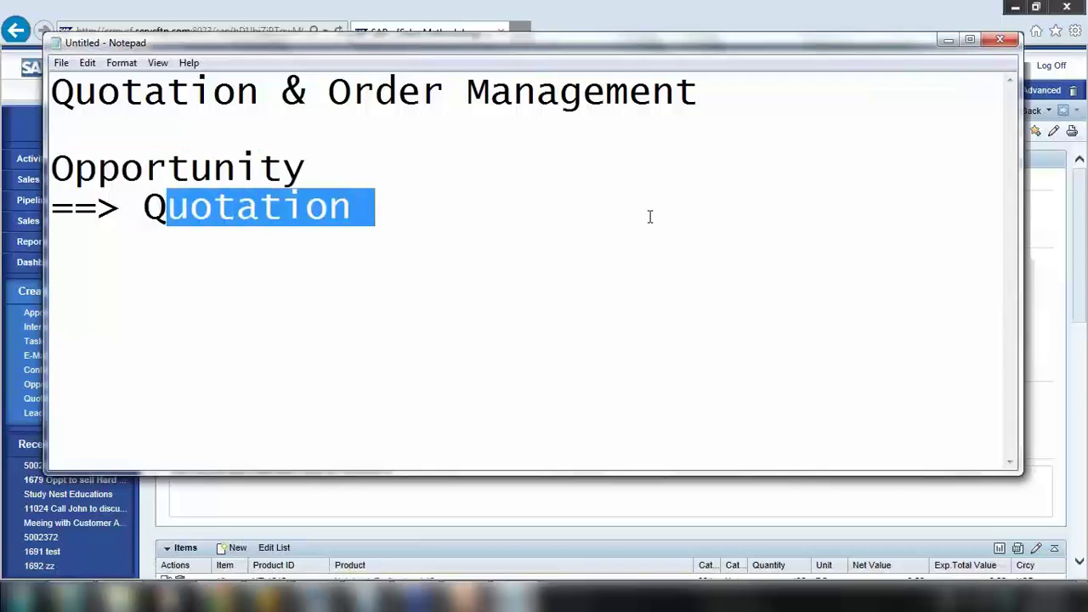
left_click(948, 40)
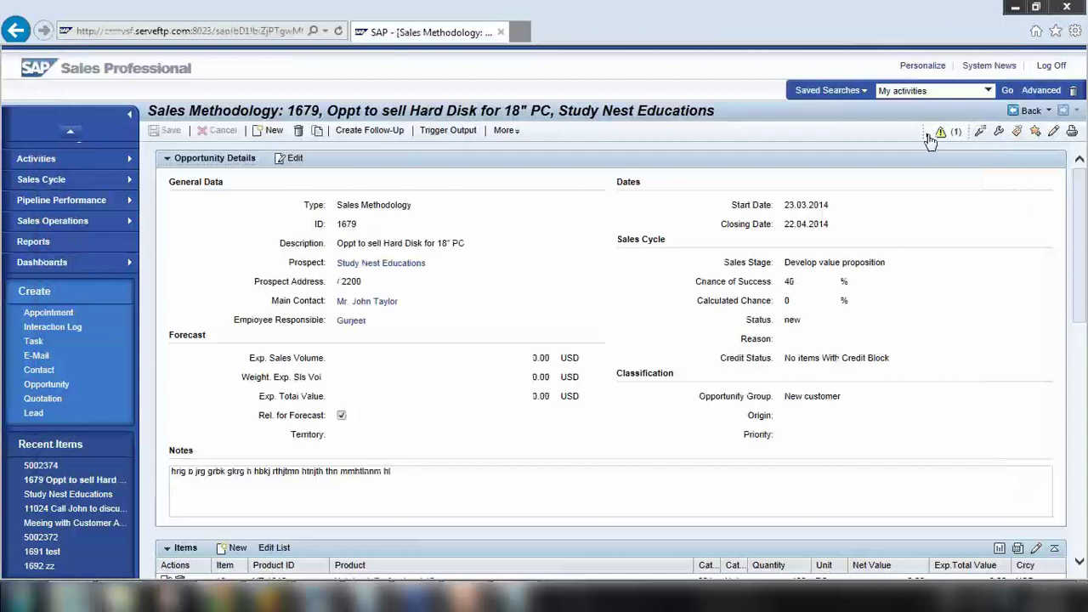
- Check opportunity 1679's incomplete-transaction warning, then briefly show and hide Notepad again
left_click(932, 134)
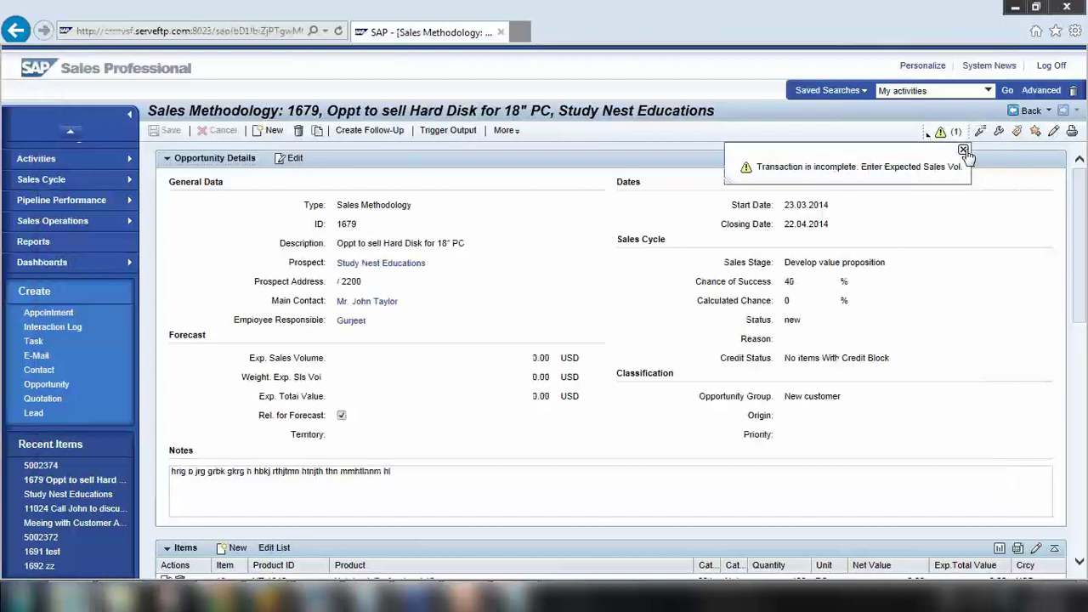
left_click(963, 150)
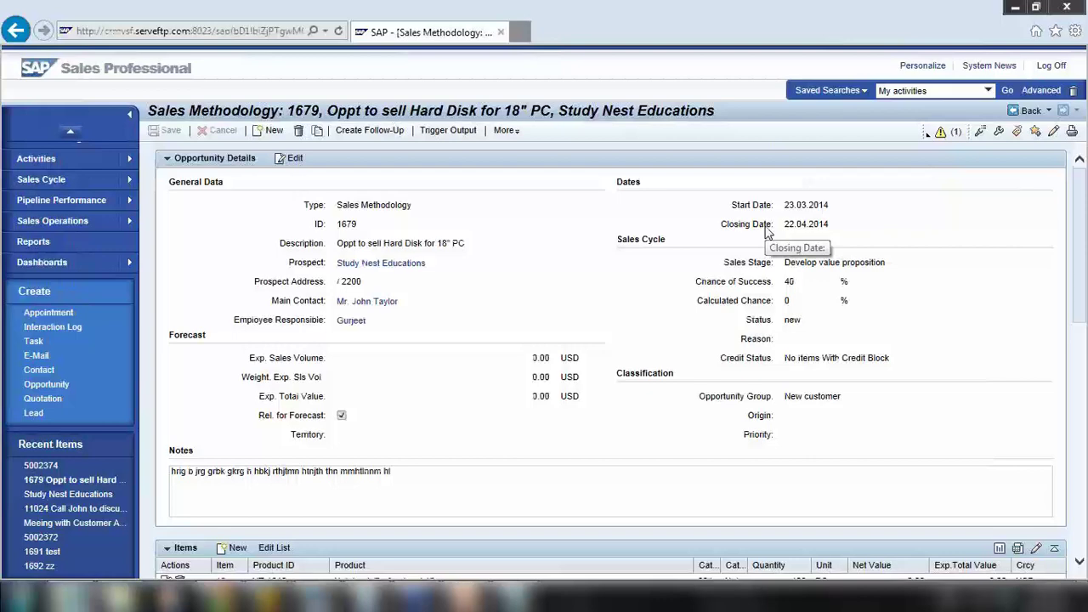
left_click(515, 595)
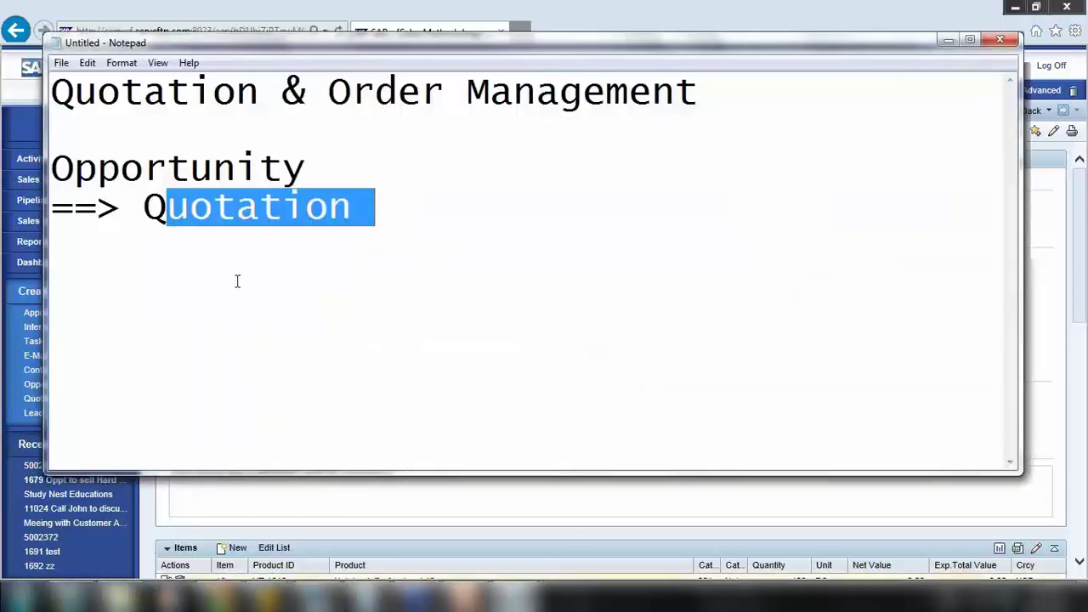
left_click(474, 504)
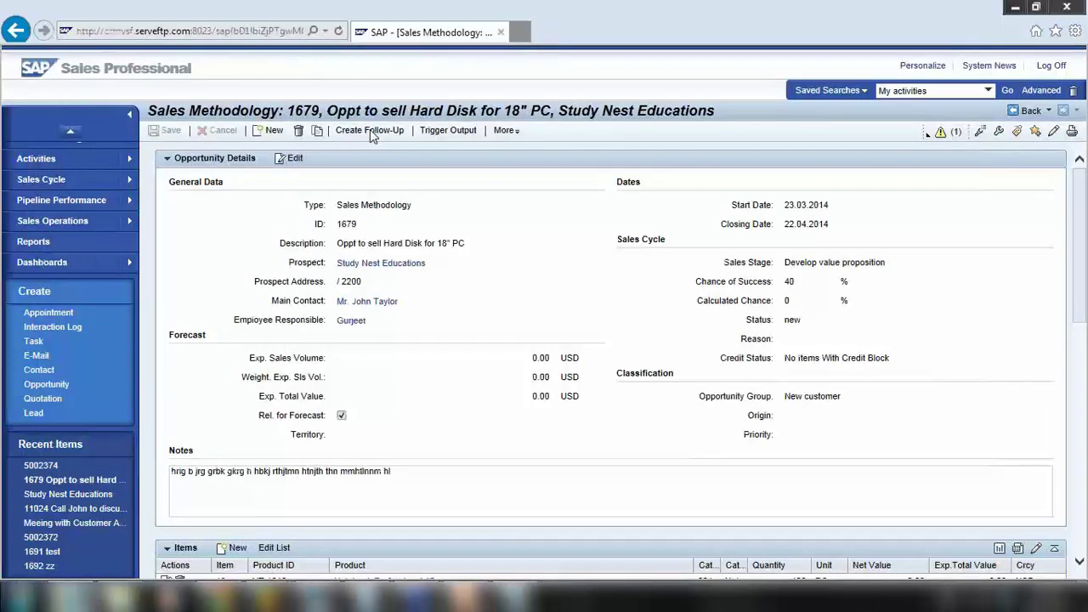
- Create a Sales Quotation follow-up from opportunity 1679, copying its HT-1010 item
left_click(370, 130)
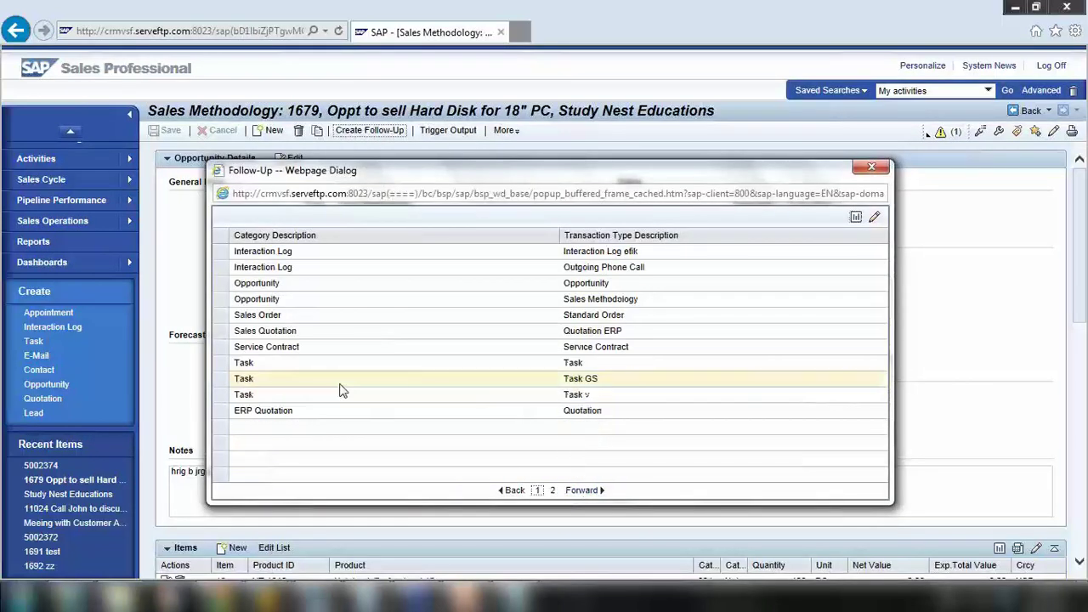
left_click(222, 333)
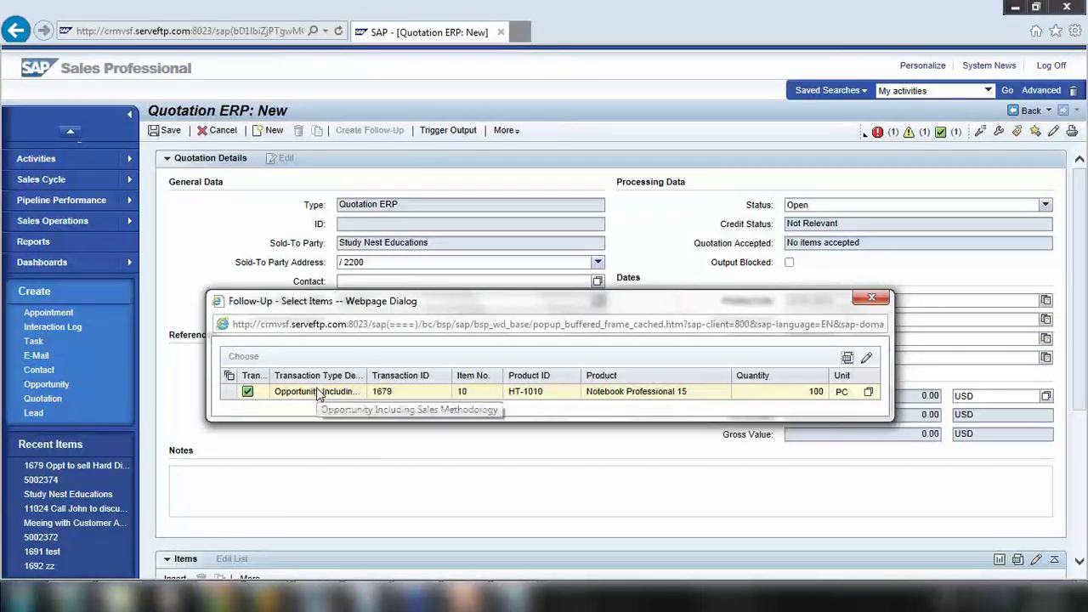
left_click(228, 391)
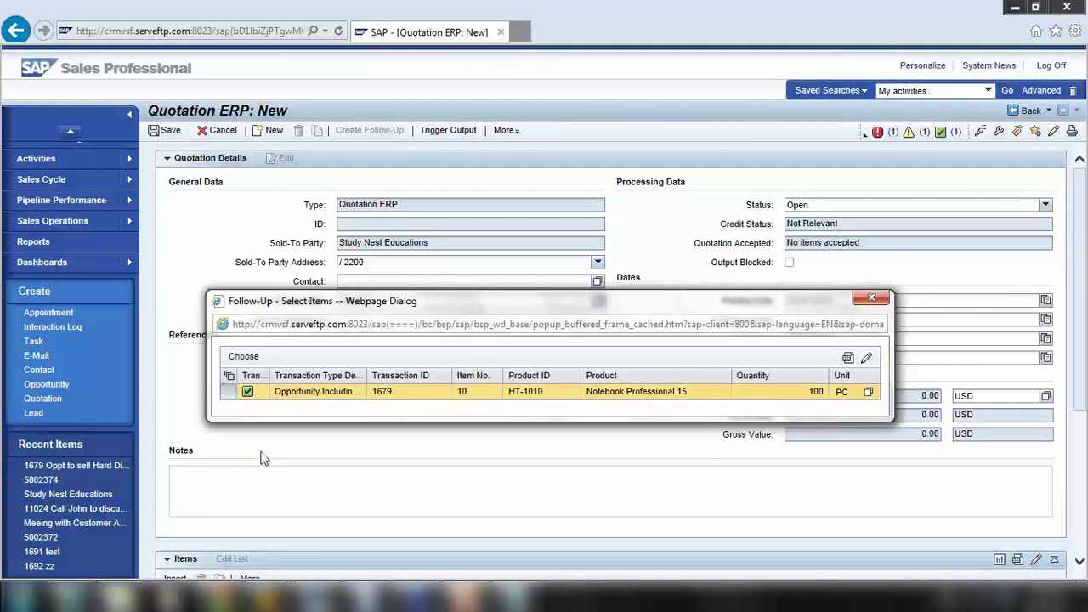
left_click(242, 357)
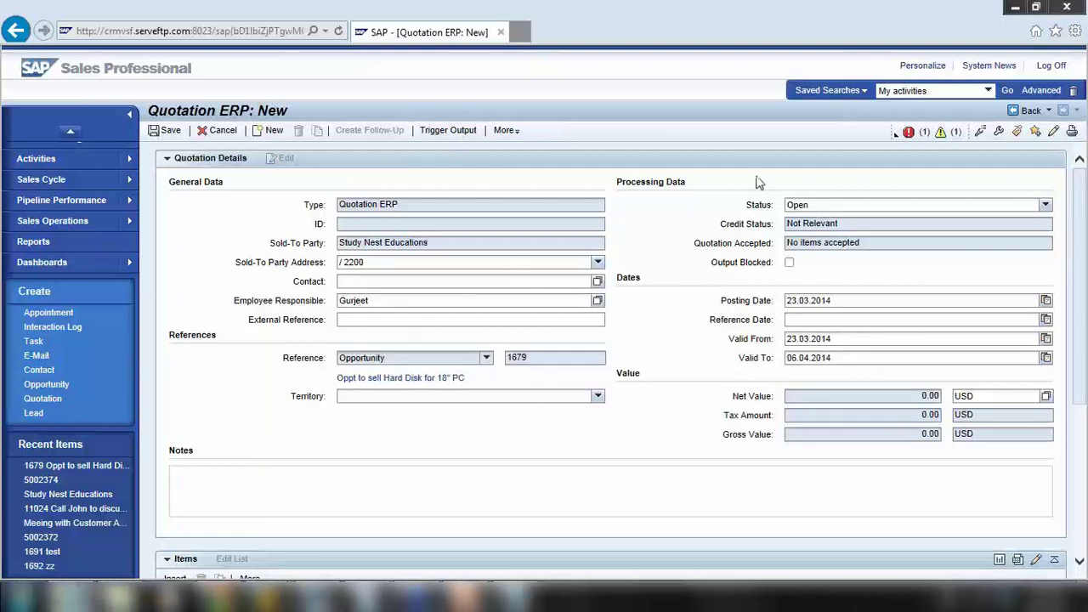
mouse_move(899, 147)
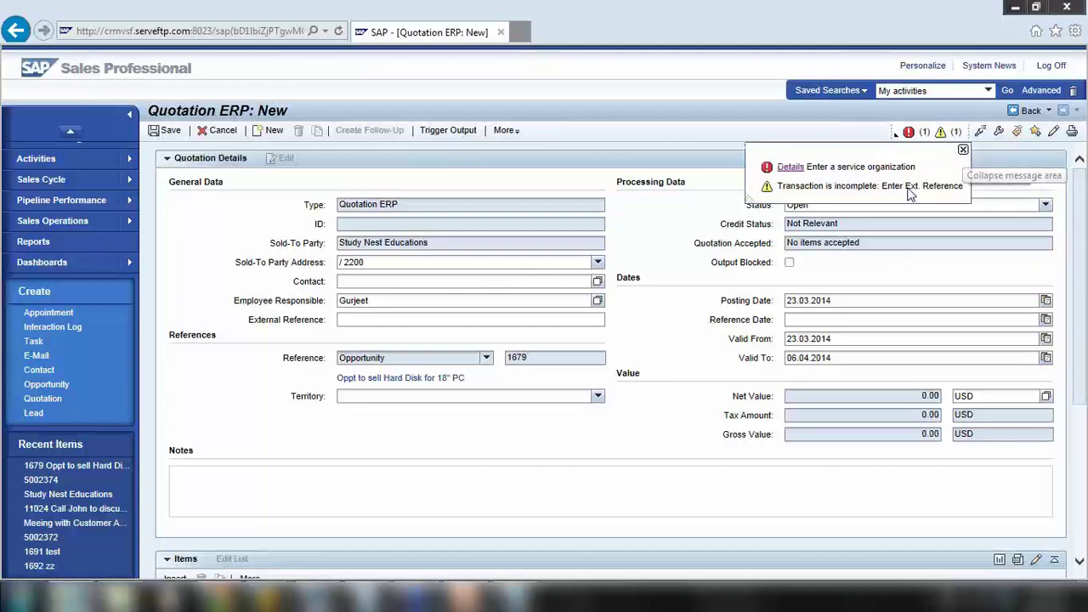
- Clear the Service Org. Unit and pick a service organization from the value help, which returns an HTTP 500 error
scroll(297, 471, "down", 3)
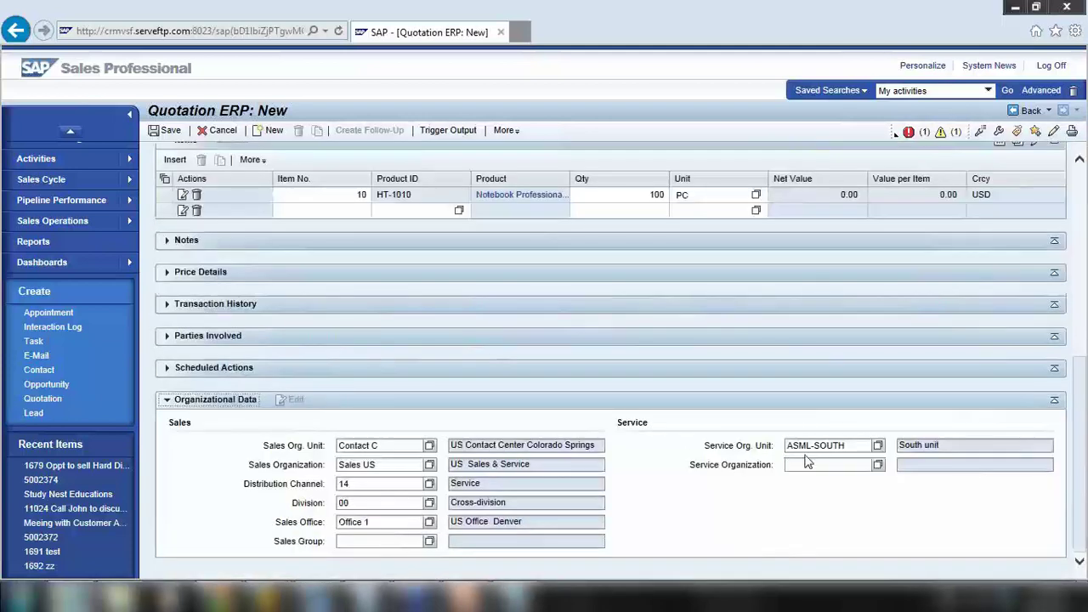
left_click(878, 445)
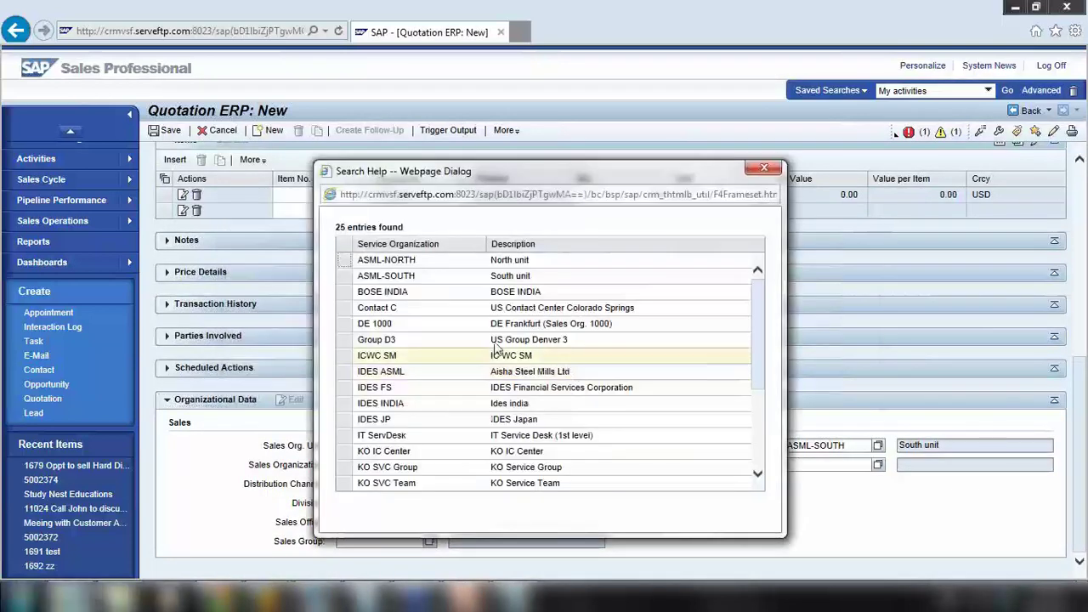
left_click(764, 168)
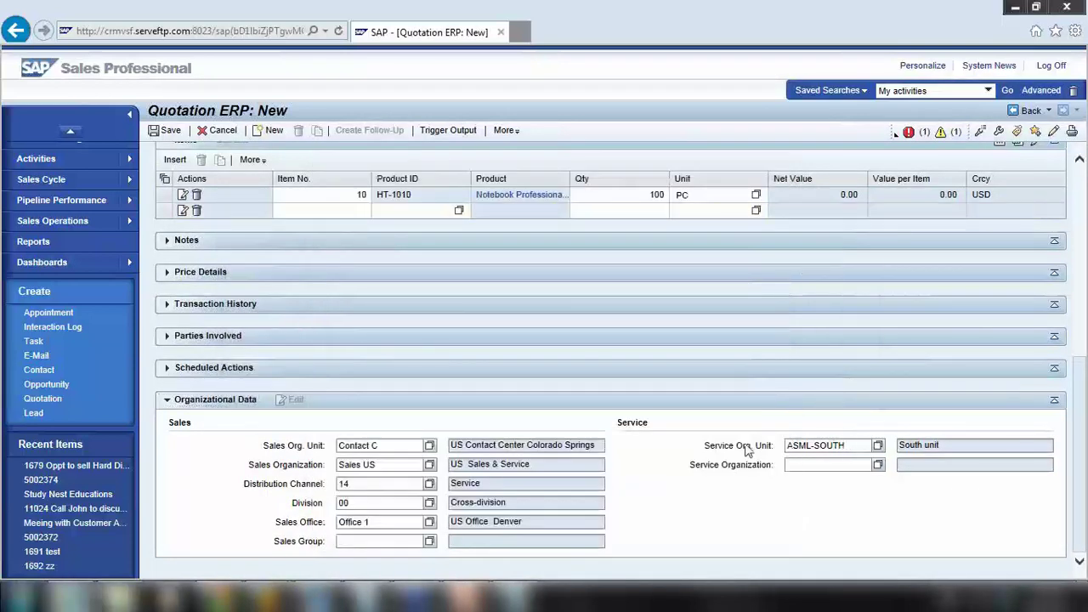
triple_click(816, 445)
key("BackSpace")
left_click(878, 465)
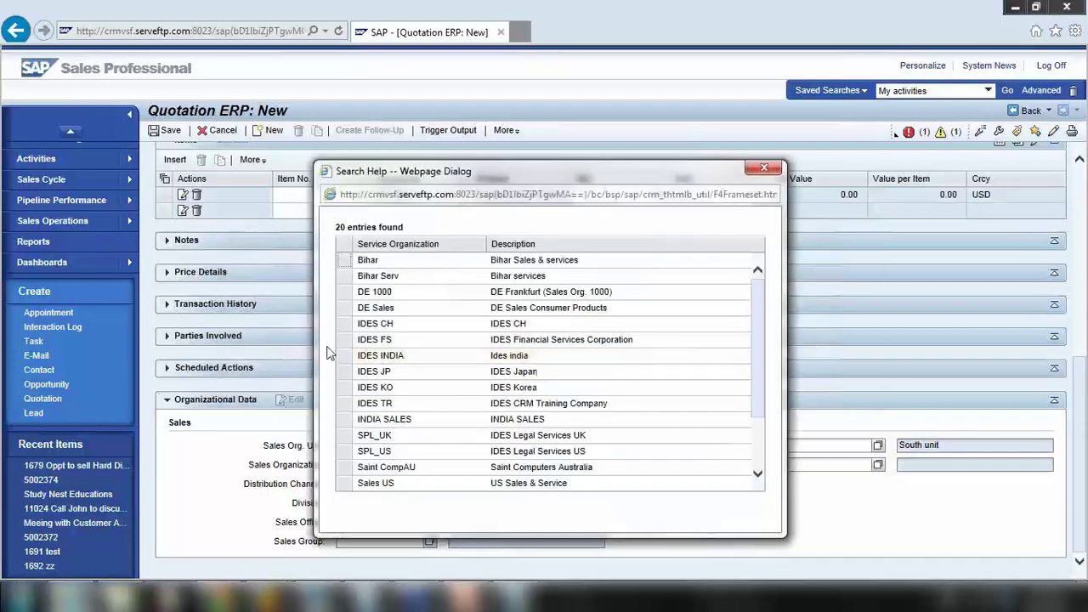
scroll(352, 468, "down", 2)
left_click(353, 459)
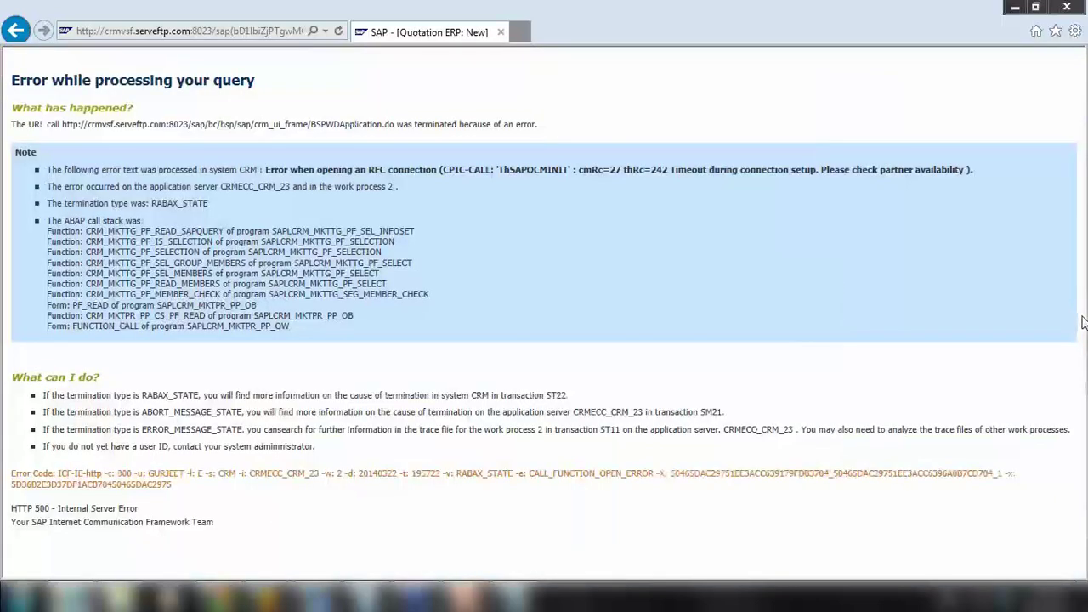
- Refresh the browser to reload SAP CRM after the RFC timeout error
left_click(338, 32)
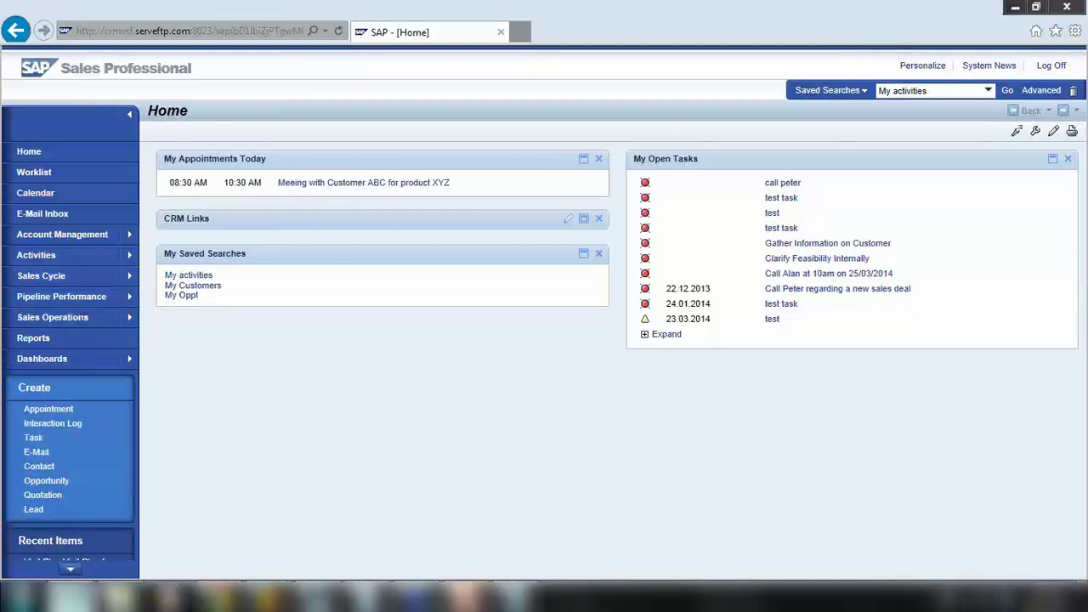
- Go to Sales Cycle and open the opportunity search
left_click(71, 570)
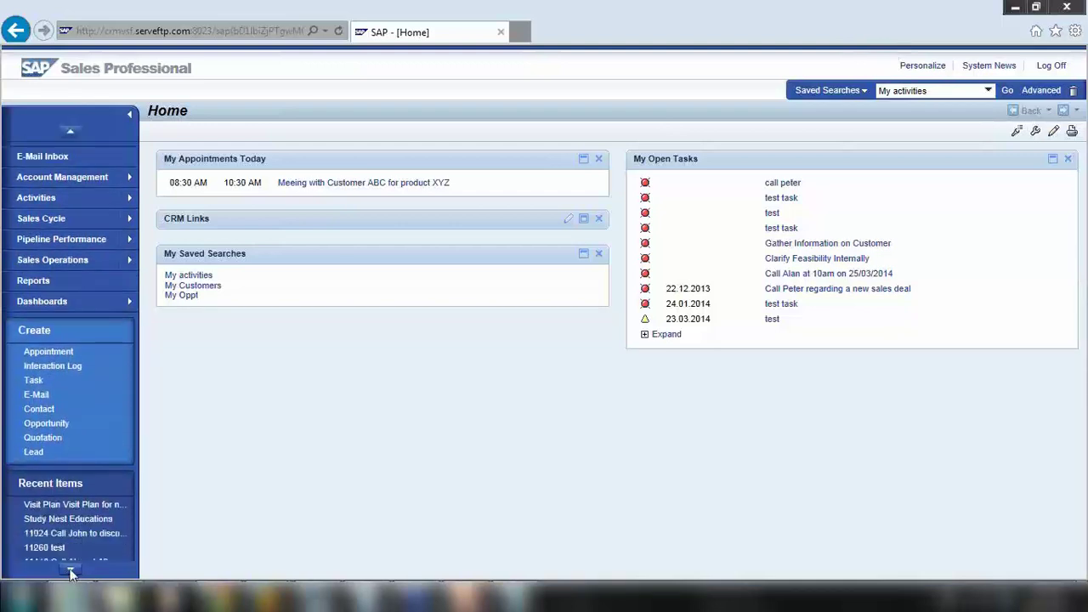
left_click(71, 571)
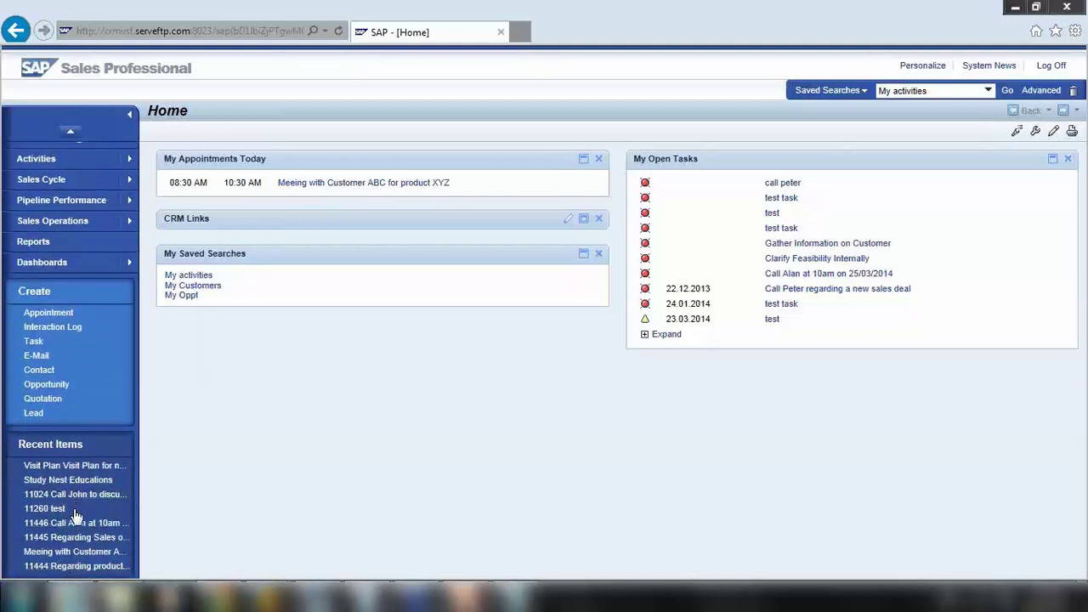
scroll(55, 489, "up", 1)
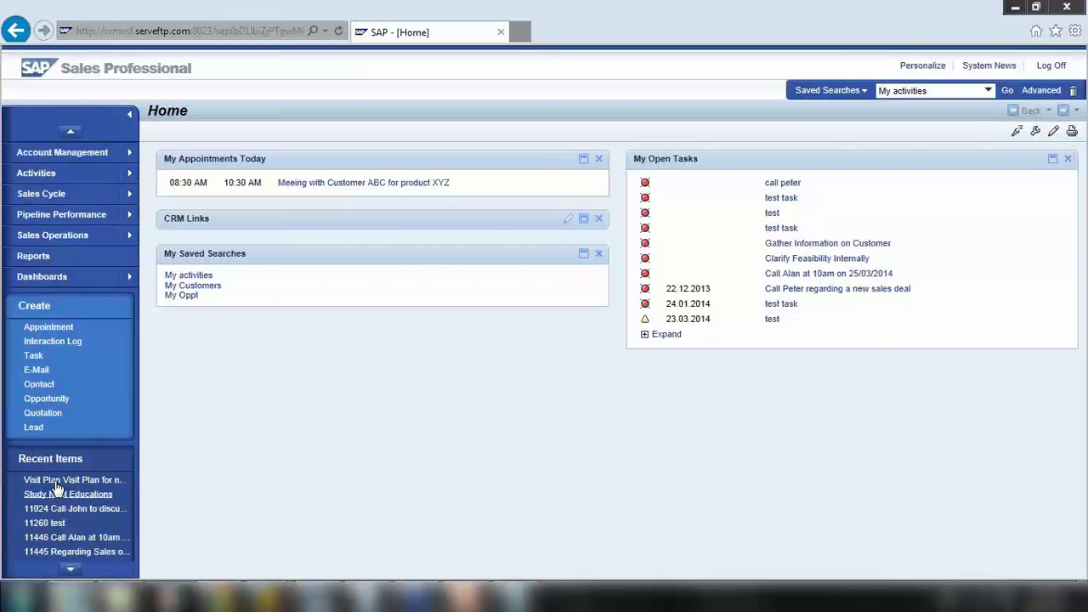
left_click(56, 194)
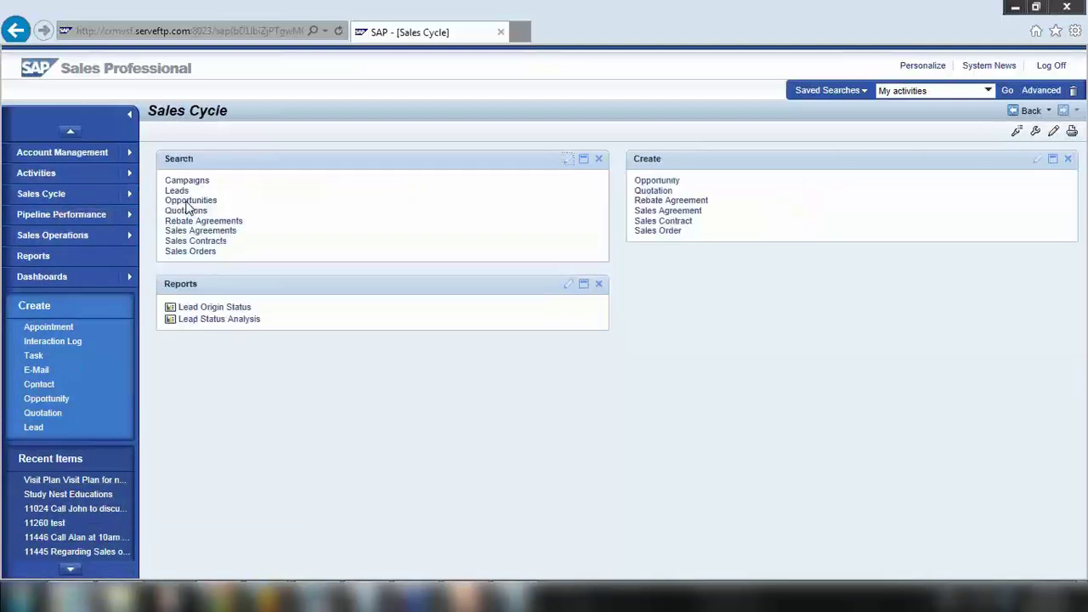
left_click(196, 202)
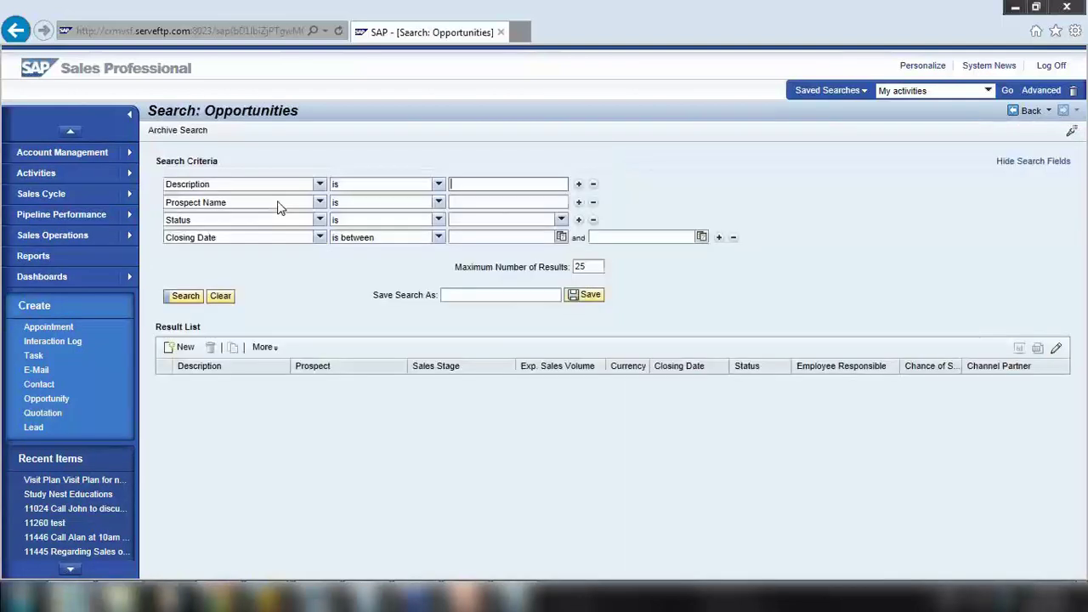
- Search opportunities with the criterion Opportunity ID is 1679
left_click(319, 184)
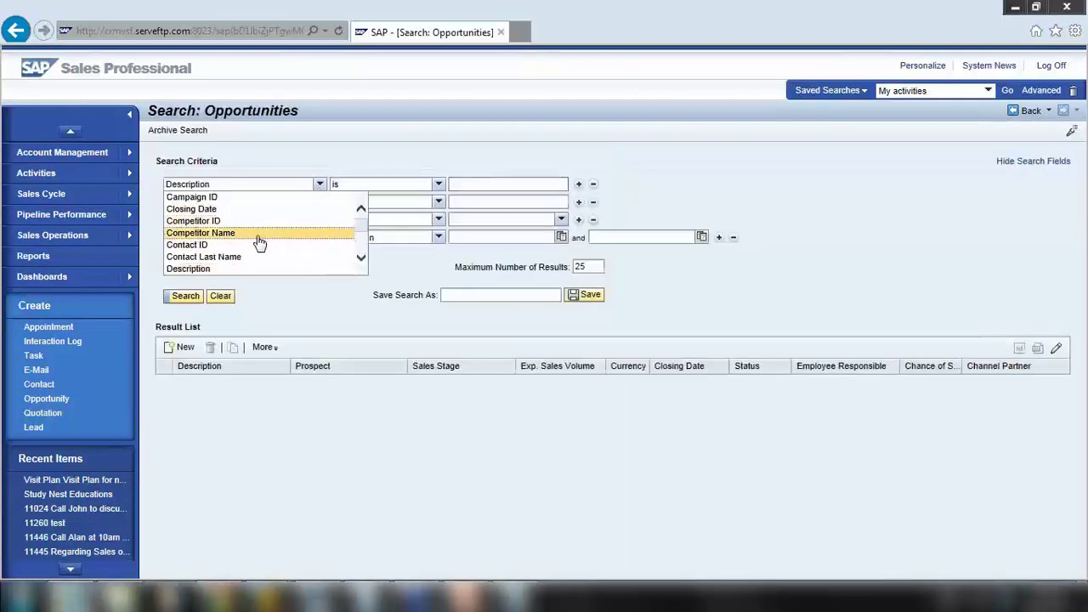
scroll(259, 245, "down", 3)
scroll(255, 251, "down", 6)
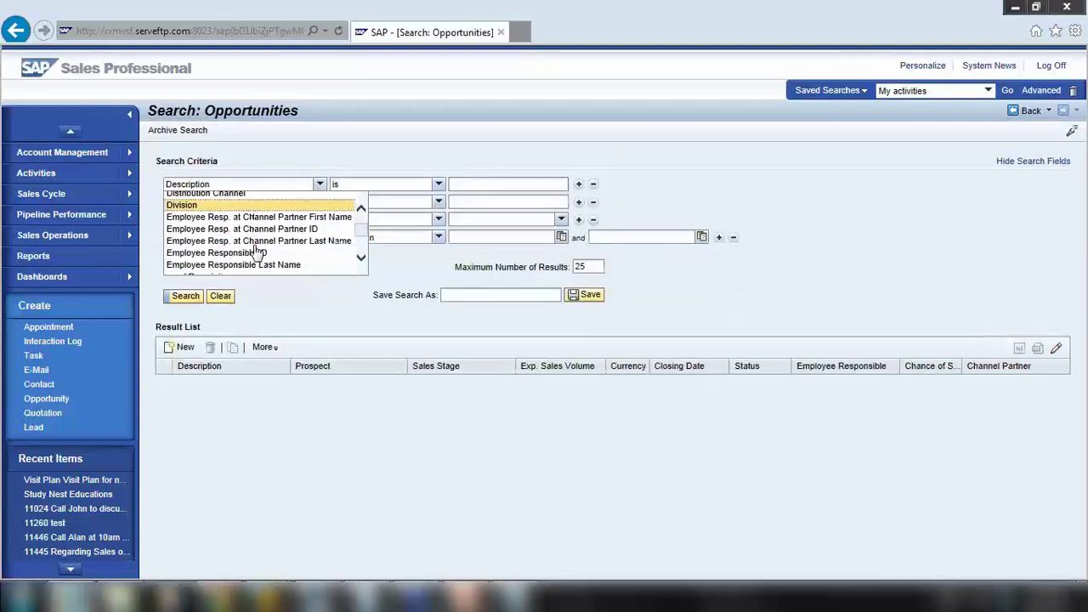
left_click(250, 249)
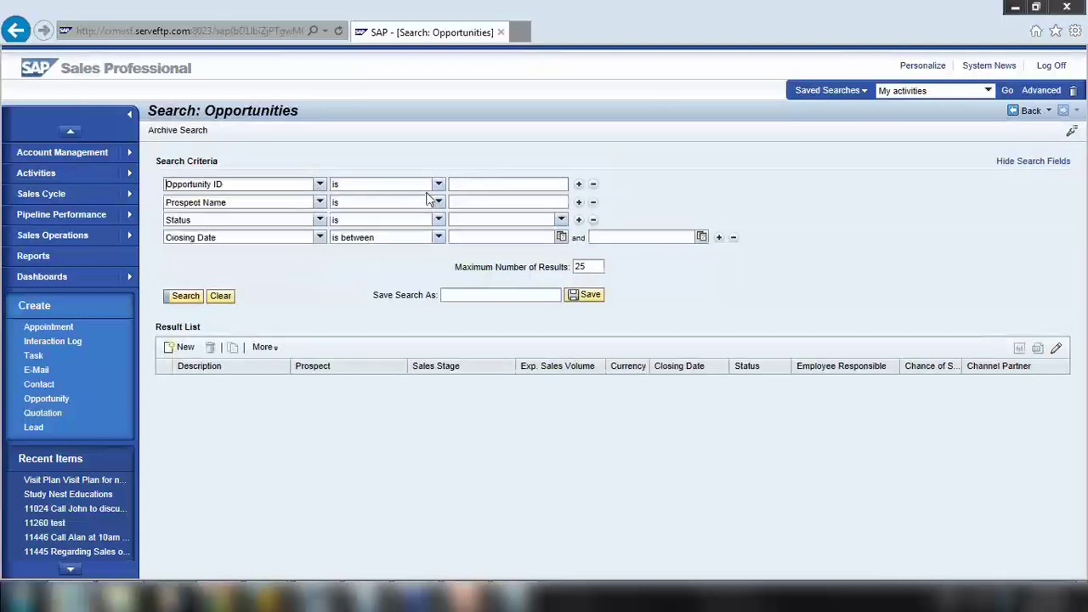
left_click(454, 185)
type("1379")
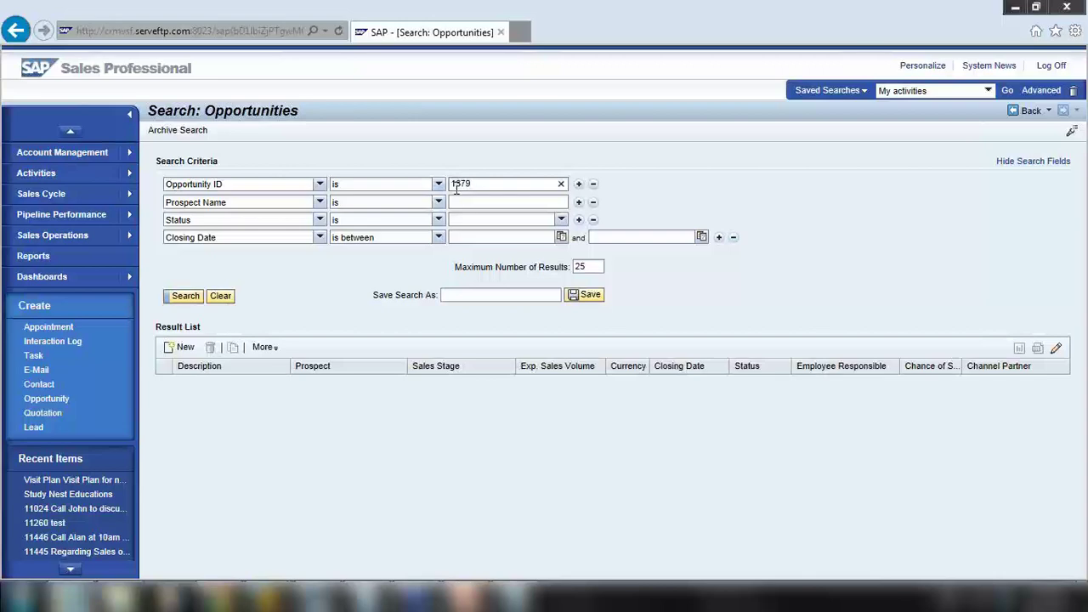
type("679")
key("Return")
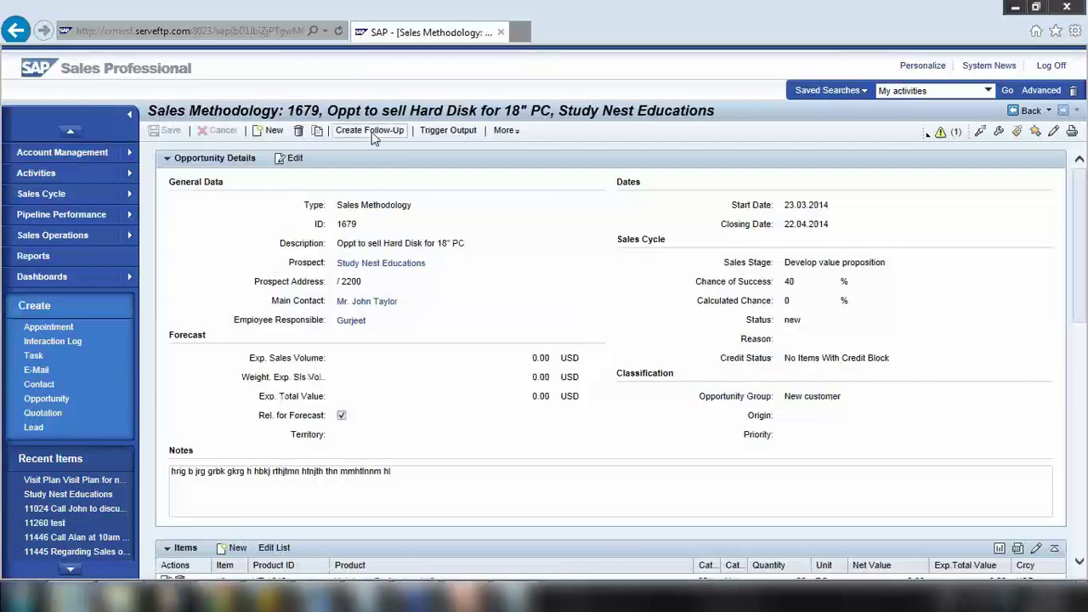
- Create a Quotation ERP follow-up carrying over the opportunity item, and save it as 5002375
left_click(370, 132)
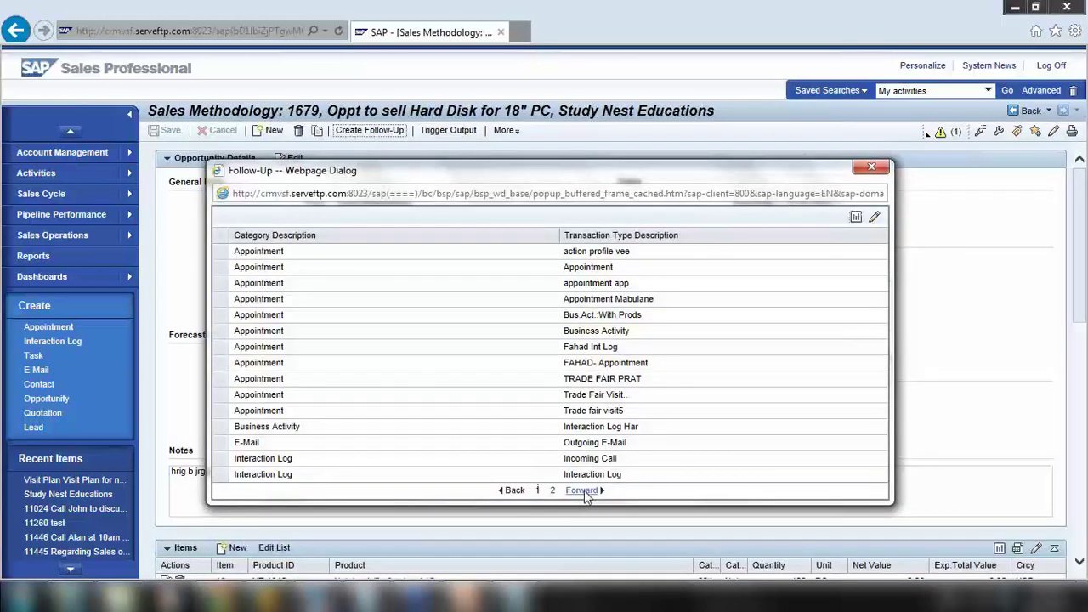
left_click(583, 490)
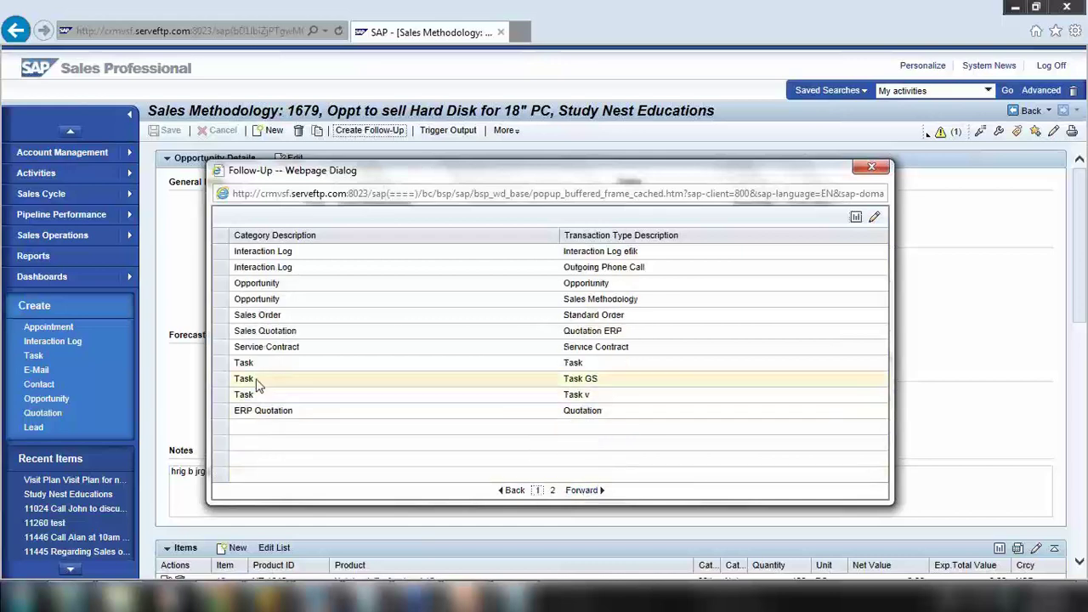
left_click(226, 334)
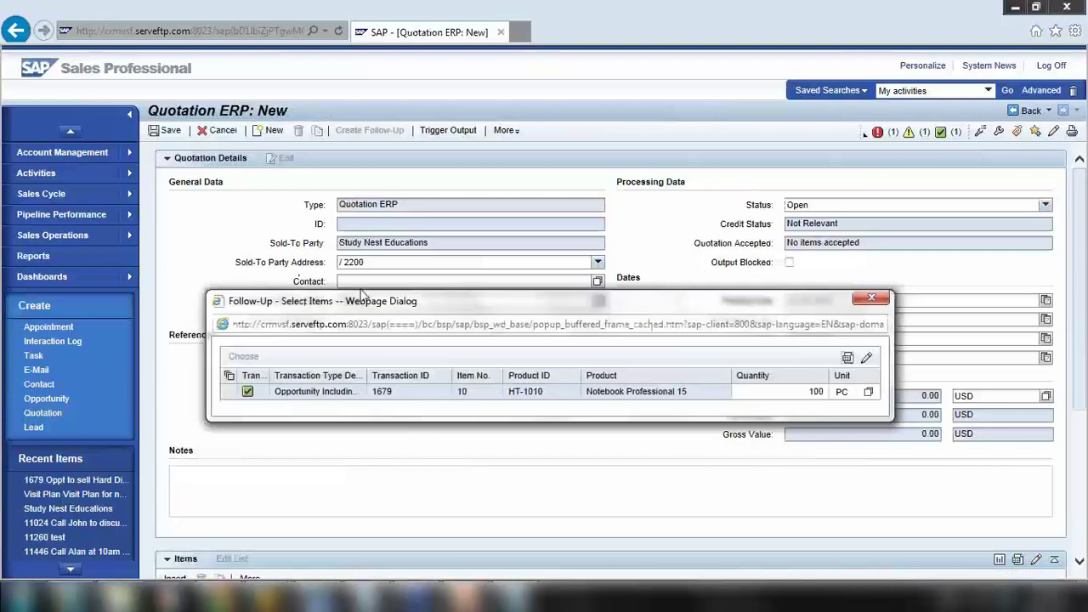
left_click(231, 392)
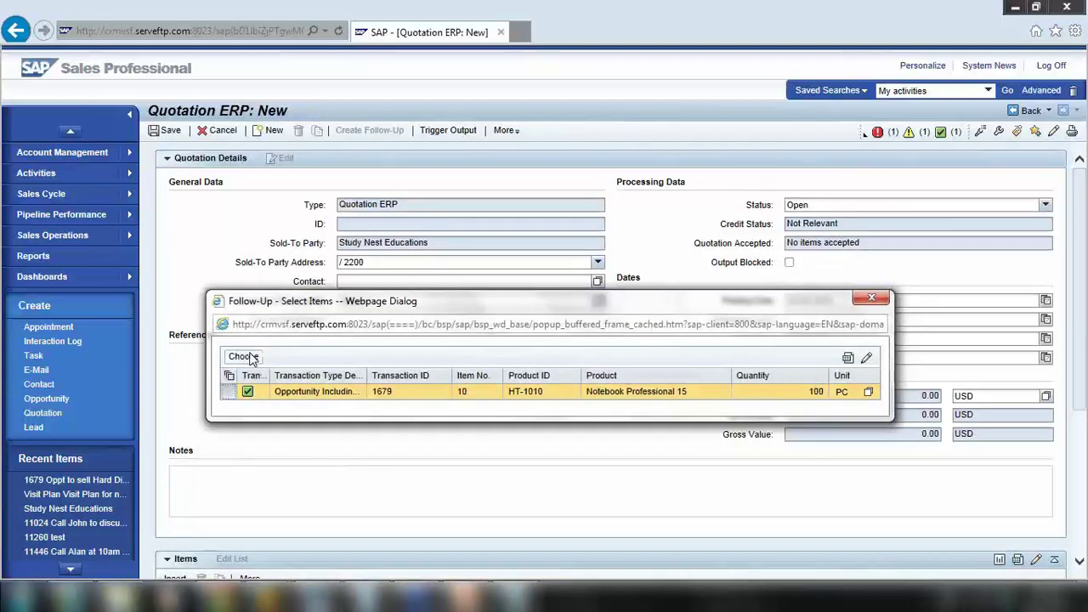
left_click(251, 358)
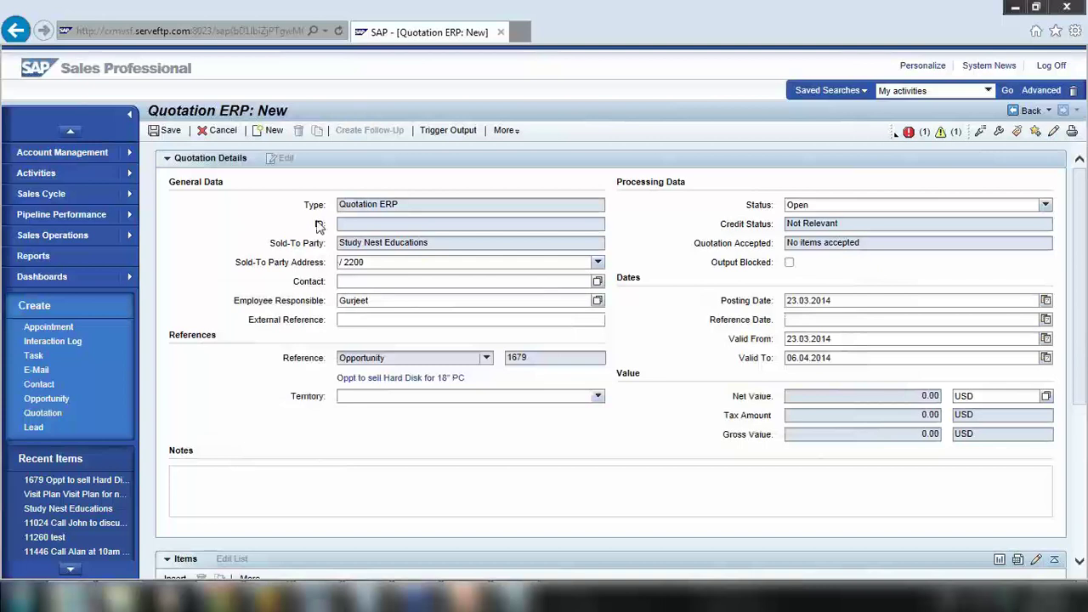
left_click(165, 130)
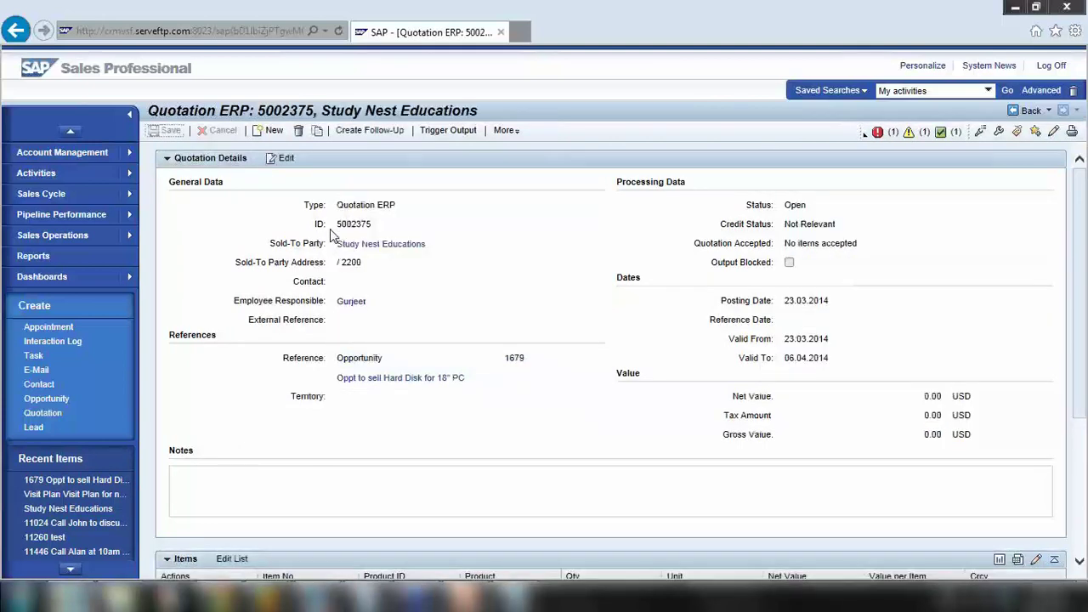
- Highlight 'Opportunity' and 'Quotation' in the Notepad notes, then return to the quotation
scroll(331, 235, "down", 3)
scroll(330, 233, "up", 3)
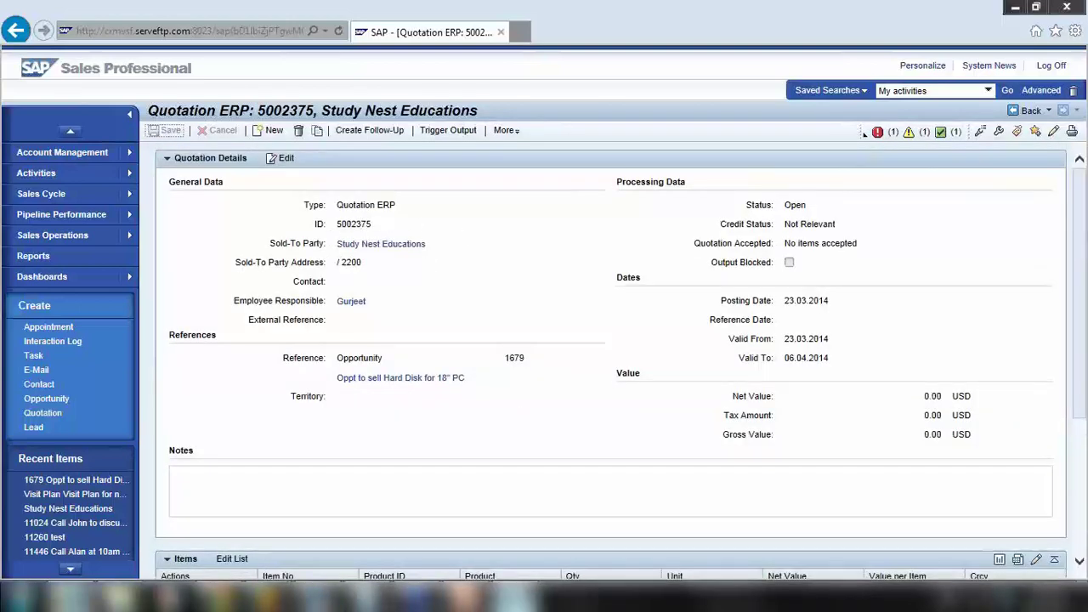
left_click(515, 596)
left_click_drag(121, 168, 236, 168)
left_click_drag(189, 207, 358, 223)
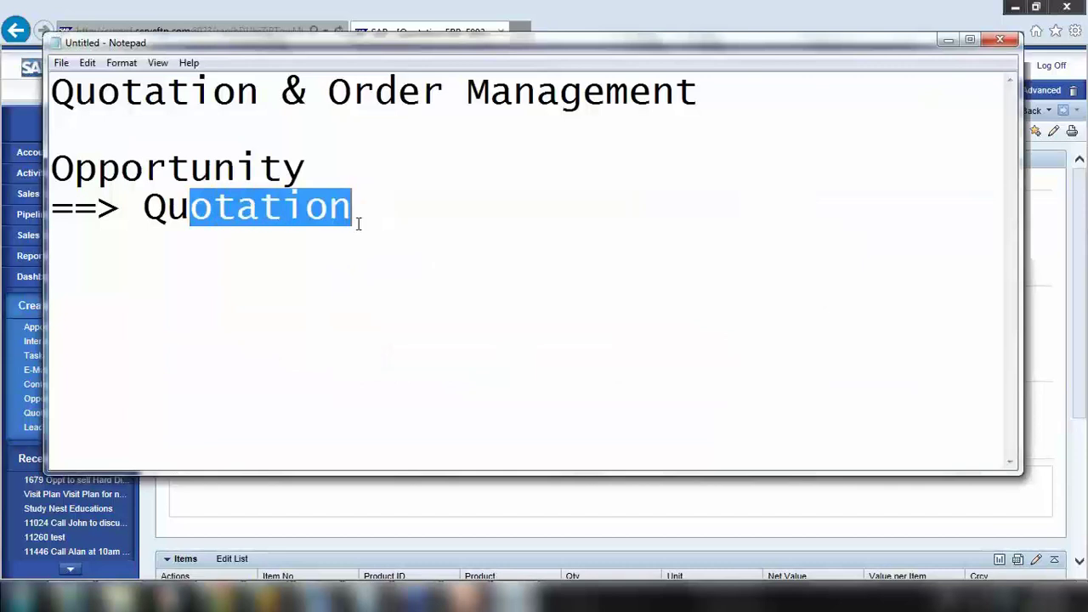
left_click(948, 40)
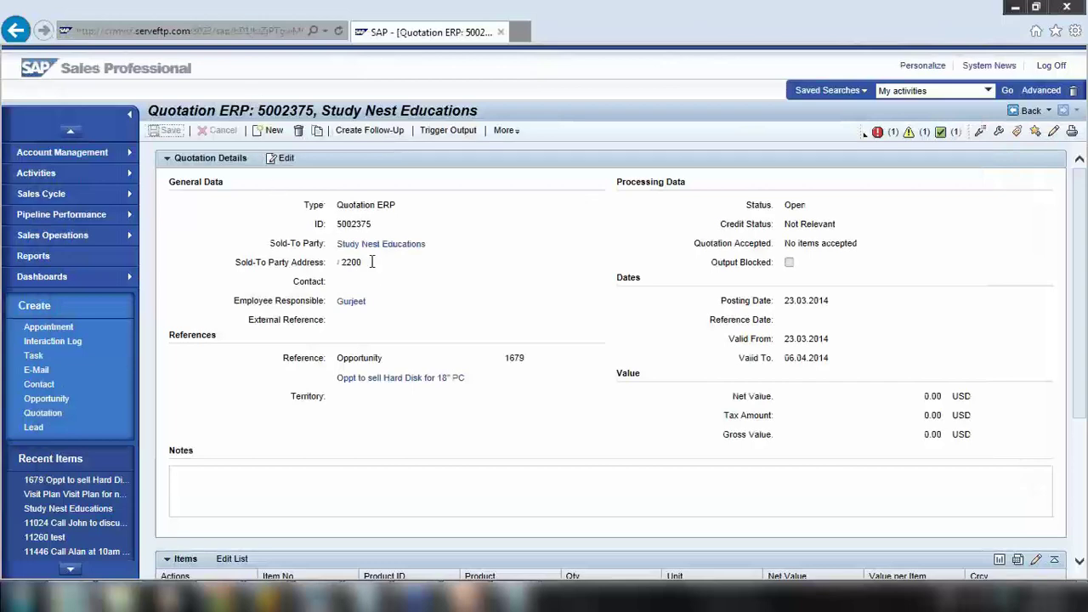
scroll(360, 229, "down", 3)
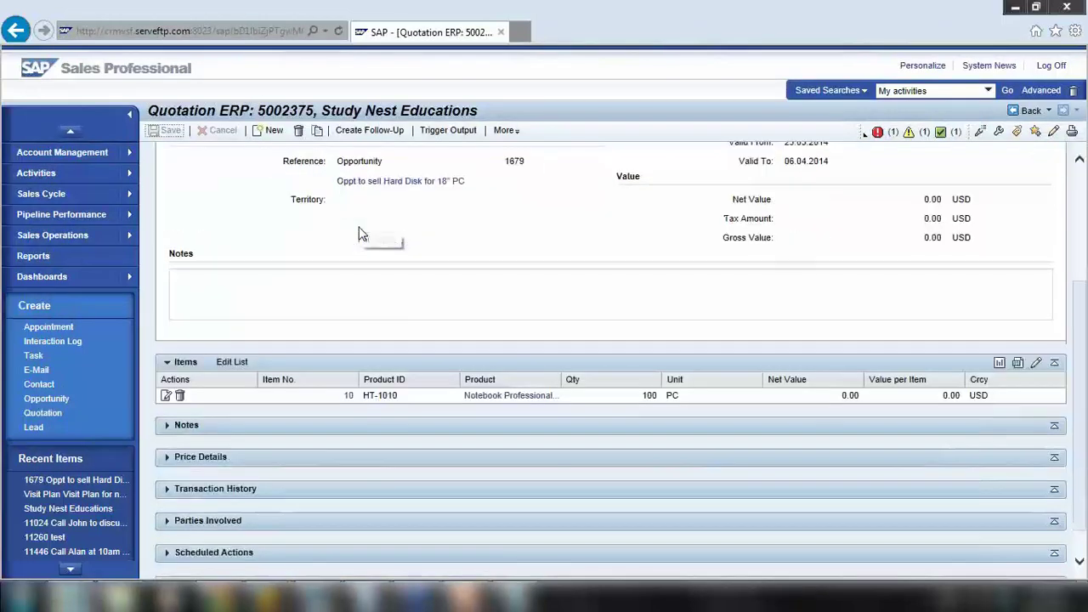
key("alt+Tab")
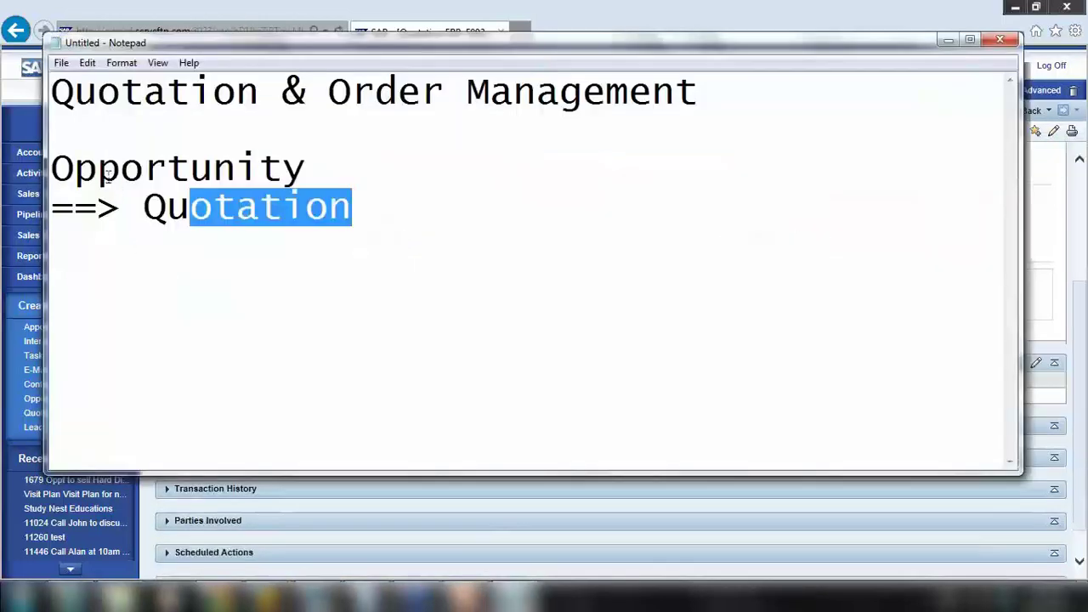
left_click_drag(108, 174, 255, 174)
left_click_drag(144, 208, 389, 211)
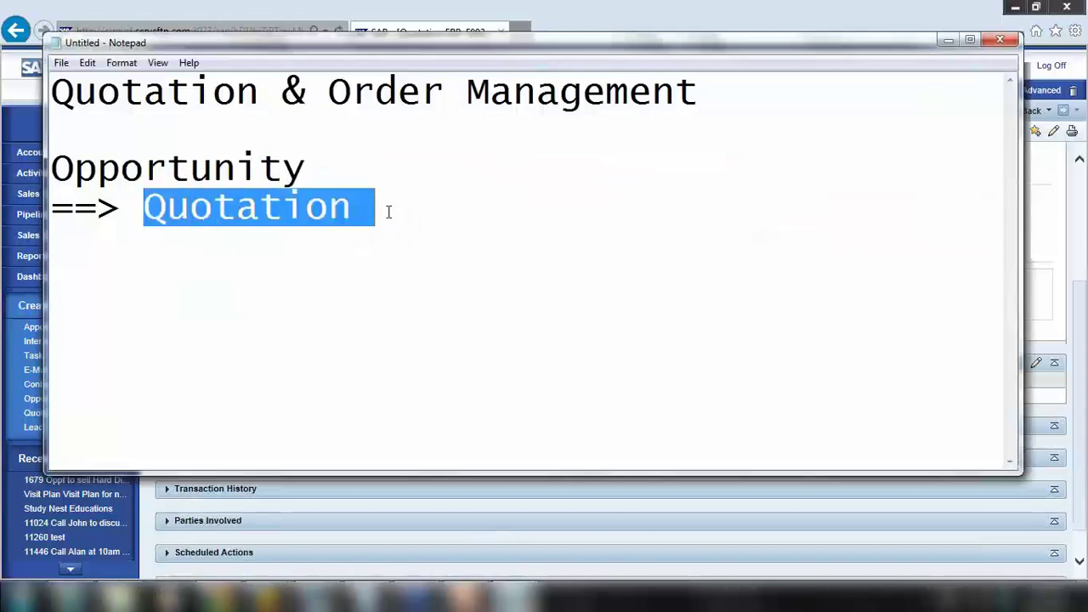
left_click(947, 40)
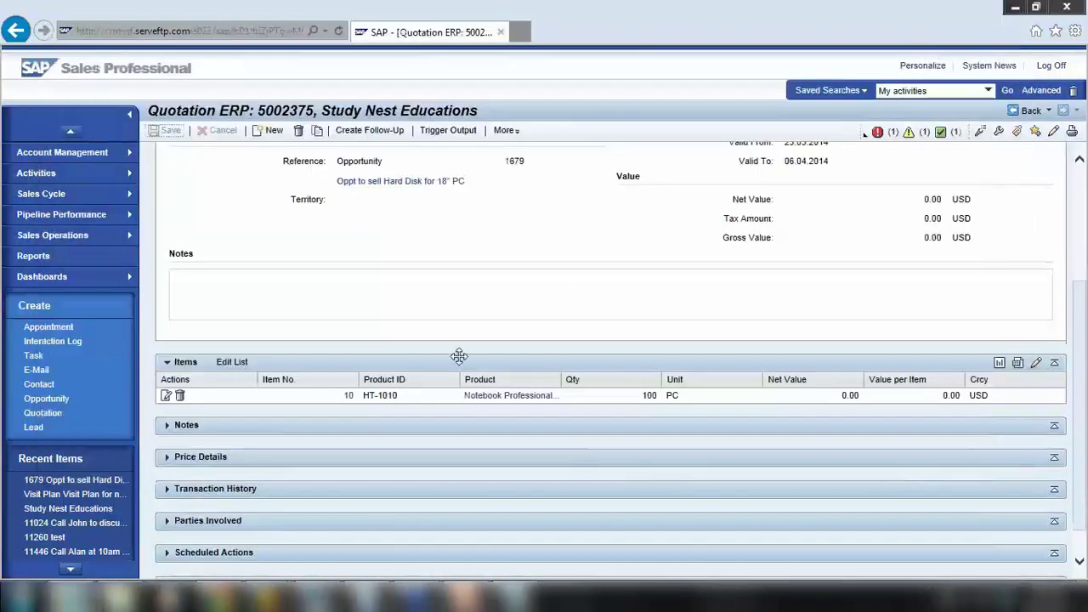
- Expand quotation 5002375's Transaction History to show its preceding opportunity 1679
scroll(459, 356, "down", 1)
left_click(169, 452)
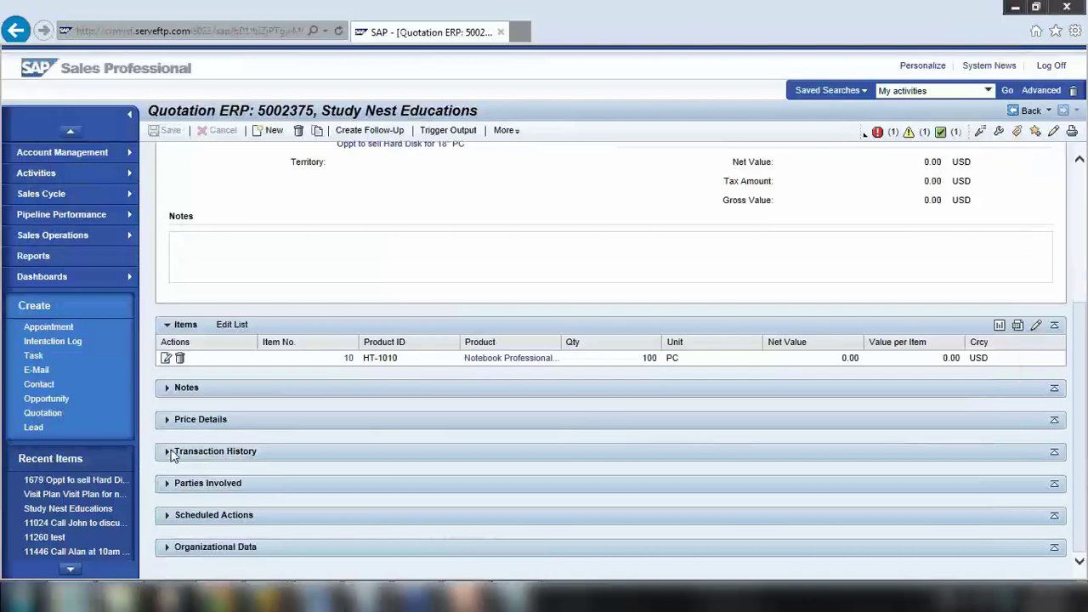
scroll(250, 490, "up", 5)
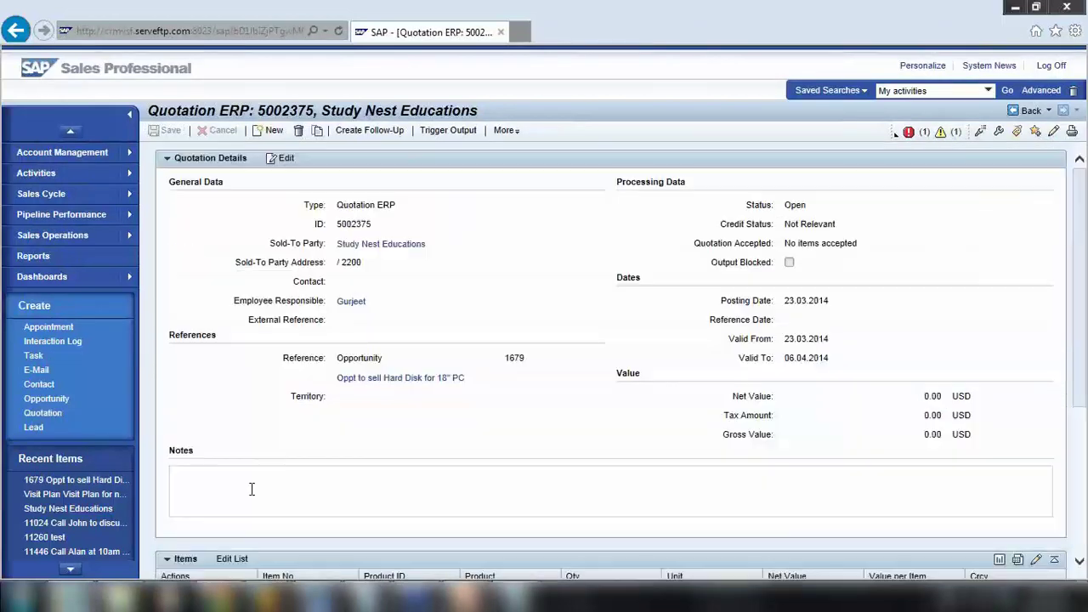
left_click_drag(341, 202, 417, 204)
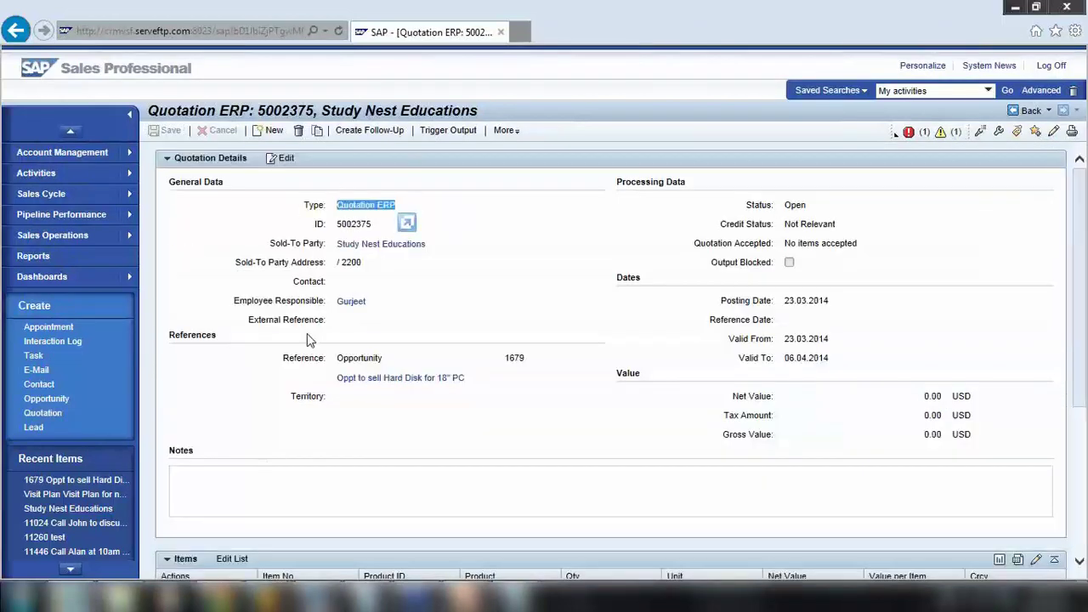
scroll(307, 334, "down", 6)
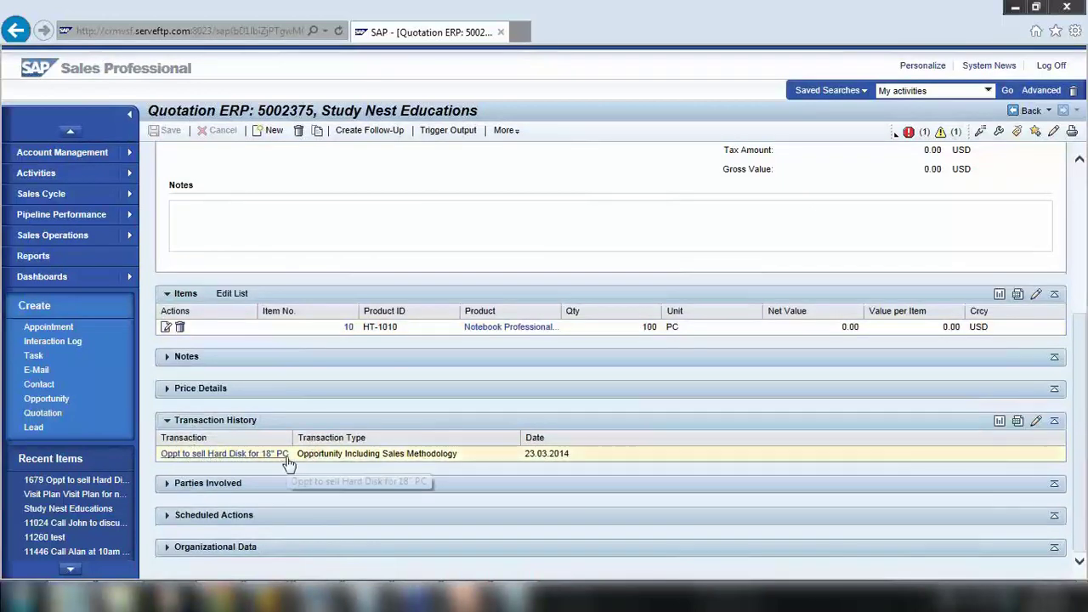
scroll(288, 463, "up", 5)
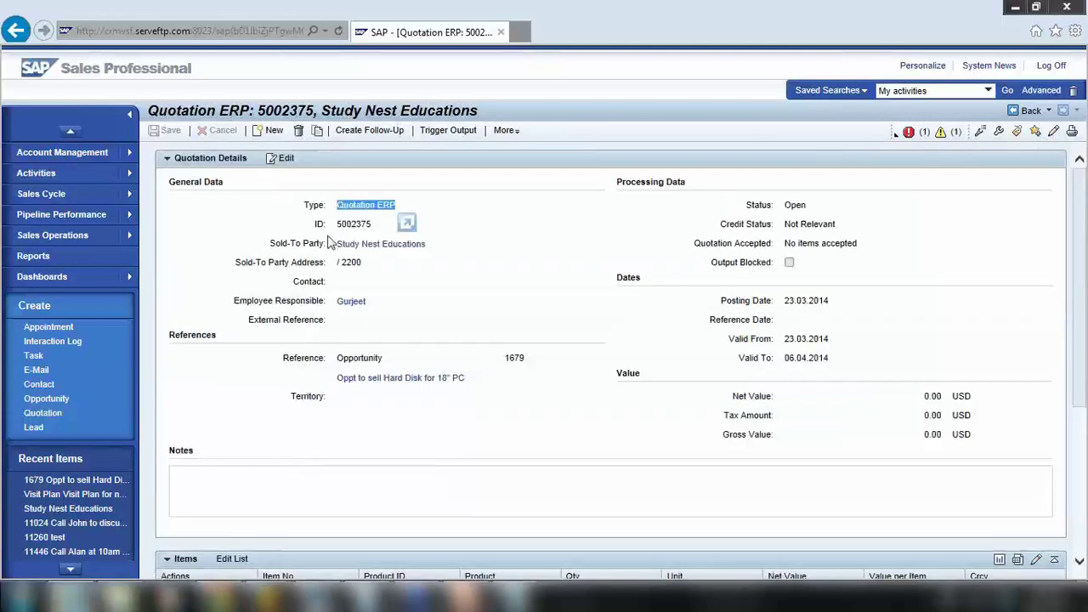
scroll(344, 357, "down", 3)
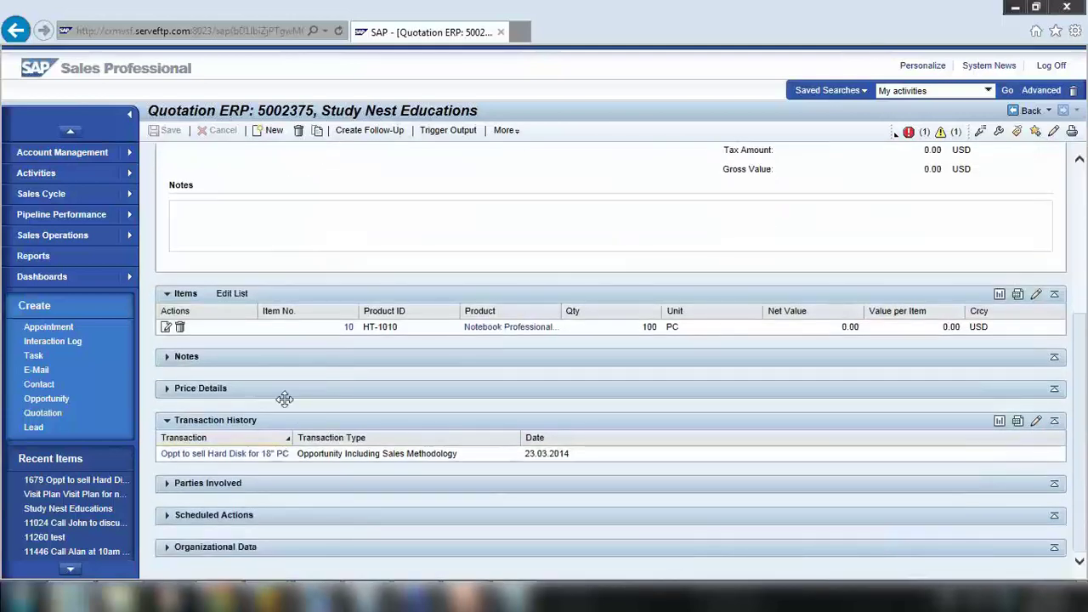
scroll(283, 396, "up", 3)
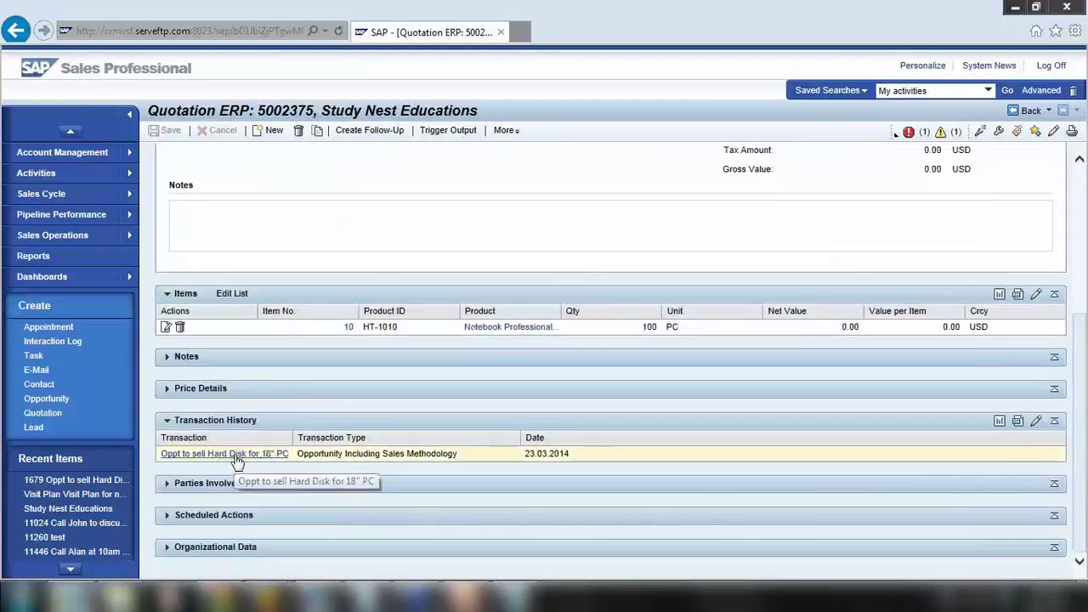
- Open opportunity 1679 and find quotation 5002375 in its Transaction History
left_click(234, 454)
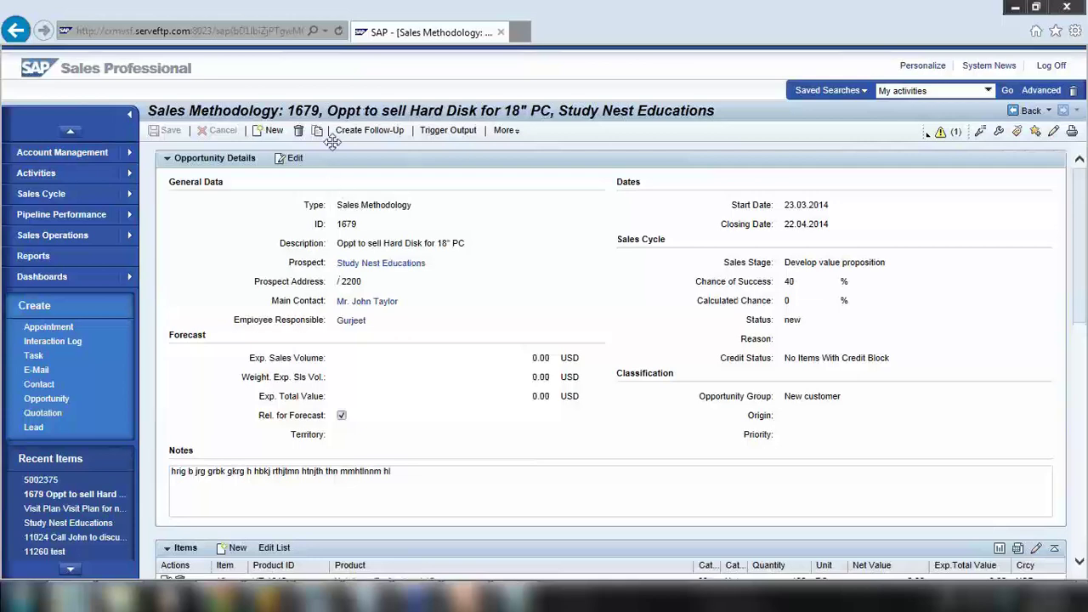
scroll(344, 295, "down", 5)
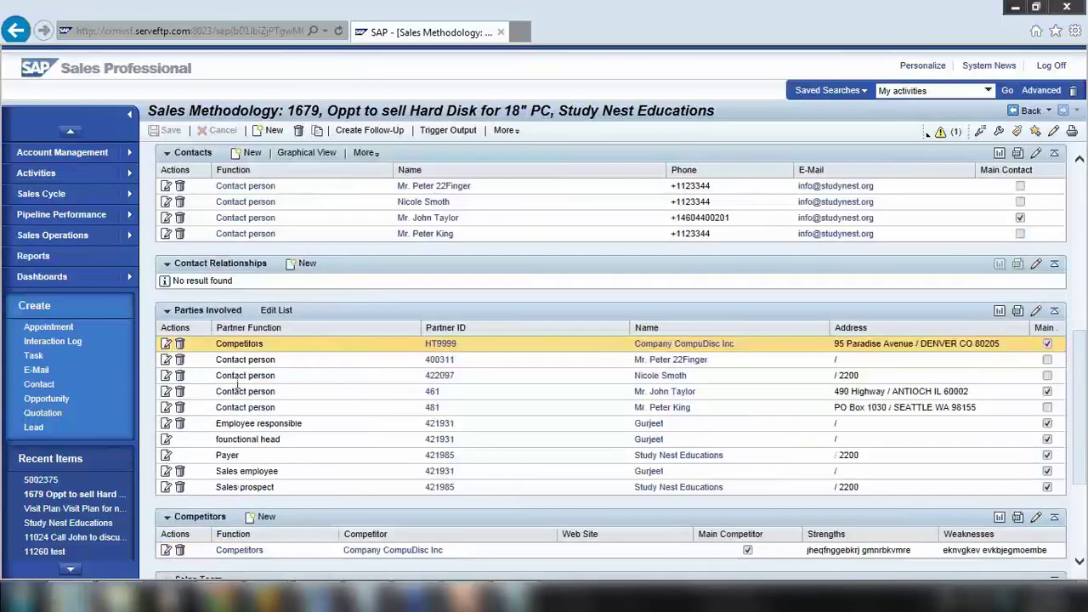
scroll(236, 382, "down", 2)
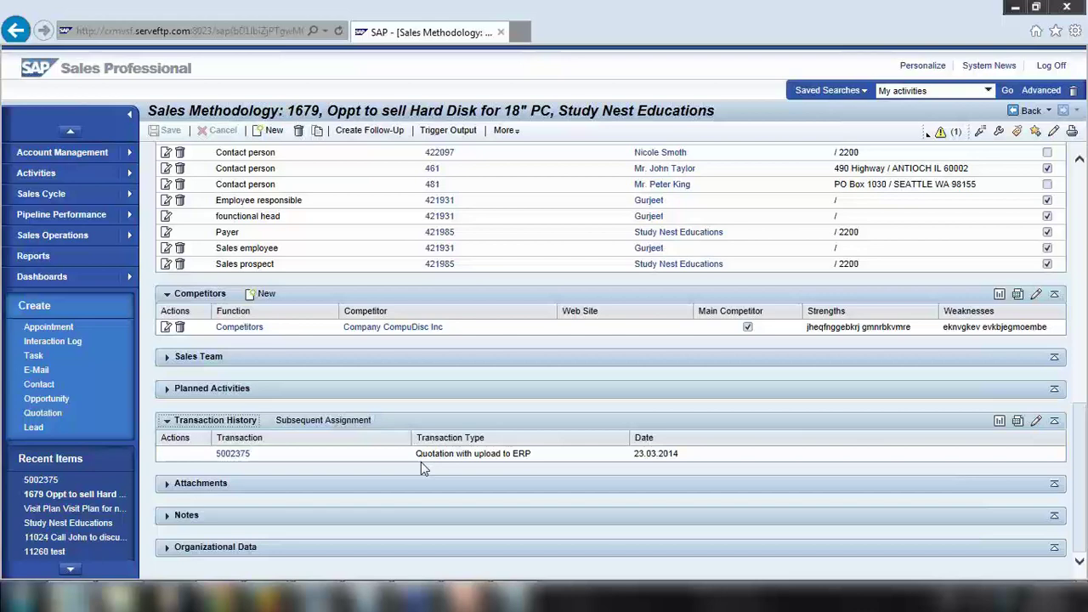
scroll(418, 464, "up", 10)
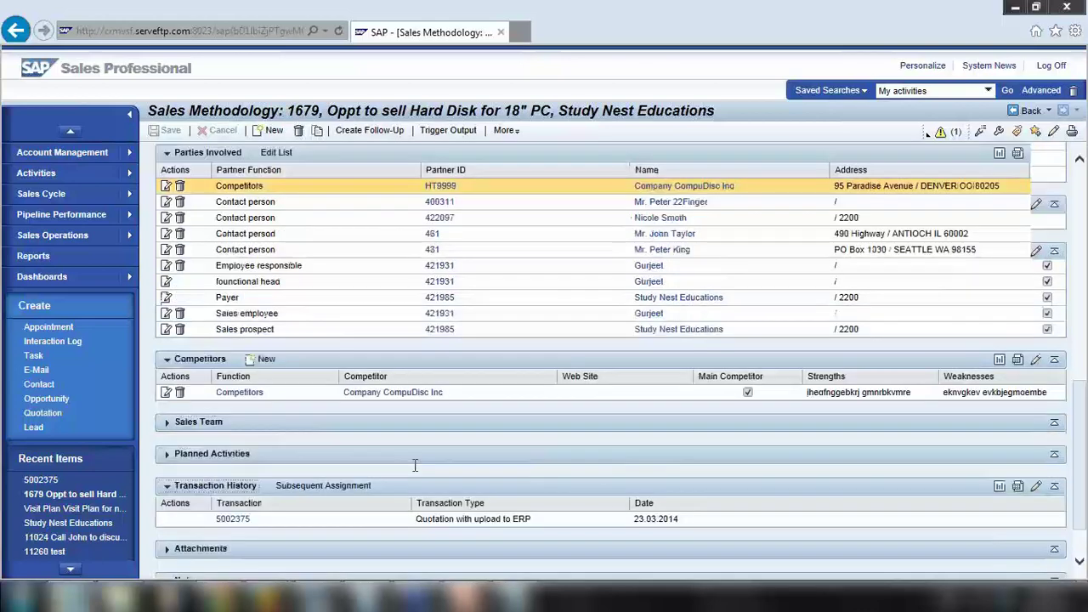
- Create a second Quotation ERP follow-up with the Notebook Professional 15 item, then bring Notepad forward
left_click(369, 130)
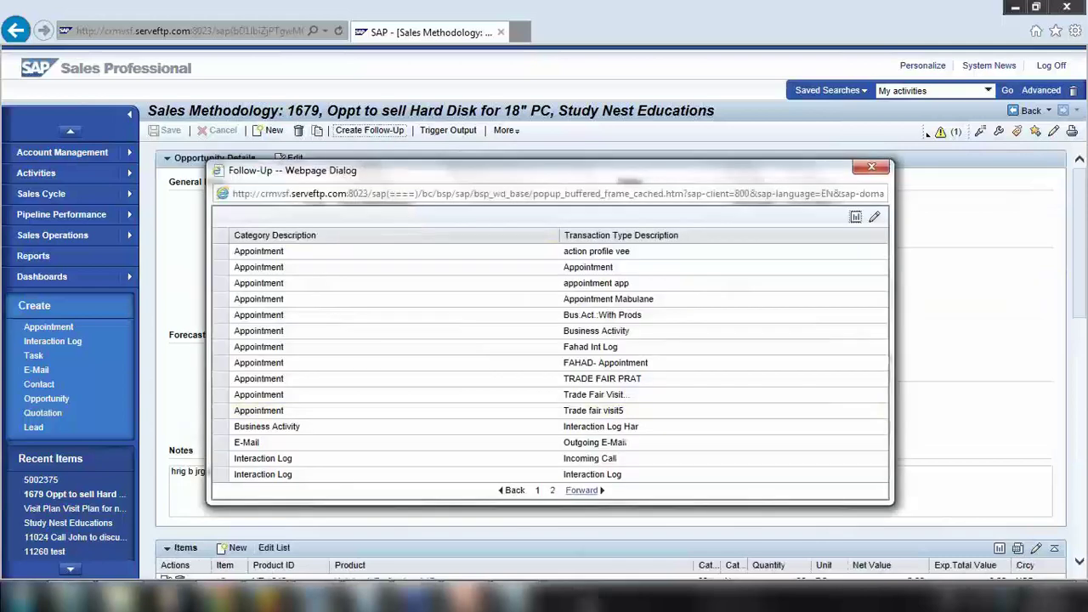
left_click(553, 491)
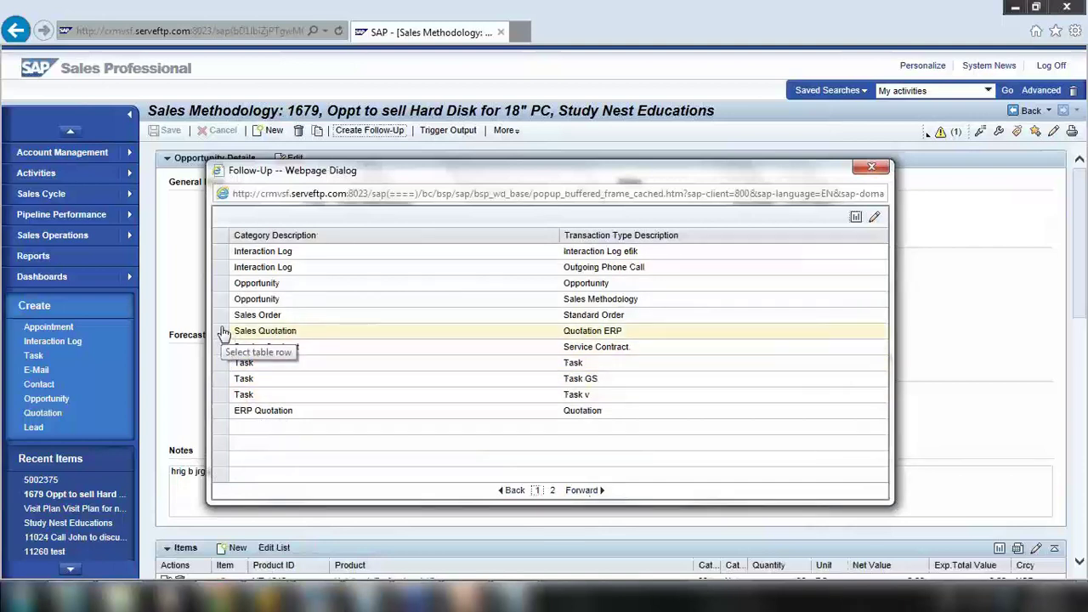
left_click(224, 333)
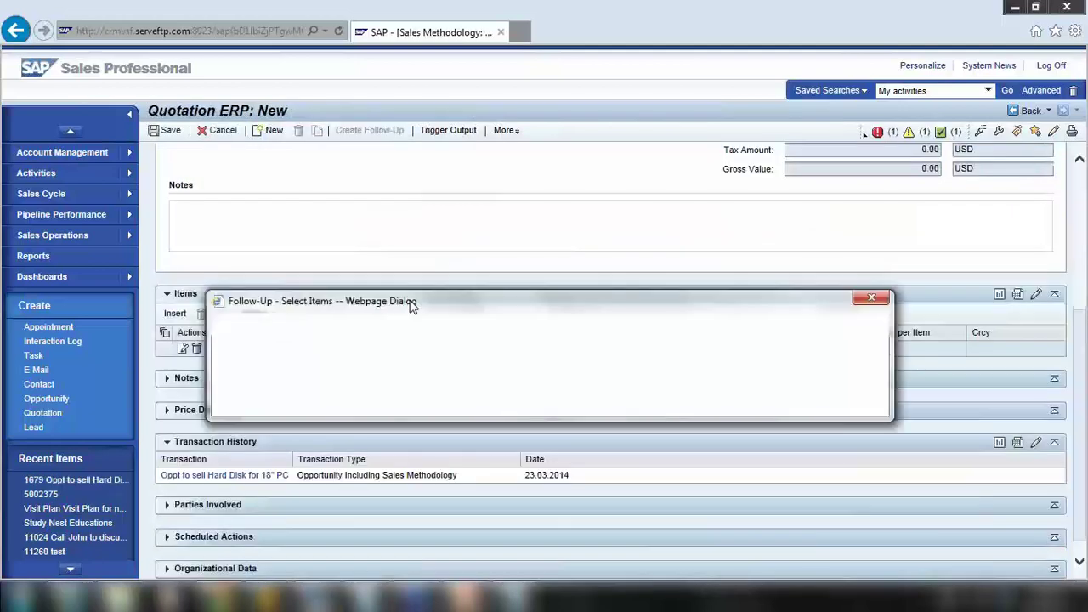
left_click(227, 391)
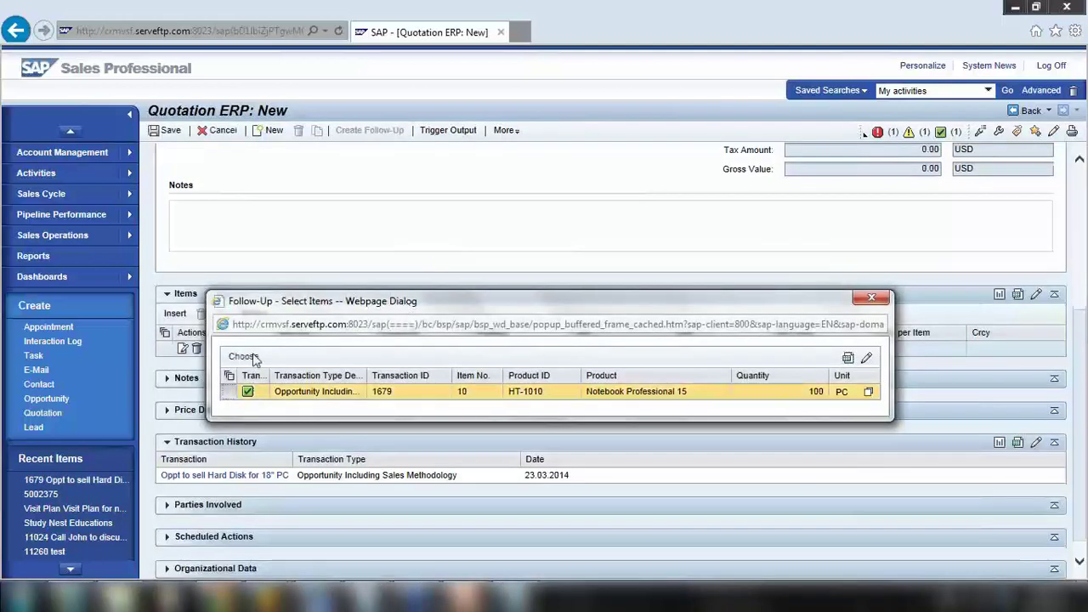
left_click(243, 356)
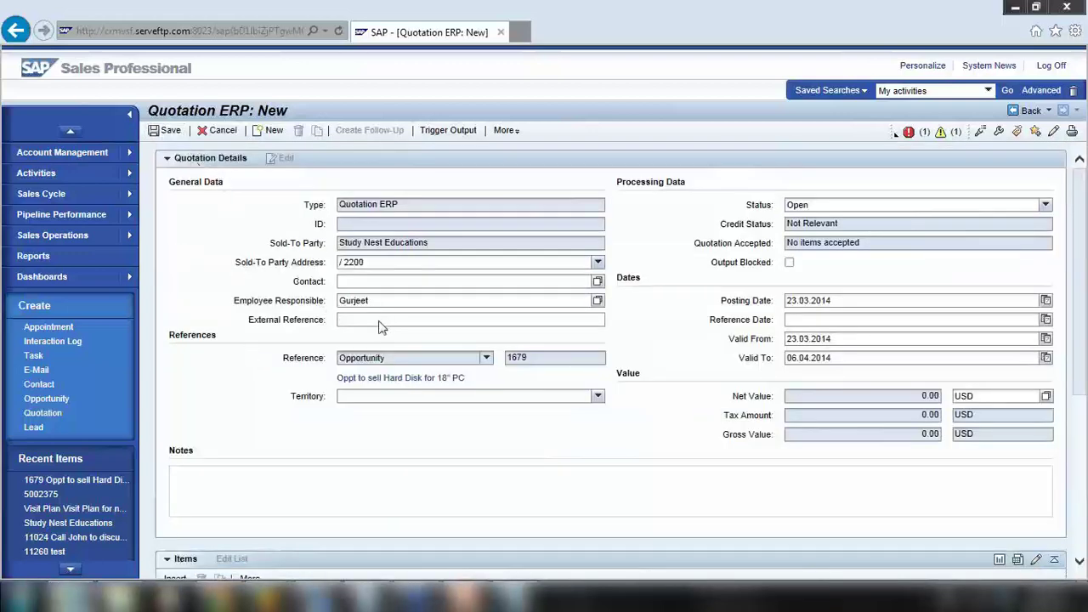
scroll(274, 301, "down", 3)
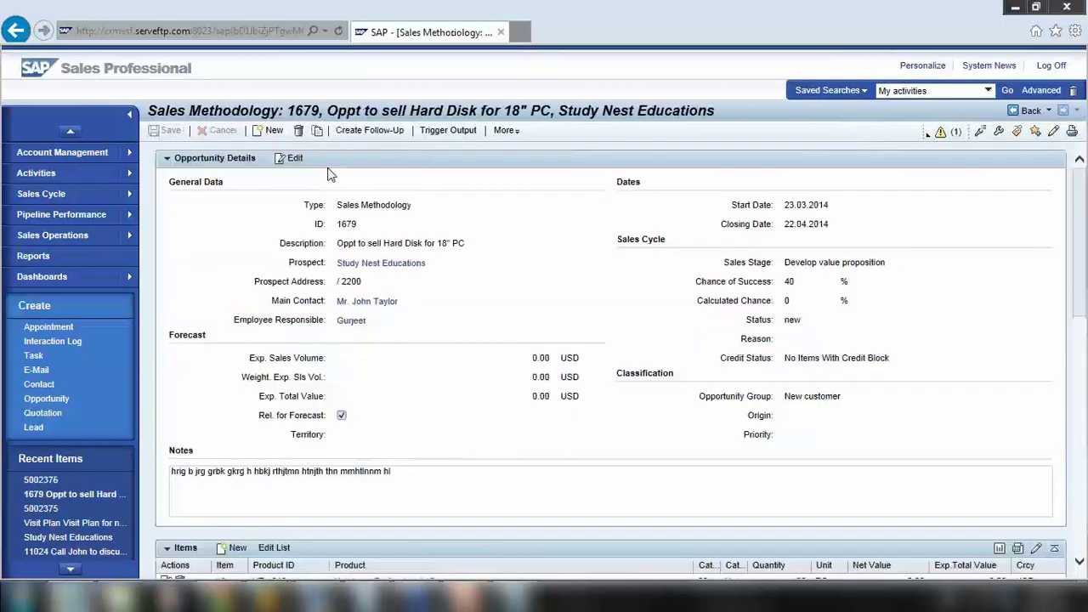
scroll(311, 235, "down", 6)
scroll(289, 341, "down", 2)
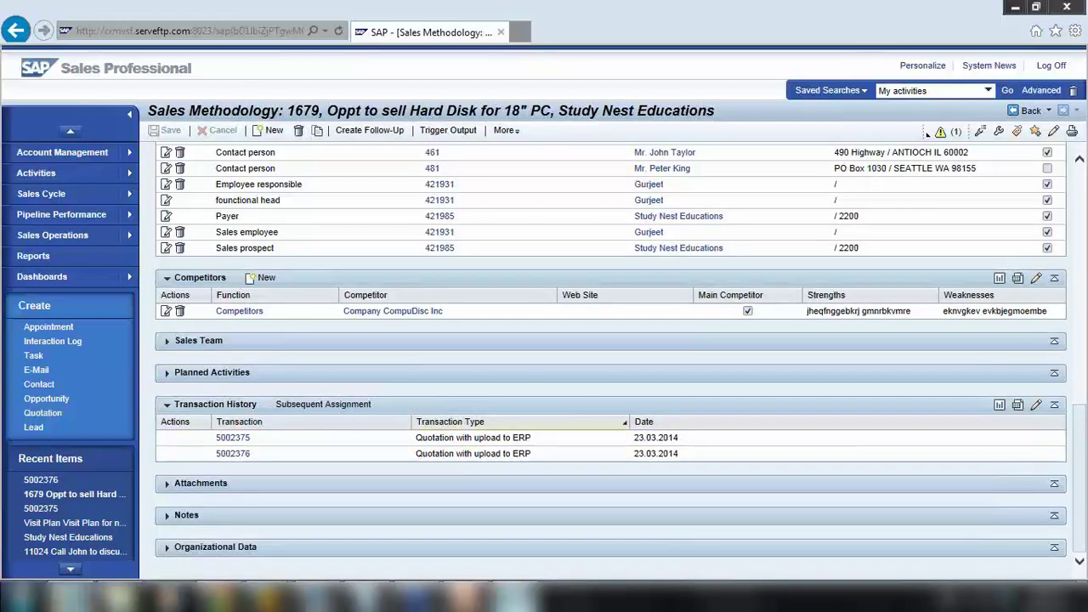
left_click(515, 595)
- Add '==> Sales Order' to the Notepad outline and highlight it
left_click(379, 206)
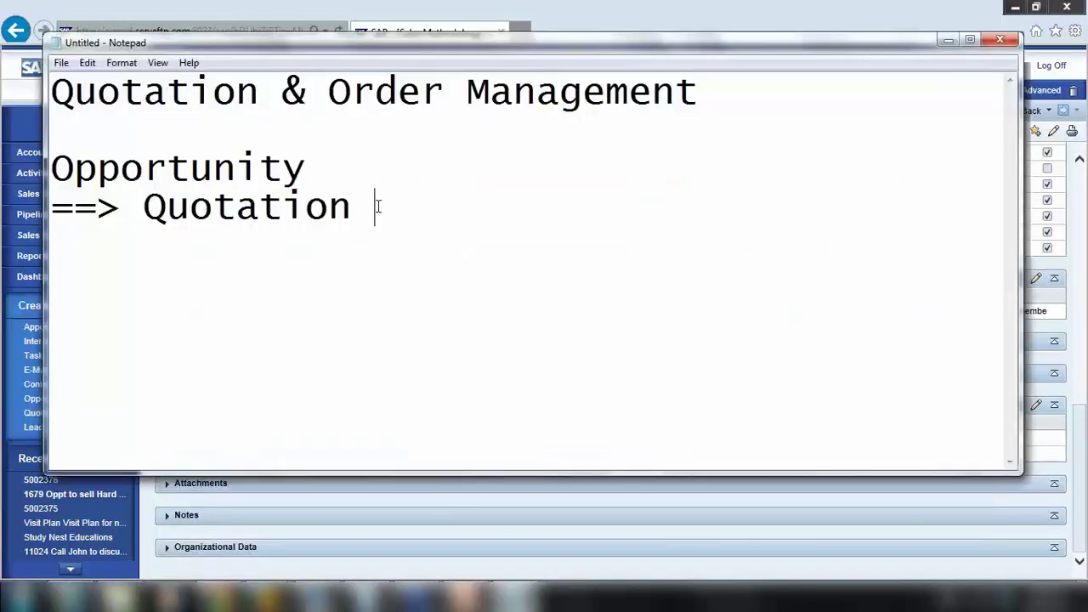
type("==>")
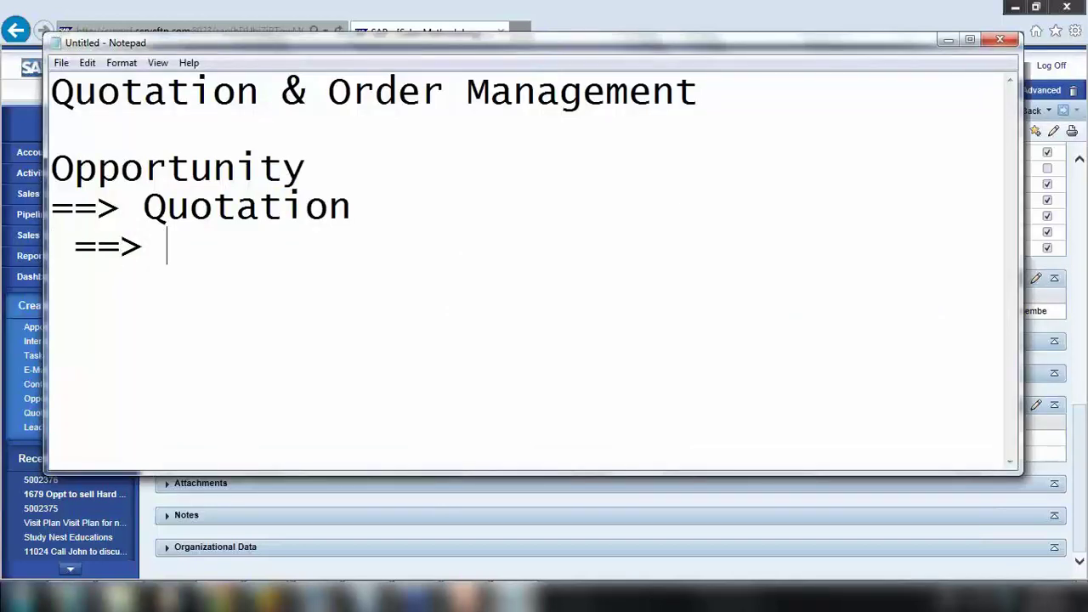
type(" Sales Or")
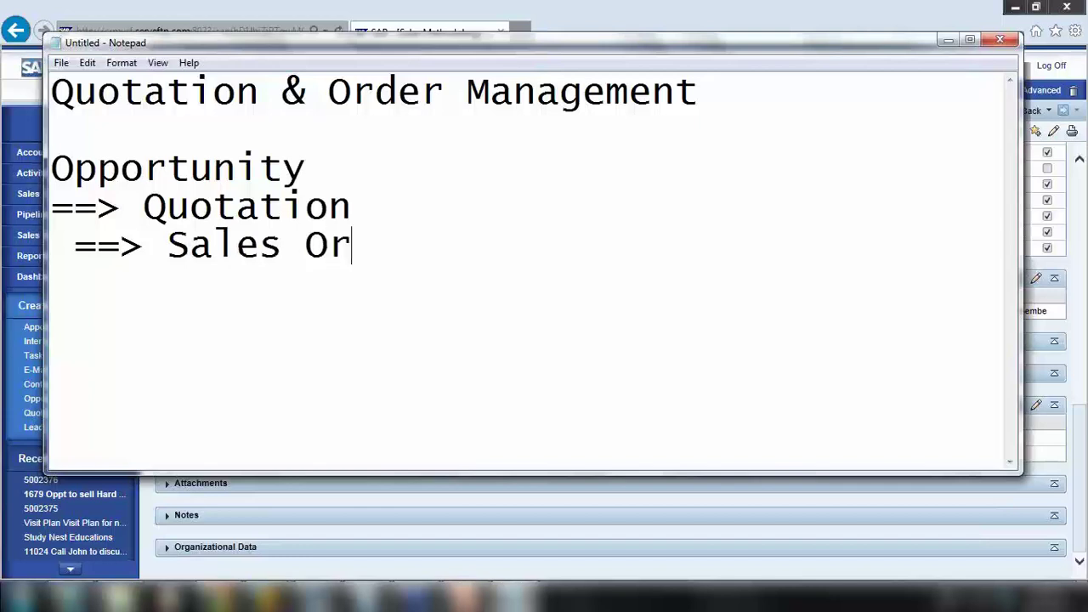
type("der")
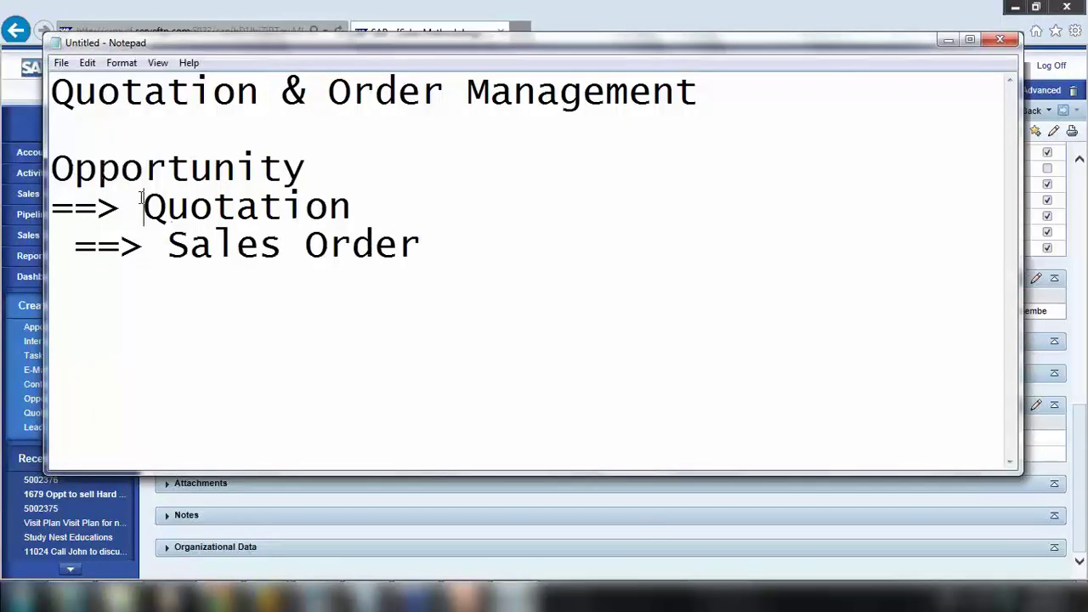
left_click_drag(189, 245, 355, 244)
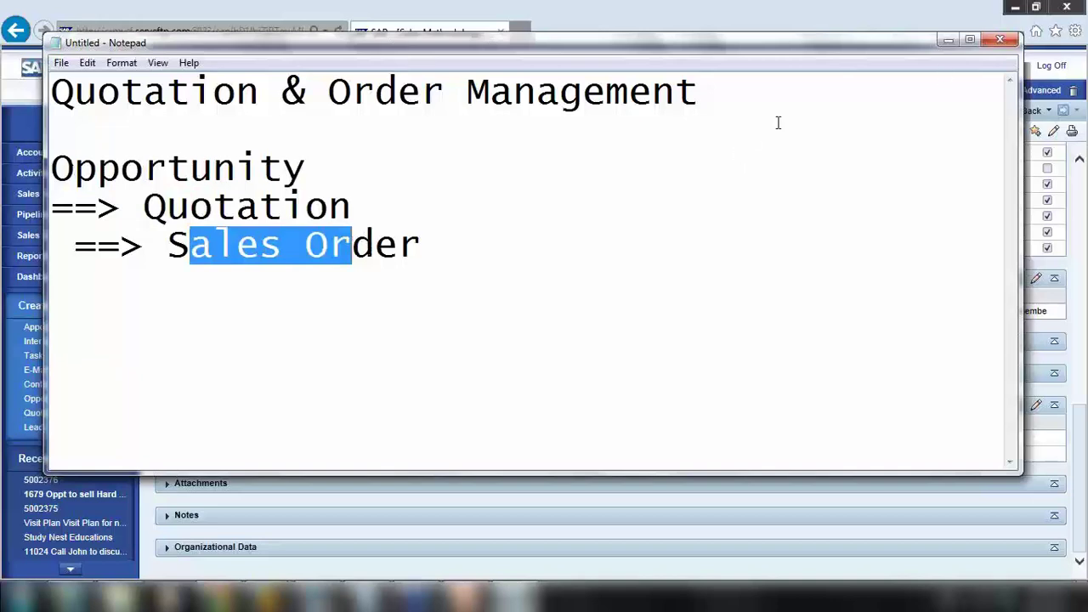
double_click(289, 220)
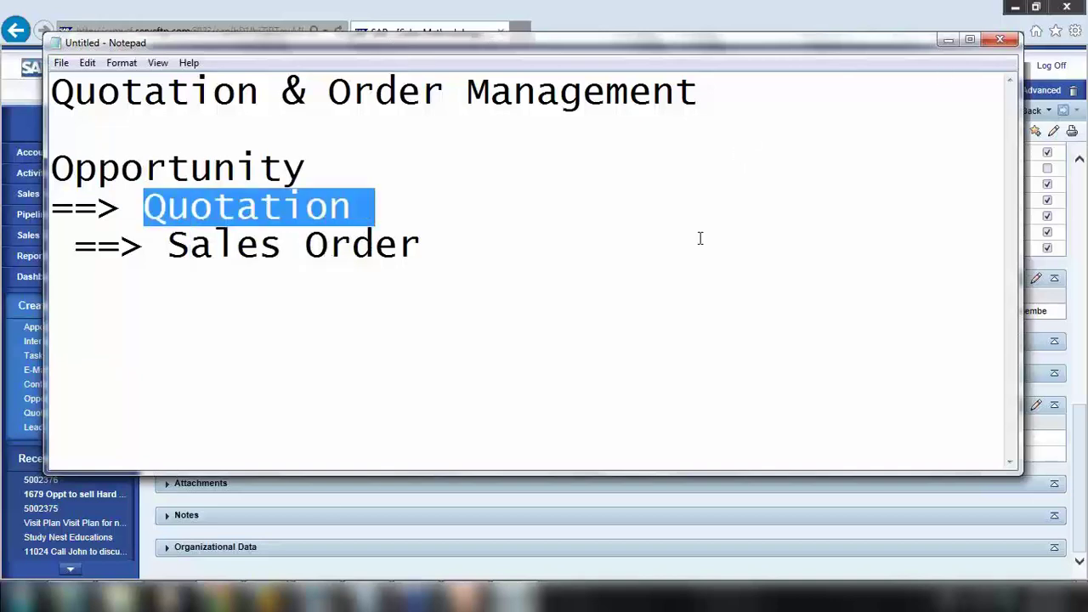
left_click(947, 41)
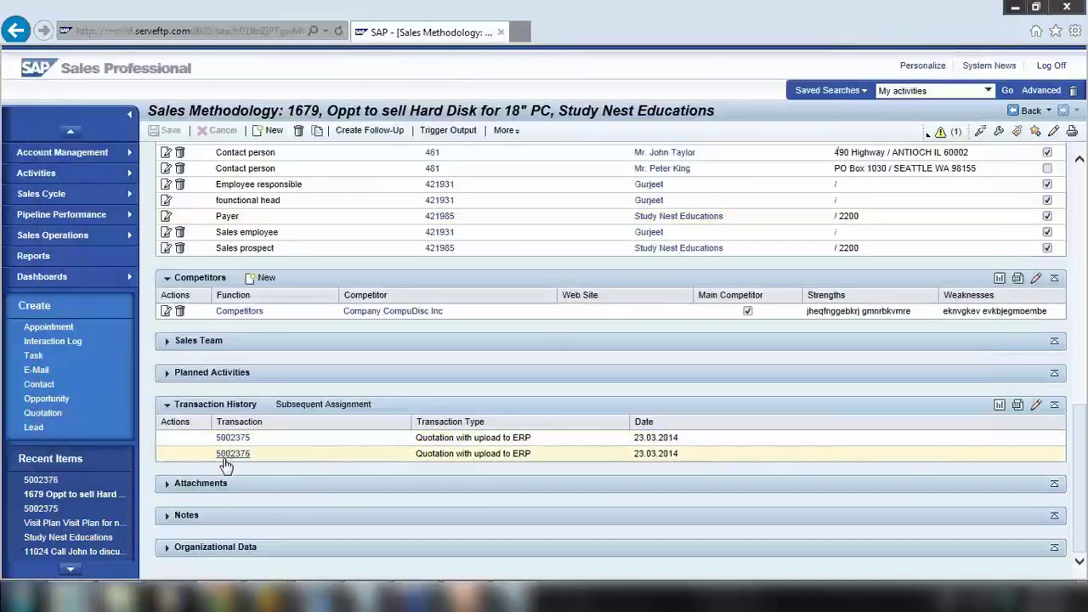
left_click(515, 595)
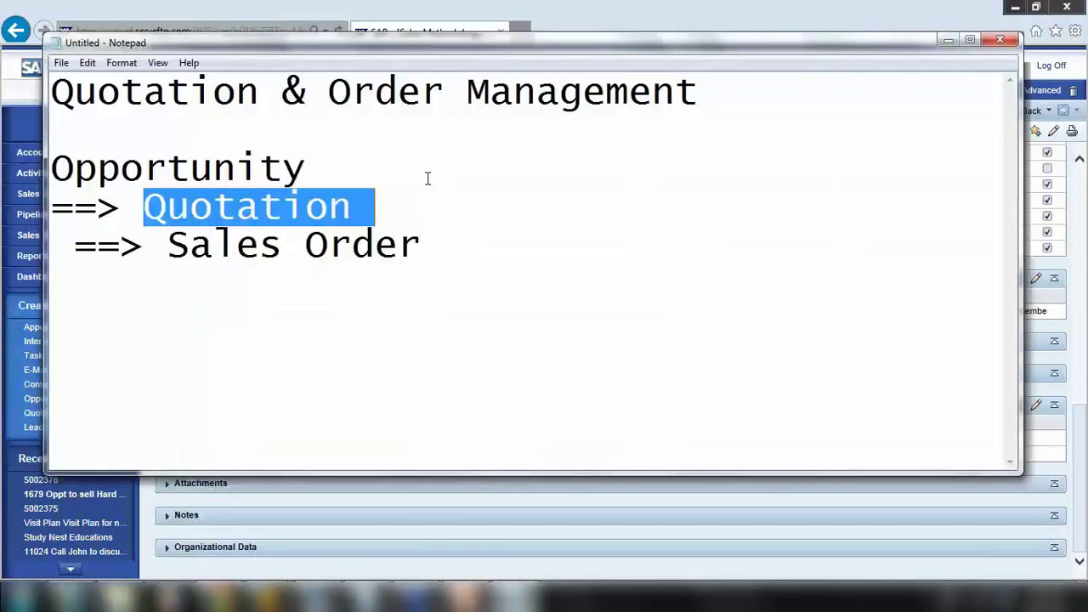
left_click(450, 250)
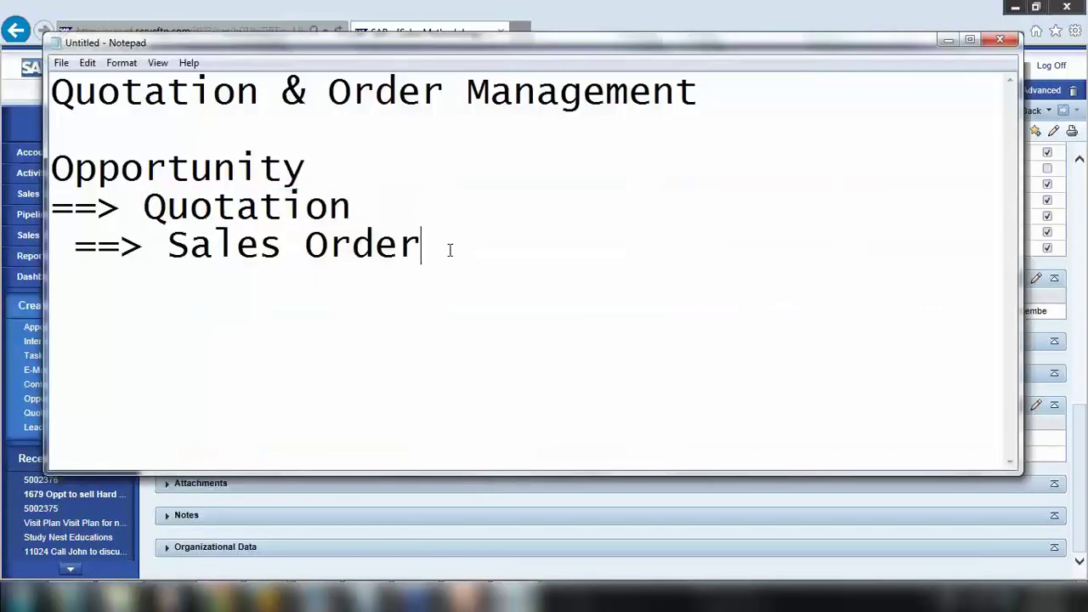
- Append '(5002376)' to the Quotation line, highlight the outline, and hide Notepad
left_click(420, 198)
type("(50")
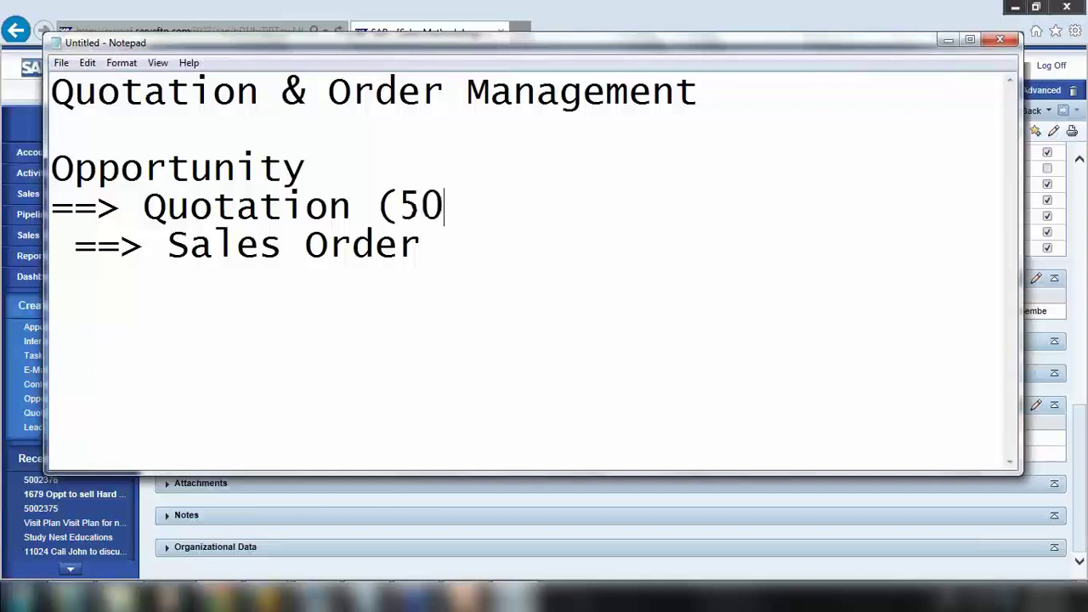
type("0237")
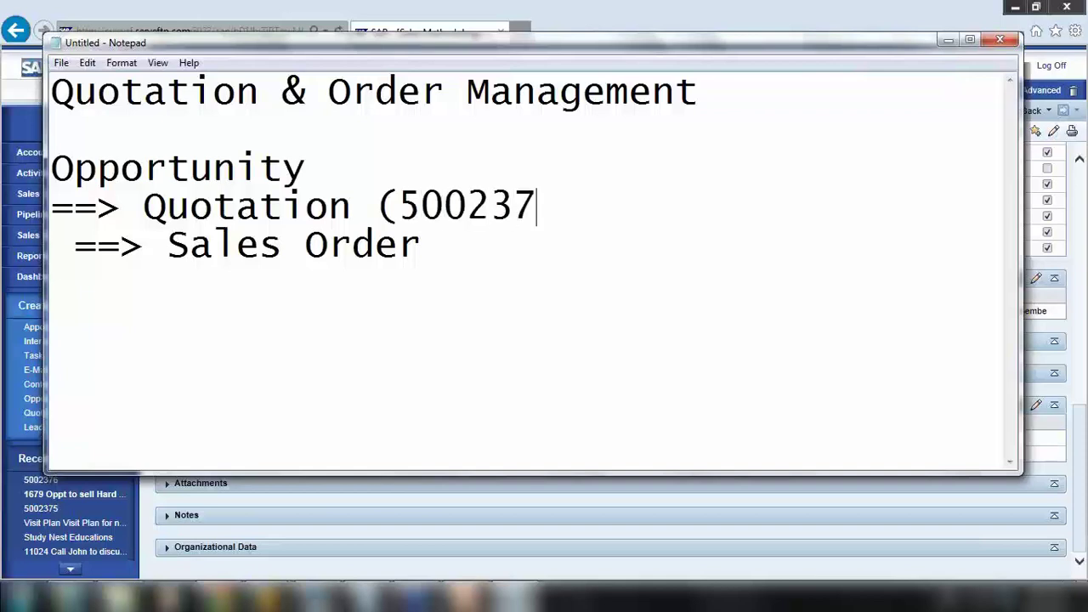
type("6)")
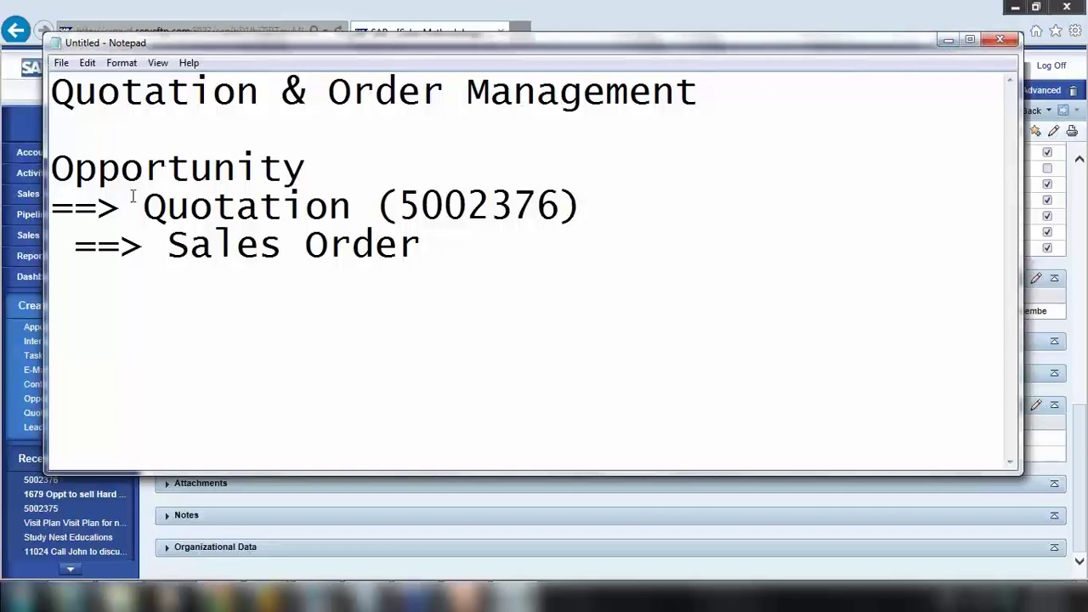
left_click_drag(169, 207, 354, 248)
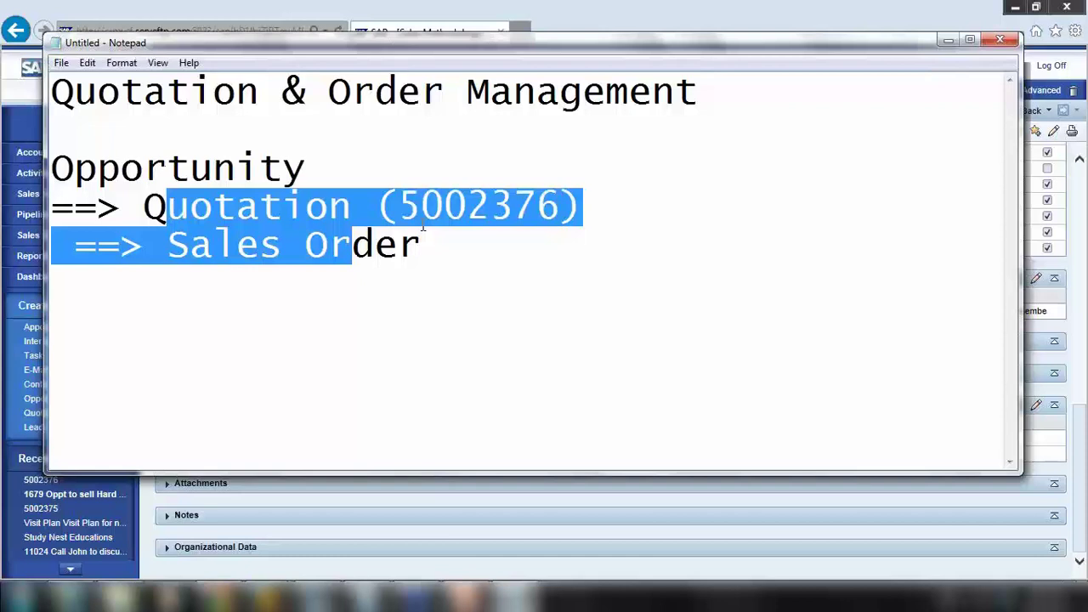
left_click(486, 210)
left_click_drag(166, 206, 258, 207)
left_click_drag(189, 246, 443, 247)
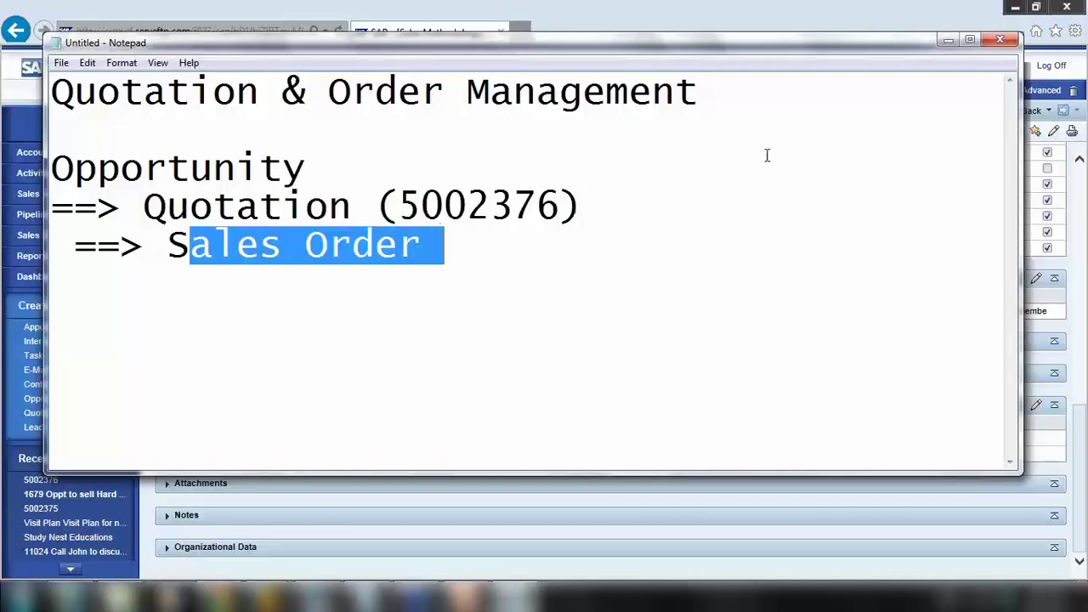
left_click(948, 40)
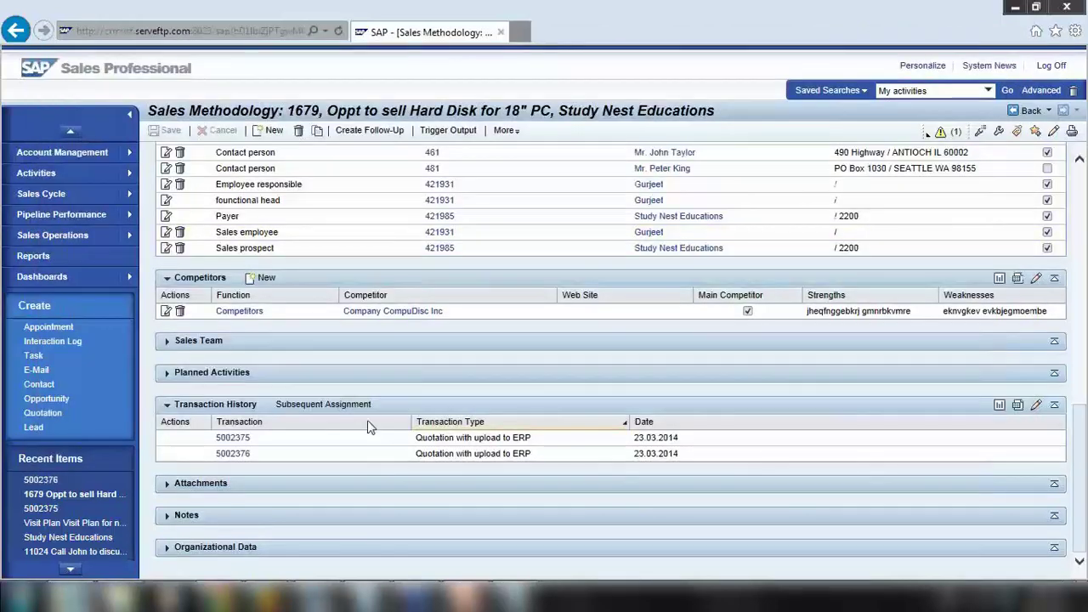
- Open quotation 5002376 from the opportunity's Transaction History
left_click(234, 454)
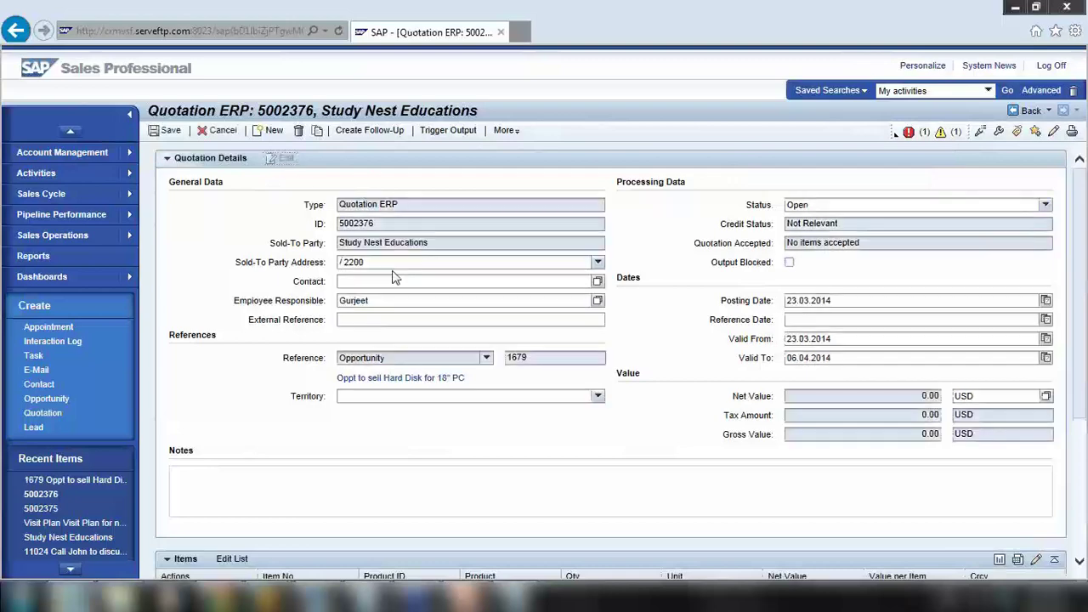
scroll(394, 272, "down", 3)
scroll(303, 433, "up", 1)
scroll(255, 493, "down", 1)
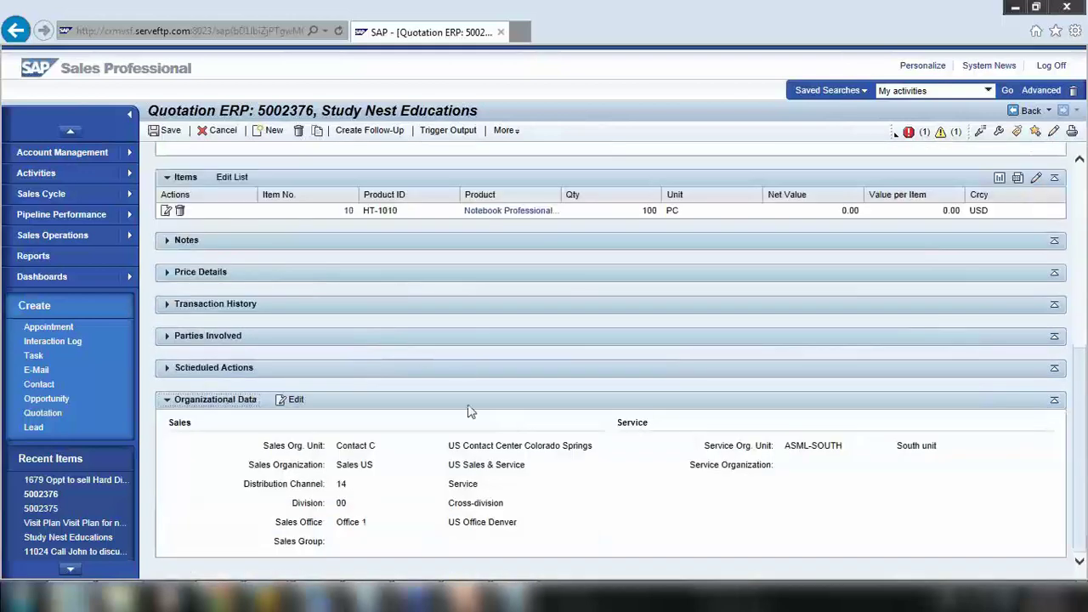
- Set the quotation's service organization to DE 1000 and save it
left_click(293, 399)
left_click(877, 464)
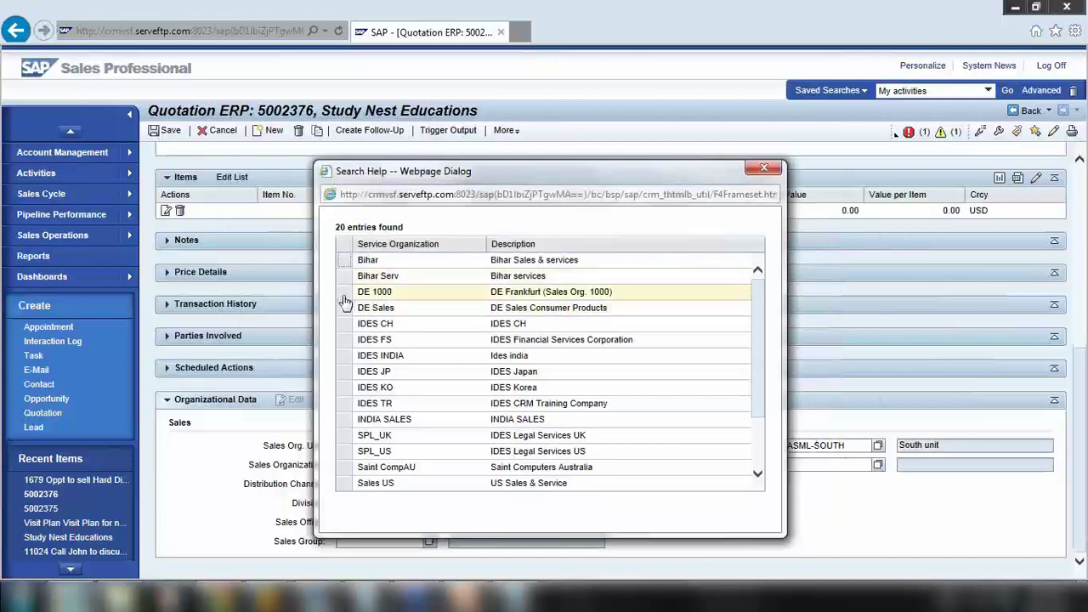
left_click(345, 293)
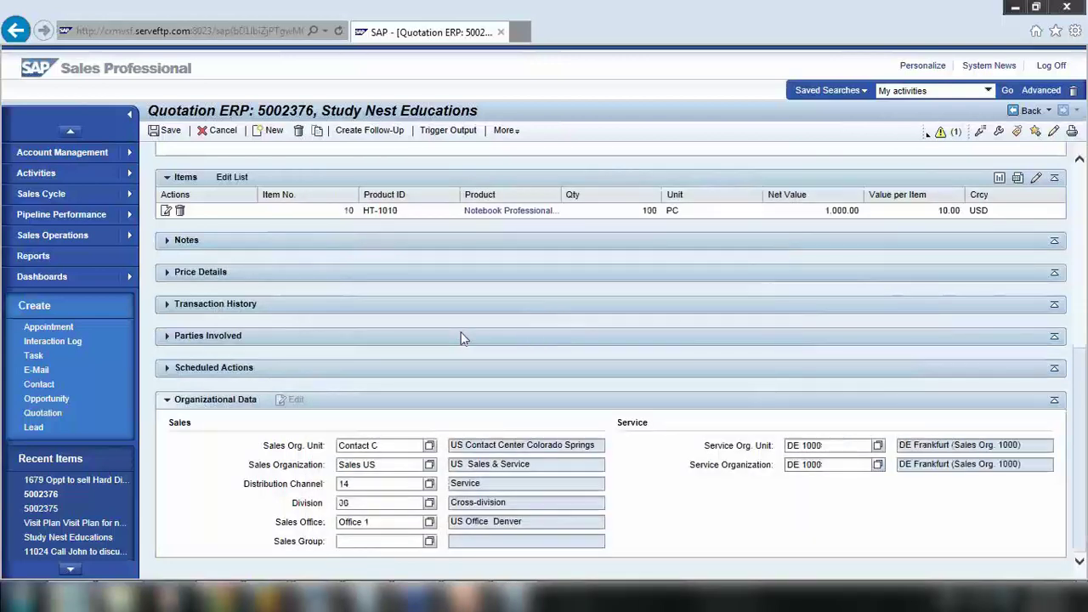
scroll(421, 307, "up", 3)
scroll(420, 307, "up", 4)
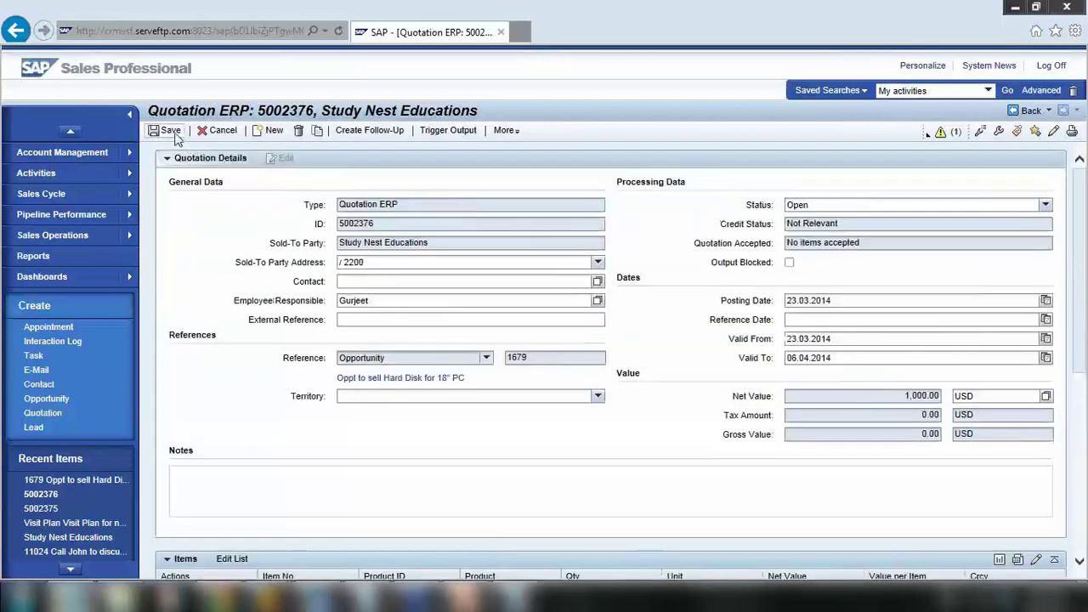
key("ctrl+s")
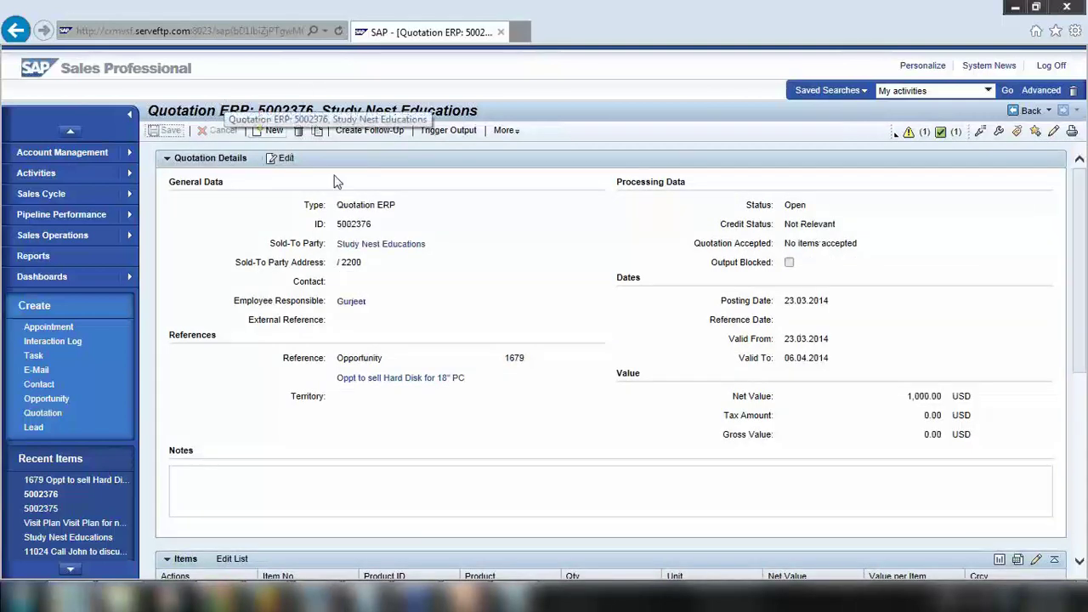
- Create a Standard Order follow-up from quotation 5002376 with its item, and start entering the Sold-To Party
left_click(359, 131)
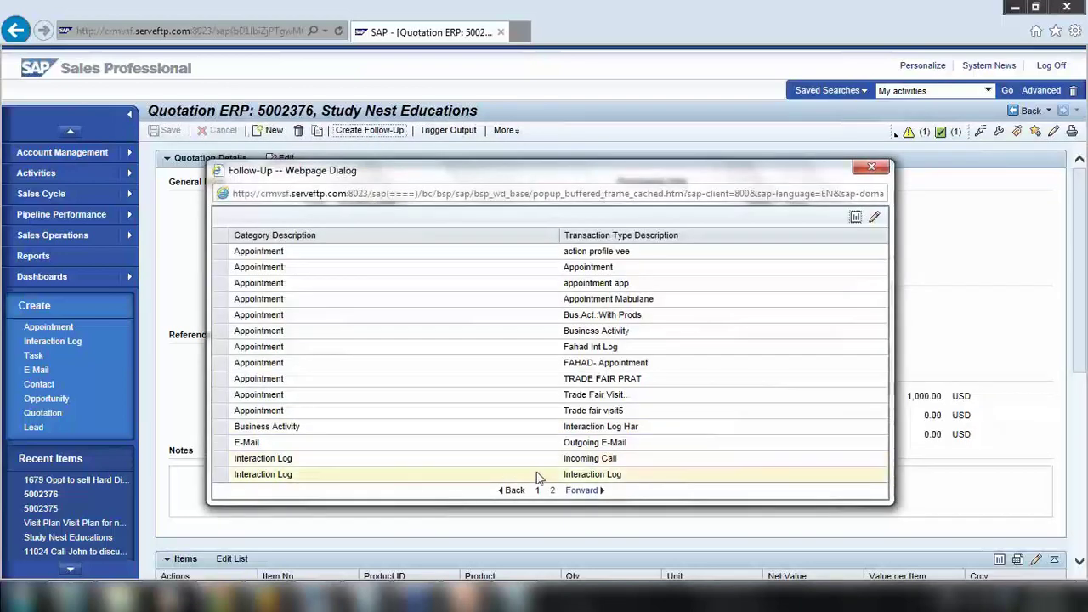
left_click(583, 492)
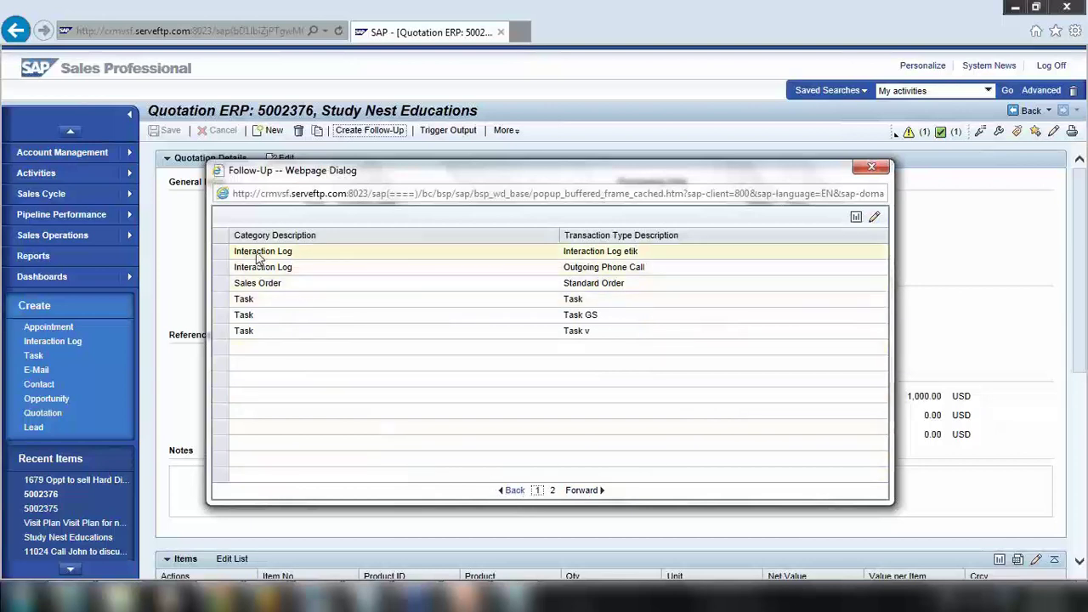
left_click(222, 284)
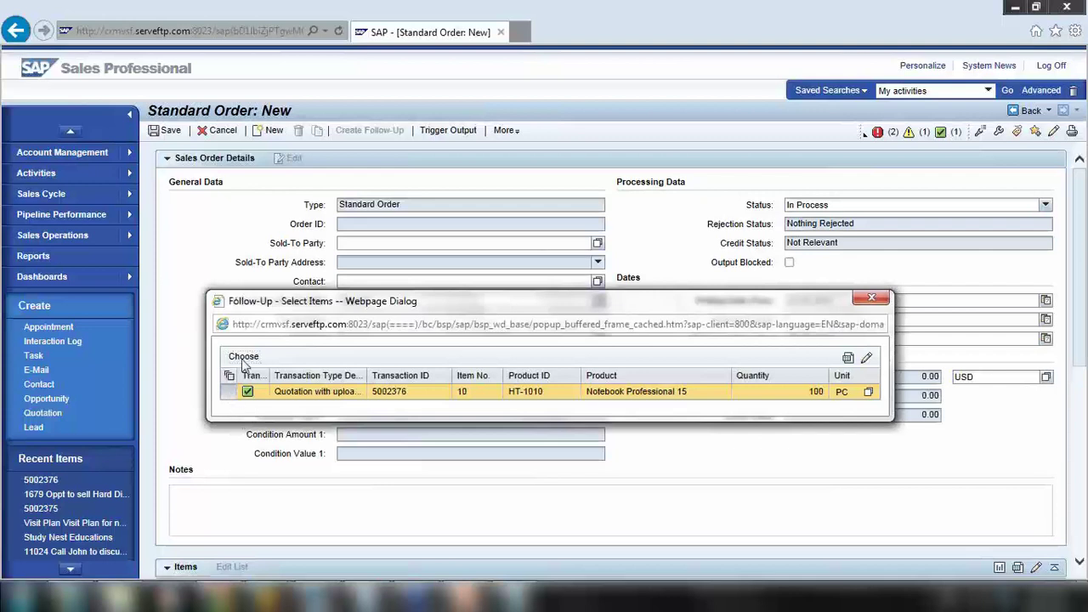
left_click(232, 392)
left_click(233, 392)
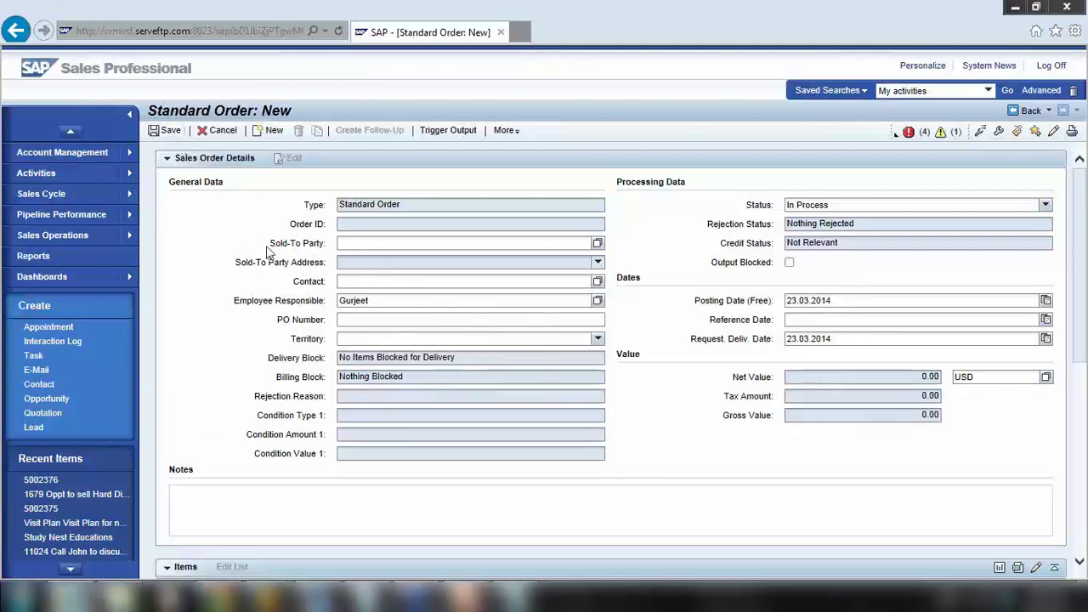
left_click(166, 130)
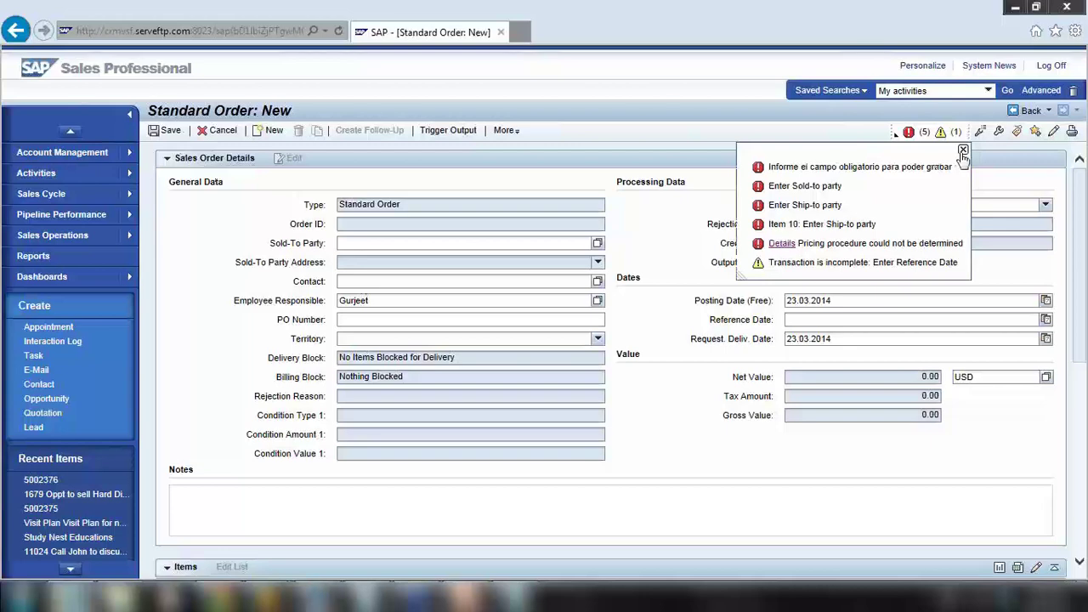
scroll(371, 251, "down", 5)
scroll(407, 257, "up", 5)
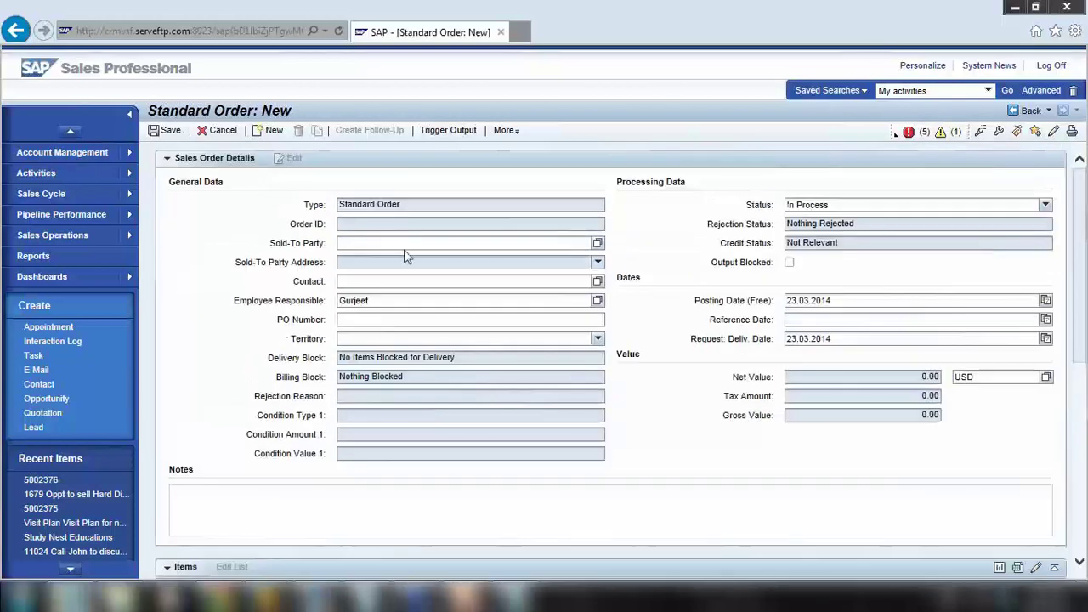
left_click(360, 243)
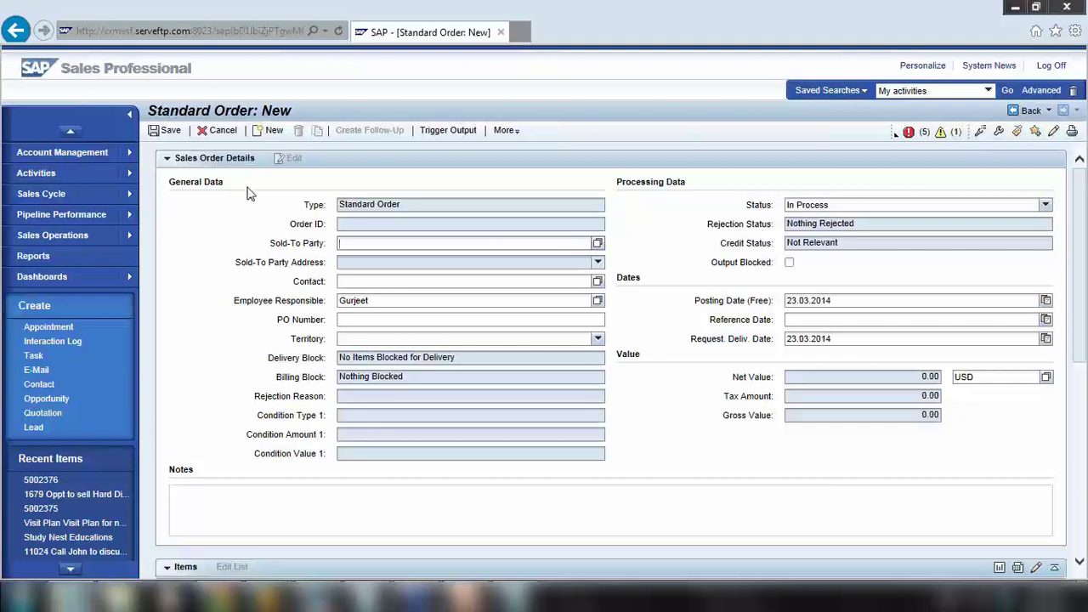
- Highlight Opportunity, Quotation and Sales Order in the Notepad outline
left_click(515, 597)
key("Left")
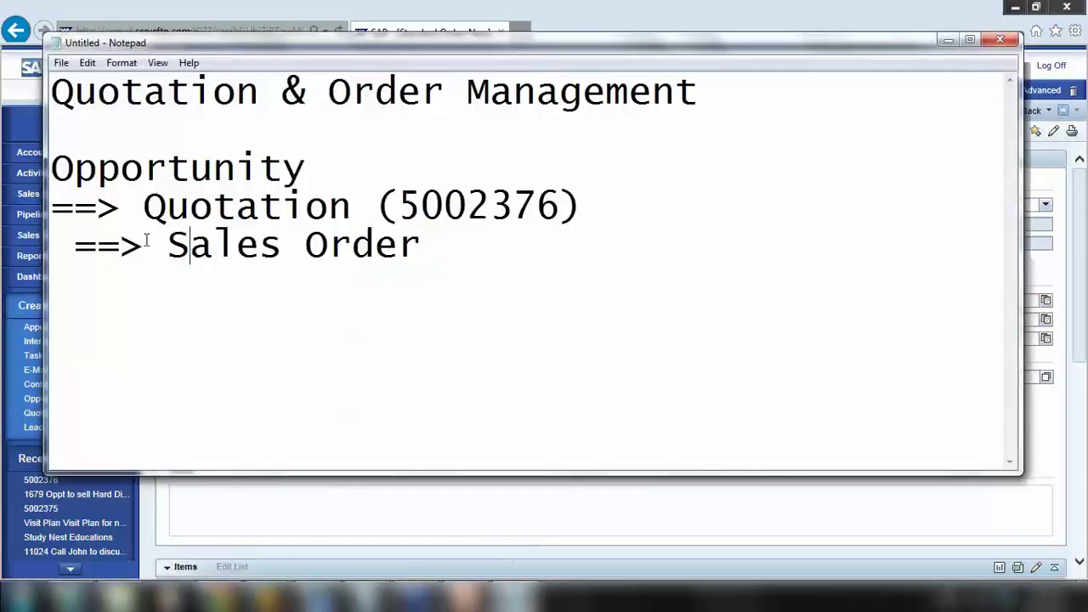
left_click_drag(68, 168, 213, 170)
double_click(191, 211)
left_click_drag(190, 245, 393, 245)
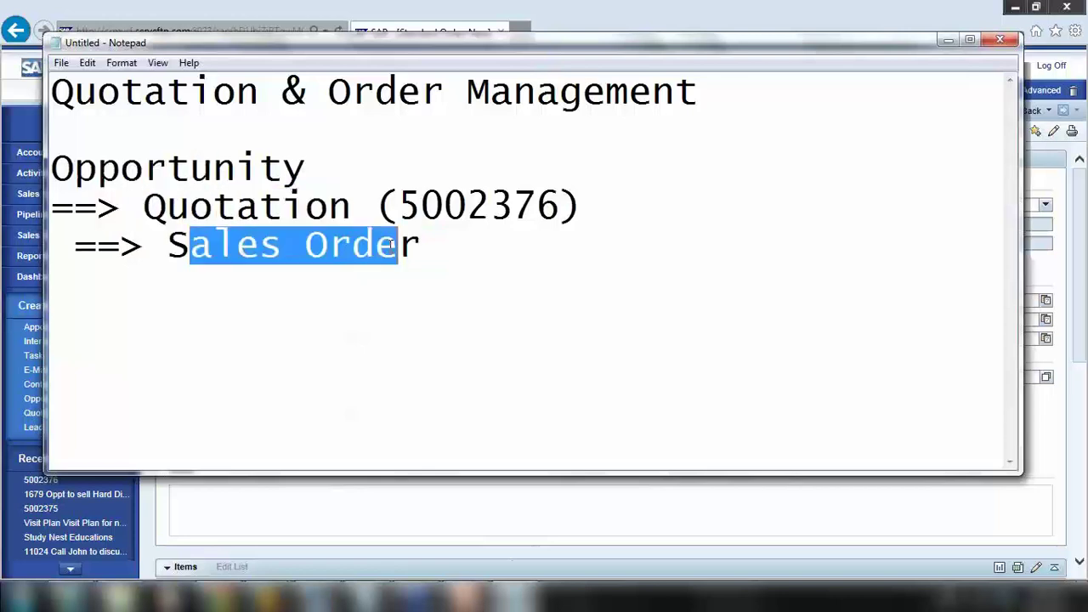
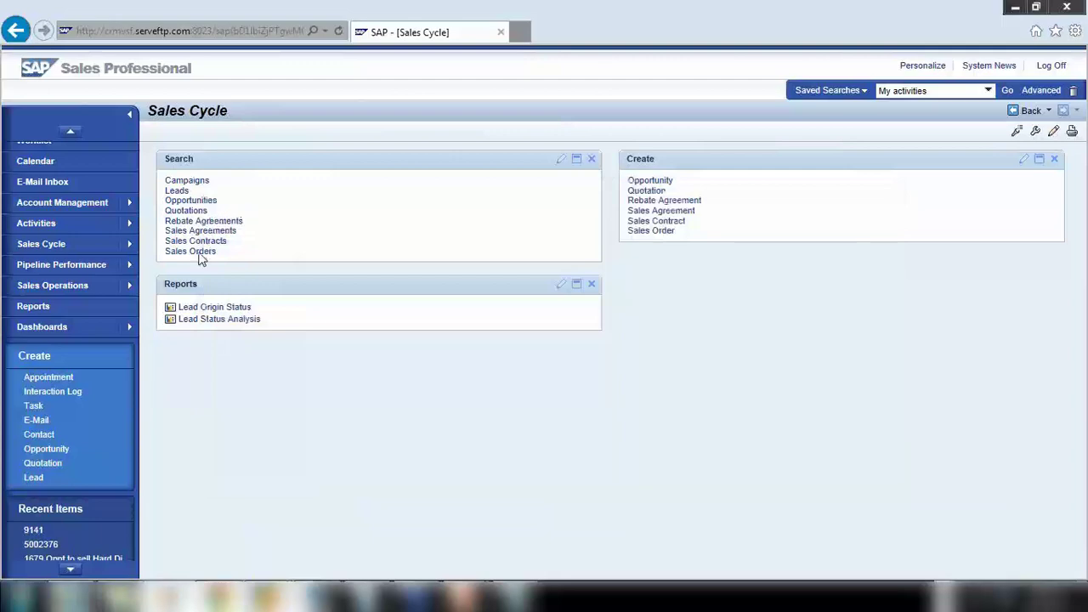
- Create a new ERP quotation and add Attachments to its displayed assignment blocks
left_click(204, 253)
scroll(204, 408, "down", 3)
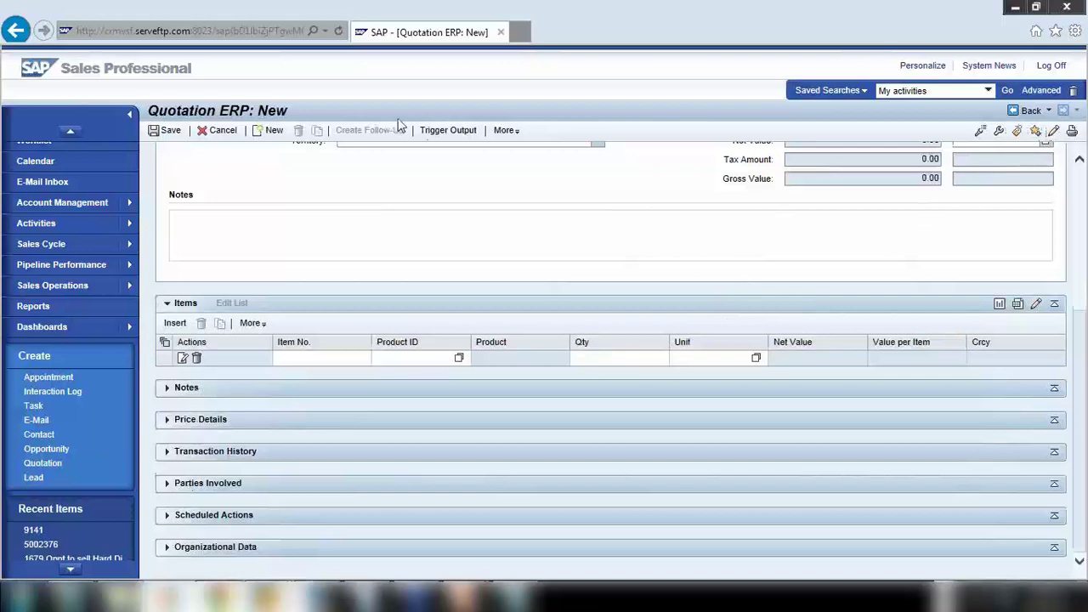
left_click_drag(696, 153, 987, 227)
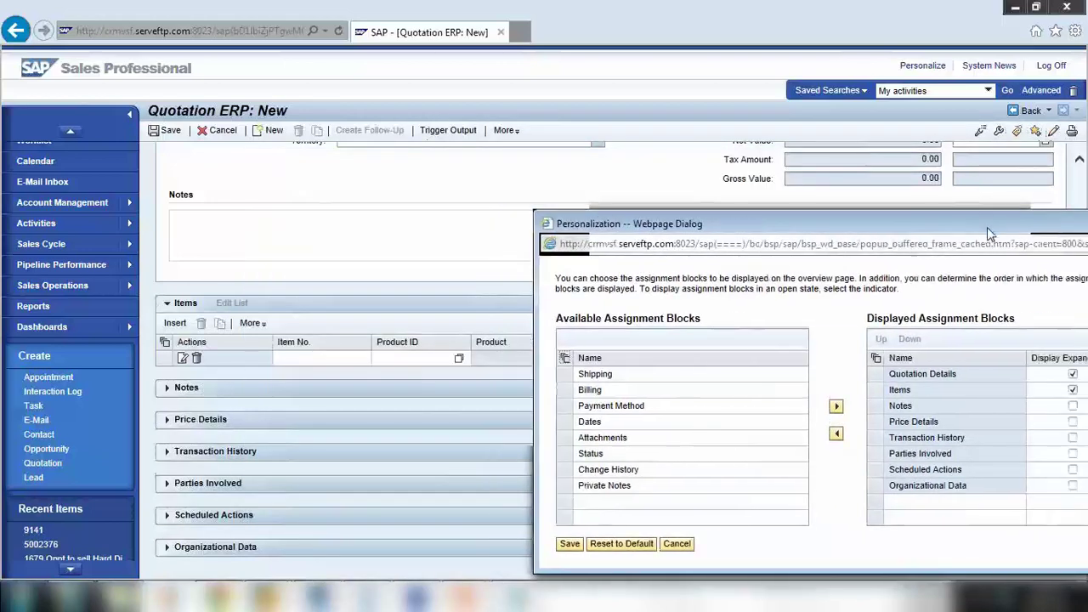
left_click(730, 440)
left_click(836, 406)
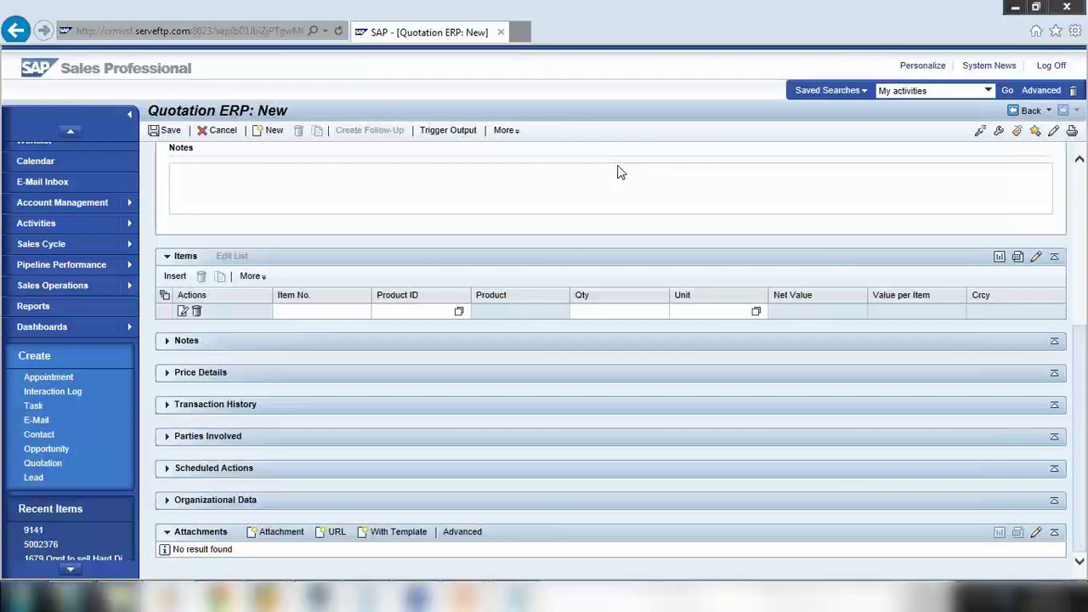
- In the Notepad notes, highlight the Opportunity to Sales Order chain
left_click(515, 600)
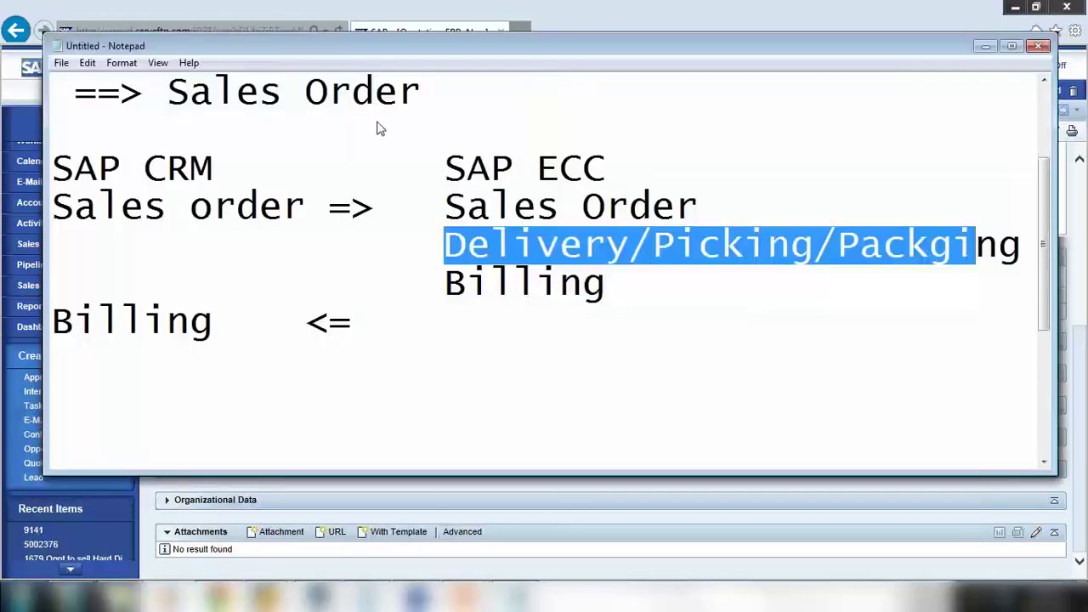
left_click(272, 145)
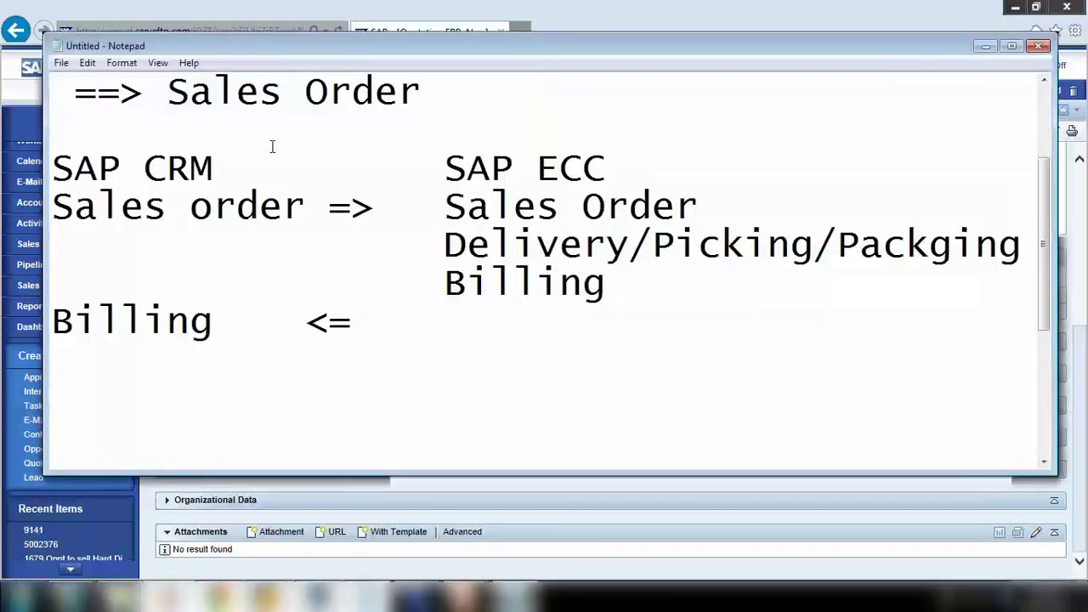
scroll(272, 146, "up", 2)
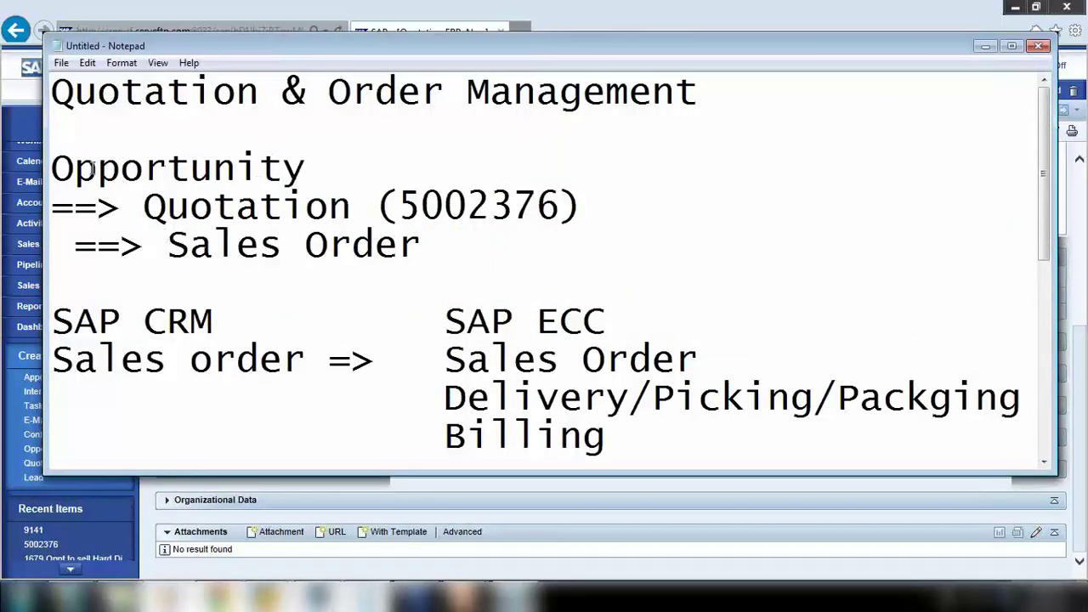
left_click_drag(75, 167, 406, 240)
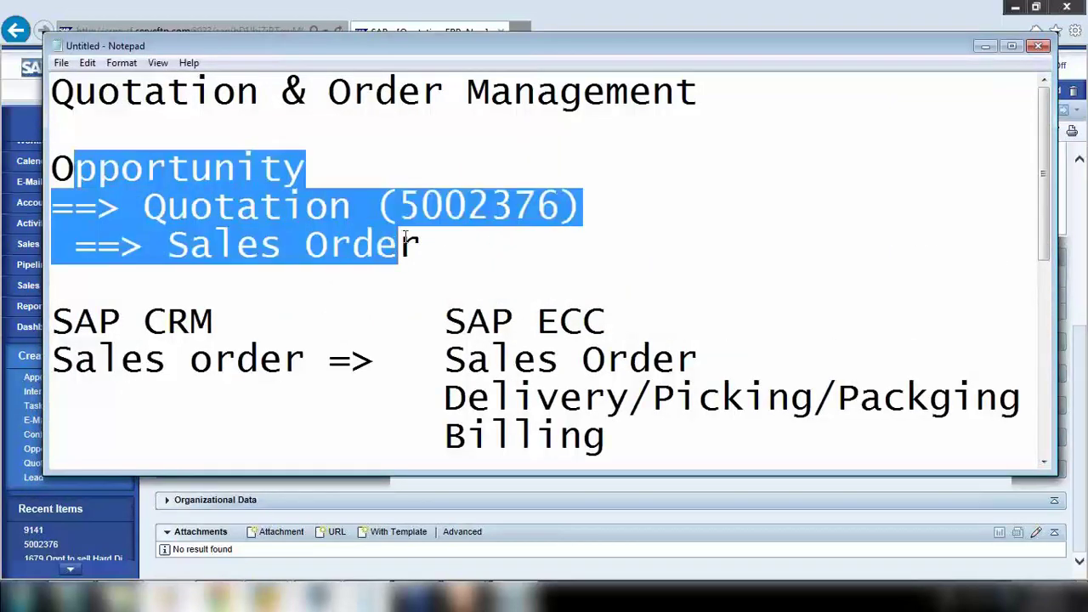
scroll(398, 233, "down", 3)
scroll(260, 201, "up", 3)
- Below '==> Sales Order', add a 'Quote 1' line followed by '==> quote 2'
left_click(100, 295)
key("Return")
key("Return")
key("Return")
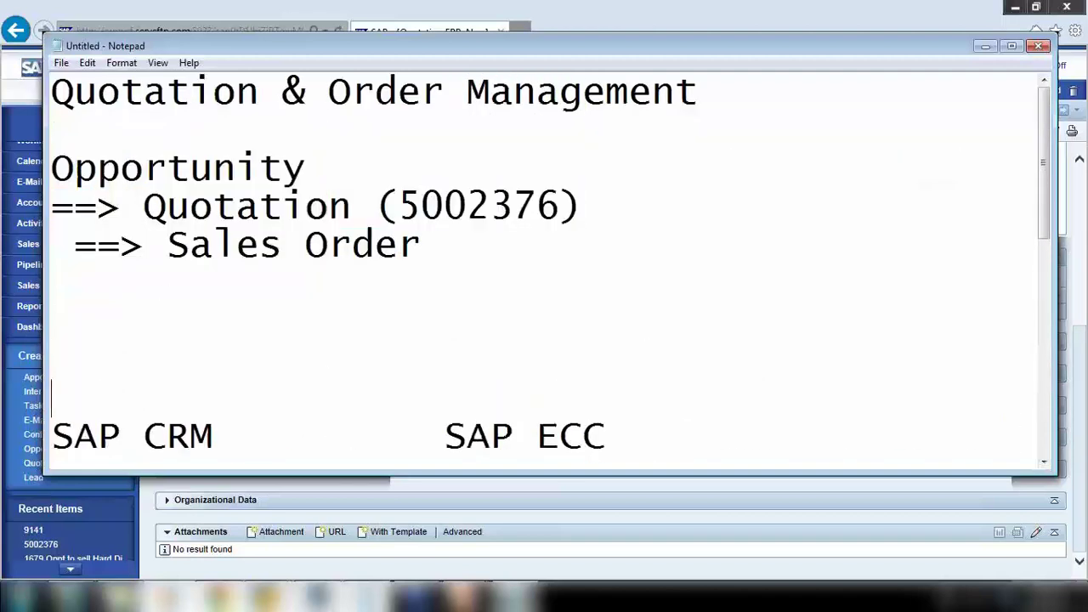
left_click(73, 332)
type("Quote")
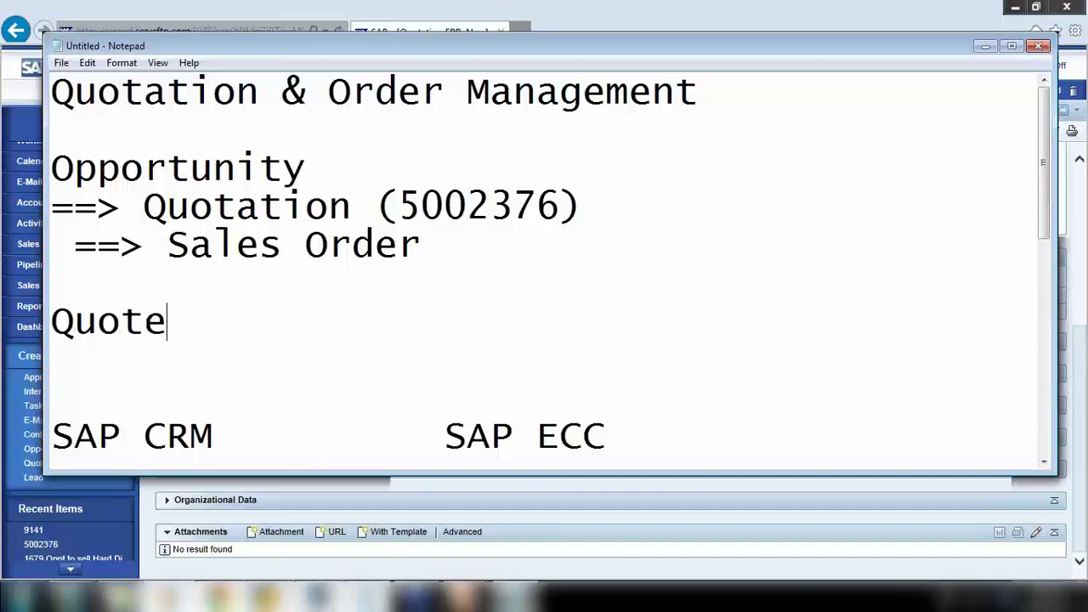
type(" 1")
key("Return")
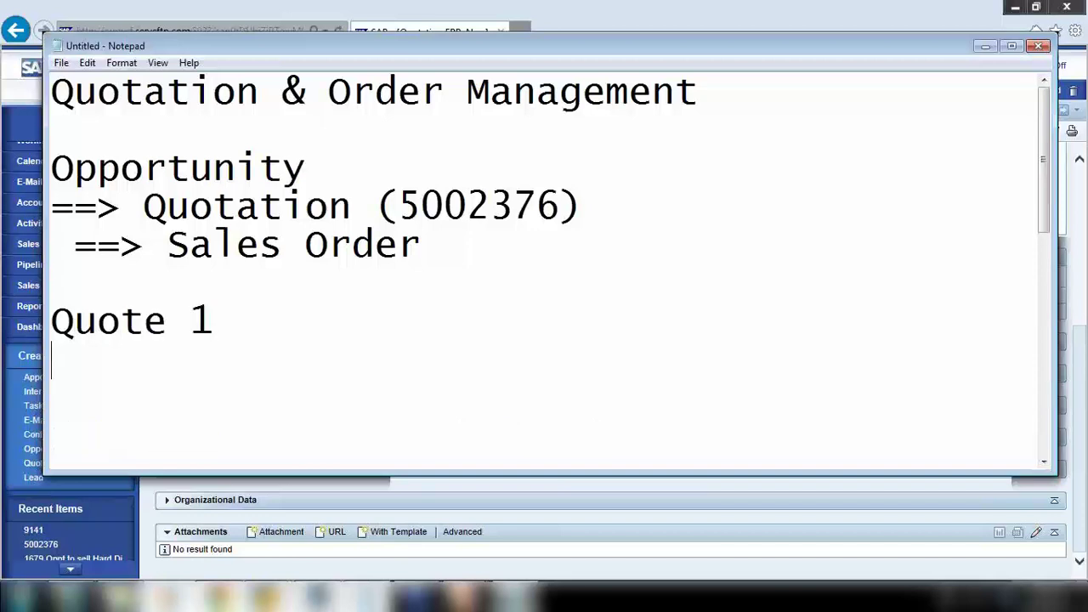
type("==> ")
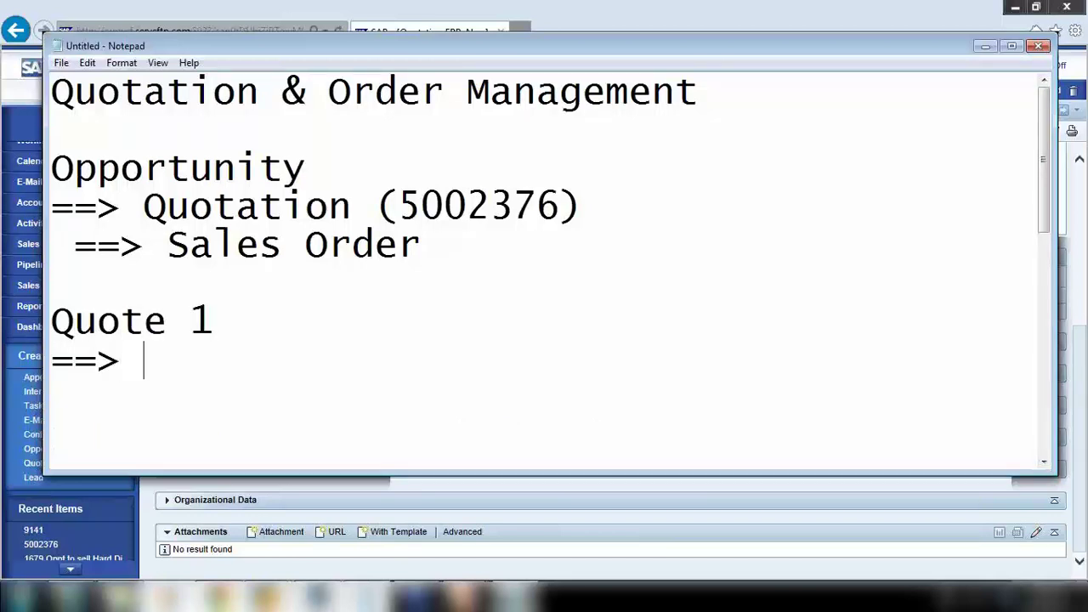
type("qu")
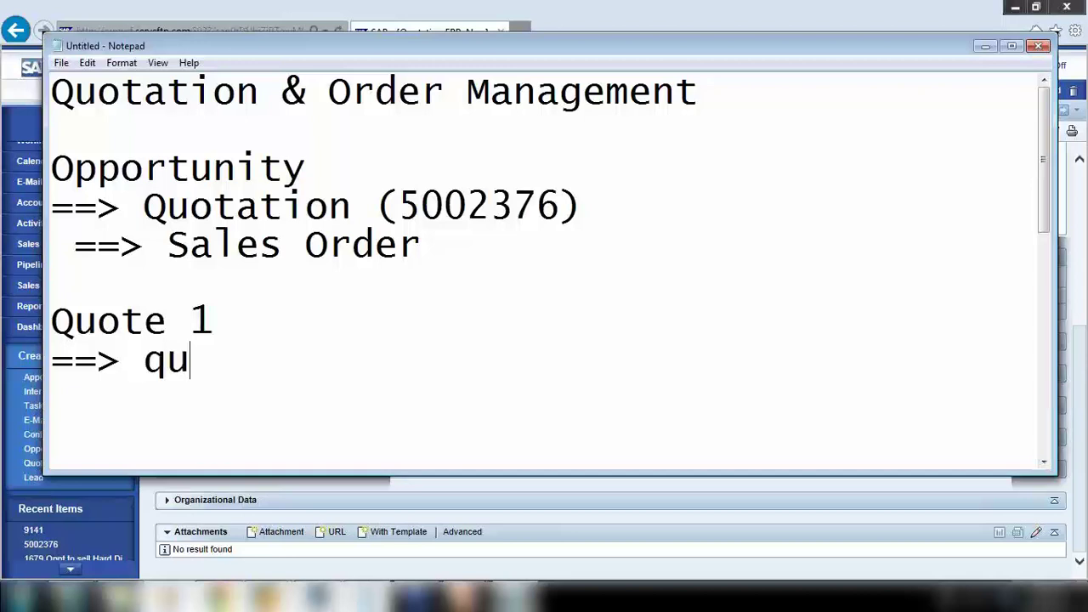
type("ote ")
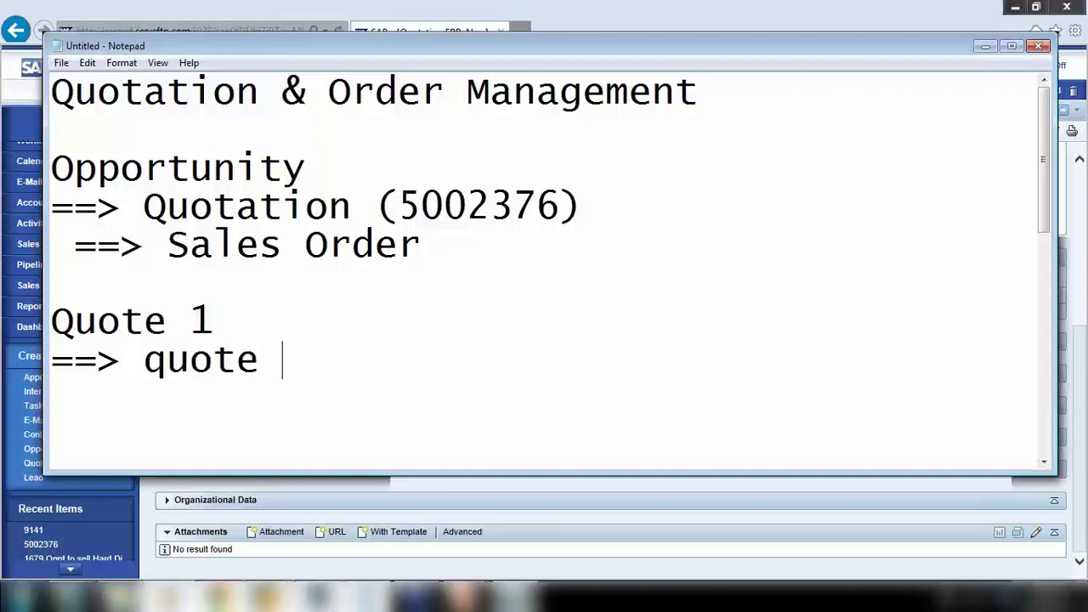
type("2")
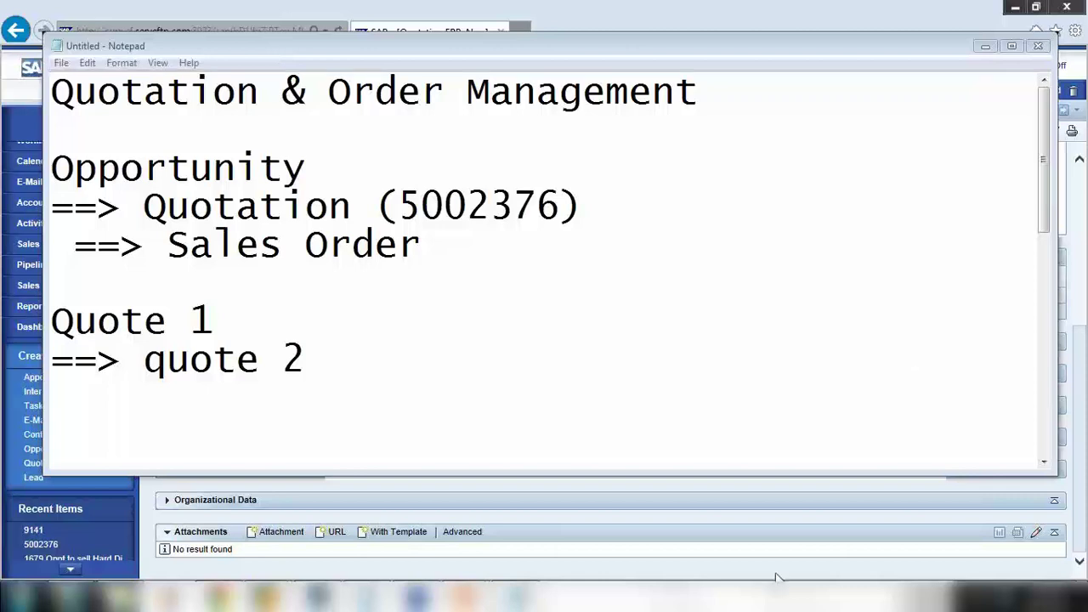
- In SAP GUI, return to the start screen with /n and open the SAP Reference IMG tree
left_click(367, 532)
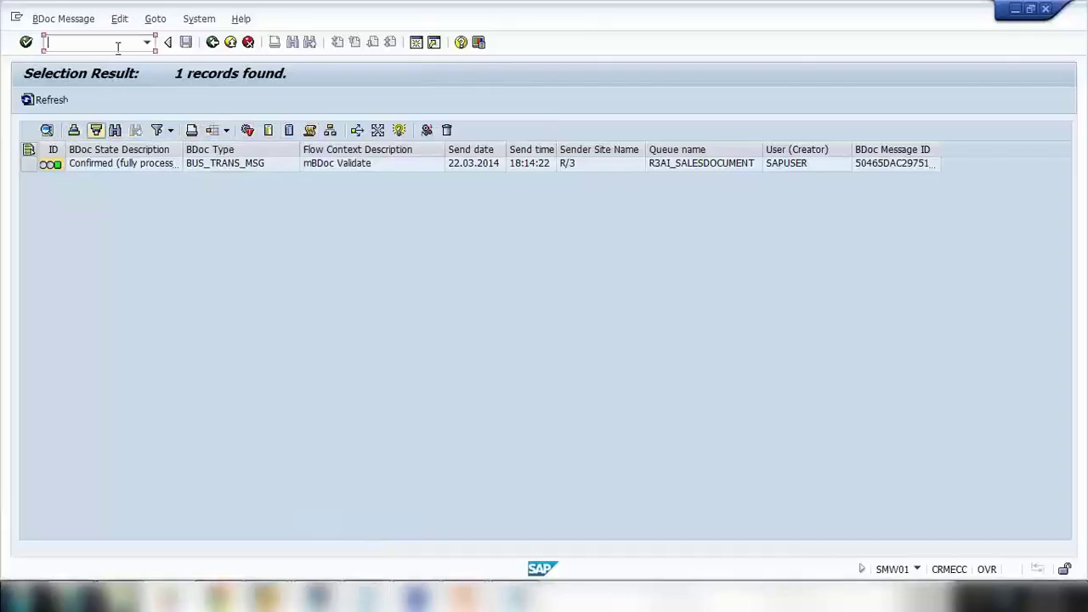
type("/n")
key("Return")
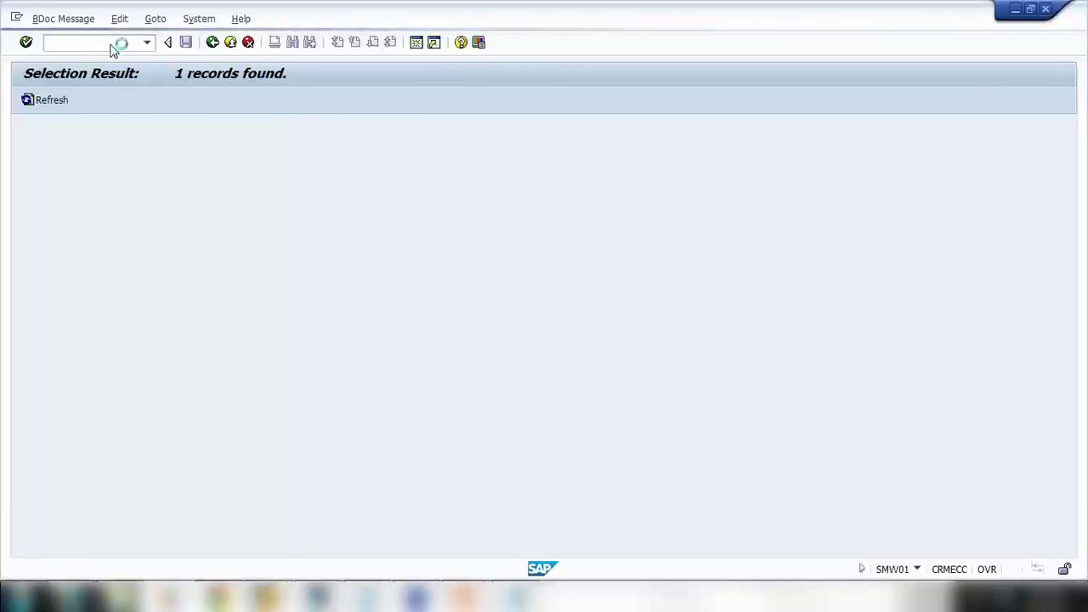
type("smw01")
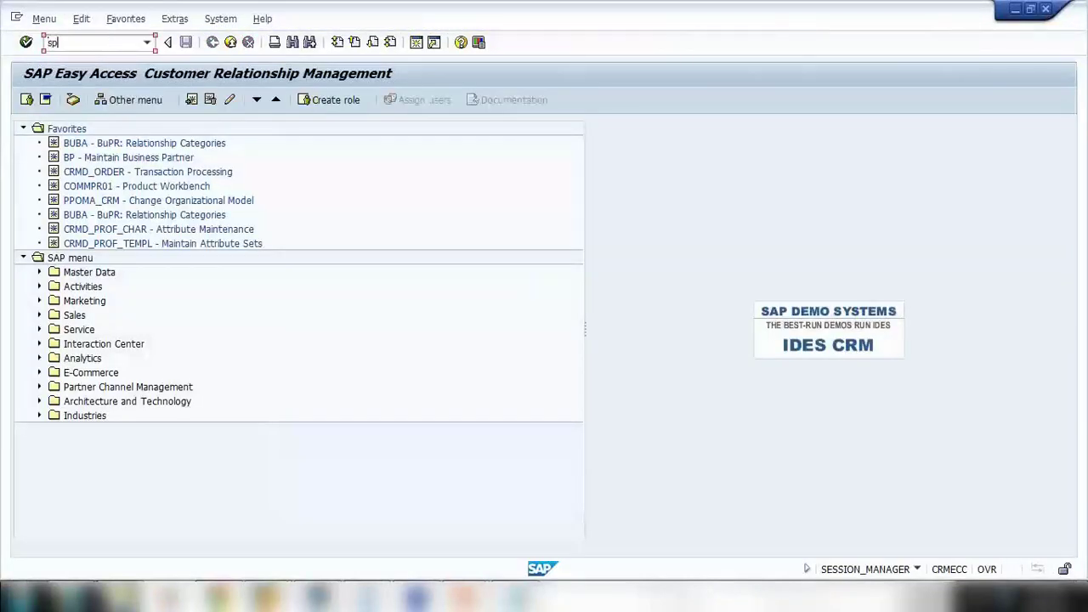
key("Return")
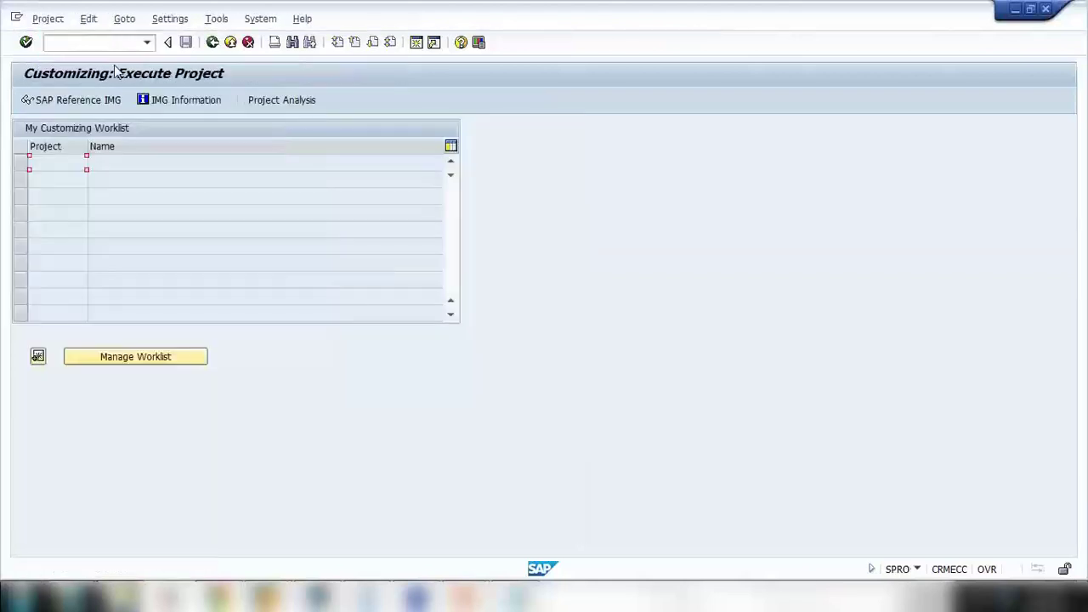
left_click(91, 103)
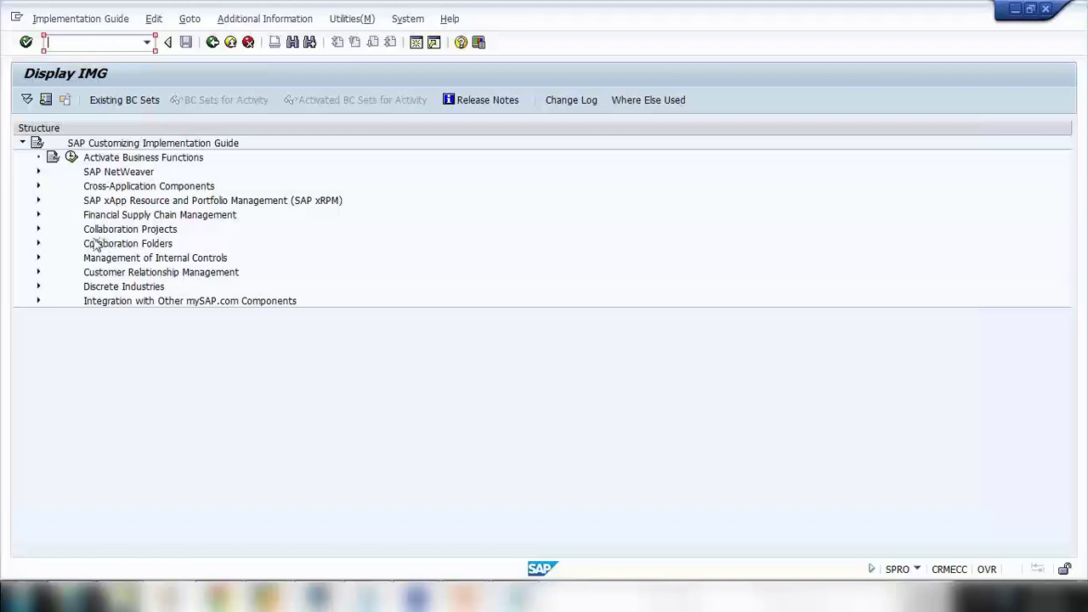
- Switch from SAP GUI to the Quotation & Order Management presentation slide
left_click(72, 597)
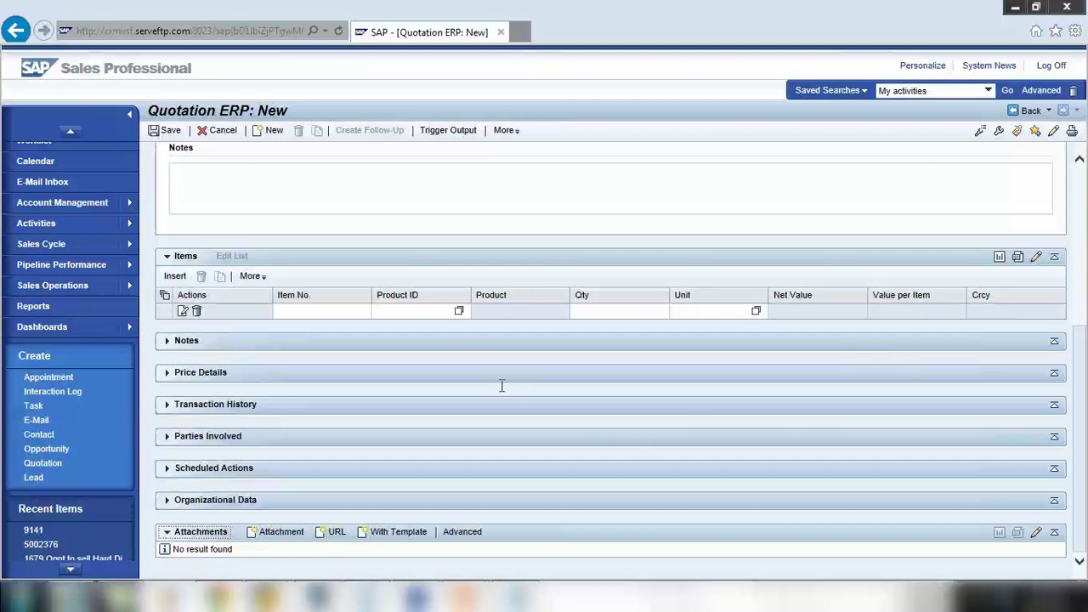
left_click(466, 595)
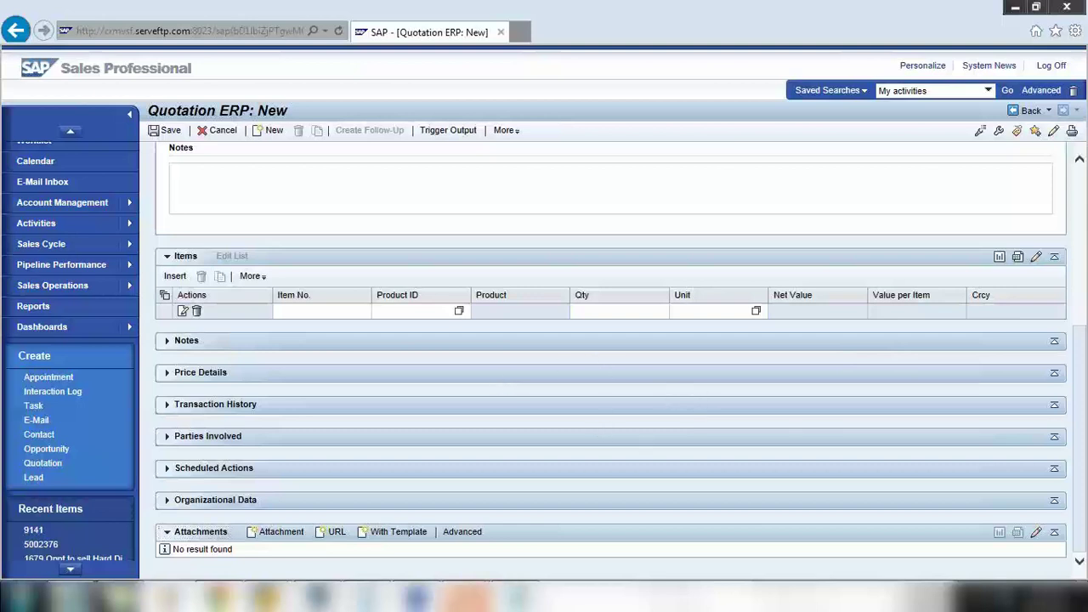
mouse_move(466, 595)
left_click(311, 459)
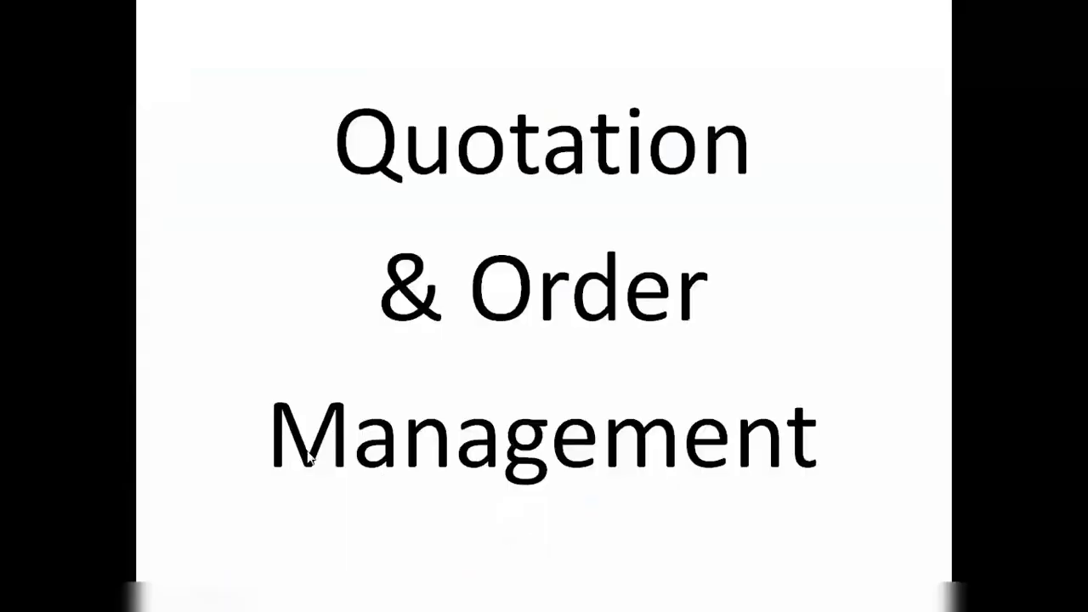
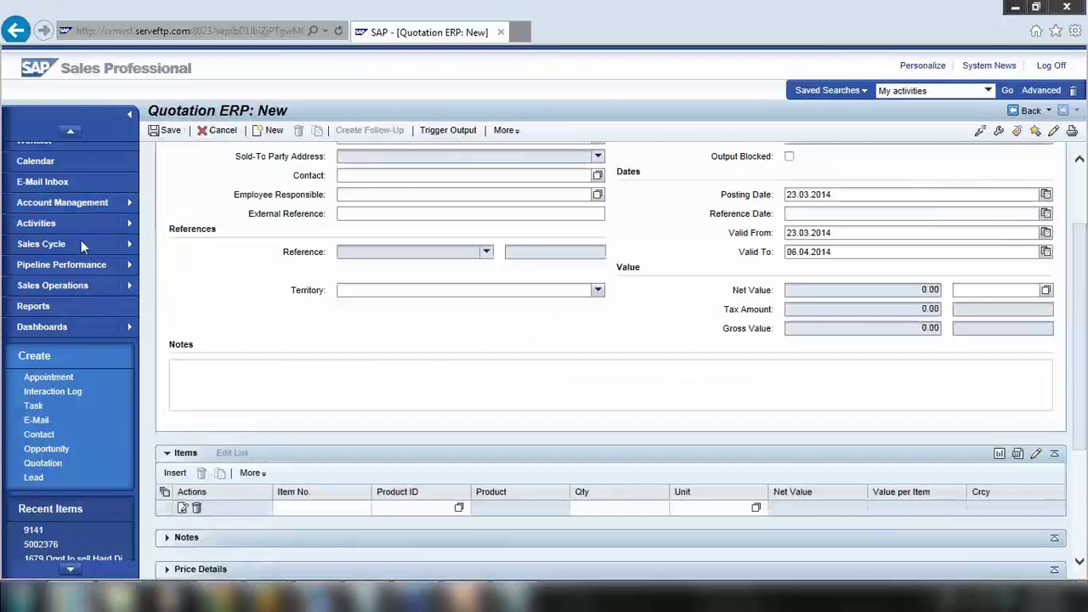
- Abandon the blank Quotation ERP page and reload CRM Web UI to the business role selection
left_click(81, 240)
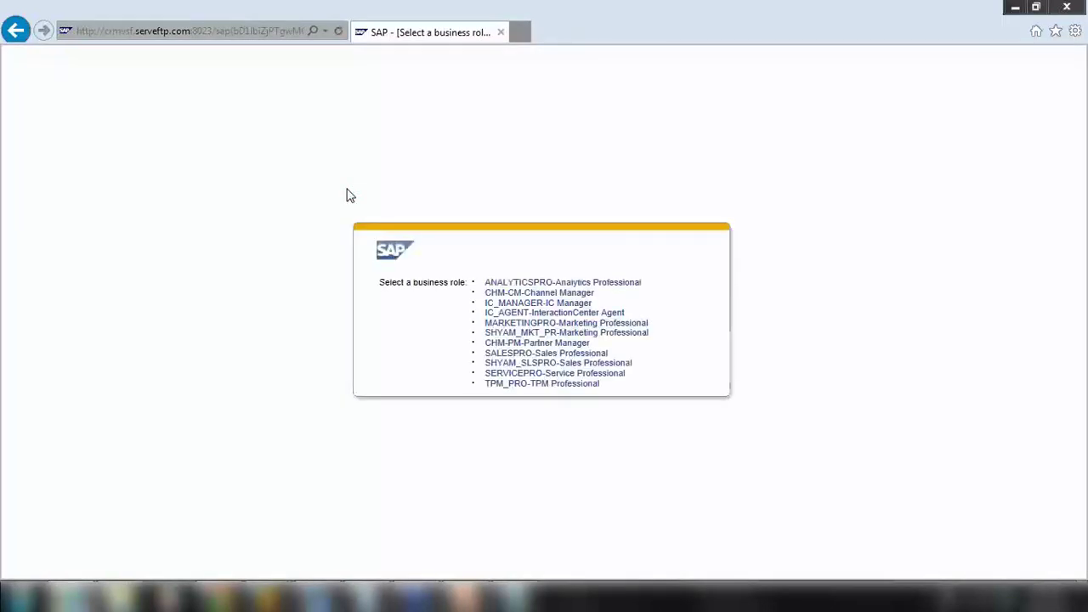
- Re-enter as SALESPRO Sales Professional, open Sales Cycle, then switch over to the Notepad notes
left_click(570, 355)
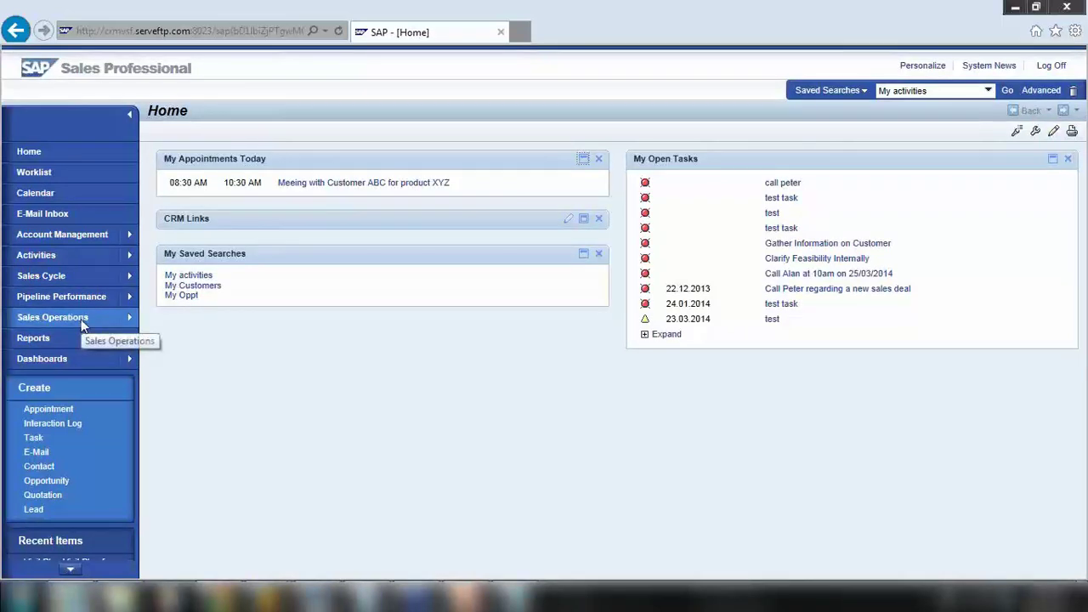
left_click(80, 277)
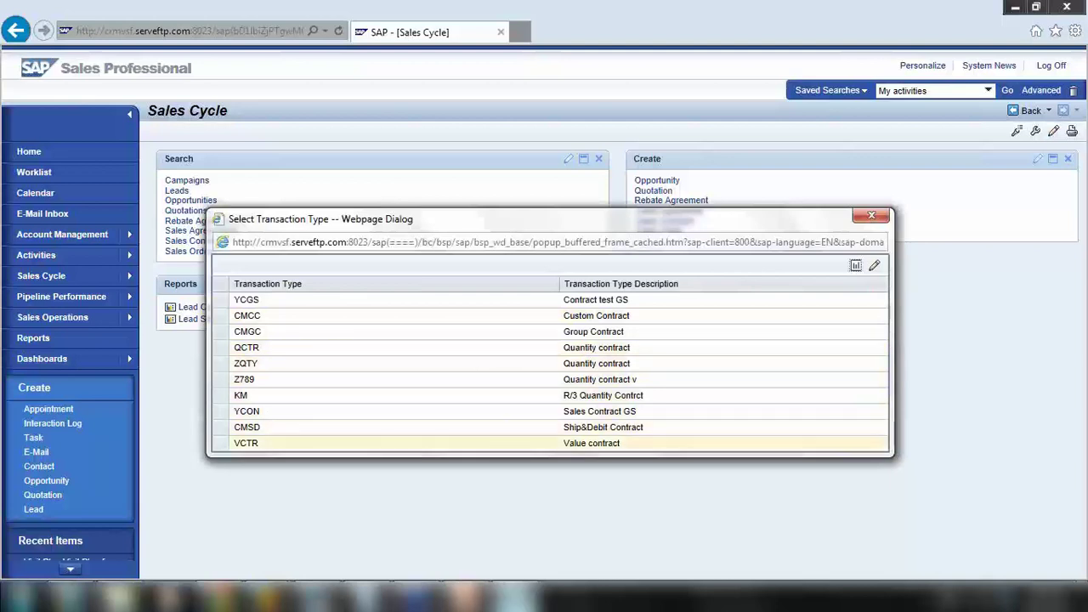
key("alt+Tab")
- Delete the old opportunity-to-order notes, clearing Notepad completely
left_click(186, 300)
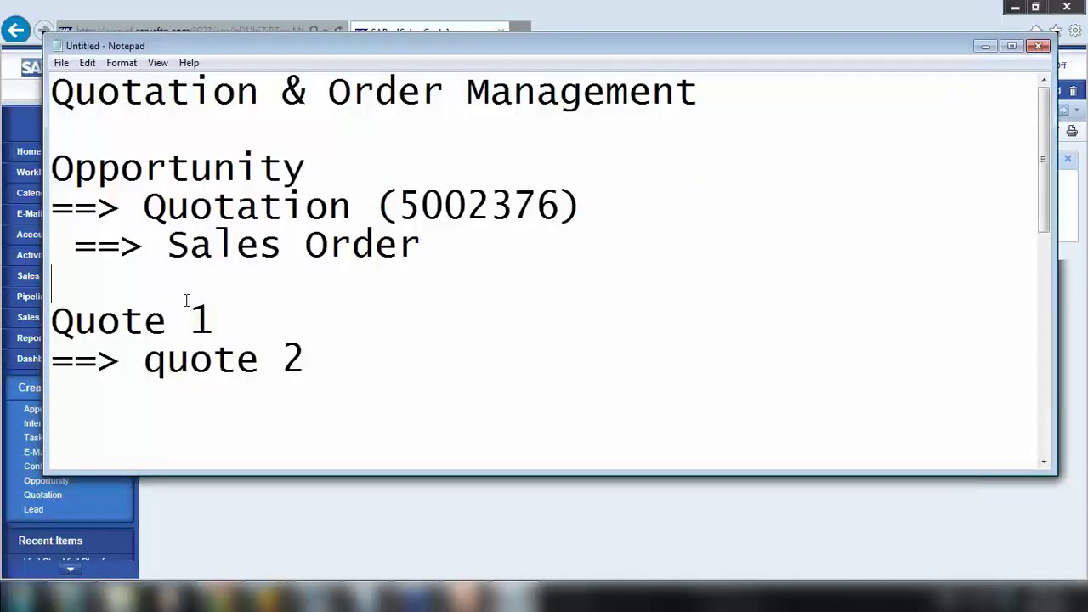
left_click_drag(54, 161, 297, 352)
key("Delete")
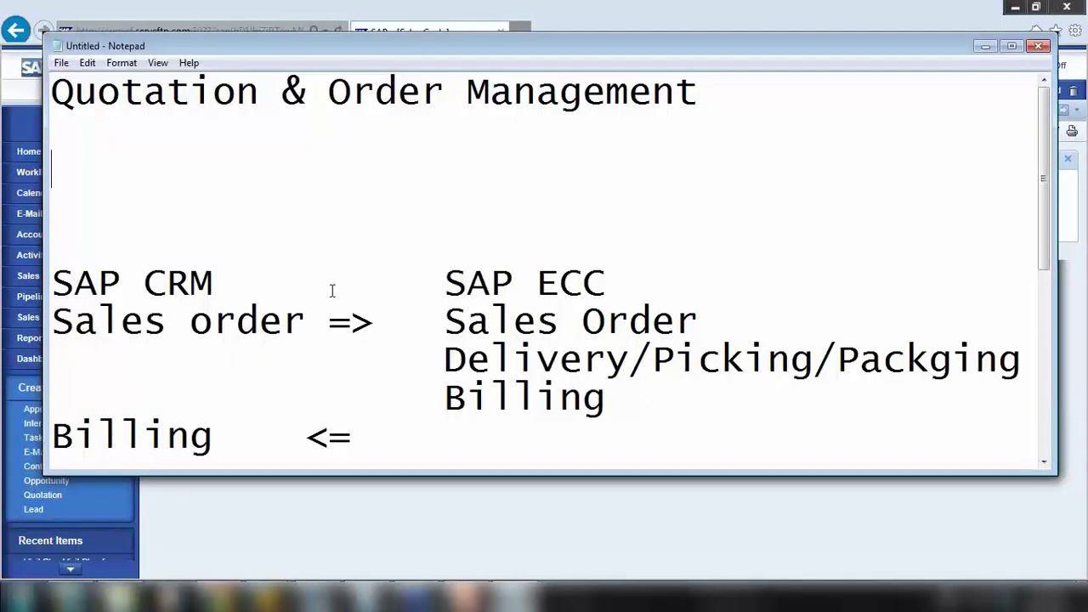
key("ctrl+End")
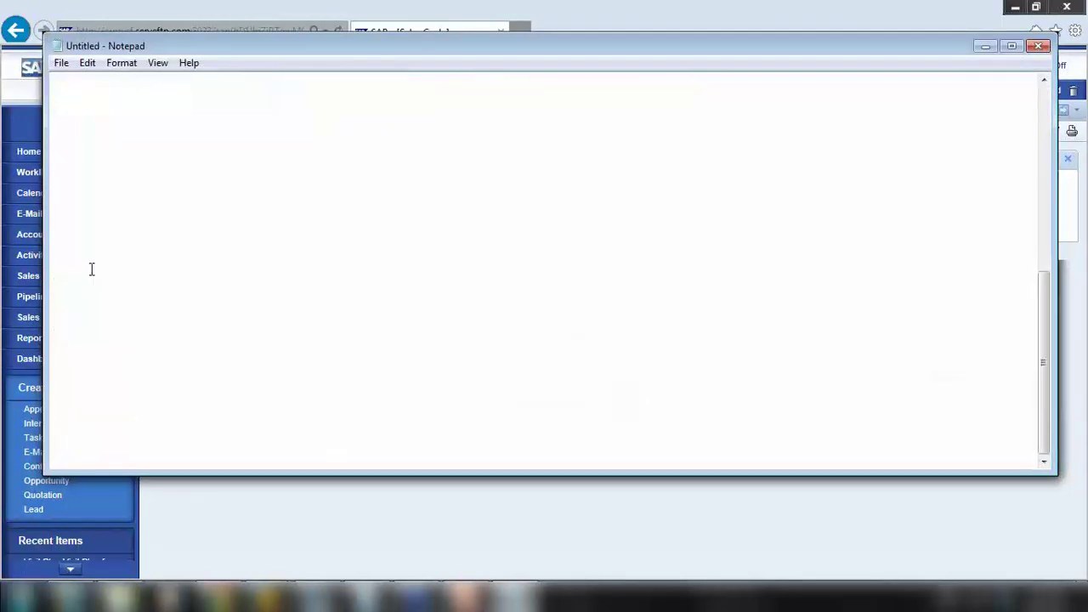
key("ctrl+a")
scroll(122, 209, "up", 5)
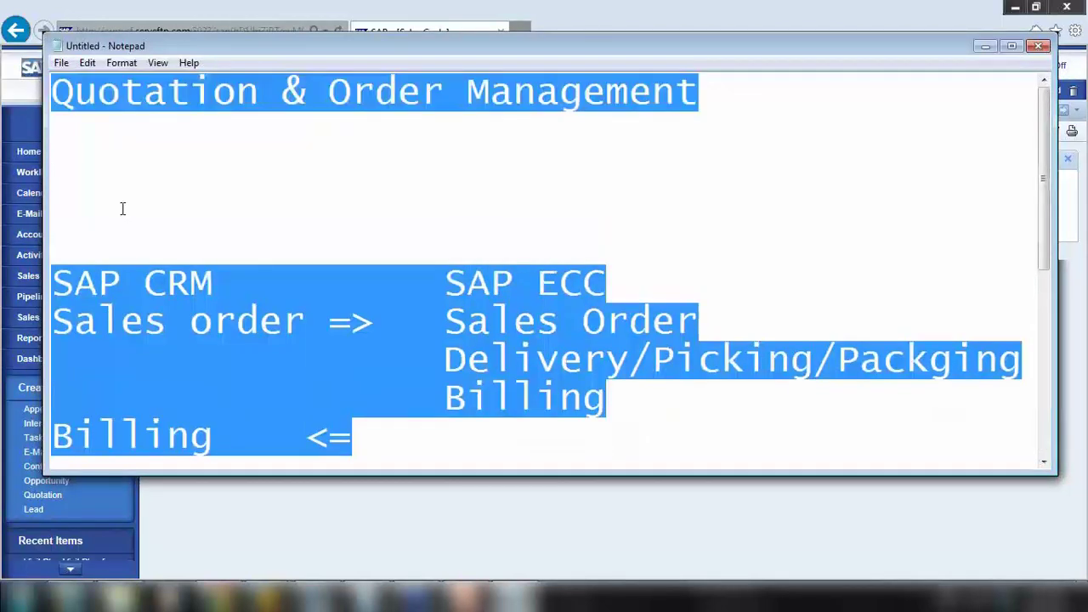
key("Delete")
- Write 'Contract Management' with '1. Quantity contract - 100000pc' and '2. Value Contract - $50000', then minimise Notepad
type("Contra")
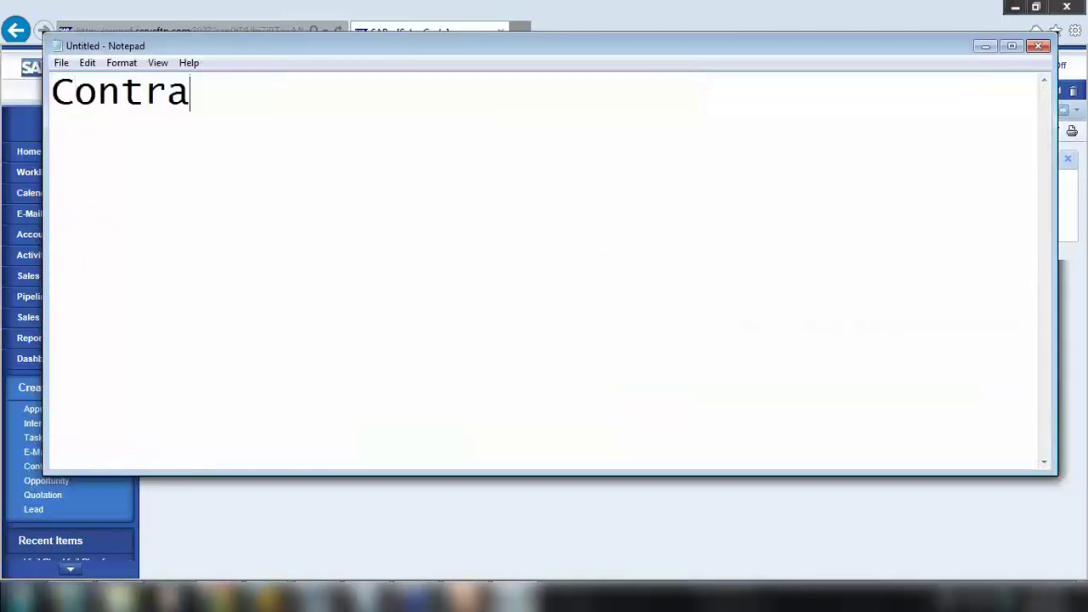
type("ct Managemebt")
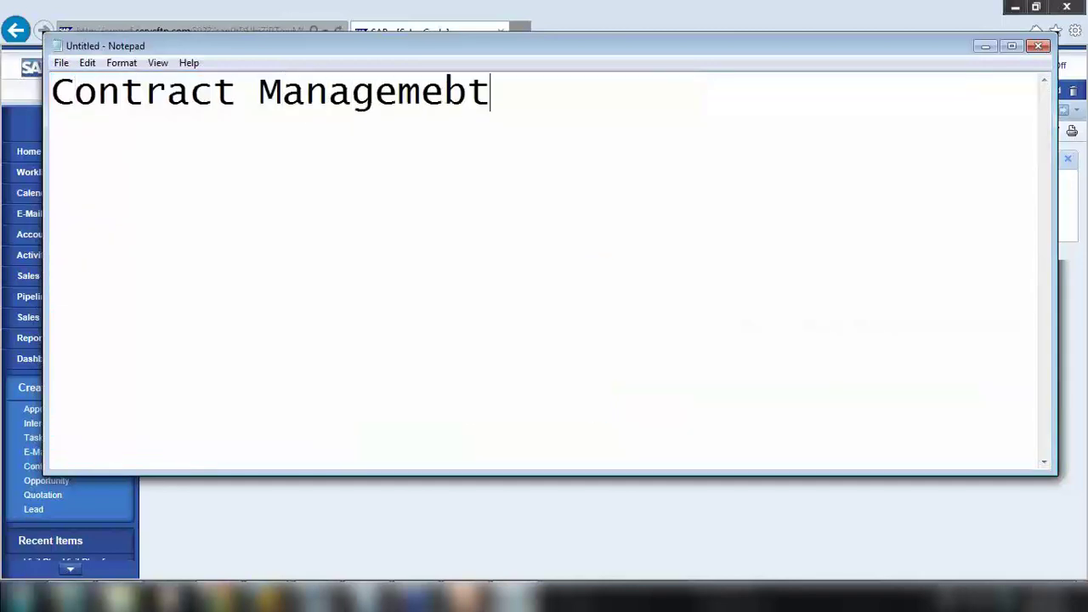
key("BackSpace")
key("BackSpace")
type("nt")
key("Return")
key("Return")
type("1. ")
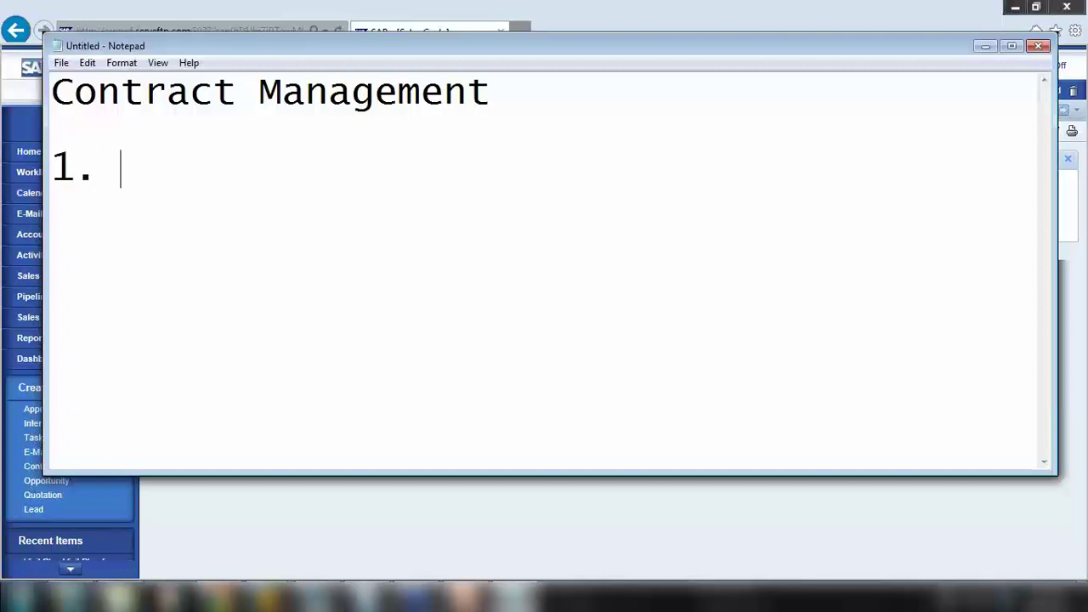
type("Quan")
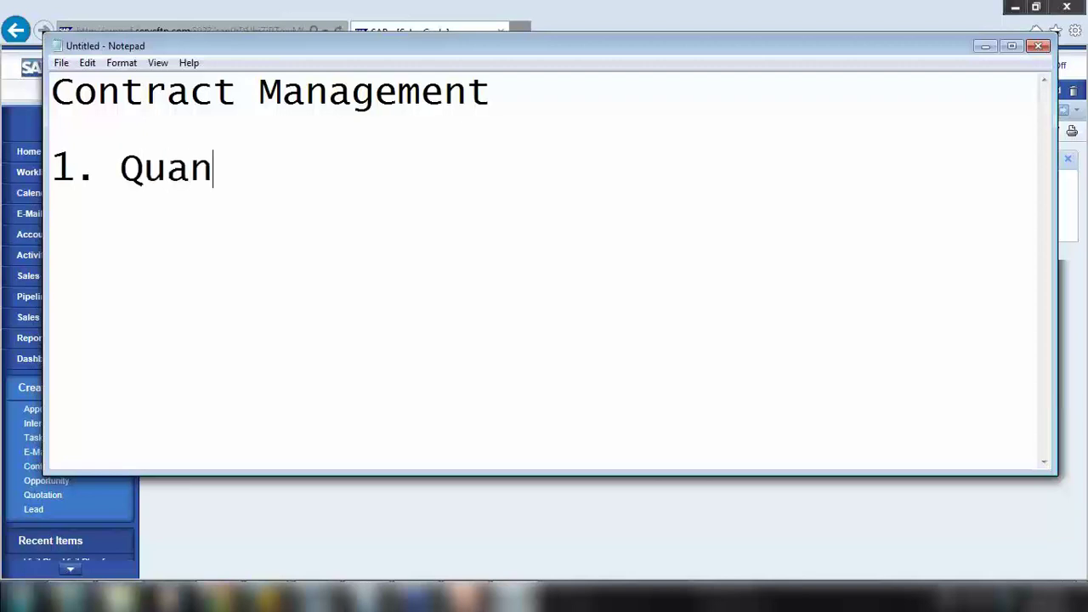
type("tity contract")
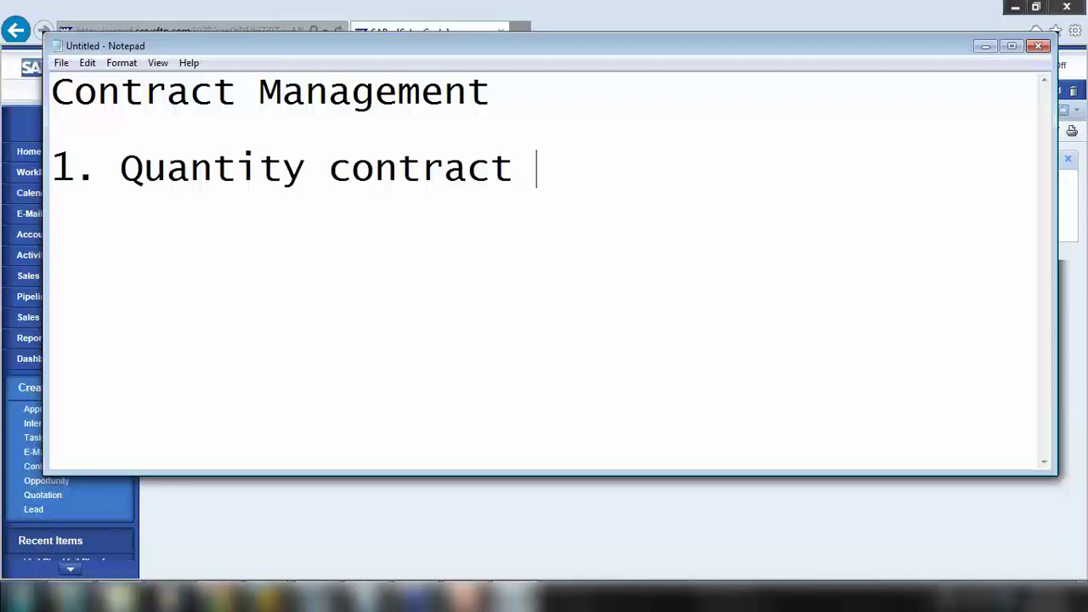
type(" - 100000")
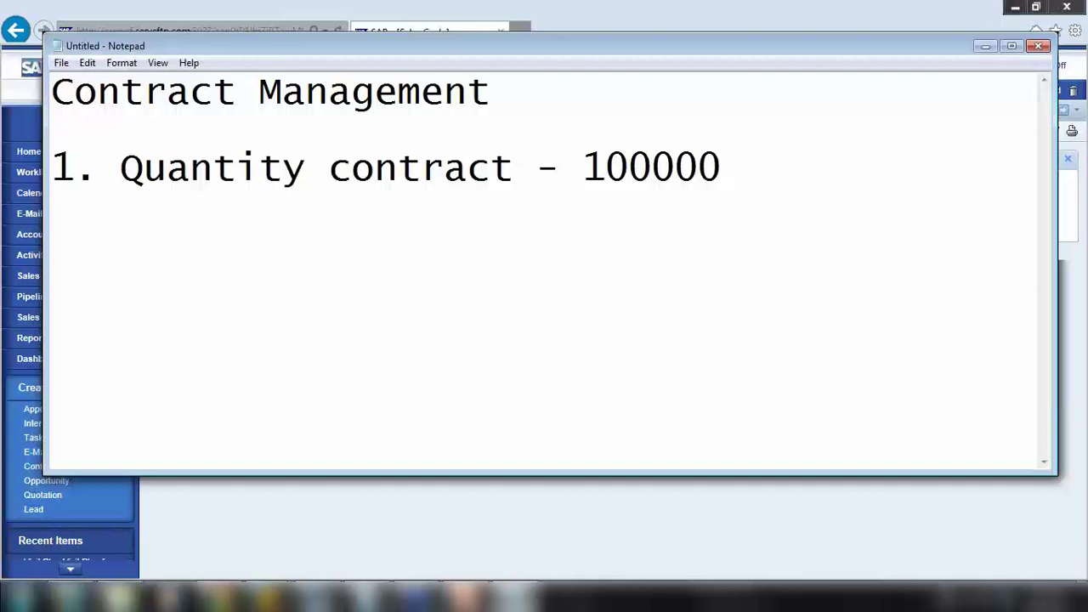
type("pc  ")
type("2.")
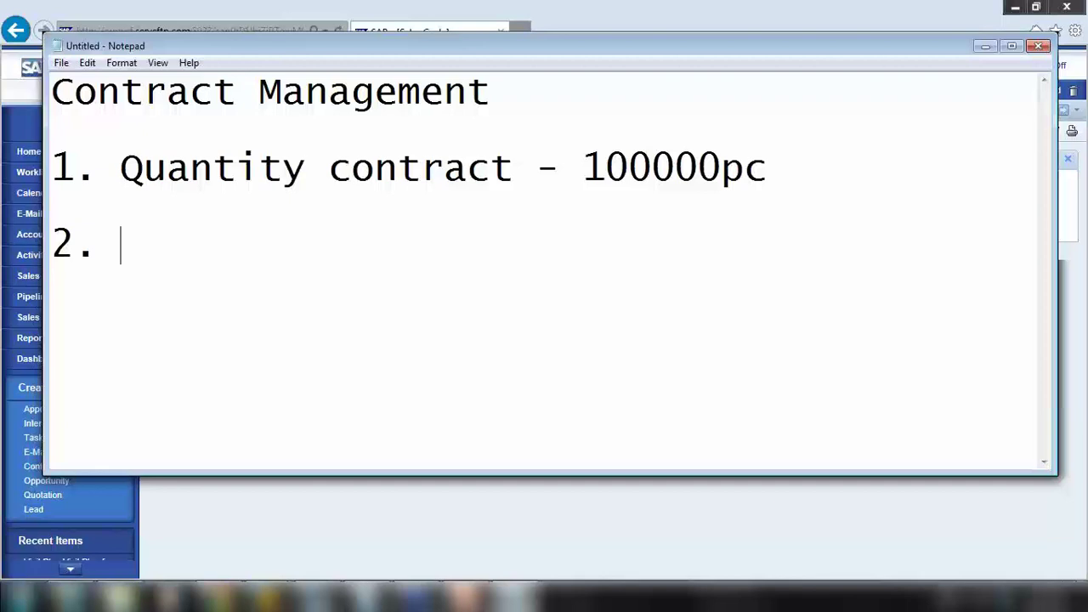
type("Valu")
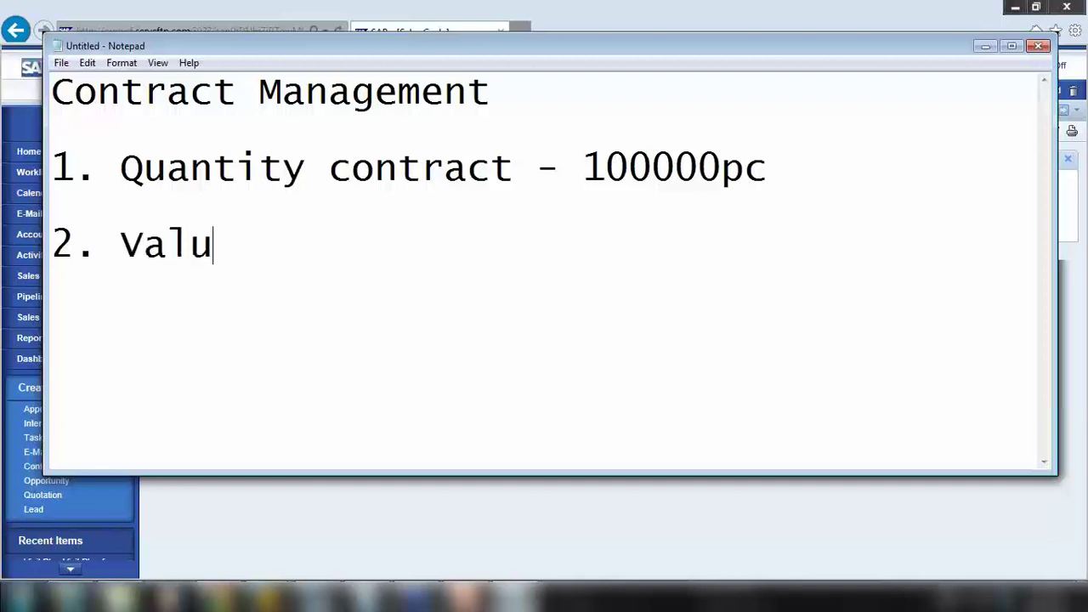
type("e Contract")
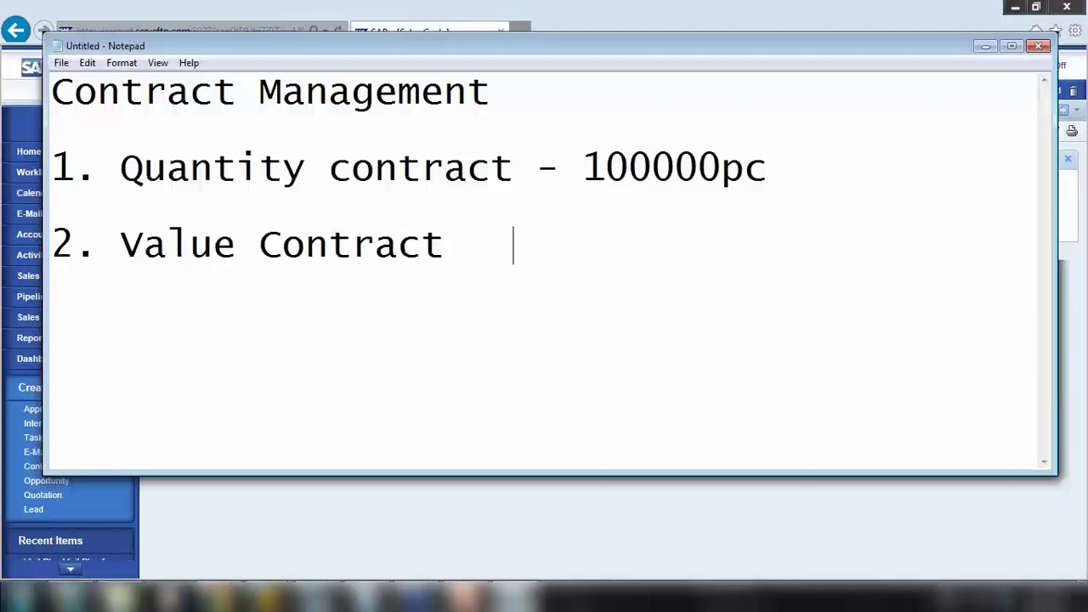
key("BackSpace")
key("BackSpace")
type("- $50000")
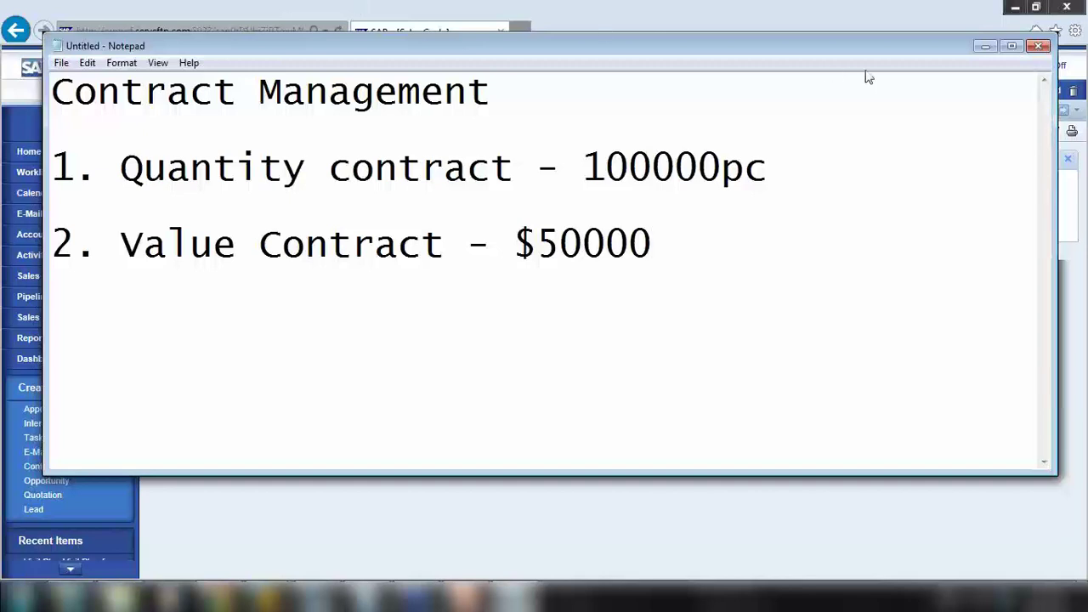
left_click(985, 46)
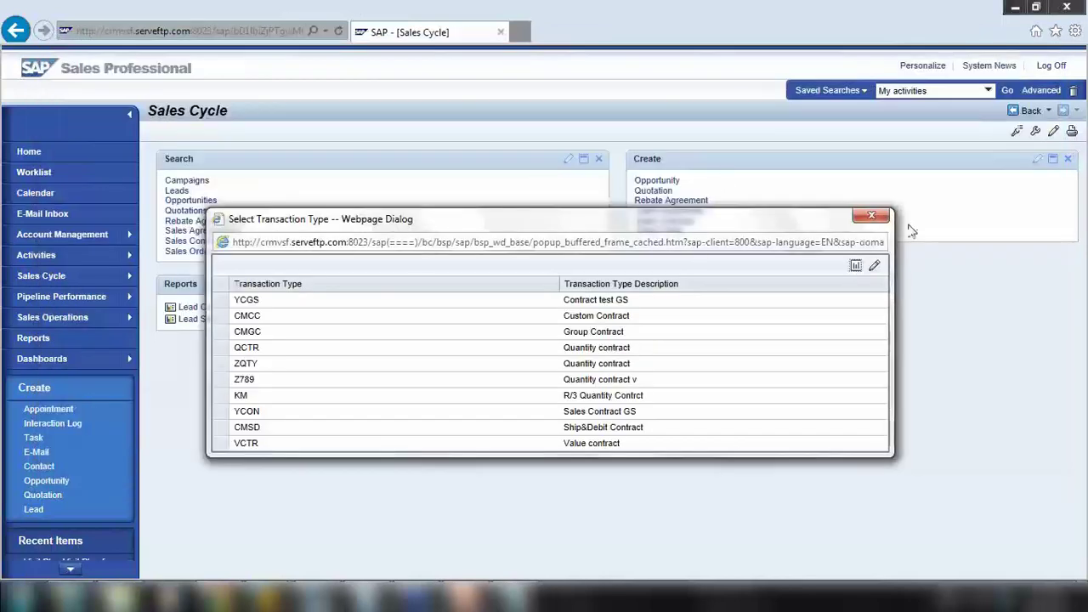
- Start a QCTR quantity contract with Study Nest Educations as the sold-to party
left_click(871, 215)
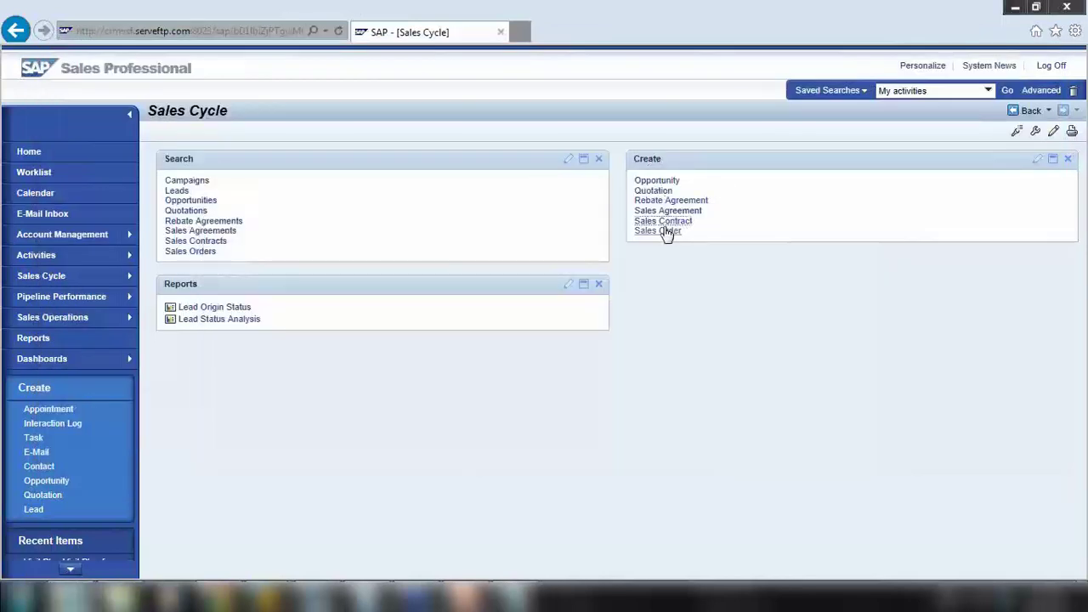
left_click(664, 221)
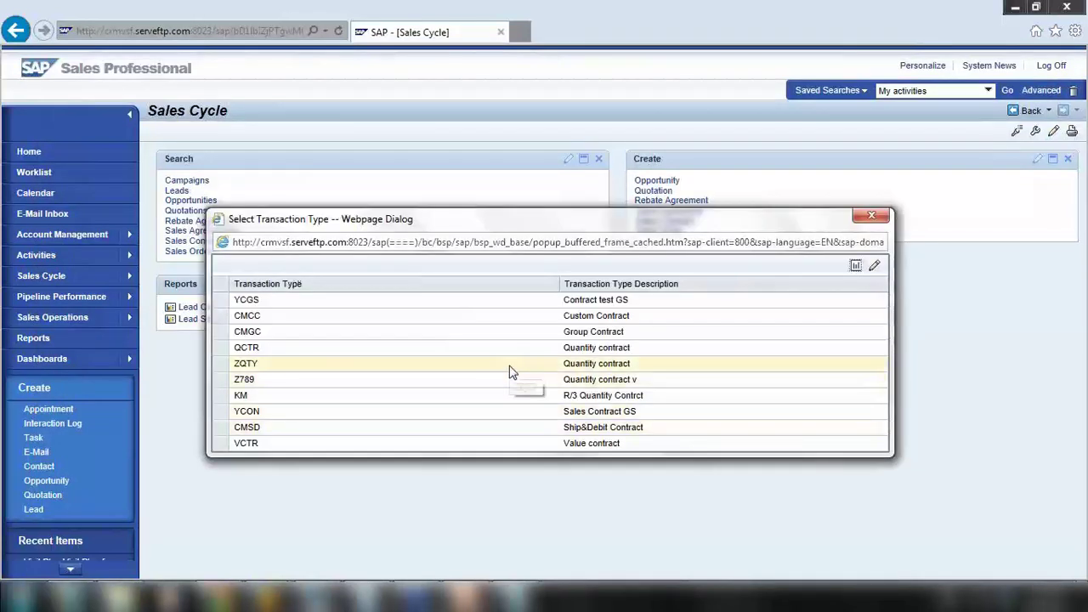
left_click(238, 350)
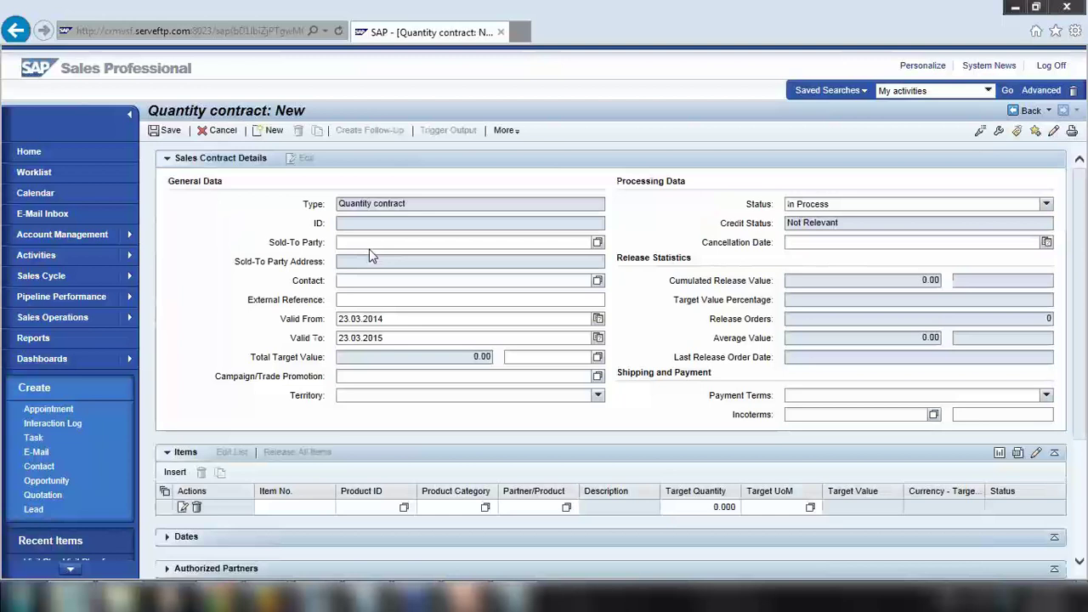
left_click(374, 246)
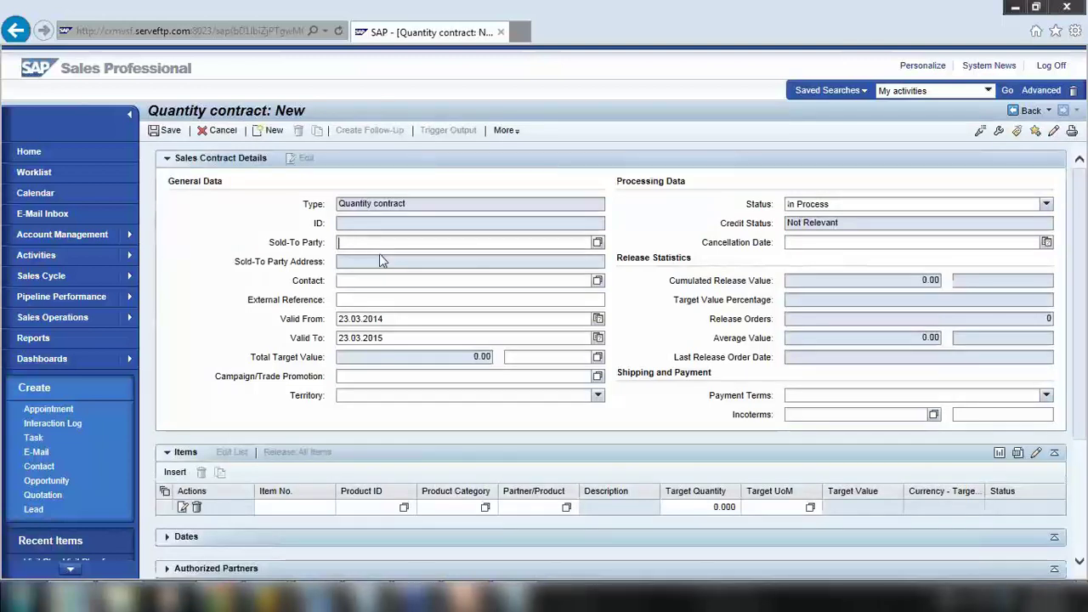
type("431985")
key("Return")
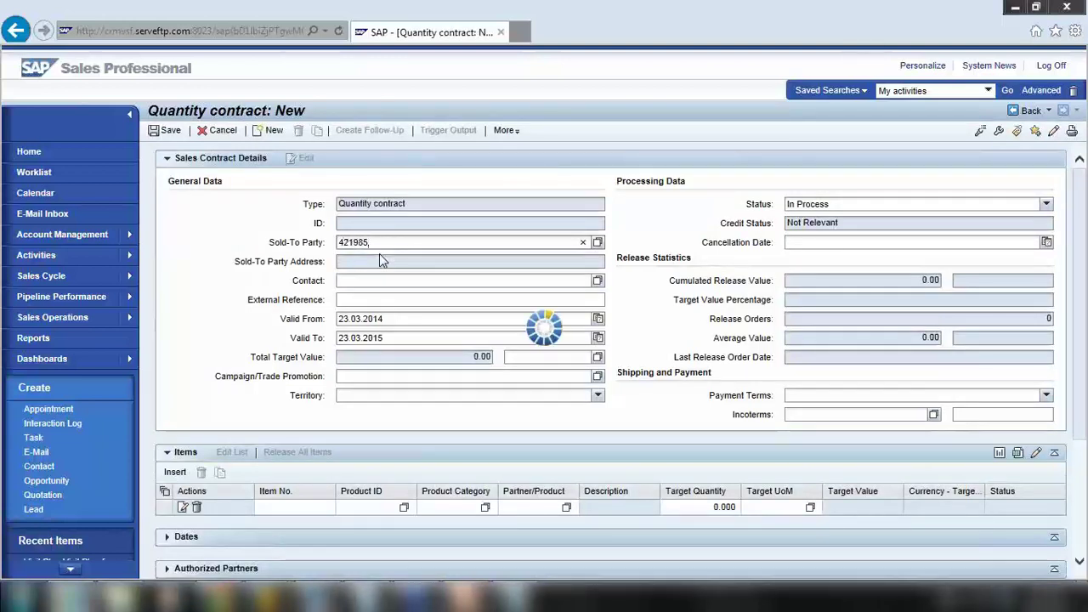
- Add item HT-1010 with target quantity 100000, save the contract, and bring the notes forward
scroll(369, 347, "down", 1)
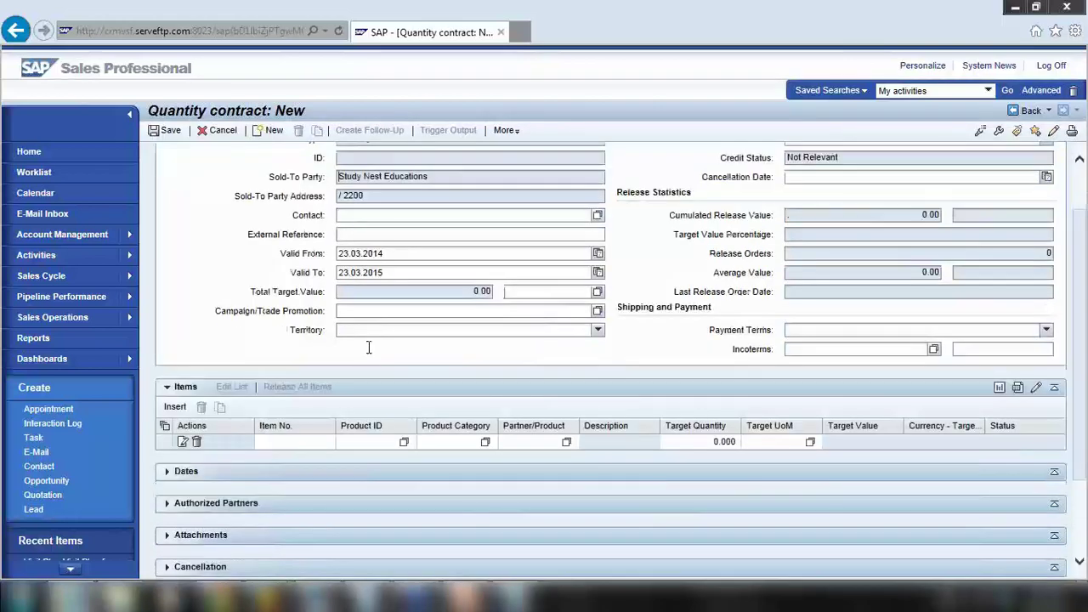
scroll(369, 344, "down", 2)
left_click(373, 327)
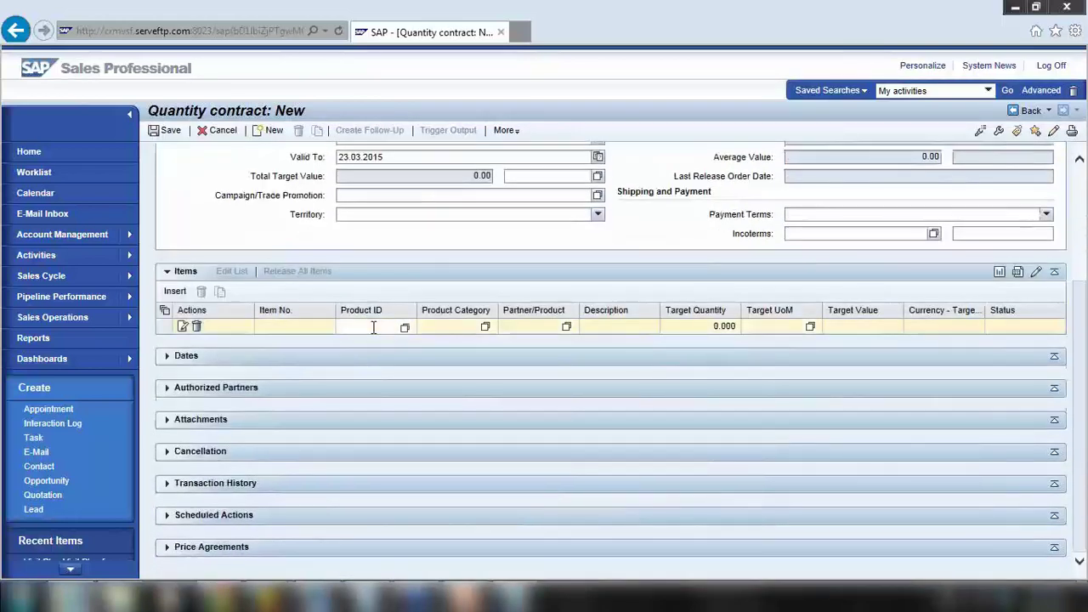
type("ht-1010")
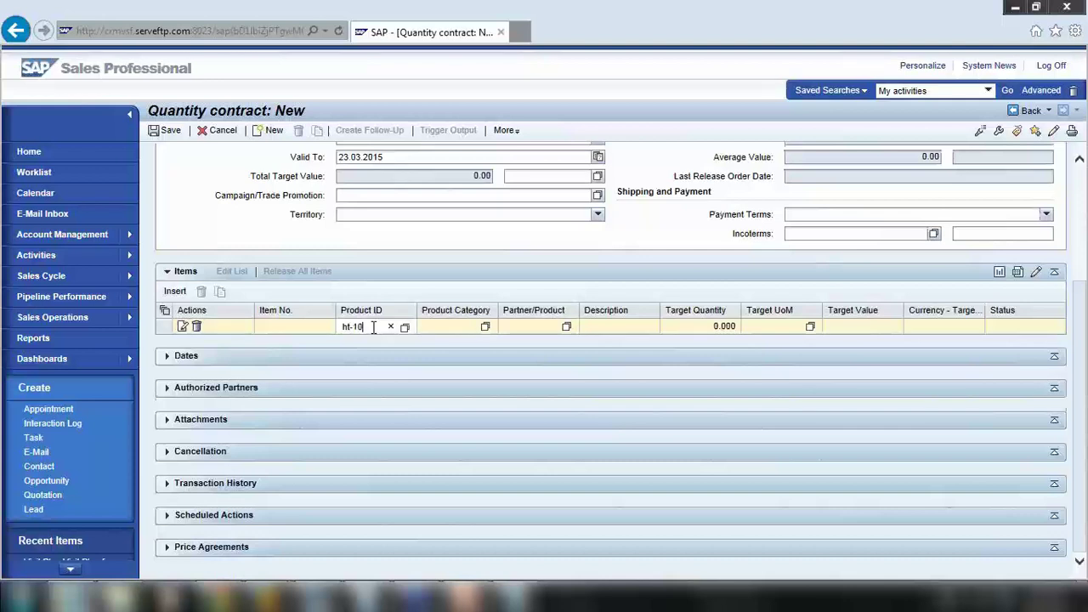
left_click(699, 330)
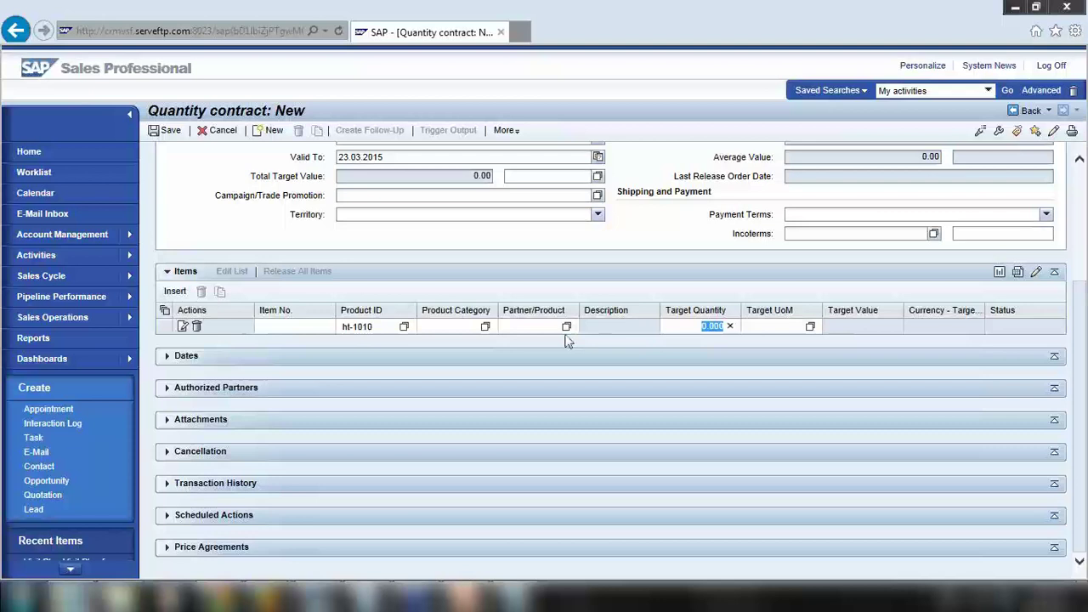
type("1000")
key("Return")
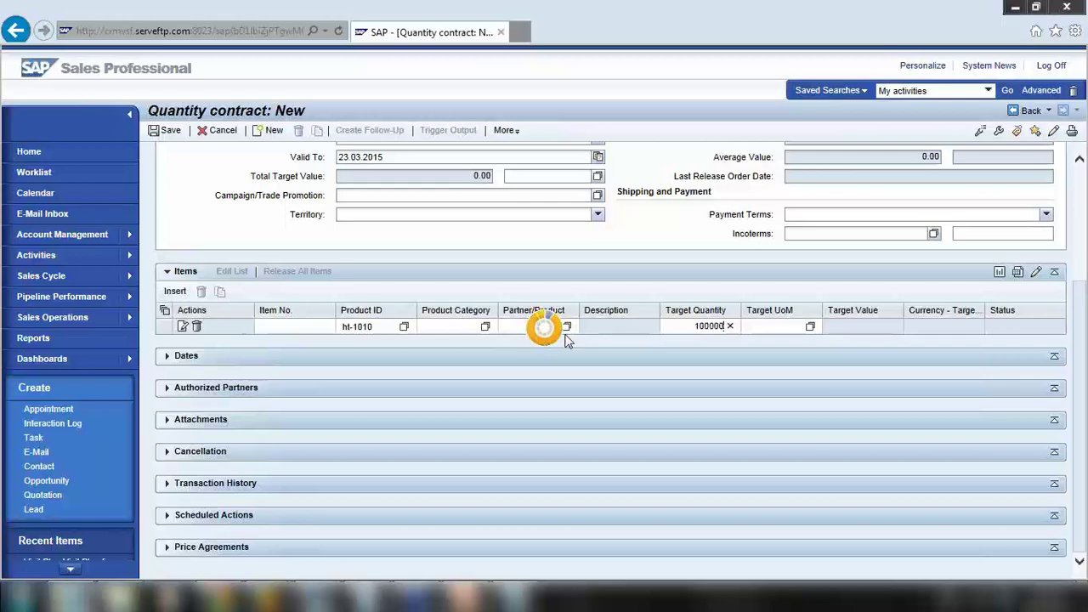
scroll(363, 270, "up", 2)
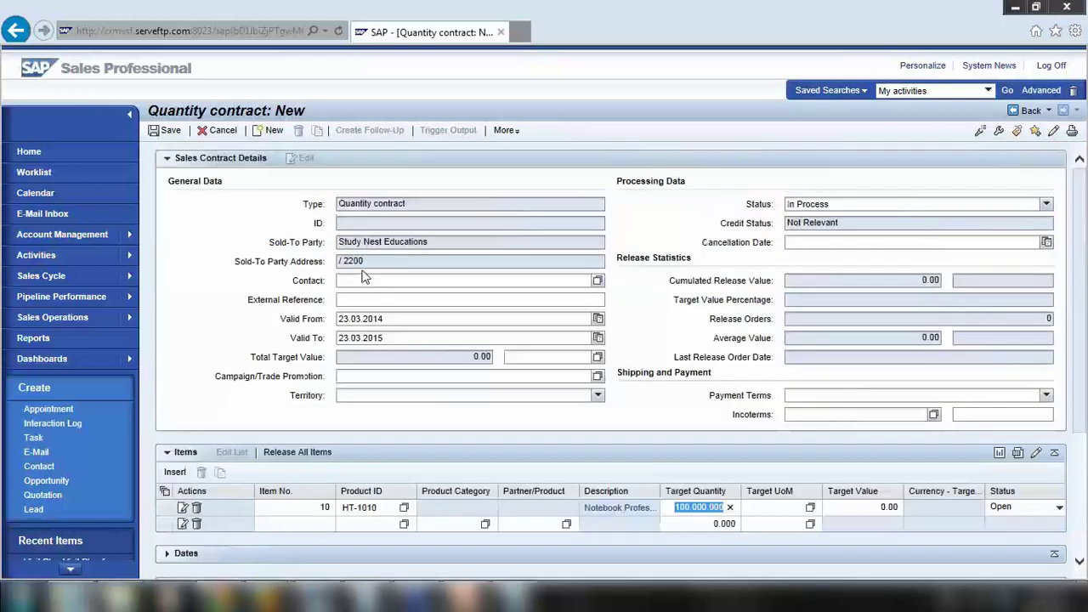
left_click(168, 135)
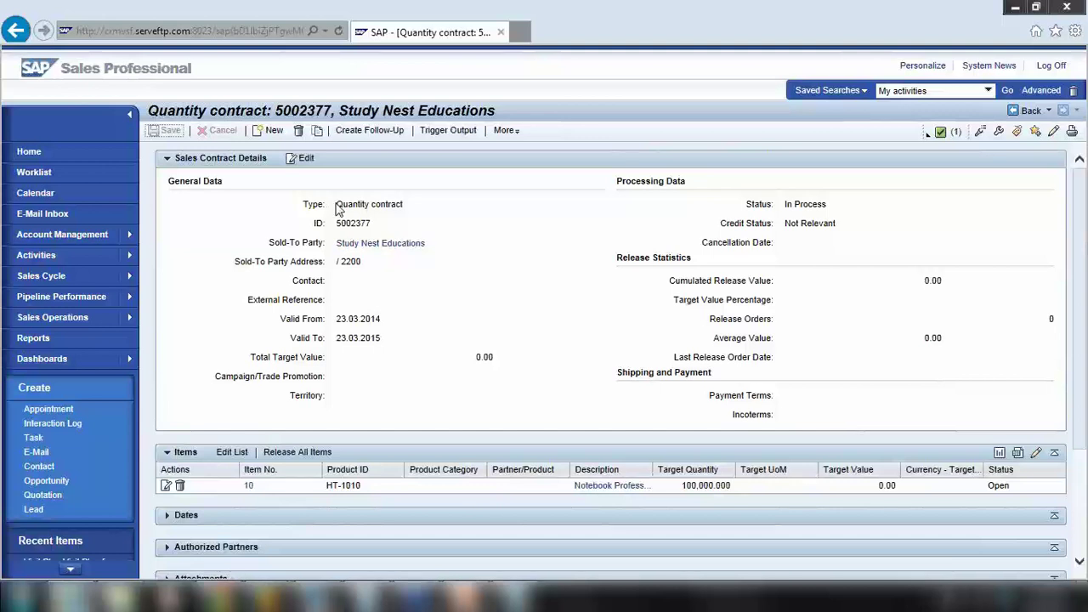
left_click(515, 595)
- Add a 'Sales Contract' heading below the contract list in the notes
left_click(319, 289)
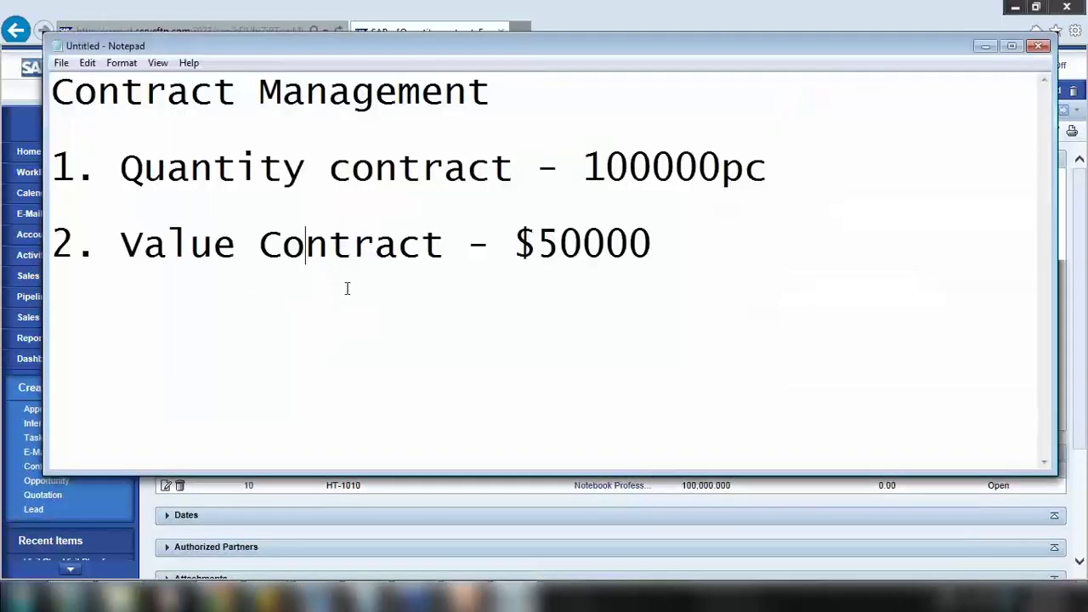
left_click(683, 260)
key("Return")
key("Return")
type("Sales c")
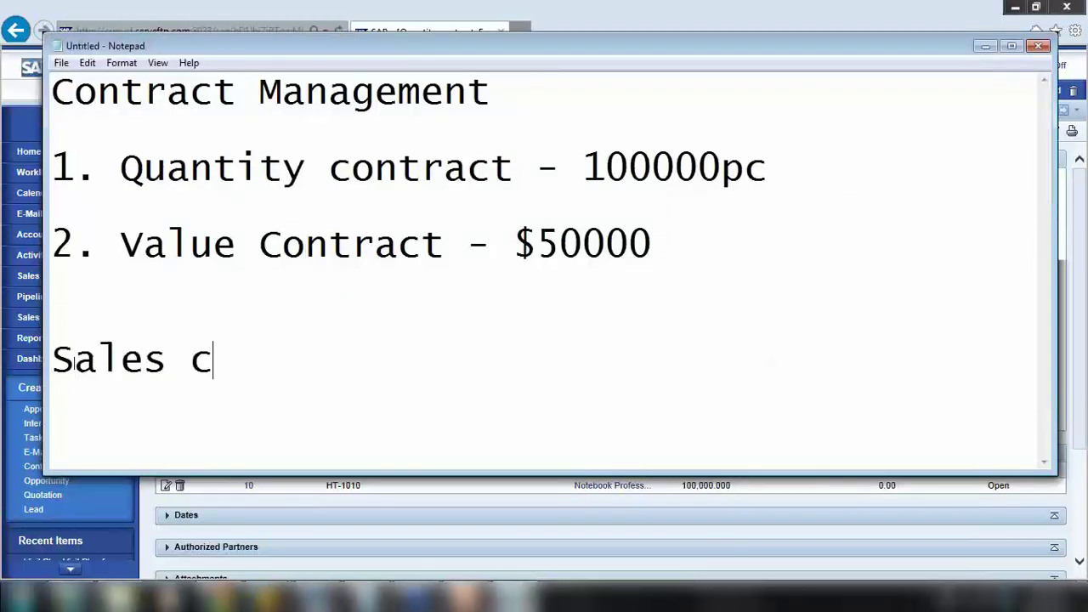
key("BackSpace")
type("Coont")
key("BackSpace")
key("BackSpace")
key("BackSpace")
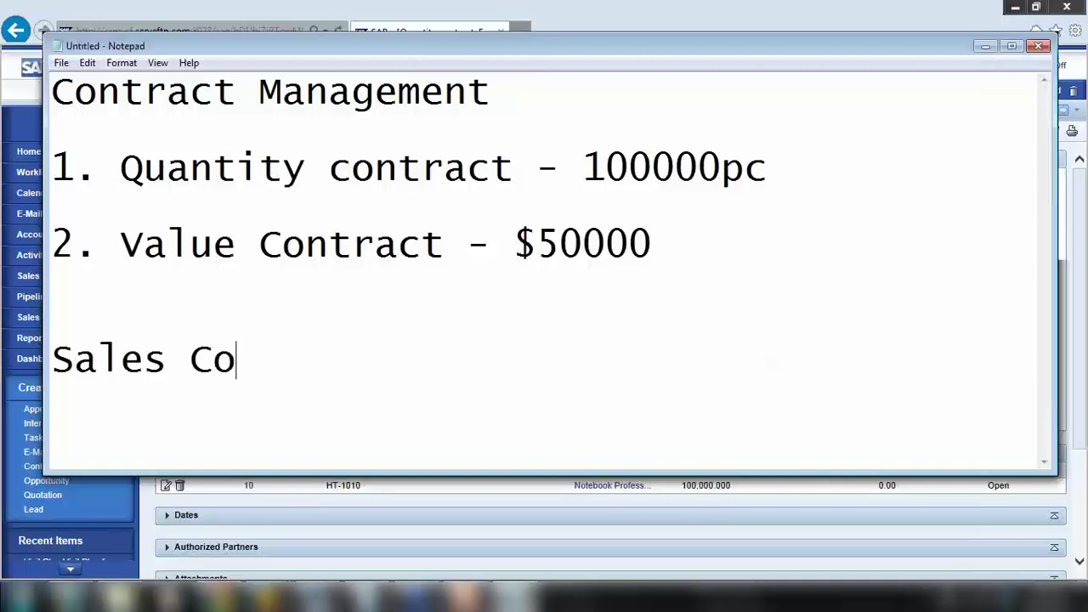
type("ntract")
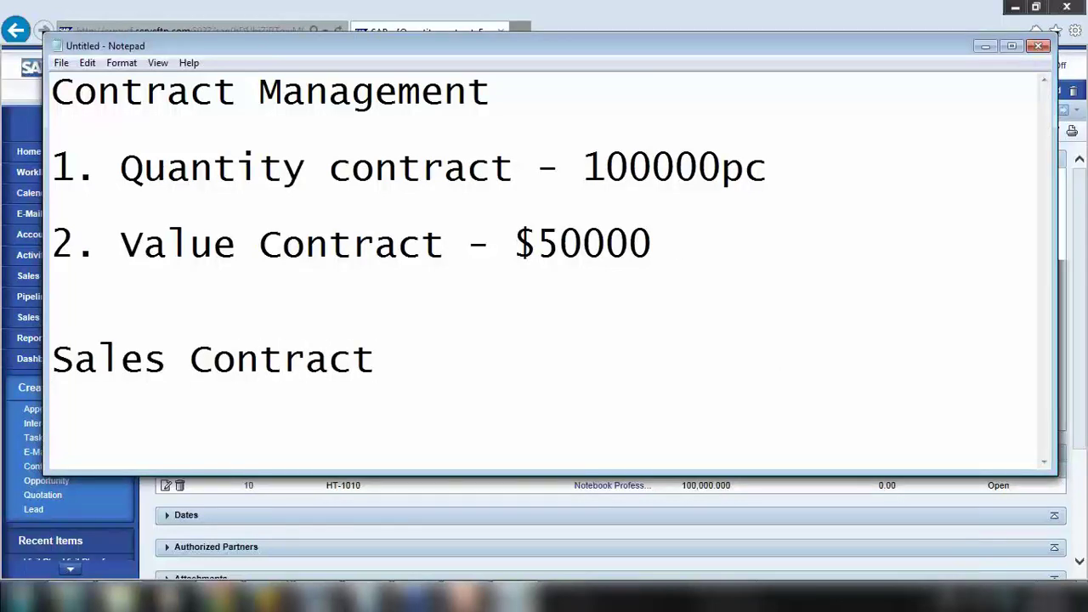
key("Return")
key("Return")
key("Return")
key("Return")
key("Return")
key("Return")
key("Return")
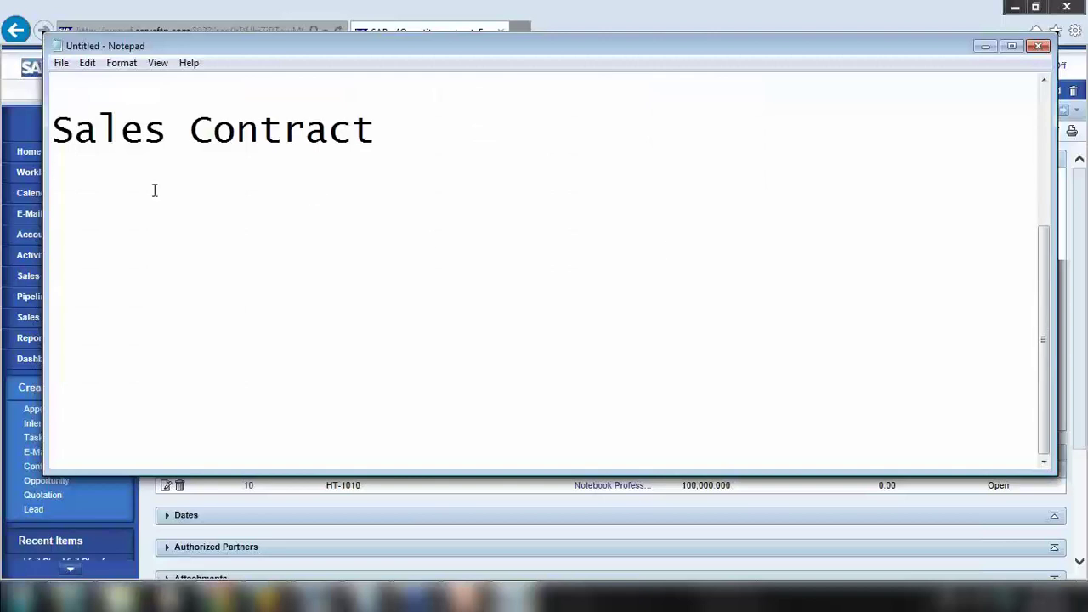
- Add '==> Sales Order 1 (1000pc)' beneath the heading and mark the contract '(qty 100000)'
left_click(153, 185)
type("==> Sale")
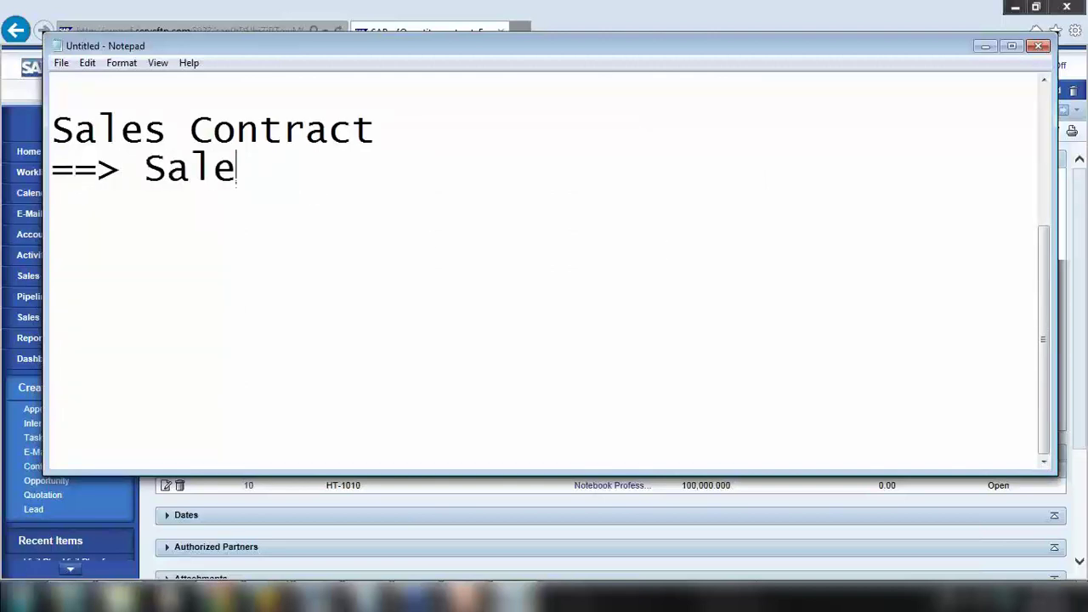
type("s Ordw")
key("BackSpace")
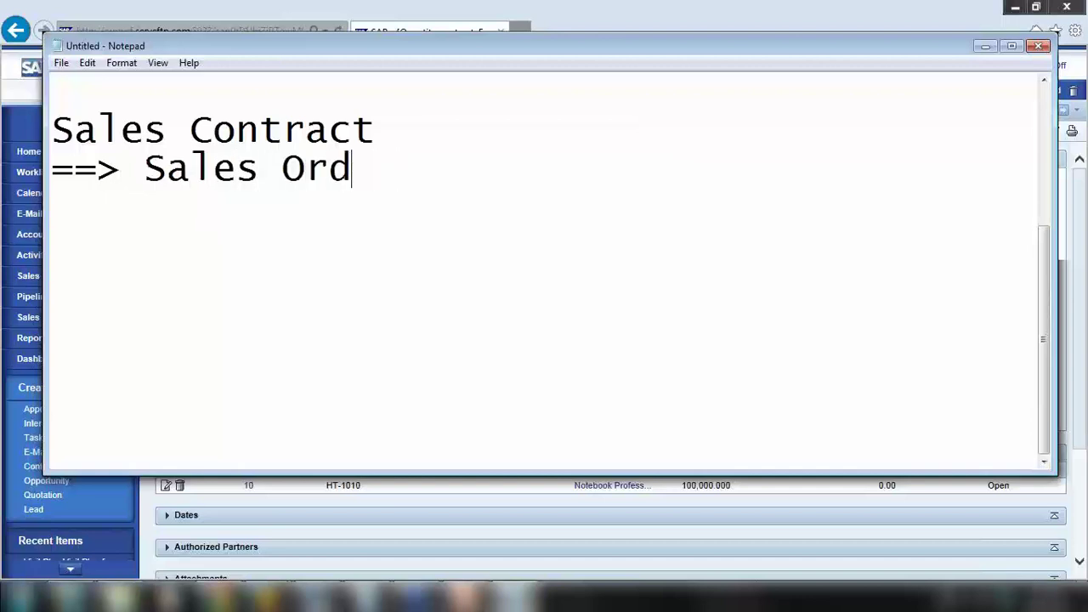
type("er 1")
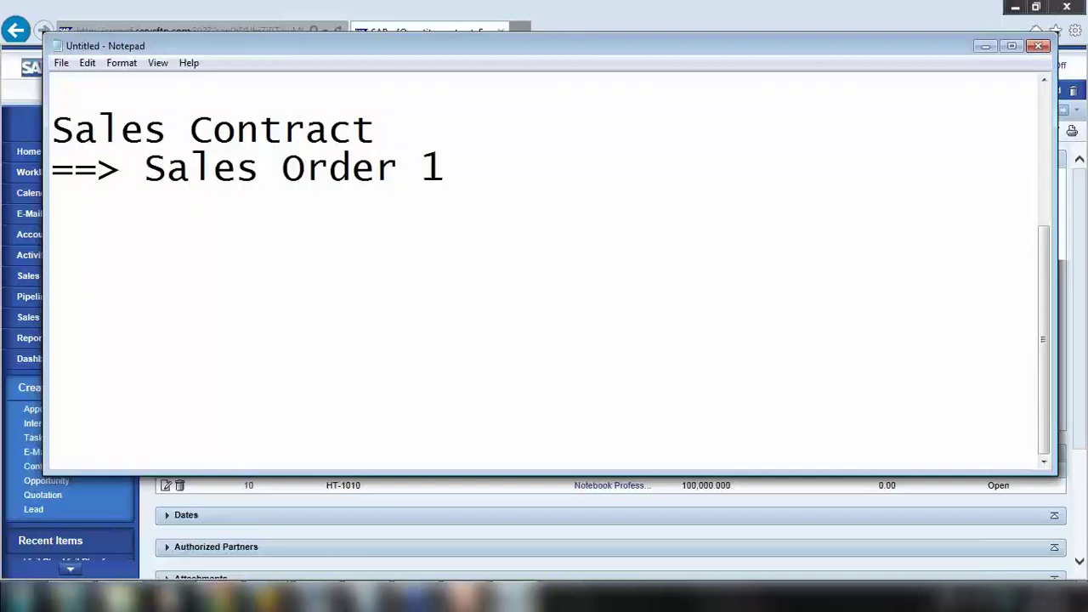
left_click(388, 129)
type("(qty 10000")
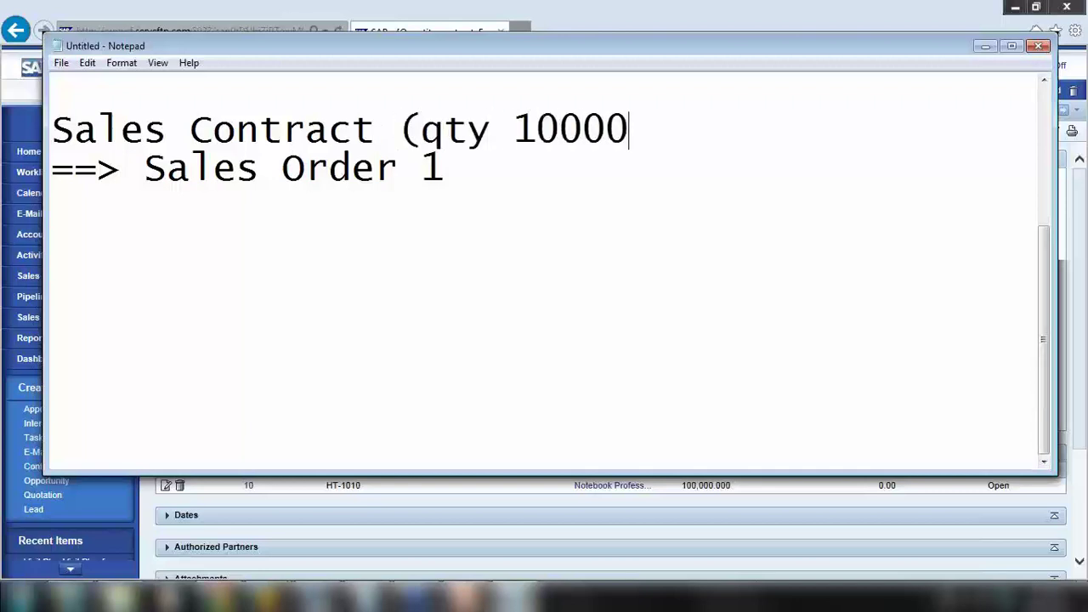
type("0)")
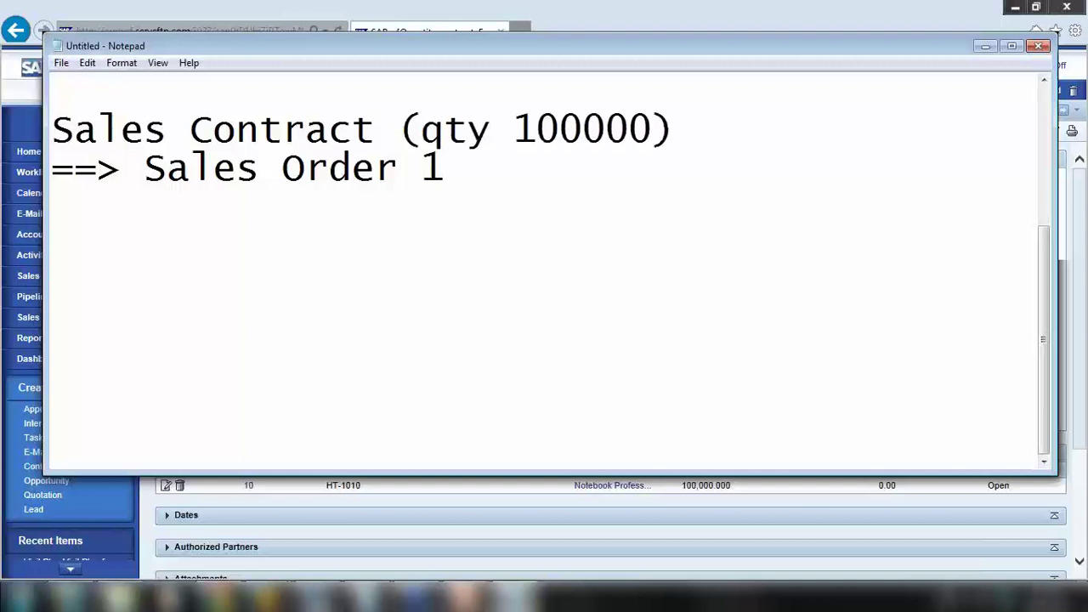
left_click(476, 175)
type("- ")
type("1")
type("---")
key("BackSpace")
key("BackSpace")
key("BackSpace")
key("BackSpace")
key("BackSpace")
key("BackSpace")
type("(1000")
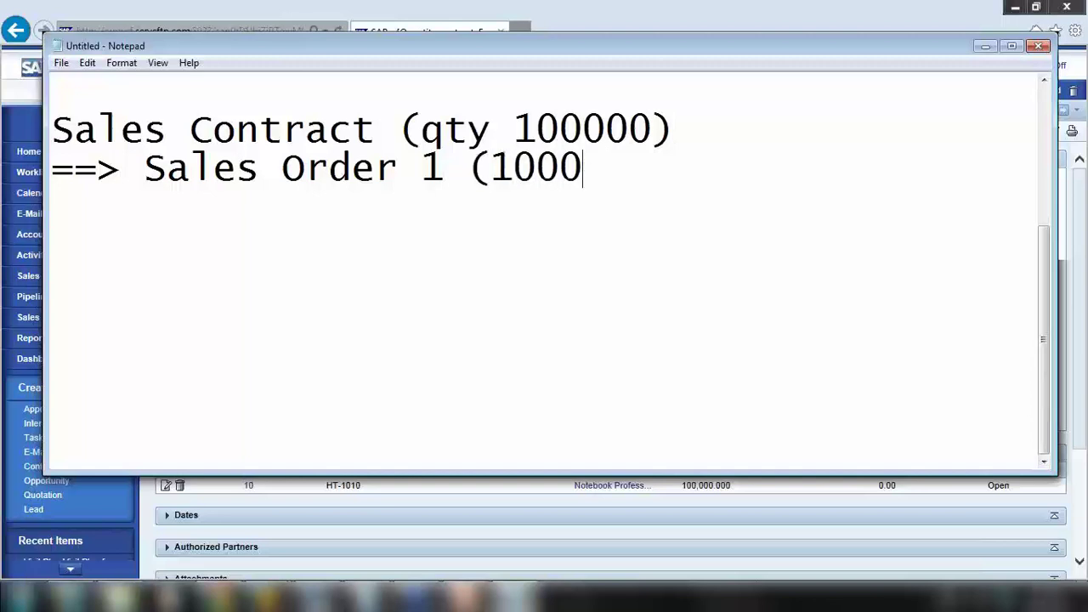
type("pc)")
- Add '==> Sales order 2 (5000 pc)' plus a dotted line, then minimise the notes
key("Return")
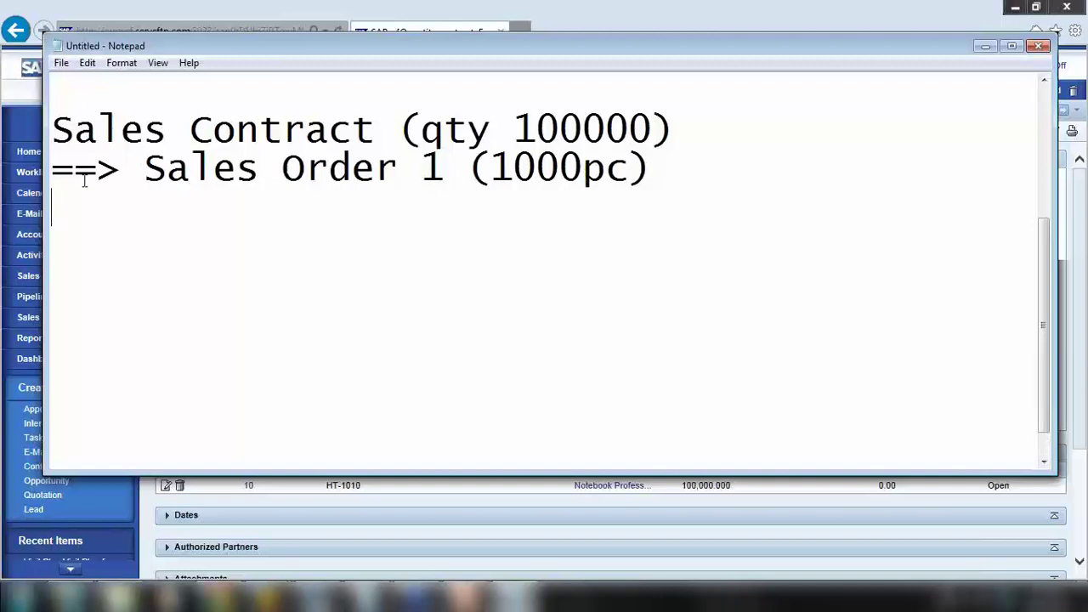
left_click(56, 170)
left_click(74, 198)
type("==> ")
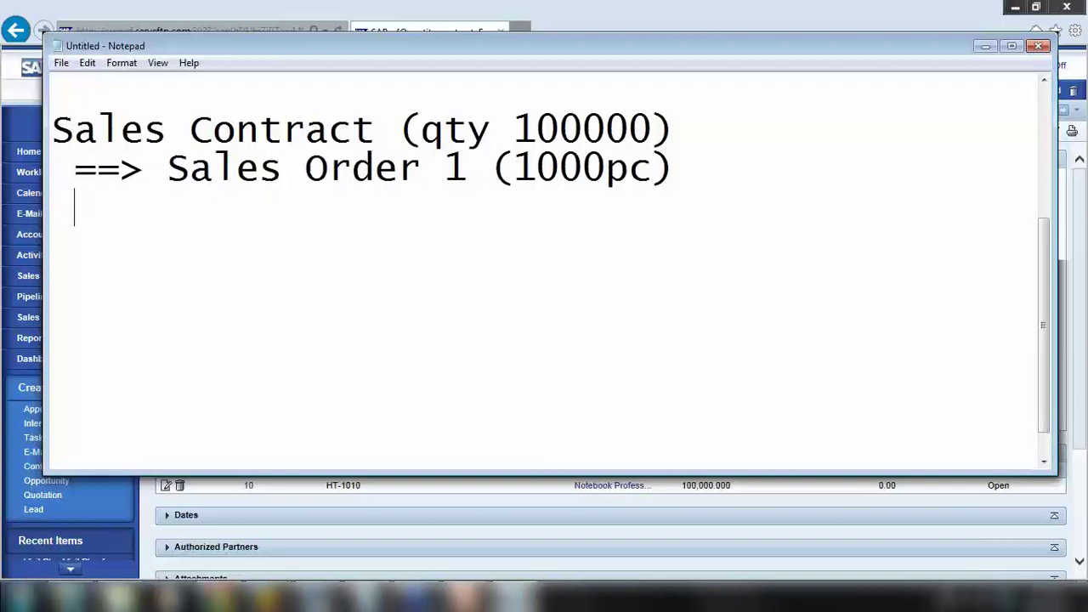
type("Sales or")
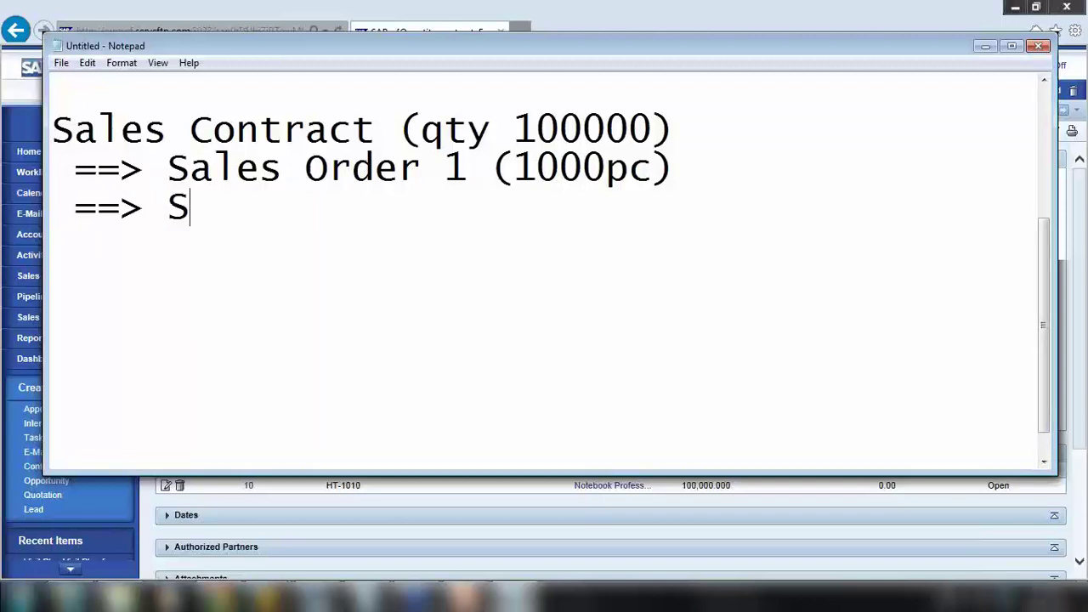
type("r ")
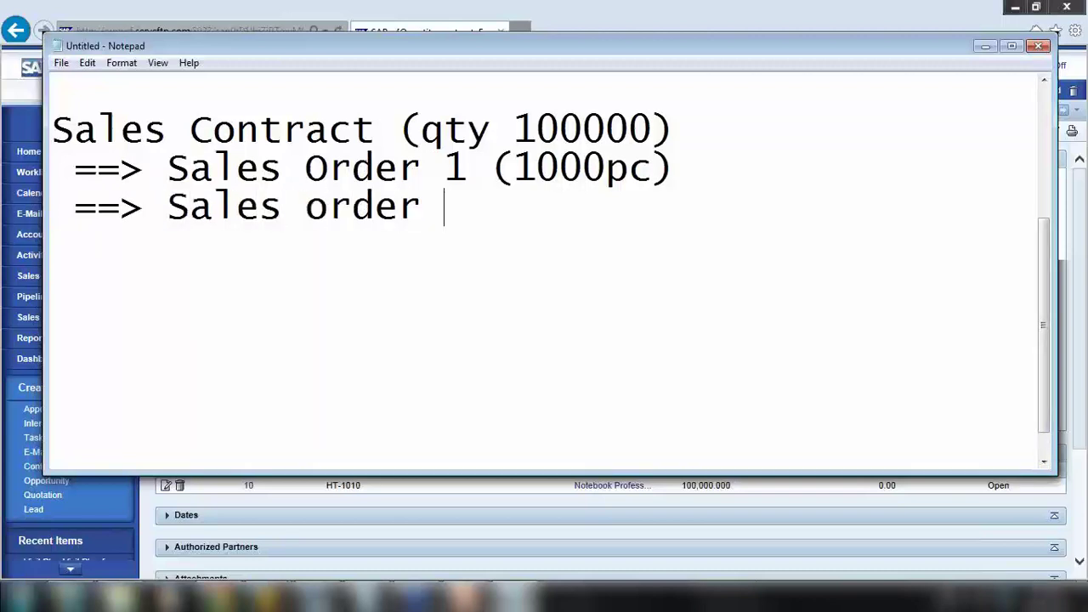
type("2 (")
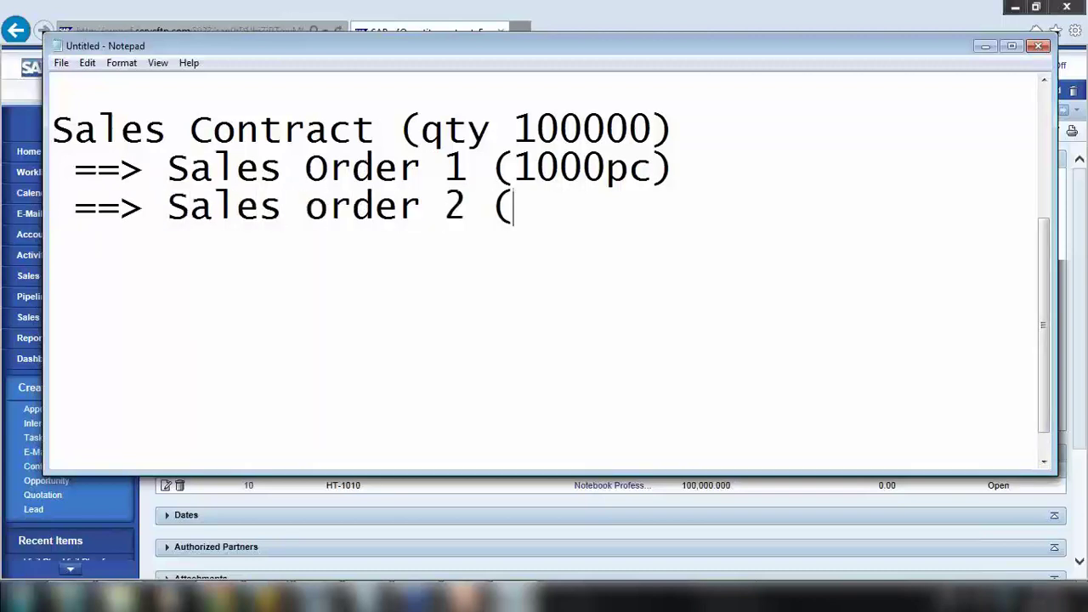
type("5000 ")
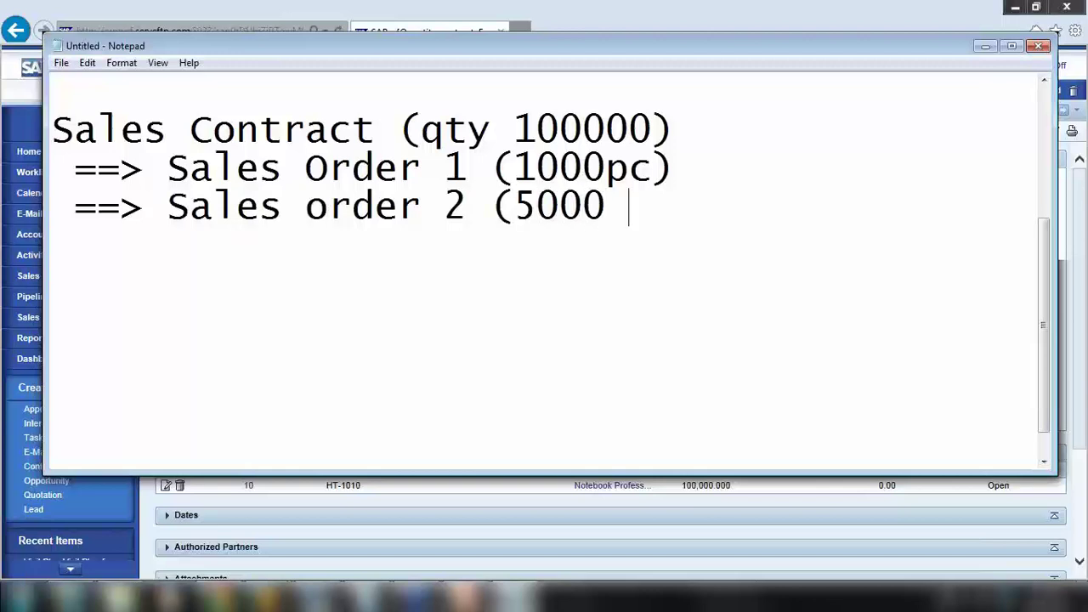
type("pc)")
key("Return")
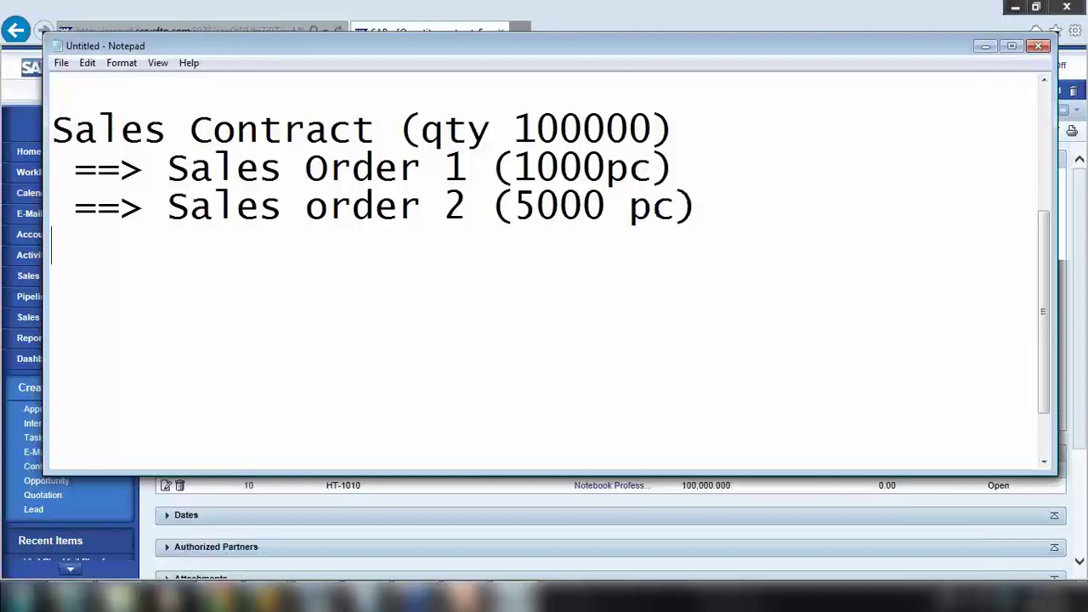
type("...............")
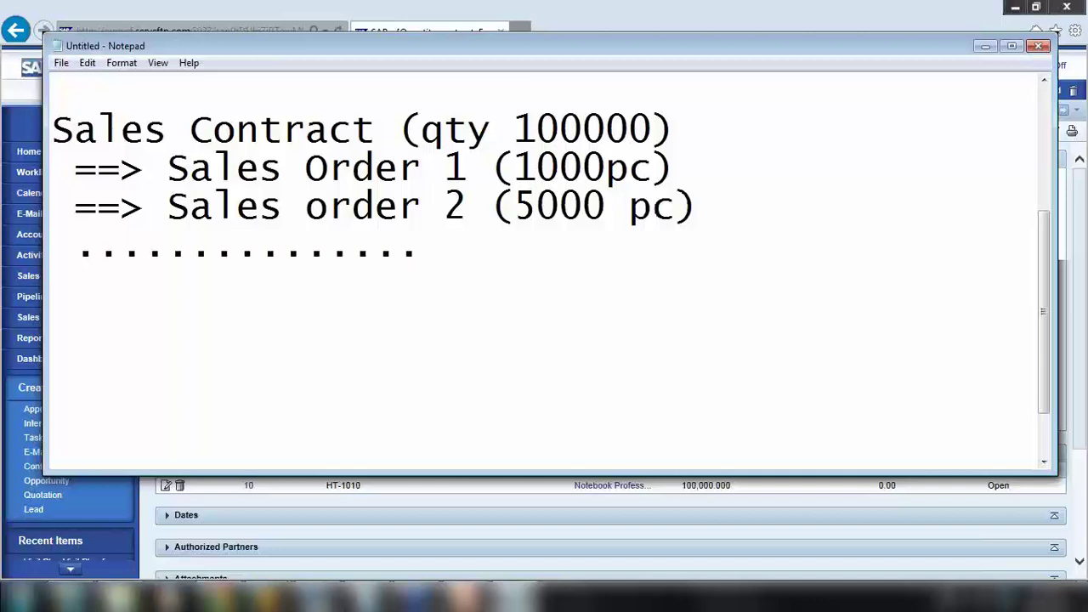
left_click_drag(97, 129, 453, 129)
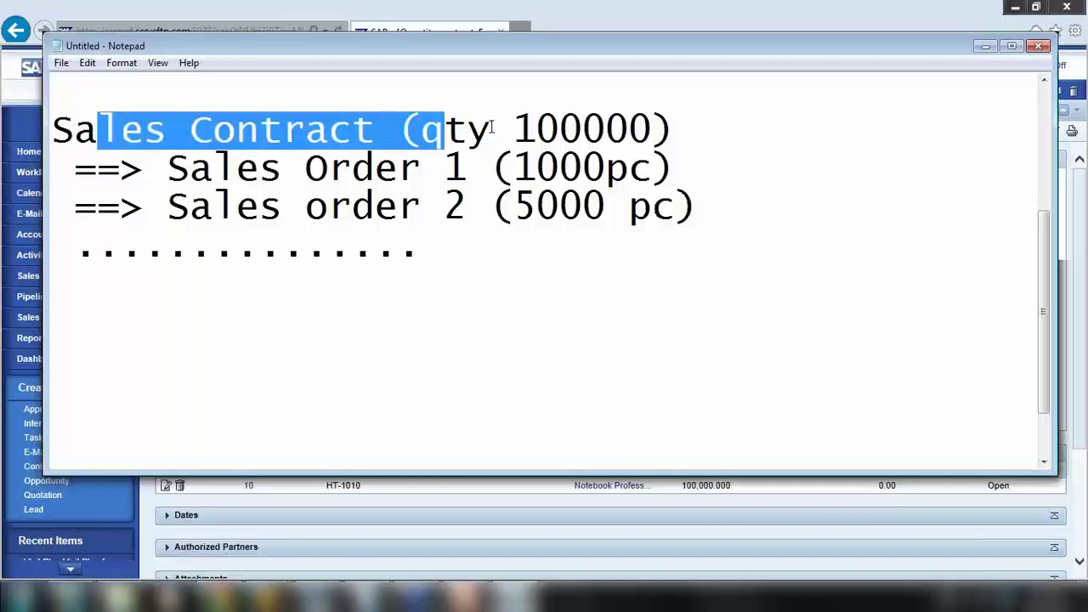
left_click(985, 46)
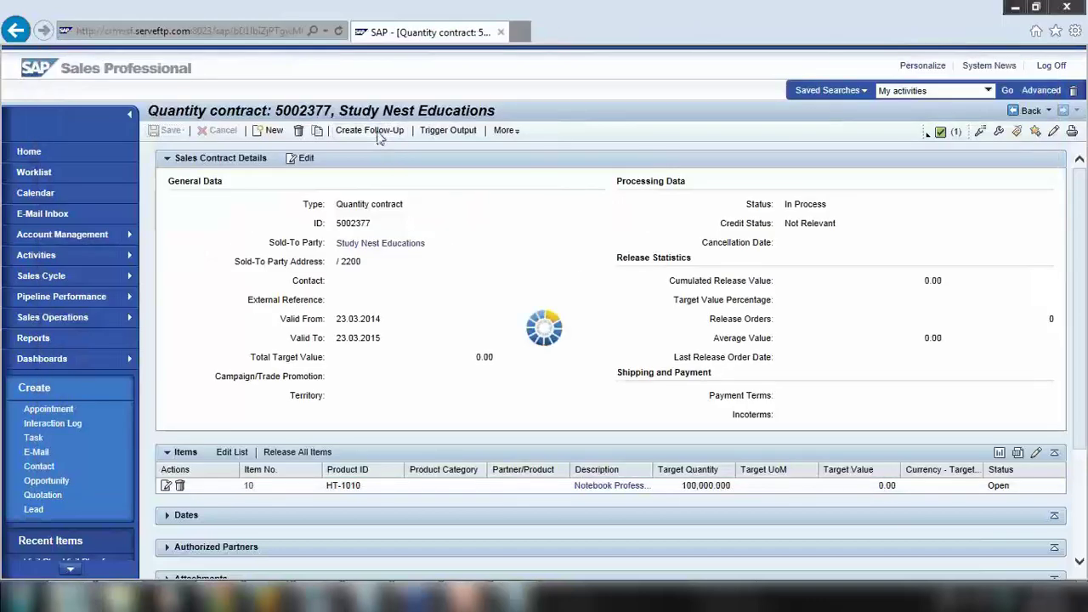
- Browse both pages of the contract's follow-up document types, then close the list unused
left_click(379, 136)
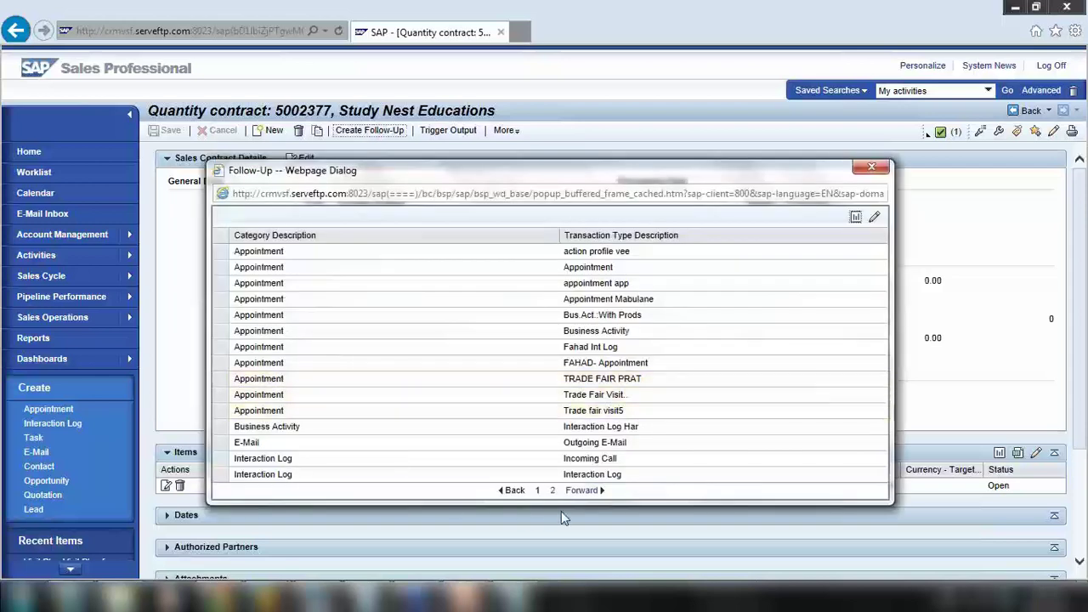
left_click(582, 491)
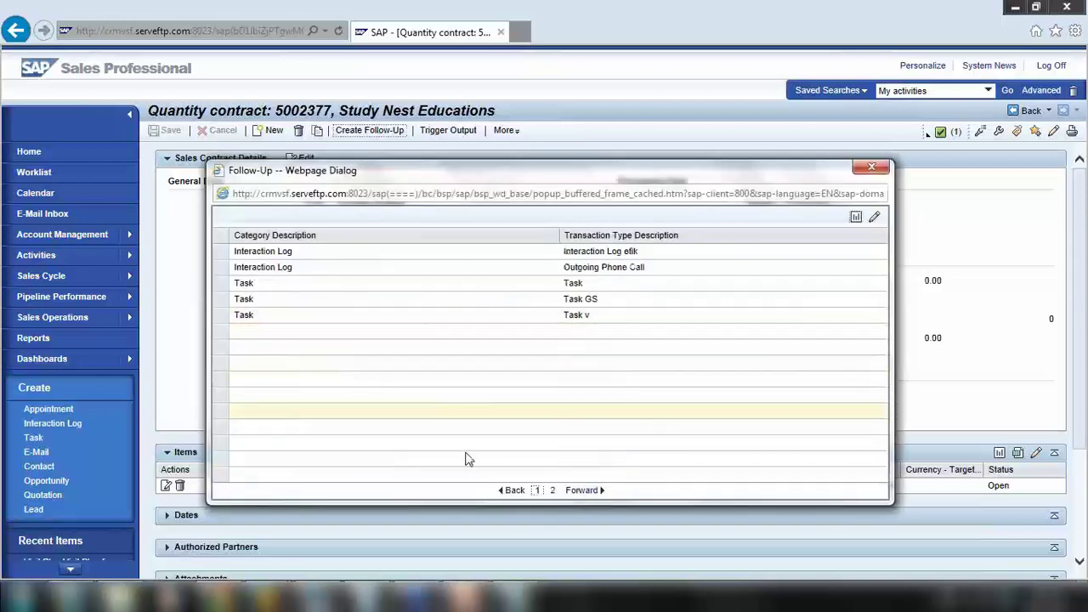
left_click(511, 491)
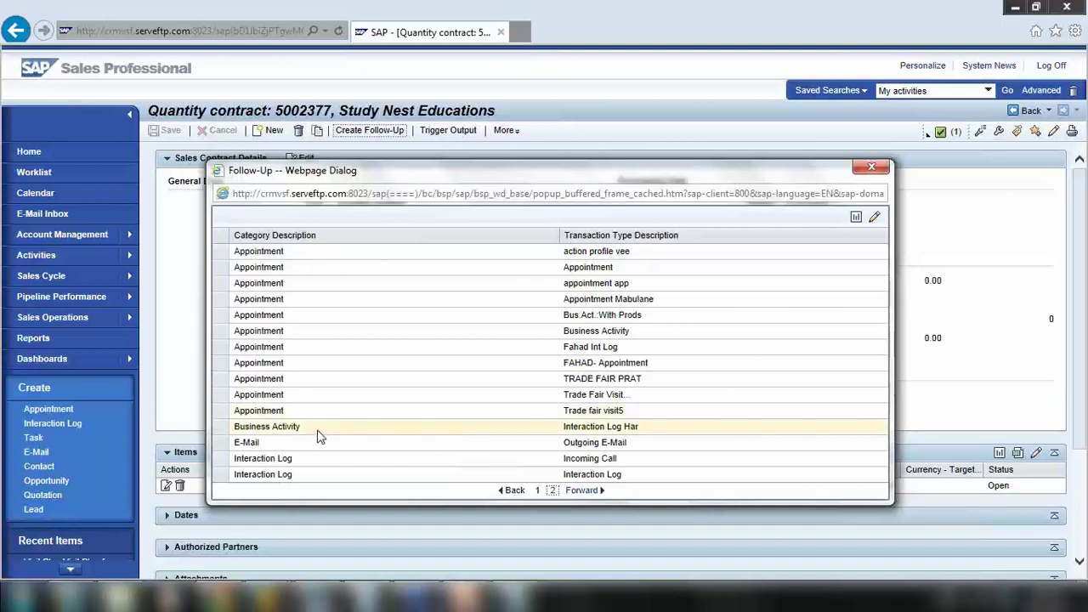
left_click(869, 170)
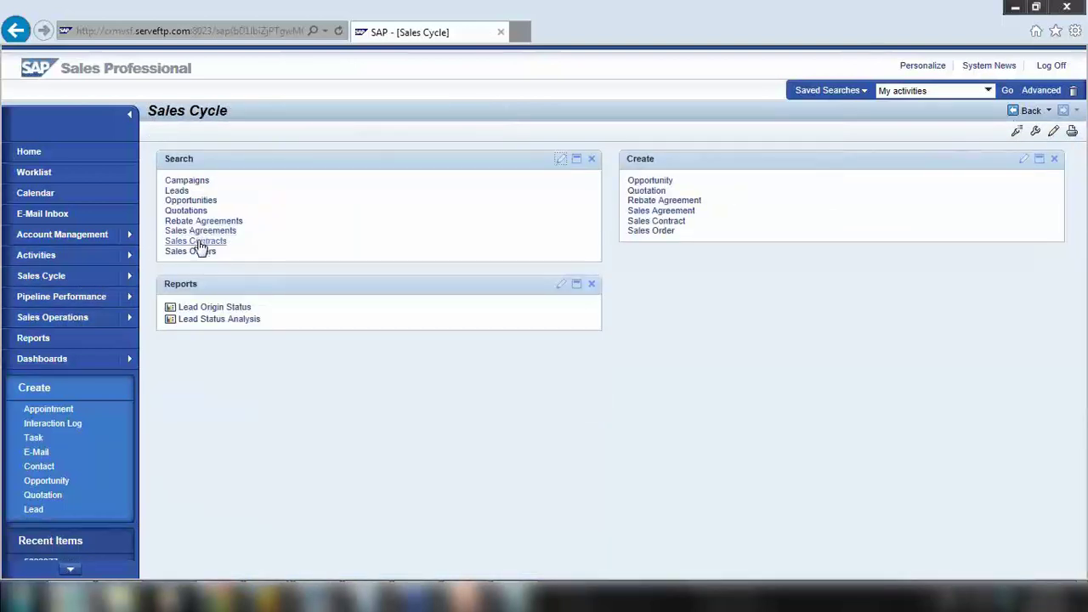
- Search sales contracts, open the value contract, and expand its transaction history
left_click(195, 240)
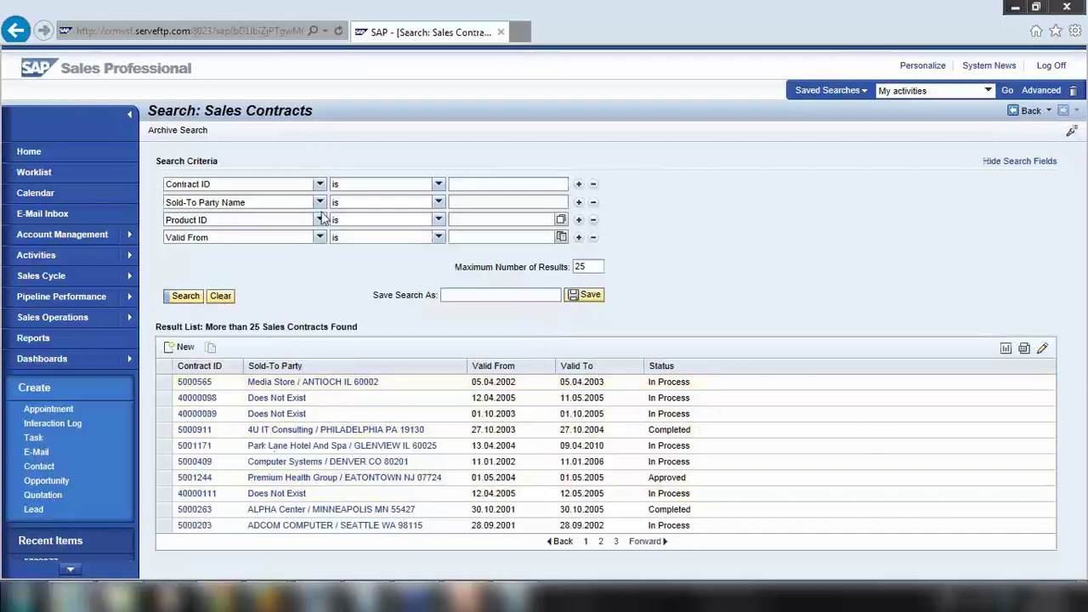
left_click(322, 219)
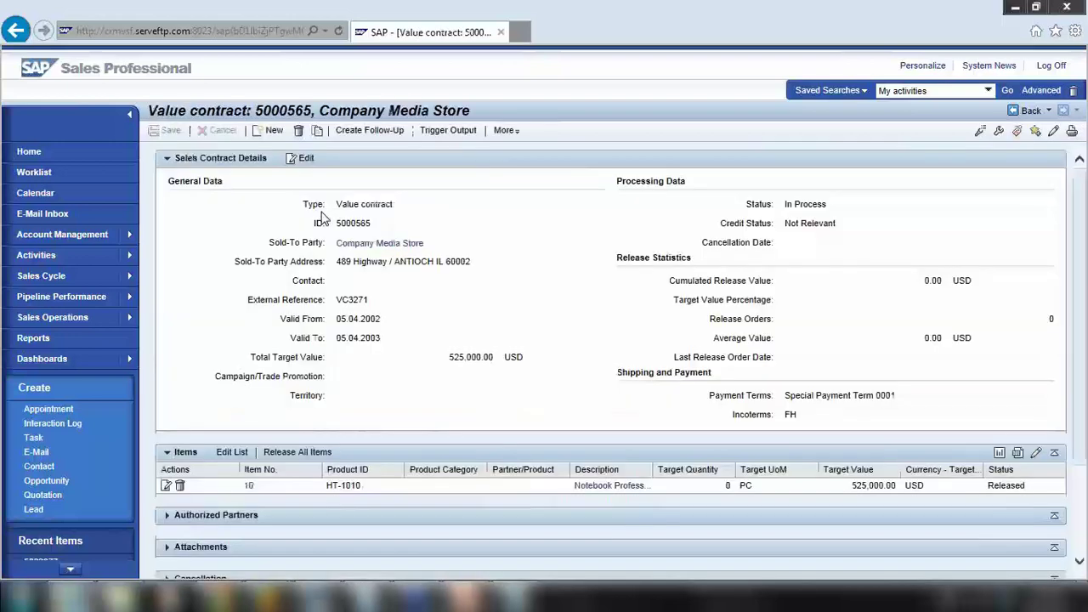
scroll(323, 219, "down", 3)
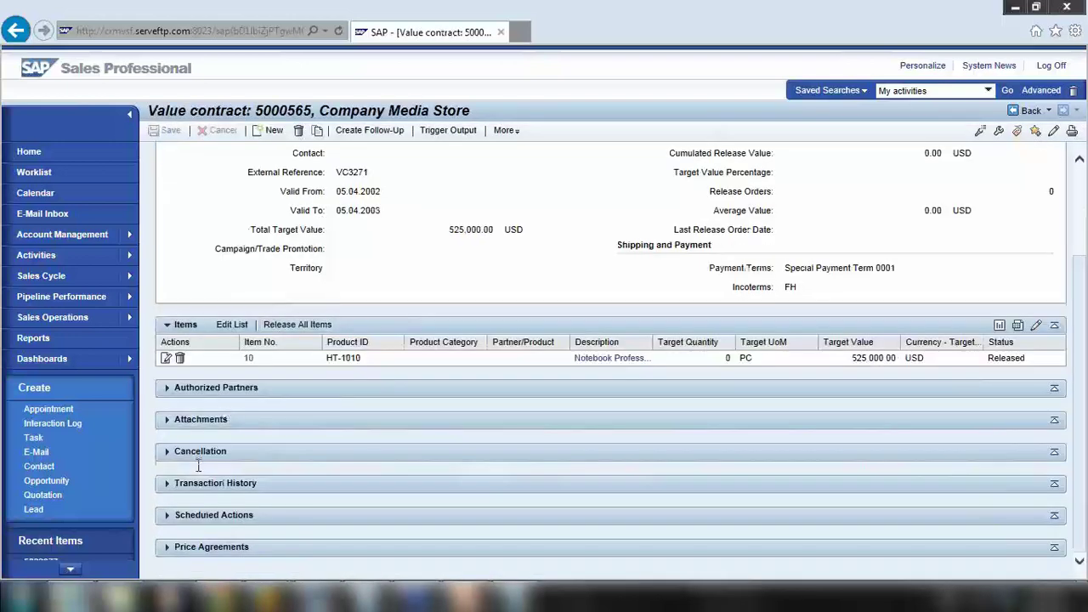
left_click(168, 483)
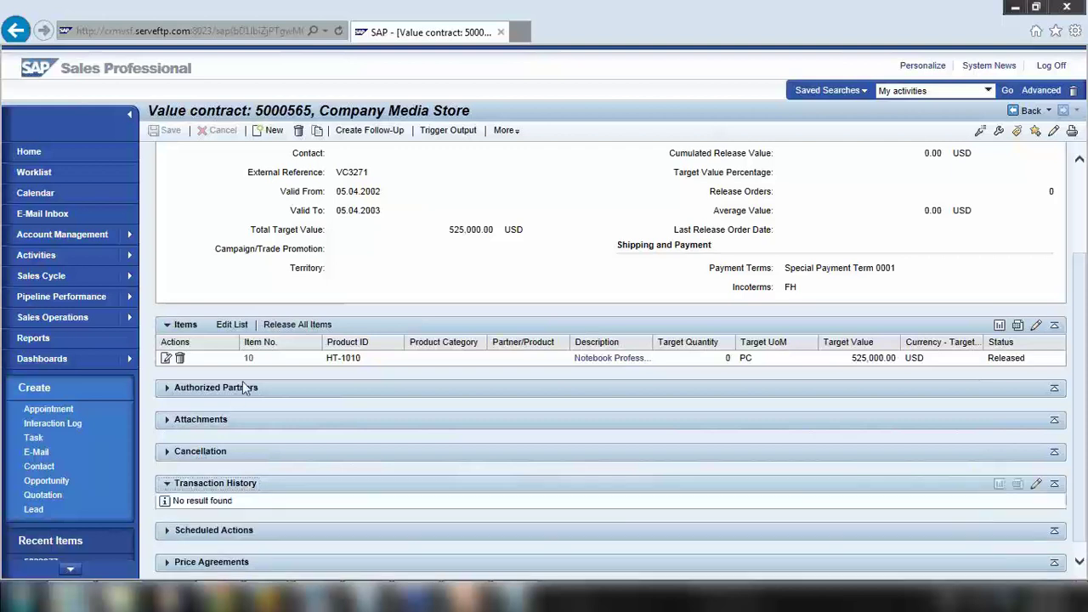
- Show all release history entries for the item, then go back to the contract search results
scroll(243, 381, "down", 1)
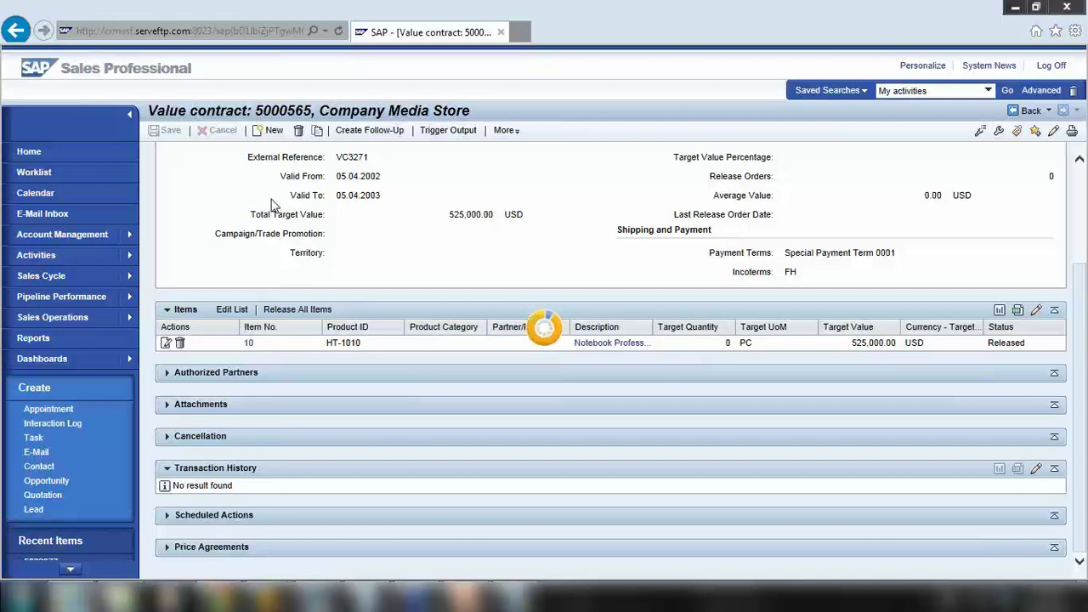
scroll(272, 208, "down", 5)
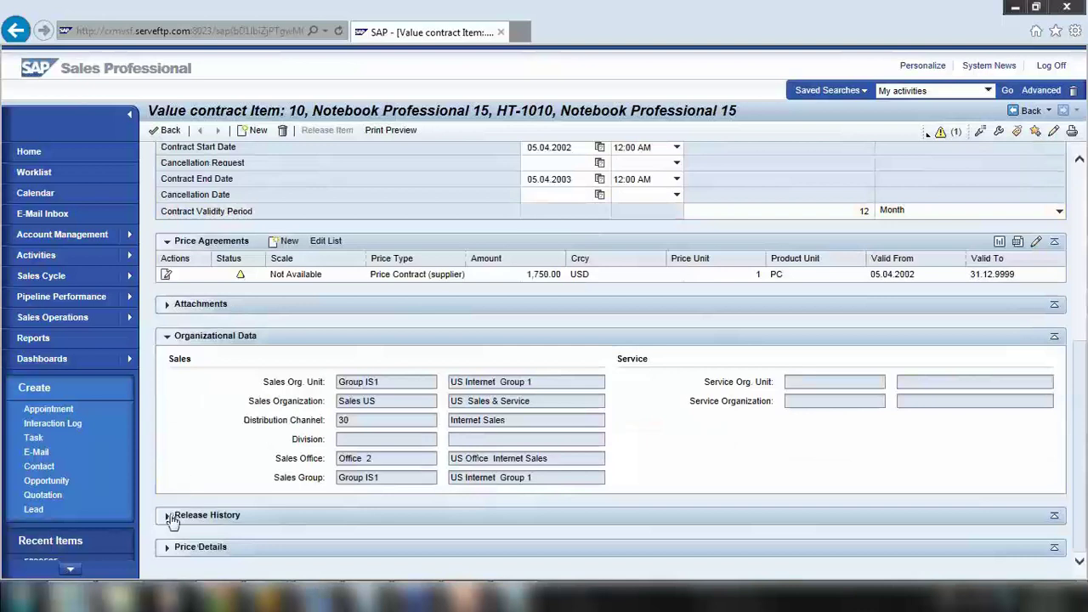
left_click(170, 516)
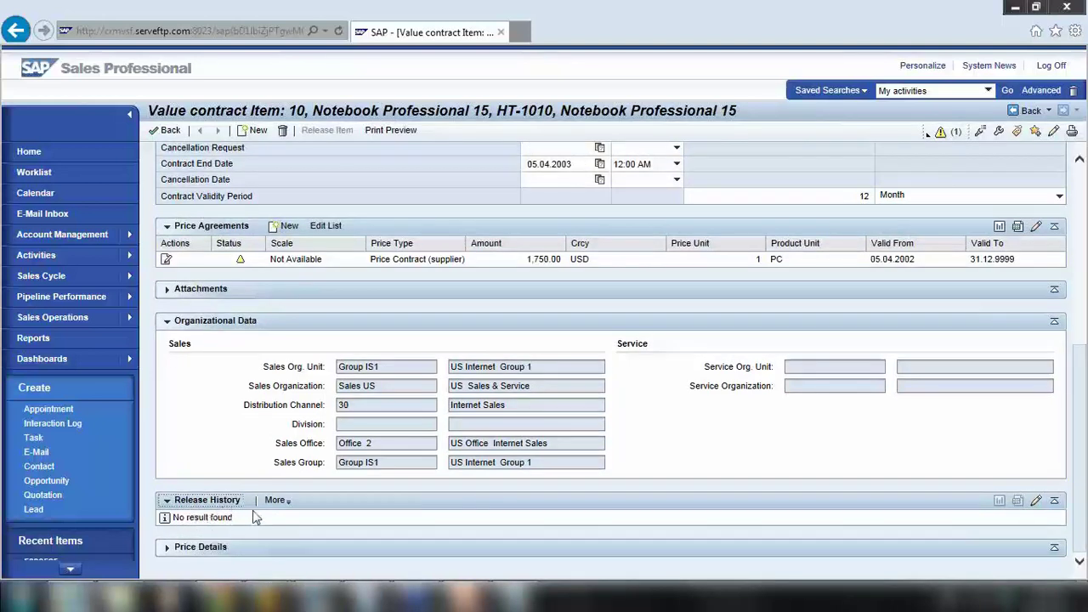
left_click(276, 501)
left_click(275, 504)
left_click(281, 503)
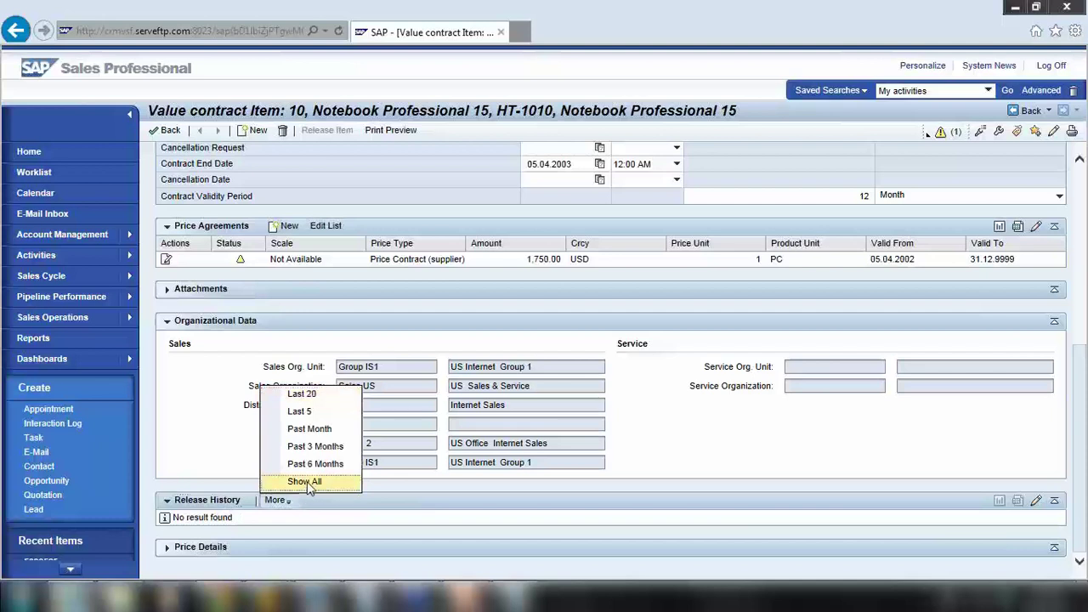
left_click(306, 482)
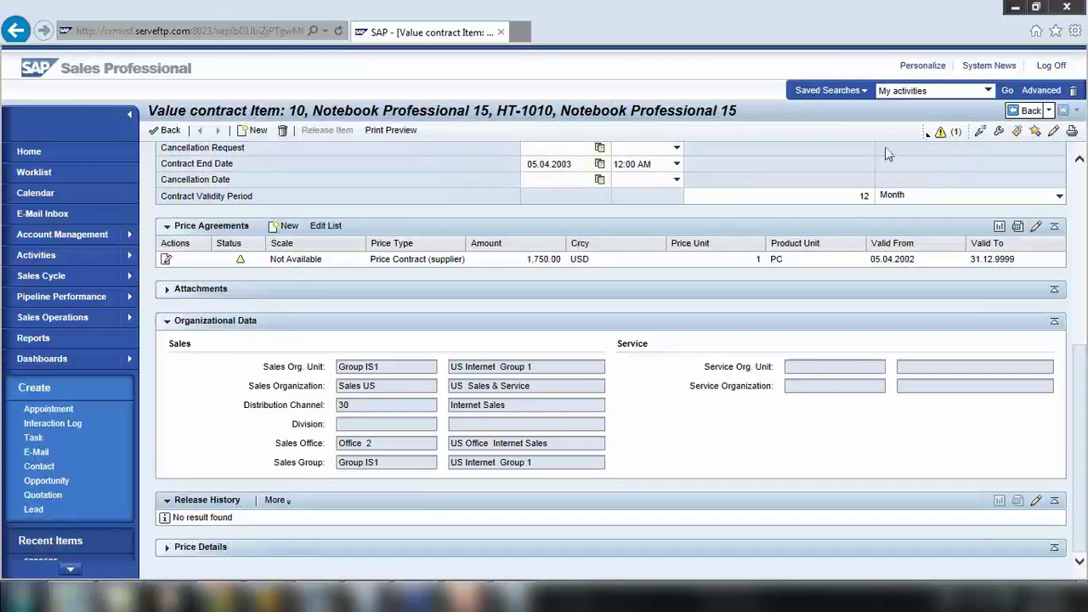
left_click(1030, 110)
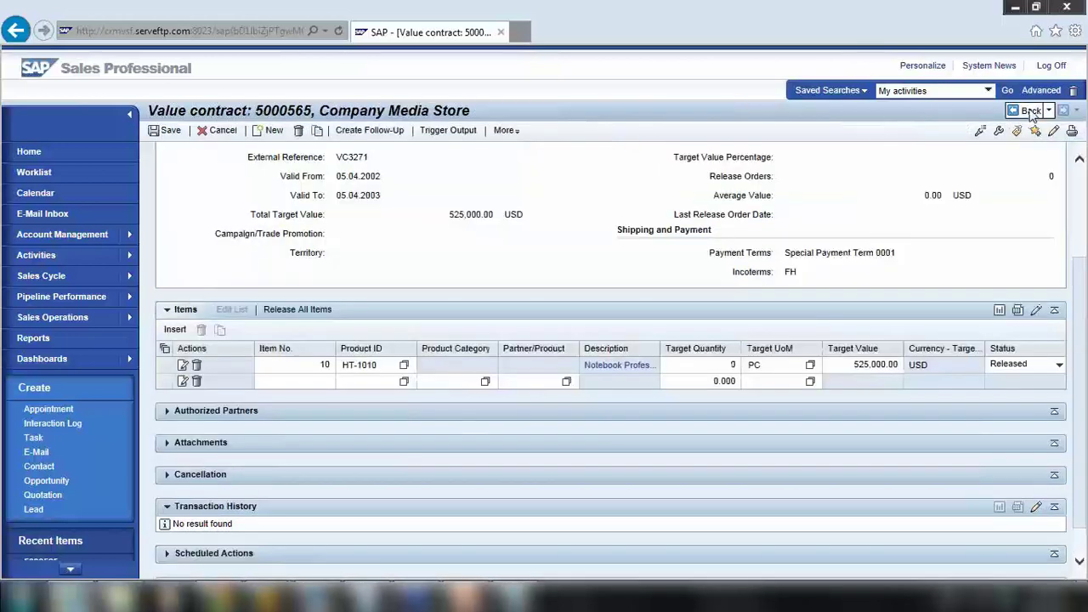
left_click(1030, 110)
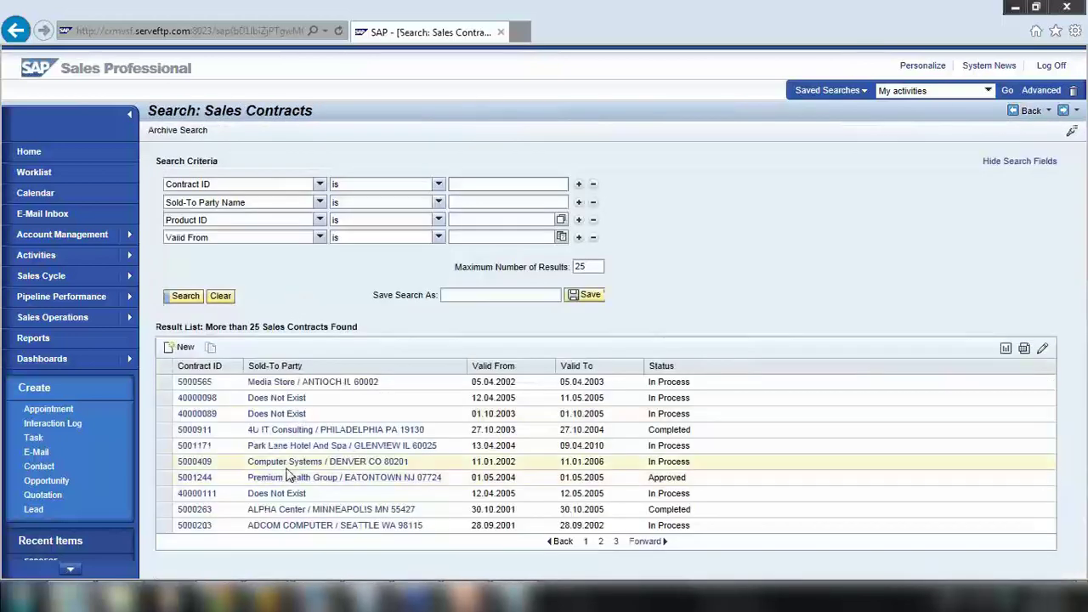
- Glance at a group contract, then open item 10 Flat Basic 15 of a quantity contract
left_click(208, 479)
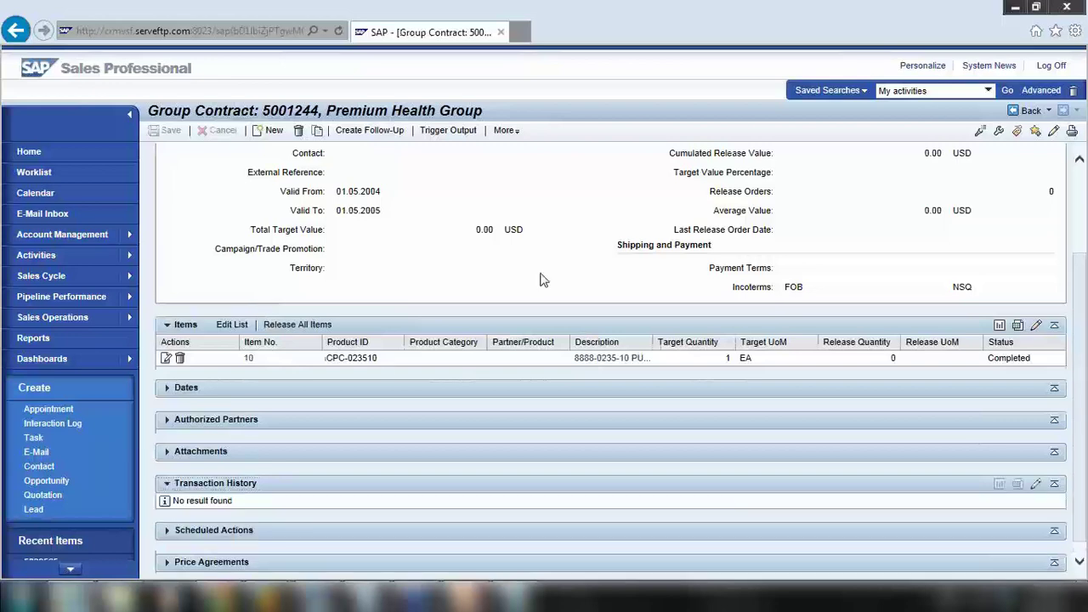
key("alt+Left")
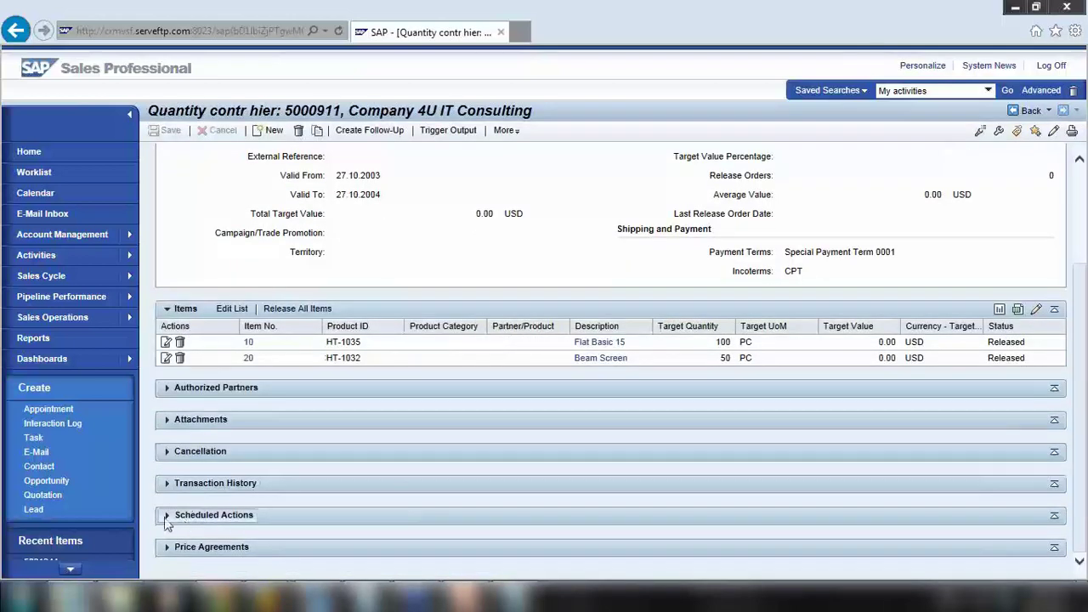
left_click(217, 483)
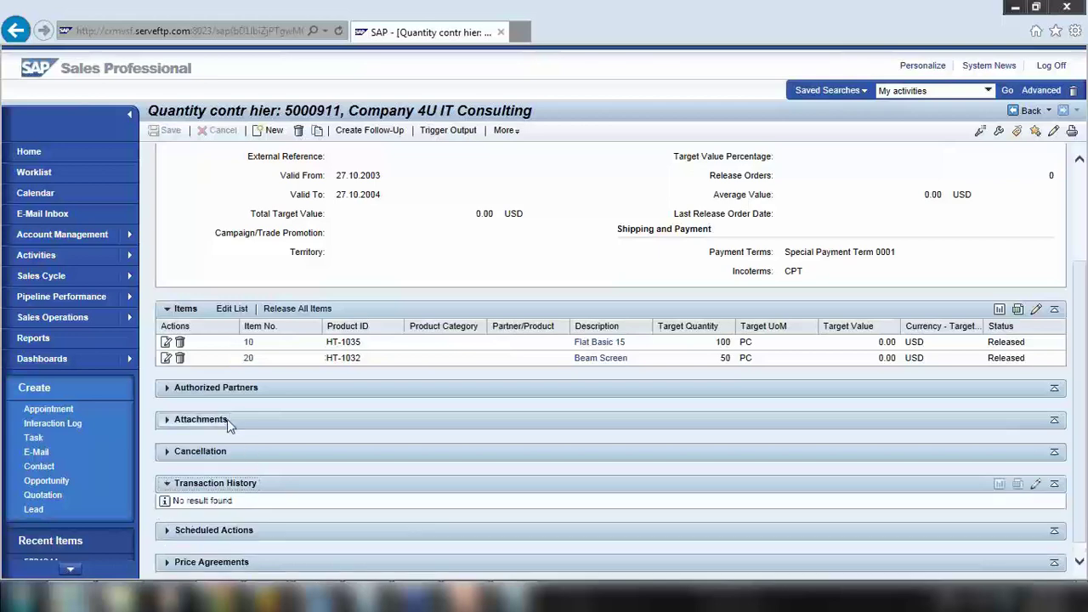
left_click(250, 343)
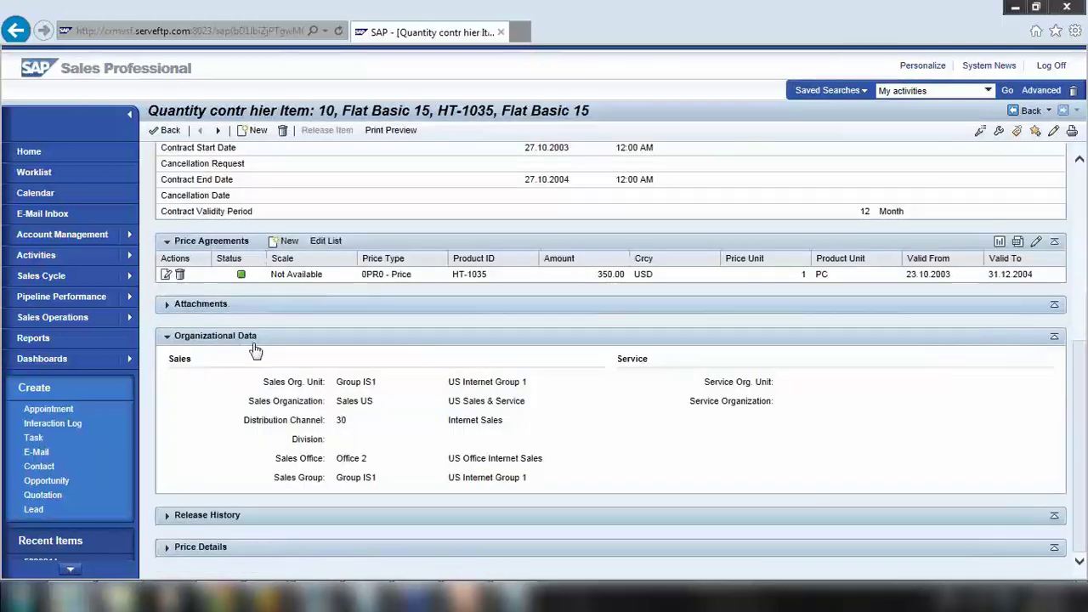
- Show all release history for item 10, finding none, then bring the Notepad notes forward
left_click(166, 518)
left_click(288, 501)
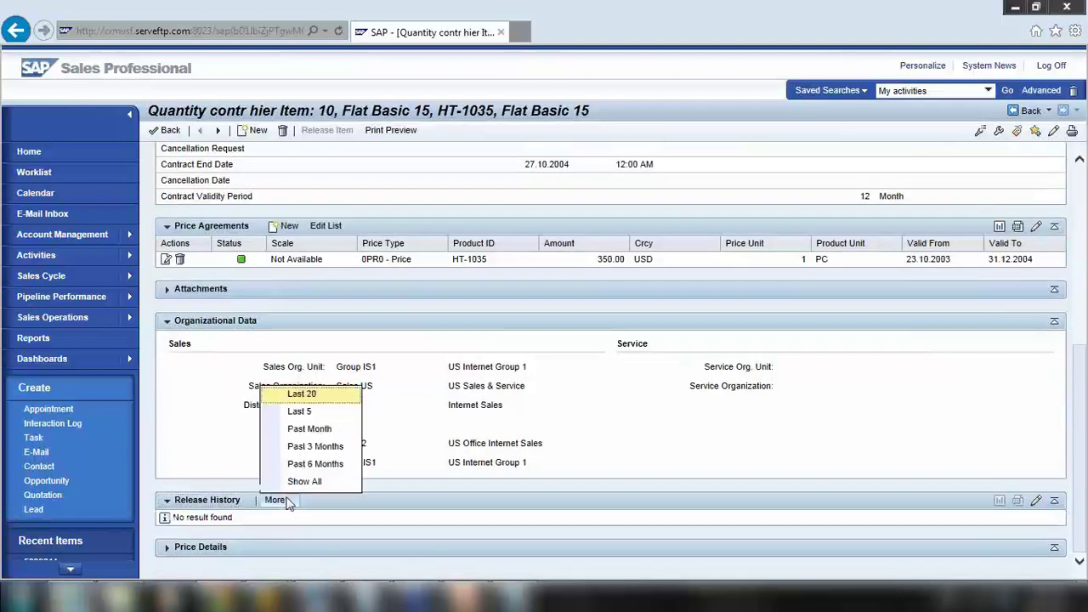
left_click(308, 483)
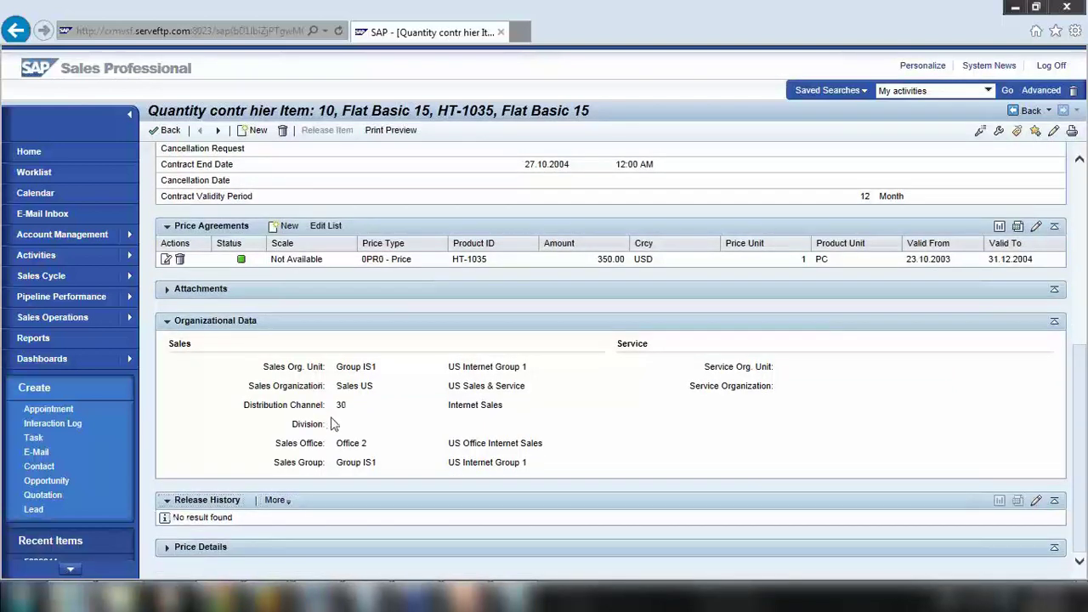
scroll(334, 423, "up", 5)
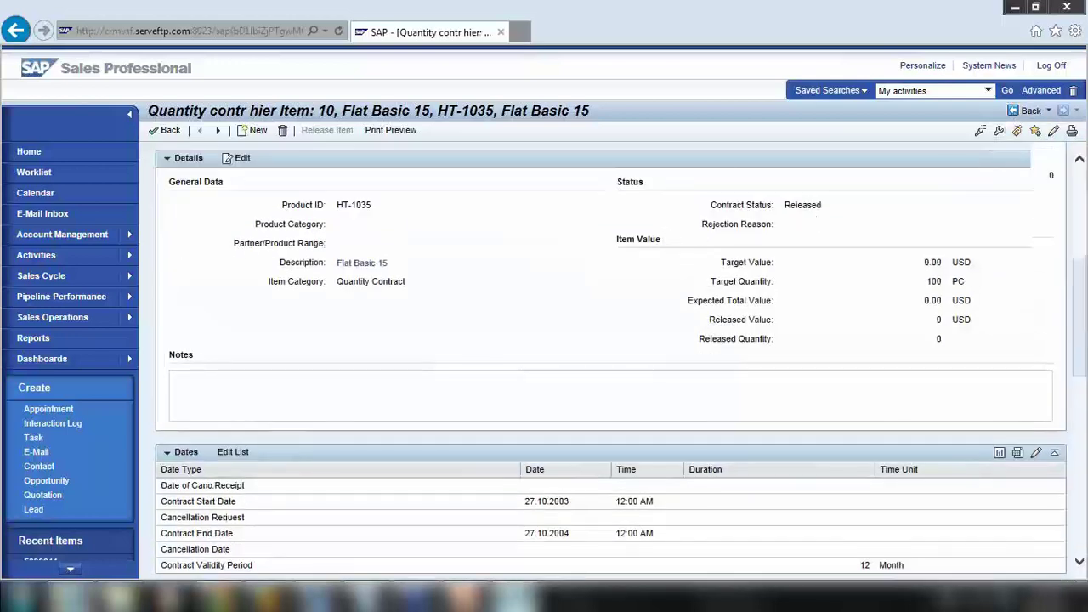
left_click(515, 595)
scroll(343, 232, "up", 2)
- Highlight the Sales Contract and Sales Order lines in the notes, then minimise Notepad
scroll(260, 244, "down", 1)
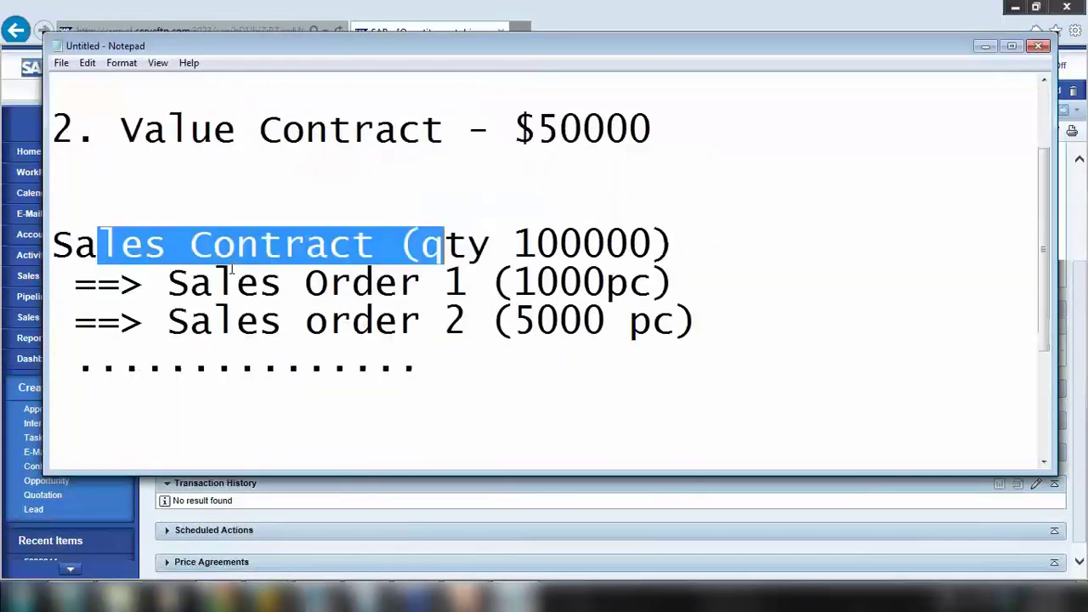
left_click(265, 286)
left_click_drag(75, 245, 438, 260)
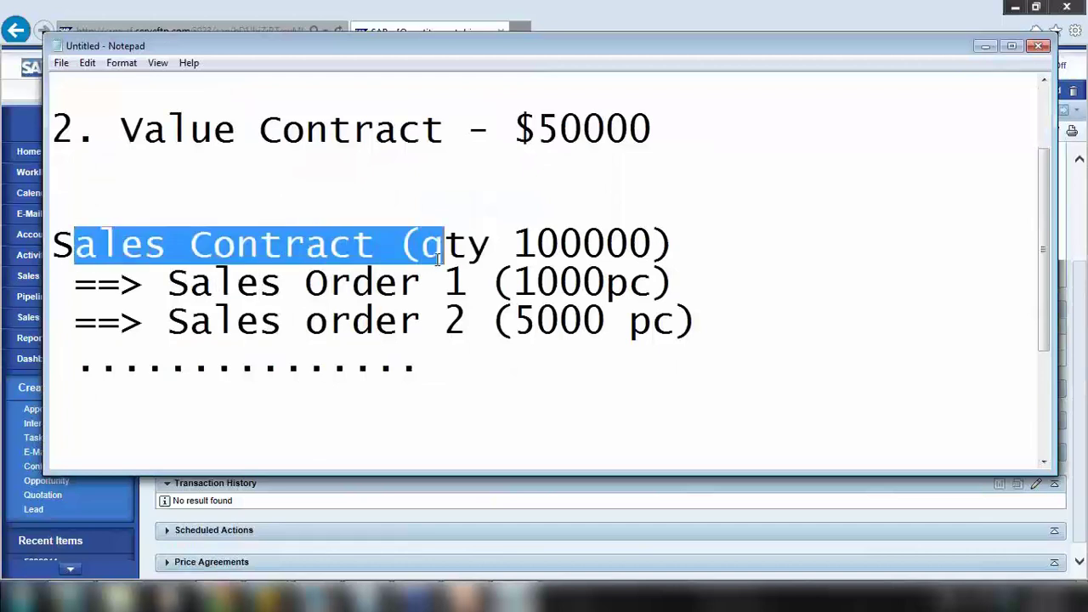
left_click(328, 321)
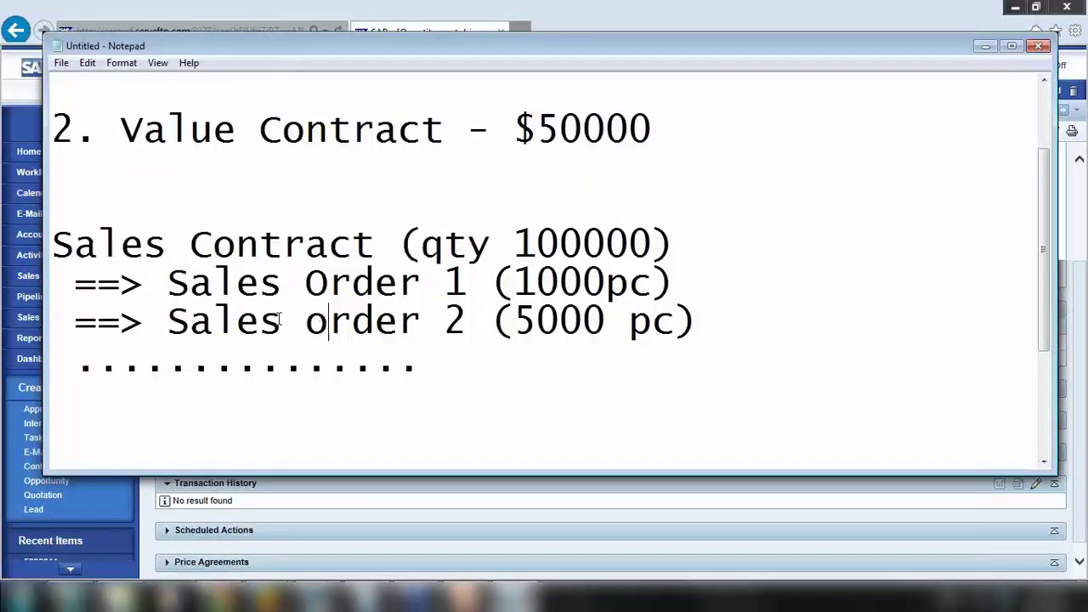
left_click_drag(189, 283, 491, 320)
left_click(305, 321)
left_click_drag(189, 283, 443, 285)
scroll(417, 285, "up", 1)
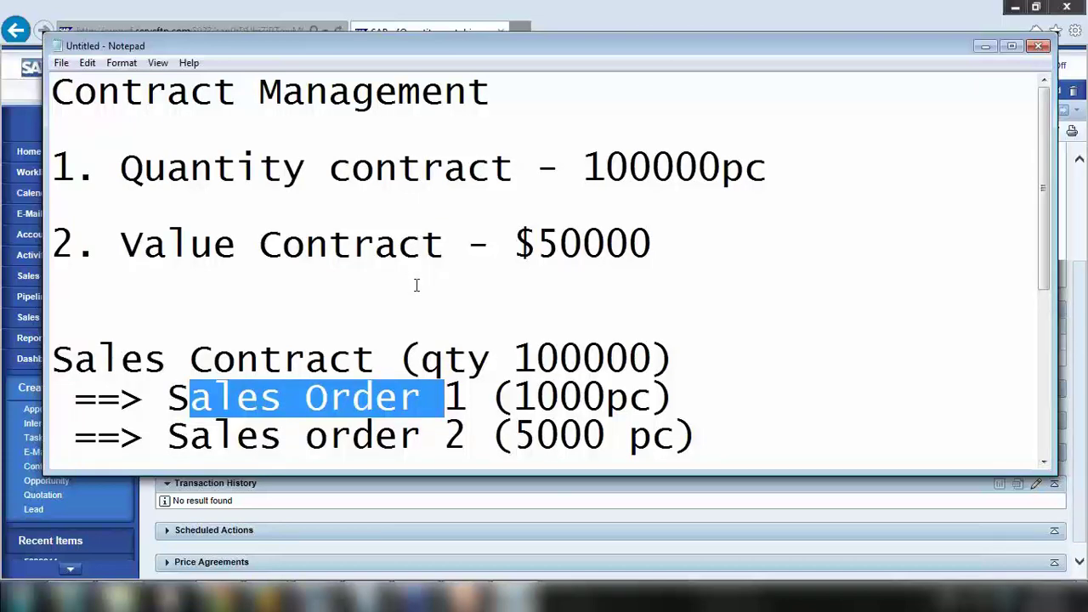
scroll(417, 285, "down", 3)
scroll(416, 289, "up", 2)
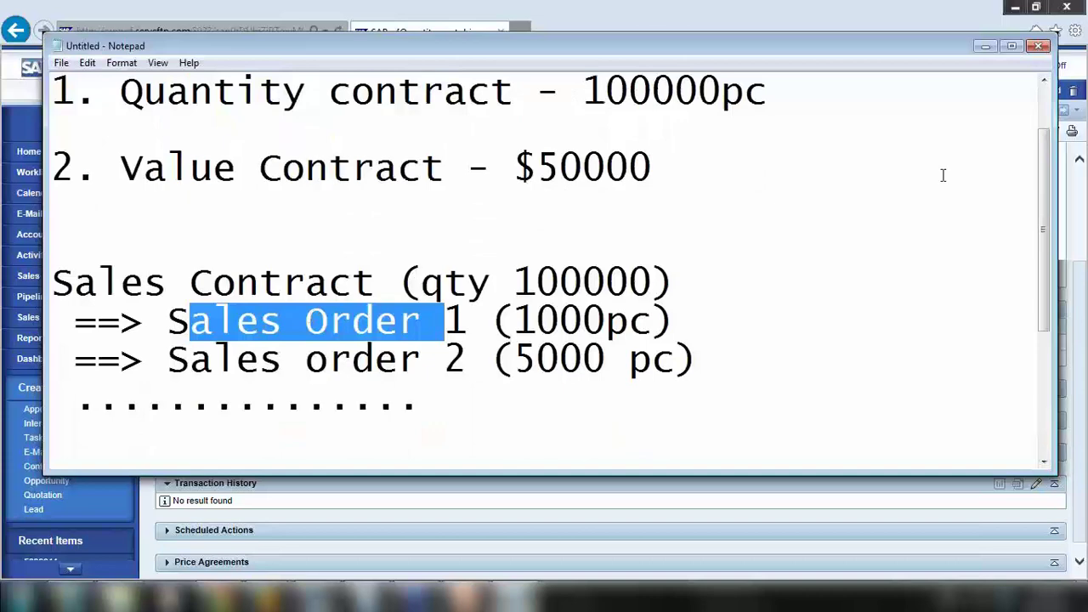
left_click(985, 46)
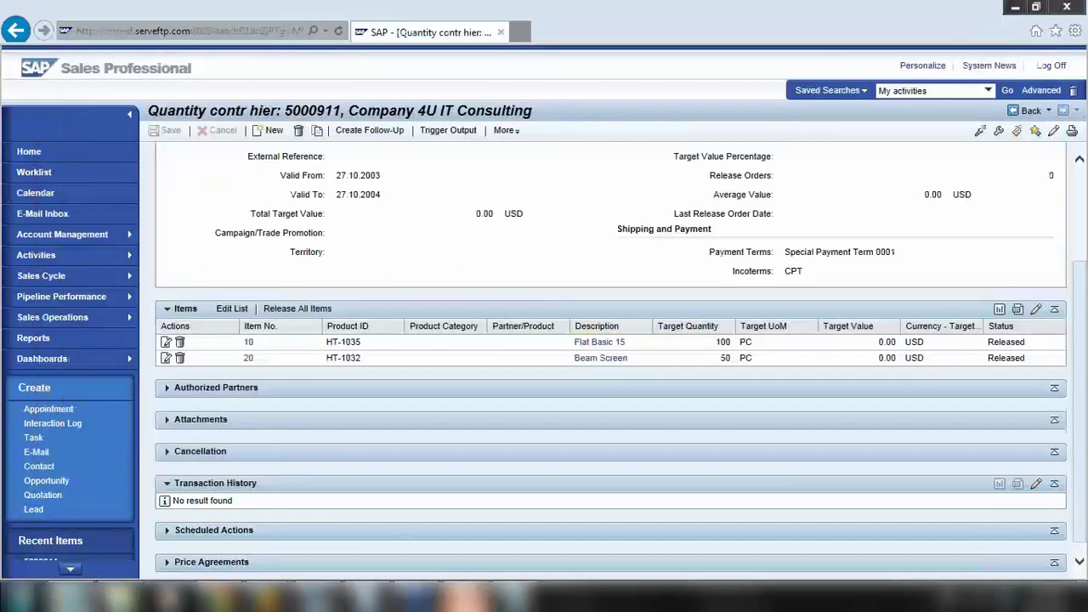
- Bring PowerPoint's Contract Management slide 16 to the front after briefly revisiting SAP
left_click(468, 596)
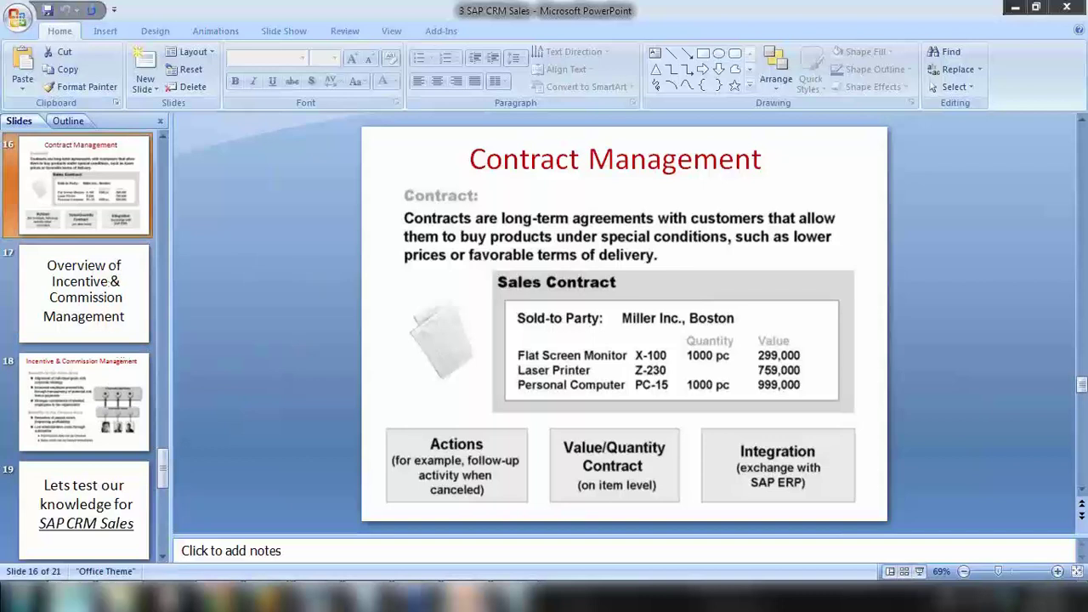
mouse_move(102, 599)
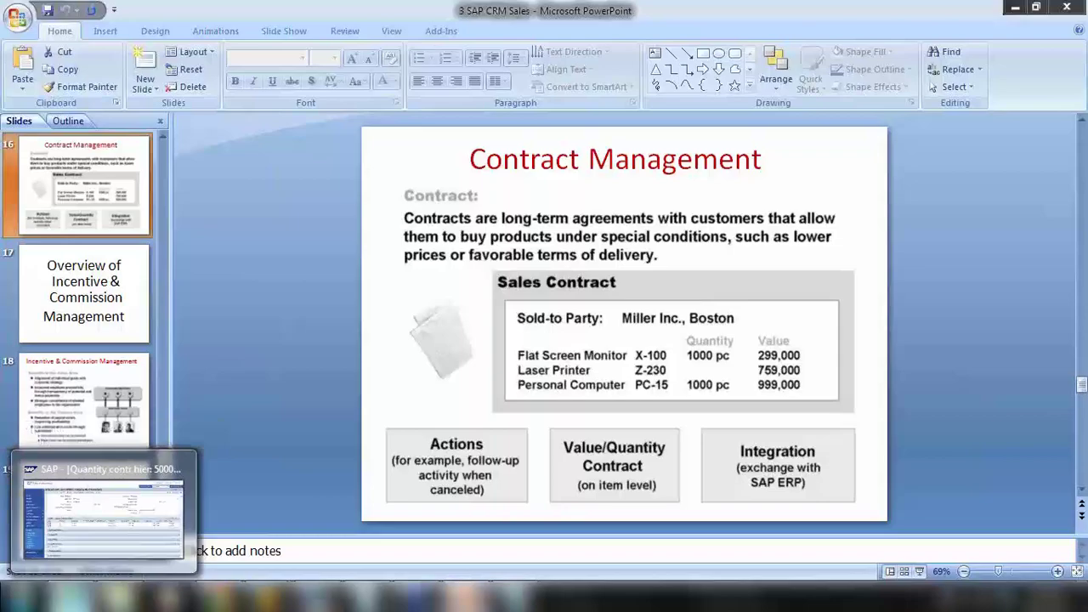
left_click(102, 510)
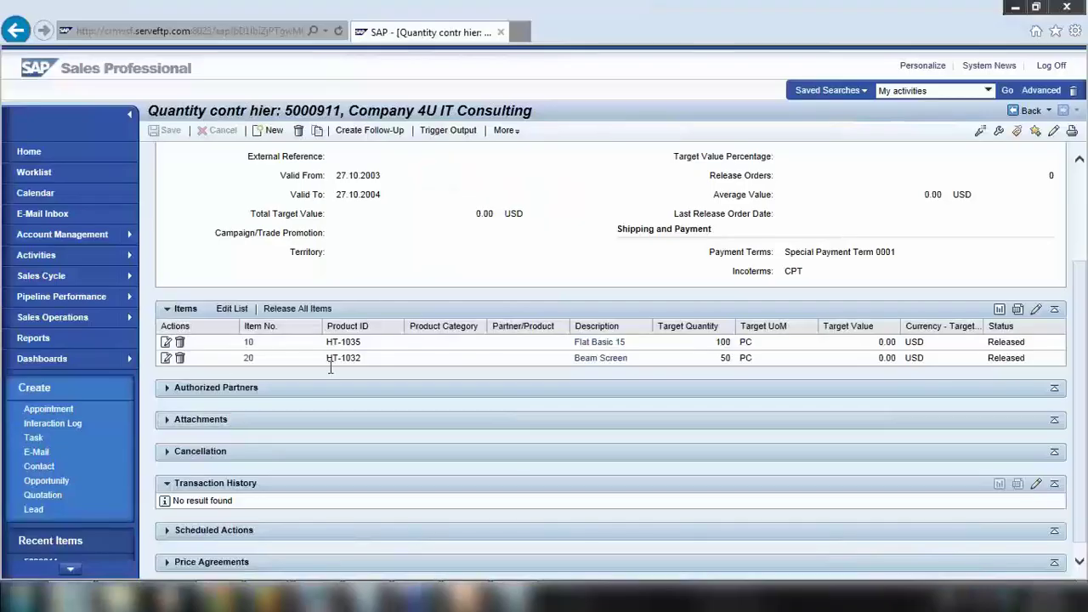
scroll(331, 365, "up", 3)
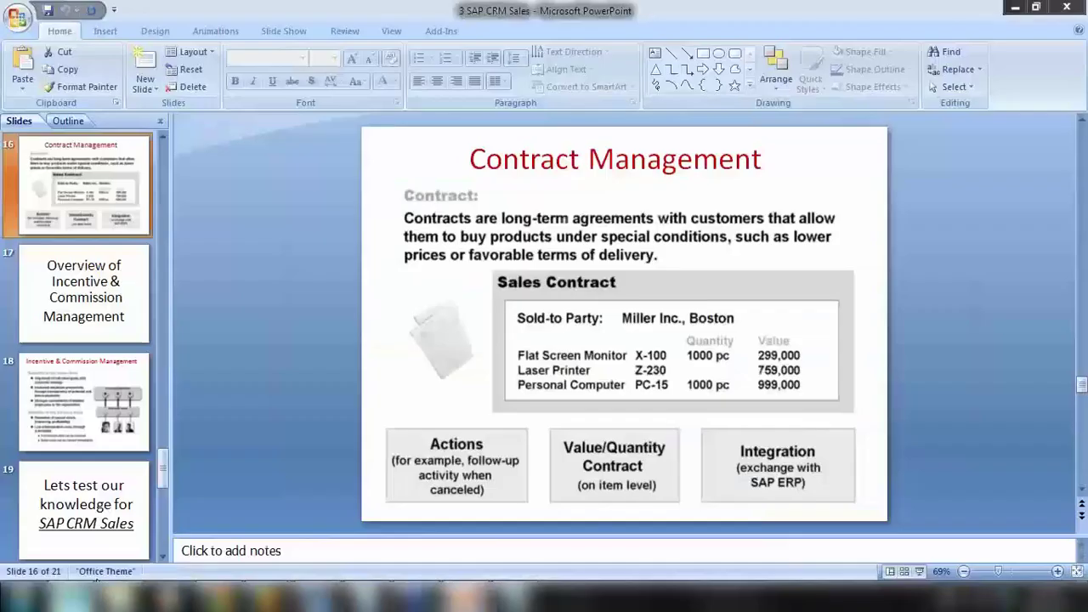
left_click(68, 597)
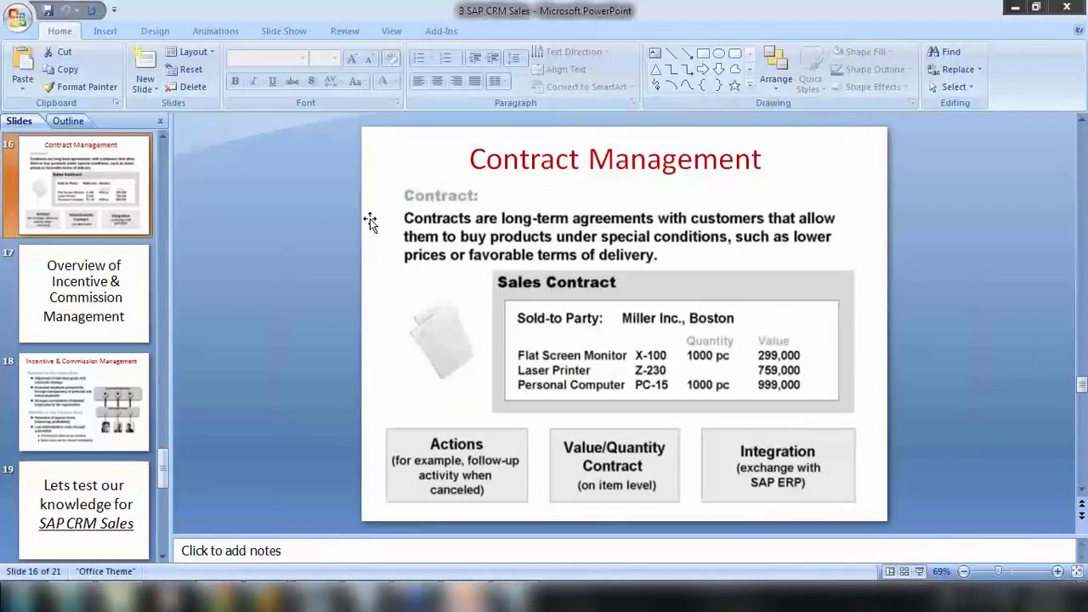